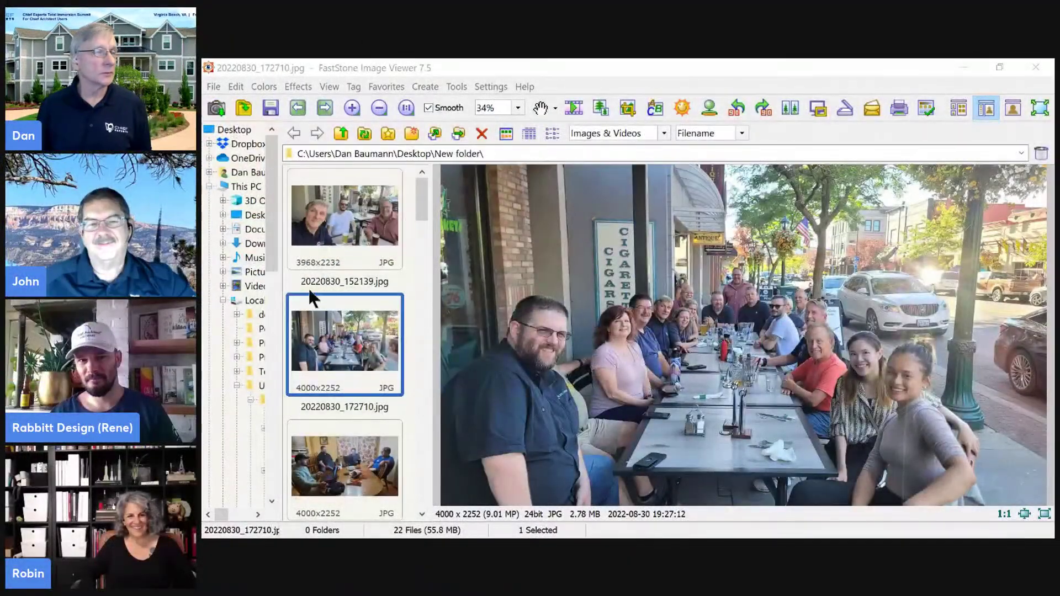
- View the photos 20220830_210115.jpg and 20220831_071335.jpg in the New folder
{"action": "left_click", "coordinate": [363, 451]}
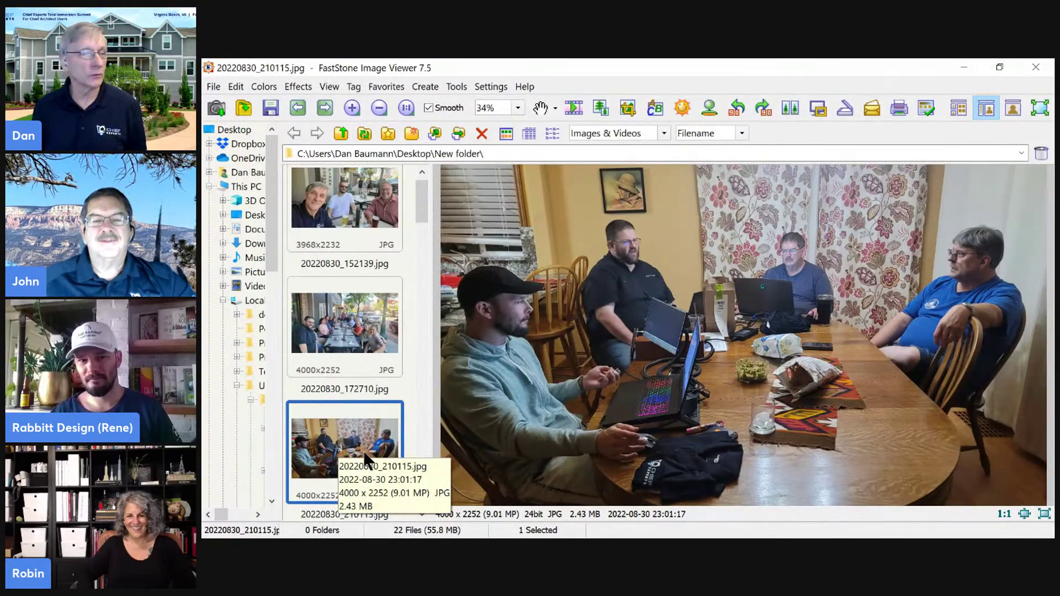
{"action": "scroll", "coordinate": [362, 336], "scroll_direction": "down", "scroll_amount": 2}
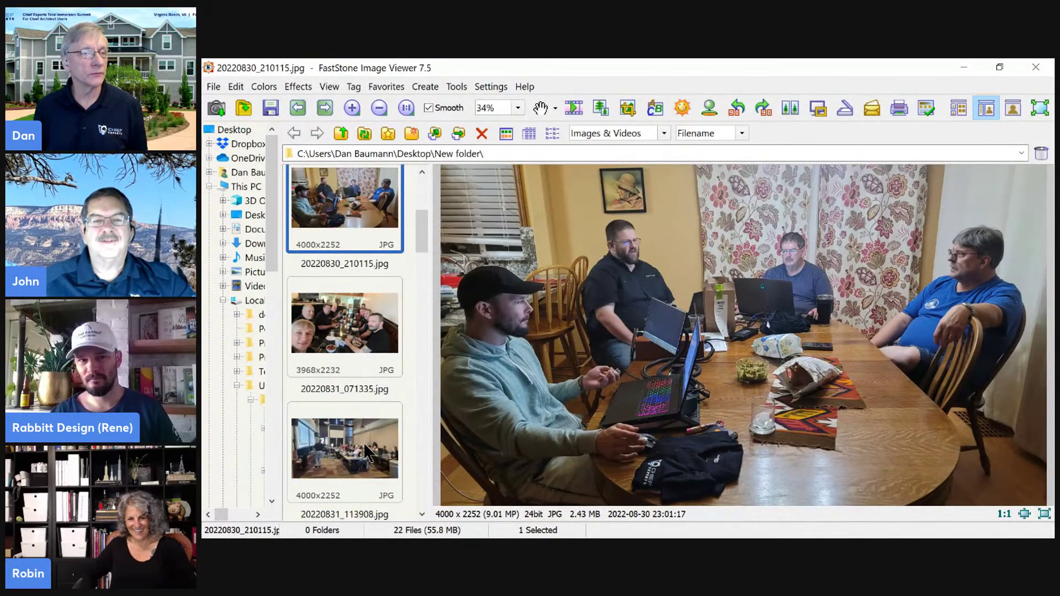
{"action": "left_click", "coordinate": [357, 319]}
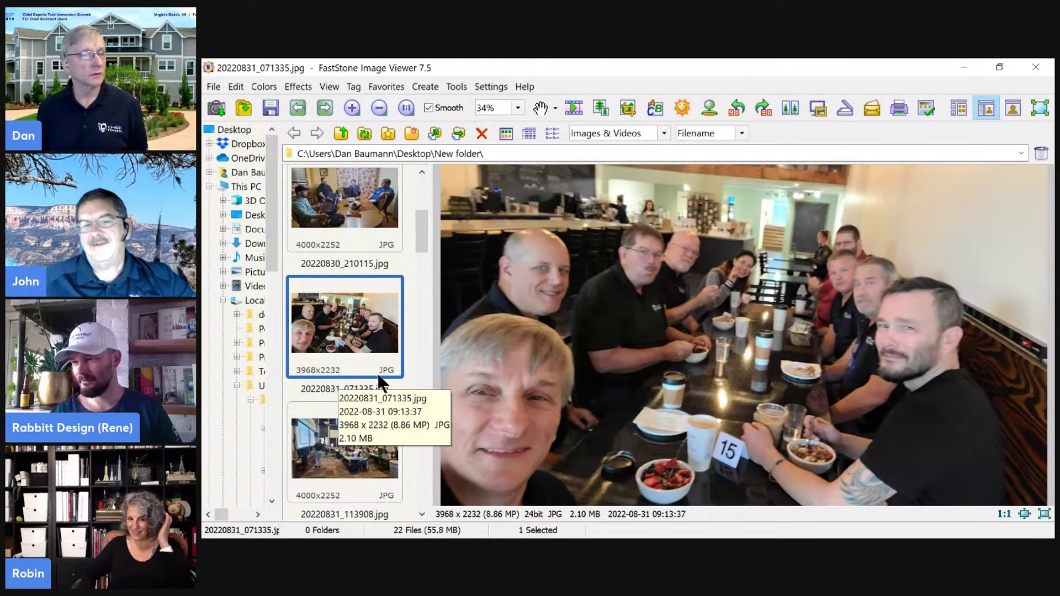
{"action": "scroll", "coordinate": [331, 375], "scroll_direction": "down", "scroll_amount": 3}
{"action": "scroll", "coordinate": [333, 379], "scroll_direction": "up", "scroll_amount": 3}
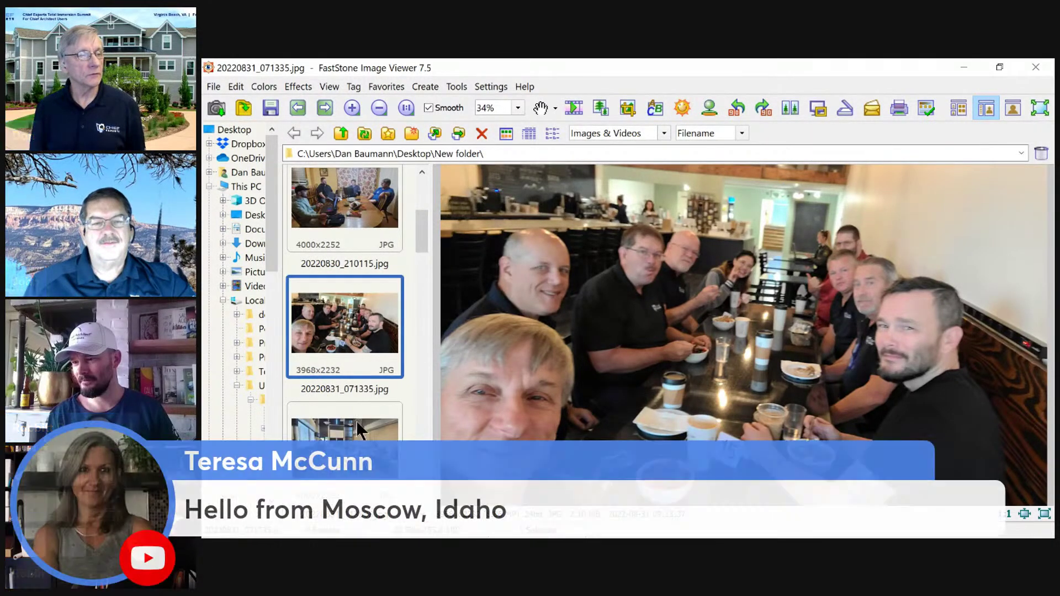
- Open 20220831_113908.jpg and examine the seated attendees near the back wall at 100% magnification
{"action": "left_click", "coordinate": [364, 439]}
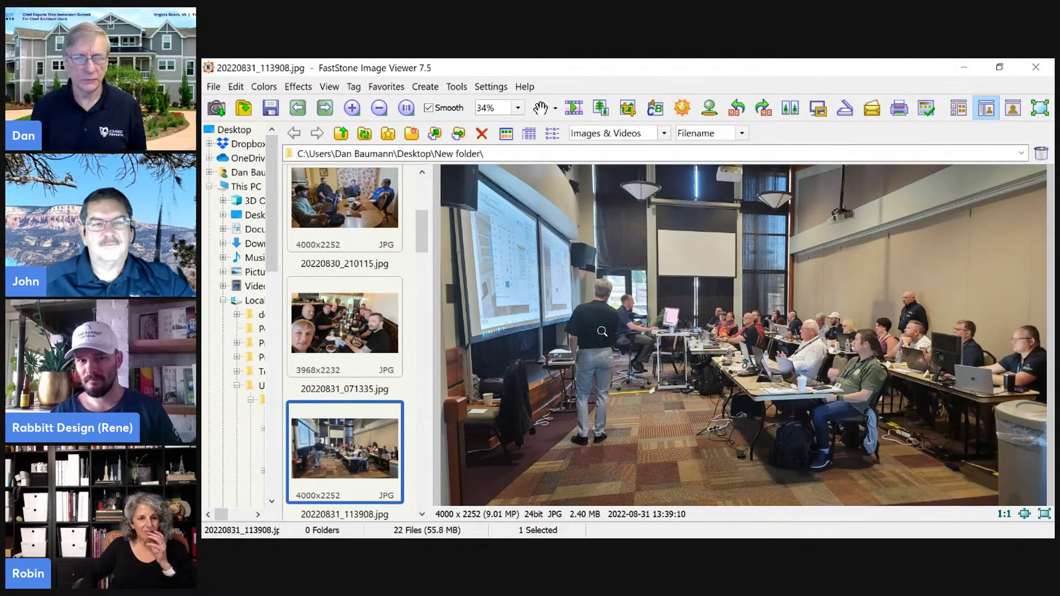
{"action": "left_click", "coordinate": [916, 307]}
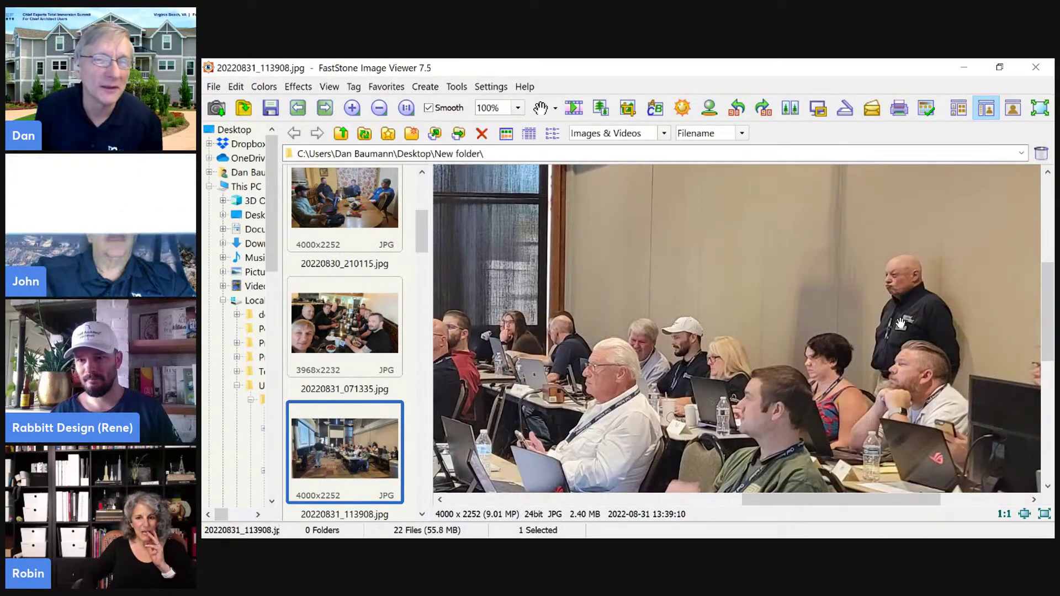
{"action": "left_click_drag", "start_coordinate": [695, 283], "coordinate": [928, 309]}
{"action": "left_click", "coordinate": [869, 393]}
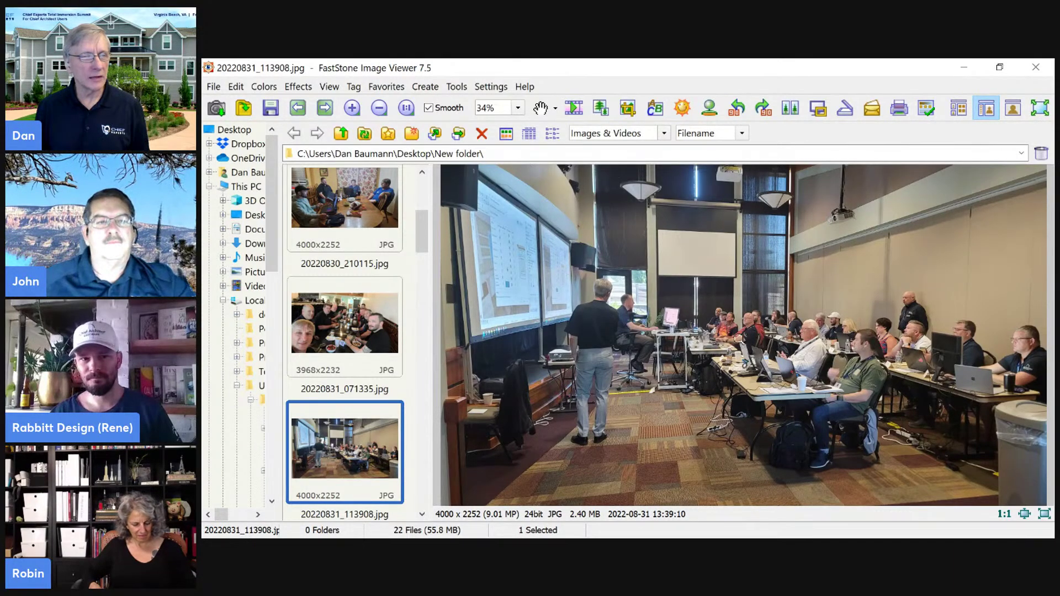
- View the outdoor lunch photo 20220831_121848.jpg and the stage presentation photo 20220831_124336.jpg
{"action": "scroll", "coordinate": [373, 426], "scroll_direction": "down", "scroll_amount": 2}
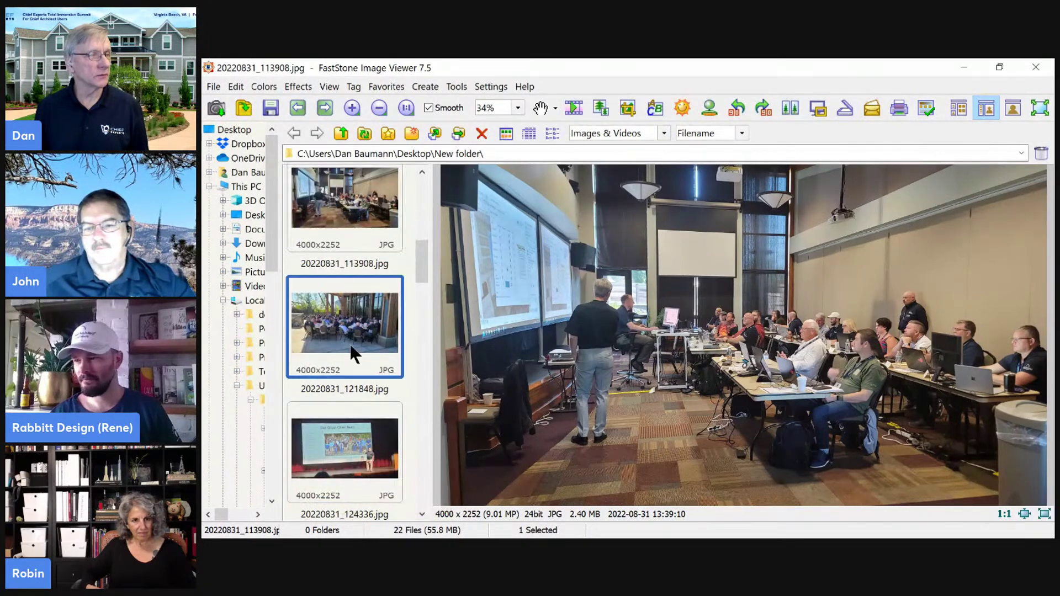
{"action": "left_click", "coordinate": [355, 354]}
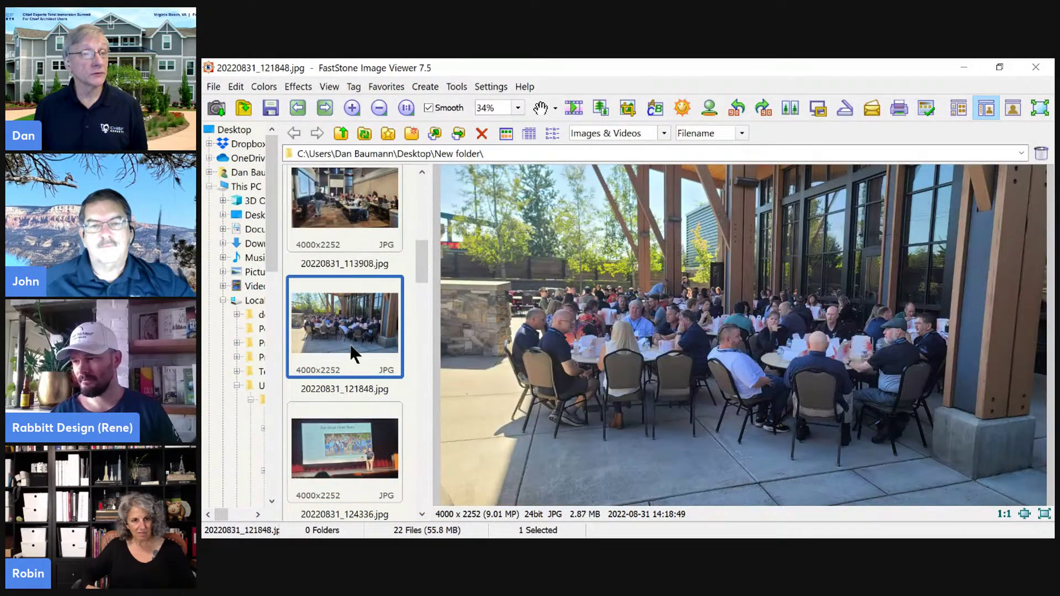
{"action": "left_click", "coordinate": [354, 439]}
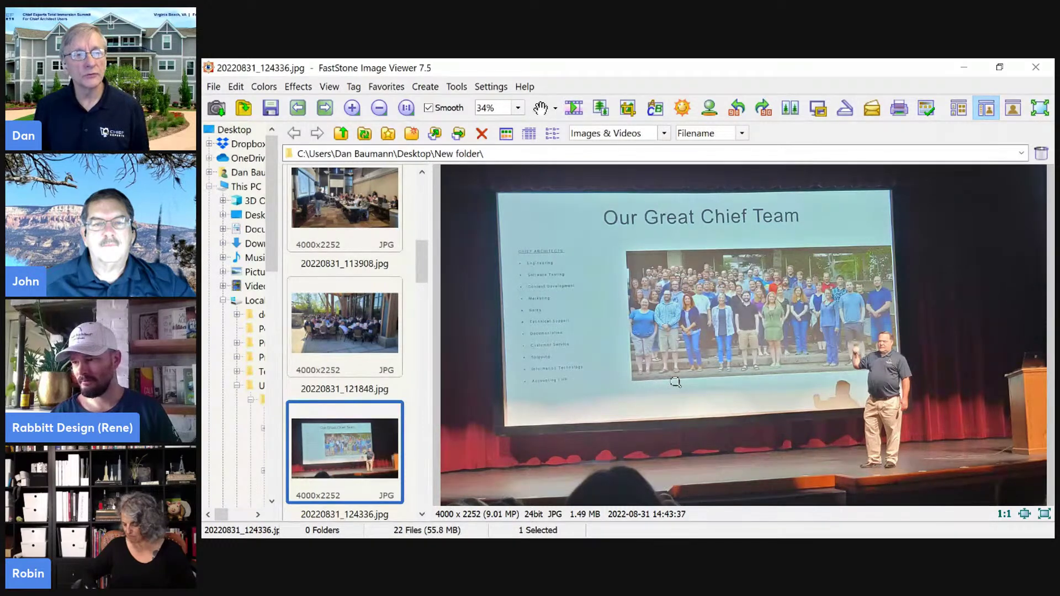
- View the lakeside terrace photo 20220831_184216.jpg and the dining table photo 20220831_221706.jpg
{"action": "scroll", "coordinate": [407, 327], "scroll_direction": "down", "scroll_amount": 1}
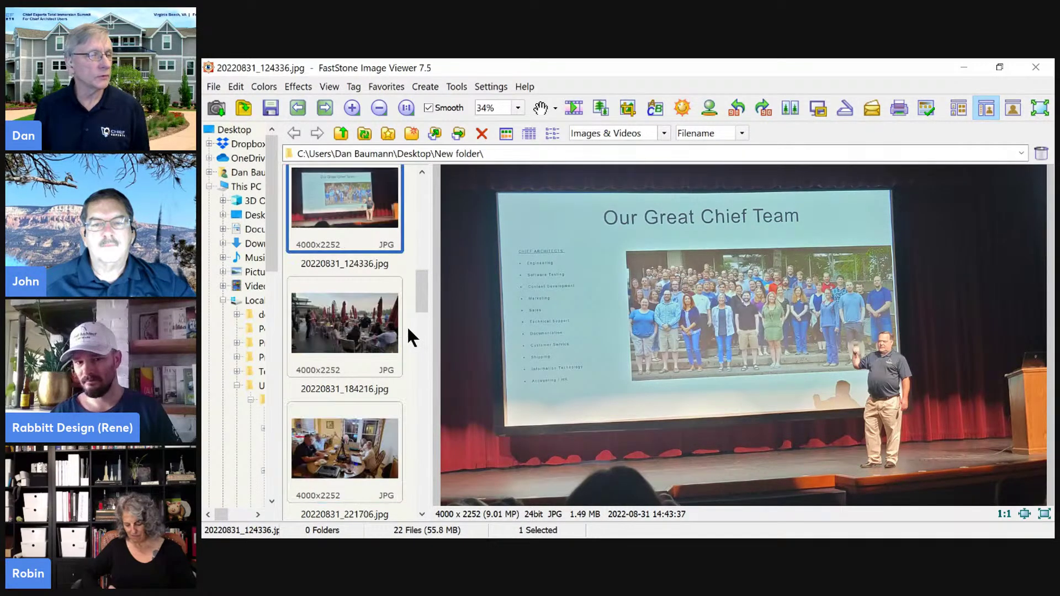
{"action": "left_click", "coordinate": [359, 325]}
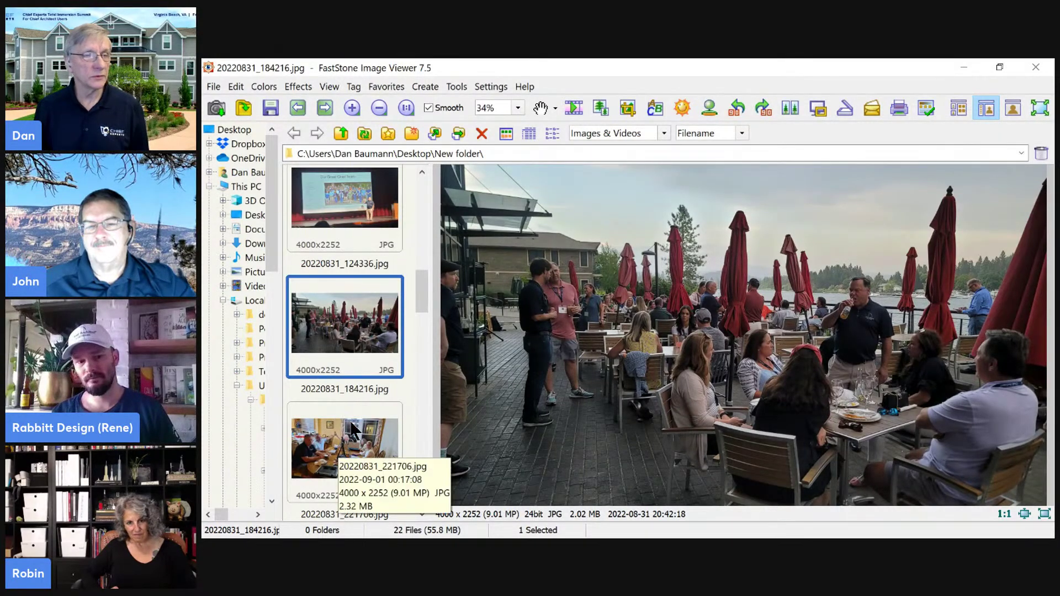
{"action": "left_click", "coordinate": [363, 443]}
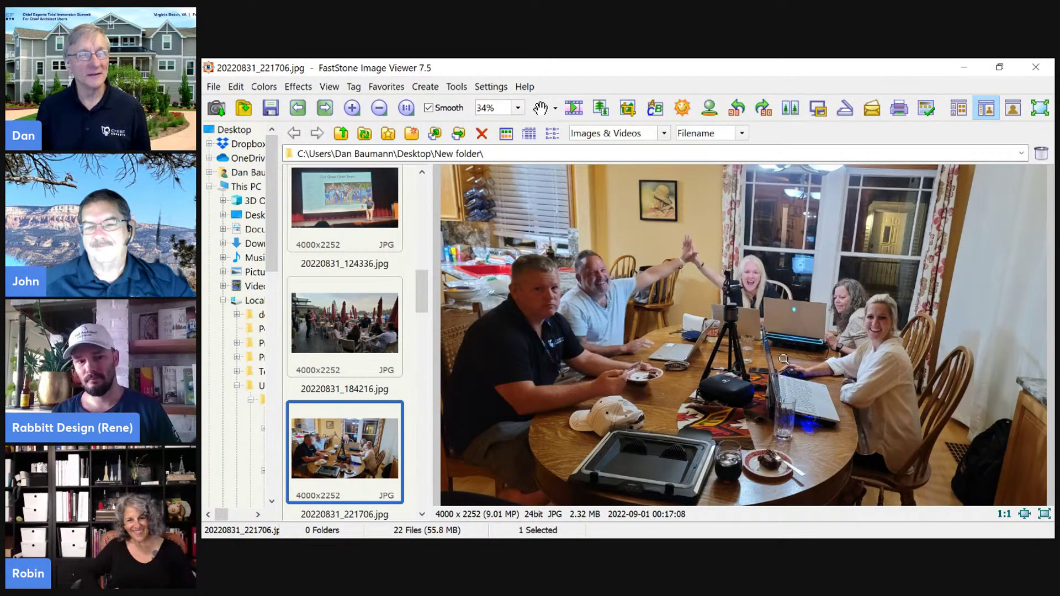
- View the photos 20220831_223543.jpg, 20220901_064345.jpg and 20220901_074415.jpg one after another
{"action": "scroll", "coordinate": [395, 376], "scroll_direction": "down", "scroll_amount": 1}
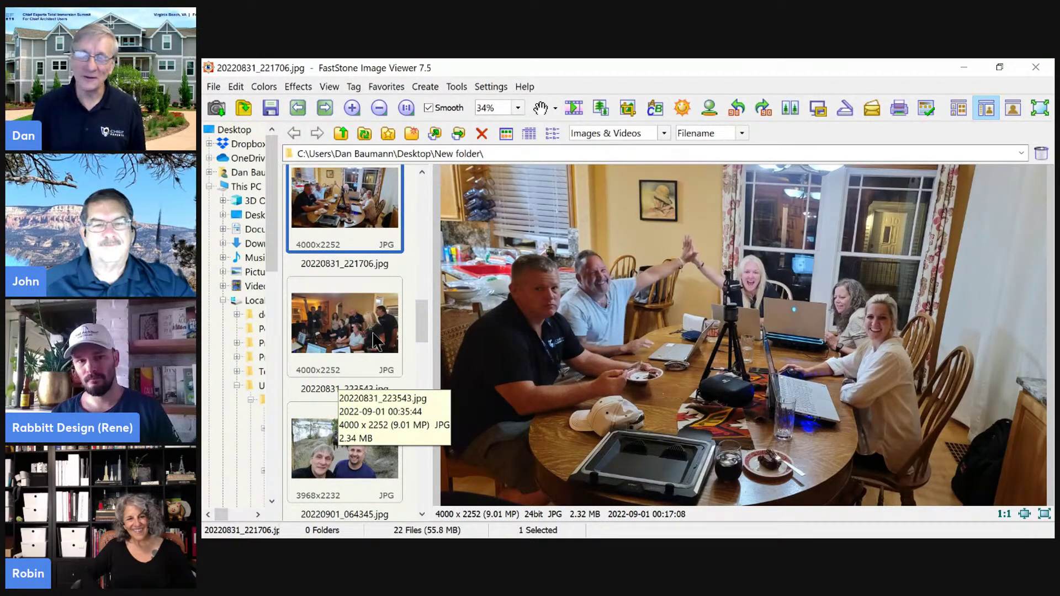
{"action": "left_click", "coordinate": [348, 294]}
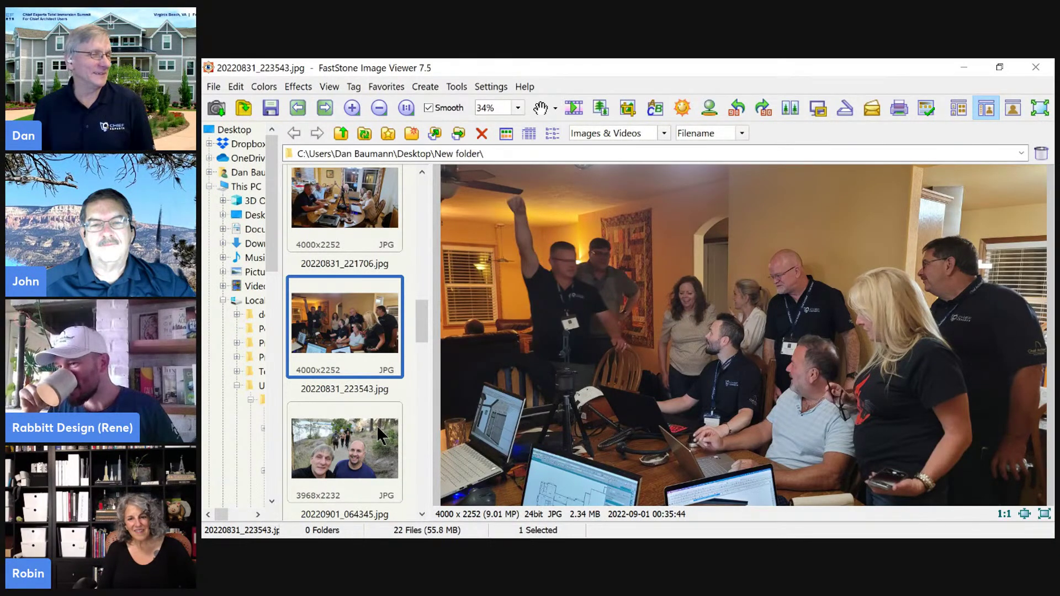
{"action": "left_click", "coordinate": [349, 447]}
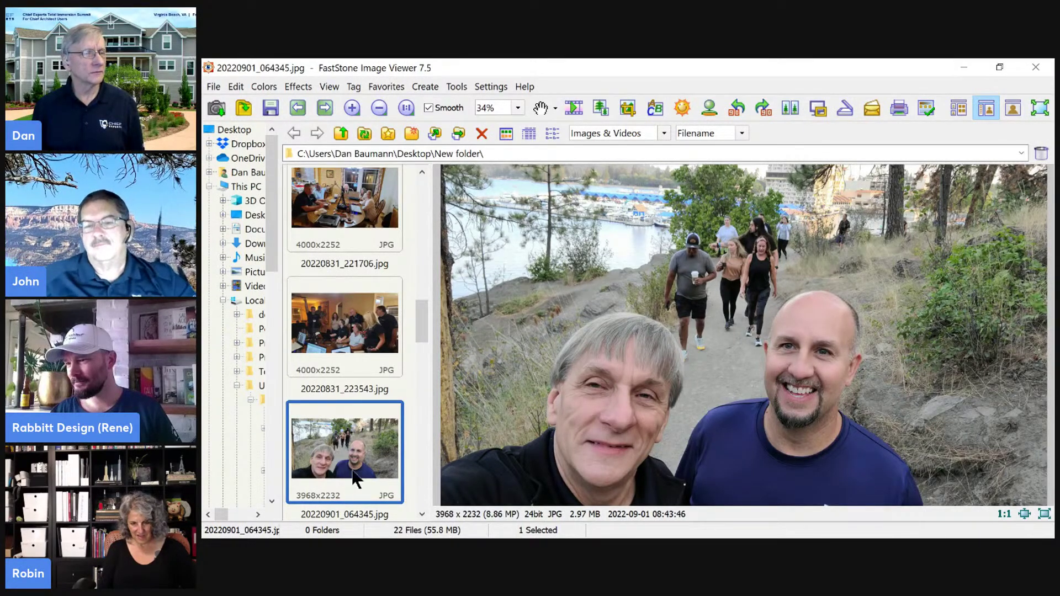
{"action": "scroll", "coordinate": [390, 280], "scroll_direction": "down", "scroll_amount": 1}
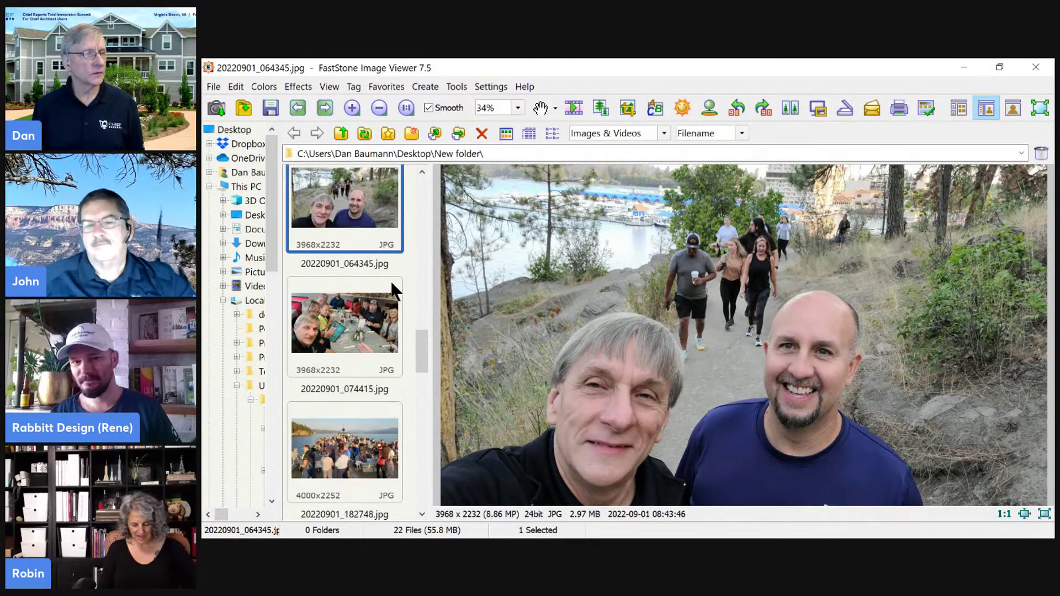
{"action": "left_click", "coordinate": [348, 322]}
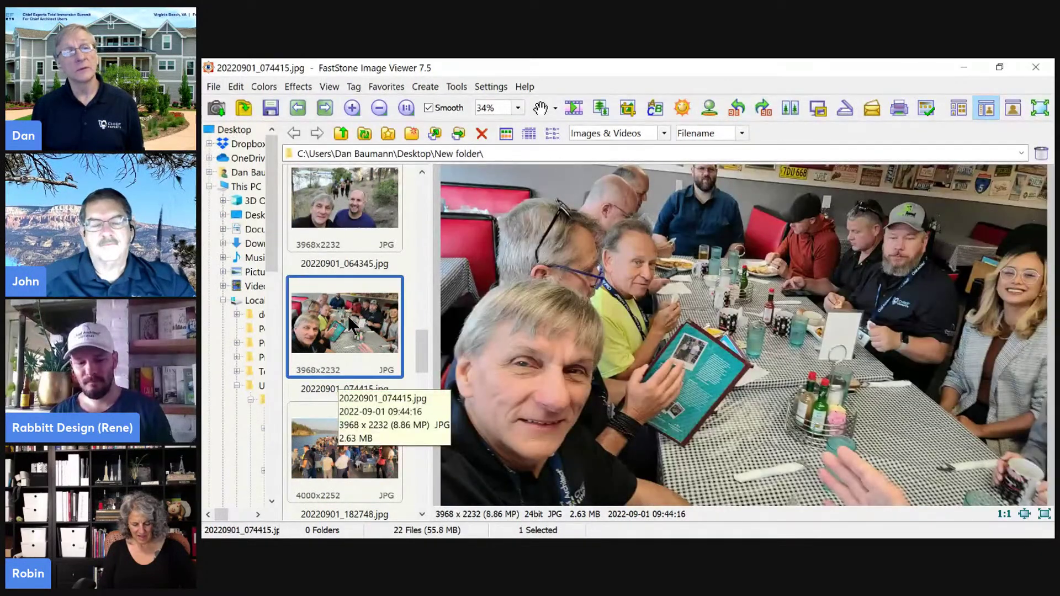
- Open the boat photo 20220901_182748.jpg, mark the rocky shoreline point with a red freehand line, and clear the marking
{"action": "scroll", "coordinate": [348, 319], "scroll_direction": "down", "scroll_amount": 2}
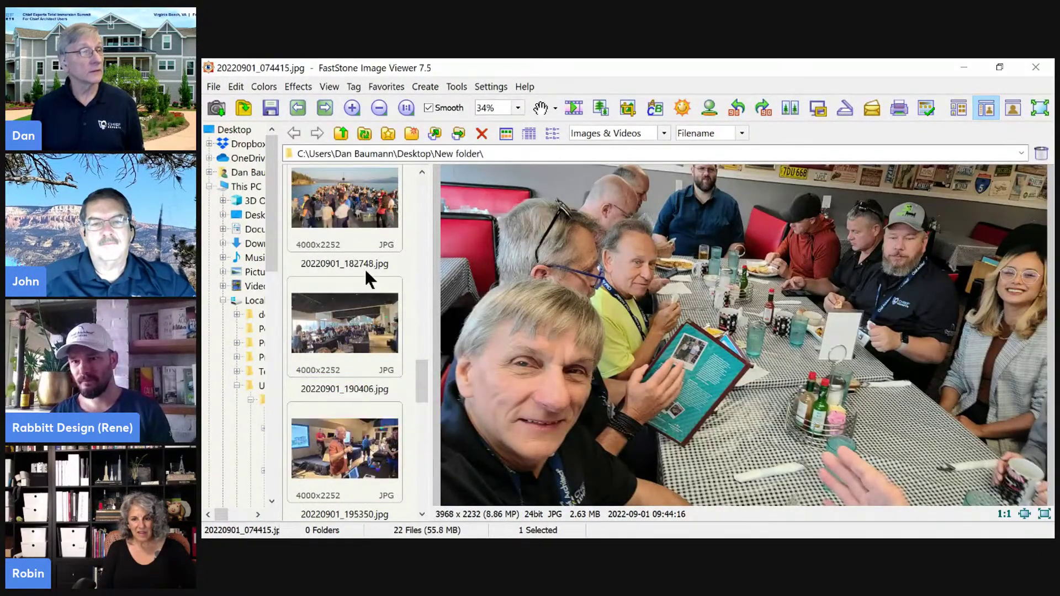
{"action": "scroll", "coordinate": [356, 310], "scroll_direction": "up", "scroll_amount": 2}
{"action": "scroll", "coordinate": [354, 387], "scroll_direction": "down", "scroll_amount": 2}
{"action": "left_click", "coordinate": [347, 199]}
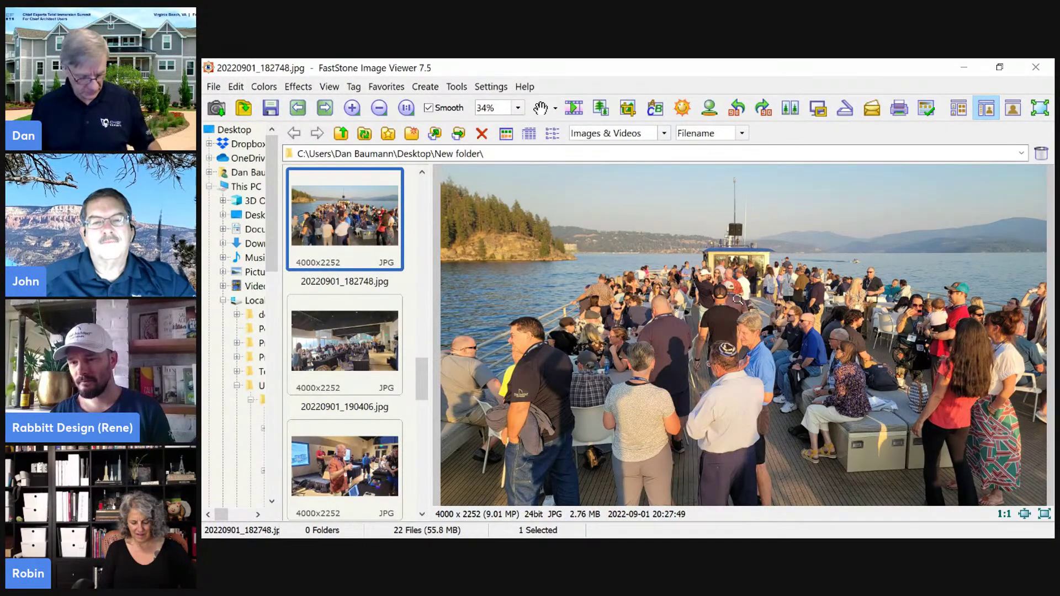
{"action": "mouse_move", "coordinate": [702, 351]}
{"action": "left_mouse_down"}
{"action": "mouse_move", "coordinate": [651, 222]}
{"action": "mouse_move", "coordinate": [561, 246]}
{"action": "left_mouse_up"}
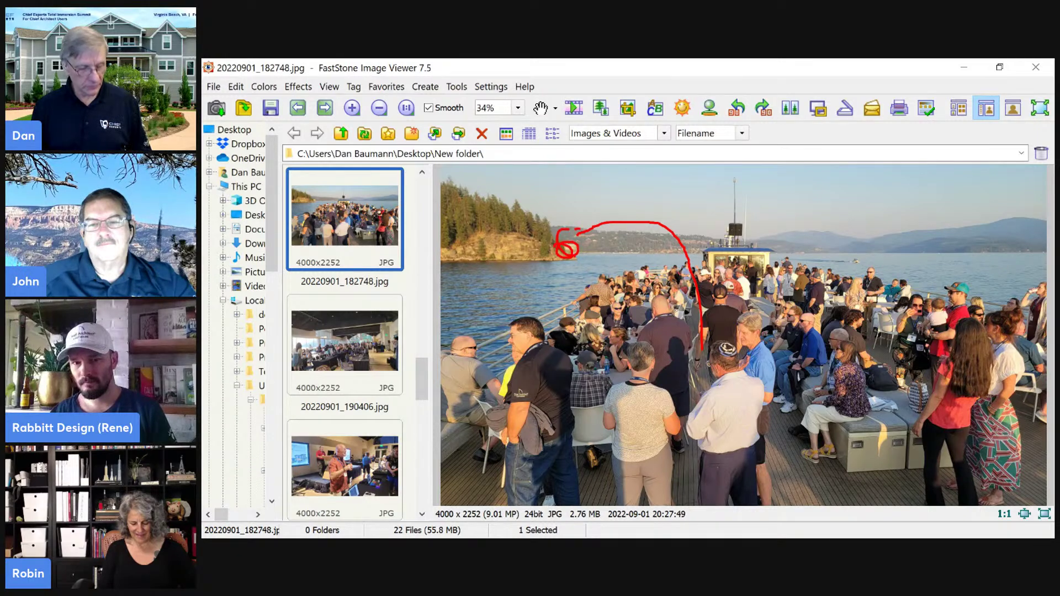
{"action": "key", "text": "Escape"}
- View the event hall photos 20220901_190406.jpg, 20220901_195350.jpg and 20220901_200141.jpg one after another
{"action": "left_click", "coordinate": [337, 359]}
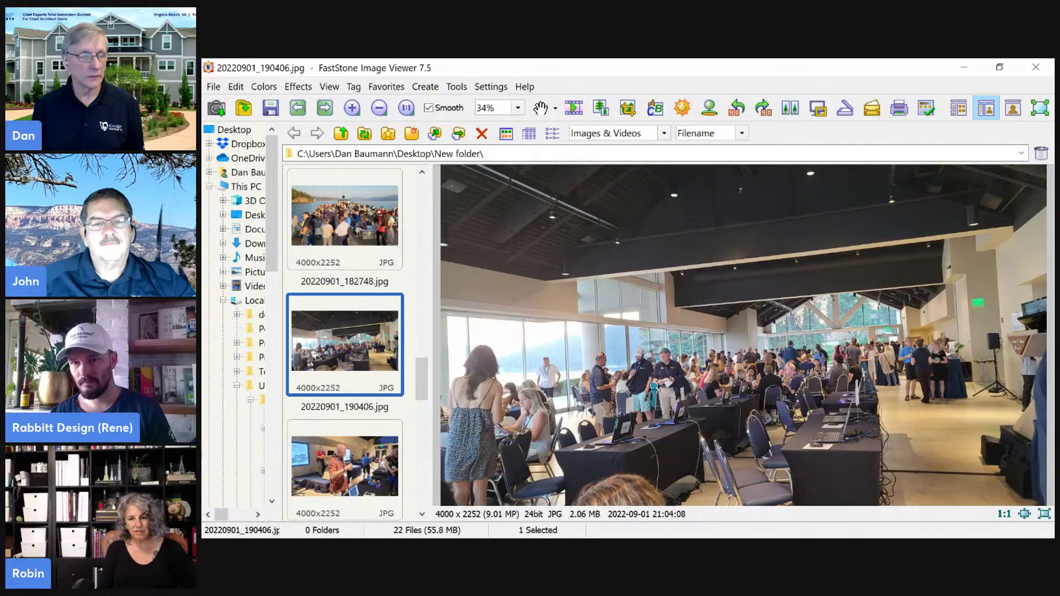
{"action": "scroll", "coordinate": [368, 440], "scroll_direction": "down", "scroll_amount": 3}
{"action": "left_click", "coordinate": [378, 239]}
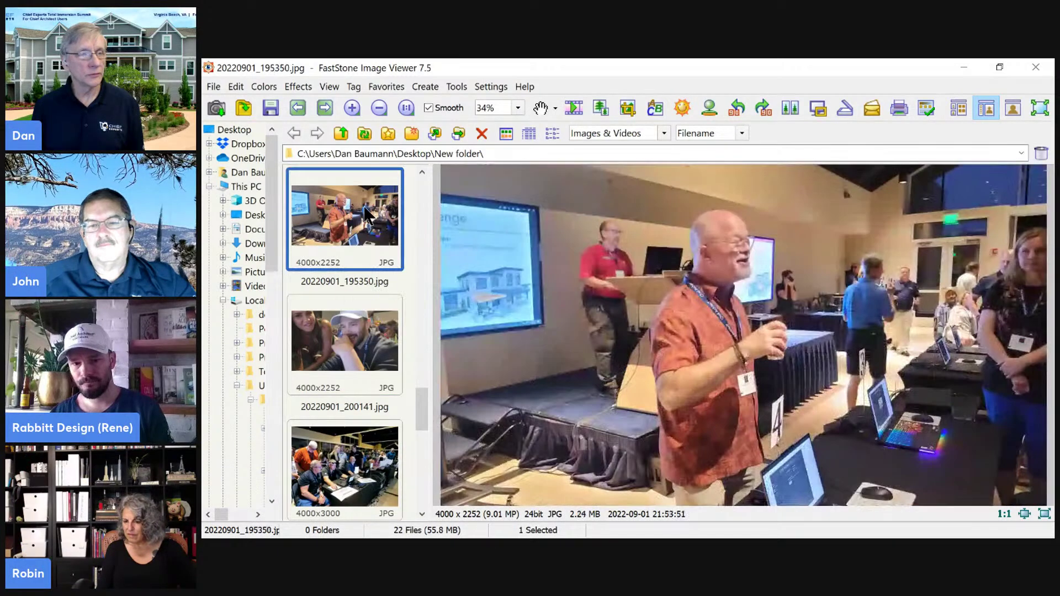
{"action": "left_click", "coordinate": [360, 358]}
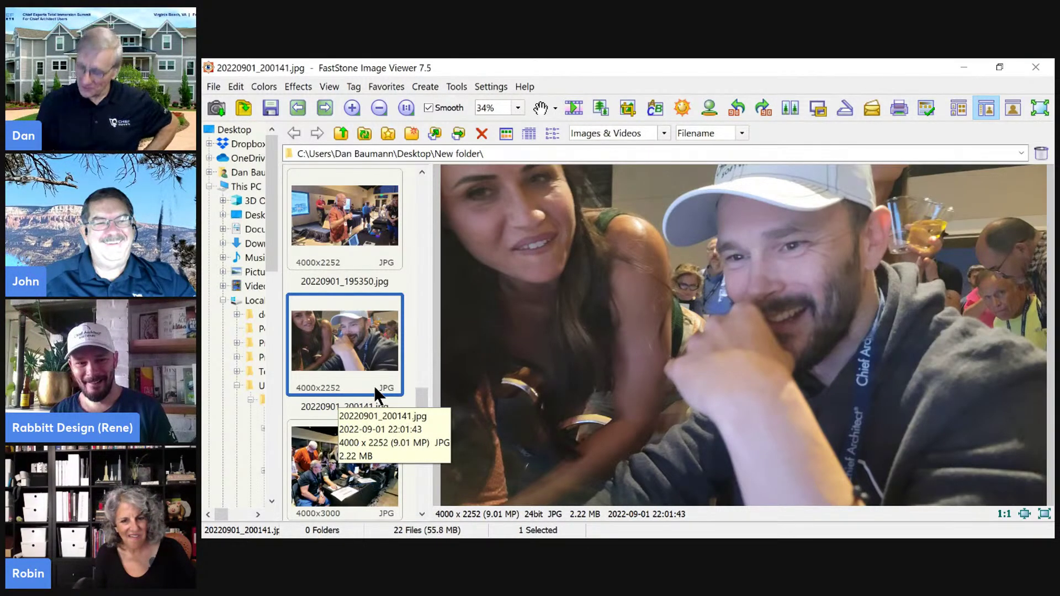
- Open 20220901_200207_01.jpg and inspect the papers and laptops on the contestants' table
{"action": "left_click", "coordinate": [364, 447]}
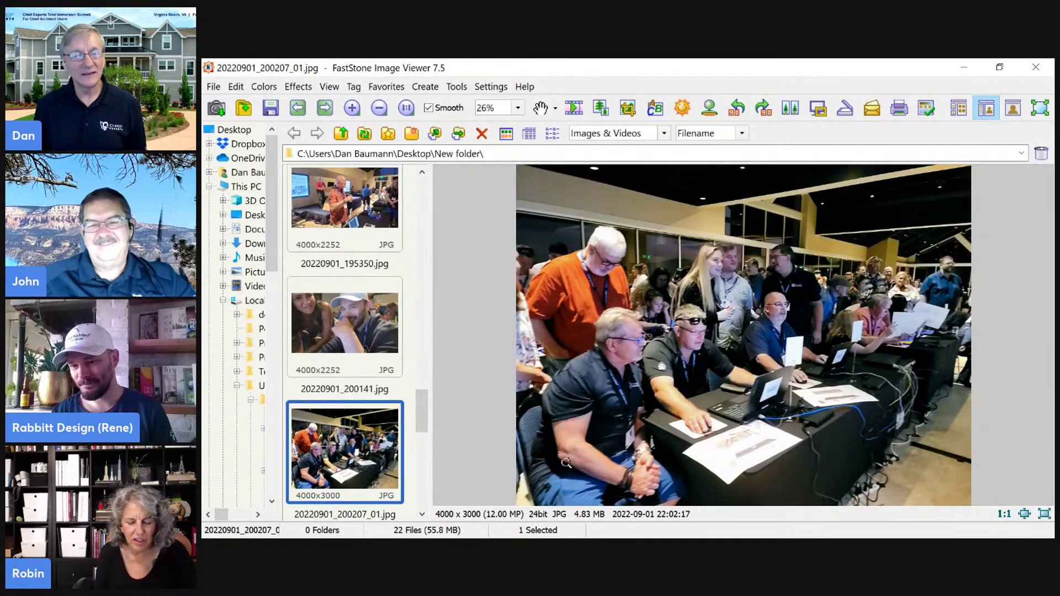
{"action": "left_click", "coordinate": [748, 442]}
{"action": "left_click_drag", "start_coordinate": [748, 442], "coordinate": [722, 383]}
{"action": "left_click", "coordinate": [721, 383]}
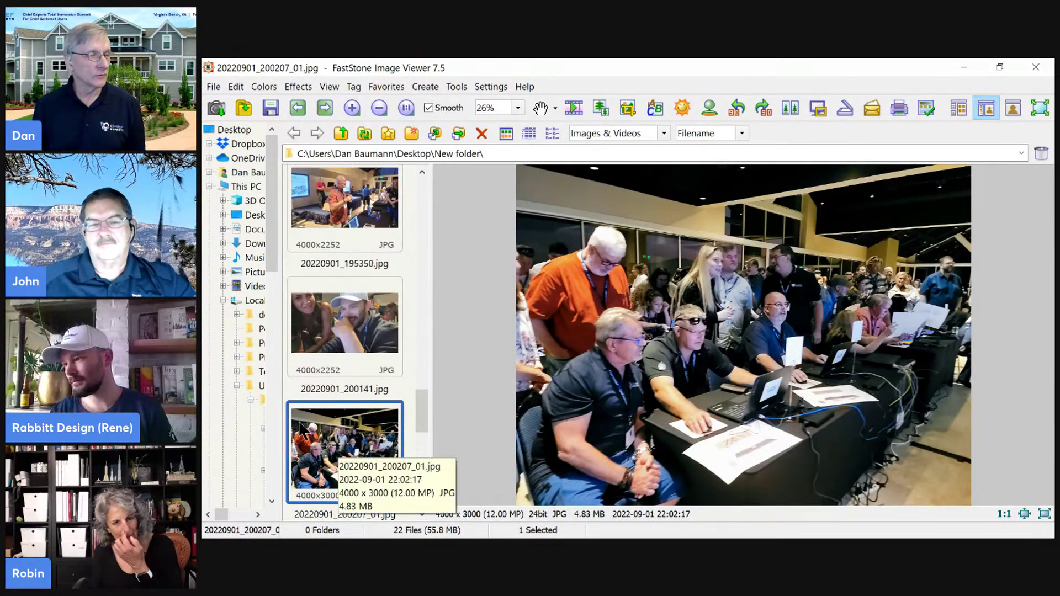
- View 20220902_132526.jpg and 20220902_133808.jpg, switching back and forth between the two photos
{"action": "scroll", "coordinate": [343, 442], "scroll_direction": "down", "scroll_amount": 2}
{"action": "left_click", "coordinate": [349, 356]}
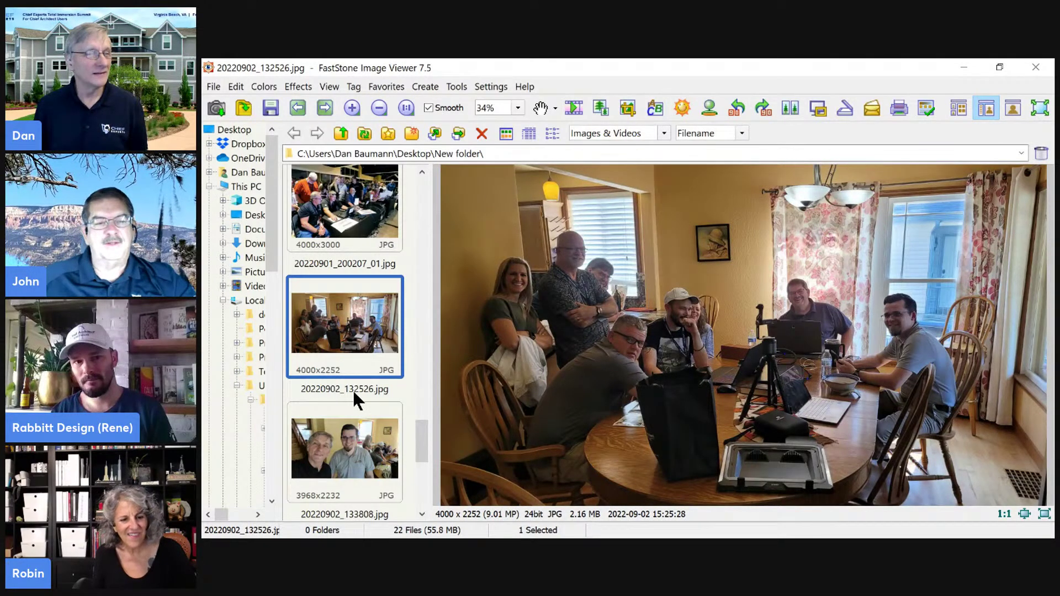
{"action": "scroll", "coordinate": [362, 433], "scroll_direction": "down", "scroll_amount": 2}
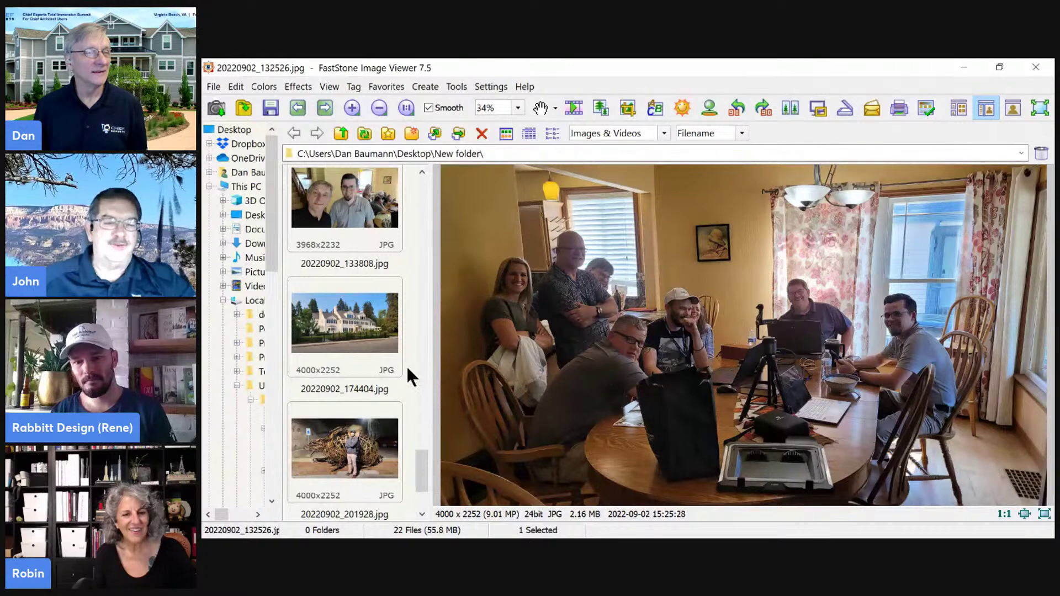
{"action": "scroll", "coordinate": [421, 461], "scroll_direction": "up", "scroll_amount": 1}
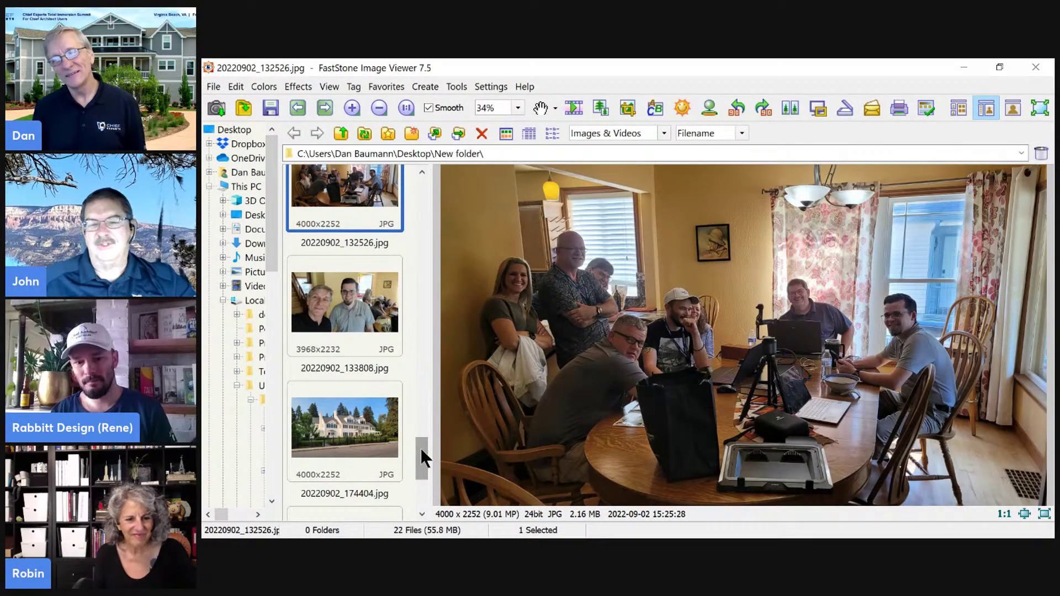
{"action": "left_click", "coordinate": [335, 337]}
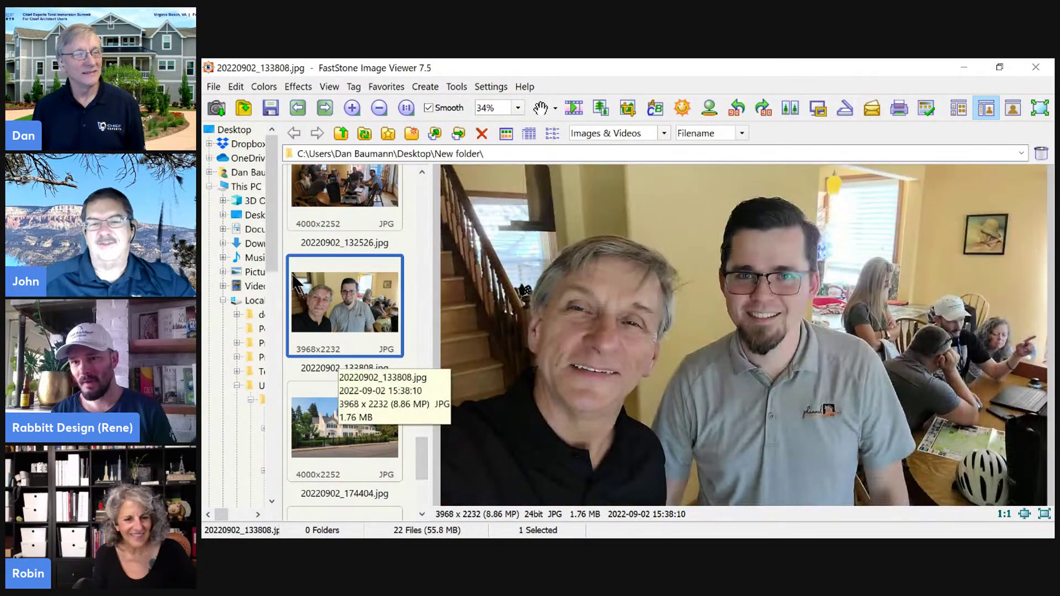
{"action": "left_click", "coordinate": [339, 200]}
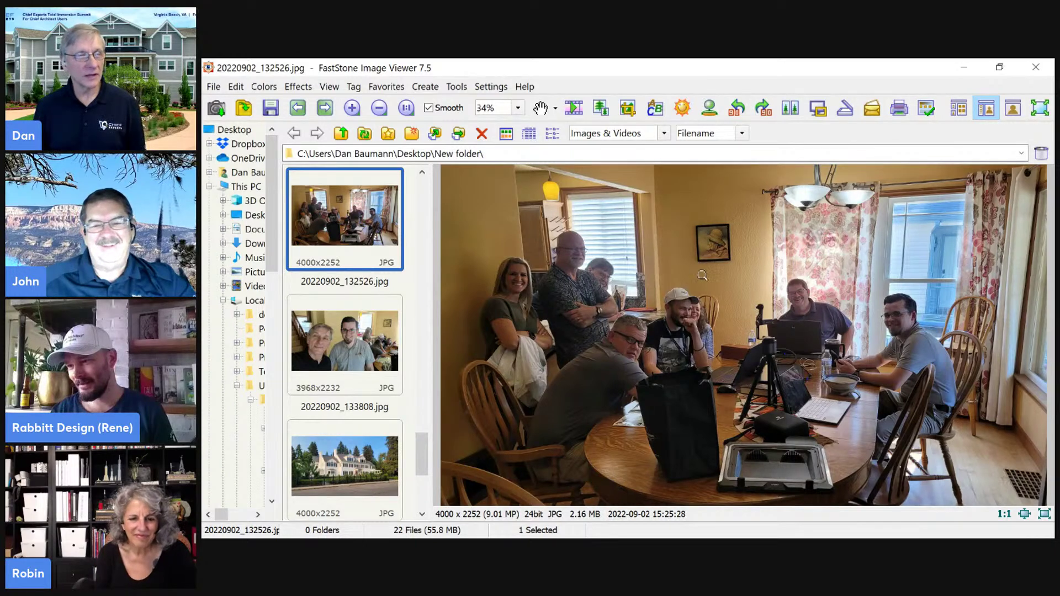
{"action": "left_click", "coordinate": [367, 347]}
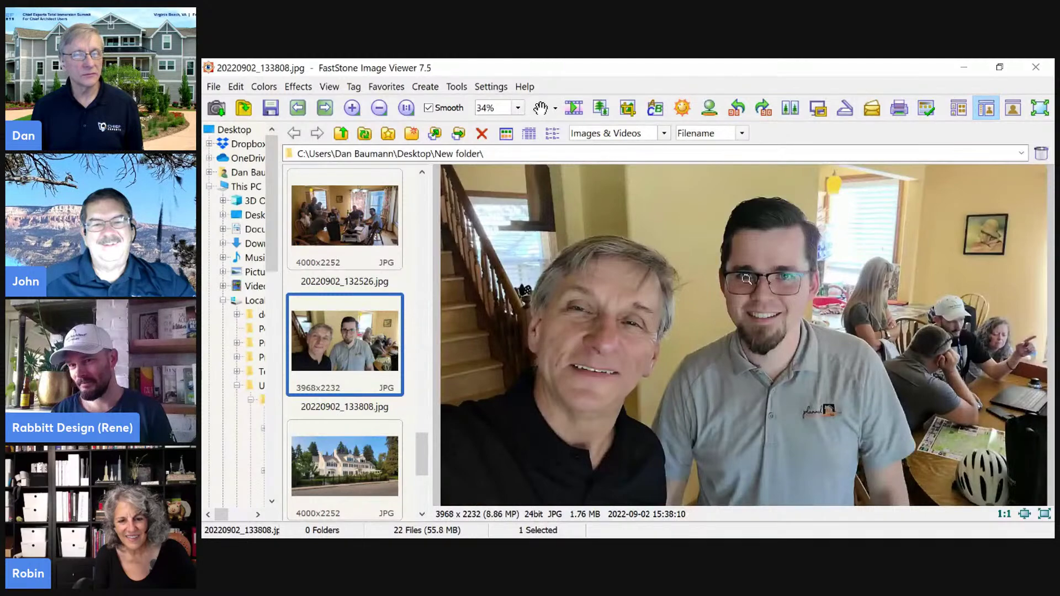
- Open 20220902_174404.jpg and inspect the roof and dormers of the white house
{"action": "scroll", "coordinate": [340, 401], "scroll_direction": "down", "scroll_amount": 2}
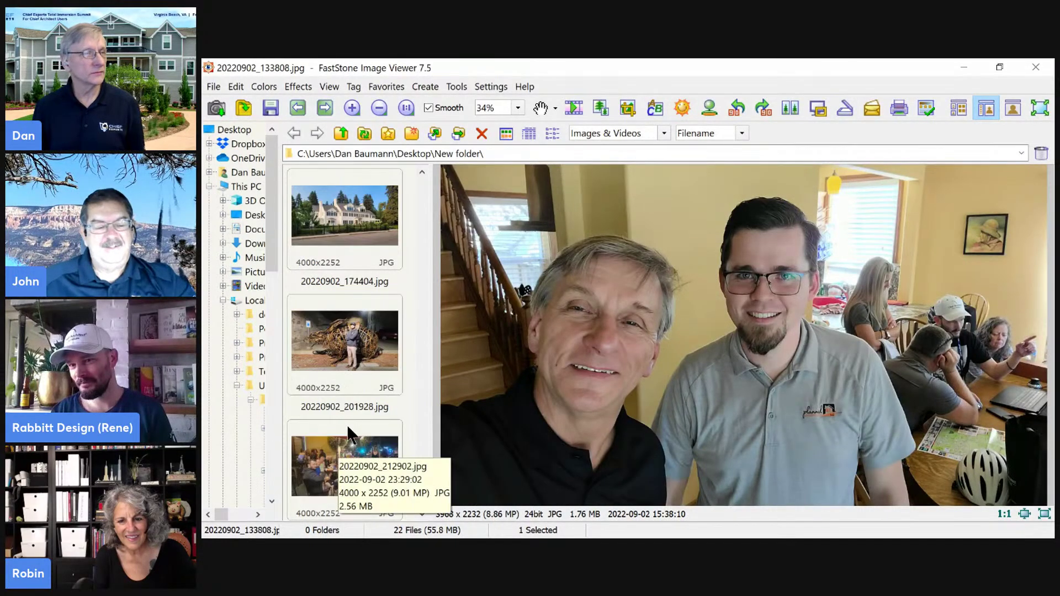
{"action": "left_click", "coordinate": [350, 235]}
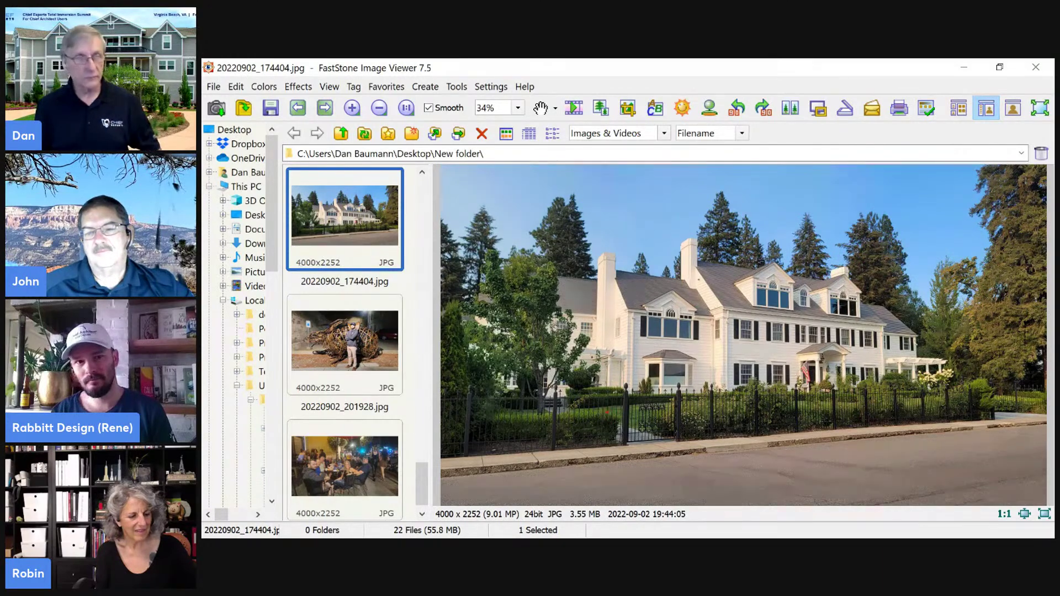
{"action": "left_click_drag", "start_coordinate": [714, 265], "coordinate": [868, 312]}
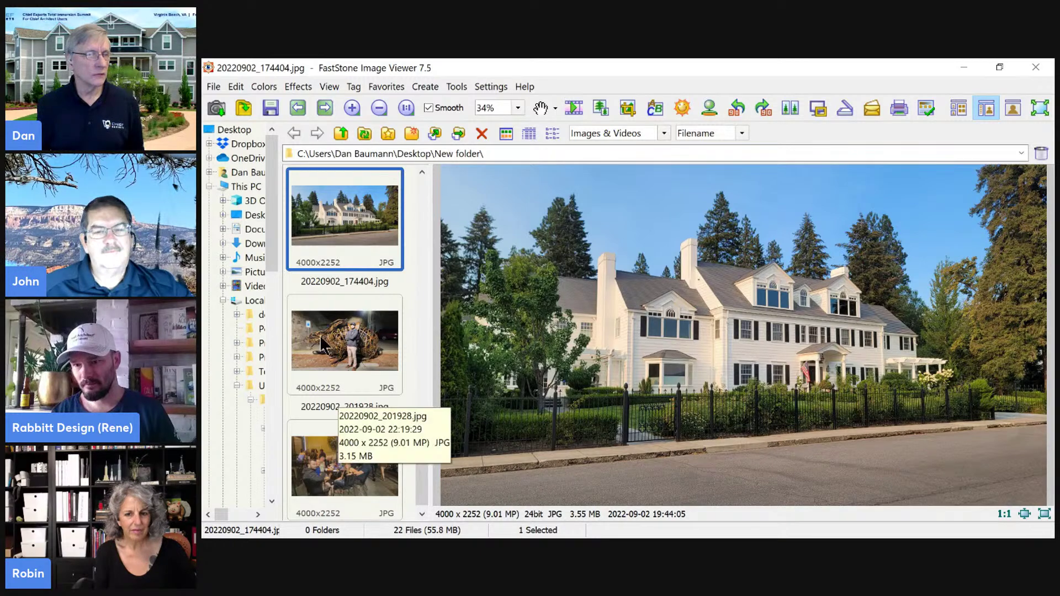
- View the photos 20220902_201928.jpg and 20220902_212902.jpg, and minimize the image viewer
{"action": "left_click", "coordinate": [336, 343]}
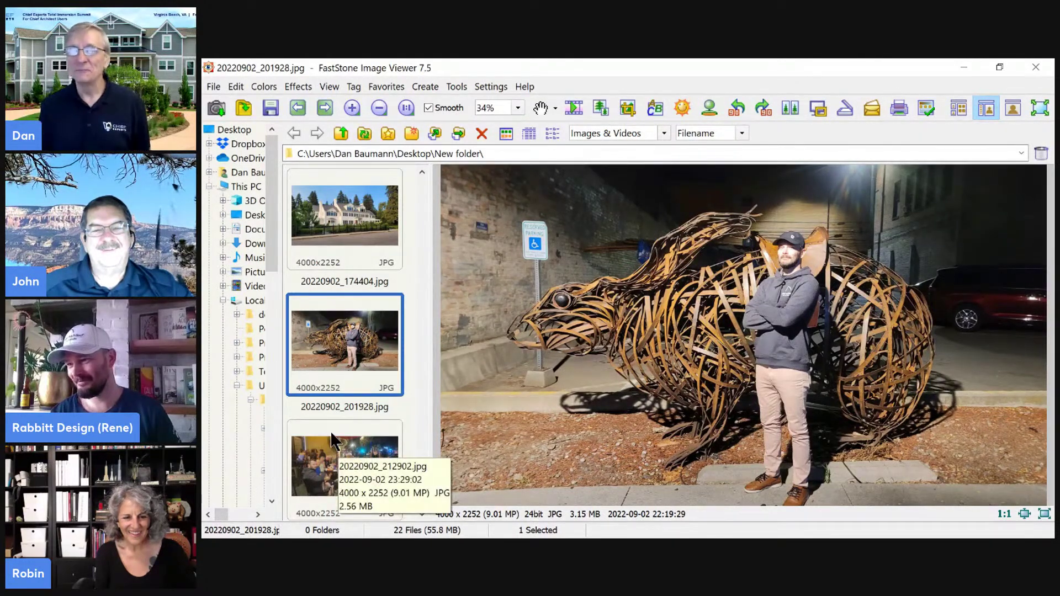
{"action": "left_click", "coordinate": [324, 460]}
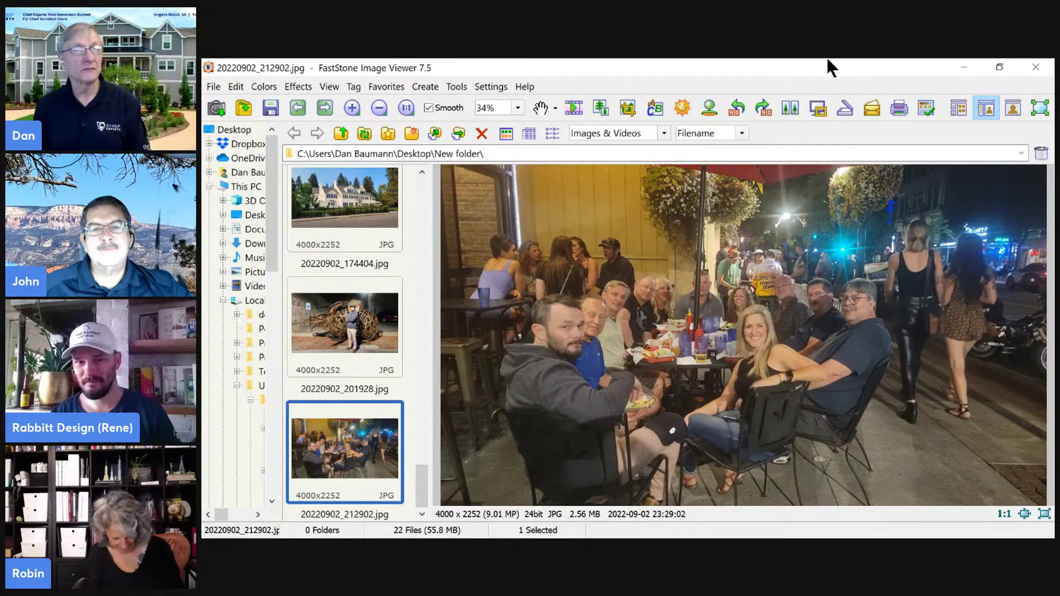
{"action": "left_click", "coordinate": [965, 67]}
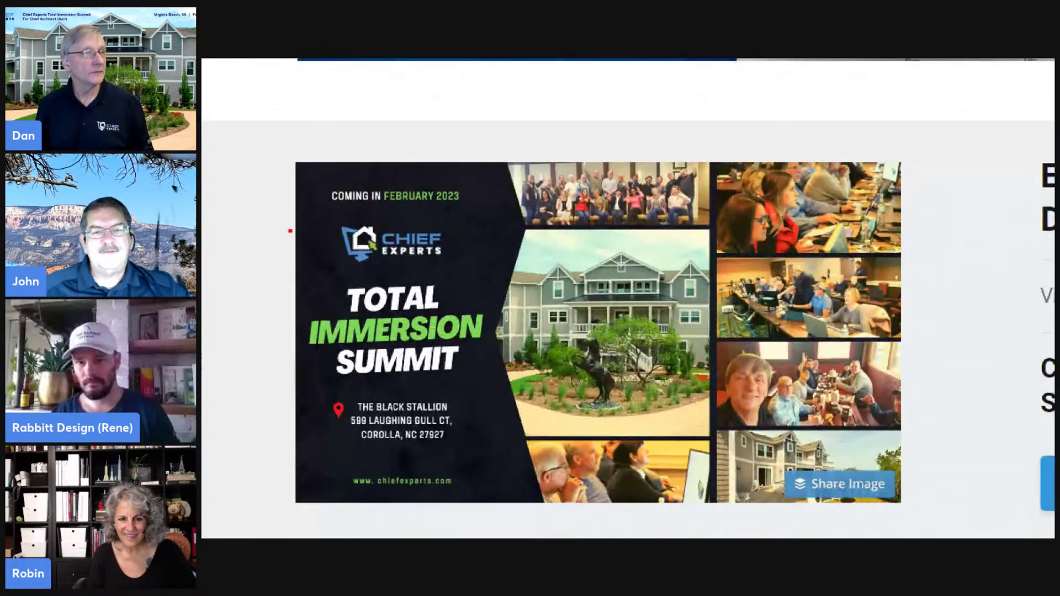
- Point out the Total Immersion Summit banner and the Join the Waitlist link with temporary red rectangles around each
{"action": "left_click_drag", "start_coordinate": [271, 147], "coordinate": [919, 516]}
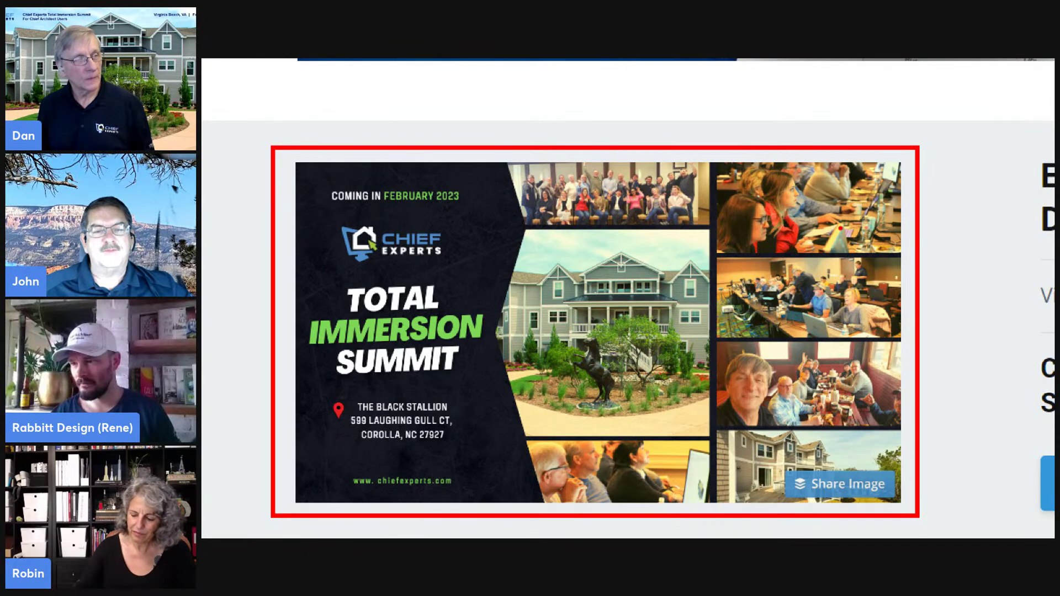
{"action": "key", "text": "Escape"}
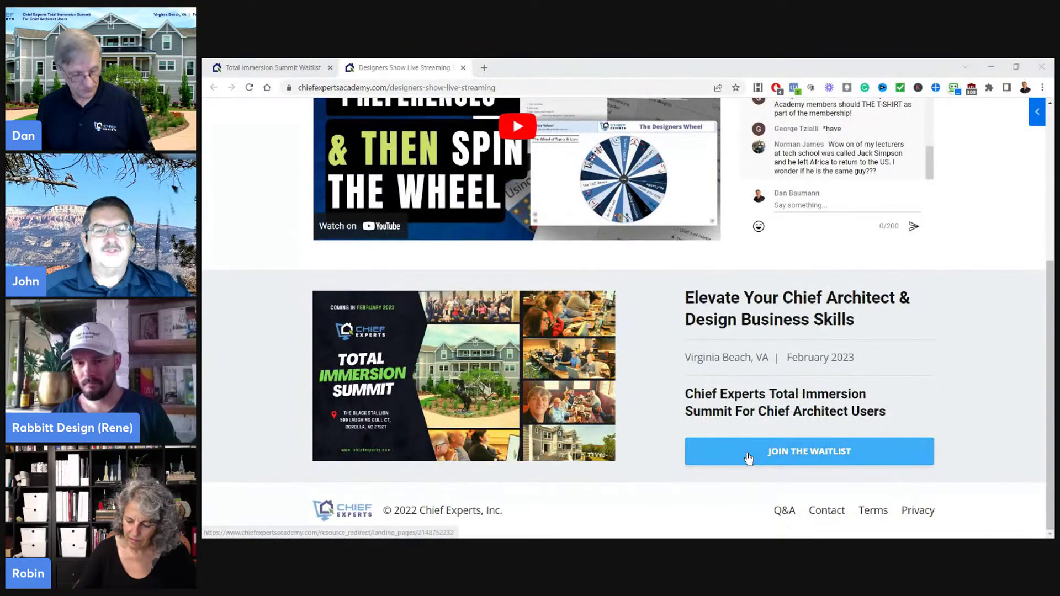
{"action": "mouse_move", "coordinate": [678, 429]}
{"action": "left_mouse_down", "text": "ctrl"}
{"action": "mouse_move", "coordinate": [817, 477]}
{"action": "mouse_move", "coordinate": [942, 482]}
{"action": "left_mouse_up", "text": "ctrl"}
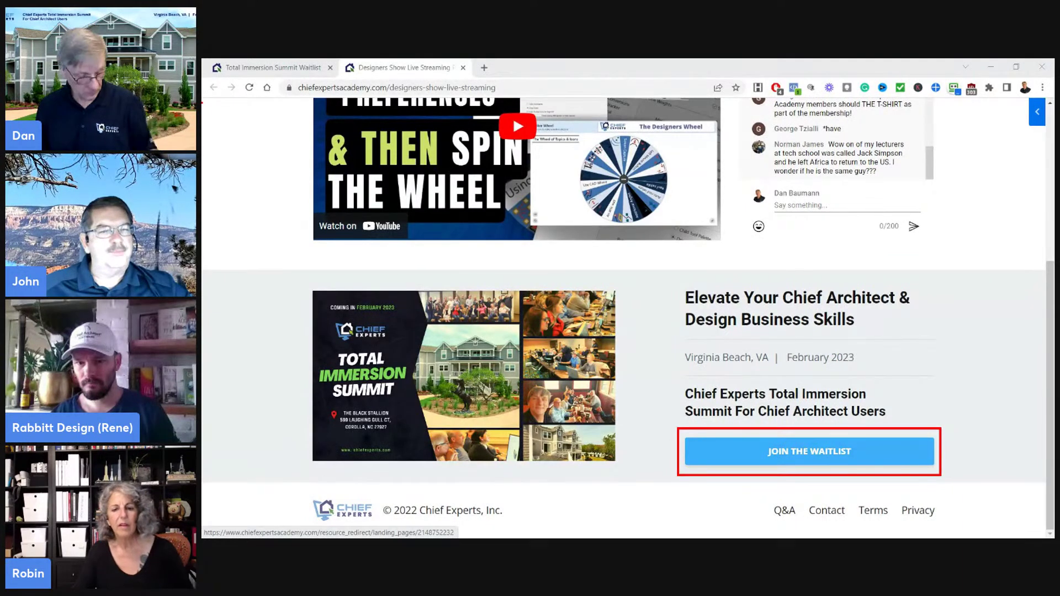
{"action": "left_click", "coordinate": [516, 89]}
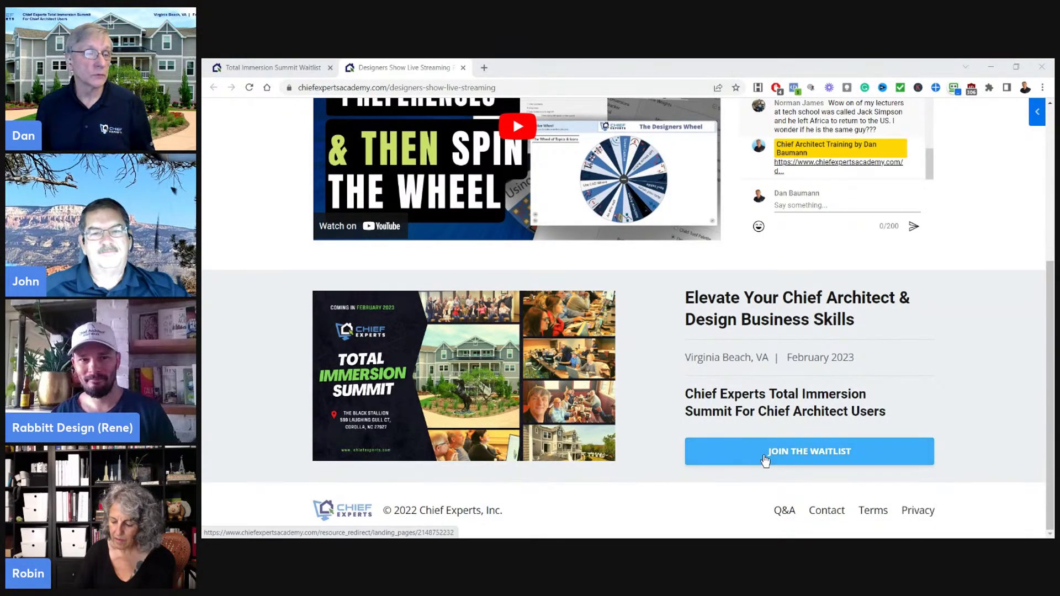
- Open the summit waitlist page from the Designers Show page and highlight its green headline about spending seven days with Chief Architect users
{"action": "left_click", "coordinate": [822, 456]}
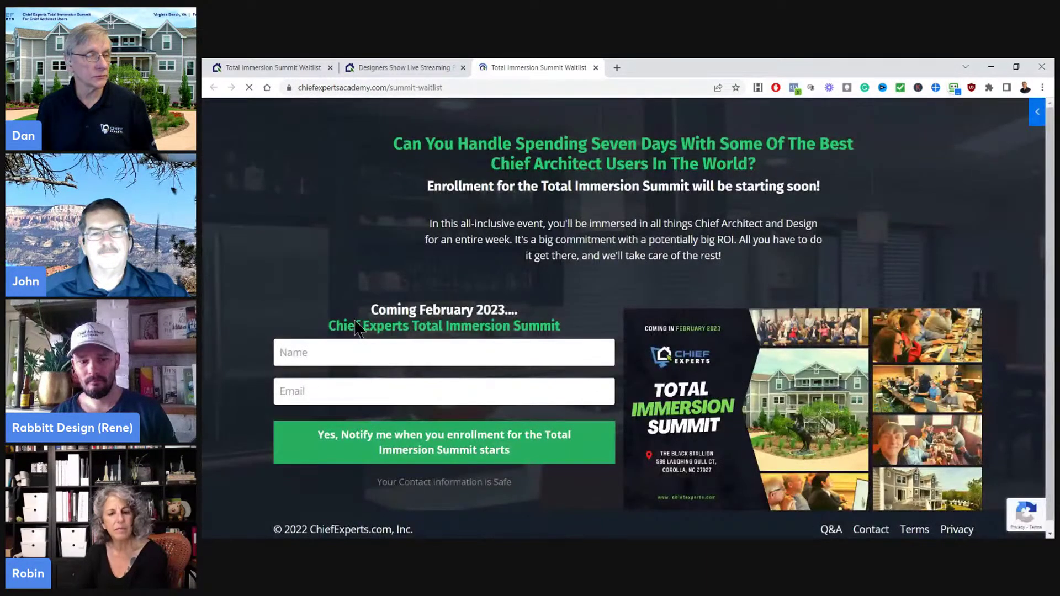
{"action": "left_click_drag", "start_coordinate": [402, 145], "coordinate": [832, 164]}
{"action": "left_click_drag", "start_coordinate": [394, 145], "coordinate": [788, 172]}
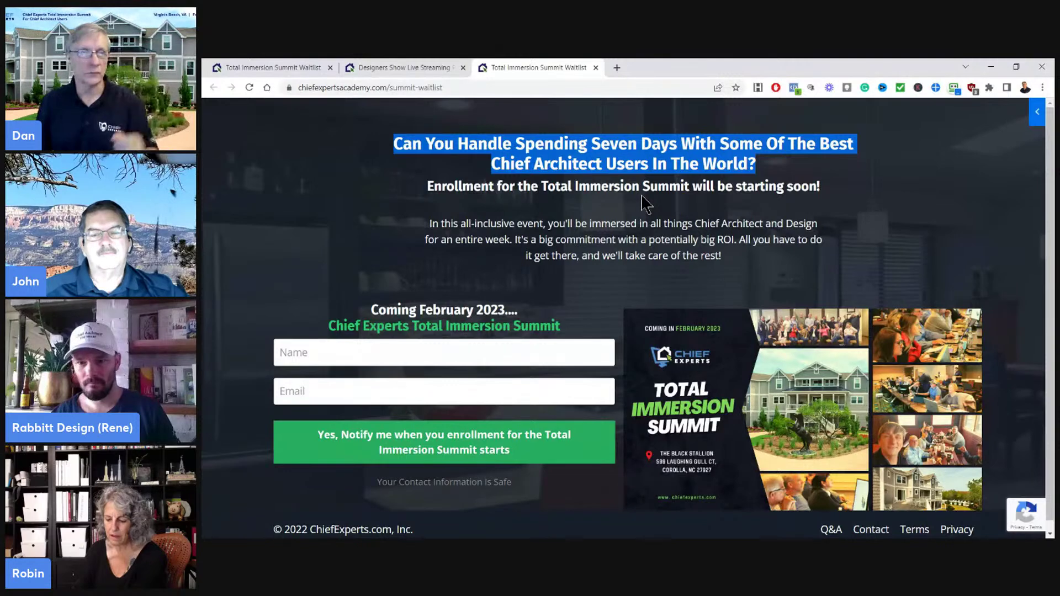
{"action": "left_click", "coordinate": [685, 316]}
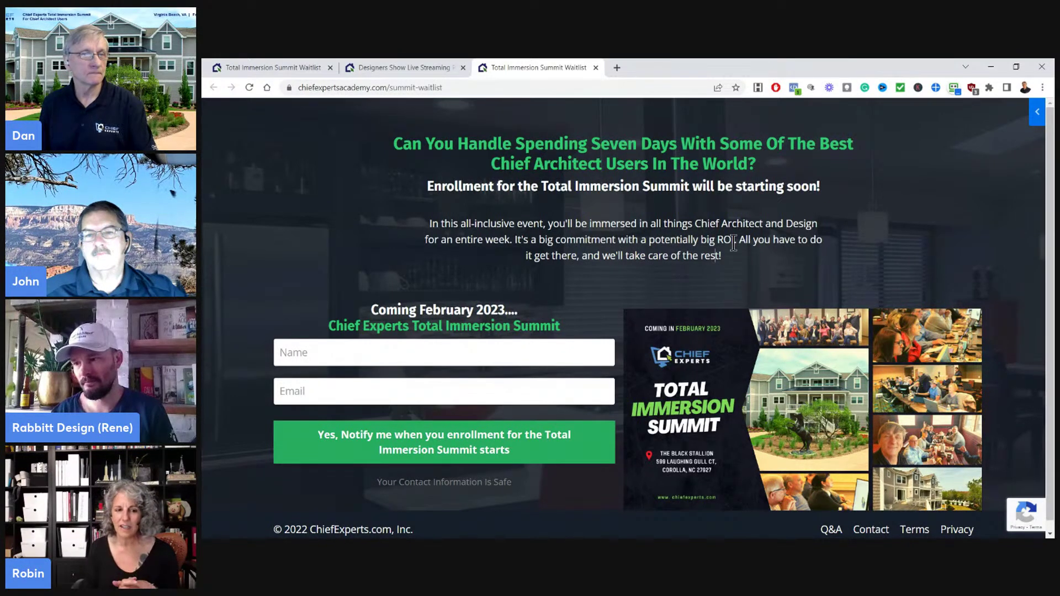
- Highlight the phrase "all things Chief Architect and Design", mark it with a temporary red box and circle, and clear the marks and selection
{"action": "left_click_drag", "start_coordinate": [651, 223], "coordinate": [818, 224]}
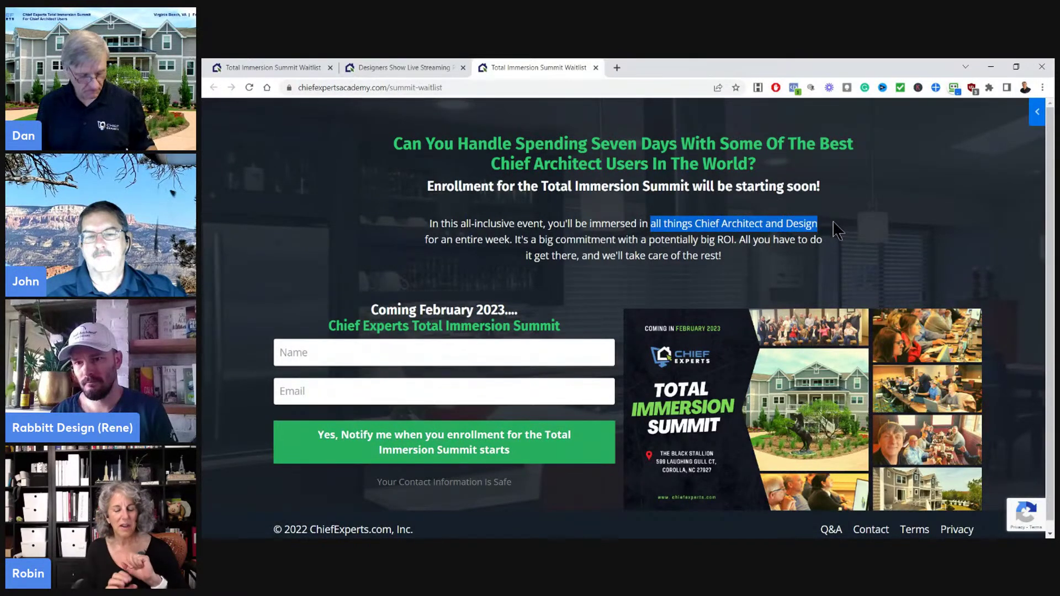
{"action": "left_click_drag", "start_coordinate": [650, 211], "coordinate": [819, 234]}
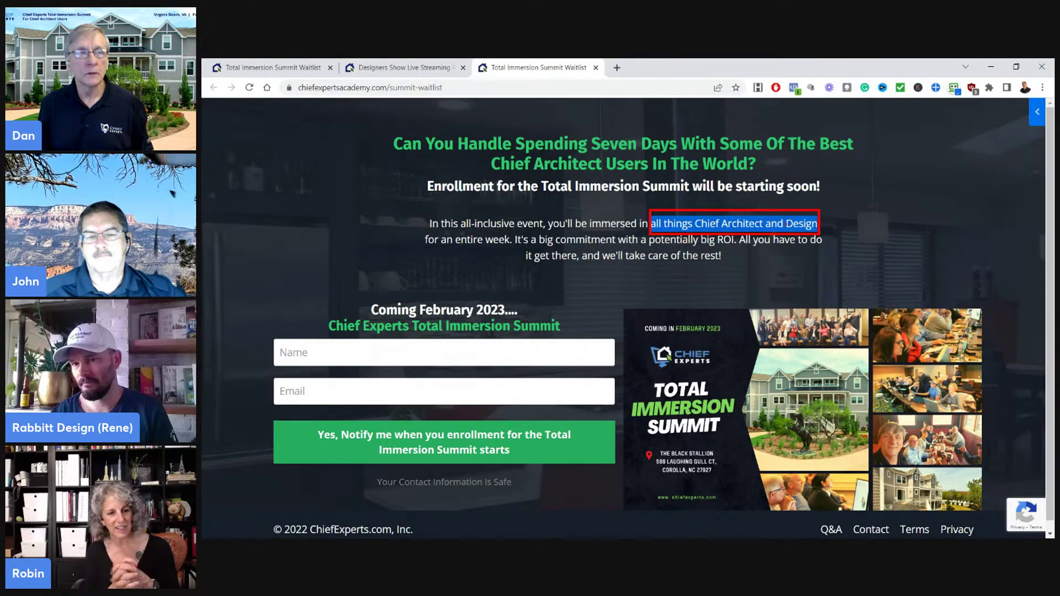
{"action": "mouse_move", "coordinate": [706, 184]}
{"action": "left_mouse_down"}
{"action": "mouse_move", "coordinate": [659, 193]}
{"action": "mouse_move", "coordinate": [678, 250]}
{"action": "mouse_move", "coordinate": [846, 232]}
{"action": "mouse_move", "coordinate": [664, 186]}
{"action": "mouse_move", "coordinate": [640, 191]}
{"action": "left_mouse_up"}
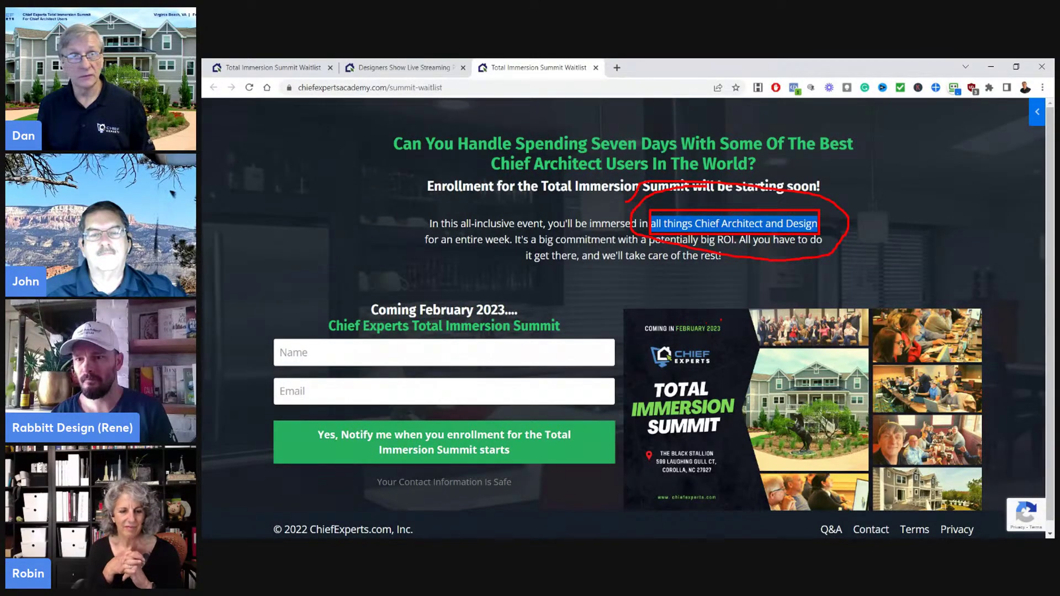
{"action": "key", "text": "Escape"}
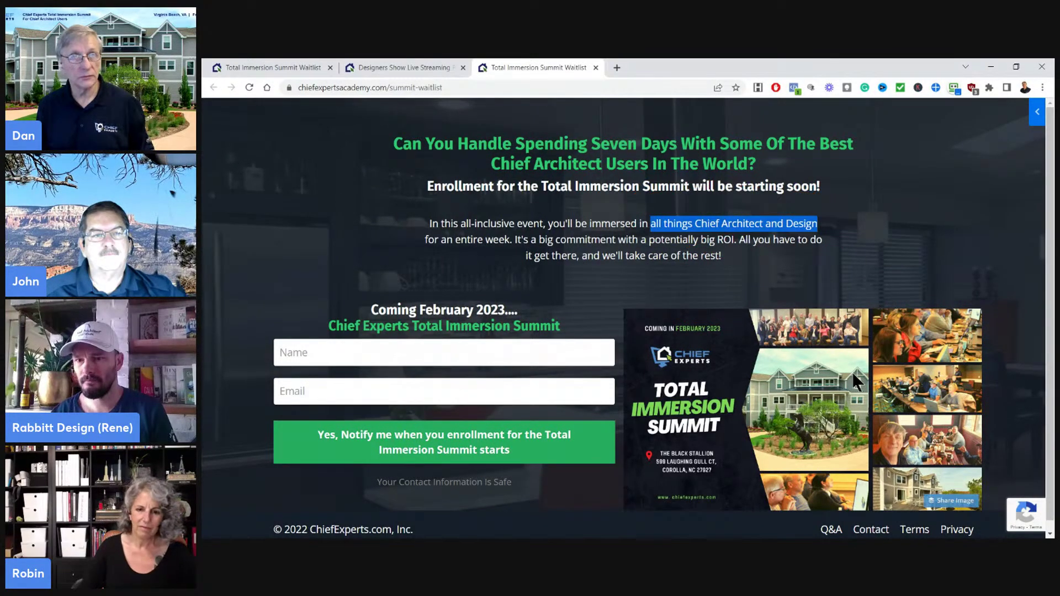
{"action": "left_click", "coordinate": [693, 287]}
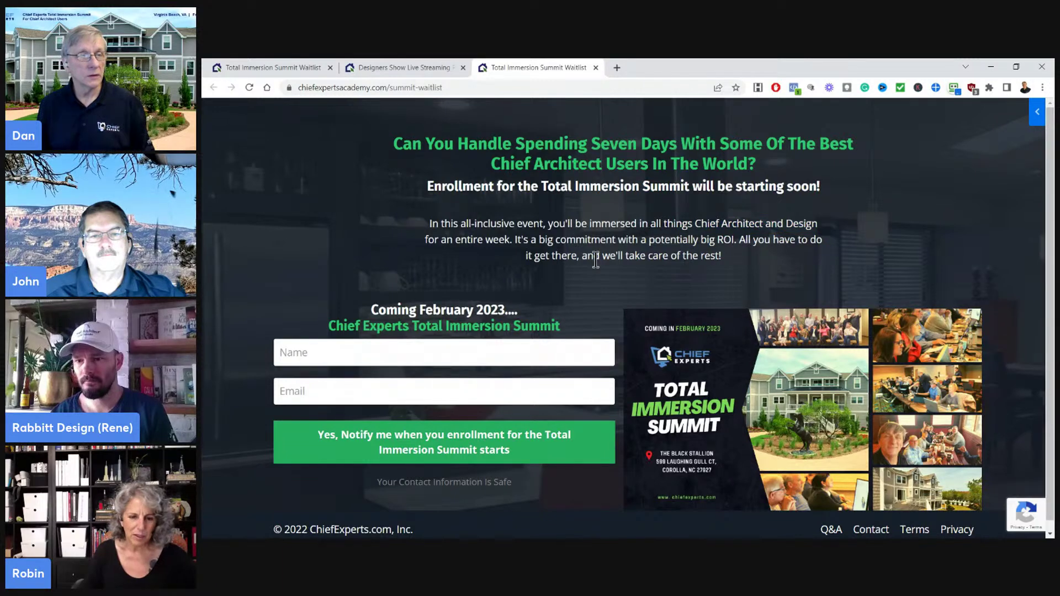
- Look over the waitlist page, the Designers Show page from header to footer, and the other open copy of the waitlist page
{"action": "scroll", "coordinate": [598, 376], "scroll_direction": "down", "scroll_amount": 1}
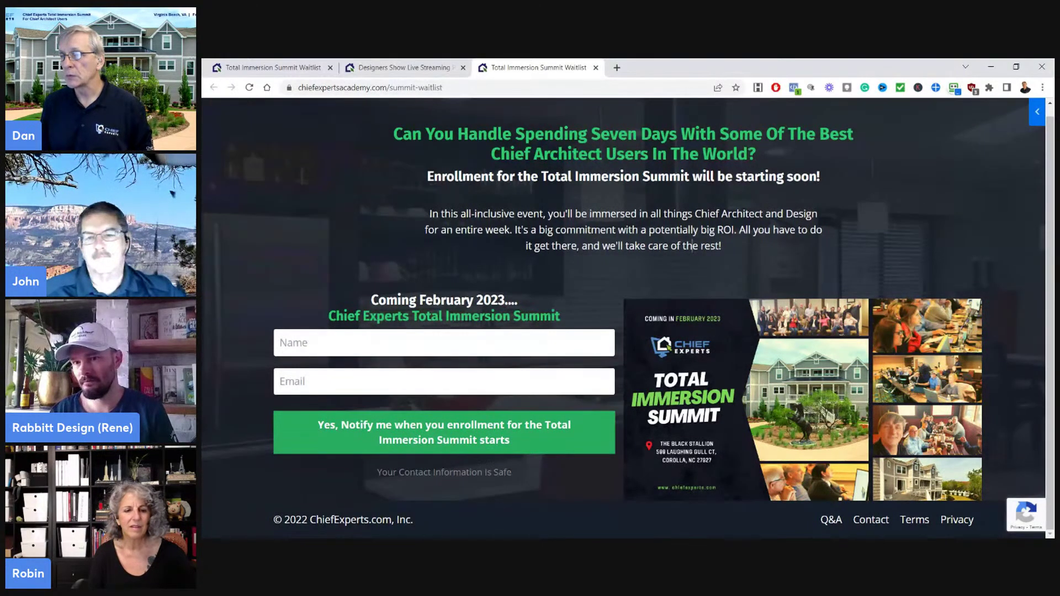
{"action": "left_click", "coordinate": [406, 68]}
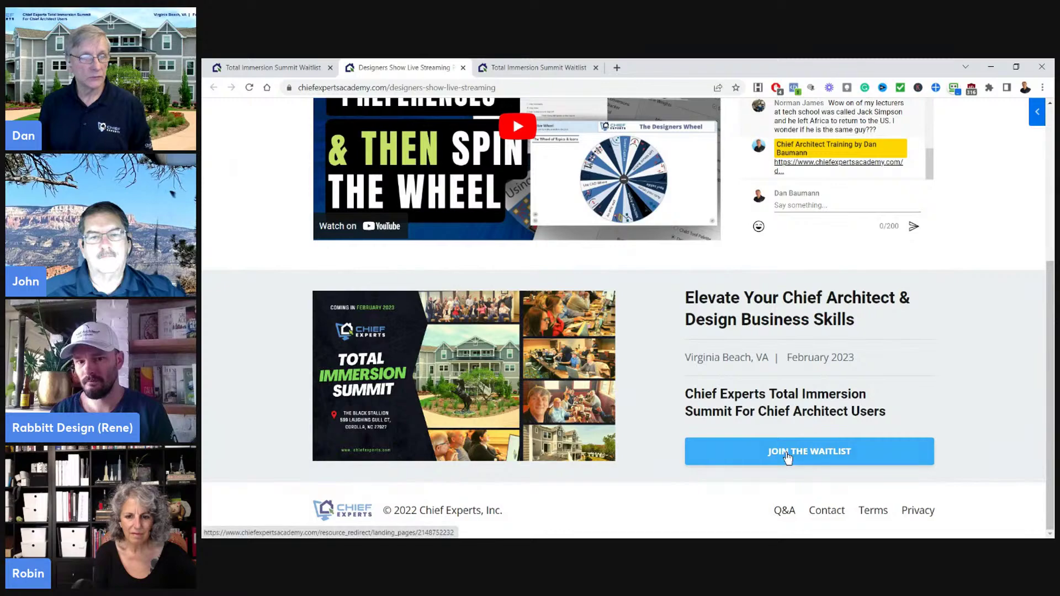
{"action": "scroll", "coordinate": [708, 293], "scroll_direction": "up", "scroll_amount": 5}
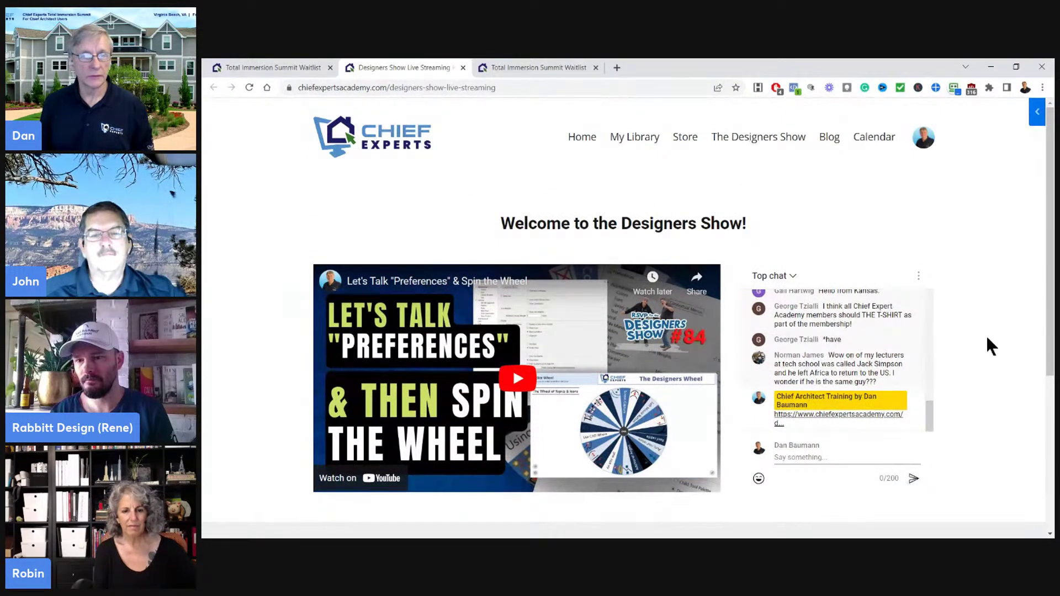
{"action": "scroll", "coordinate": [983, 340], "scroll_direction": "down", "scroll_amount": 5}
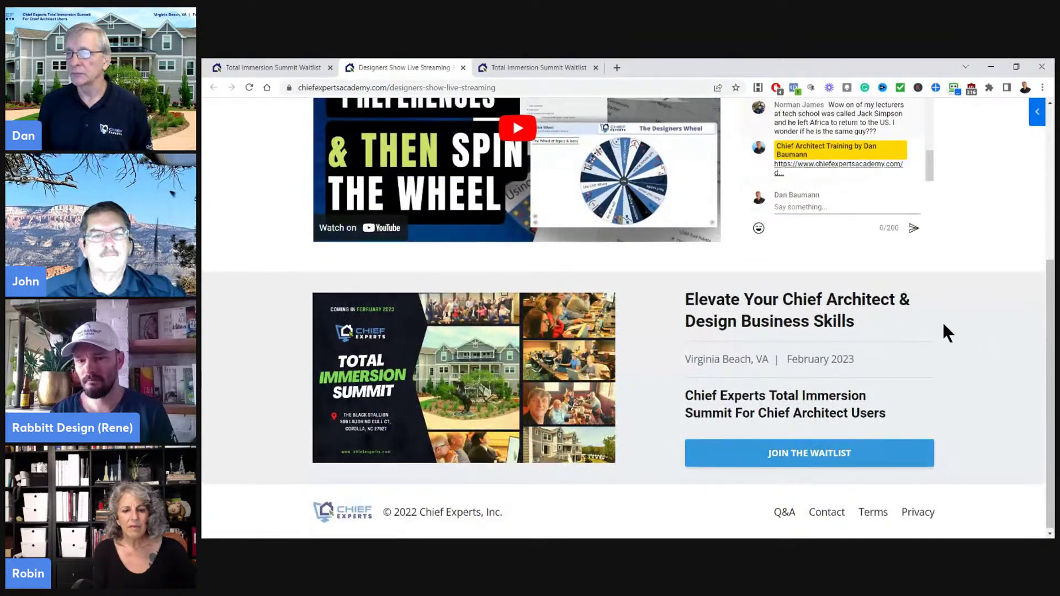
{"action": "scroll", "coordinate": [944, 331], "scroll_direction": "up", "scroll_amount": 5}
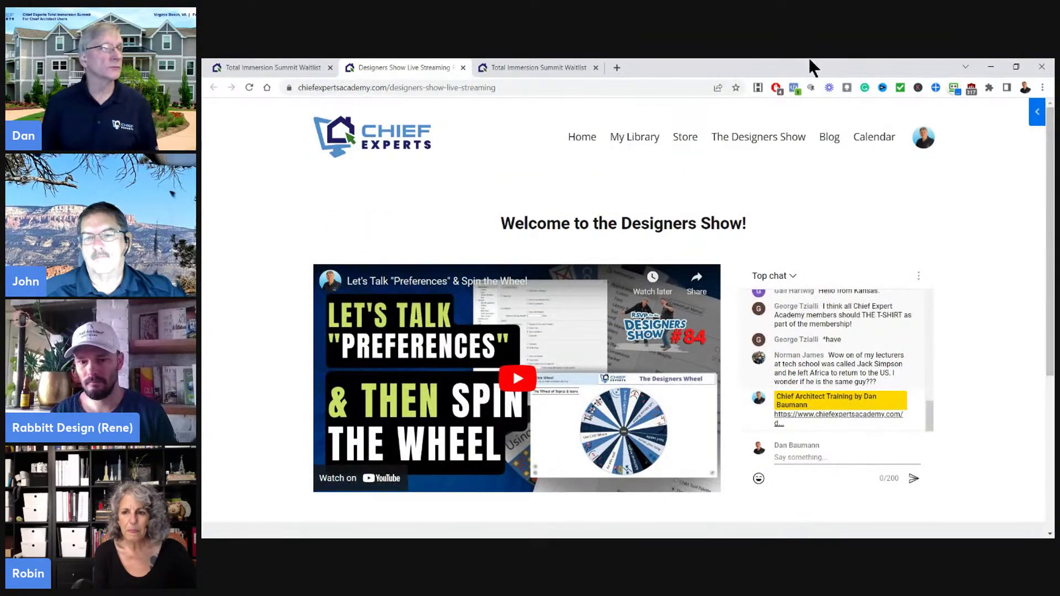
{"action": "left_click", "coordinate": [283, 64]}
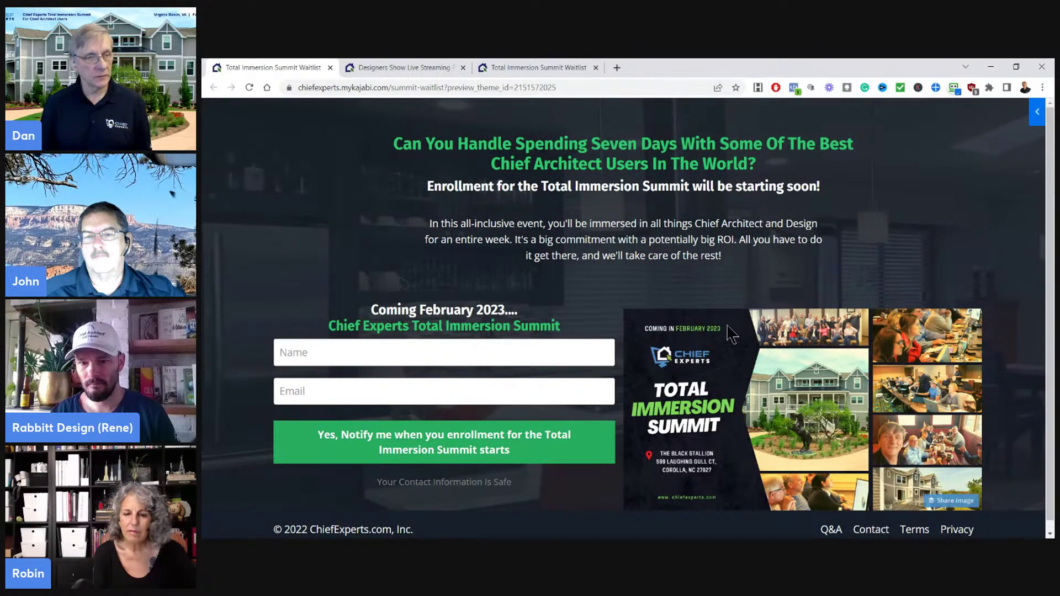
- Minimize both browser windows and switch to Chief Architect with most of the Wheel Plan's first floor in view
{"action": "left_click", "coordinate": [990, 66]}
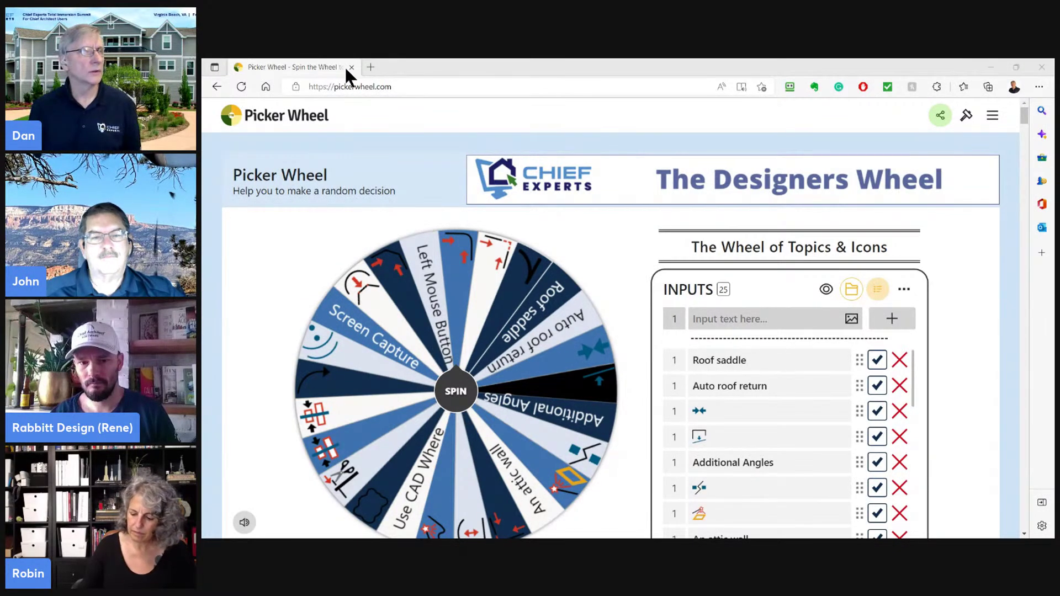
{"action": "left_click", "coordinate": [993, 65]}
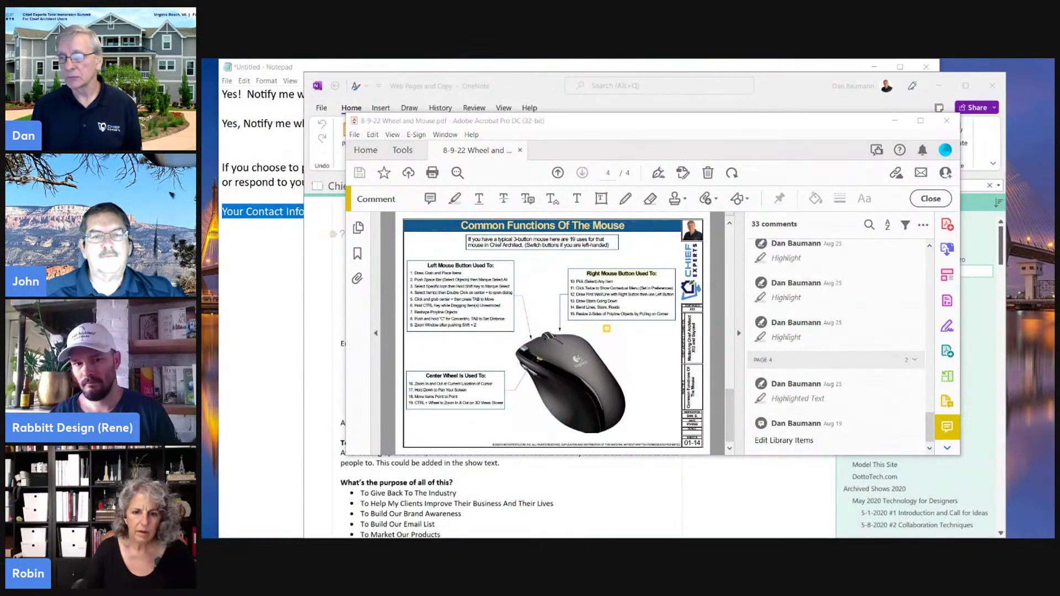
{"action": "key", "text": "alt+Tab"}
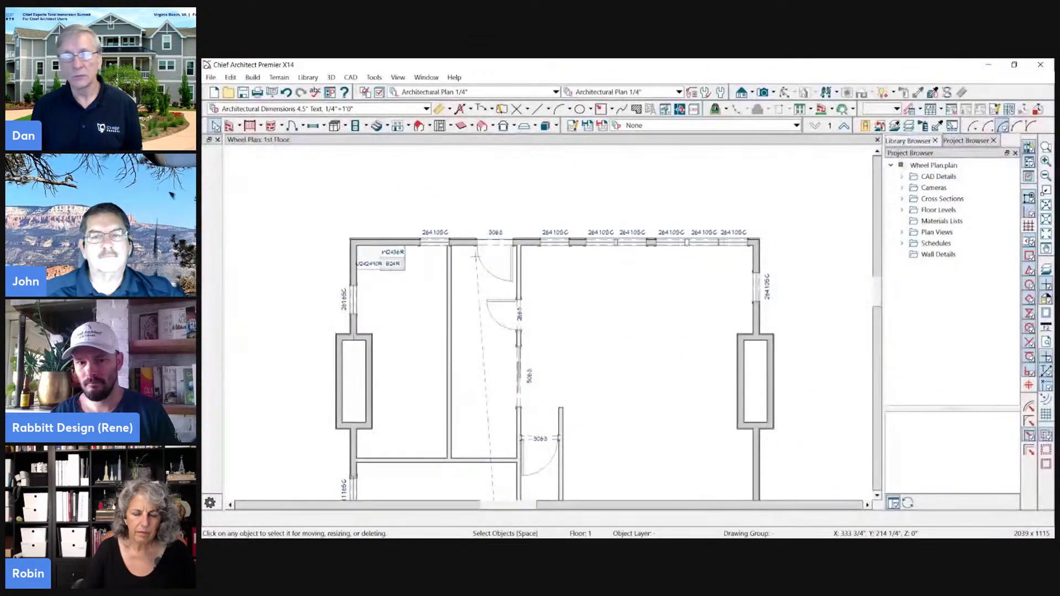
{"action": "scroll", "coordinate": [387, 166], "scroll_direction": "down", "scroll_amount": 2}
{"action": "scroll", "coordinate": [673, 177], "scroll_direction": "down", "scroll_amount": 2}
{"action": "scroll", "coordinate": [480, 310], "scroll_direction": "up", "scroll_amount": 3}
{"action": "scroll", "coordinate": [564, 290], "scroll_direction": "down", "scroll_amount": 2}
{"action": "scroll", "coordinate": [528, 180], "scroll_direction": "up", "scroll_amount": 1}
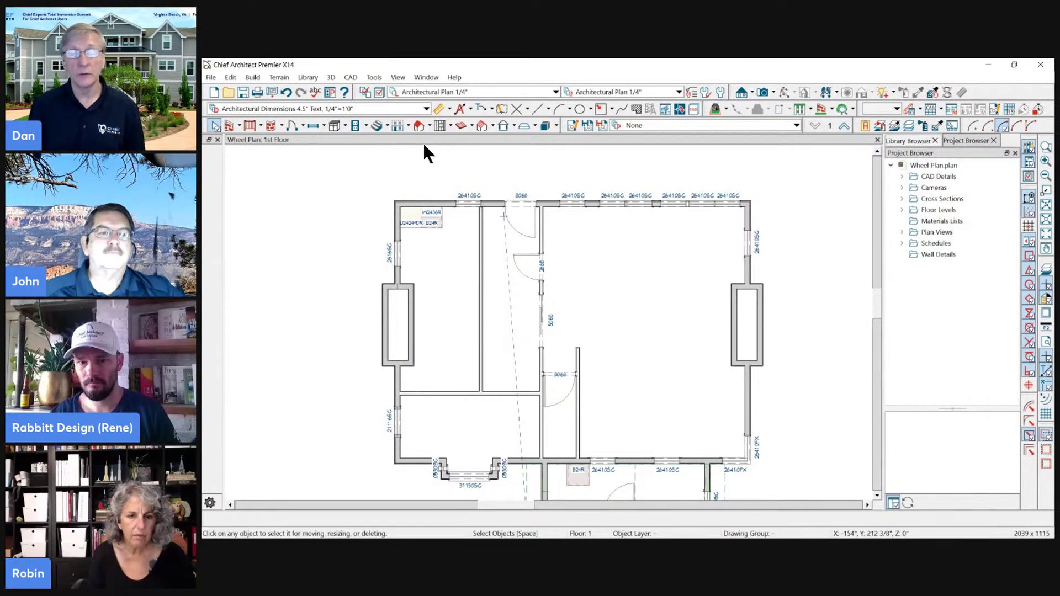
- Look over the plan's Default Settings categories, and mark the hotkey of the Preferences command with a temporary red box
{"action": "left_click", "coordinate": [721, 91]}
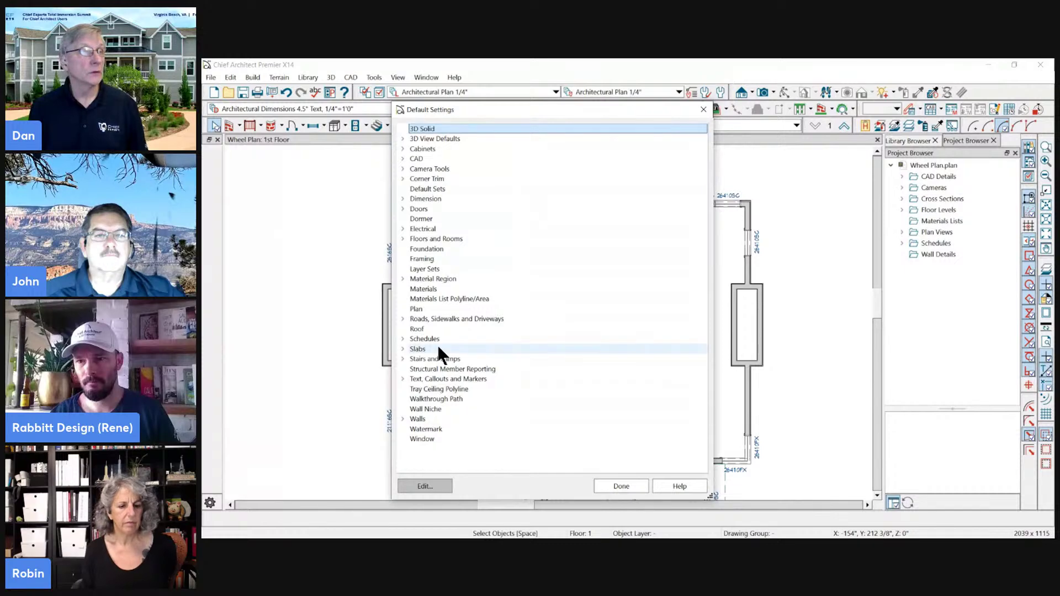
{"action": "left_click", "coordinate": [622, 486]}
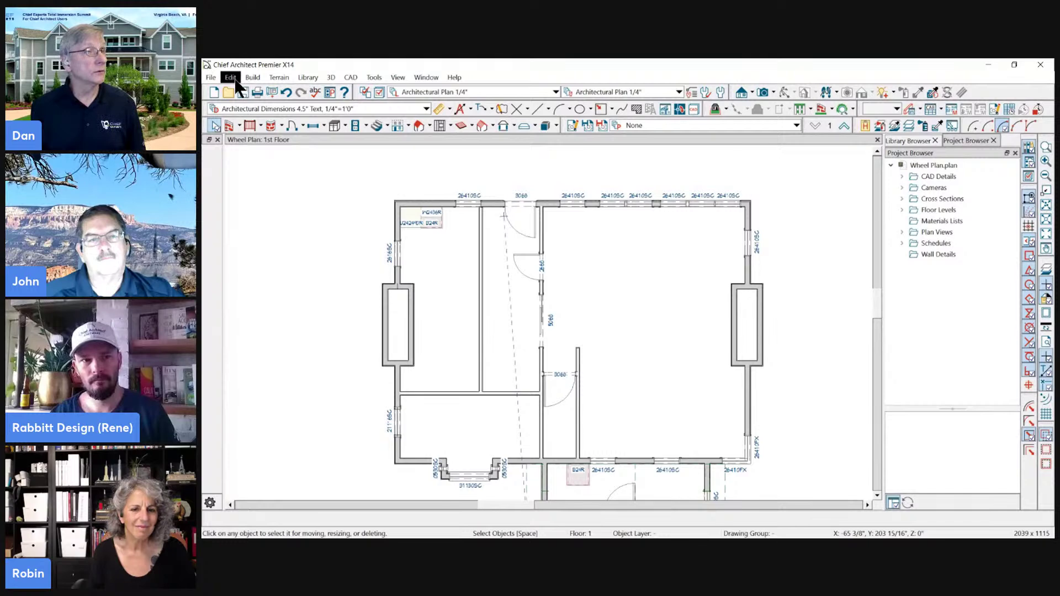
{"action": "left_click", "coordinate": [231, 78]}
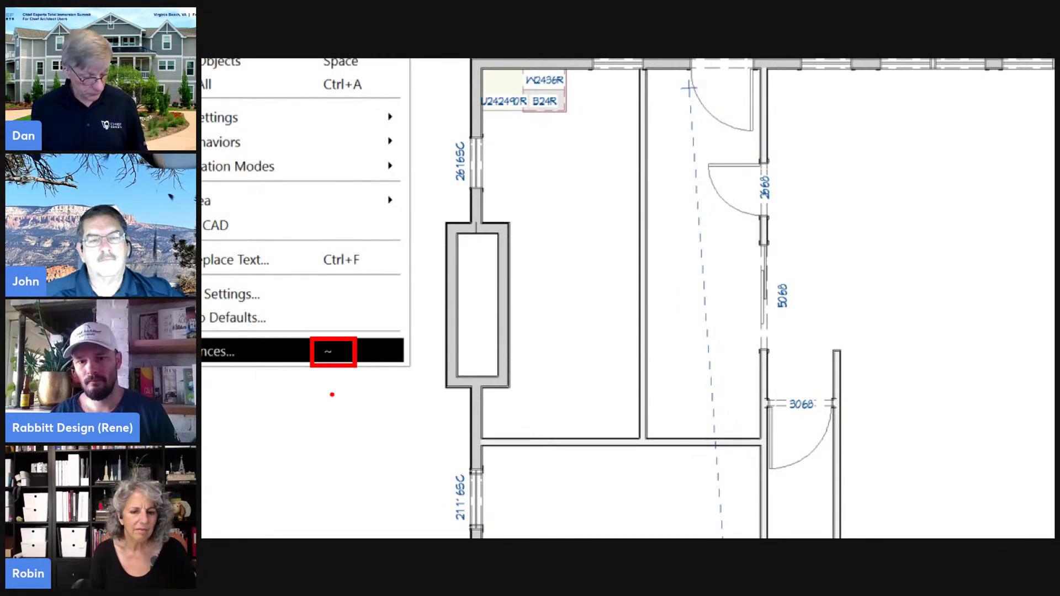
{"action": "left_click_drag", "start_coordinate": [326, 393], "coordinate": [335, 356]}
{"action": "key", "text": "Escape"}
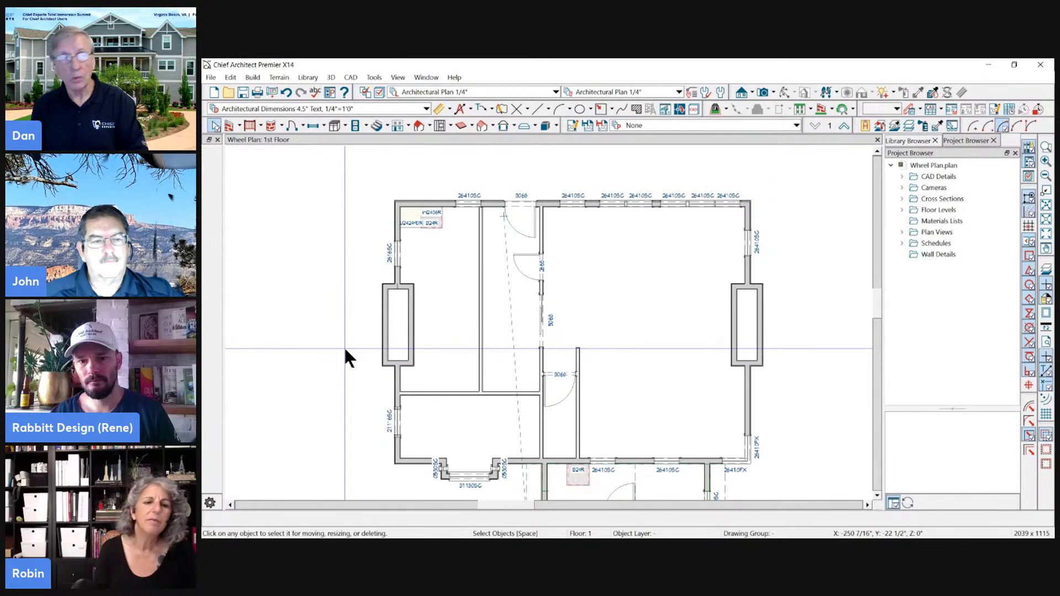
- Open the Preferences dialog, shift it slightly aside, and look through its Library Browser and Appearance settings
{"action": "scroll", "coordinate": [460, 280], "scroll_direction": "up", "scroll_amount": 2}
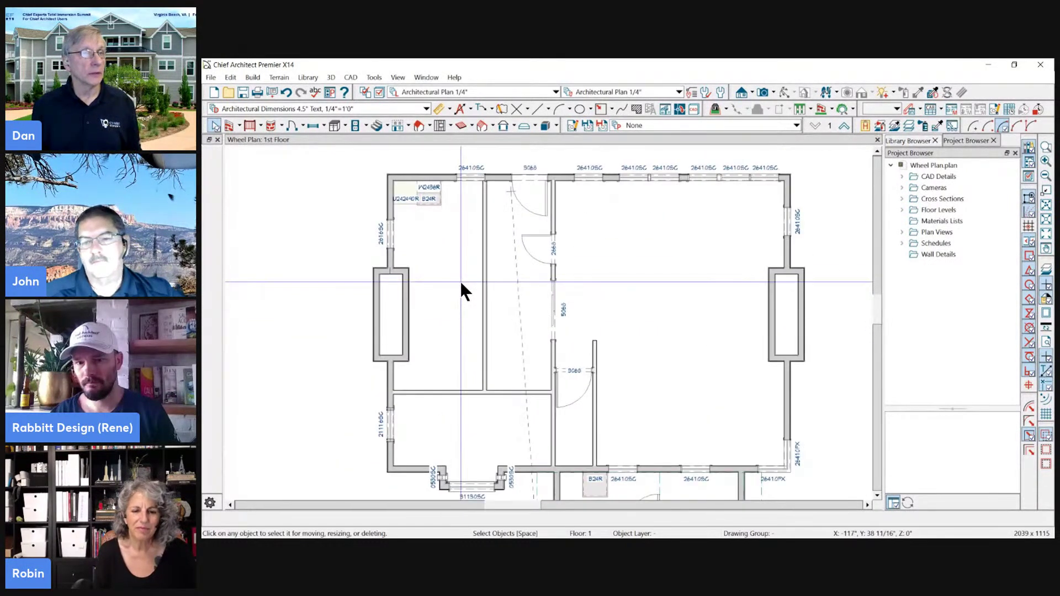
{"action": "scroll", "coordinate": [461, 290], "scroll_direction": "down", "scroll_amount": 1}
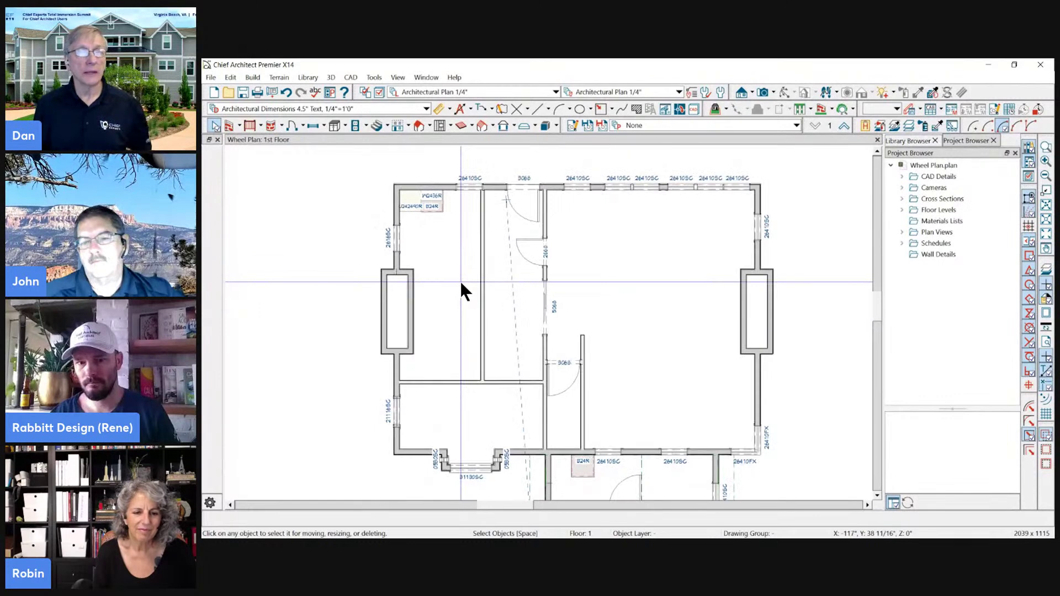
{"action": "left_click", "coordinate": [329, 92]}
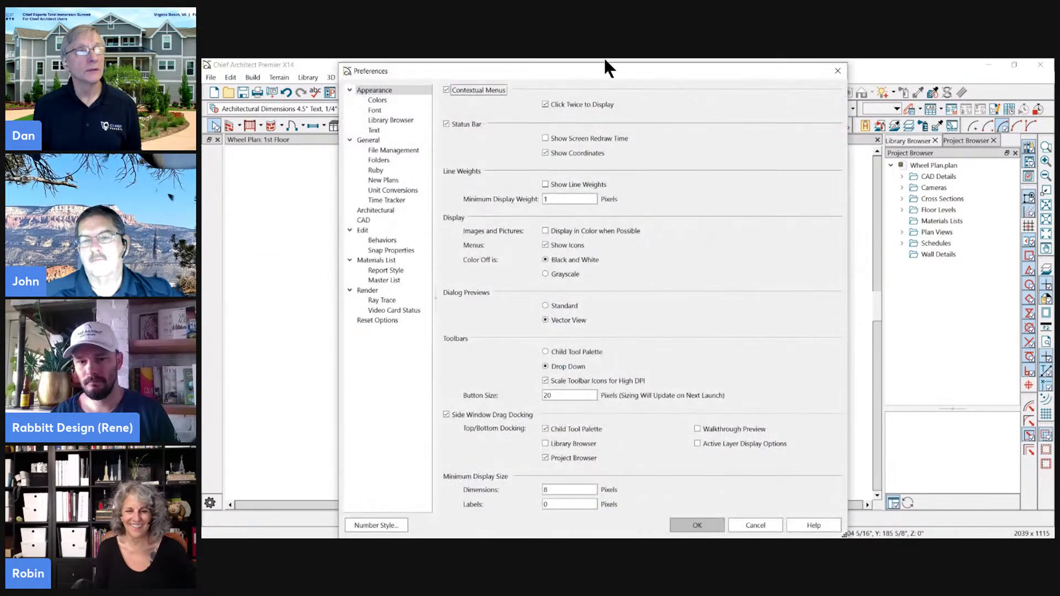
{"action": "left_click_drag", "start_coordinate": [623, 74], "coordinate": [642, 73]}
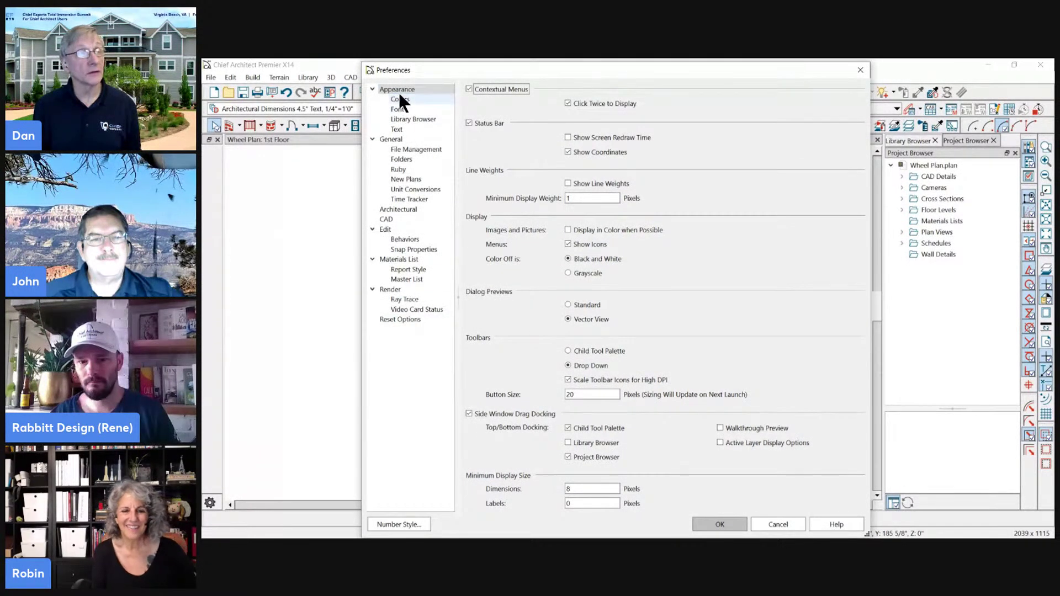
{"action": "left_click", "coordinate": [400, 109]}
{"action": "left_click", "coordinate": [399, 140]}
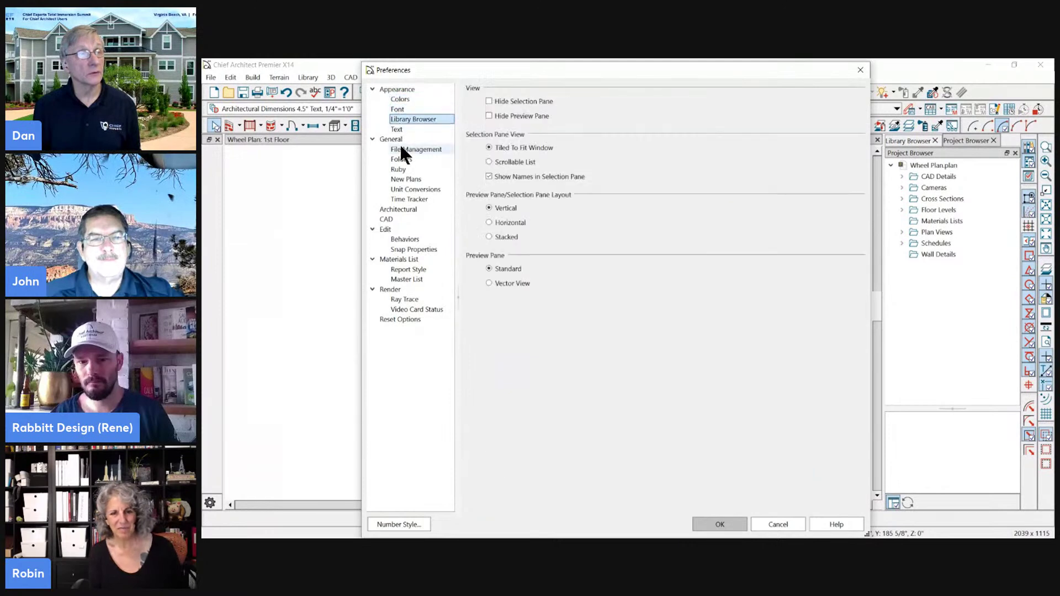
{"action": "left_click", "coordinate": [405, 89]}
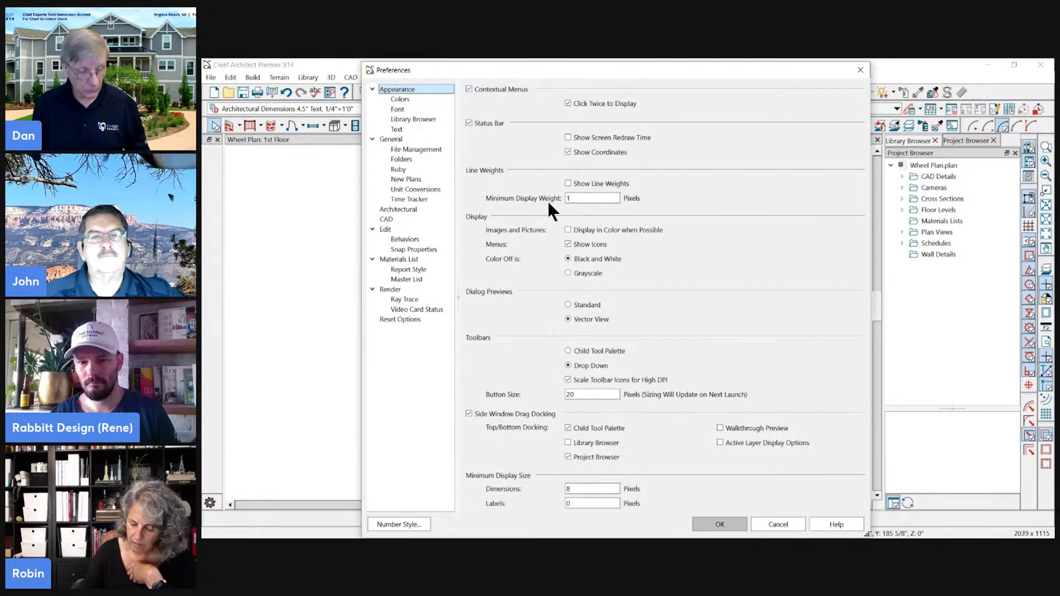
- Cancel Preferences, select a window in the plan's upper wall, then try the Window tool without placing anything and return to Select Objects
{"action": "left_click", "coordinate": [771, 525]}
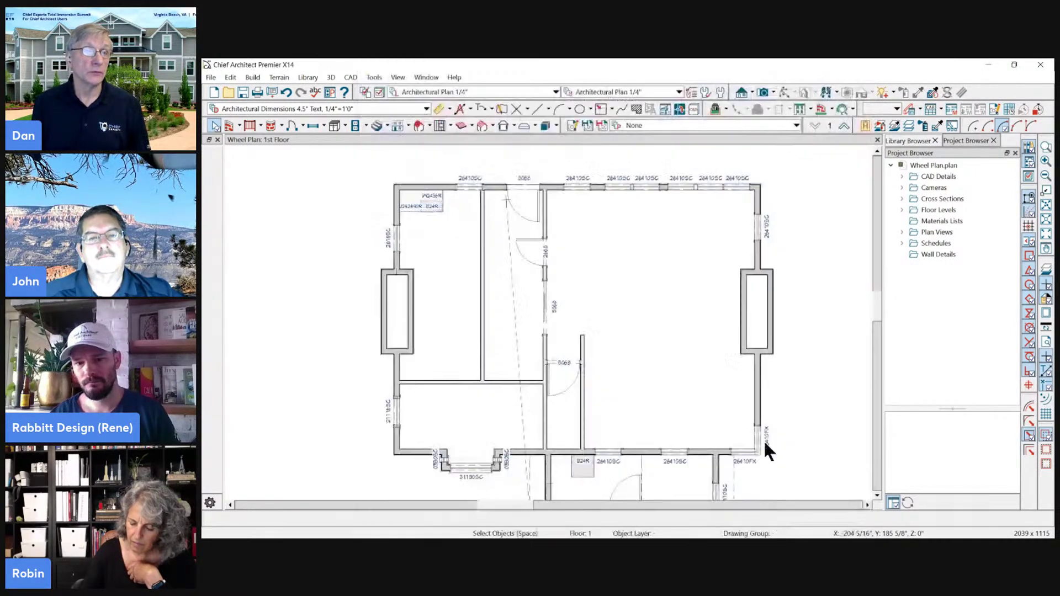
{"action": "left_click", "coordinate": [627, 188]}
{"action": "scroll", "coordinate": [610, 186], "scroll_direction": "up", "scroll_amount": 2}
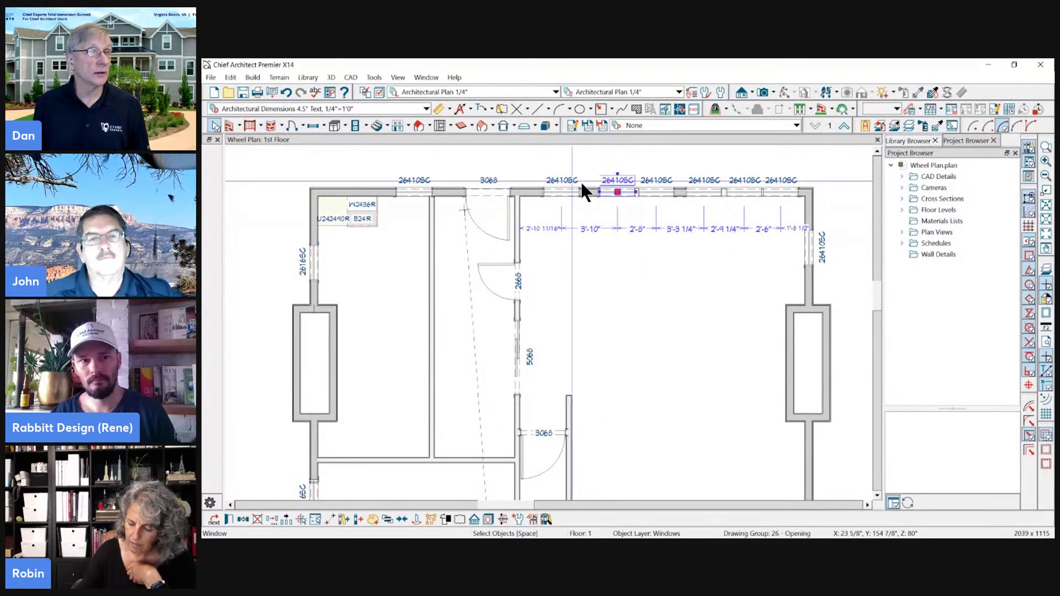
{"action": "left_click", "coordinate": [314, 126]}
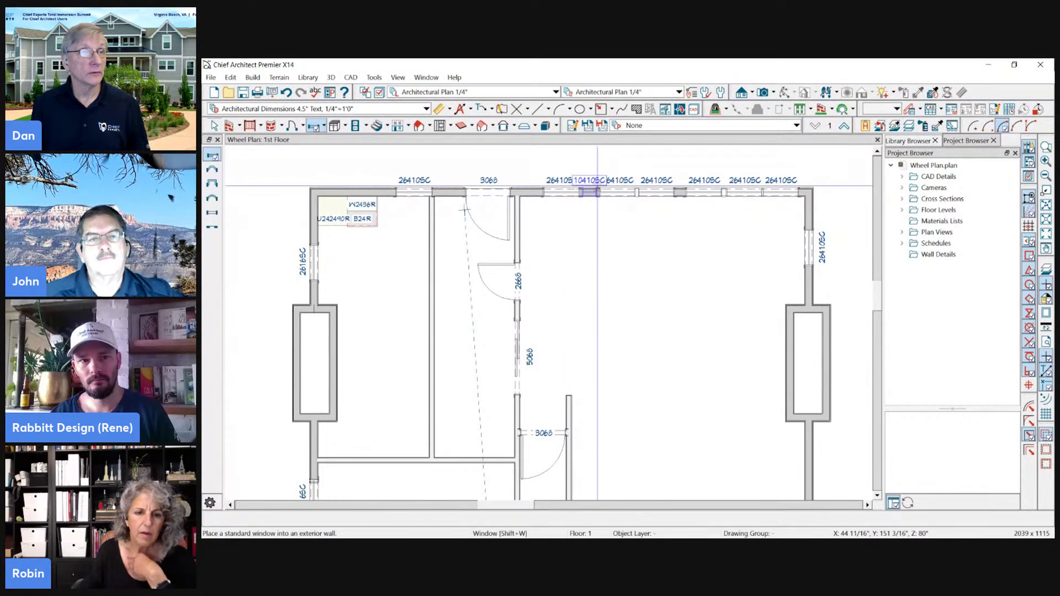
{"action": "left_click", "coordinate": [213, 126]}
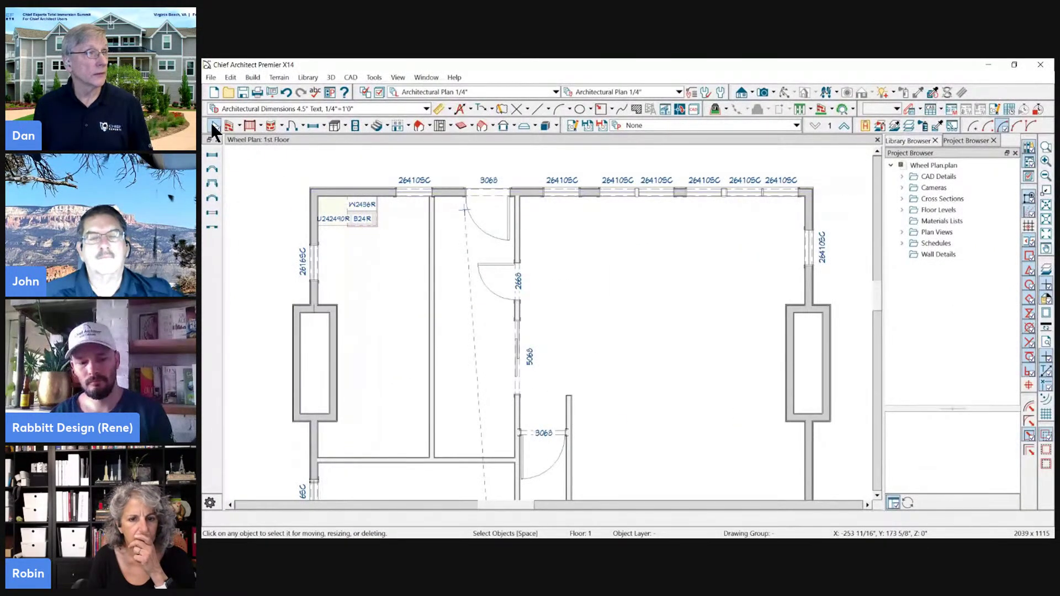
- Select the 3068 door, two neighbouring windows and the wall itself in turn along the plan's upper exterior wall
{"action": "left_click", "coordinate": [488, 191]}
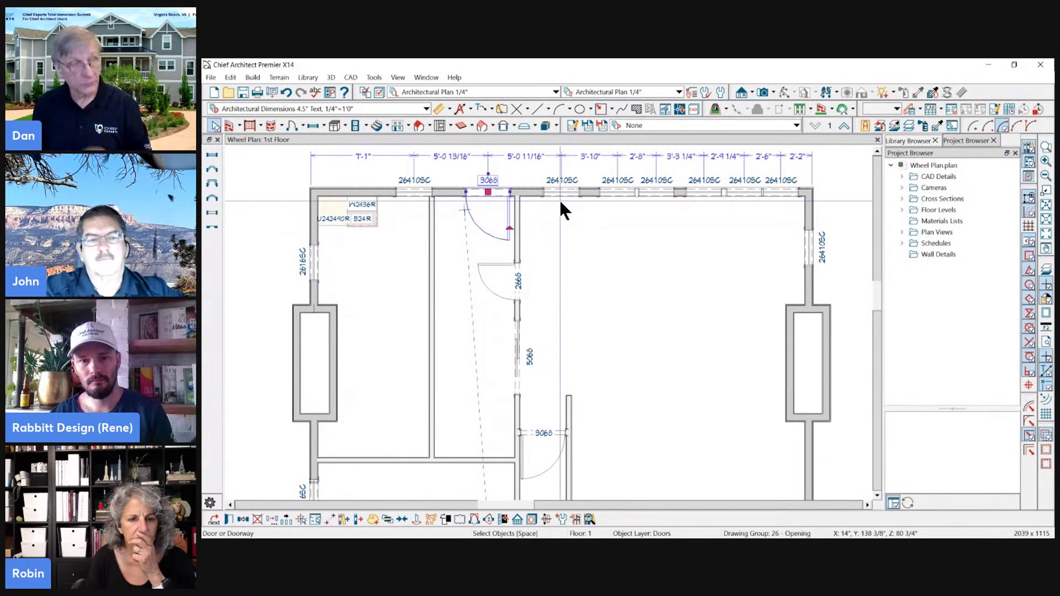
{"action": "left_click", "coordinate": [555, 192]}
{"action": "left_click", "coordinate": [620, 192]}
{"action": "left_click", "coordinate": [588, 191]}
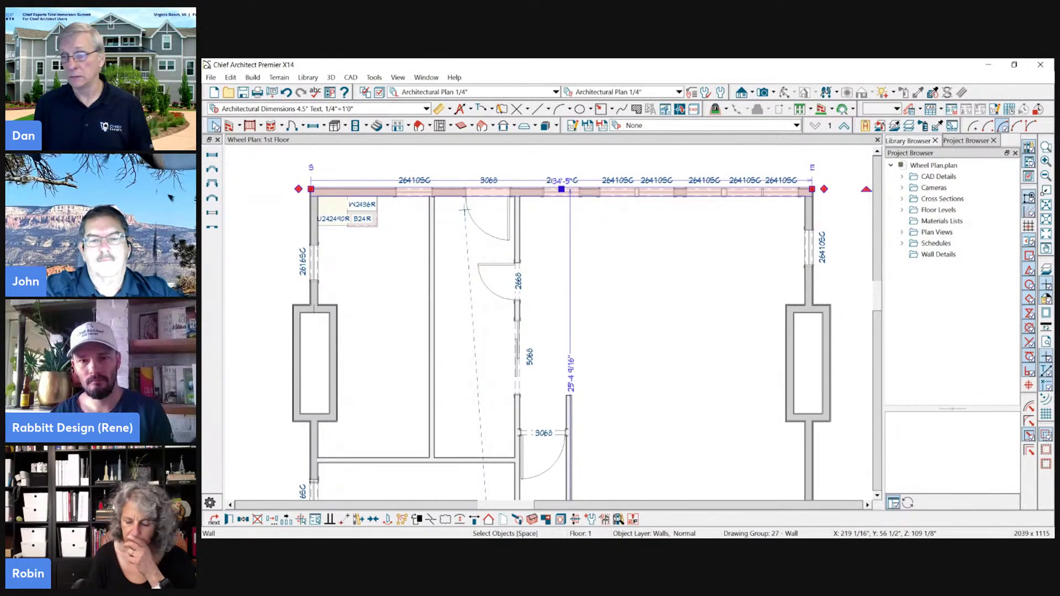
- Switch to the Common Functions Of The Mouse PDF, mark its right mouse button area with temporary red strokes, and return to Chief Architect
{"action": "key", "text": "alt+Tab"}
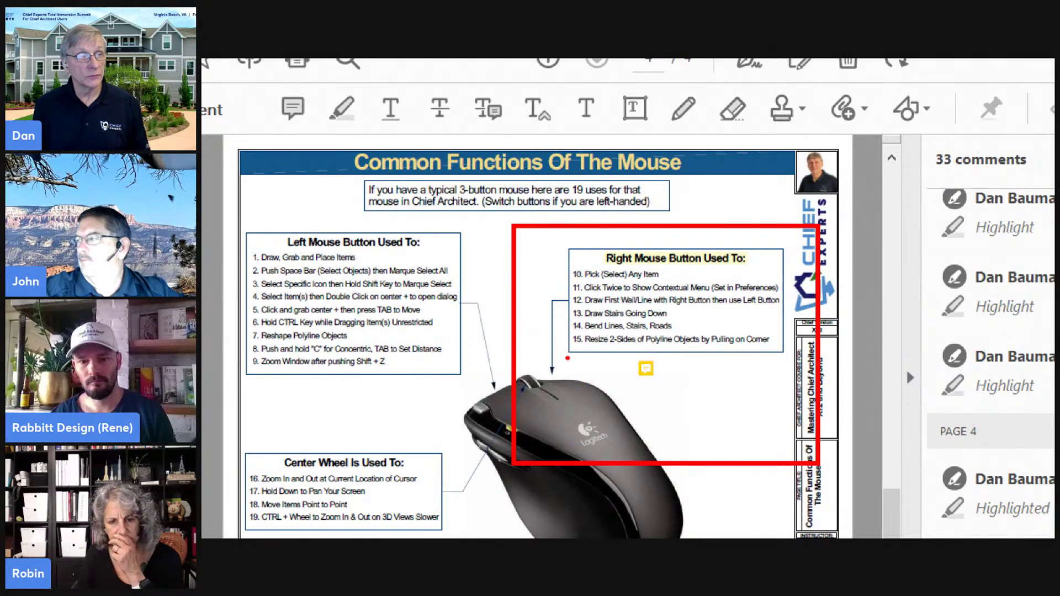
{"action": "left_click_drag", "start_coordinate": [590, 389], "coordinate": [710, 417]}
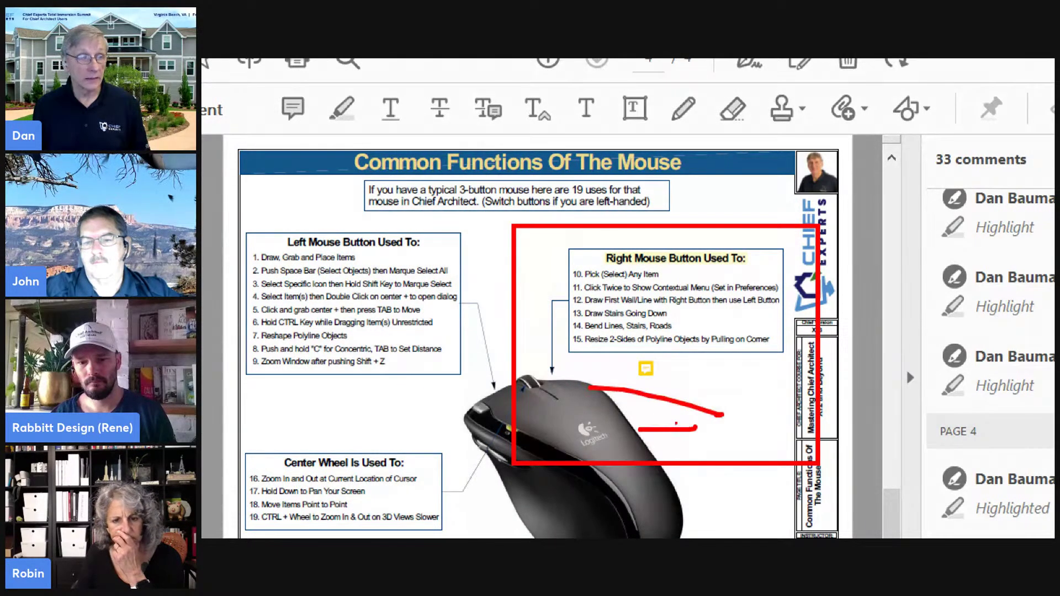
{"action": "key", "text": "Escape"}
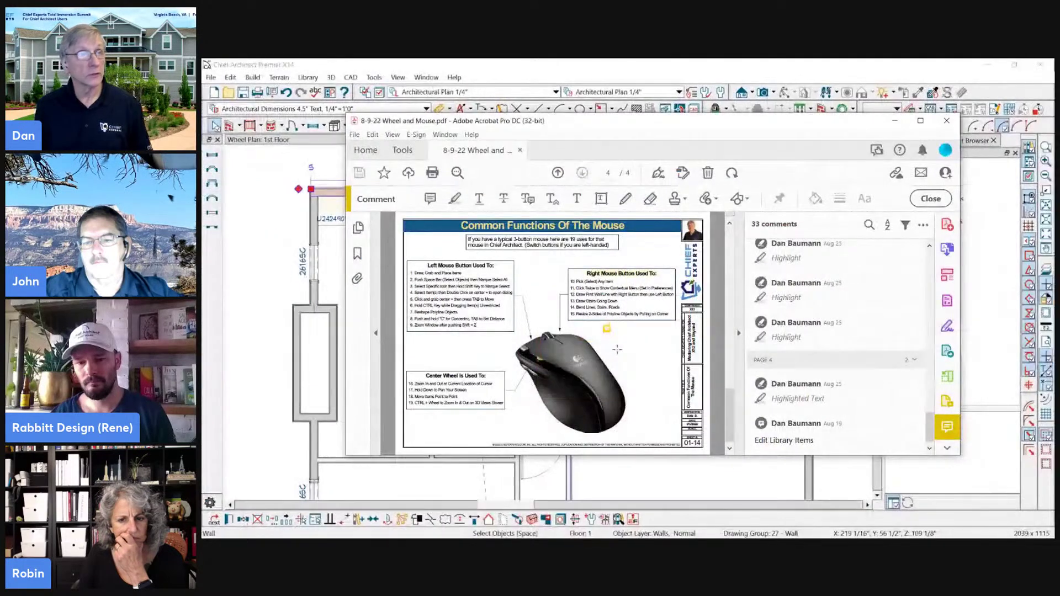
{"action": "left_click", "coordinate": [476, 62]}
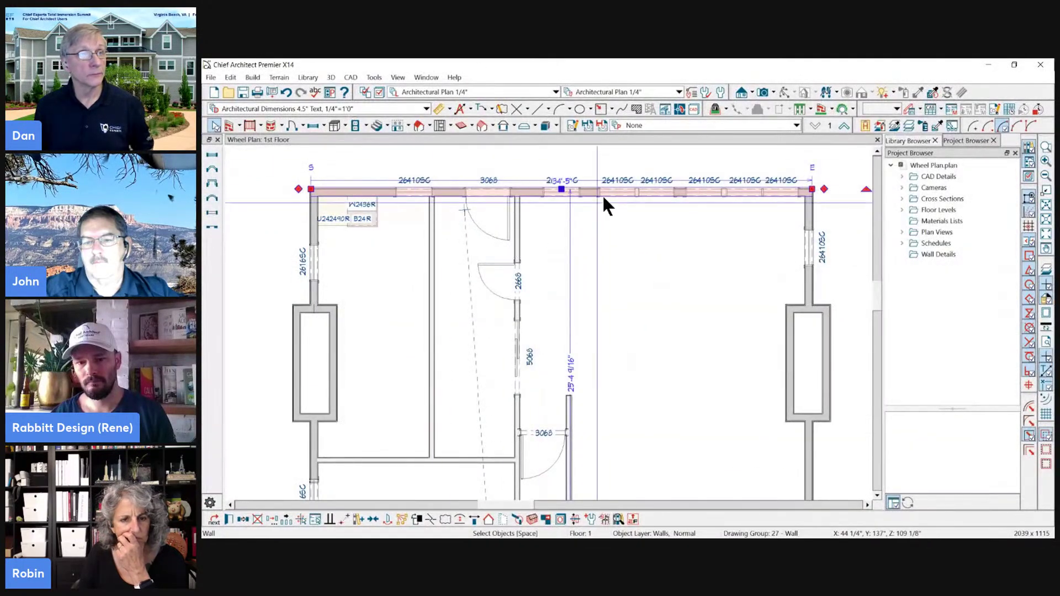
- Clear the wall selection, examine the Click Twice to Display option for contextual menus in Preferences, and accept the dialog
{"action": "left_click", "coordinate": [596, 157]}
{"action": "scroll", "coordinate": [587, 234], "scroll_direction": "up", "scroll_amount": 1}
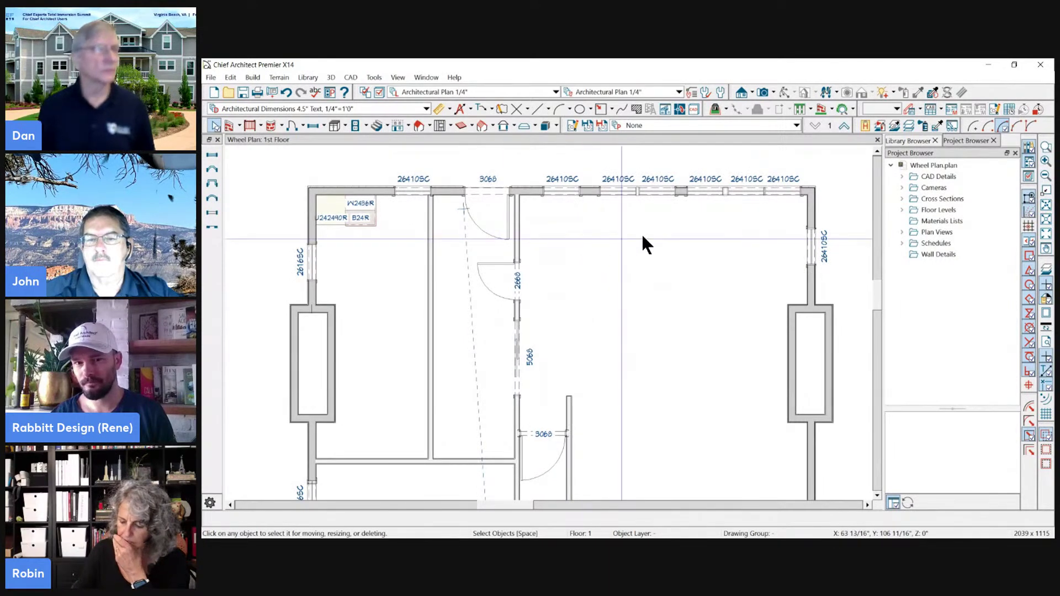
{"action": "left_click", "coordinate": [507, 124]}
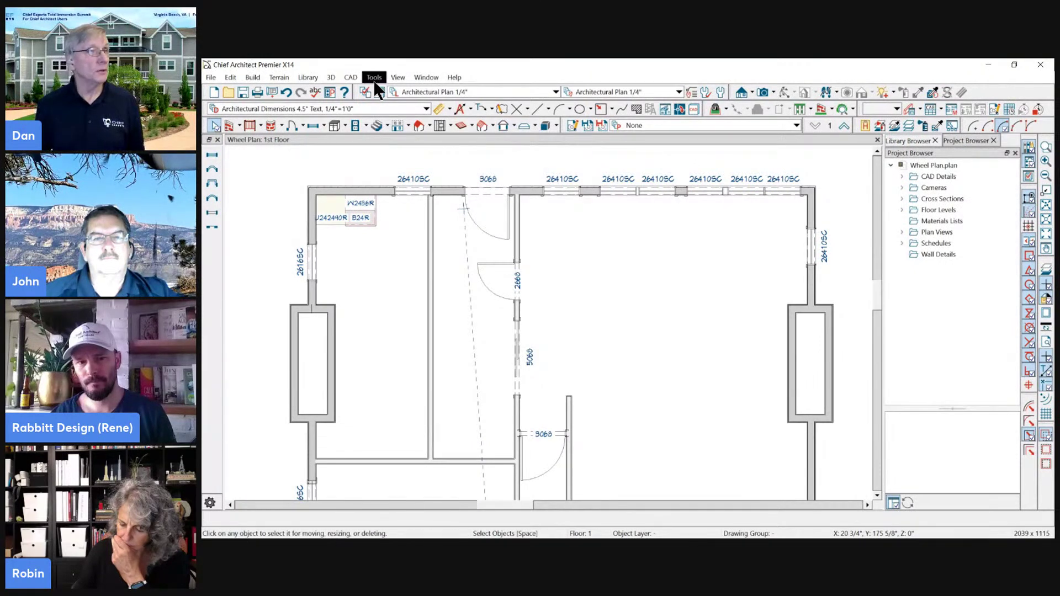
{"action": "left_click", "coordinate": [333, 90]}
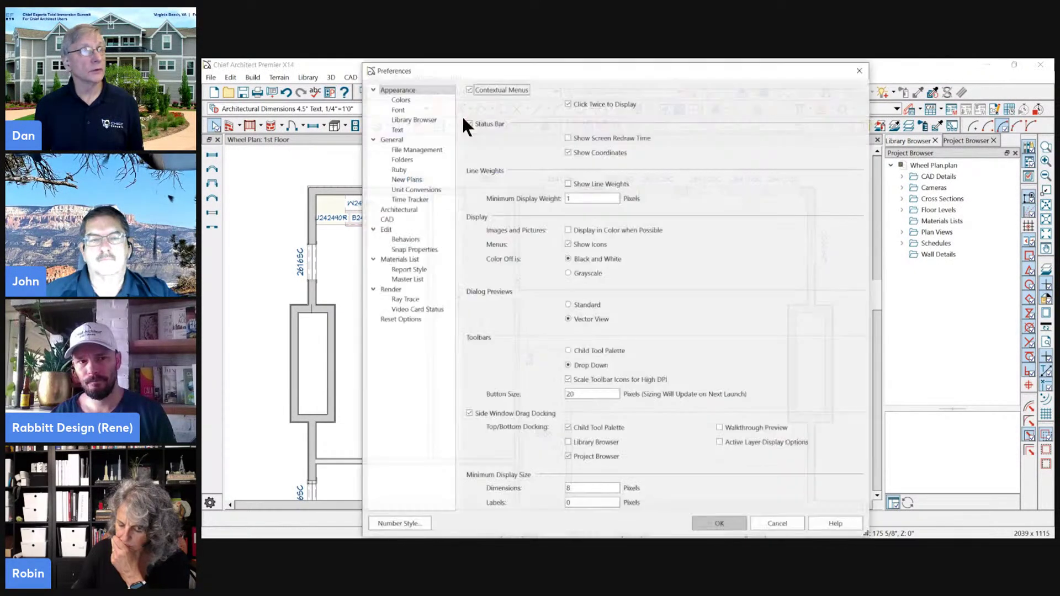
{"action": "left_click", "coordinate": [587, 105]}
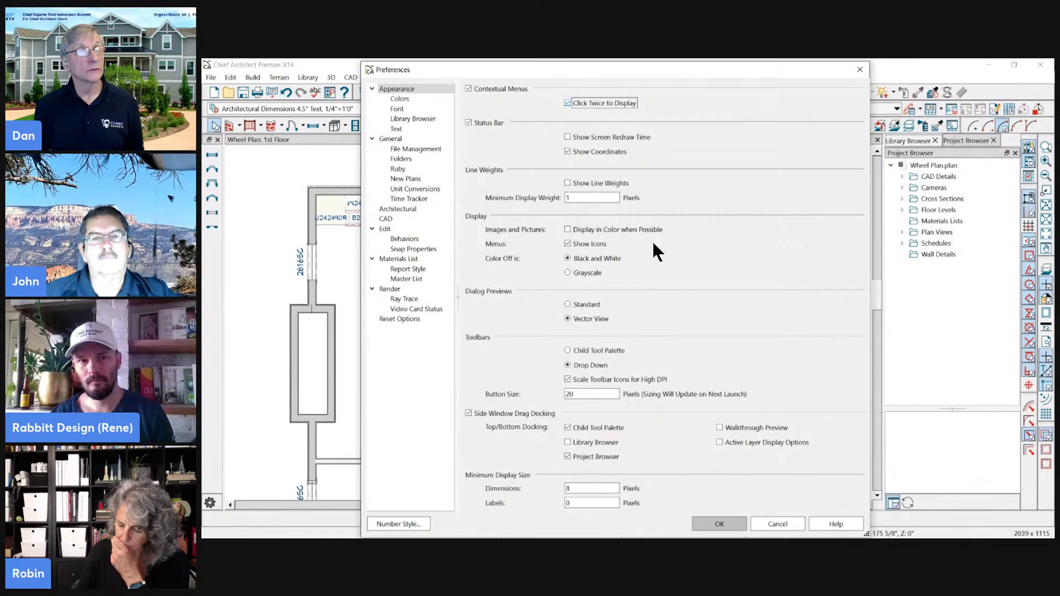
{"action": "left_click", "coordinate": [720, 524]}
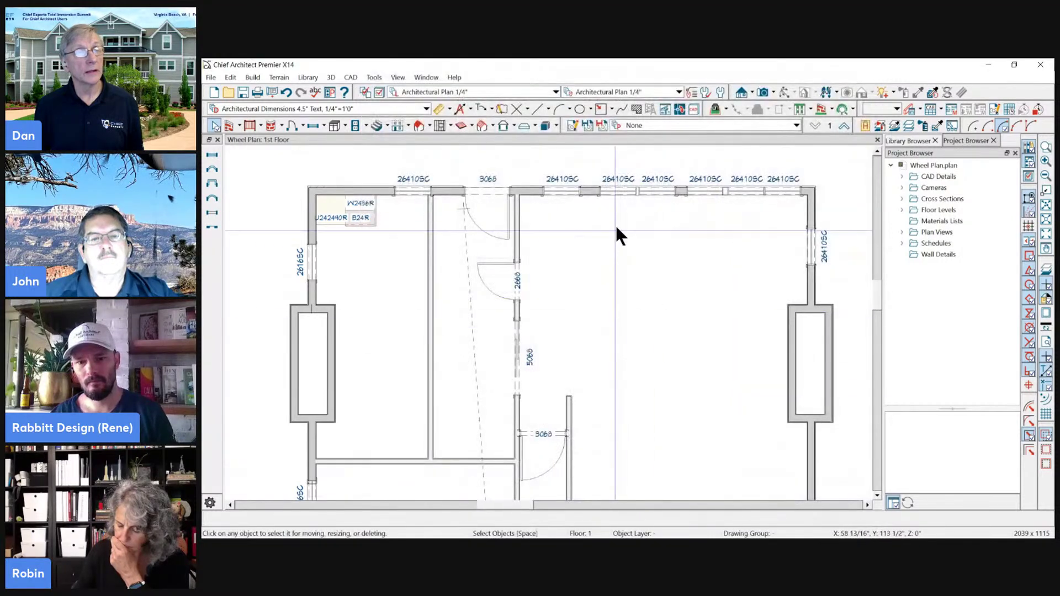
- Demonstrate object selection on the upper wall's windows and 3068 door and on the interior wall, ending on the window nearest the interior wall
{"action": "left_click", "coordinate": [619, 189]}
{"action": "left_click", "coordinate": [522, 189]}
{"action": "left_click", "coordinate": [482, 193]}
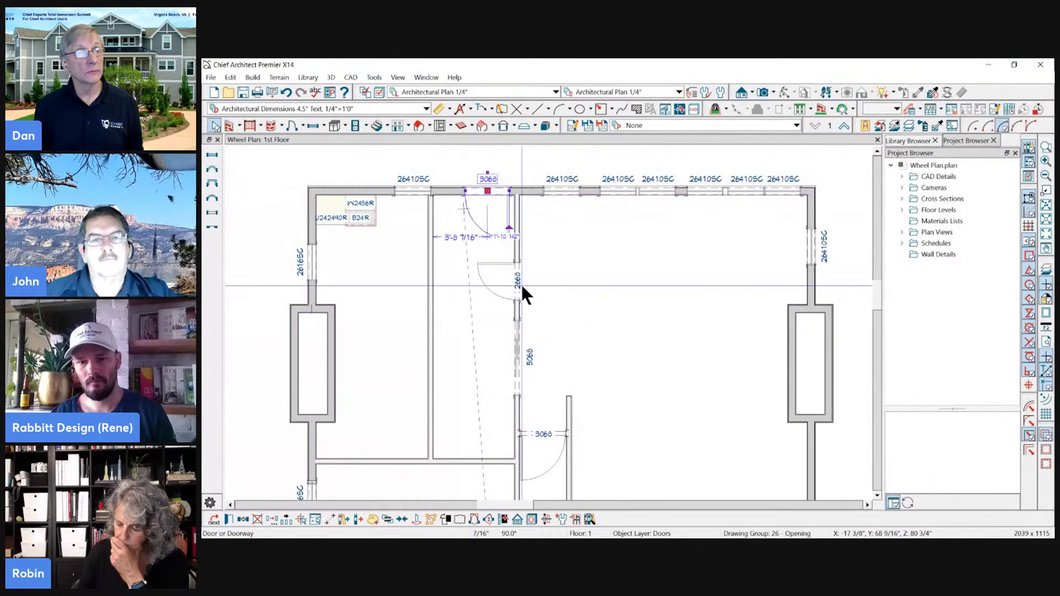
{"action": "key", "text": "Escape"}
{"action": "left_click", "coordinate": [519, 381]}
{"action": "left_click", "coordinate": [563, 191]}
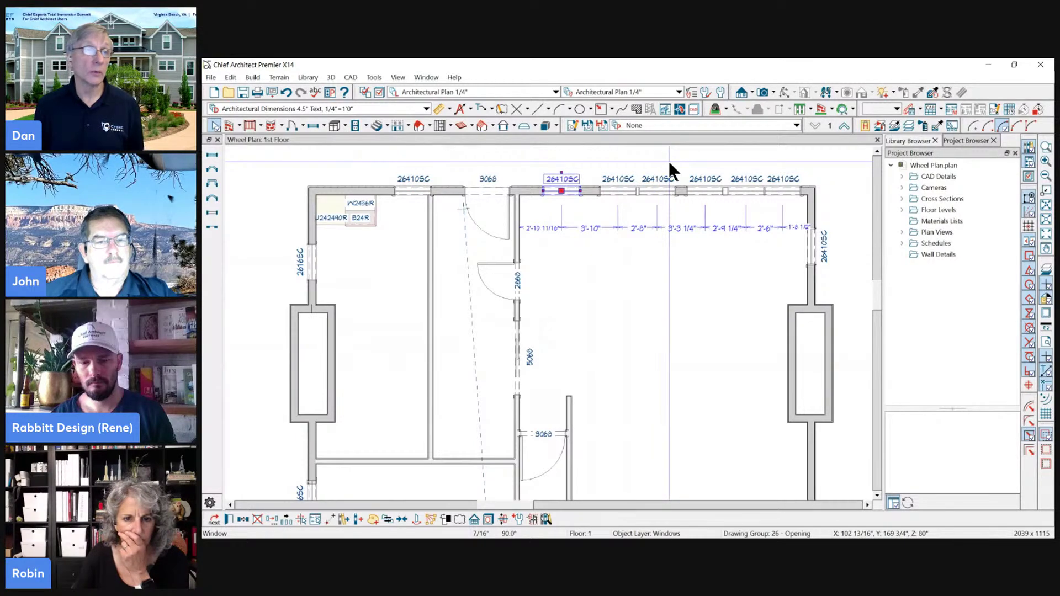
- Look through the contextual menus of the selected window and the 3068 entry door, and dismiss them without choosing a command
{"action": "right_click", "coordinate": [561, 191]}
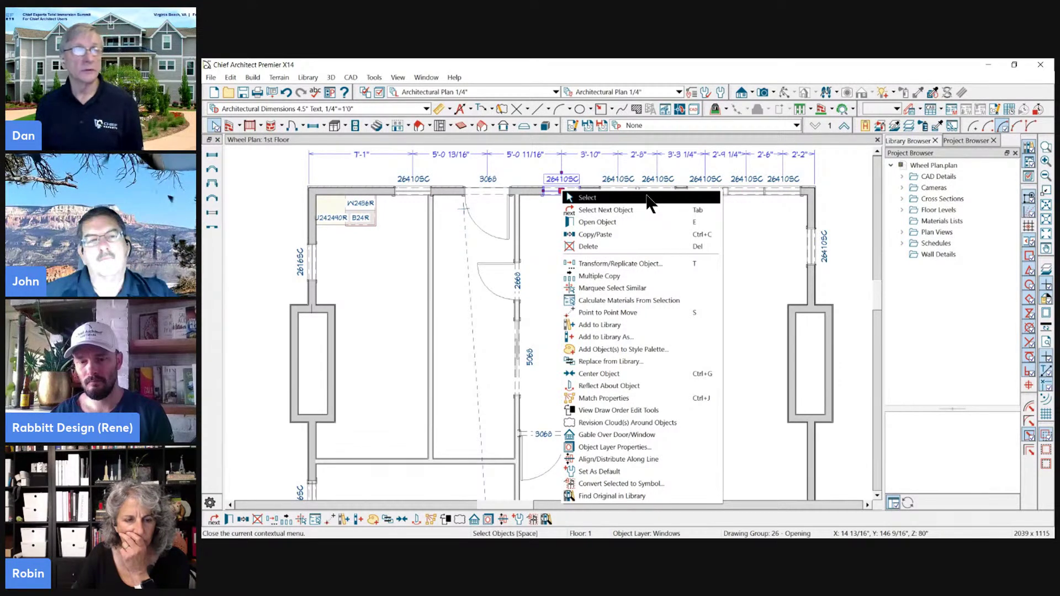
{"action": "left_click", "coordinate": [491, 189]}
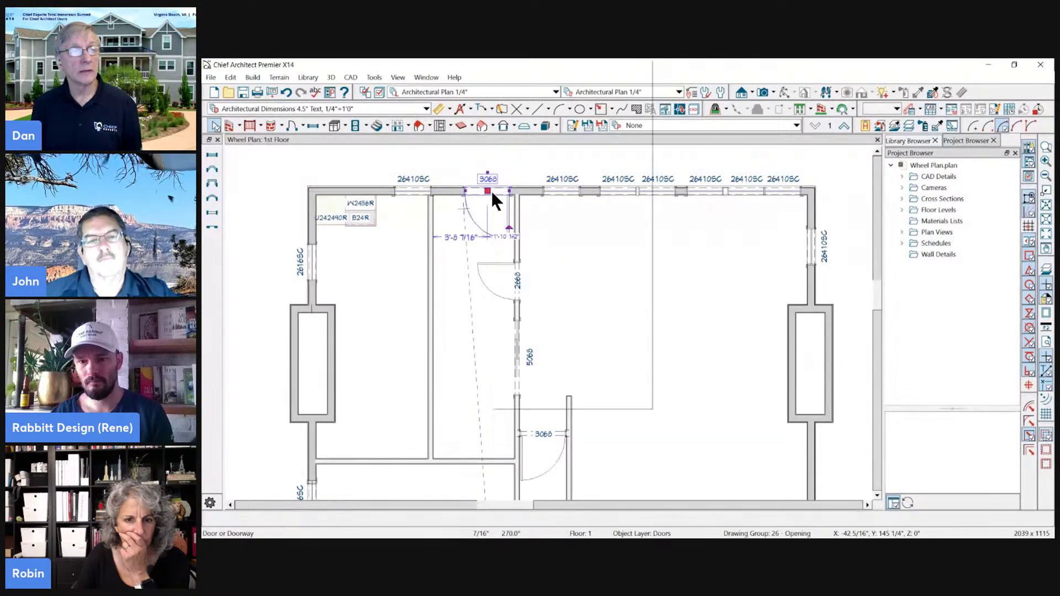
{"action": "right_click", "coordinate": [490, 189]}
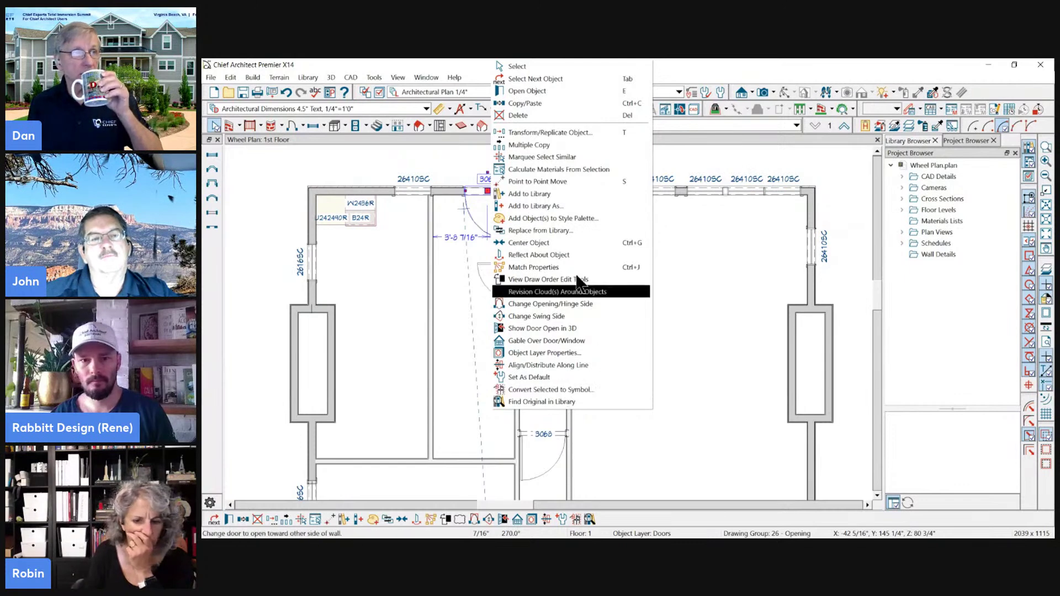
{"action": "right_click", "coordinate": [474, 189]}
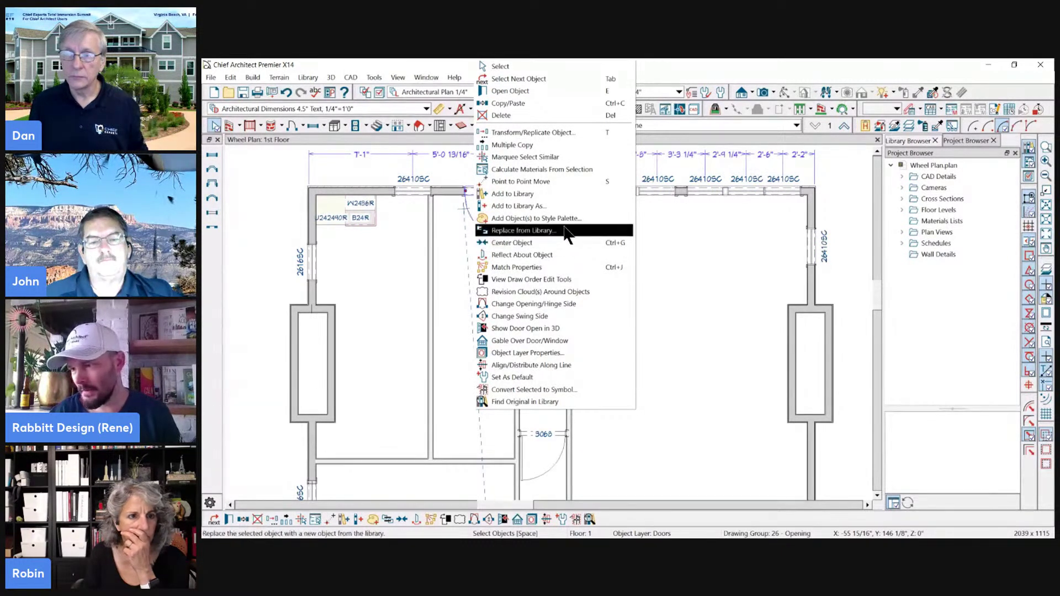
{"action": "left_click", "coordinate": [432, 59]}
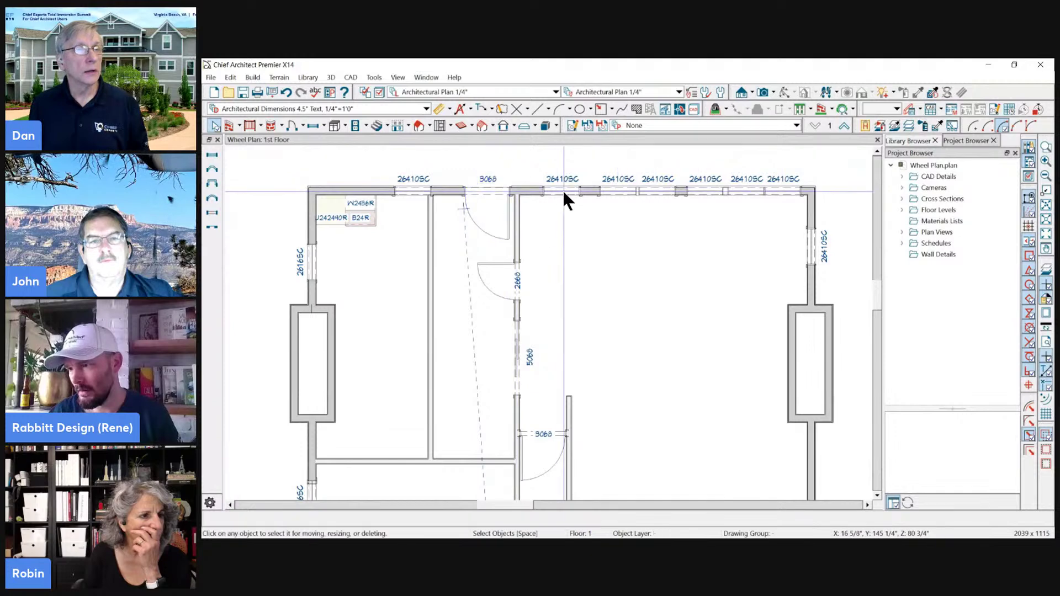
- Select interior doors and windows in the outer walls in turn, and examine the contextual menu of an upper-wall window down to Set As Default
{"action": "left_click", "coordinate": [518, 301]}
{"action": "left_click", "coordinate": [516, 290]}
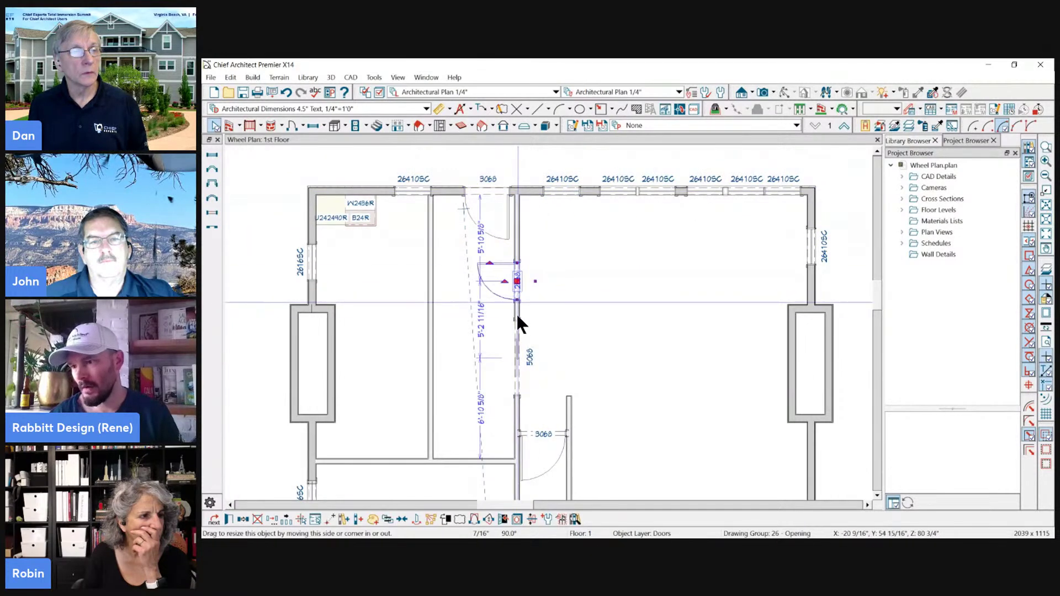
{"action": "left_click", "coordinate": [516, 354]}
{"action": "left_click", "coordinate": [809, 248]}
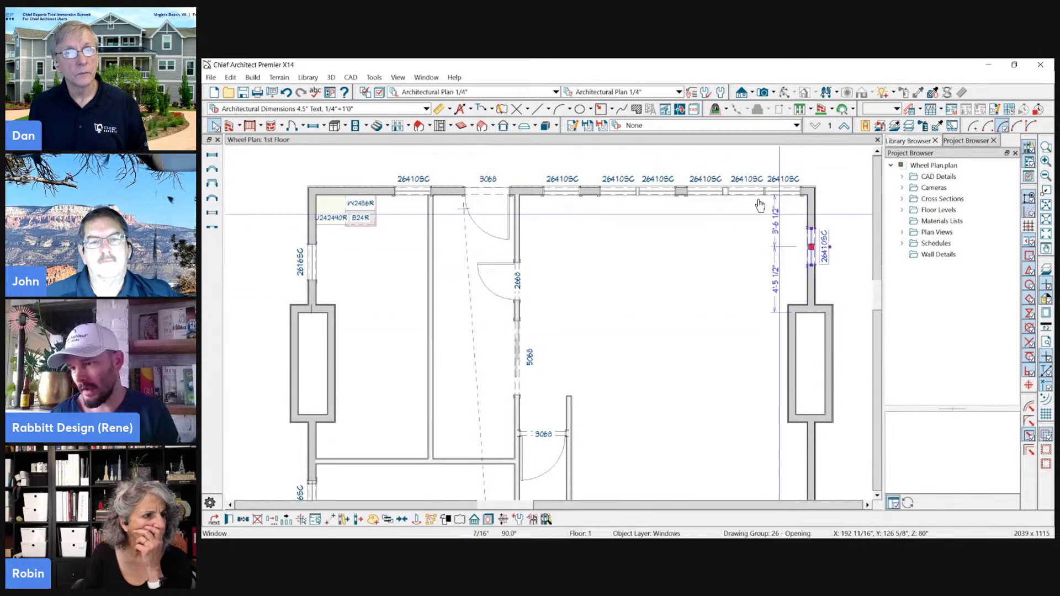
{"action": "left_click", "coordinate": [713, 192]}
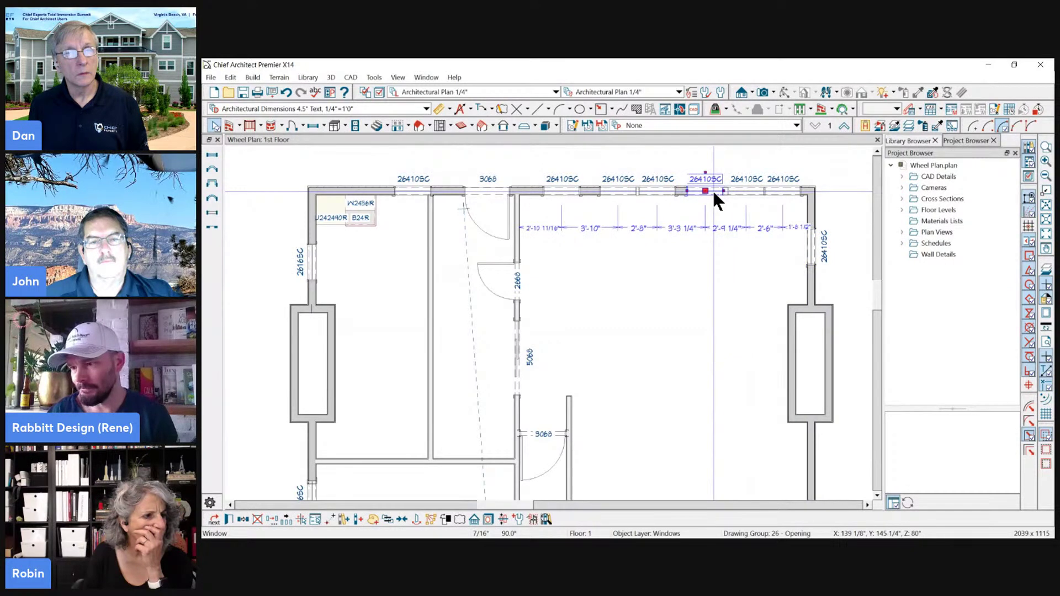
{"action": "left_click", "coordinate": [619, 191]}
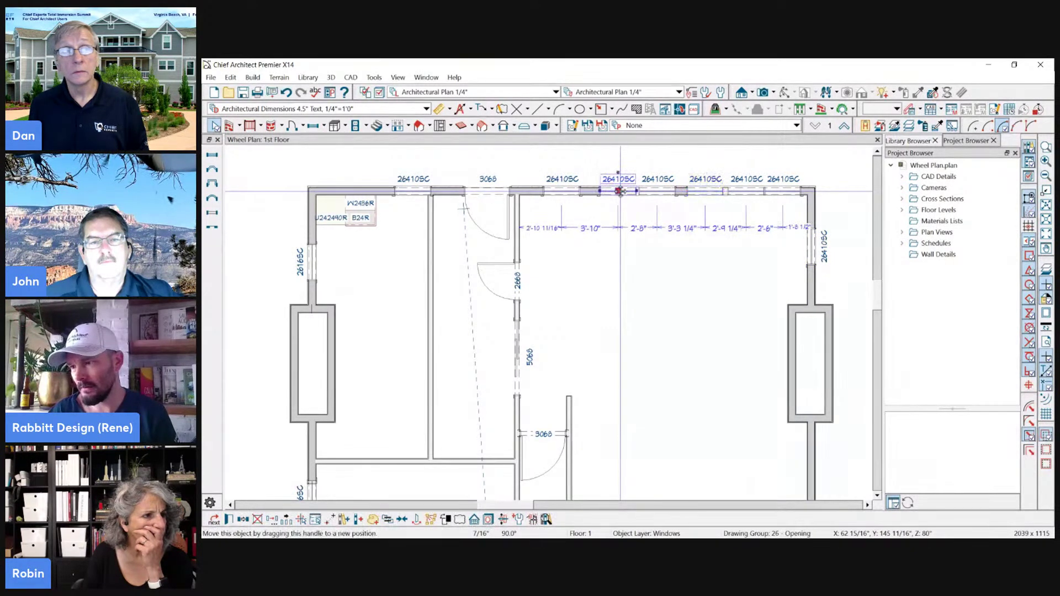
{"action": "right_click", "coordinate": [621, 191]}
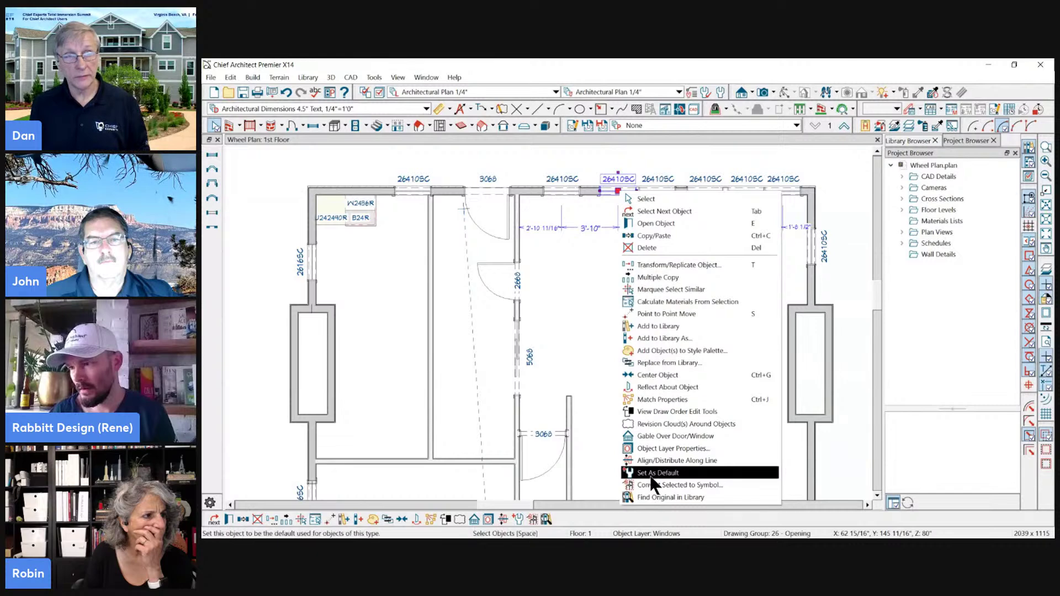
- Recheck the Contextual Menus settings in Preferences, accept the dialog, and select the upper wall and its leftmost window
{"action": "left_click", "coordinate": [562, 194]}
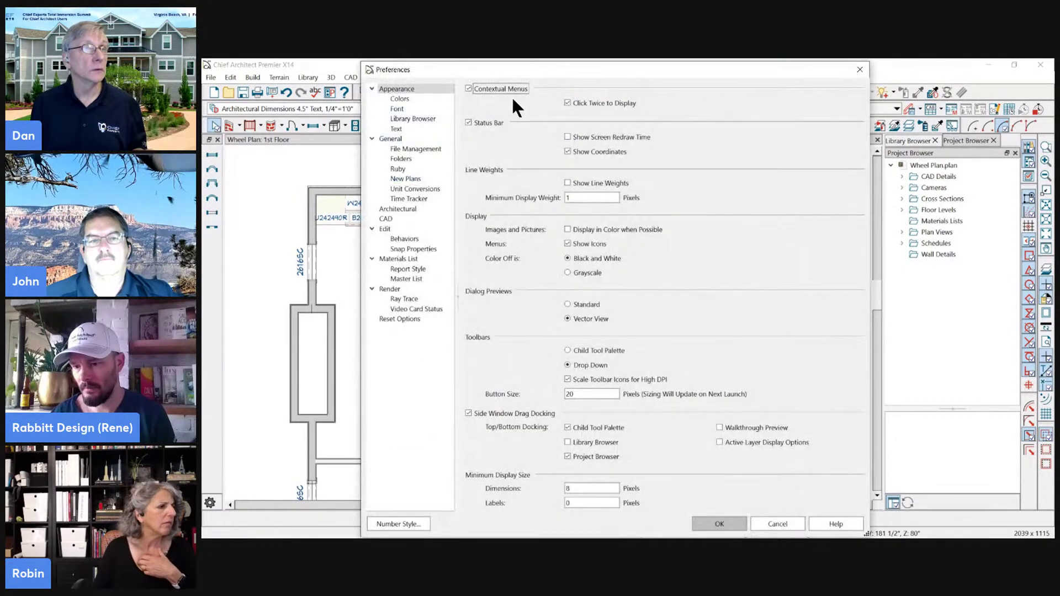
{"action": "left_click", "coordinate": [717, 521]}
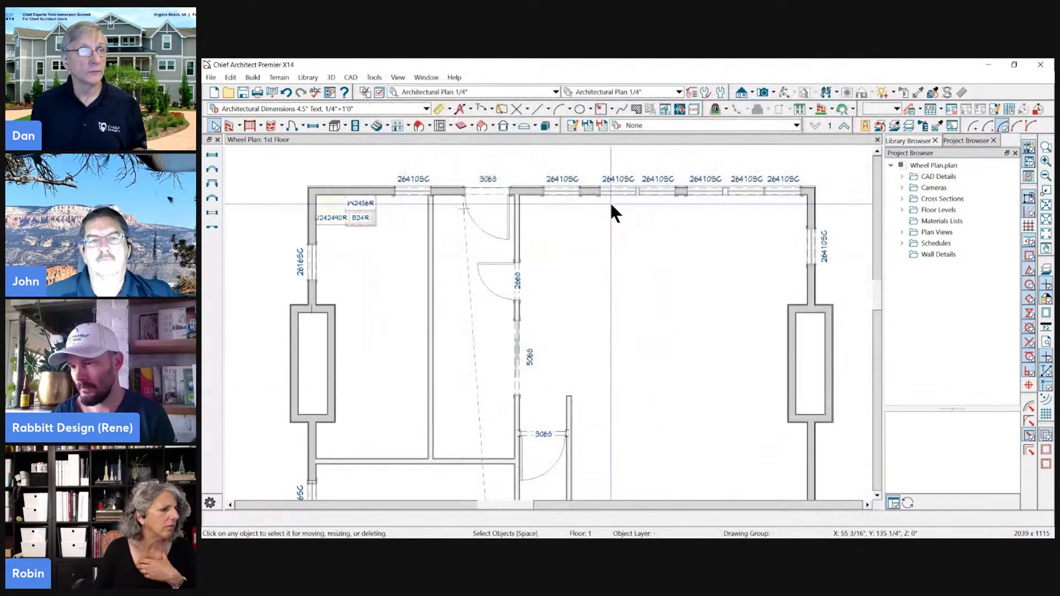
{"action": "left_click", "coordinate": [613, 193]}
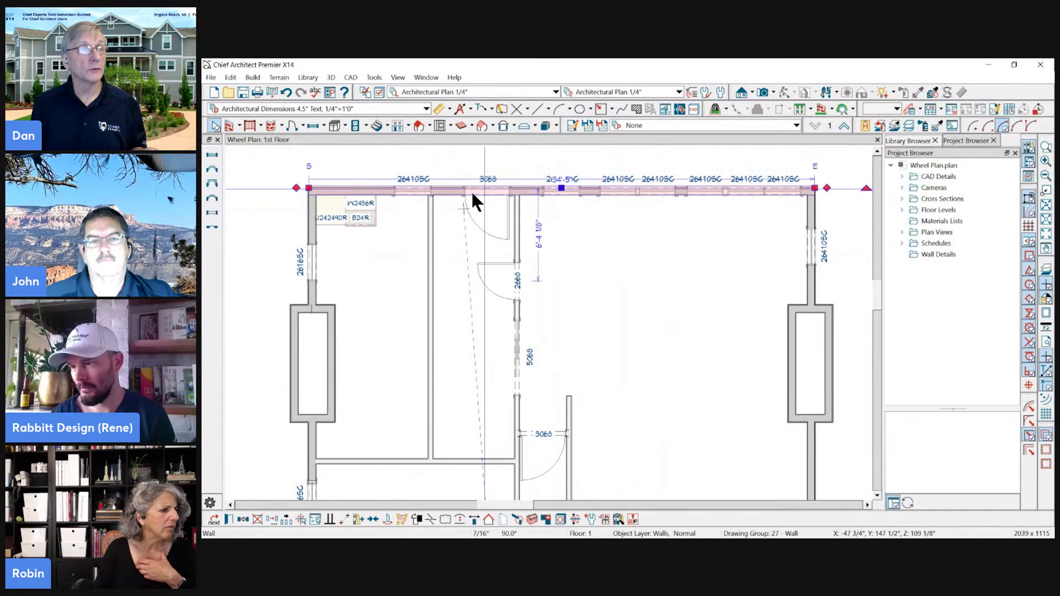
{"action": "left_click", "coordinate": [417, 190]}
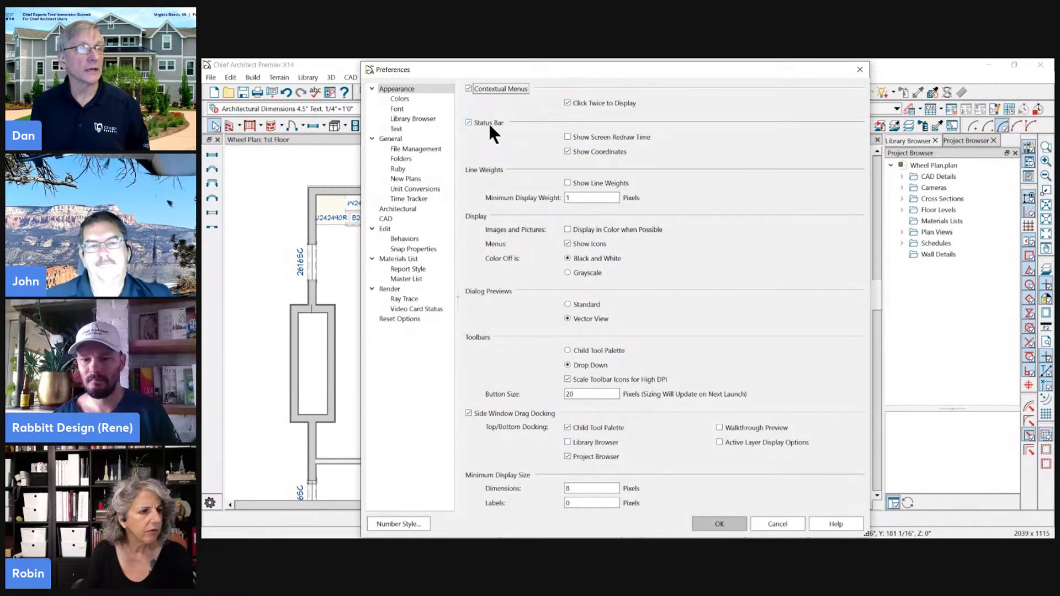
- Review the Line Weights options and Minimum Display Weight in Preferences, and dismiss the dialog without changes
{"action": "left_click_drag", "start_coordinate": [664, 74], "coordinate": [547, 61]}
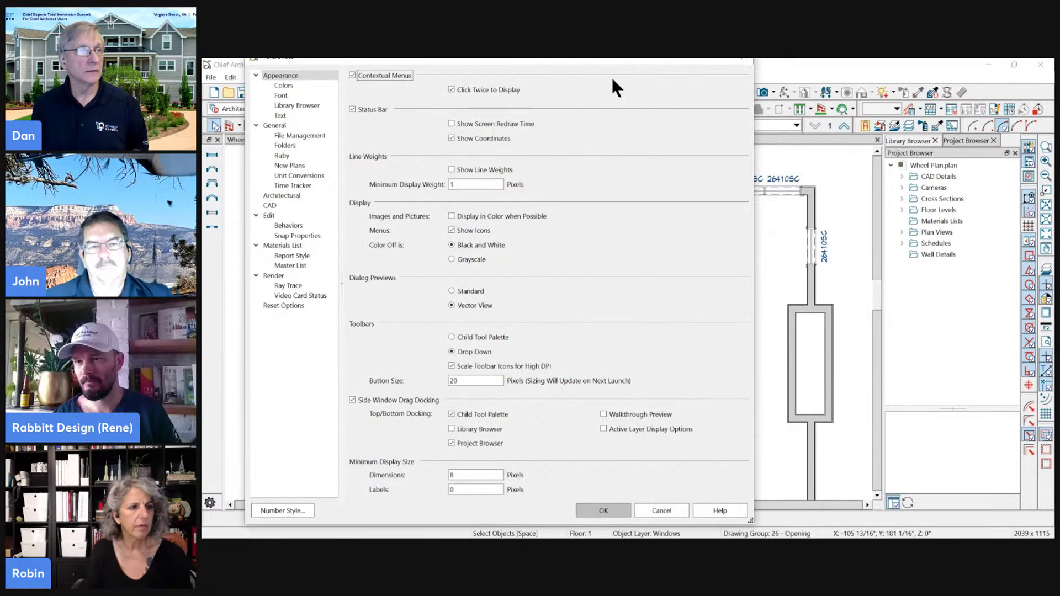
{"action": "left_click_drag", "start_coordinate": [572, 68], "coordinate": [602, 67]}
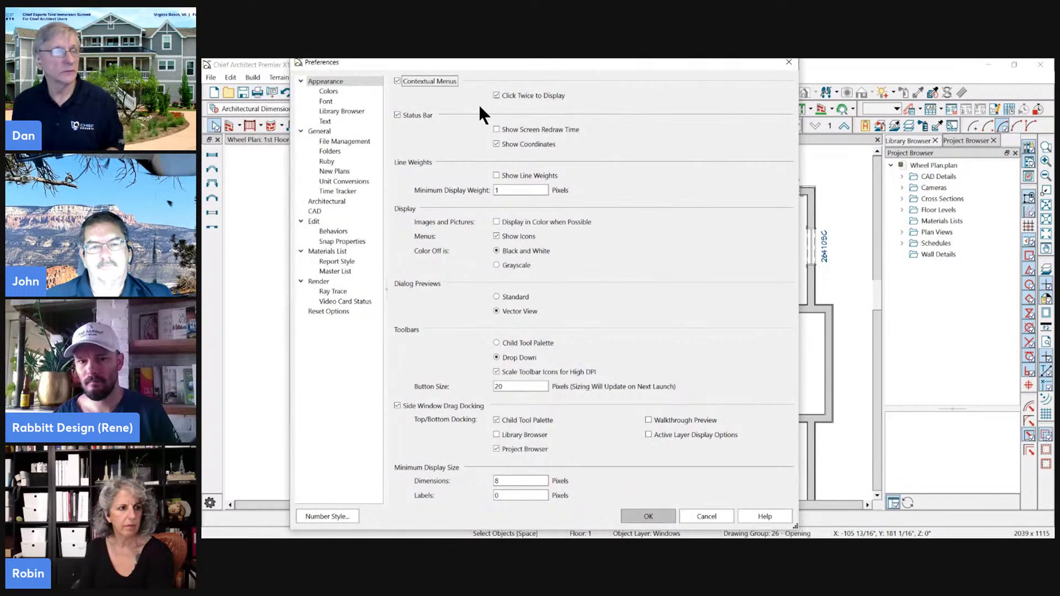
{"action": "left_click_drag", "start_coordinate": [504, 191], "coordinate": [406, 195]}
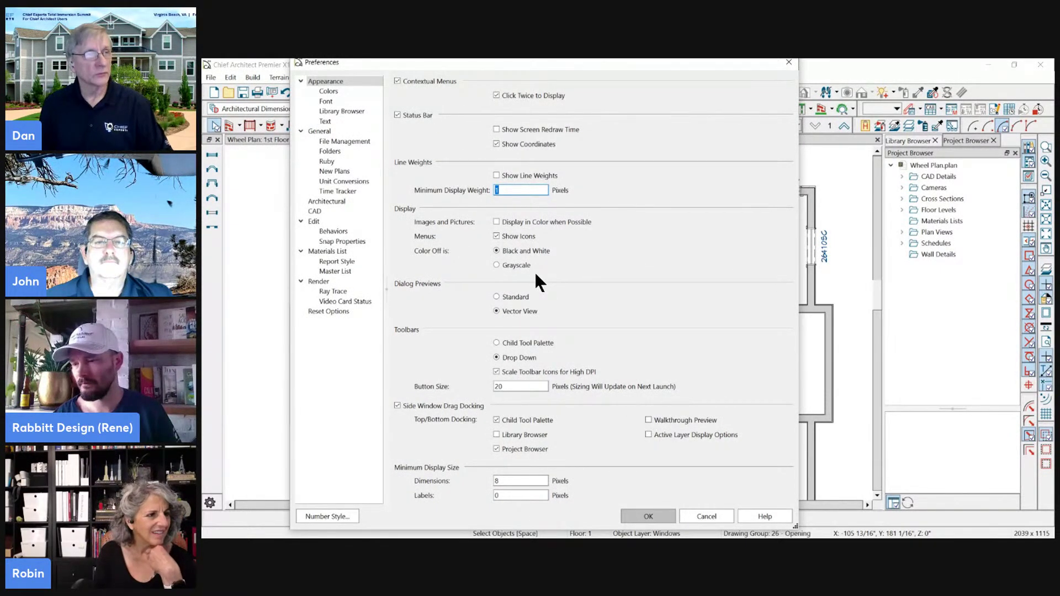
{"action": "left_click", "coordinate": [515, 194]}
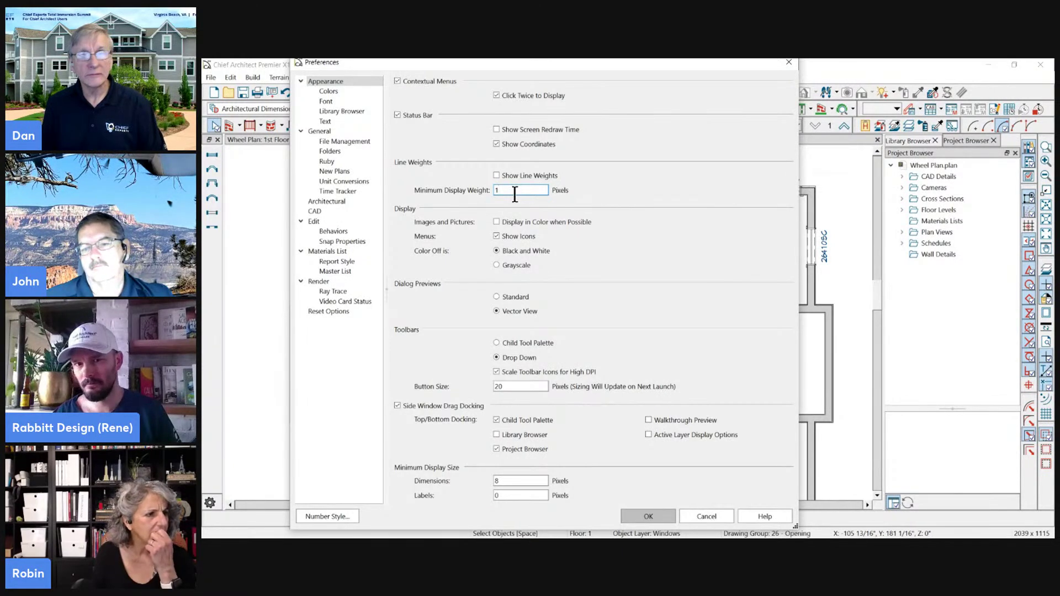
{"action": "left_click", "coordinate": [703, 514]}
- Turn on the display of line weights for the plan's walls and doors
{"action": "scroll", "coordinate": [509, 188], "scroll_direction": "up", "scroll_amount": 2}
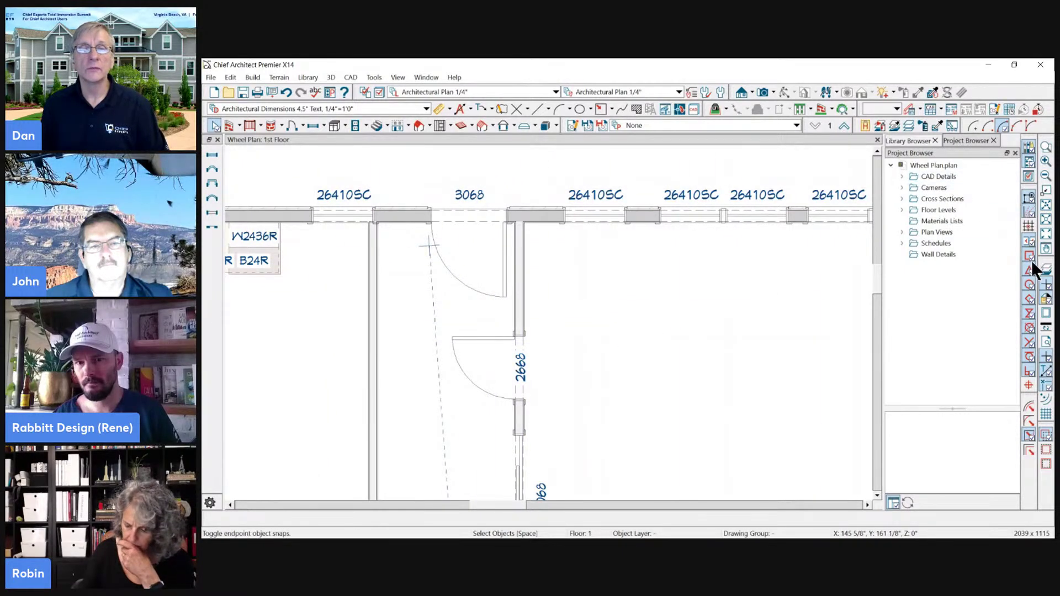
{"action": "left_click", "coordinate": [1048, 328]}
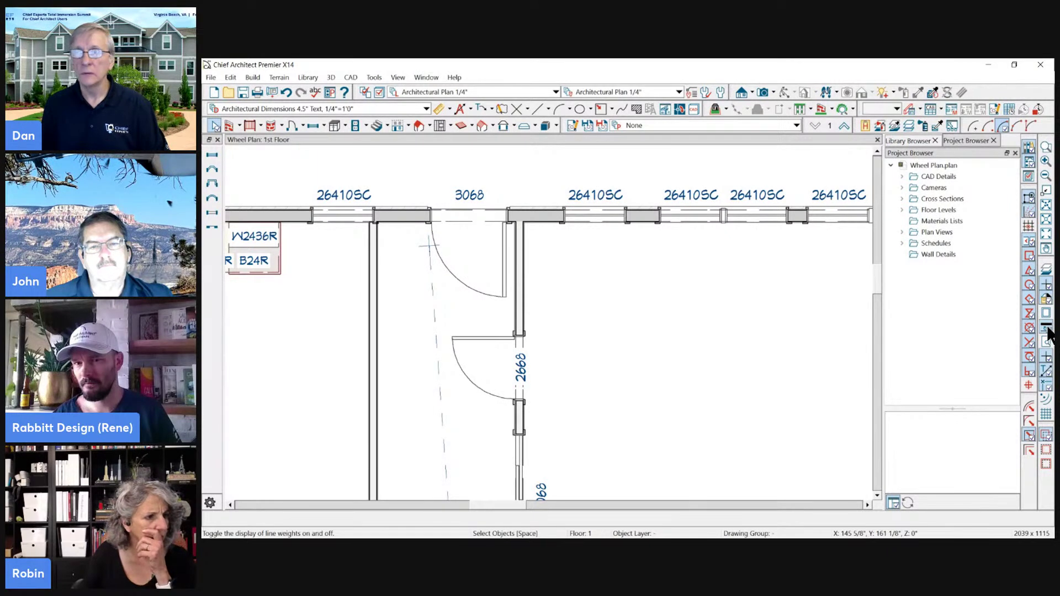
{"action": "scroll", "coordinate": [443, 219], "scroll_direction": "up", "scroll_amount": 2}
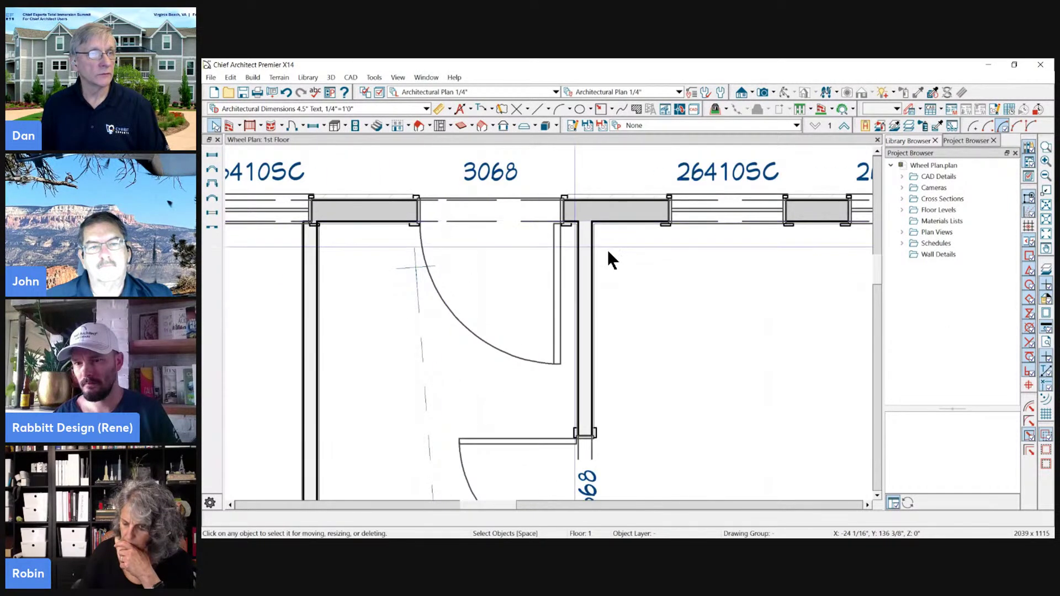
- Turn off the plan view's color display and its line weights
{"action": "left_click", "coordinate": [1051, 313]}
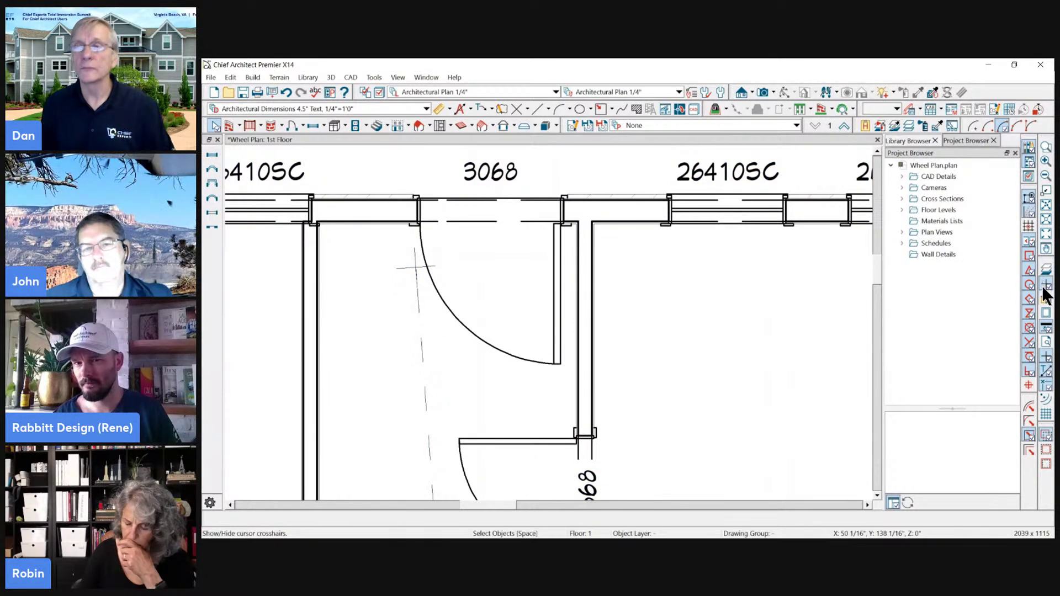
{"action": "left_click", "coordinate": [1048, 325]}
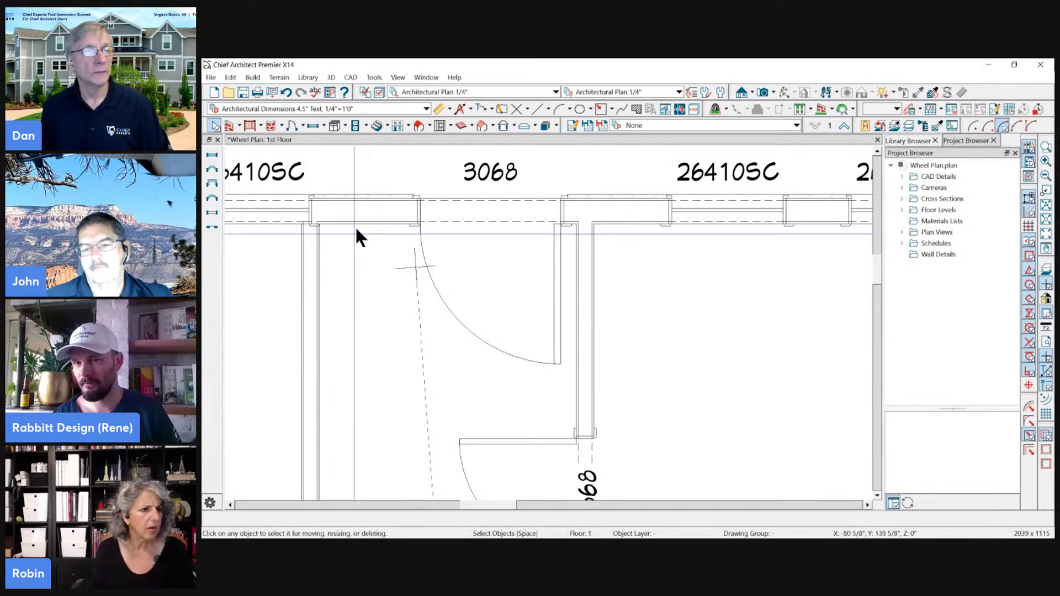
{"action": "scroll", "coordinate": [389, 210], "scroll_direction": "down", "scroll_amount": 4}
{"action": "scroll", "coordinate": [437, 153], "scroll_direction": "up", "scroll_amount": 1}
{"action": "scroll", "coordinate": [478, 194], "scroll_direction": "up", "scroll_amount": 1}
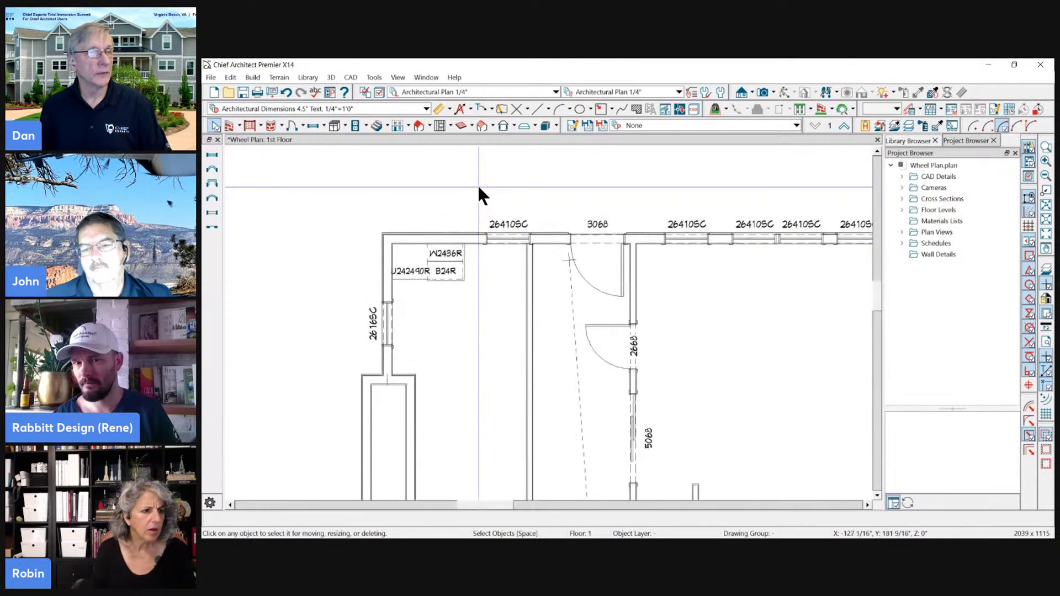
{"action": "scroll", "coordinate": [609, 266], "scroll_direction": "up", "scroll_amount": 2}
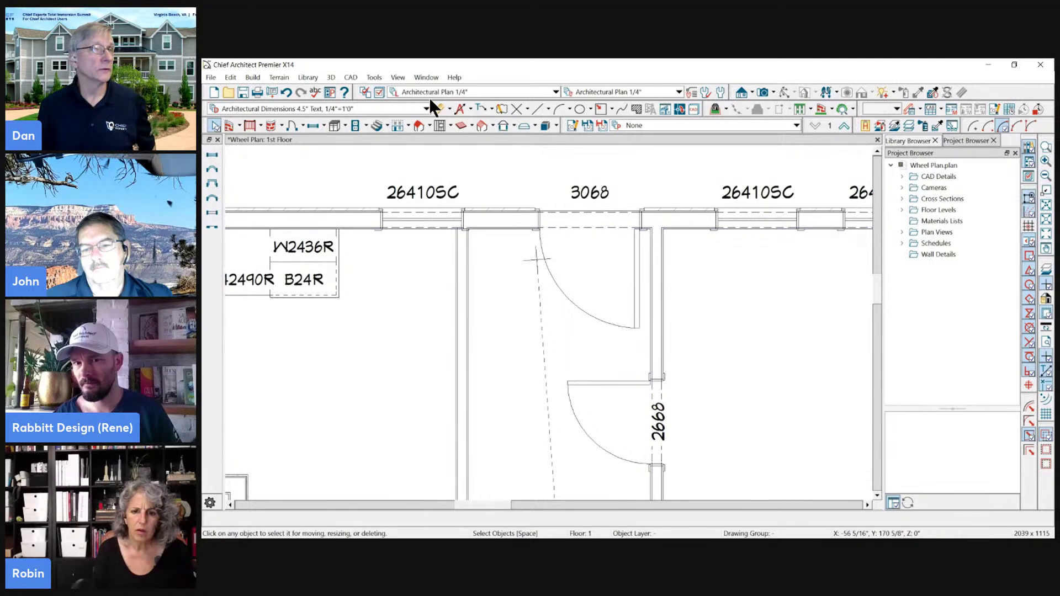
- Examine the Child Tool Palette and Drop Down options for toolbars in Preferences, and cancel the dialog
{"action": "left_click", "coordinate": [330, 92]}
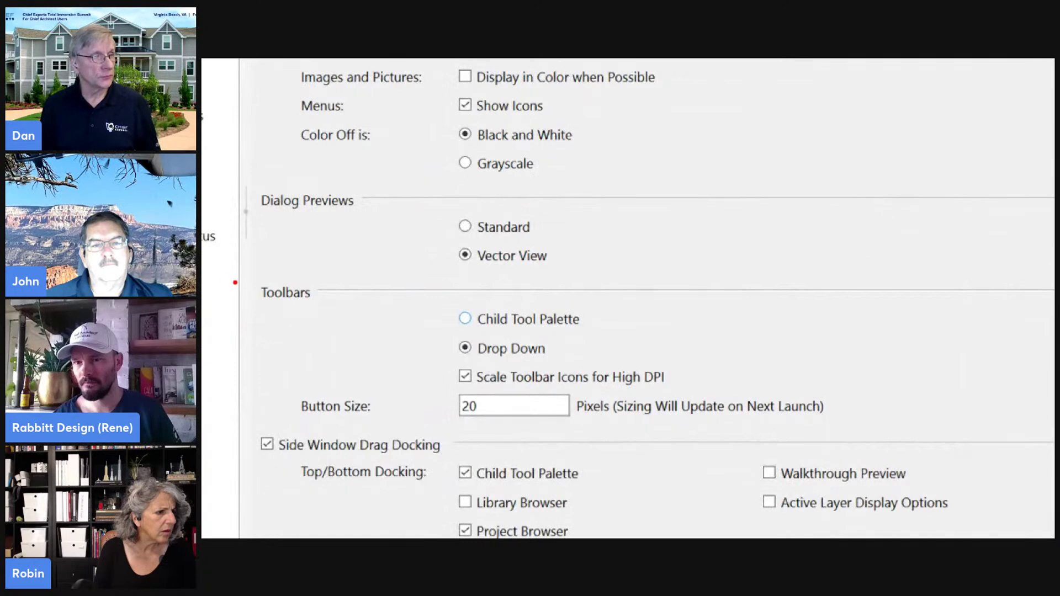
{"action": "mouse_move", "coordinate": [226, 276]}
{"action": "left_mouse_down"}
{"action": "mouse_move", "coordinate": [760, 424]}
{"action": "mouse_move", "coordinate": [920, 445]}
{"action": "mouse_move", "coordinate": [942, 432]}
{"action": "left_mouse_up"}
{"action": "left_click_drag", "start_coordinate": [448, 306], "coordinate": [590, 334]}
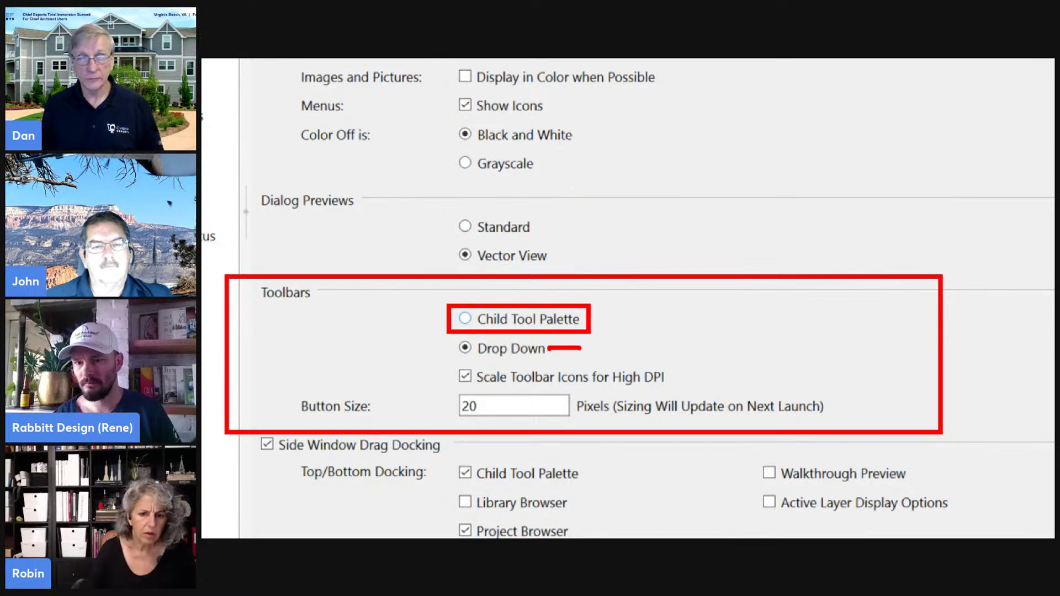
{"action": "left_click", "coordinate": [579, 336]}
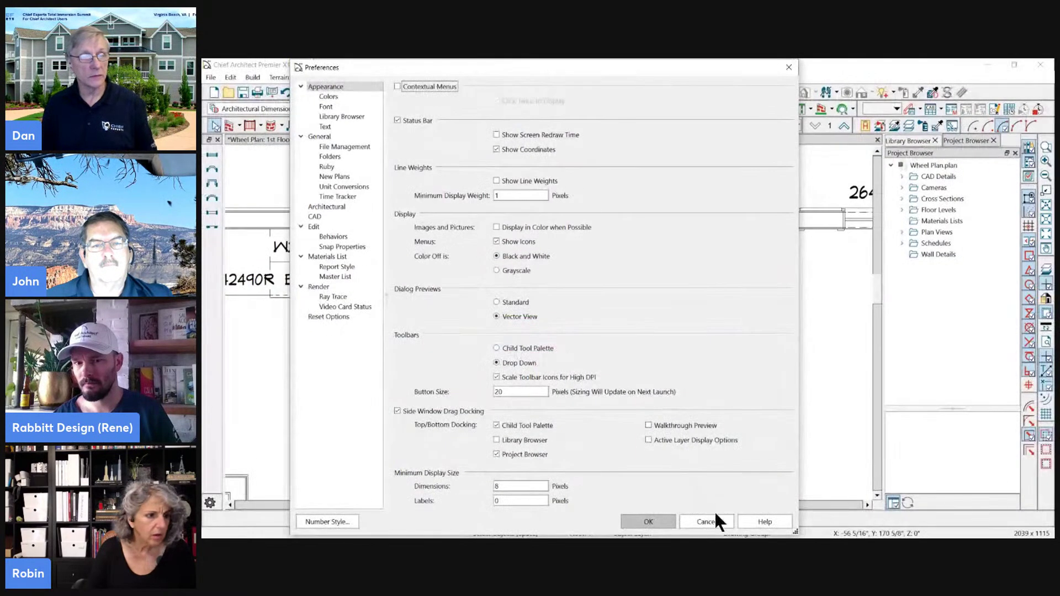
{"action": "left_click", "coordinate": [715, 516]}
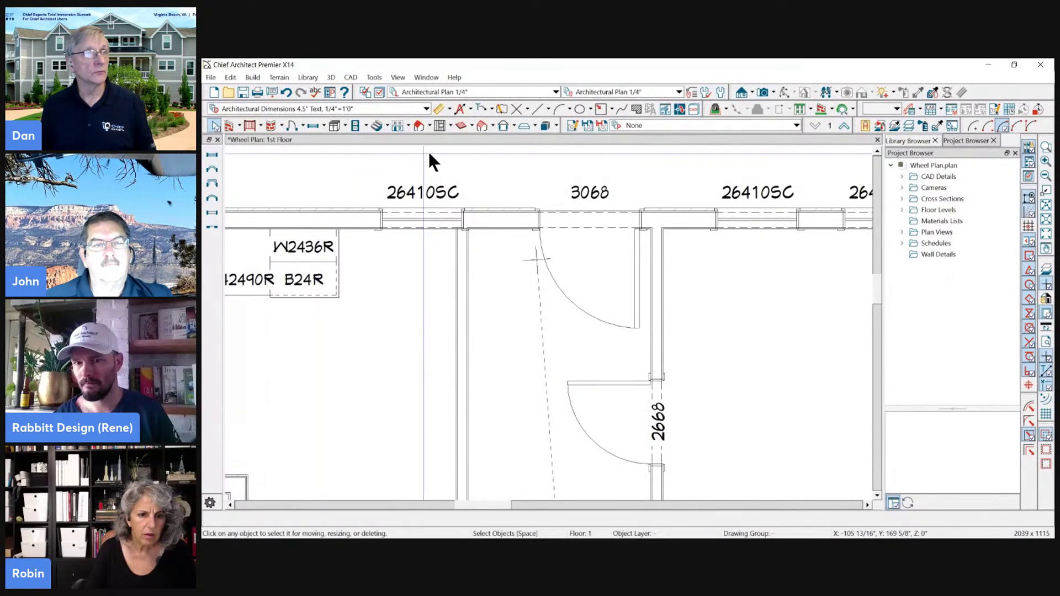
- Look through the drop-down tool lists for automatic dimensions, arcs and roofs, activating the Roof Plane tool along the way
{"action": "left_click", "coordinate": [471, 109]}
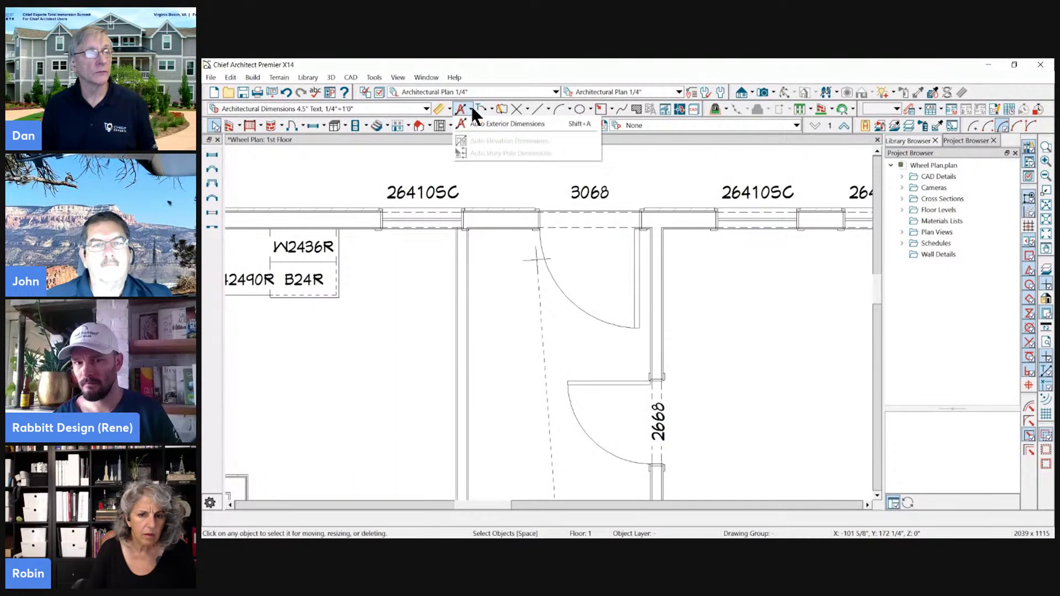
{"action": "left_click", "coordinate": [569, 109]}
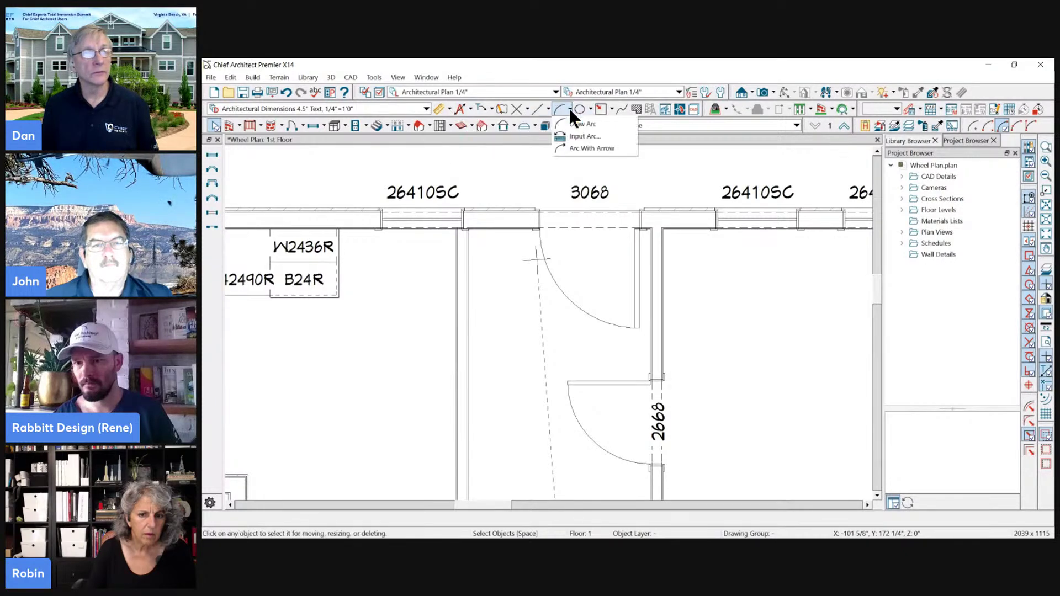
{"action": "left_click", "coordinate": [422, 125]}
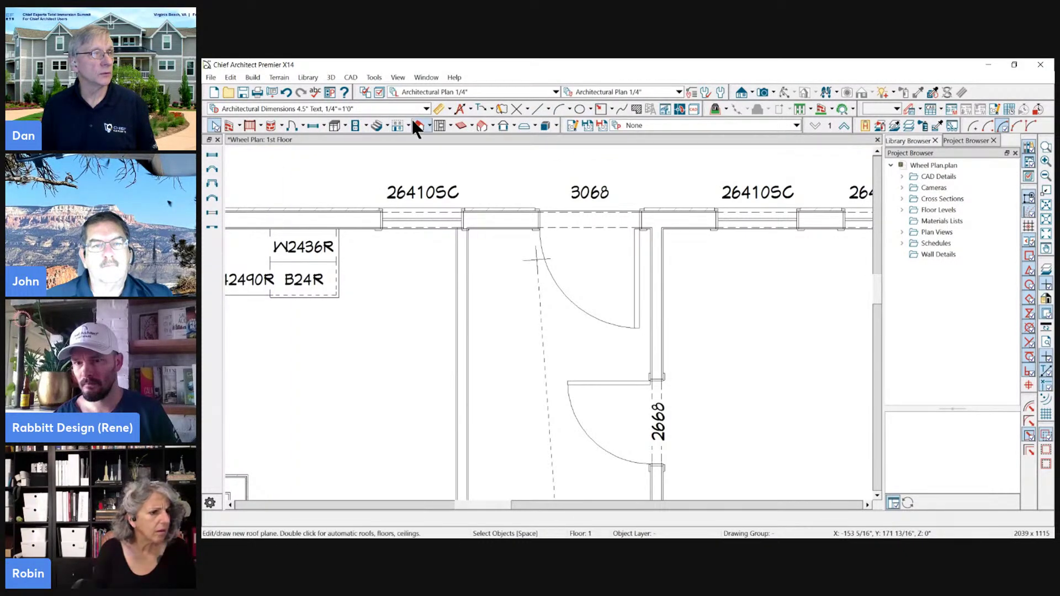
{"action": "left_click", "coordinate": [419, 126]}
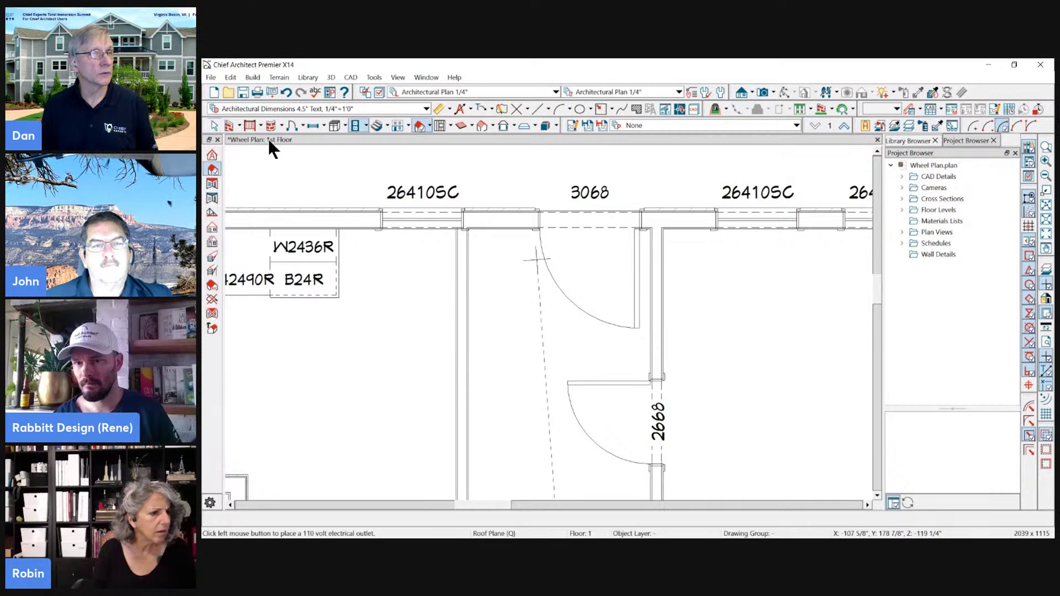
{"action": "left_click", "coordinate": [429, 125]}
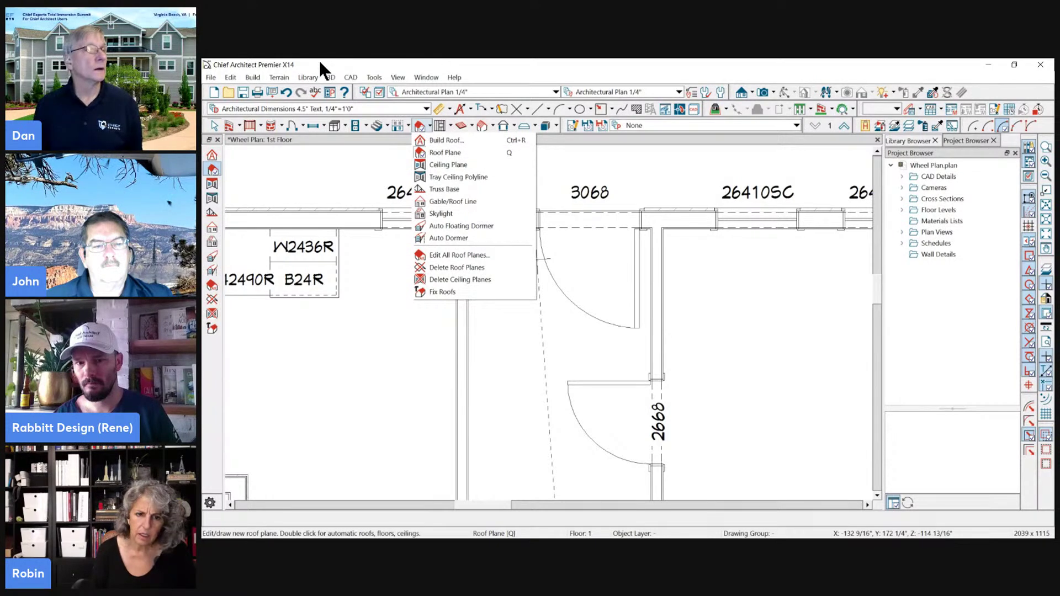
{"action": "key", "text": "Escape"}
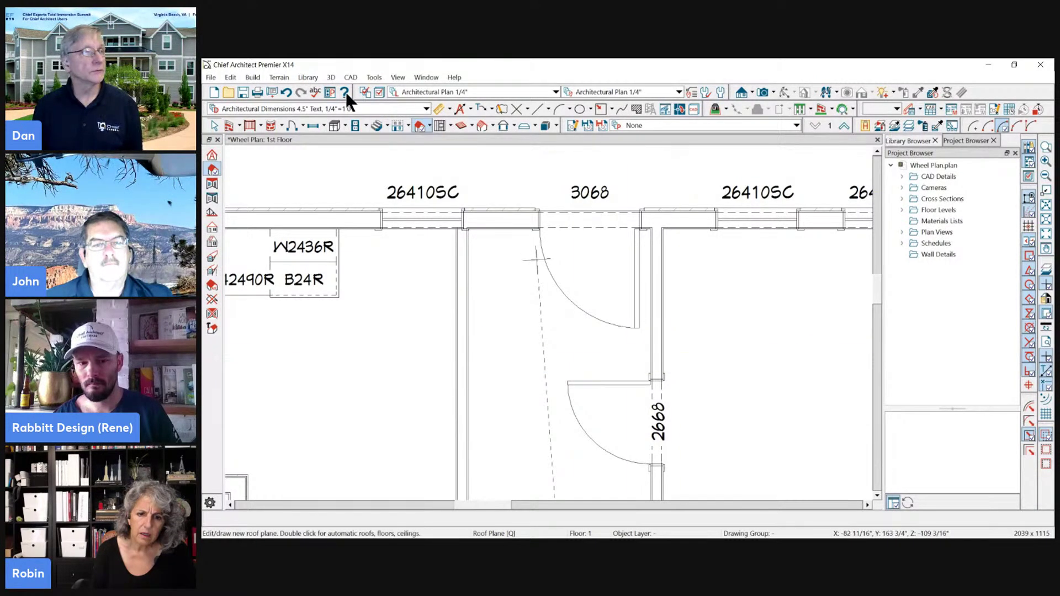
- Change the toolbar style to Child Tool Palette, and demonstrate the line, stair and door tool families with it
{"action": "left_click", "coordinate": [330, 92]}
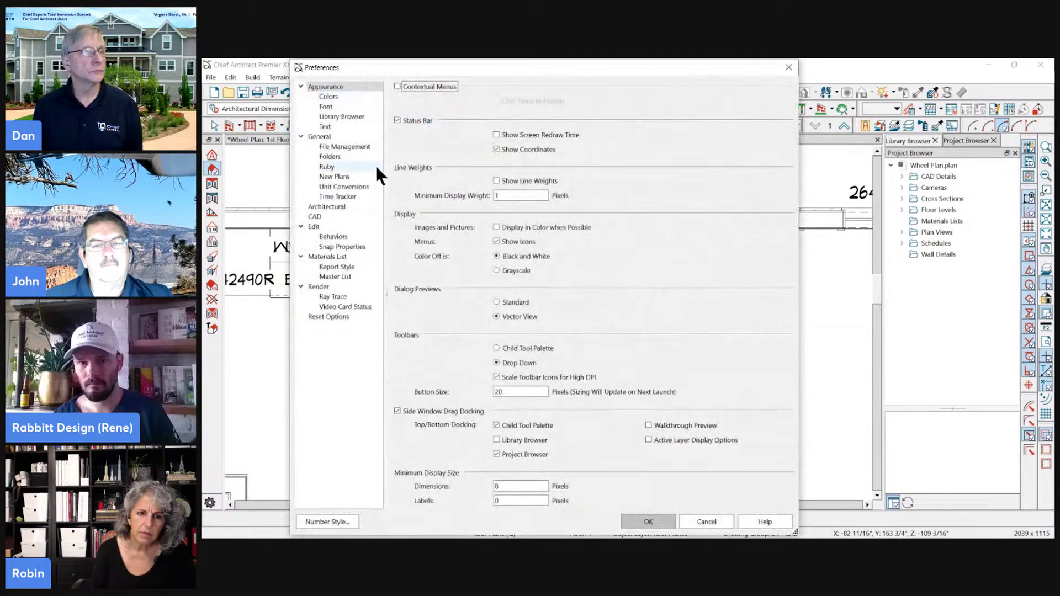
{"action": "left_click", "coordinate": [649, 522]}
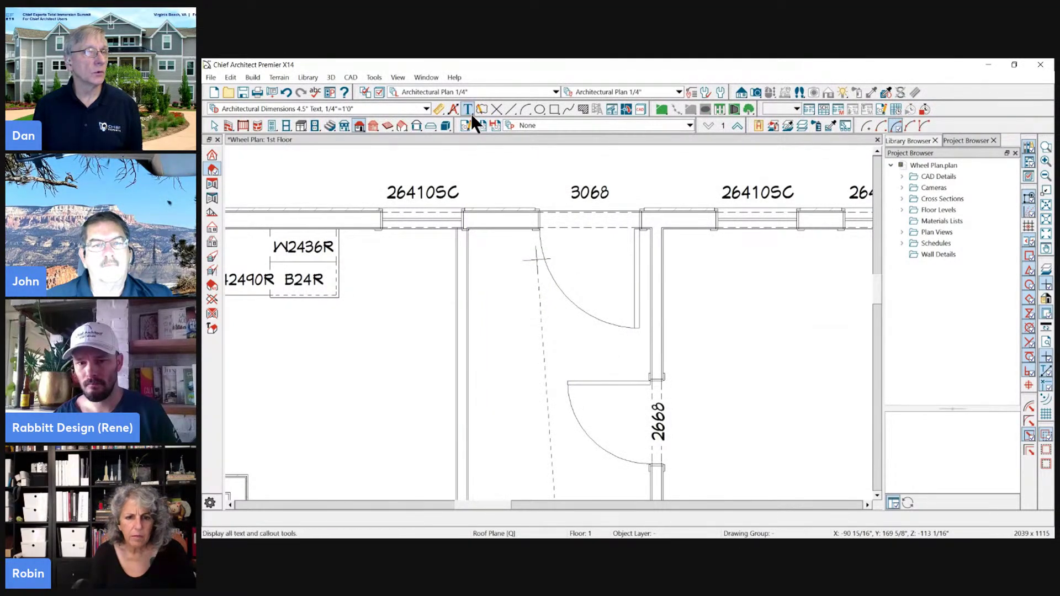
{"action": "left_click", "coordinate": [515, 112]}
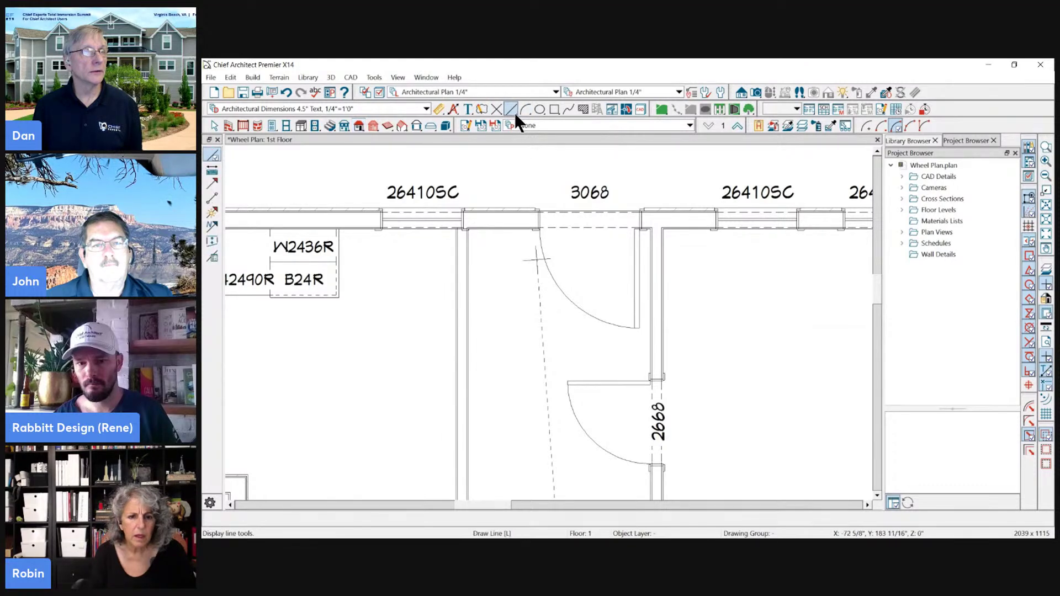
{"action": "left_click", "coordinate": [301, 126]}
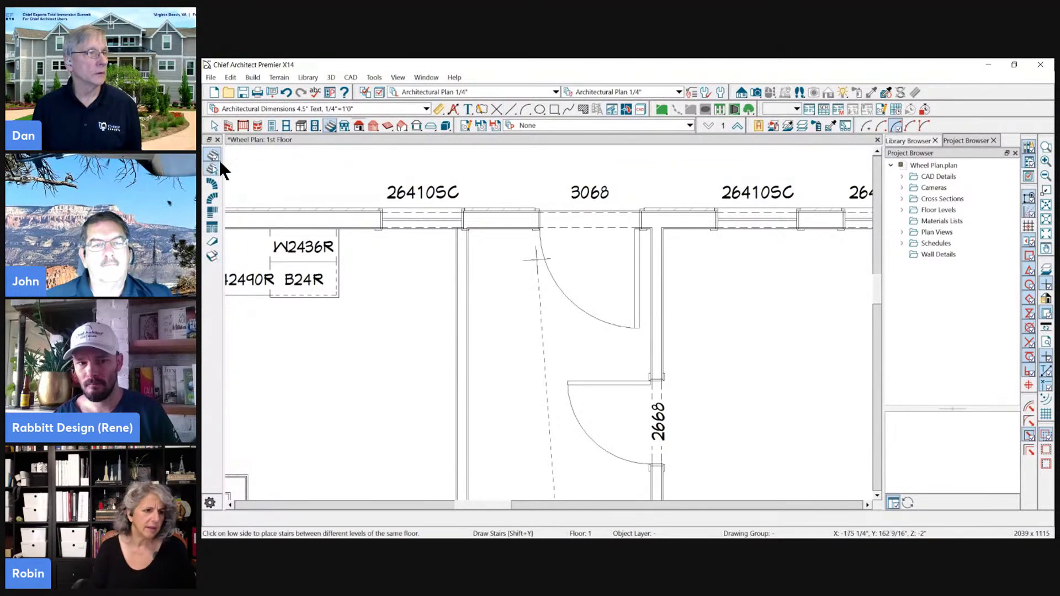
{"action": "left_click", "coordinate": [346, 127]}
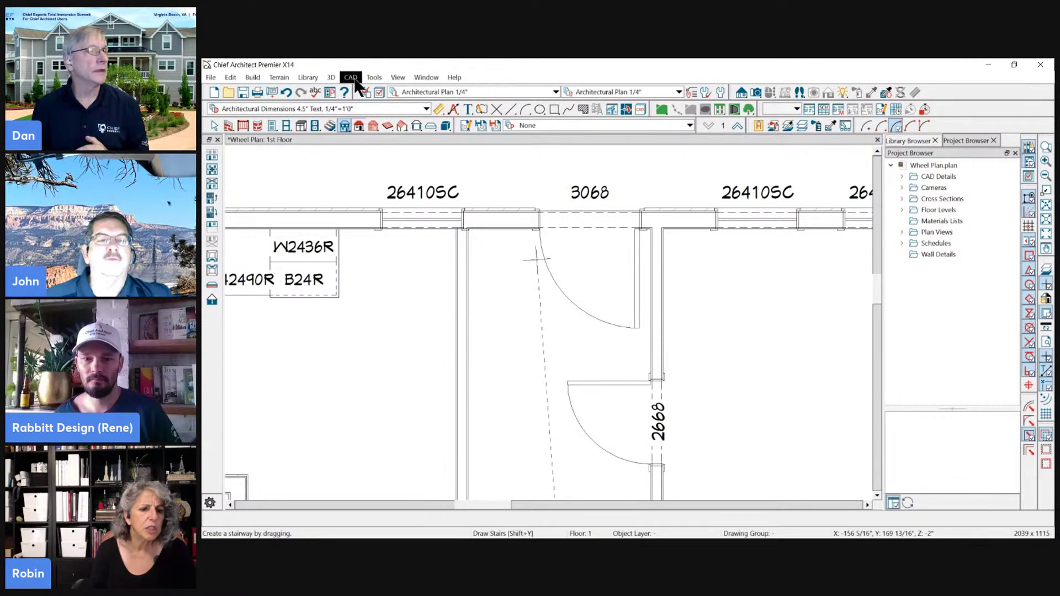
{"action": "left_click", "coordinate": [273, 126]}
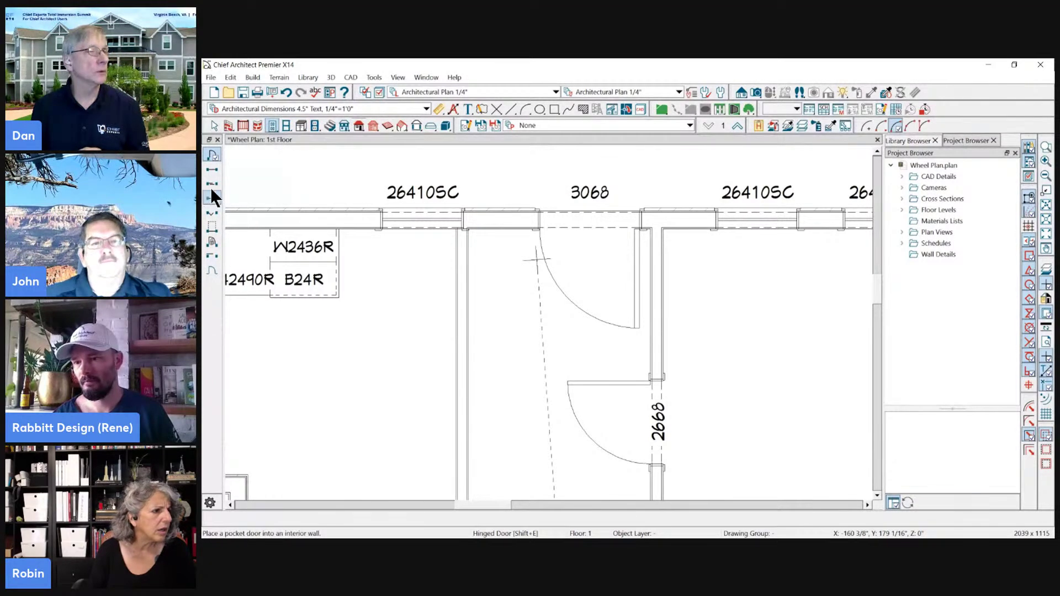
{"action": "left_click", "coordinate": [212, 226]}
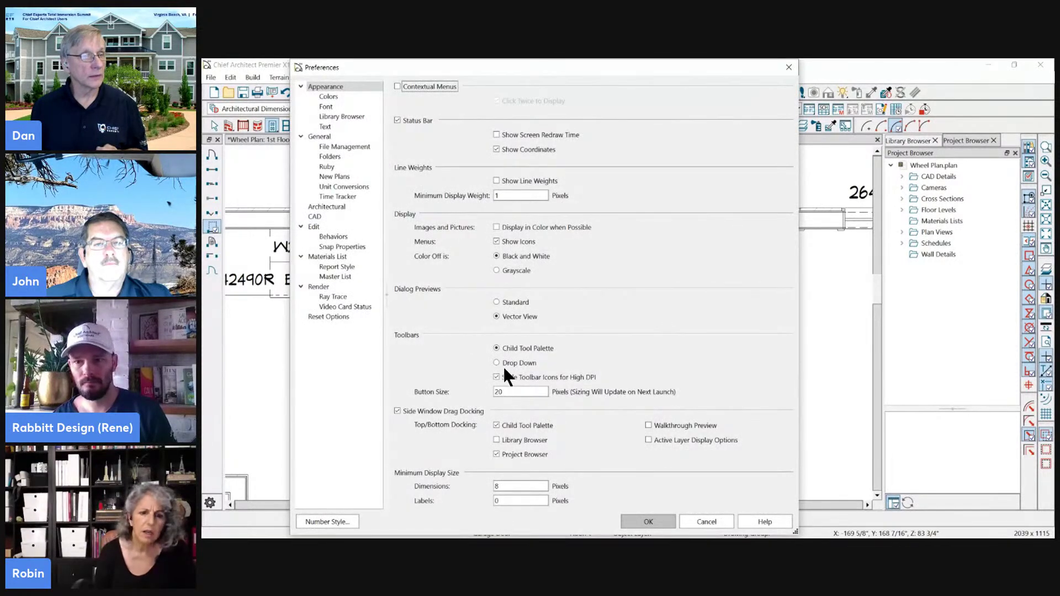
- Set the toolbar style to Drop Down in Preferences, and activate the Doorway tool
{"action": "left_click", "coordinate": [498, 363]}
{"action": "left_click", "coordinate": [633, 520]}
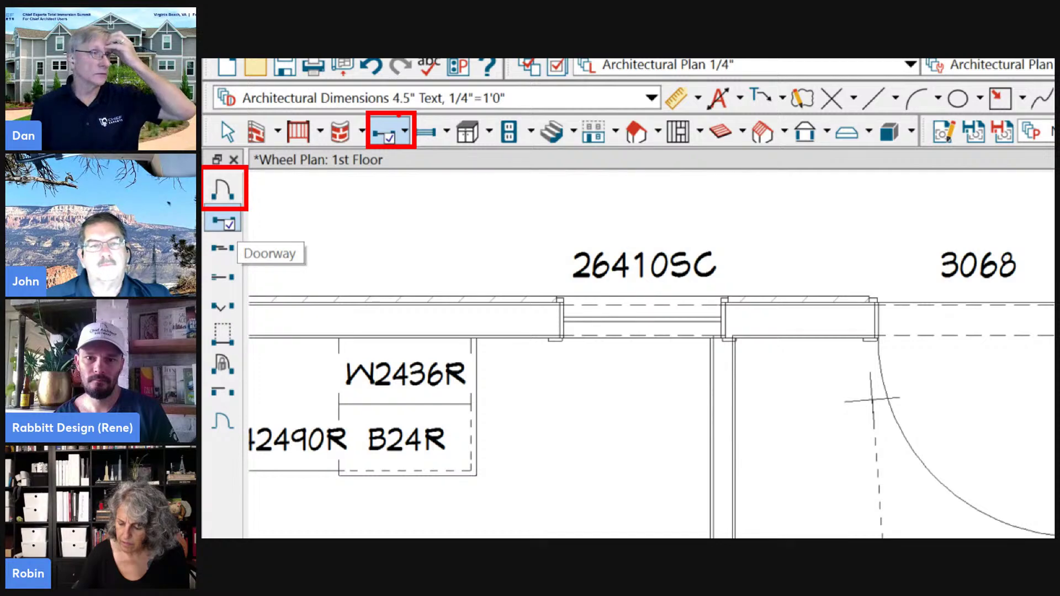
{"action": "mouse_move", "coordinate": [382, 238]}
{"action": "left_mouse_down"}
{"action": "mouse_move", "coordinate": [240, 313]}
{"action": "mouse_move", "coordinate": [289, 322]}
{"action": "left_mouse_up"}
{"action": "mouse_move", "coordinate": [206, 234]}
{"action": "left_mouse_down", "text": "ctrl"}
{"action": "mouse_move", "coordinate": [255, 479]}
{"action": "mouse_move", "coordinate": [241, 449]}
{"action": "left_mouse_up", "text": "ctrl"}
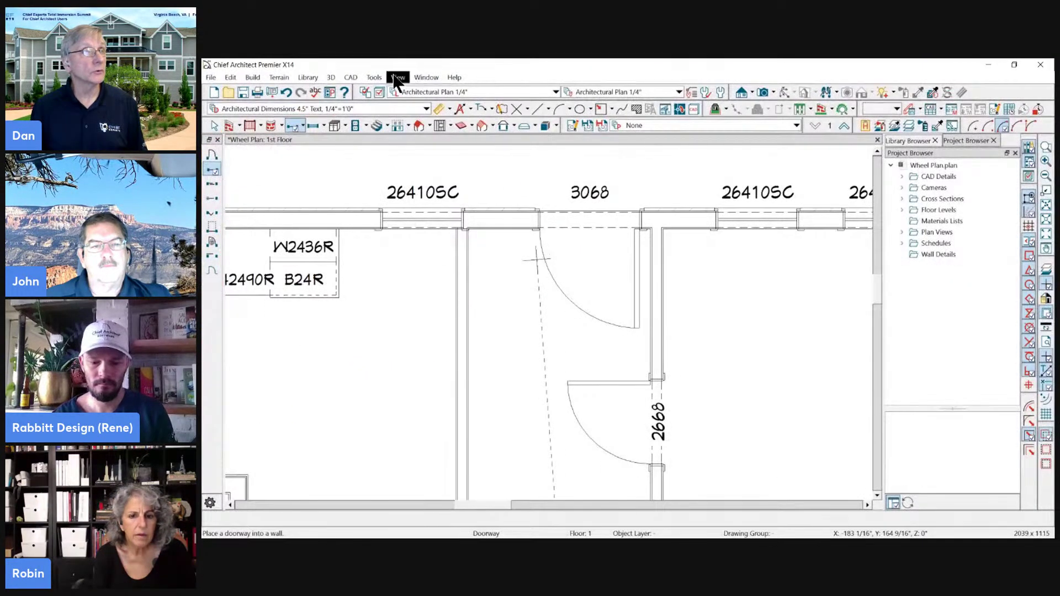
- Locate the display option for the Tool Palette, and recheck the Appearance preferences without changing them, keeping the Doorway tool active
{"action": "left_click", "coordinate": [396, 77]}
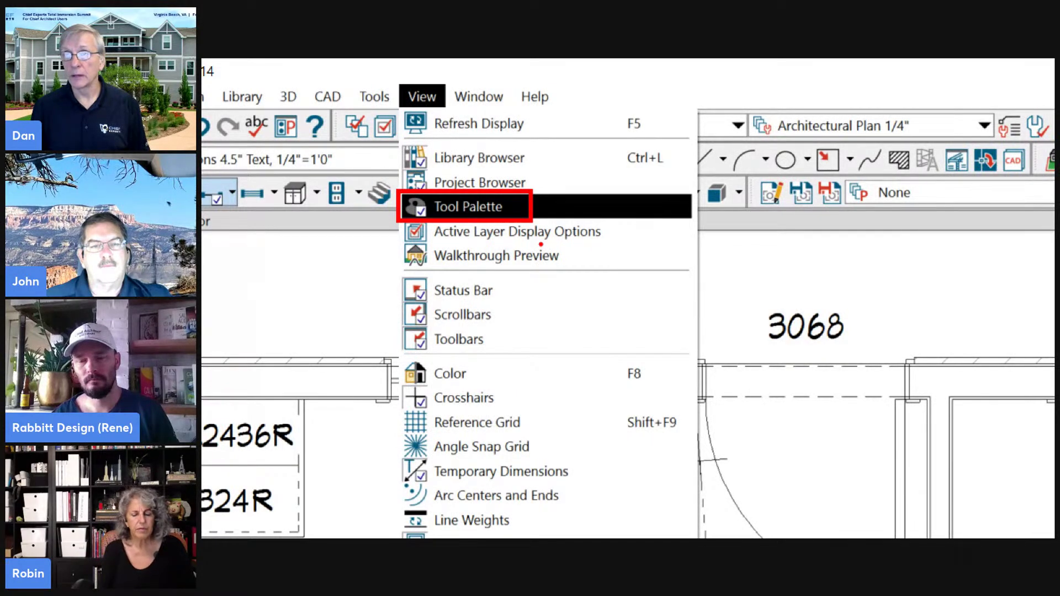
{"action": "key", "text": "Escape"}
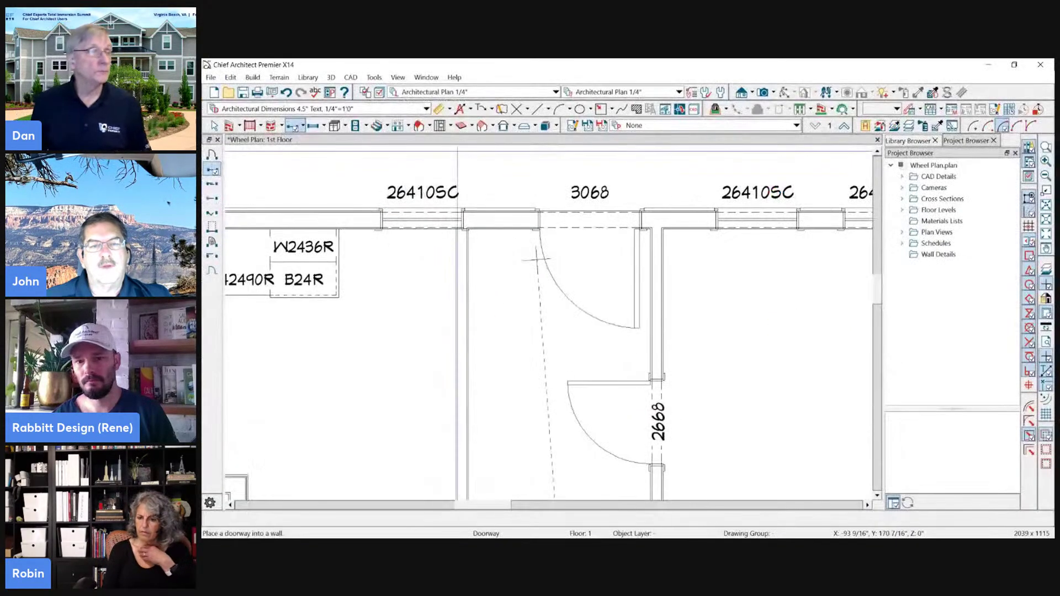
{"action": "left_click", "coordinate": [332, 92]}
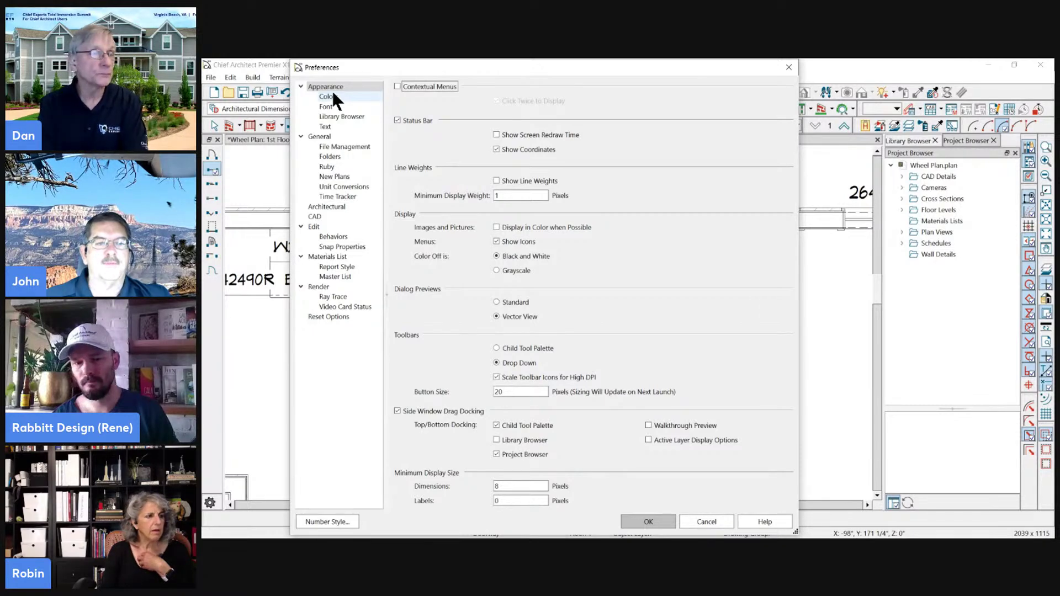
{"action": "left_click", "coordinate": [707, 523]}
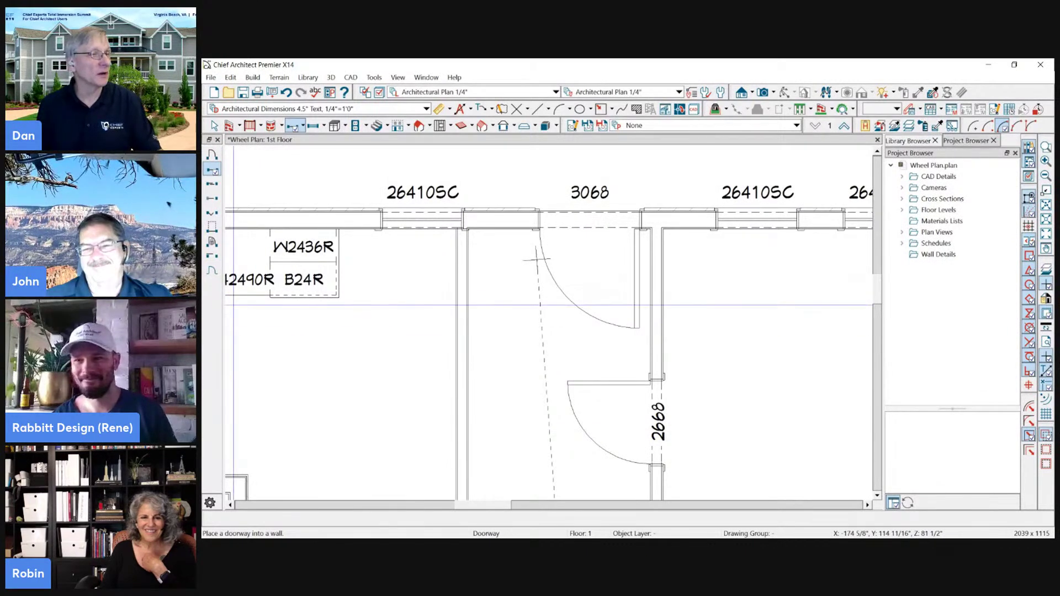
{"action": "left_click", "coordinate": [212, 168]}
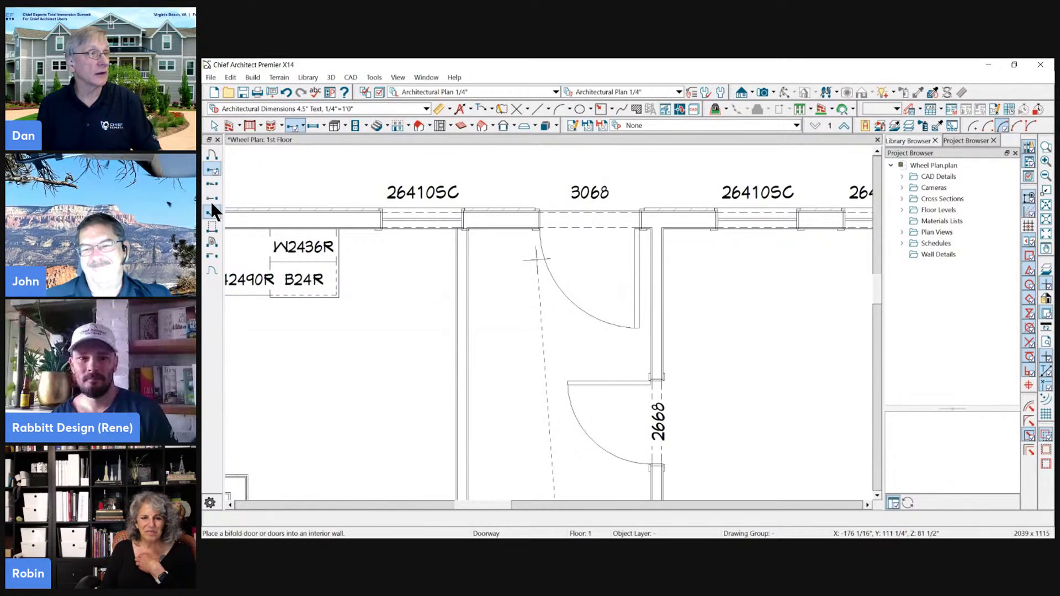
- Switch the Tool Palette to List View, and demonstrate it with the Pocket Door, Window and Base Cabinet tools
{"action": "left_click", "coordinate": [214, 501]}
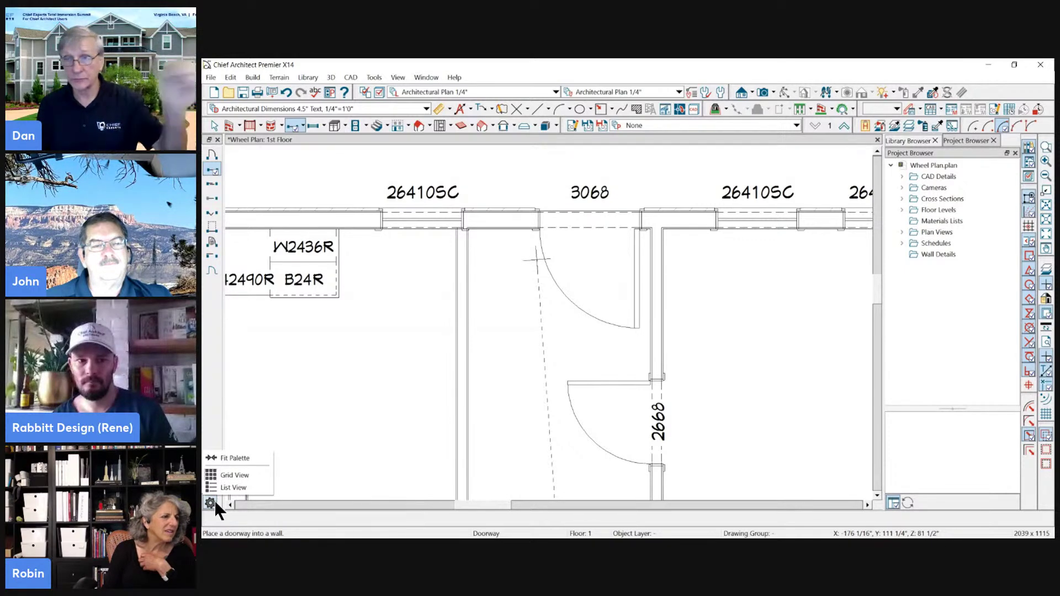
{"action": "left_click", "coordinate": [227, 488]}
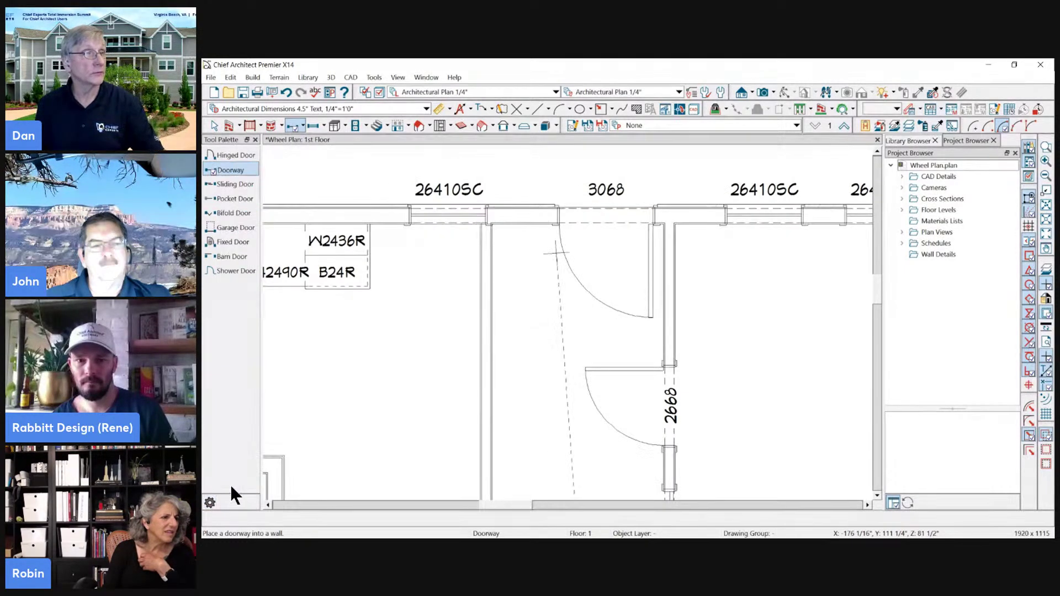
{"action": "left_click", "coordinate": [225, 200]}
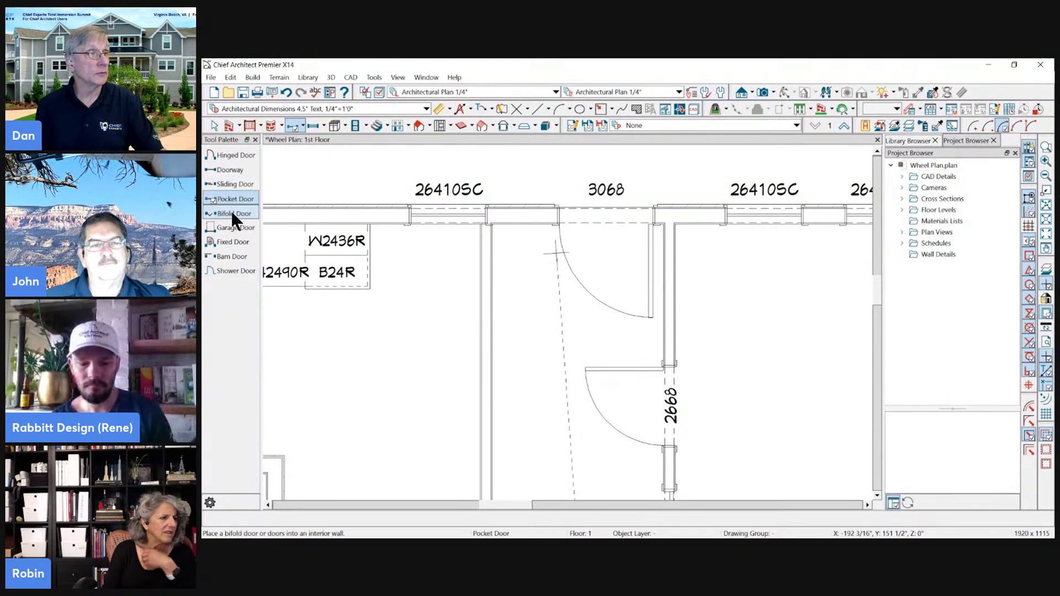
{"action": "left_click", "coordinate": [308, 126]}
{"action": "left_click", "coordinate": [303, 126]}
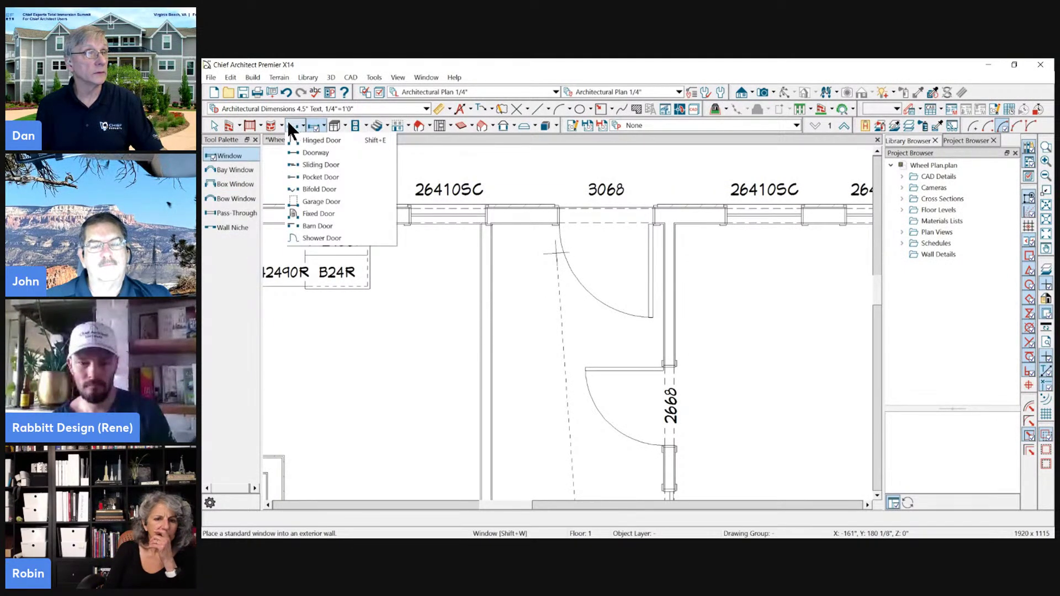
{"action": "left_click", "coordinate": [334, 125]}
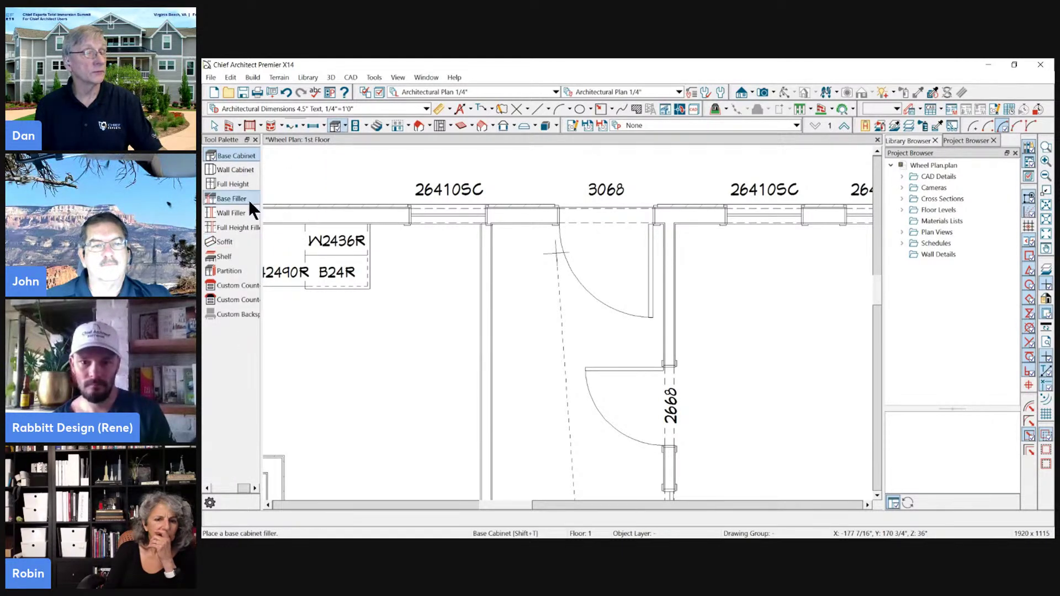
- Switch the Tool Palette to Grid View, narrow it to a single column of icons, and return to Select Objects
{"action": "left_click", "coordinate": [210, 503]}
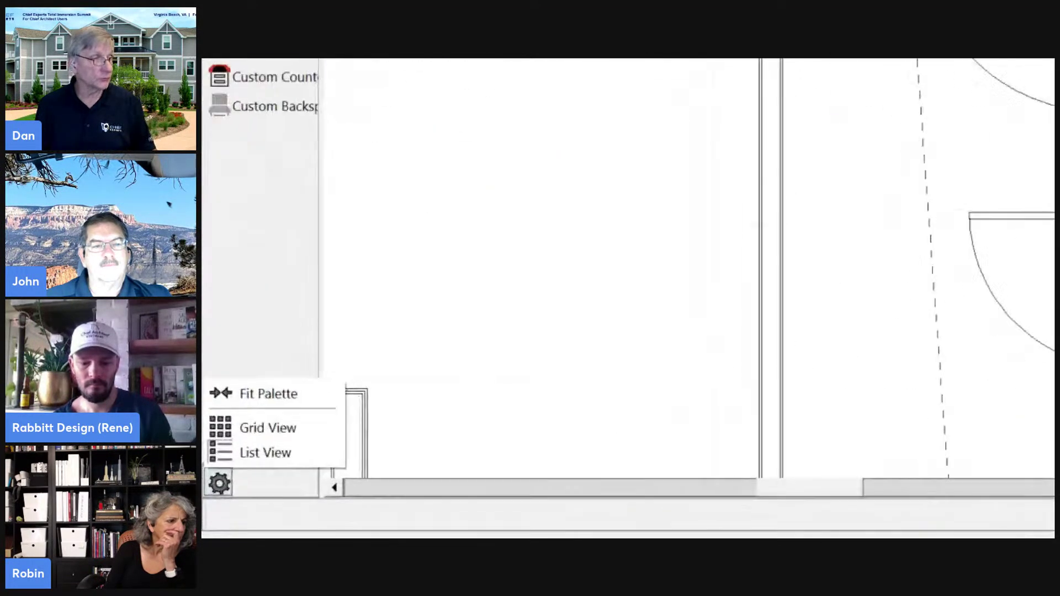
{"action": "left_click_drag", "start_coordinate": [208, 369], "coordinate": [332, 506]}
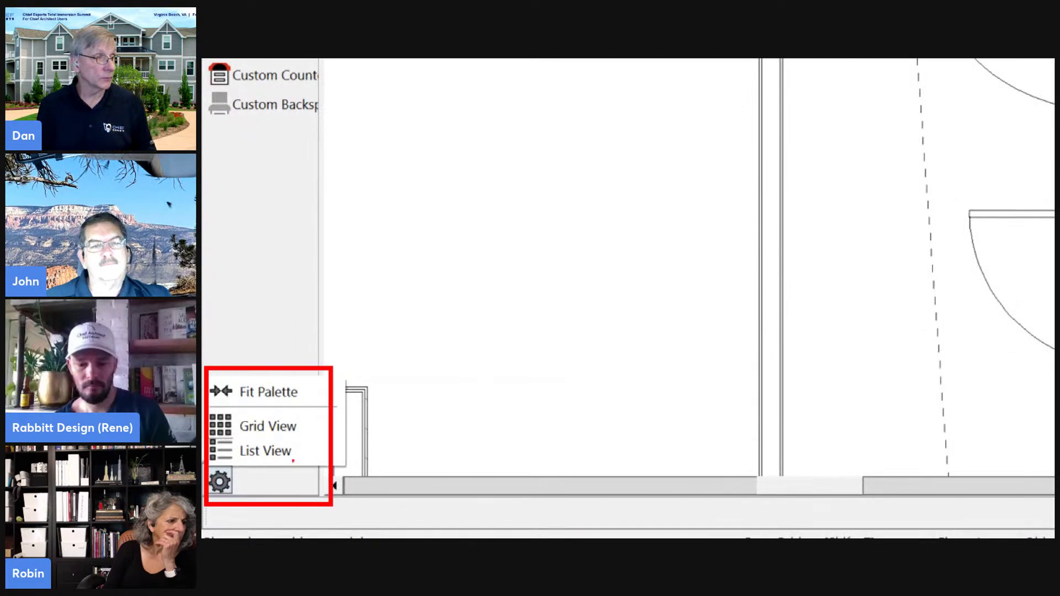
{"action": "key", "text": "Escape"}
{"action": "left_click", "coordinate": [210, 502]}
{"action": "left_click", "coordinate": [233, 480]}
{"action": "left_click_drag", "start_coordinate": [260, 348], "coordinate": [226, 351]}
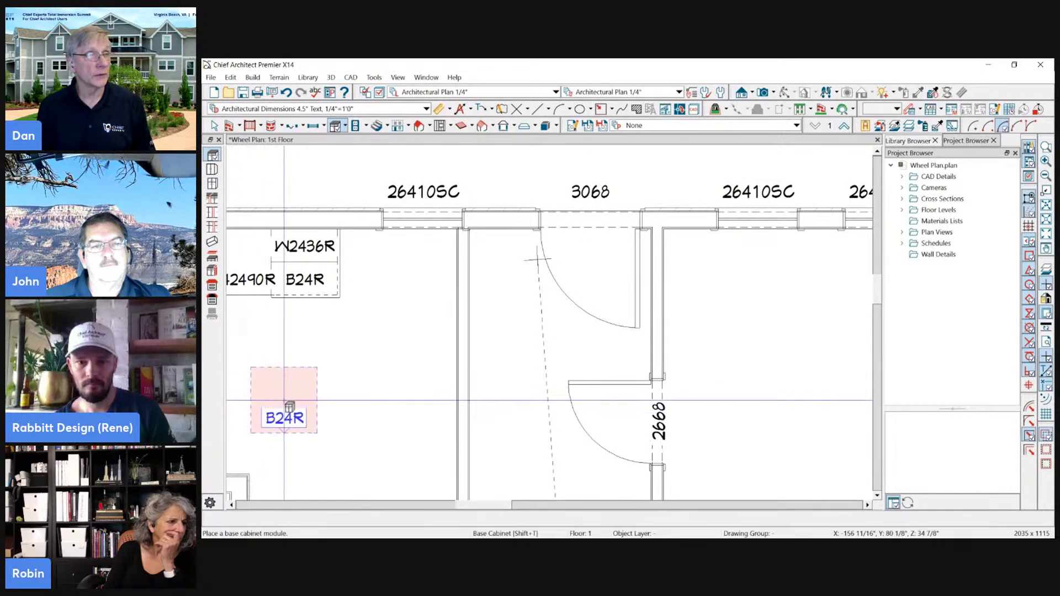
{"action": "key", "text": "space"}
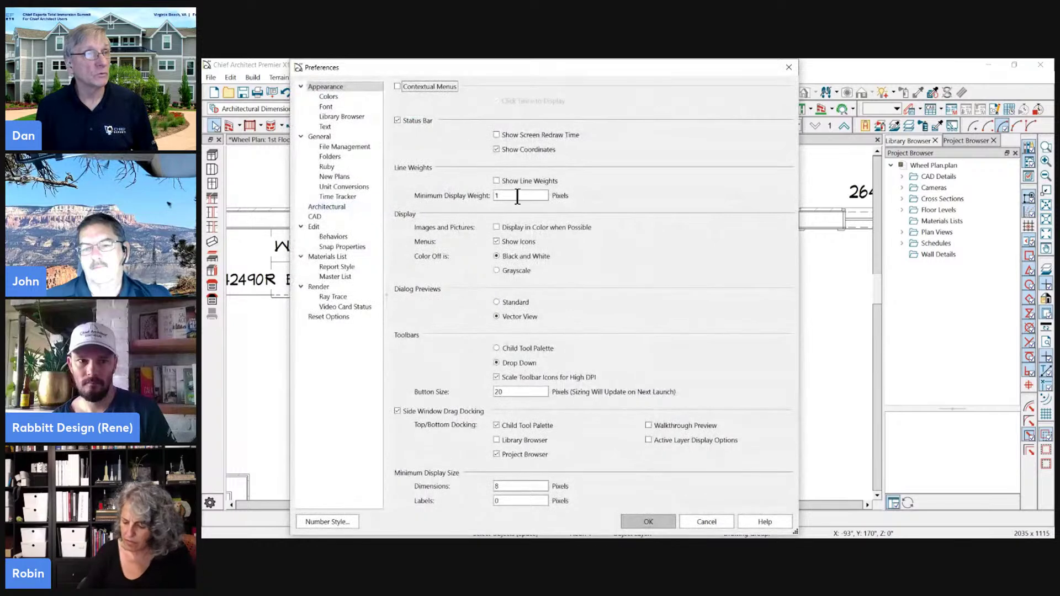
- Review the toolbar style and Button Size options in the Appearance preferences, and close Preferences without changing them
{"action": "left_click", "coordinate": [514, 347]}
{"action": "left_click", "coordinate": [506, 359]}
{"action": "left_click", "coordinate": [514, 395]}
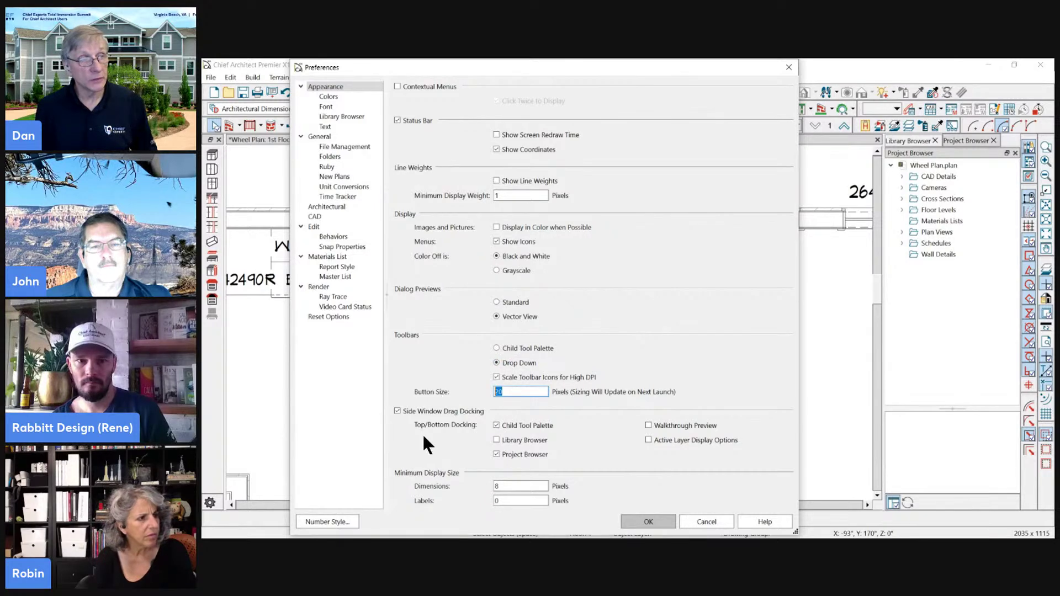
{"action": "left_click_drag", "start_coordinate": [550, 68], "coordinate": [594, 132]}
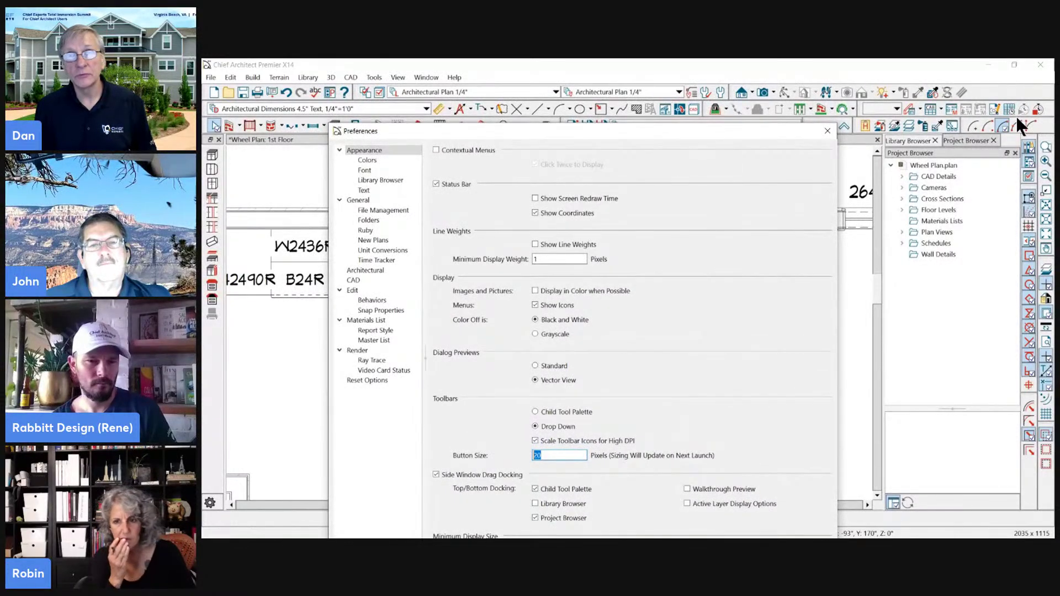
{"action": "left_click", "coordinate": [828, 131]}
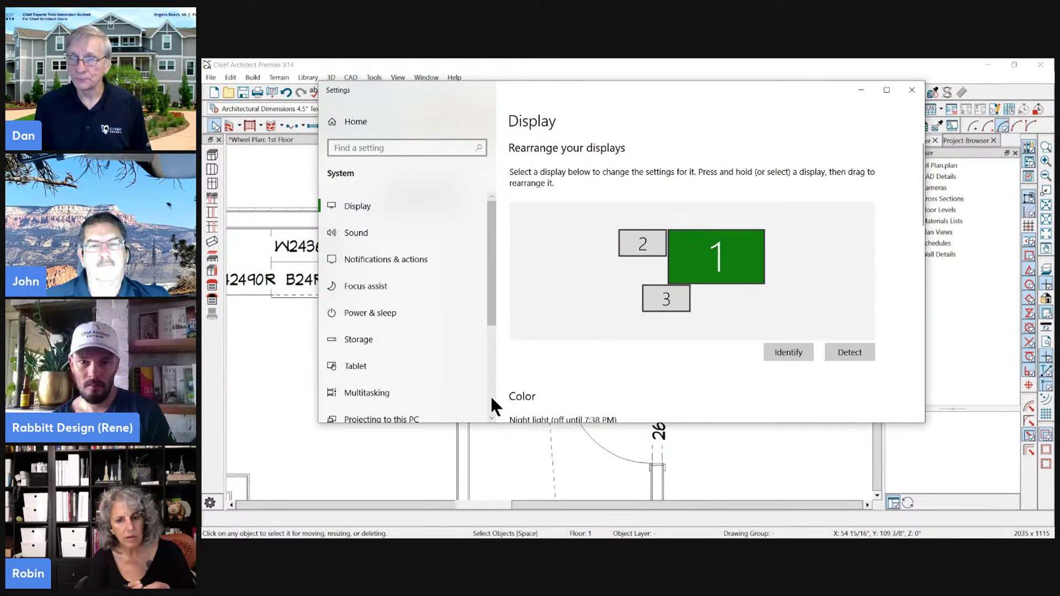
- Examine the monitor arrangement in the Windows Display settings, selecting display 2 and comparing its size with display 1
{"action": "left_click", "coordinate": [643, 243]}
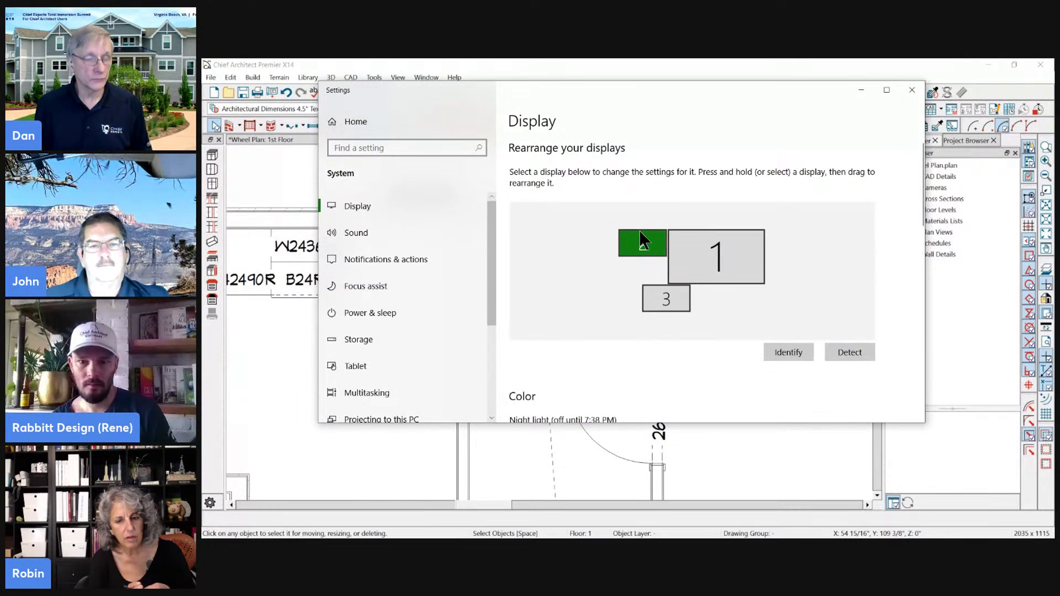
{"action": "key", "text": "ctrl+1"}
{"action": "left_click", "coordinate": [635, 226]}
{"action": "left_click_drag", "start_coordinate": [603, 232], "coordinate": [702, 286], "text": "ctrl"}
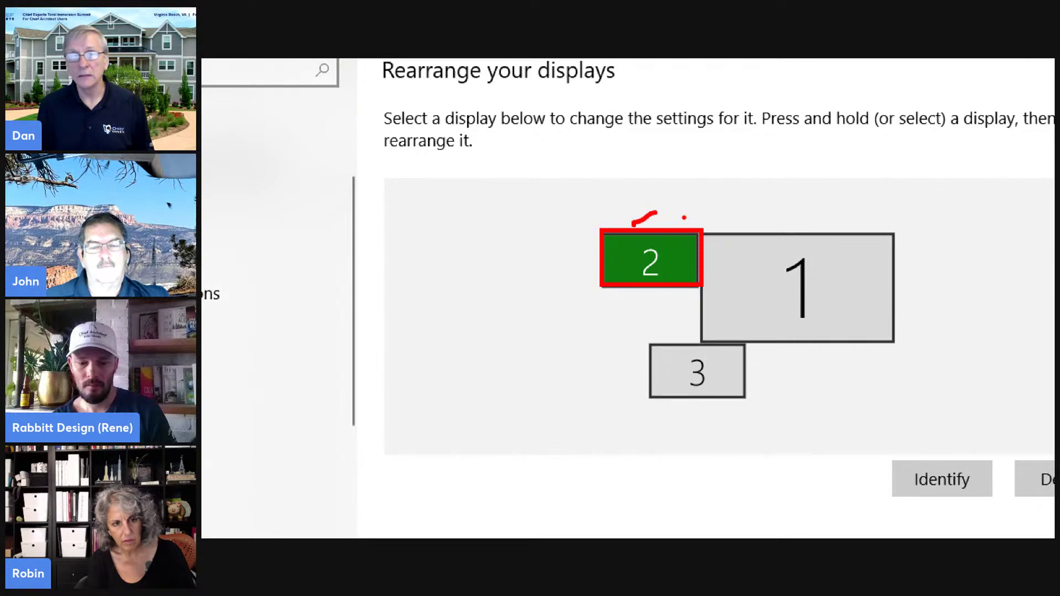
{"action": "mouse_move", "coordinate": [700, 230]}
{"action": "left_mouse_down", "text": "ctrl"}
{"action": "mouse_move", "coordinate": [919, 367]}
{"action": "mouse_move", "coordinate": [904, 345]}
{"action": "left_mouse_up", "text": "ctrl"}
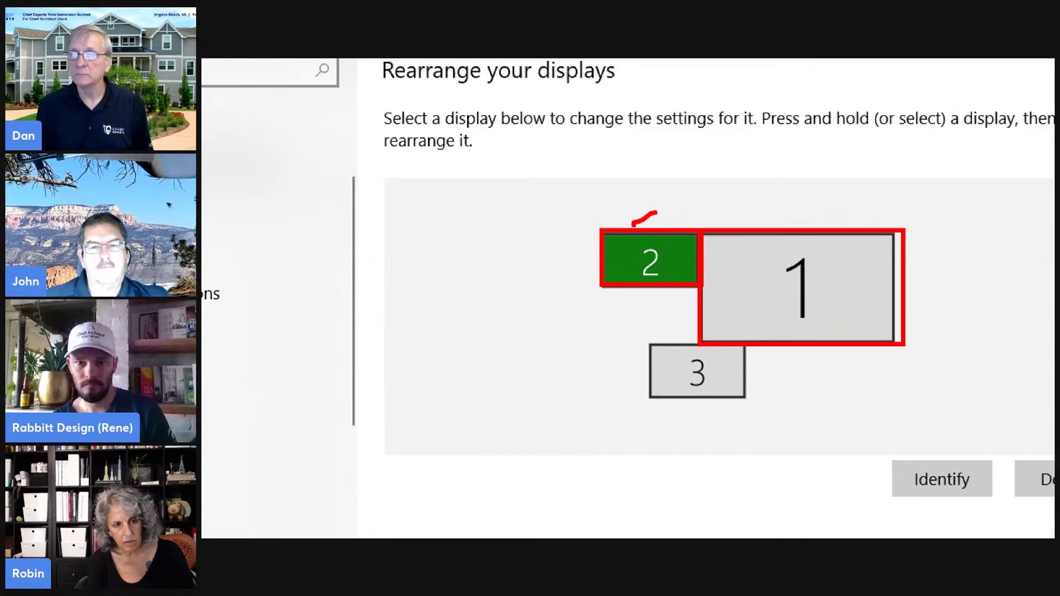
{"action": "key", "text": "Escape"}
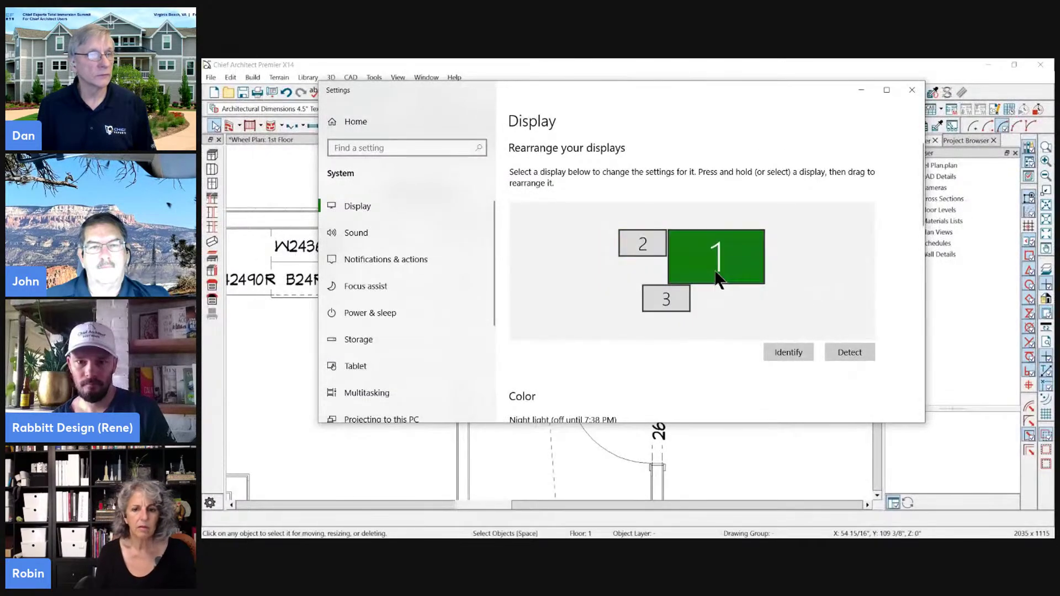
- Skim the Windows settings for display 1, and switch between displays 3 and 2 in the arrangement
{"action": "scroll", "coordinate": [602, 298], "scroll_direction": "down", "scroll_amount": 3}
{"action": "scroll", "coordinate": [632, 336], "scroll_direction": "down", "scroll_amount": 6}
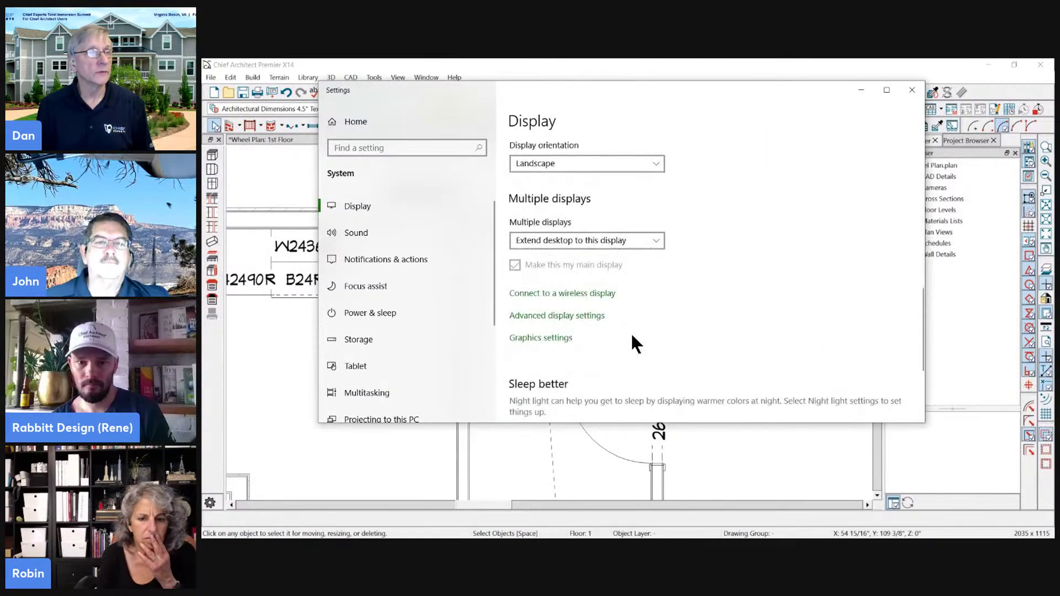
{"action": "scroll", "coordinate": [718, 272], "scroll_direction": "up", "scroll_amount": 8}
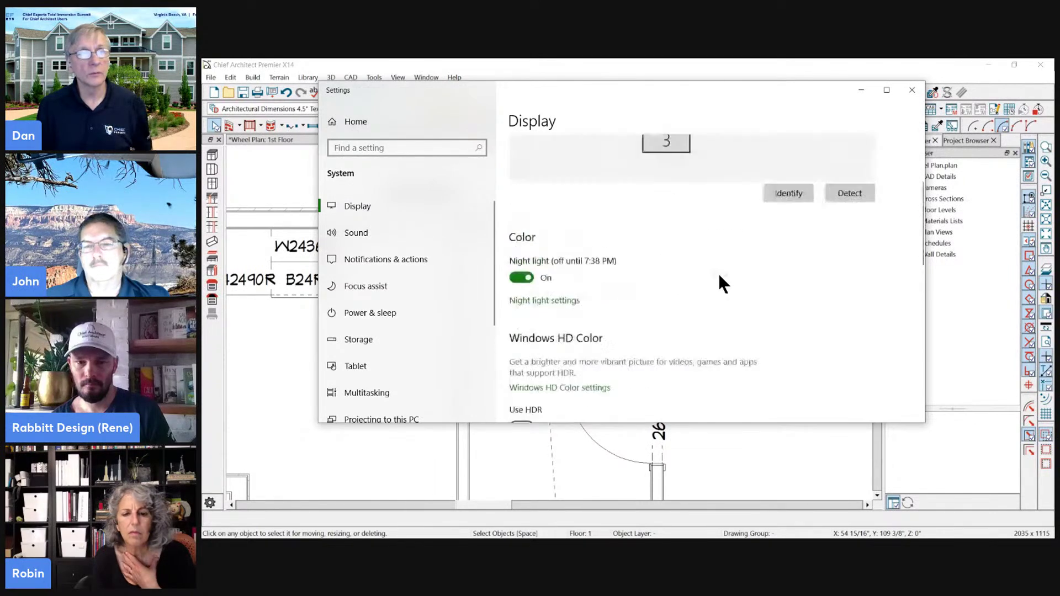
{"action": "left_click", "coordinate": [677, 306]}
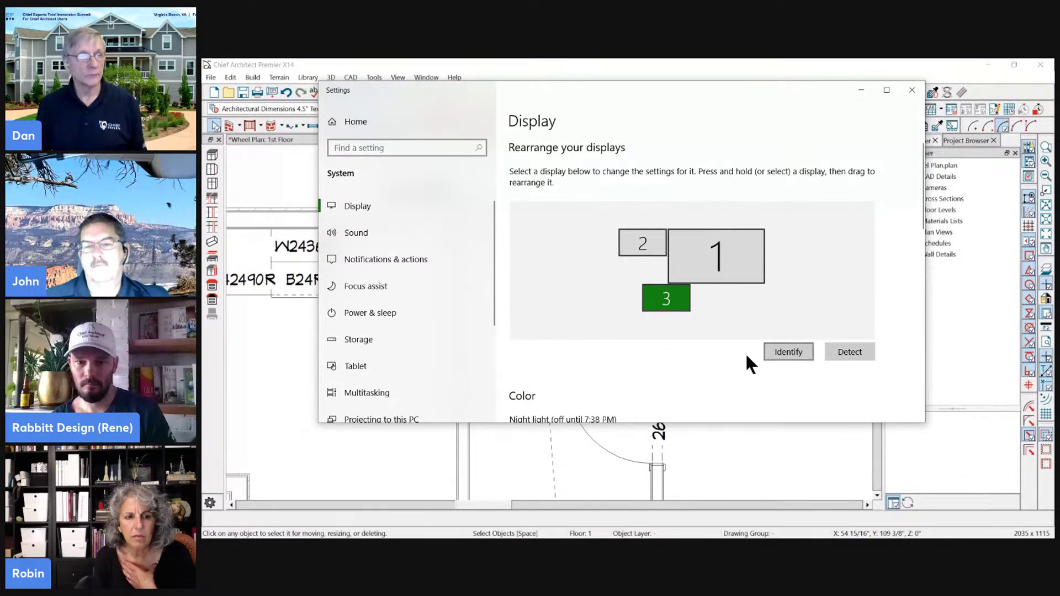
{"action": "left_click", "coordinate": [641, 237]}
{"action": "left_click", "coordinate": [652, 296]}
{"action": "left_click", "coordinate": [646, 249]}
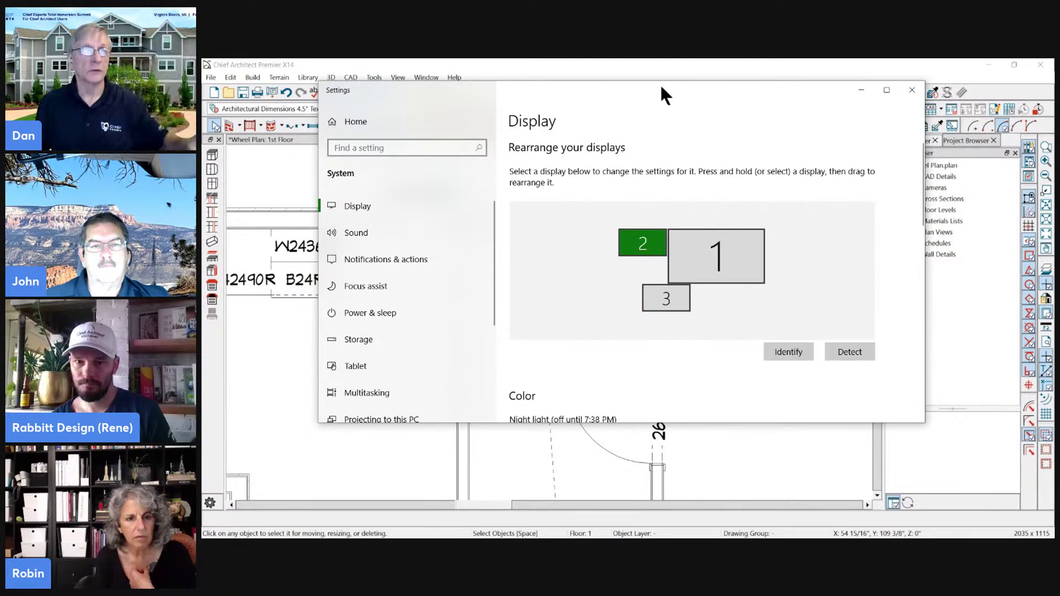
- Select display 1 in Windows Display settings, and move the Settings window aside to examine the Chief Architect toolbars
{"action": "left_click_drag", "start_coordinate": [662, 89], "coordinate": [713, 148]}
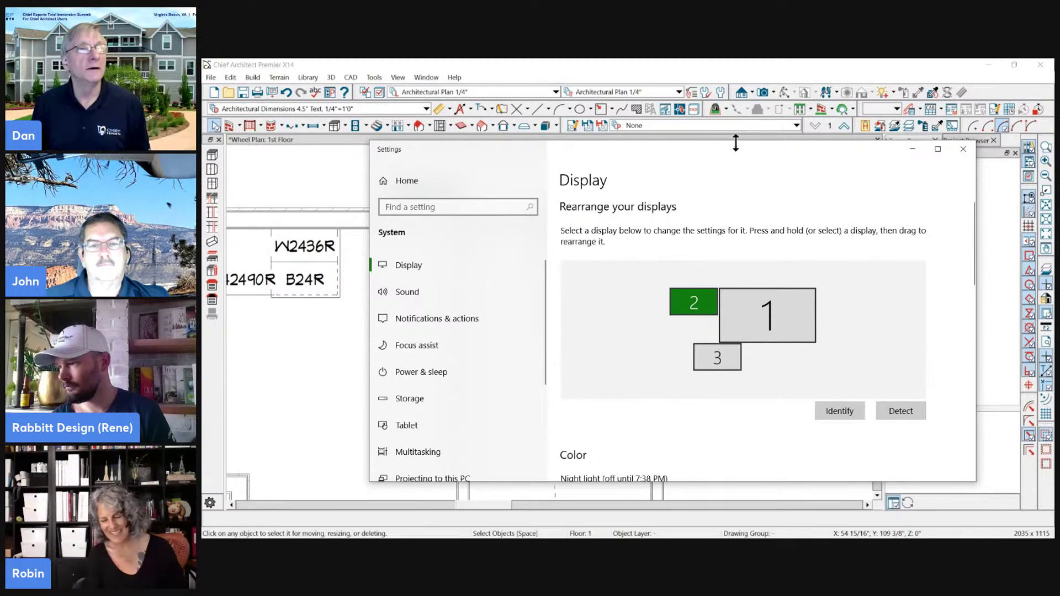
{"action": "left_click_drag", "start_coordinate": [697, 148], "coordinate": [668, 95]}
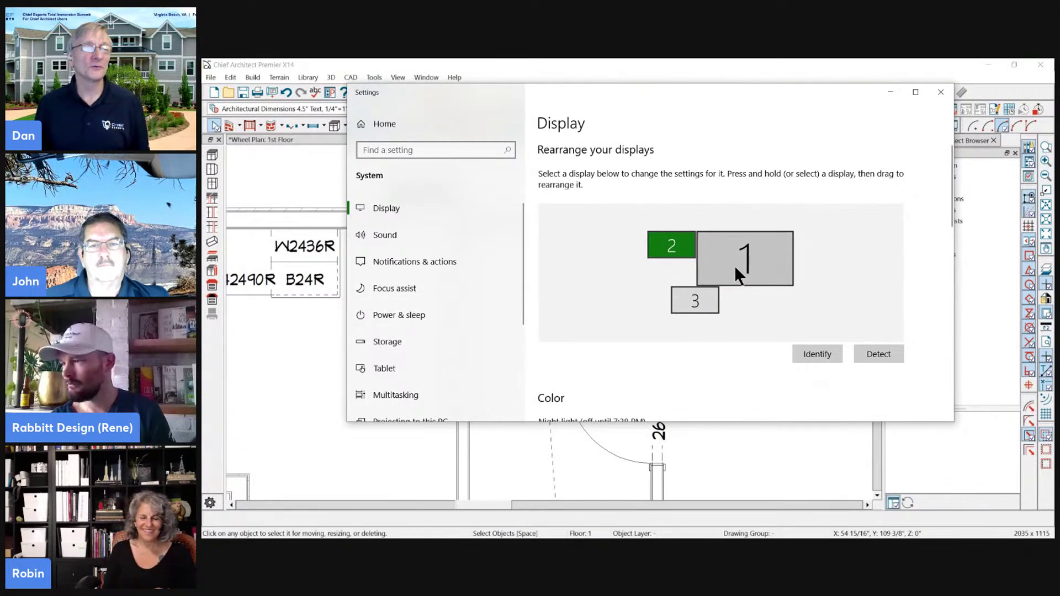
{"action": "left_click", "coordinate": [943, 93]}
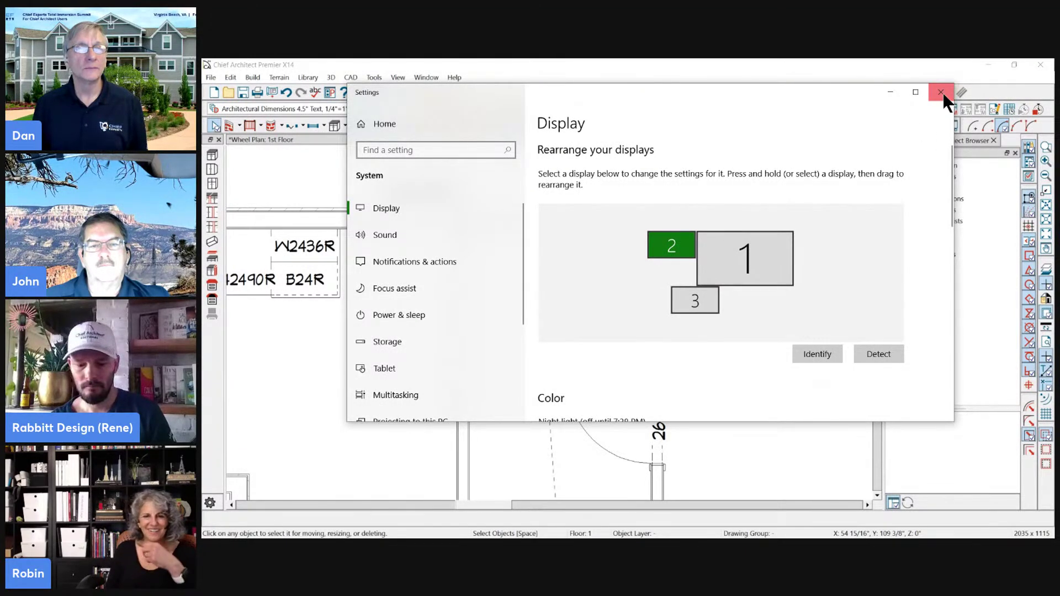
{"action": "left_click", "coordinate": [734, 277]}
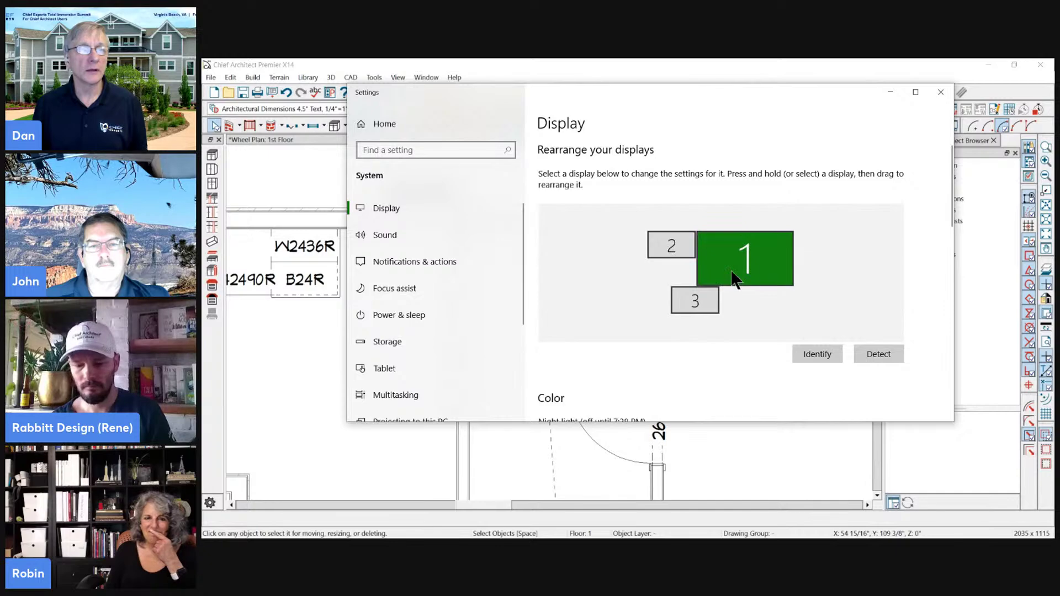
{"action": "left_click_drag", "start_coordinate": [799, 95], "coordinate": [824, 191]}
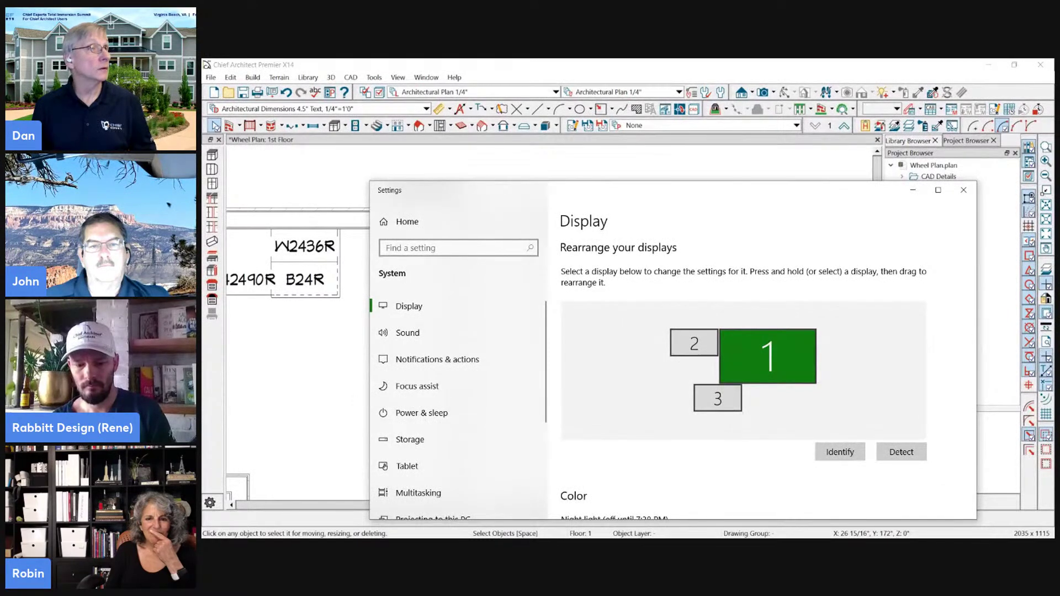
{"action": "left_click_drag", "start_coordinate": [203, 83], "coordinate": [694, 139]}
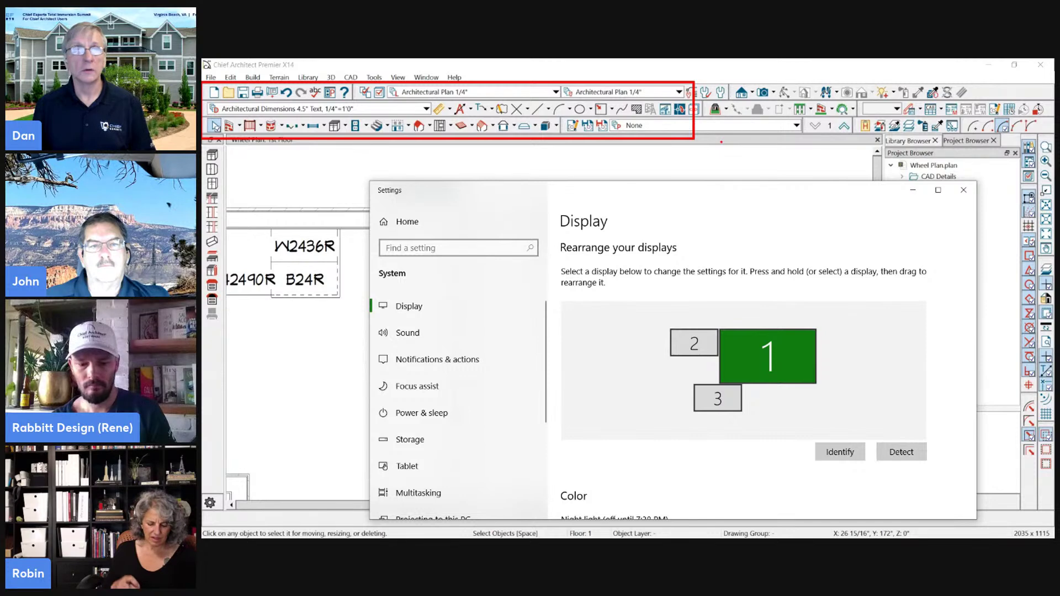
{"action": "left_click_drag", "start_coordinate": [740, 193], "coordinate": [702, 97]}
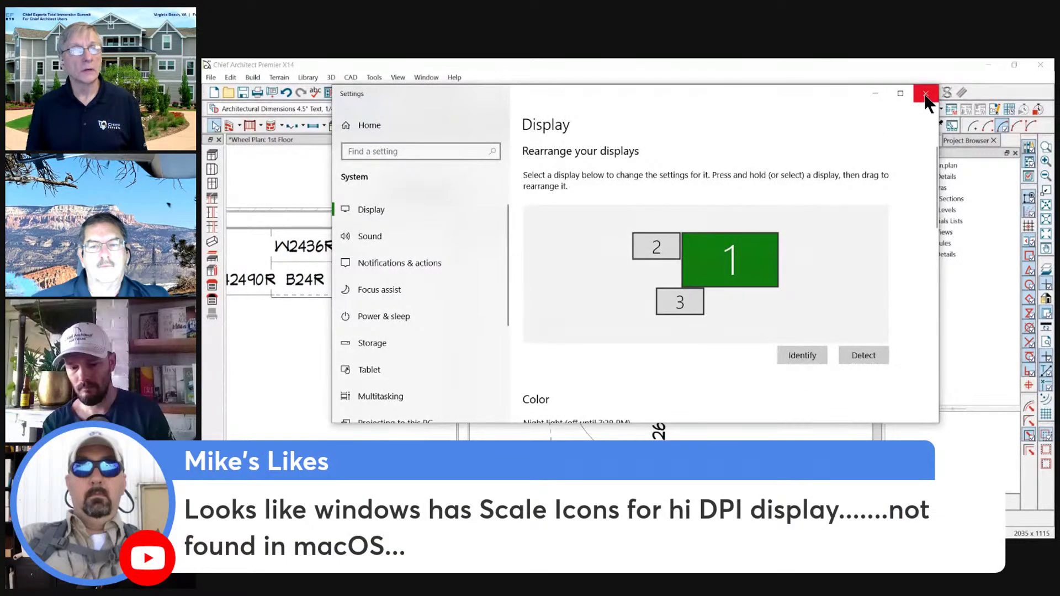
- Examine the Scale and layout settings of display 1, including text scaling and display resolution
{"action": "scroll", "coordinate": [624, 300], "scroll_direction": "down", "scroll_amount": 3}
{"action": "scroll", "coordinate": [635, 337], "scroll_direction": "down", "scroll_amount": 2}
{"action": "scroll", "coordinate": [647, 348], "scroll_direction": "up", "scroll_amount": 4}
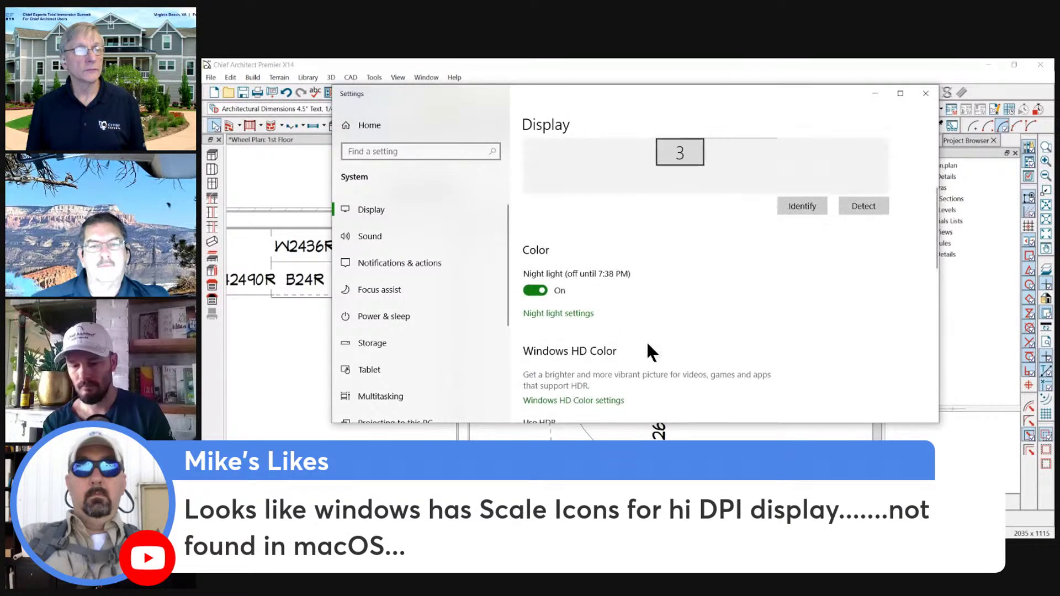
{"action": "scroll", "coordinate": [646, 348], "scroll_direction": "down", "scroll_amount": 6}
{"action": "scroll", "coordinate": [650, 352], "scroll_direction": "down", "scroll_amount": 2}
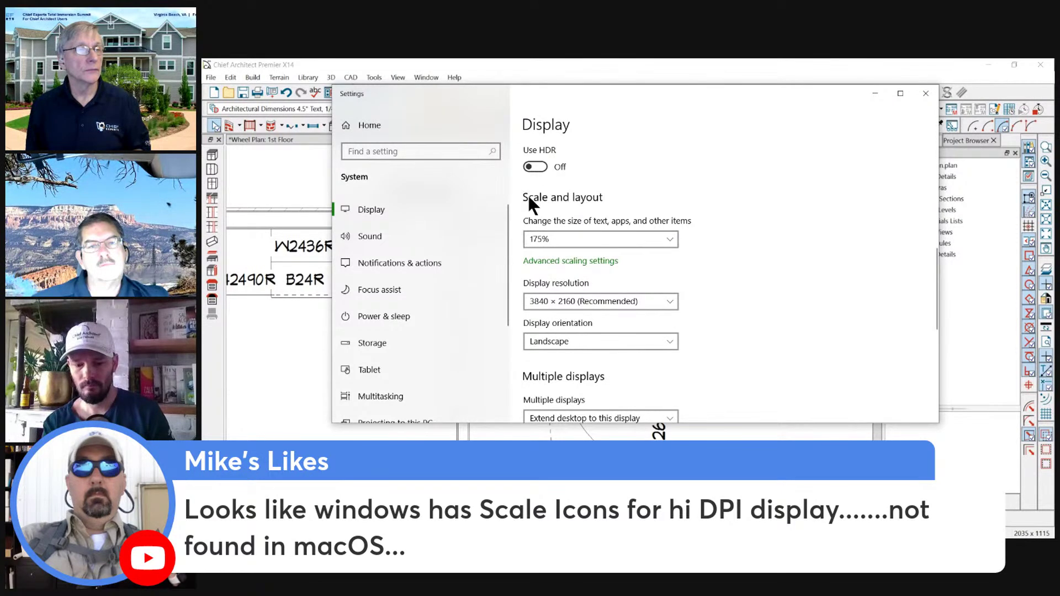
{"action": "left_click_drag", "start_coordinate": [589, 95], "coordinate": [632, 129]}
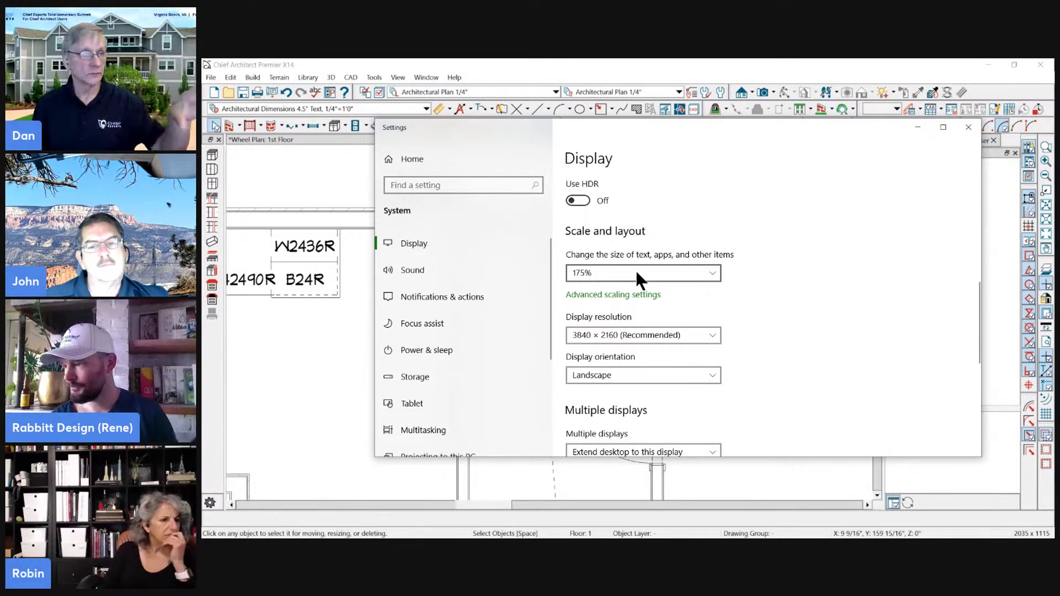
- Compare the scaling percentage and resolution of display 2 with those of display 1
{"action": "scroll", "coordinate": [635, 271], "scroll_direction": "up", "scroll_amount": 3}
{"action": "scroll", "coordinate": [635, 277], "scroll_direction": "up", "scroll_amount": 3}
{"action": "left_click", "coordinate": [691, 279]}
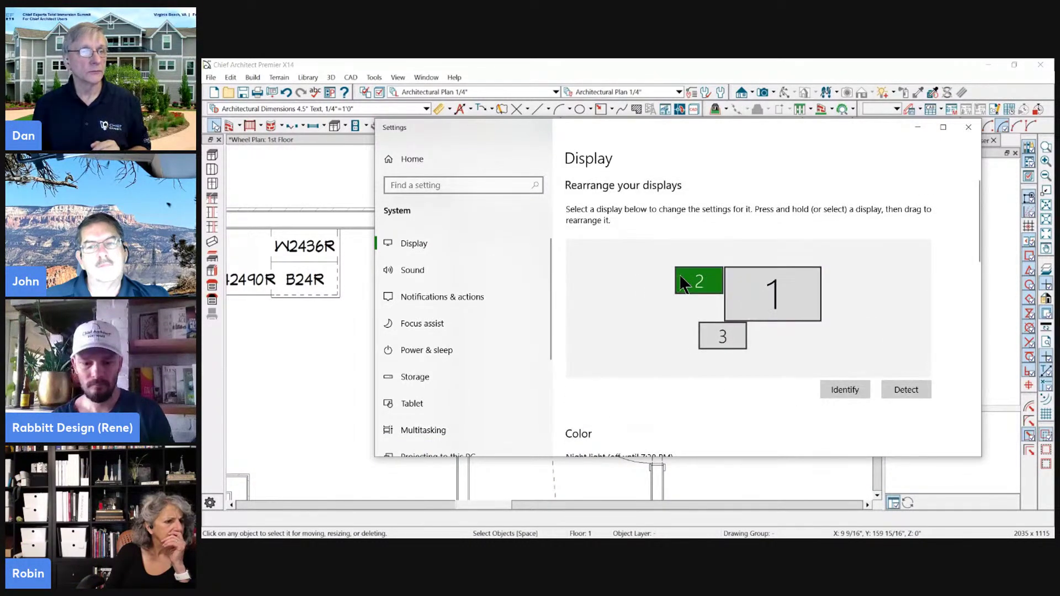
{"action": "scroll", "coordinate": [647, 290], "scroll_direction": "down", "scroll_amount": 5}
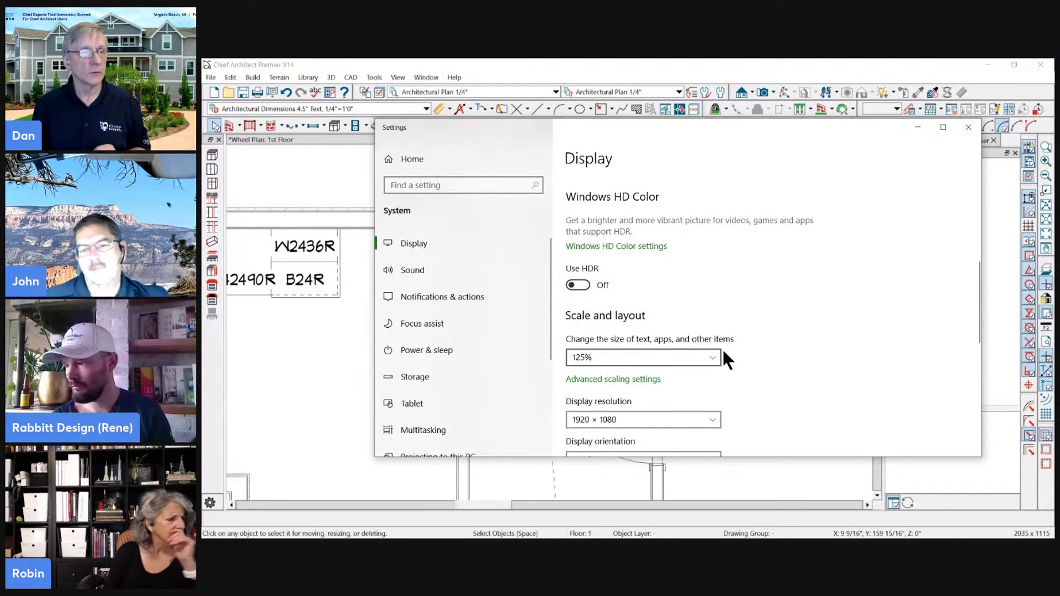
{"action": "scroll", "coordinate": [718, 354], "scroll_direction": "down", "scroll_amount": 2}
{"action": "scroll", "coordinate": [724, 353], "scroll_direction": "up", "scroll_amount": 5}
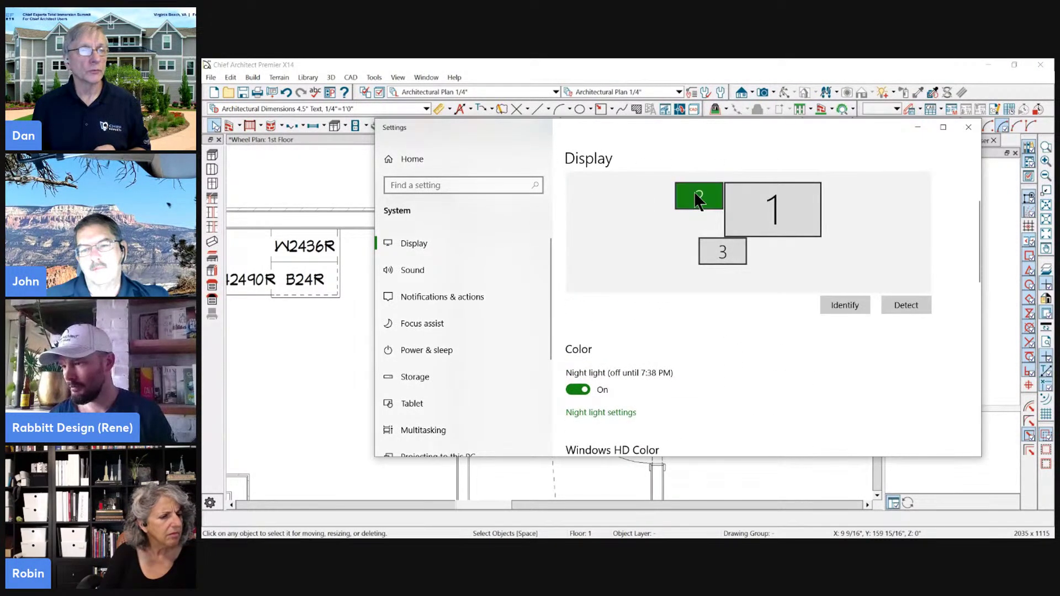
{"action": "scroll", "coordinate": [636, 311], "scroll_direction": "down", "scroll_amount": 4}
{"action": "scroll", "coordinate": [604, 297], "scroll_direction": "down", "scroll_amount": 3}
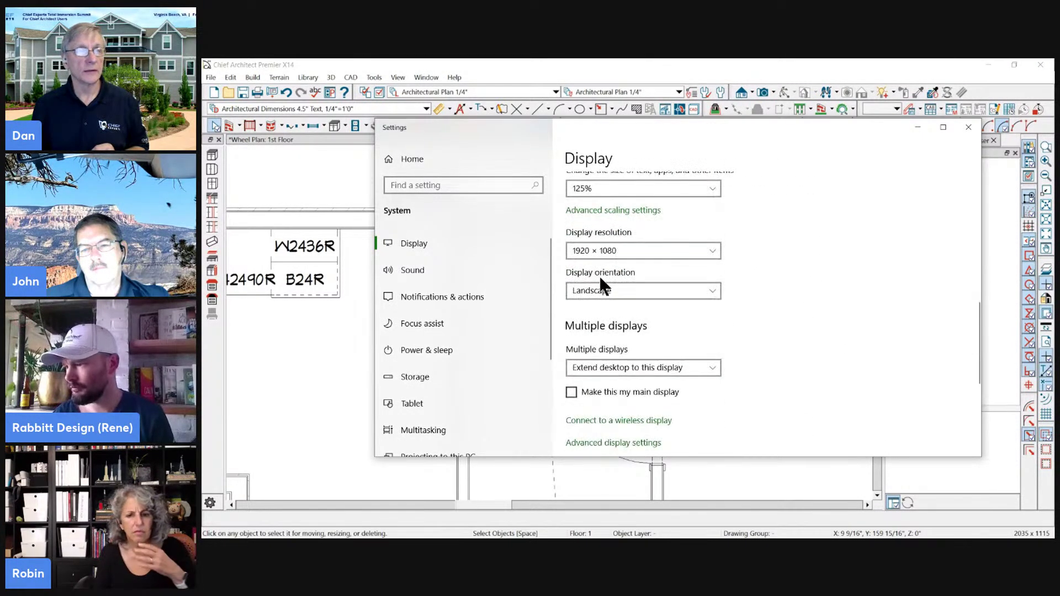
{"action": "scroll", "coordinate": [748, 247], "scroll_direction": "up", "scroll_amount": 6}
{"action": "left_click", "coordinate": [816, 216]}
{"action": "scroll", "coordinate": [712, 265], "scroll_direction": "down", "scroll_amount": 4}
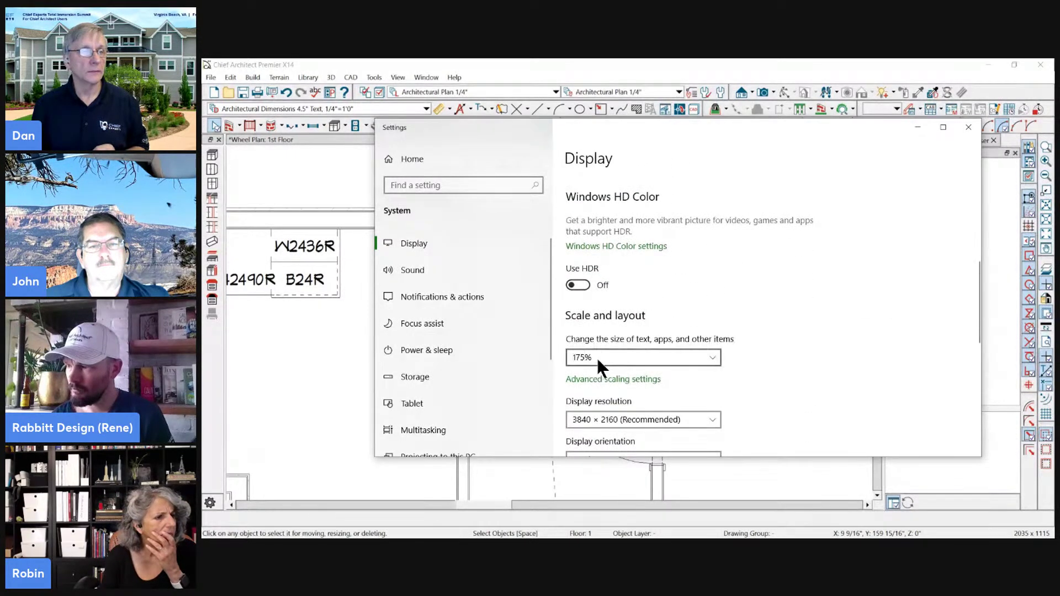
- Close the Windows Display settings, and check the Appearance preferences in Chief Architect without changing anything
{"action": "scroll", "coordinate": [597, 353], "scroll_direction": "down", "scroll_amount": 3}
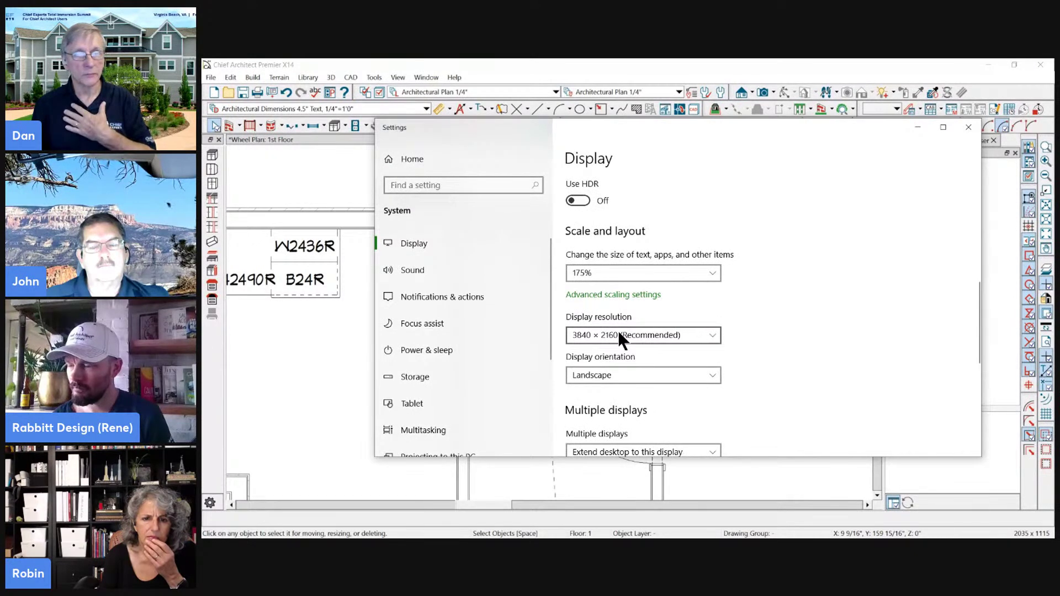
{"action": "left_click", "coordinate": [963, 127]}
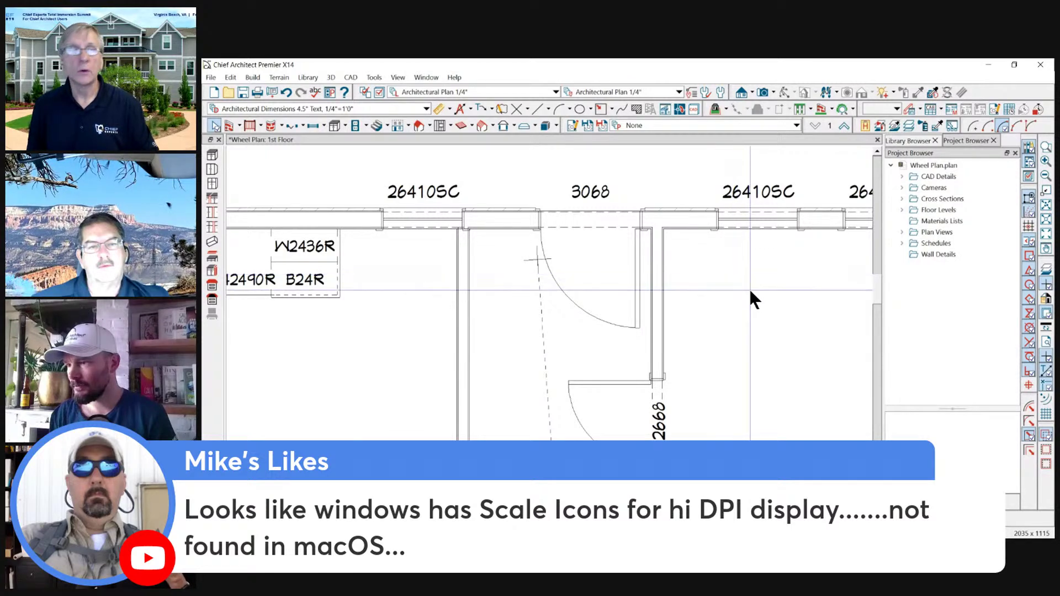
{"action": "left_click", "coordinate": [331, 92]}
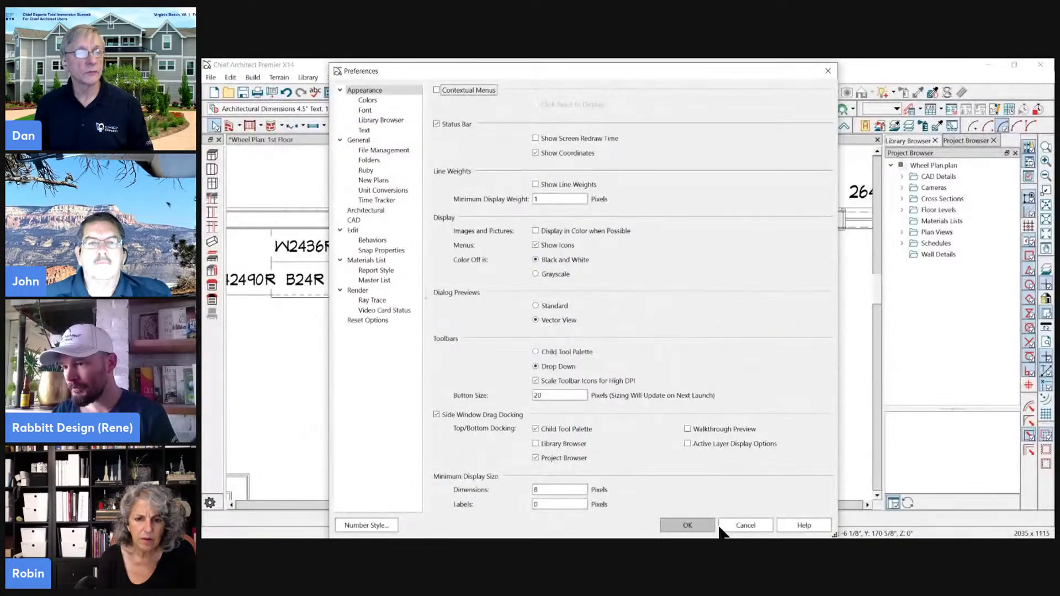
{"action": "left_click", "coordinate": [746, 528]}
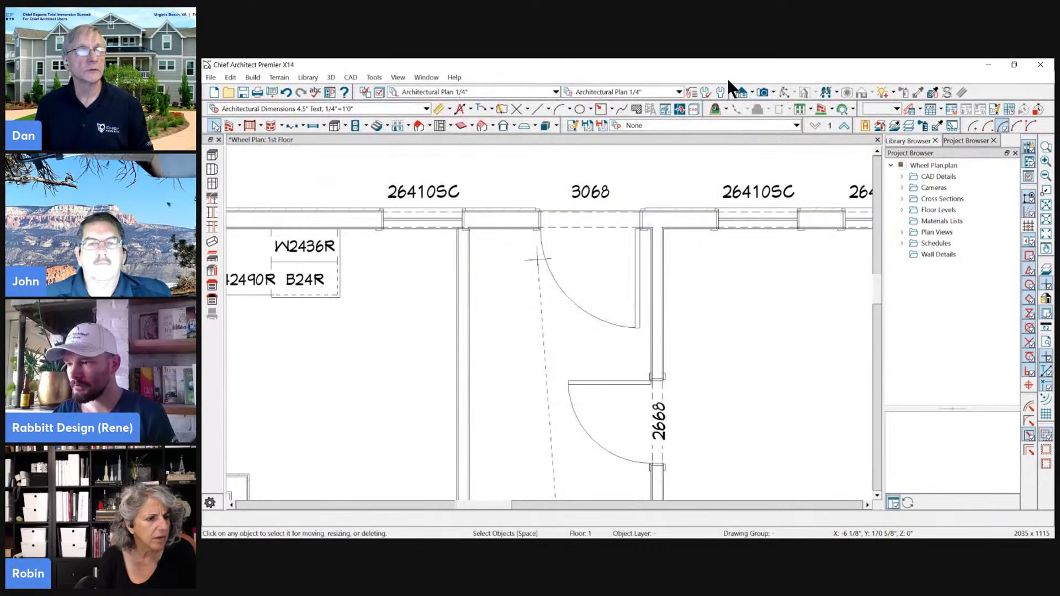
- Move the Chief Architect window onto the neighbouring monitor and back, and maximize it again
{"action": "left_click_drag", "start_coordinate": [679, 60], "coordinate": [674, 125]}
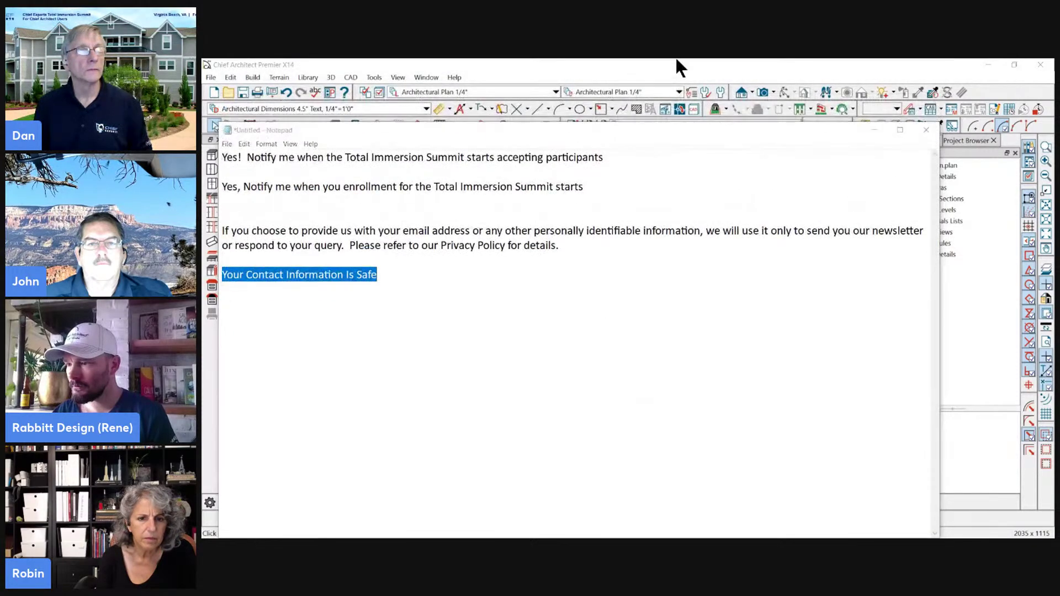
{"action": "left_click_drag", "start_coordinate": [671, 64], "coordinate": [1054, 171]}
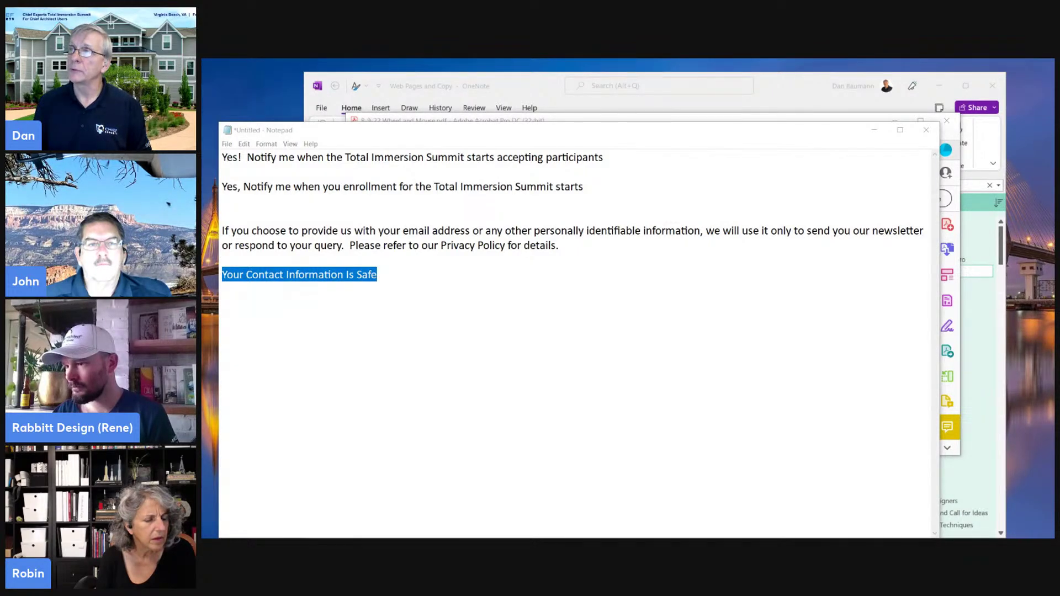
{"action": "left_click_drag", "start_coordinate": [1054, 83], "coordinate": [772, 88]}
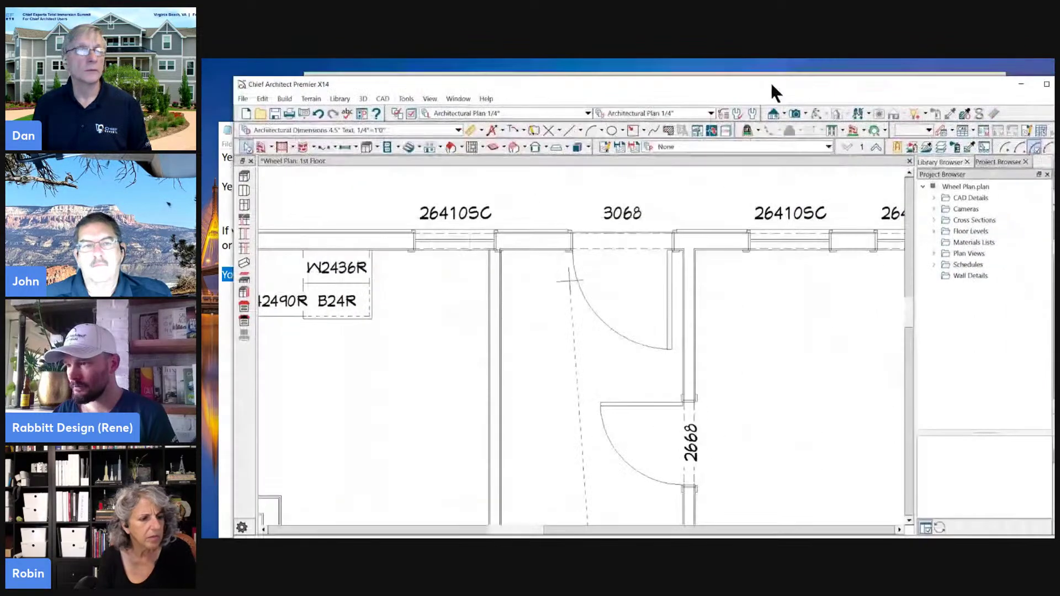
{"action": "double_click", "coordinate": [772, 86]}
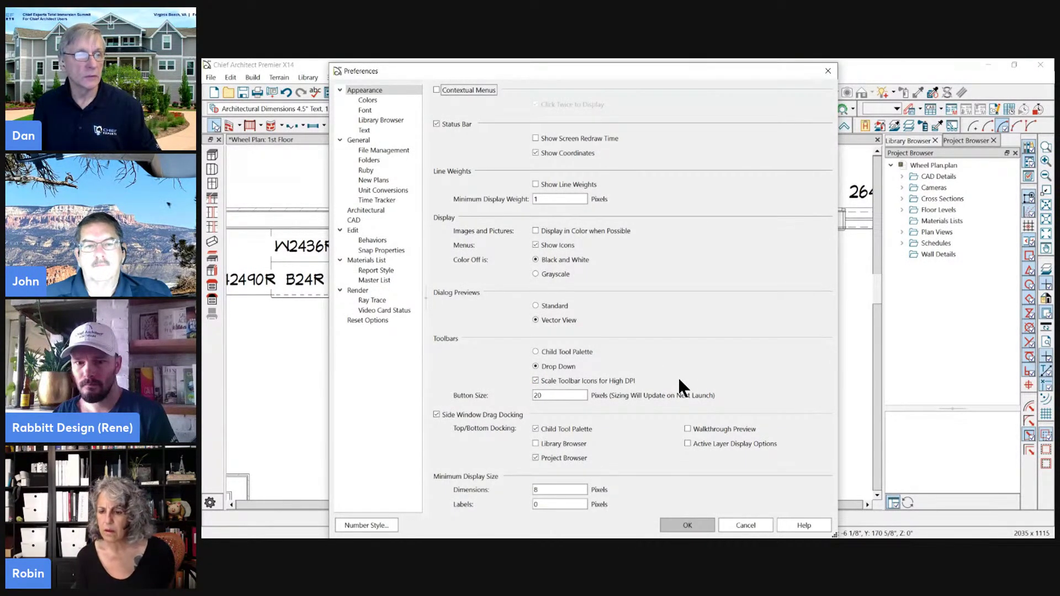
- Examine the toolbar Button Size setting in the Appearance preferences, and leave Preferences without saving
{"action": "double_click", "coordinate": [539, 395]}
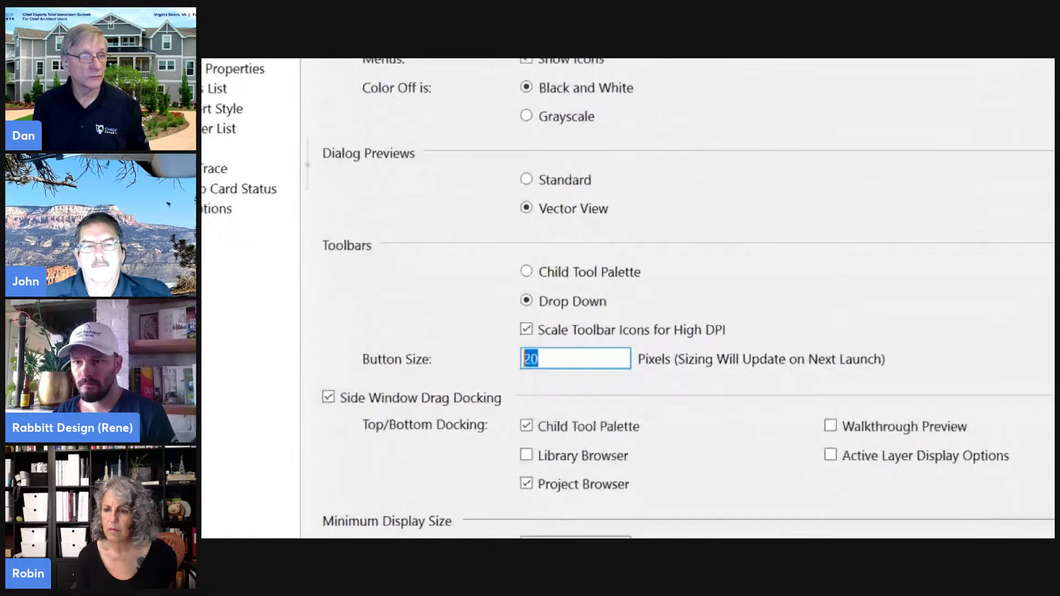
{"action": "left_click_drag", "start_coordinate": [504, 336], "coordinate": [554, 389], "text": "ctrl"}
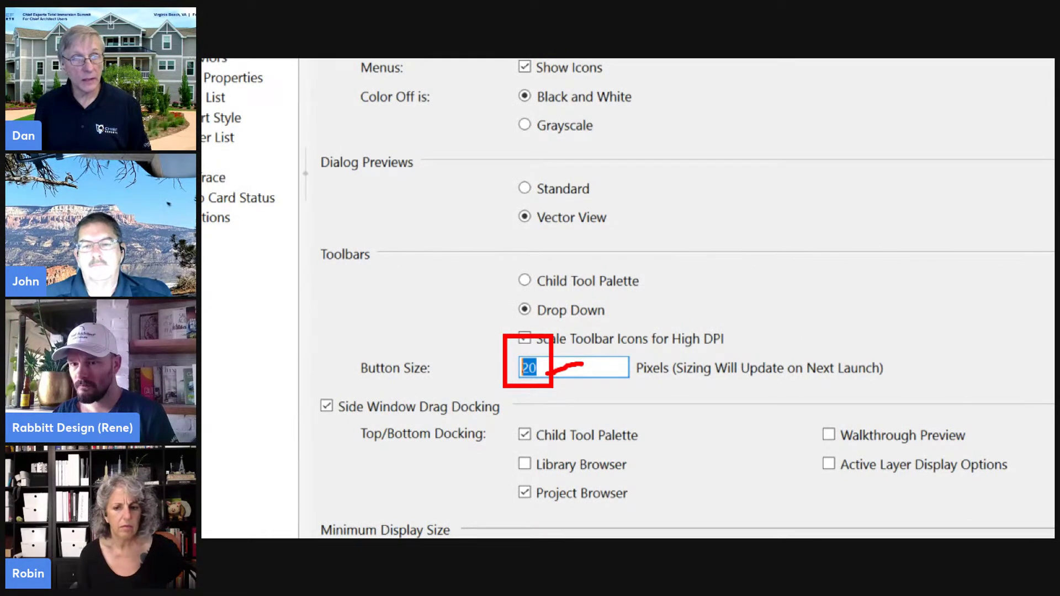
{"action": "left_click", "coordinate": [579, 368]}
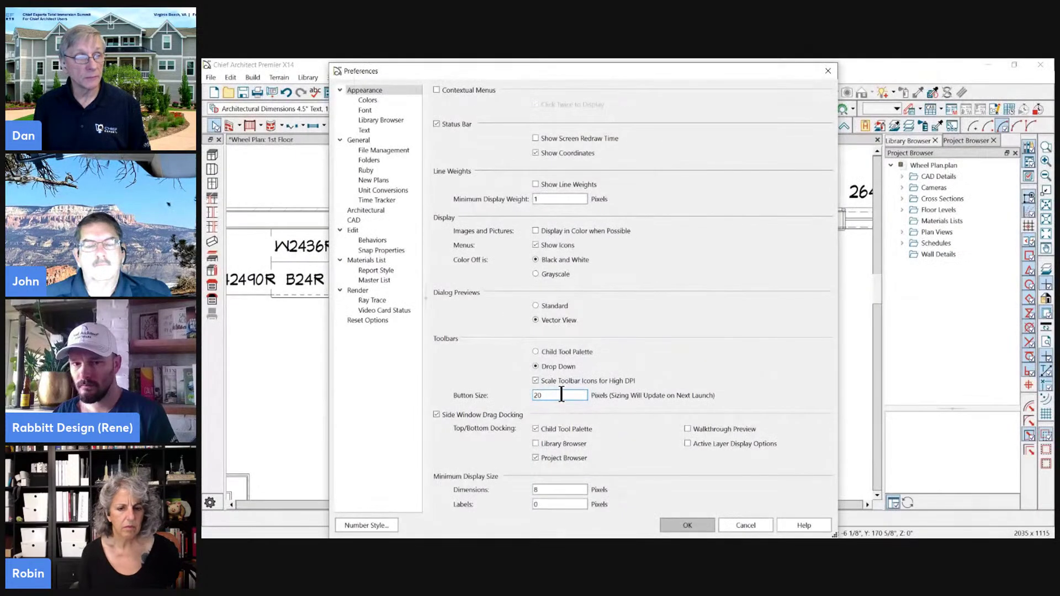
{"action": "double_click", "coordinate": [561, 394]}
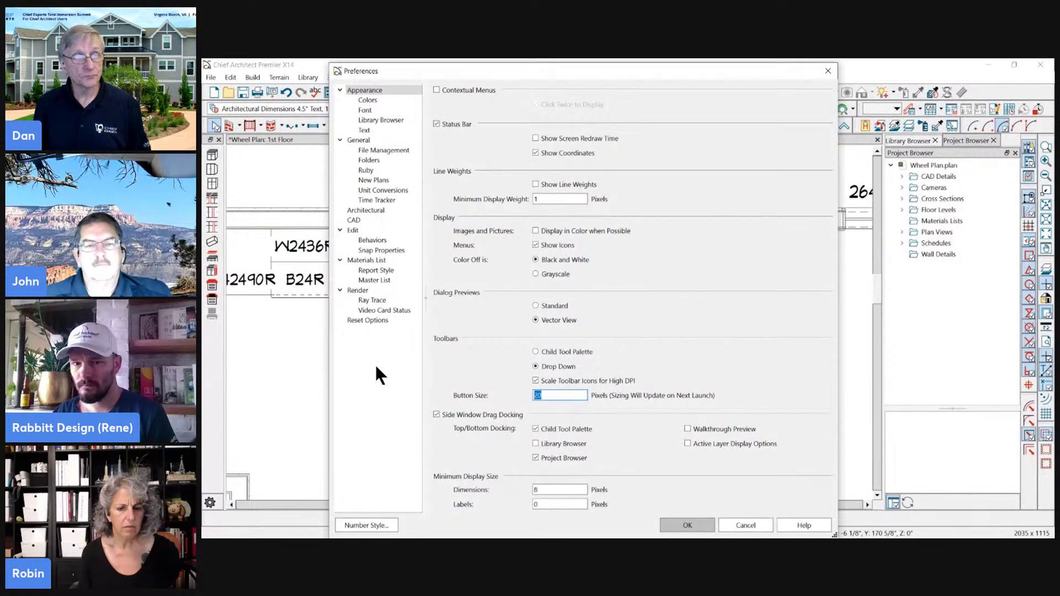
{"action": "left_click", "coordinate": [743, 526]}
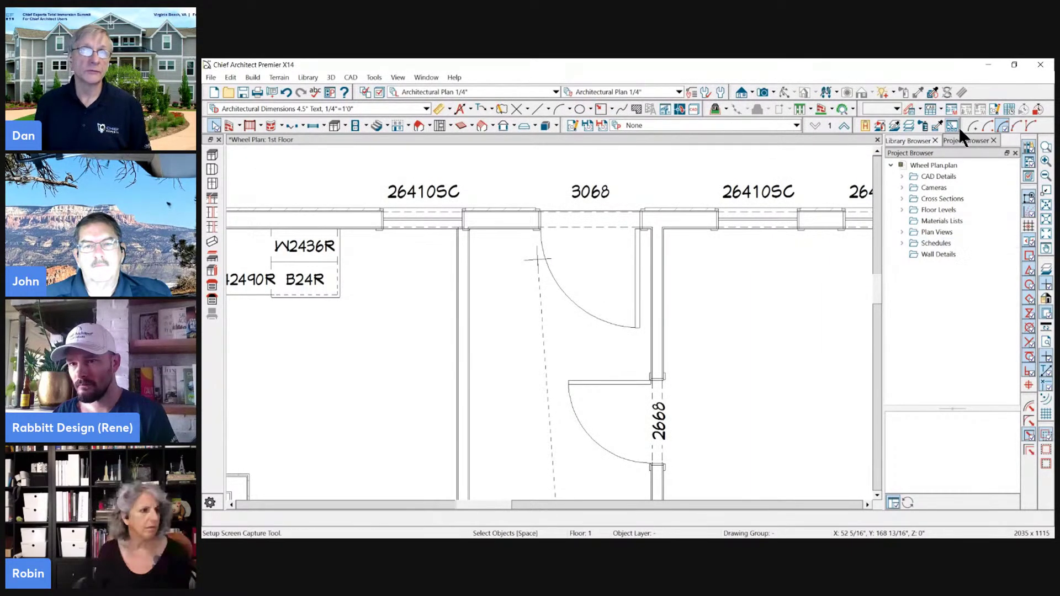
- Restore the program window and maximize it again, and reopen Preferences and reposition its dialog over the plan
{"action": "left_click", "coordinate": [1014, 64]}
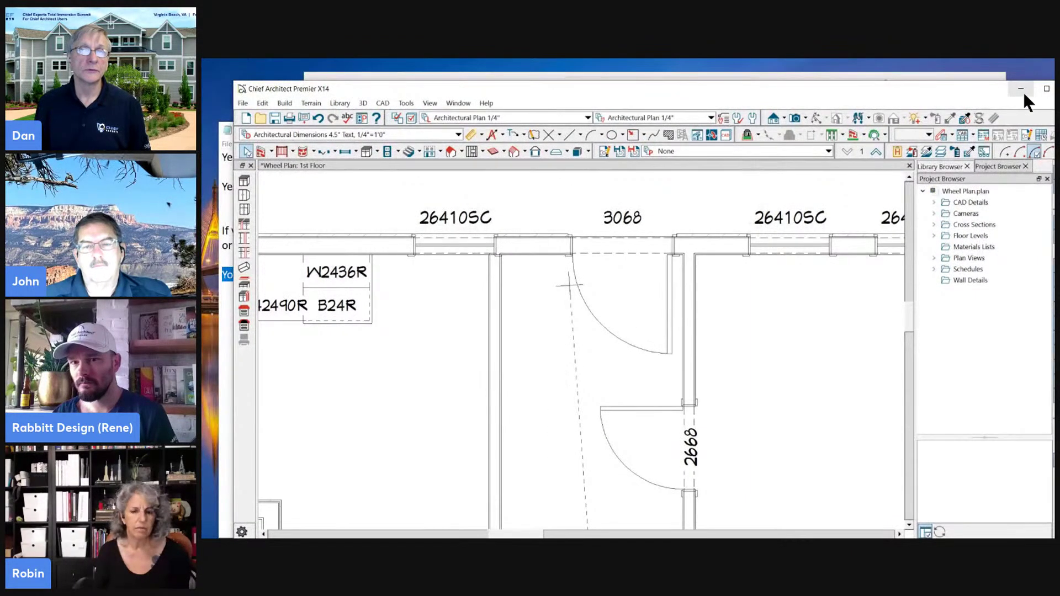
{"action": "left_click", "coordinate": [1046, 88]}
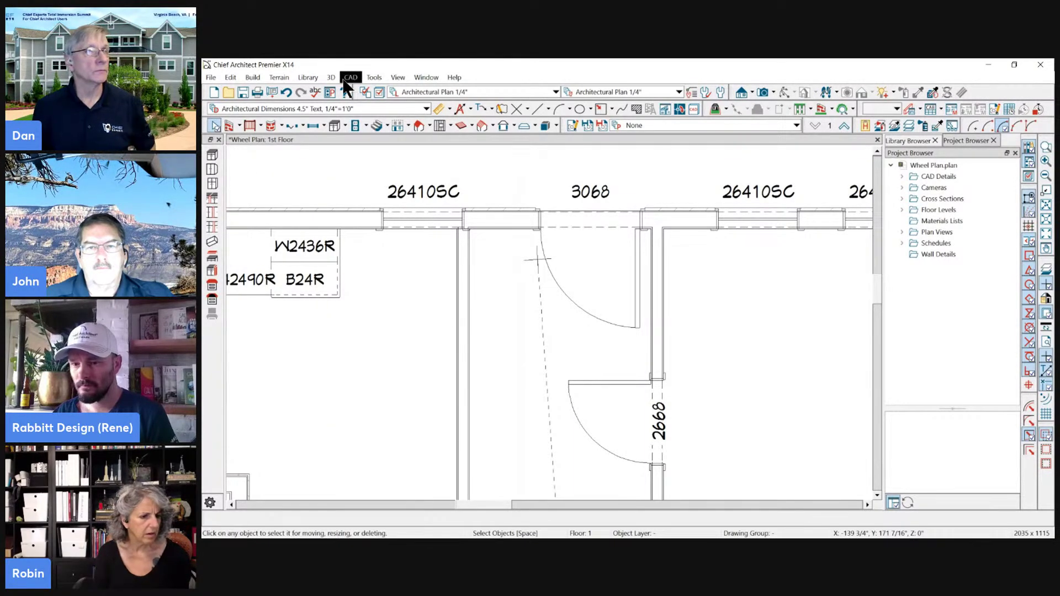
{"action": "left_click", "coordinate": [815, 113]}
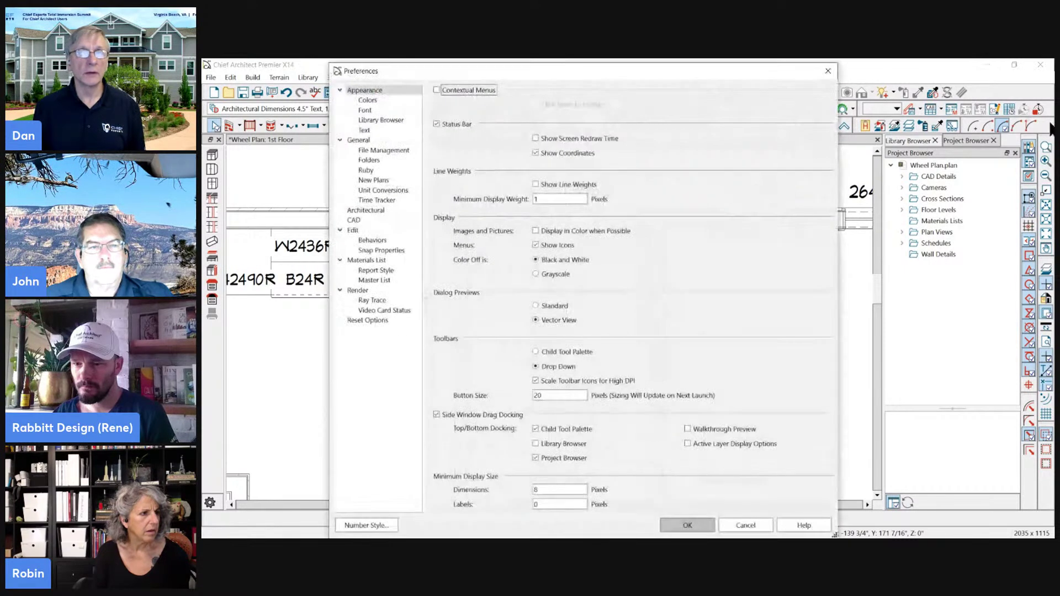
{"action": "left_click_drag", "start_coordinate": [605, 70], "coordinate": [622, 58]}
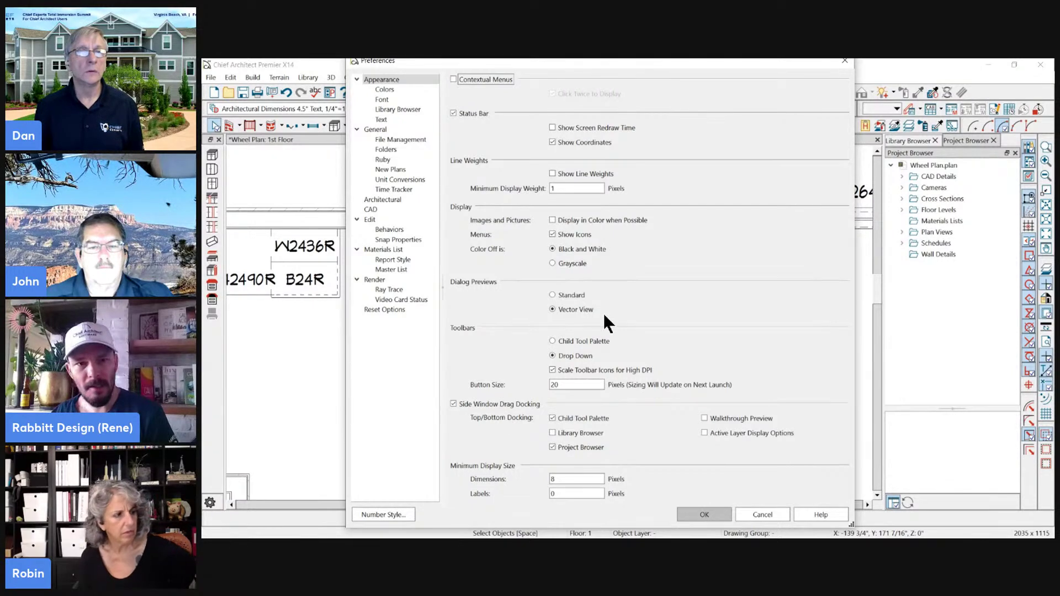
{"action": "left_click_drag", "start_coordinate": [850, 60], "coordinate": [845, 81]}
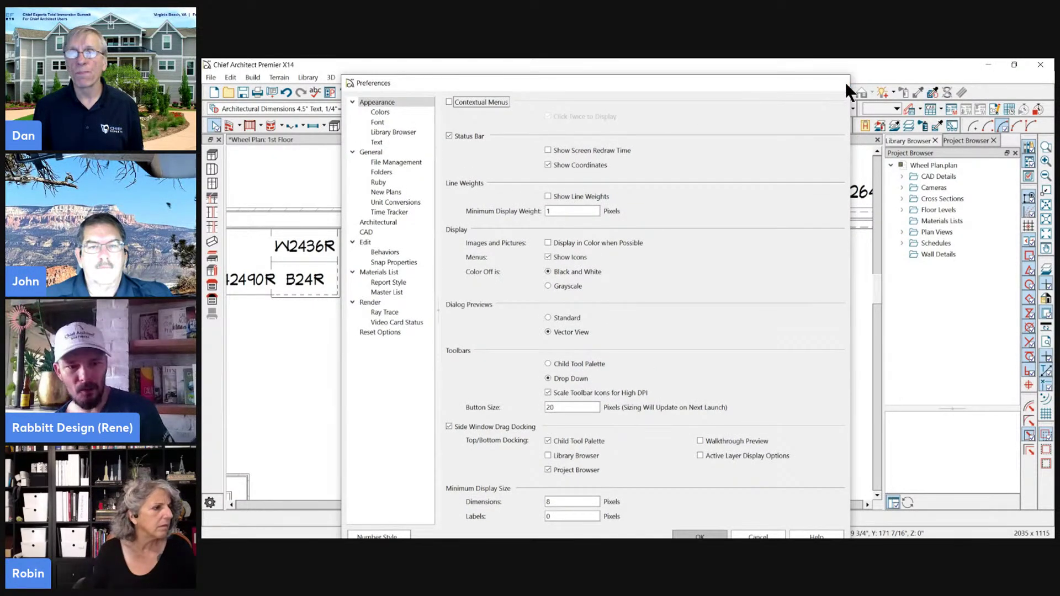
{"action": "left_click", "coordinate": [844, 82]}
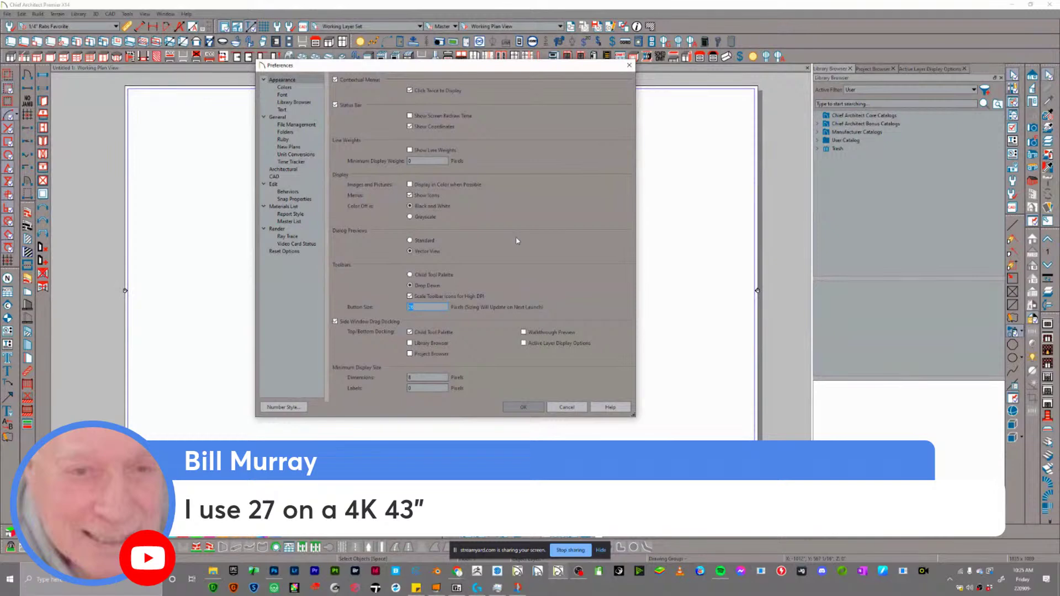
- Move the Preferences dialog lower on the second shared Chief Architect screen, and close it
{"action": "left_click_drag", "start_coordinate": [514, 67], "coordinate": [512, 115]}
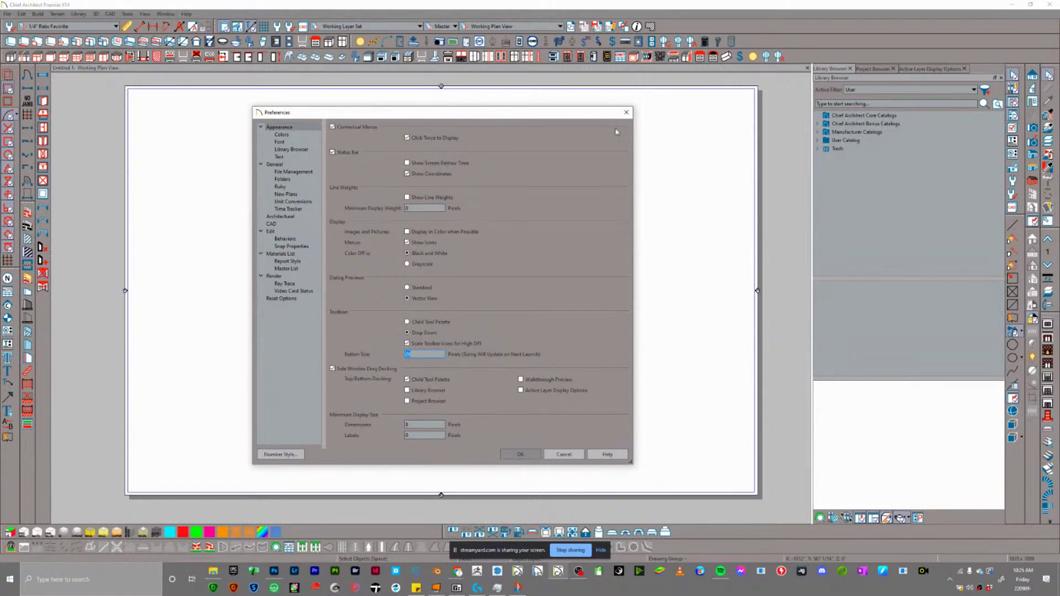
{"action": "left_click", "coordinate": [626, 112]}
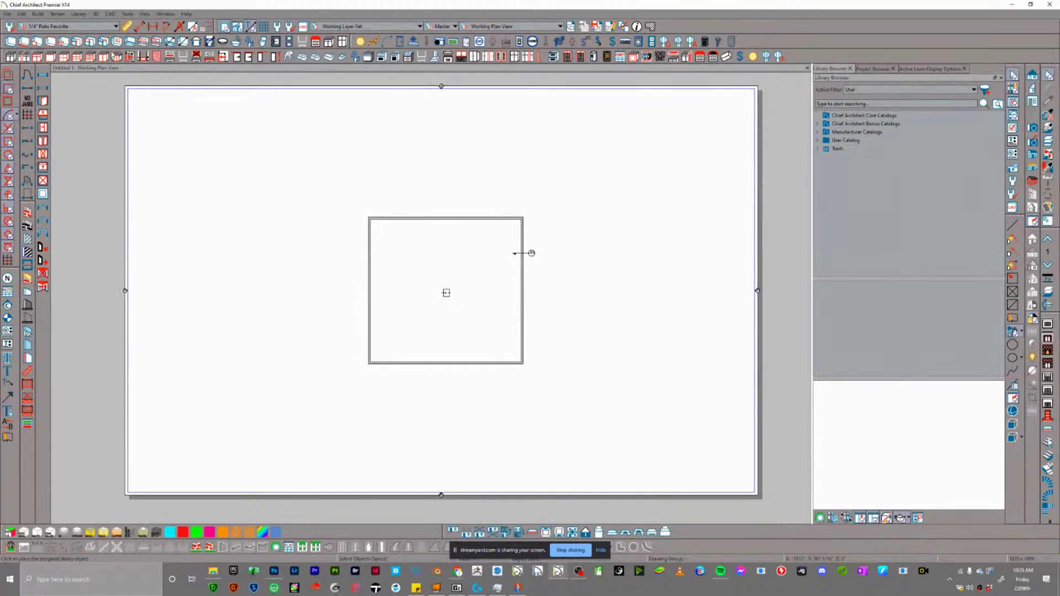
- Undock the KITCHEN toolbar to float over the plan, and dock it back in its original row
{"action": "right_click", "coordinate": [809, 48]}
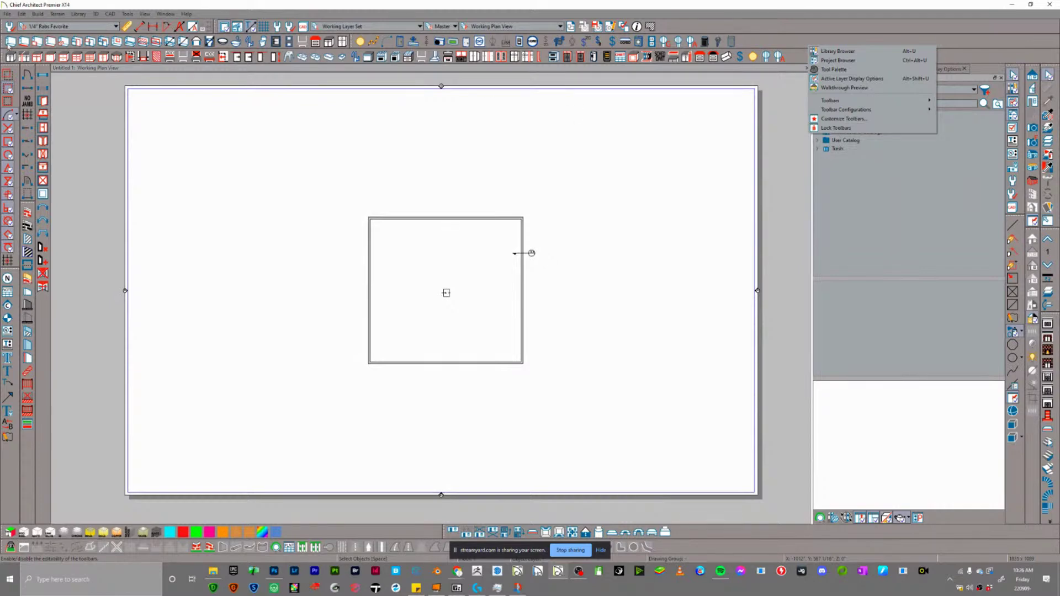
{"action": "left_click", "coordinate": [5, 58]}
{"action": "left_click_drag", "start_coordinate": [4, 57], "coordinate": [611, 107]}
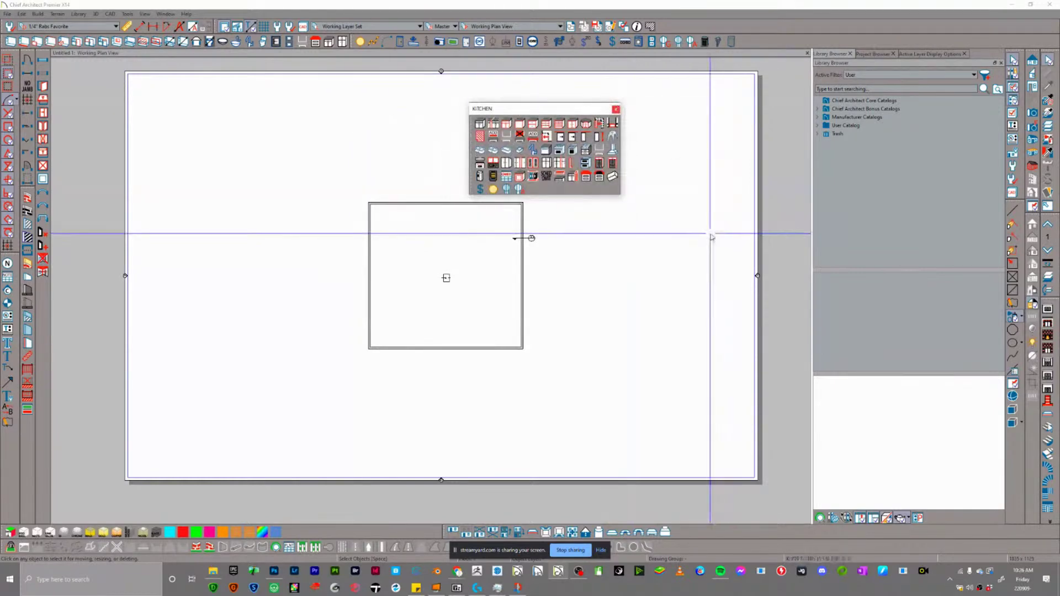
{"action": "left_click_drag", "start_coordinate": [539, 111], "coordinate": [70, 58]}
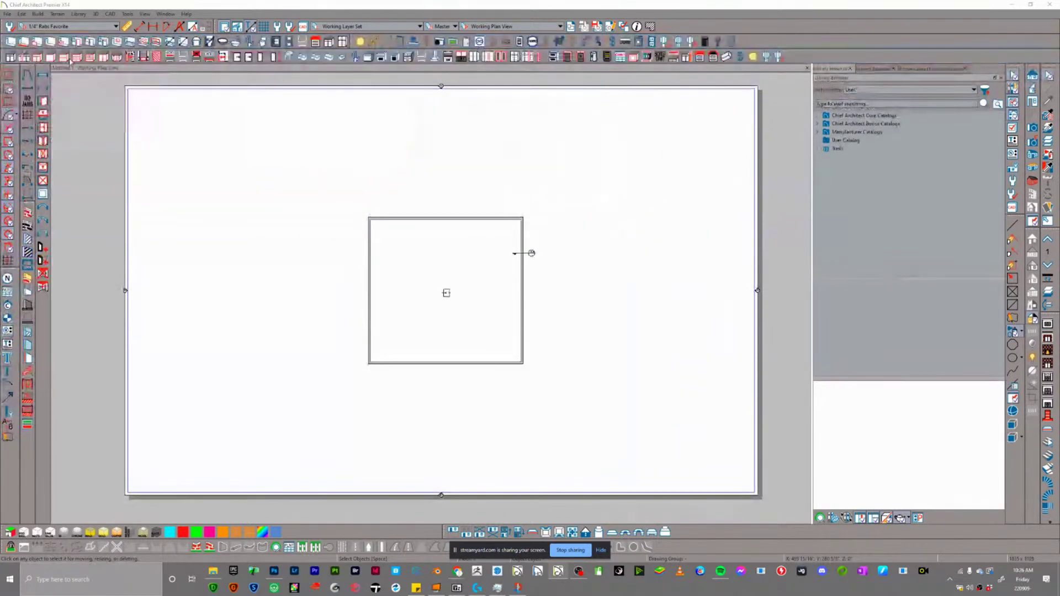
- Show the FRAMING toolbar and undock it to float over the plan
{"action": "right_click", "coordinate": [788, 41]}
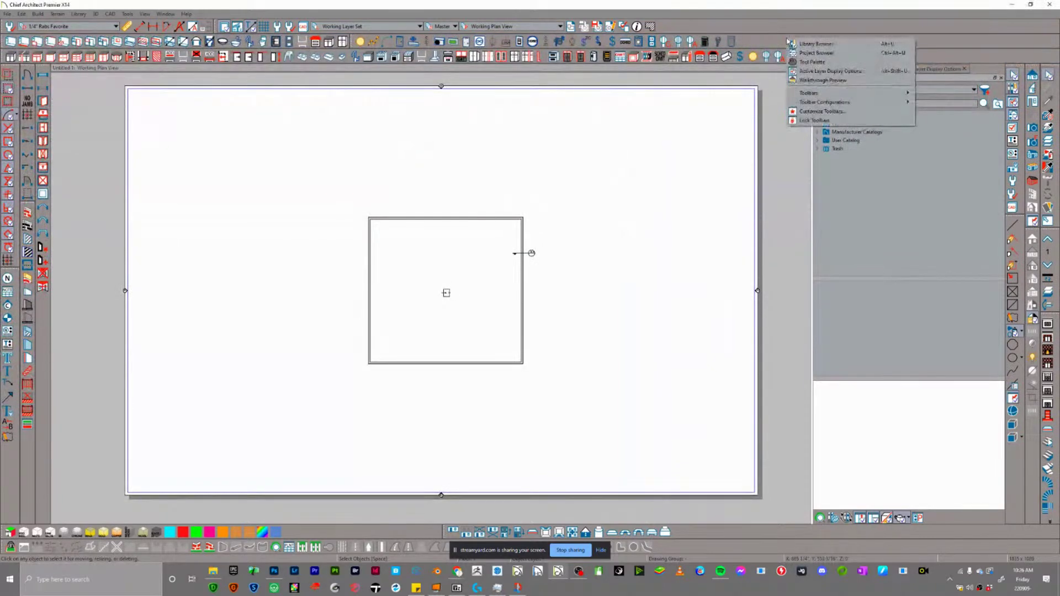
{"action": "mouse_move", "coordinate": [809, 92]}
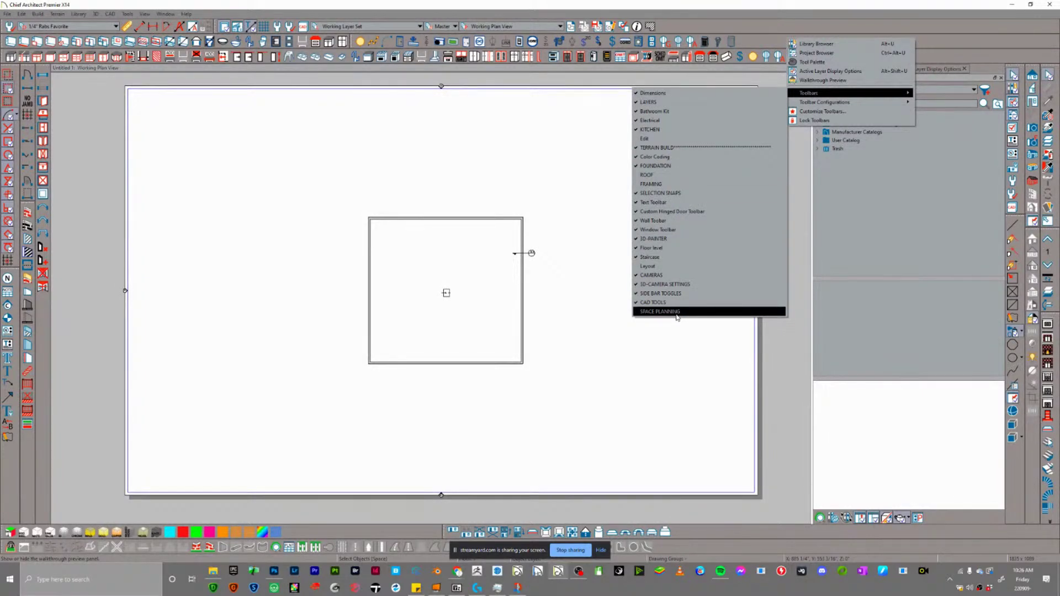
{"action": "left_click", "coordinate": [657, 185]}
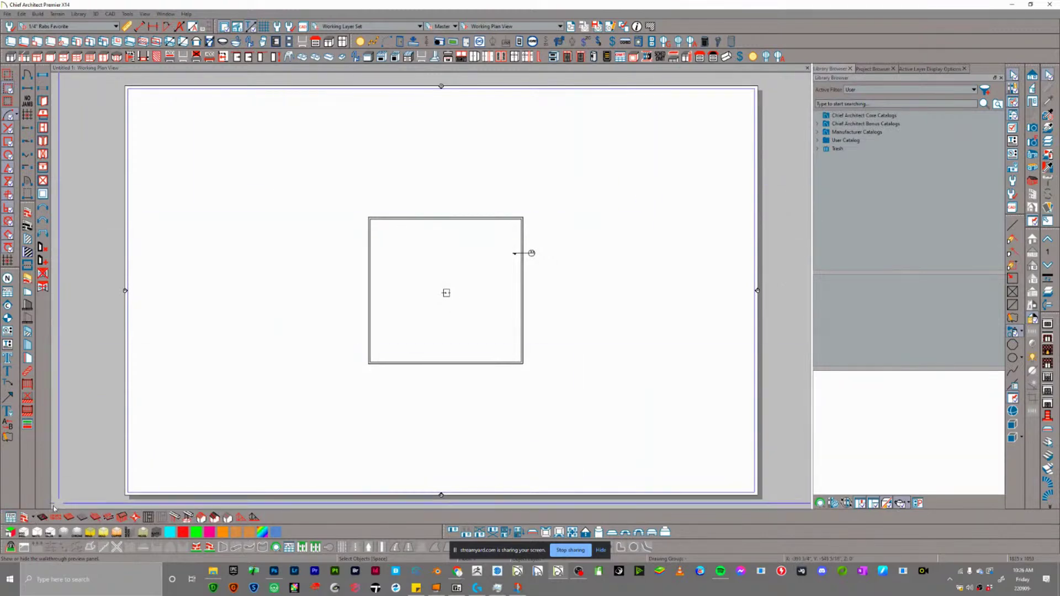
{"action": "left_click_drag", "start_coordinate": [2, 515], "coordinate": [225, 265]}
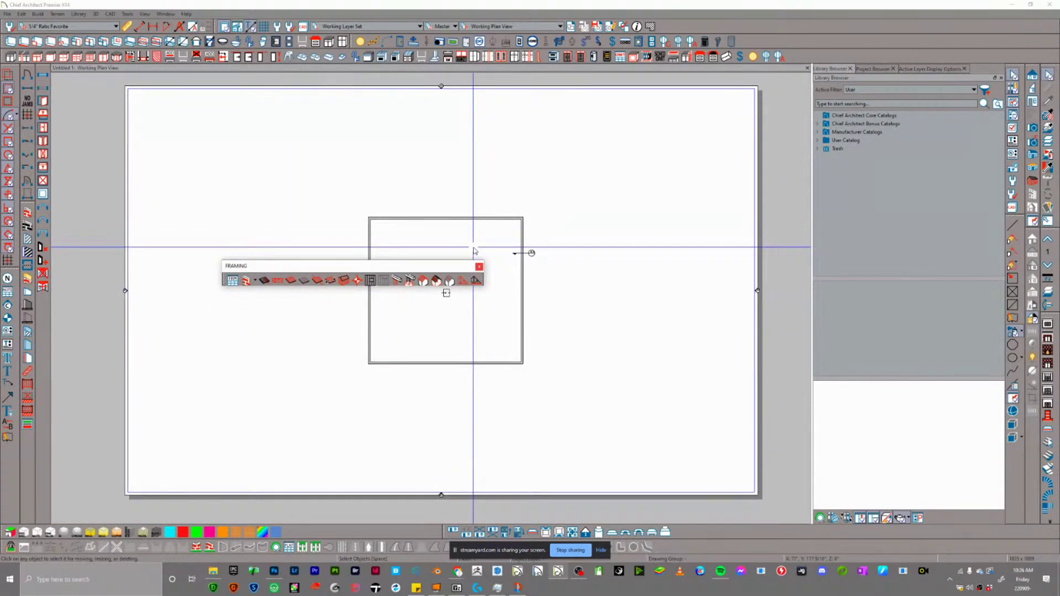
- Hide the floating FRAMING toolbar again
{"action": "right_click", "coordinate": [766, 38]}
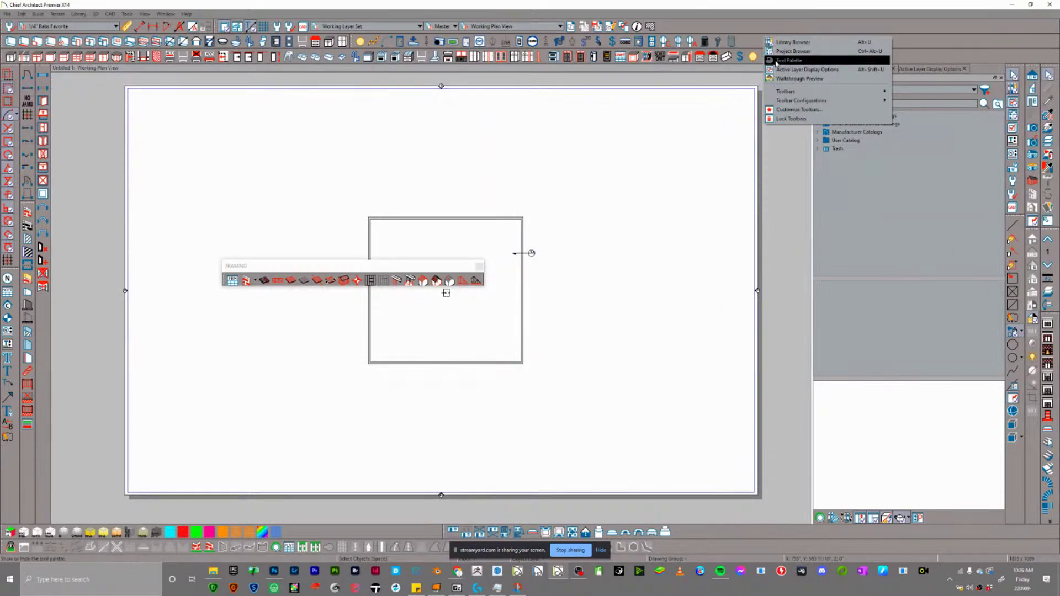
{"action": "mouse_move", "coordinate": [788, 103]}
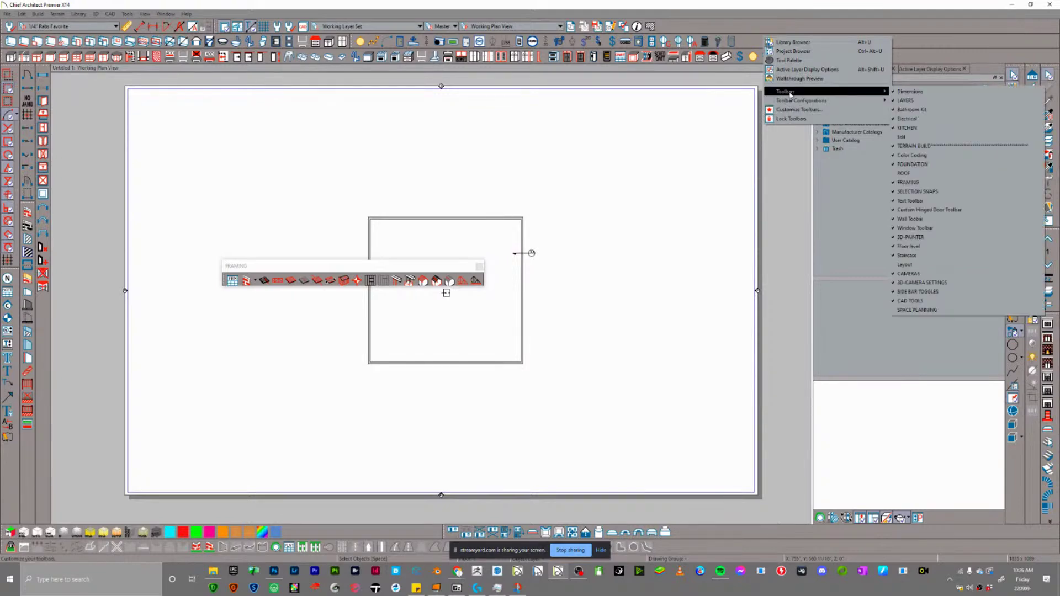
{"action": "left_click", "coordinate": [927, 183]}
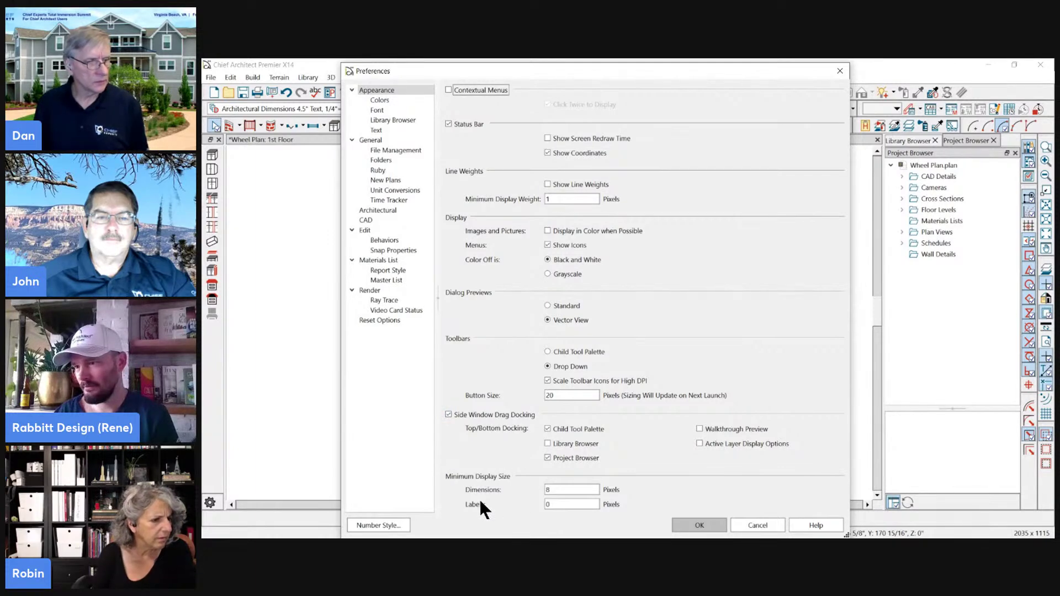
- Set the minimum display size for dimensions to 8 pixels in the Appearance preferences, and accept the settings
{"action": "double_click", "coordinate": [560, 491]}
{"action": "type", "text": "4"}
{"action": "key", "text": "Tab"}
{"action": "key", "text": "shift+Tab"}
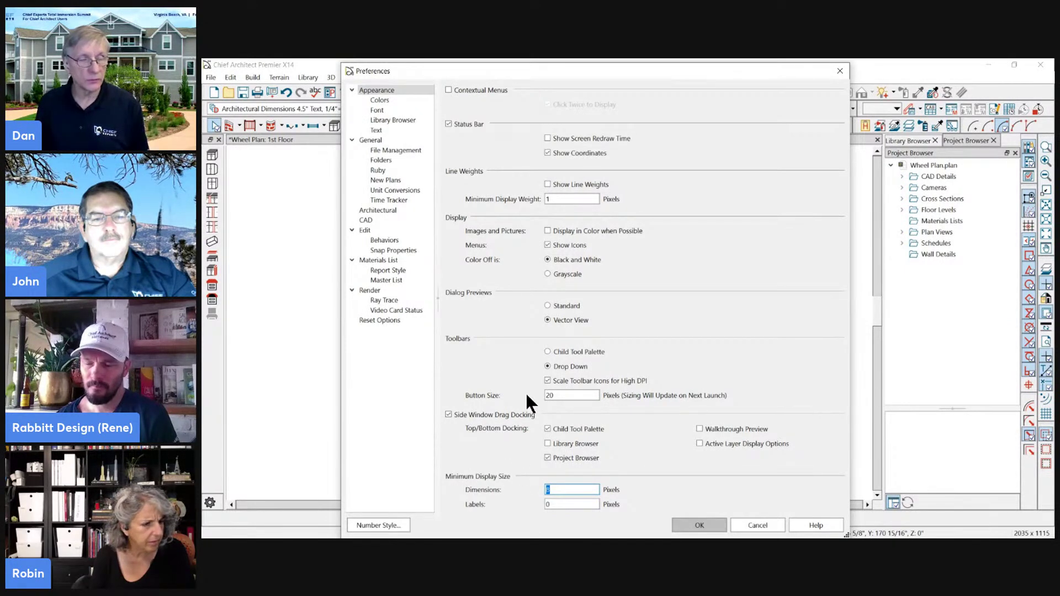
{"action": "type", "text": "8"}
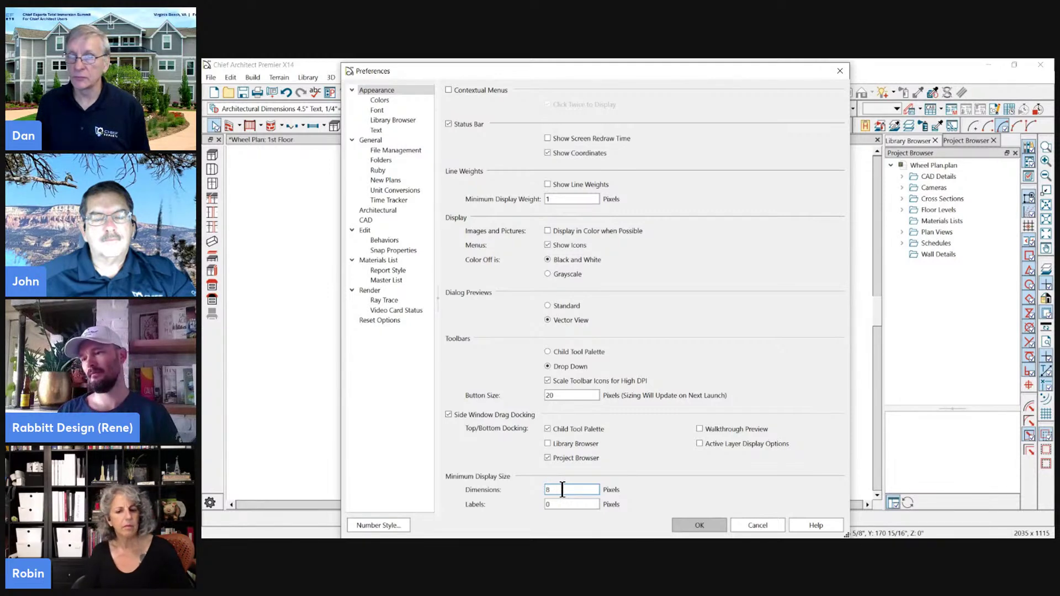
{"action": "left_click", "coordinate": [717, 527]}
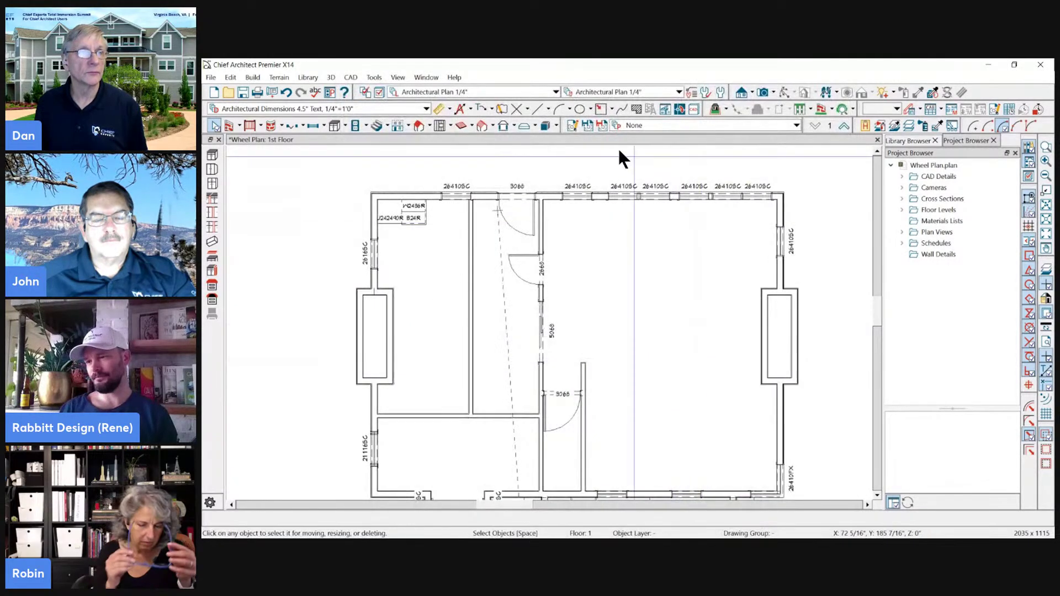
- Examine how the dimensions and labels of the Wheel Plan display when the plan is viewed from farther out
{"action": "left_click", "coordinate": [459, 108]}
{"action": "scroll", "coordinate": [667, 158], "scroll_direction": "up", "scroll_amount": 2}
{"action": "scroll", "coordinate": [667, 157], "scroll_direction": "down", "scroll_amount": 5}
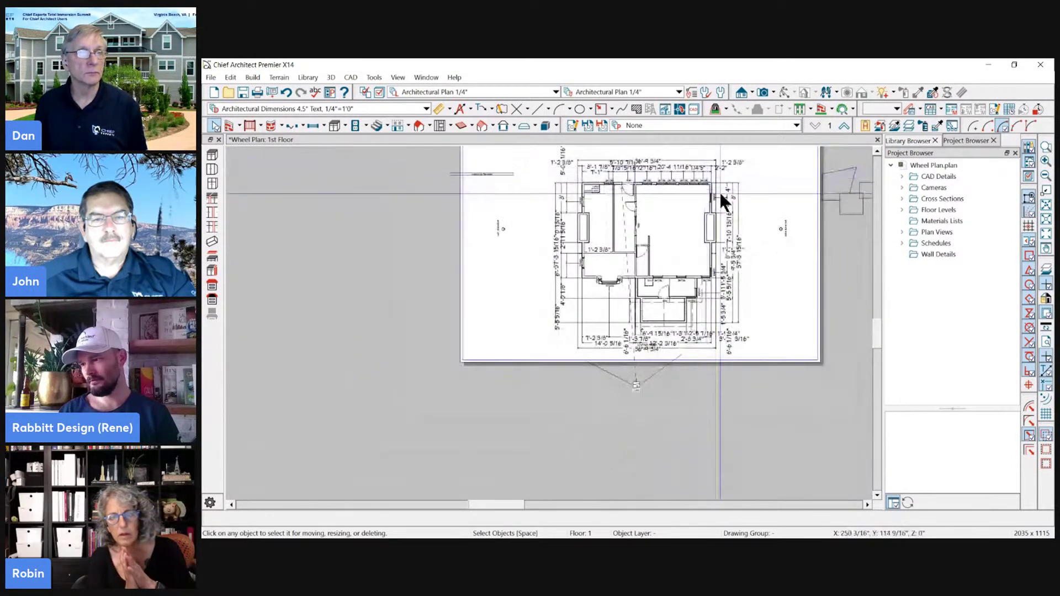
- Lower the minimum display size for dimensions in the Appearance preferences, and accept the settings
{"action": "scroll", "coordinate": [759, 209], "scroll_direction": "down", "scroll_amount": 5}
{"action": "scroll", "coordinate": [770, 207], "scroll_direction": "down", "scroll_amount": 1}
{"action": "scroll", "coordinate": [761, 196], "scroll_direction": "up", "scroll_amount": 5}
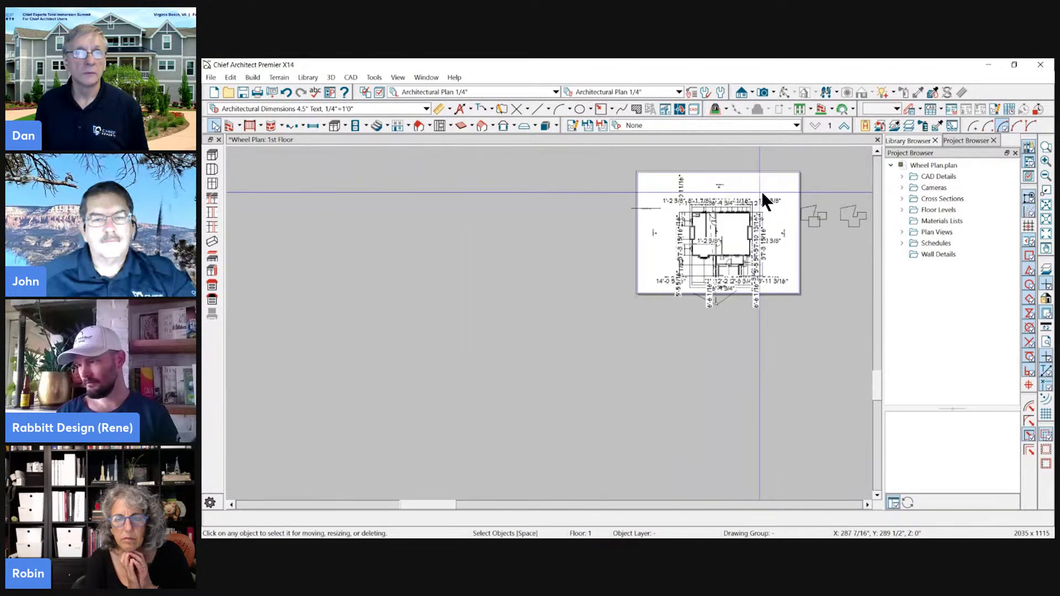
{"action": "scroll", "coordinate": [664, 232], "scroll_direction": "up", "scroll_amount": 4}
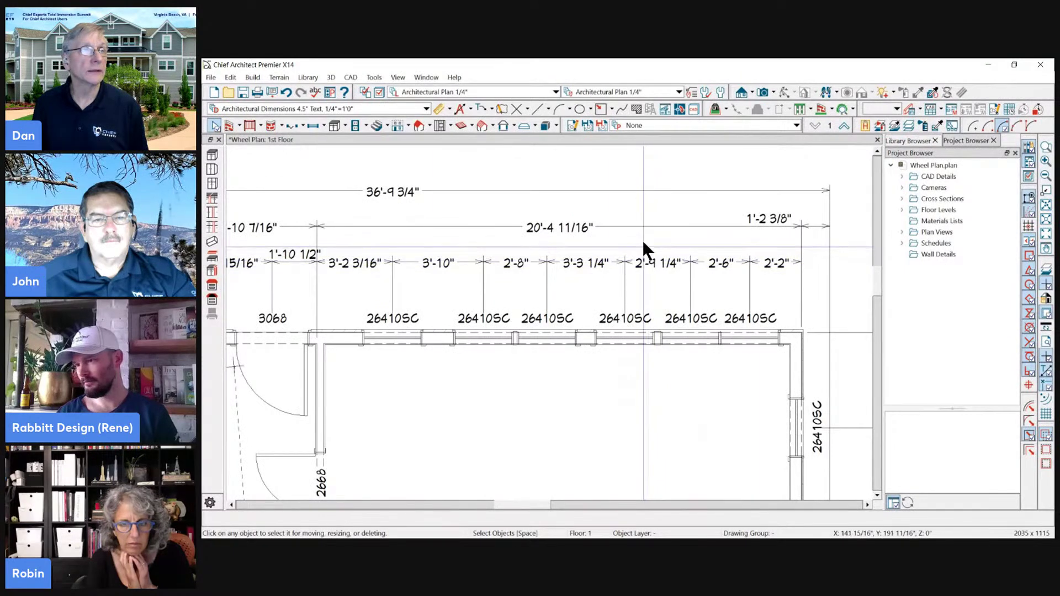
{"action": "left_click", "coordinate": [342, 92]}
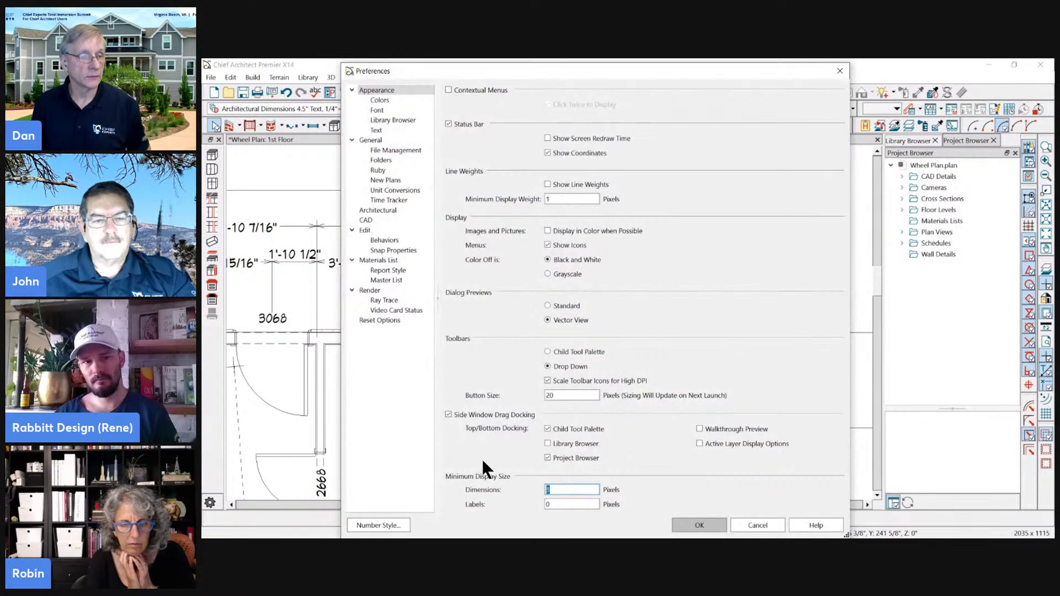
{"action": "left_click", "coordinate": [700, 525]}
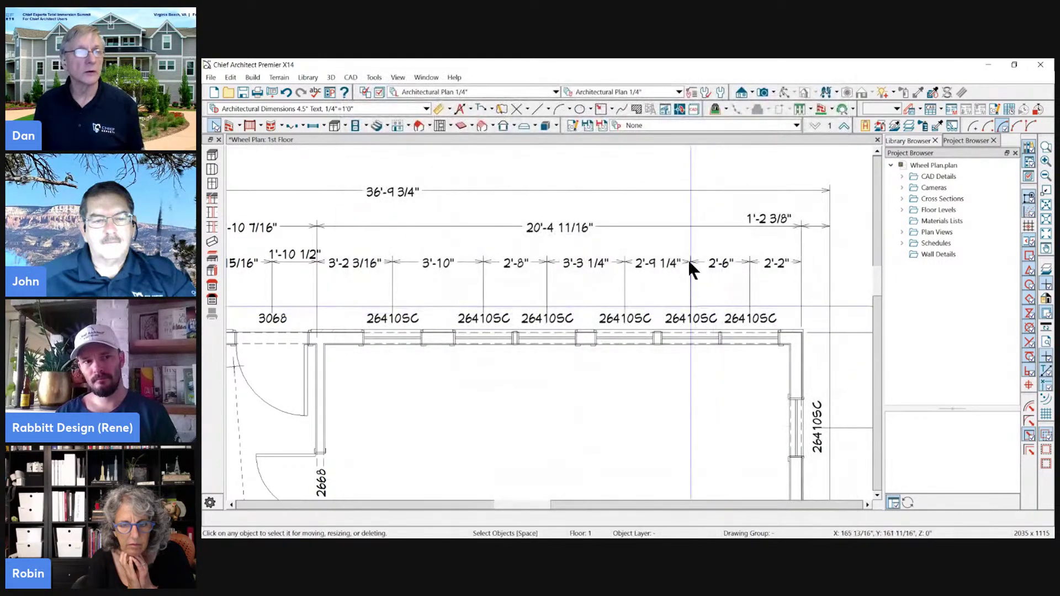
- Examine how the Wheel Plan's dimensions and window labels display when the plan is viewed from far away and close up
{"action": "scroll", "coordinate": [694, 250], "scroll_direction": "down", "scroll_amount": 8}
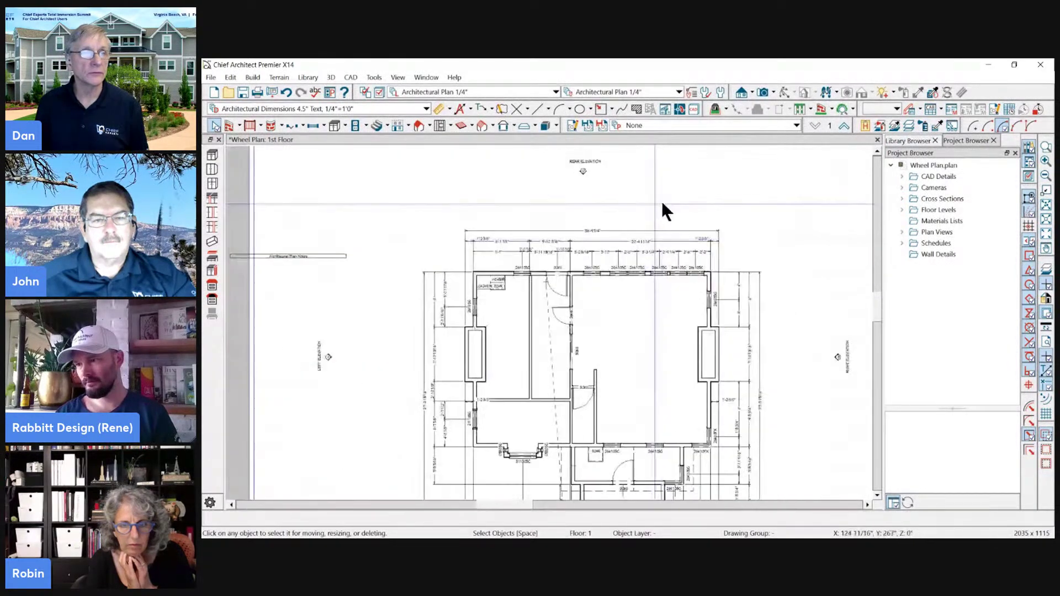
{"action": "scroll", "coordinate": [663, 204], "scroll_direction": "down", "scroll_amount": 5}
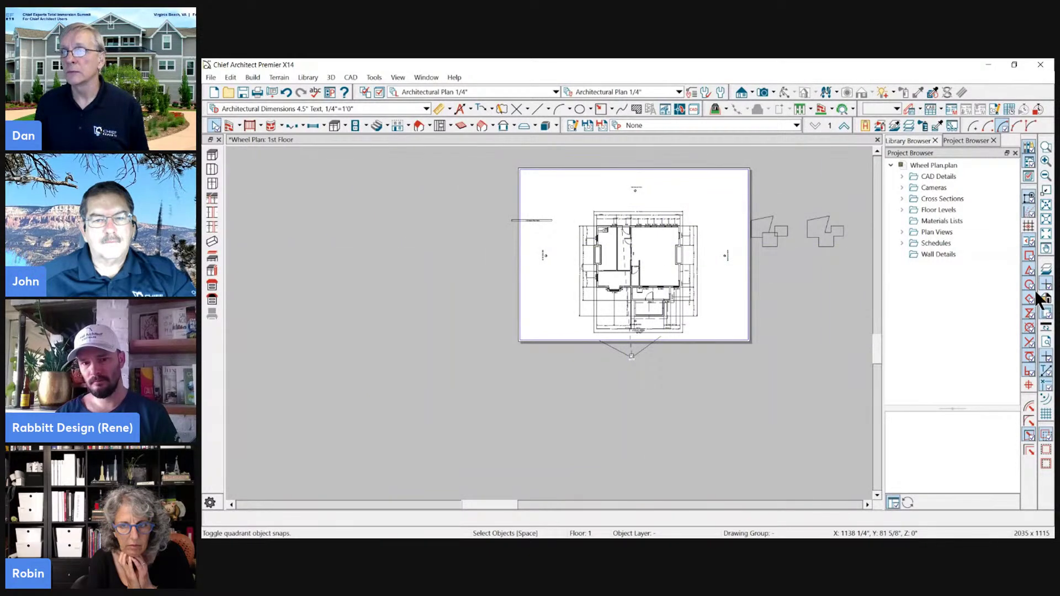
{"action": "left_click", "coordinate": [1047, 276]}
{"action": "left_click", "coordinate": [1047, 276]}
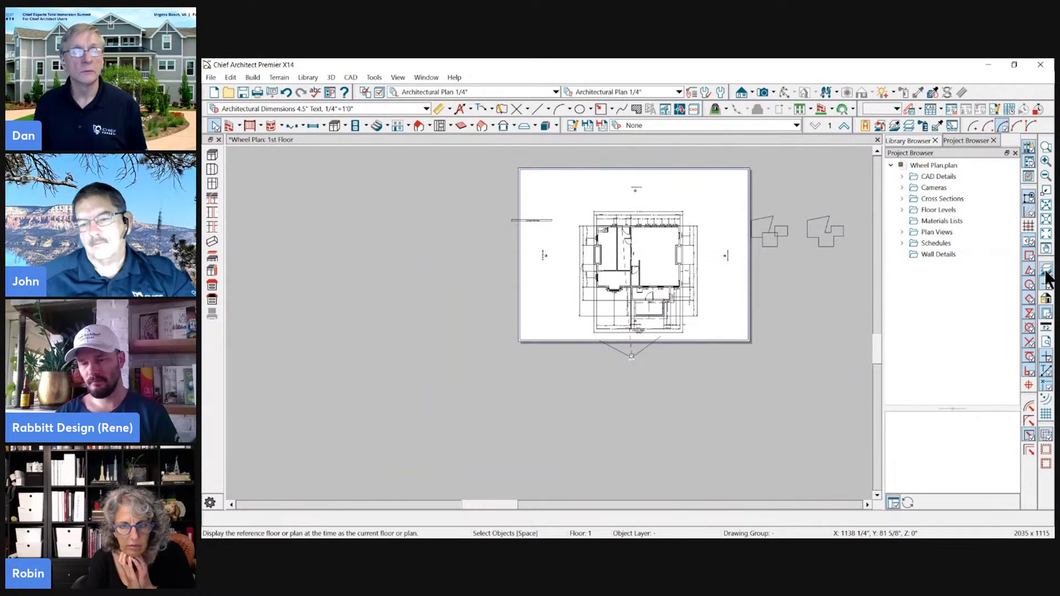
{"action": "left_click", "coordinate": [1046, 314]}
{"action": "scroll", "coordinate": [679, 232], "scroll_direction": "up", "scroll_amount": 6}
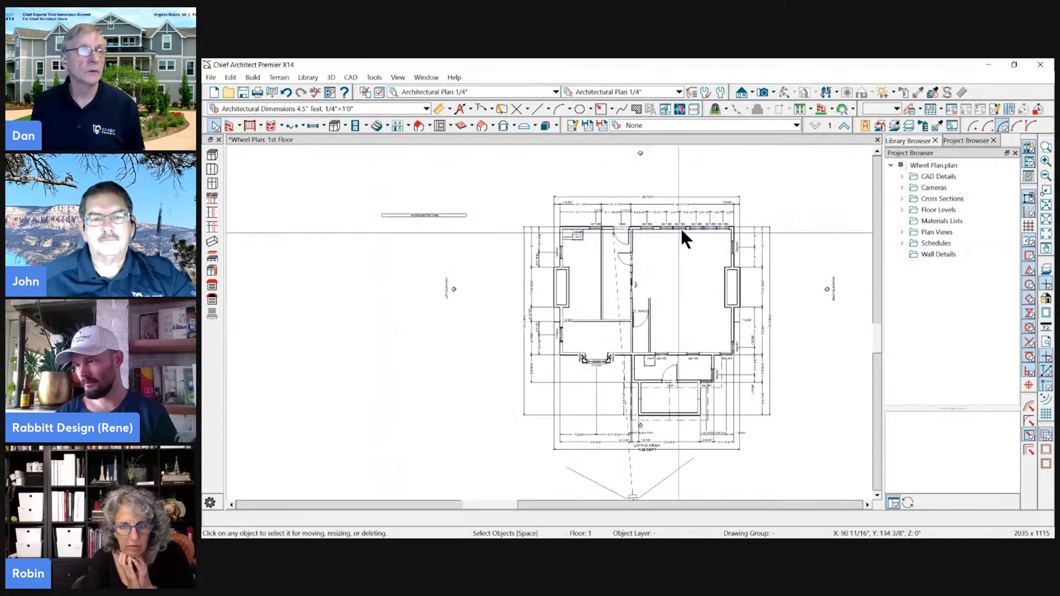
{"action": "scroll", "coordinate": [655, 165], "scroll_direction": "up", "scroll_amount": 3}
{"action": "scroll", "coordinate": [592, 155], "scroll_direction": "up", "scroll_amount": 3}
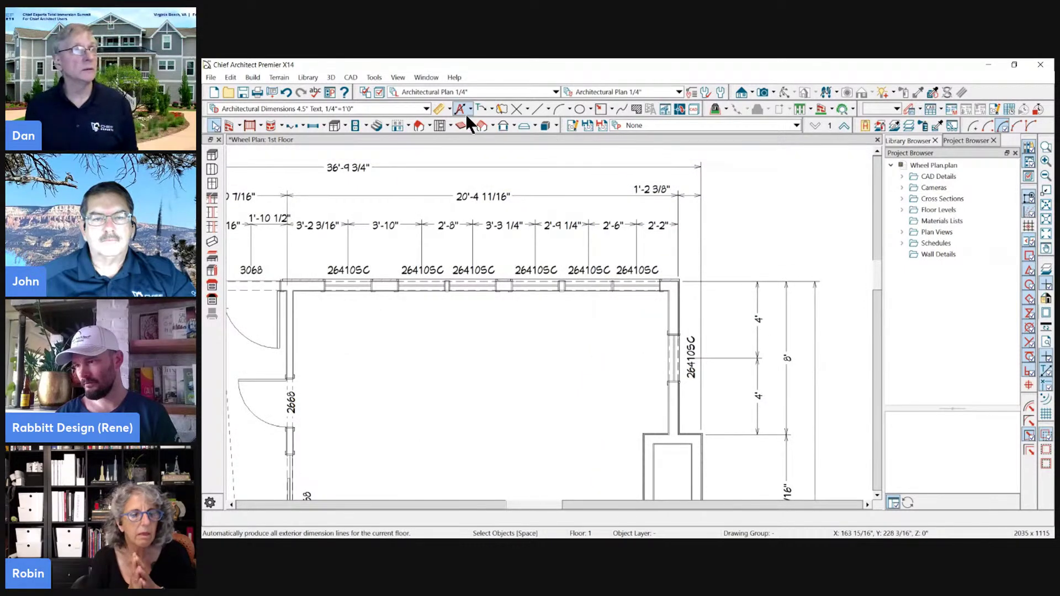
- Set the minimum display size for dimensions to 4 pixels, accept the settings, and check the plan's dimensions at several viewing distances
{"action": "left_click", "coordinate": [326, 95]}
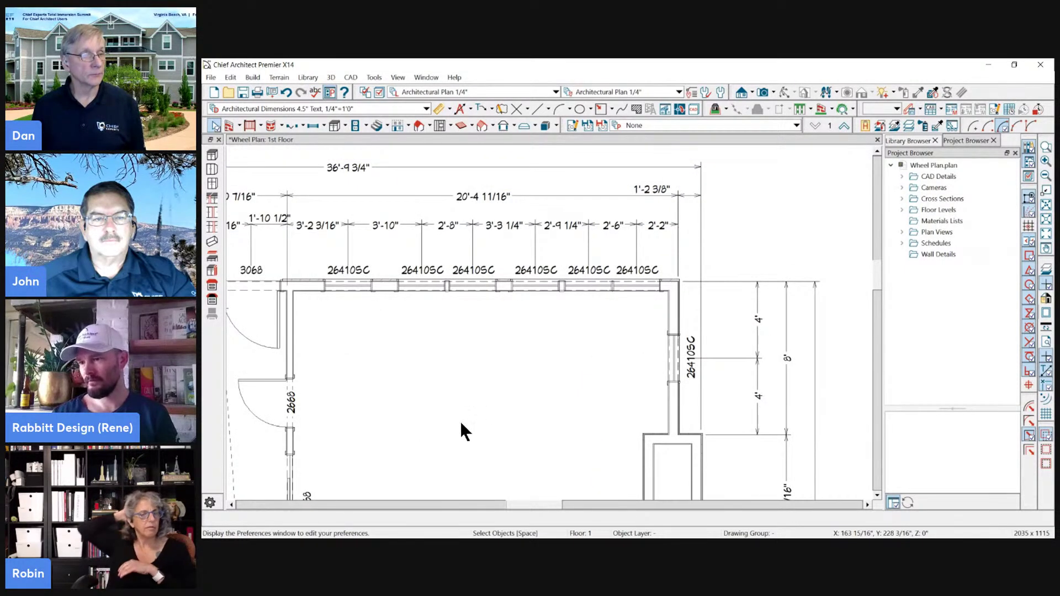
{"action": "type", "text": "4"}
{"action": "left_click", "coordinate": [713, 526]}
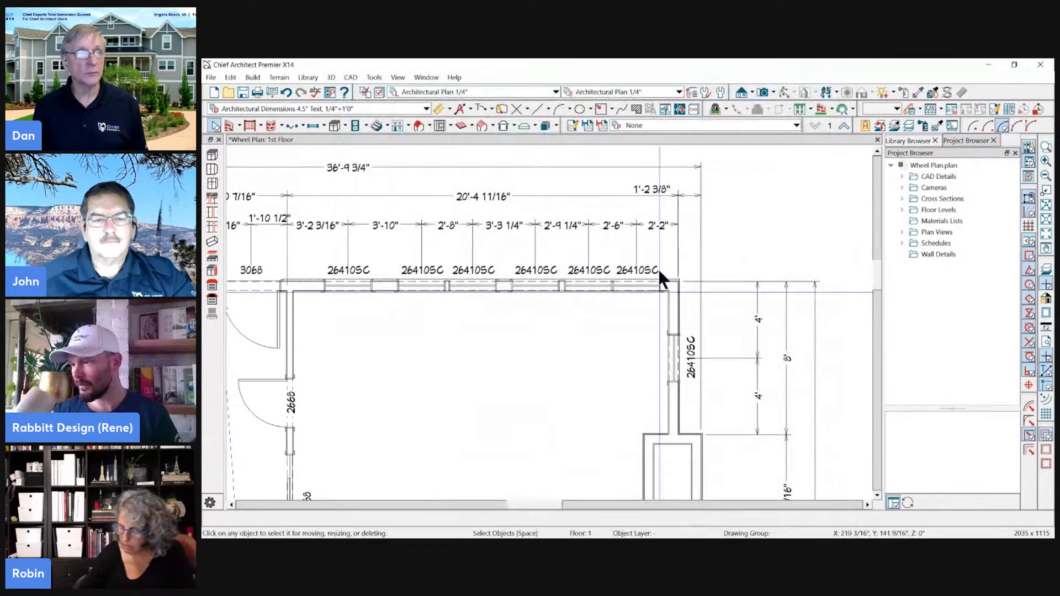
{"action": "scroll", "coordinate": [675, 183], "scroll_direction": "down", "scroll_amount": 5}
{"action": "scroll", "coordinate": [673, 187], "scroll_direction": "up", "scroll_amount": 3}
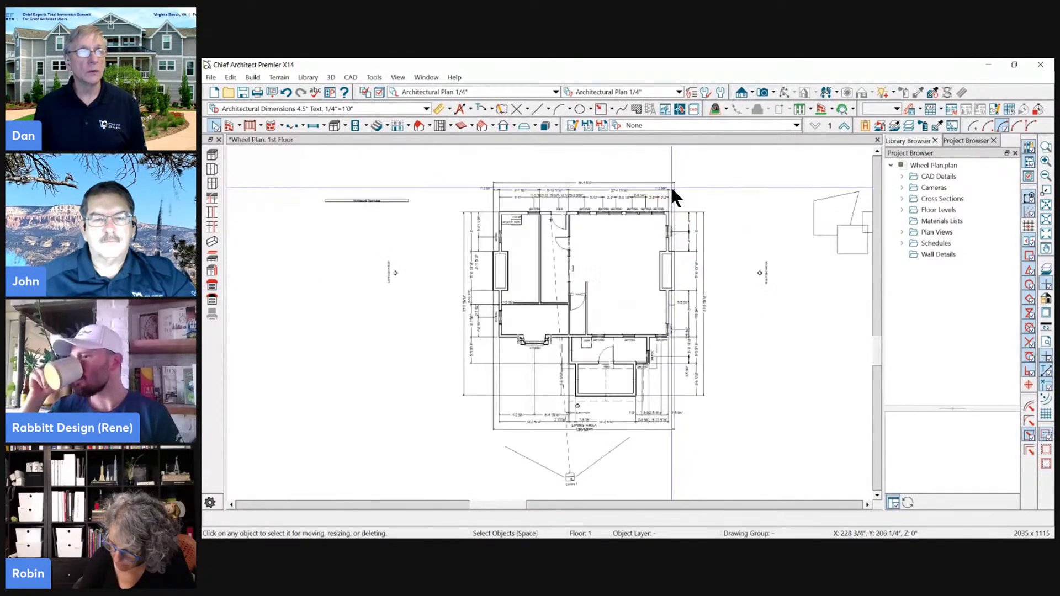
{"action": "scroll", "coordinate": [670, 186], "scroll_direction": "down", "scroll_amount": 3}
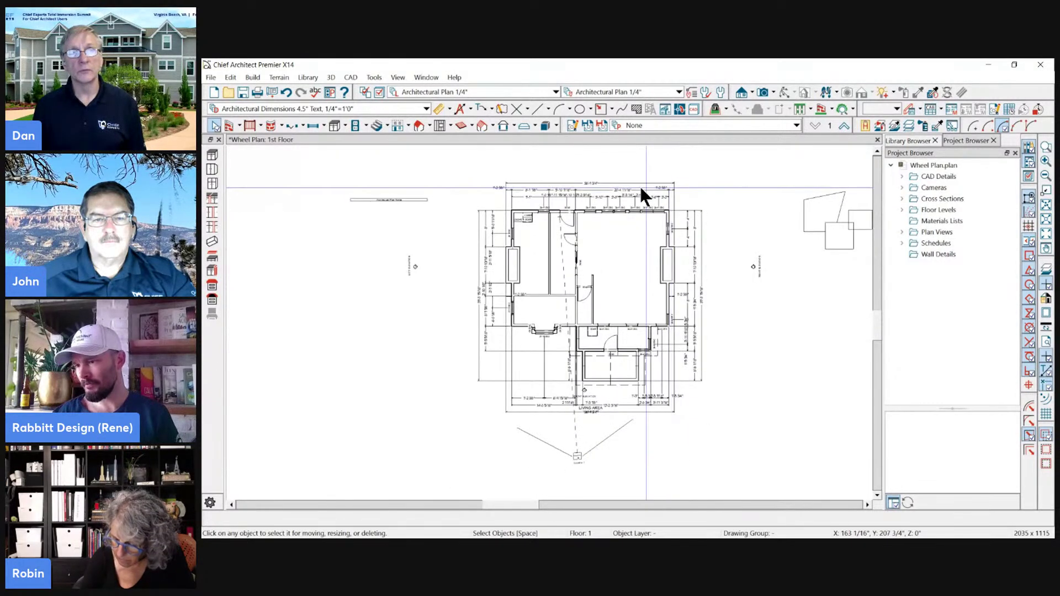
{"action": "scroll", "coordinate": [605, 181], "scroll_direction": "up", "scroll_amount": 6}
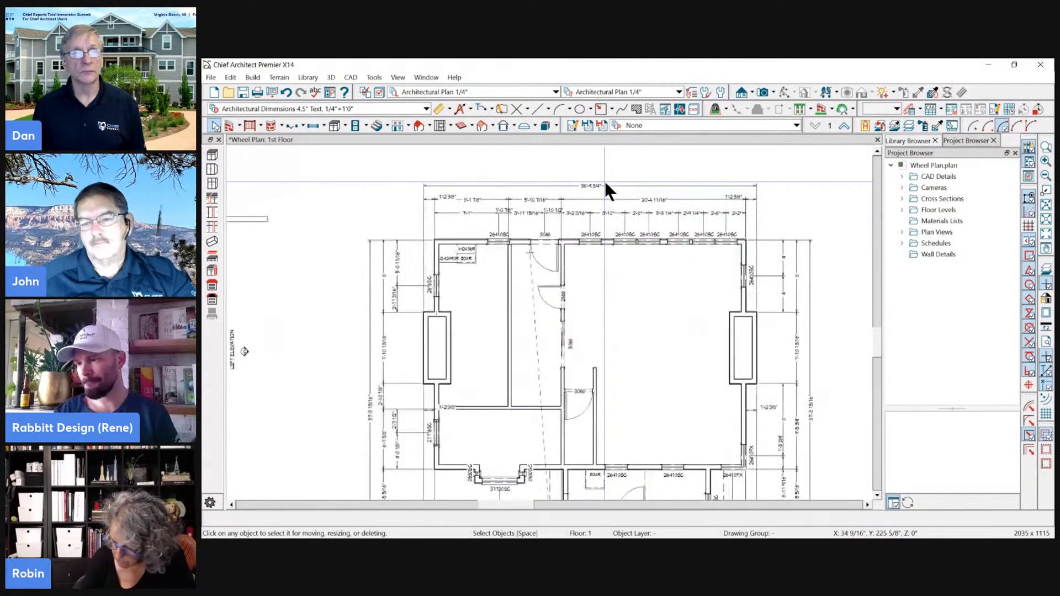
{"action": "scroll", "coordinate": [455, 171], "scroll_direction": "down", "scroll_amount": 2}
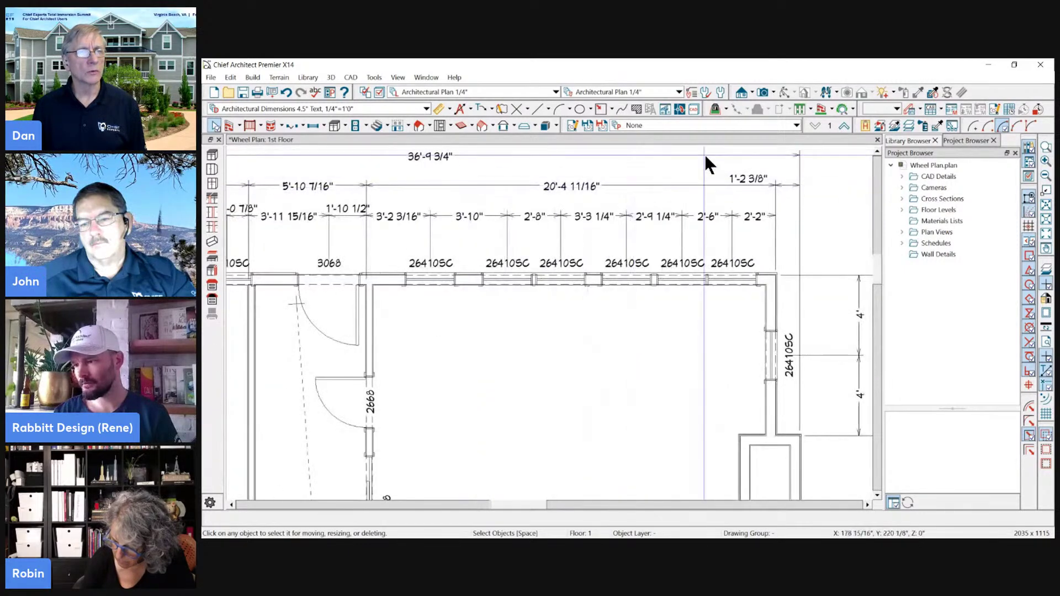
{"action": "scroll", "coordinate": [704, 155], "scroll_direction": "up", "scroll_amount": 1}
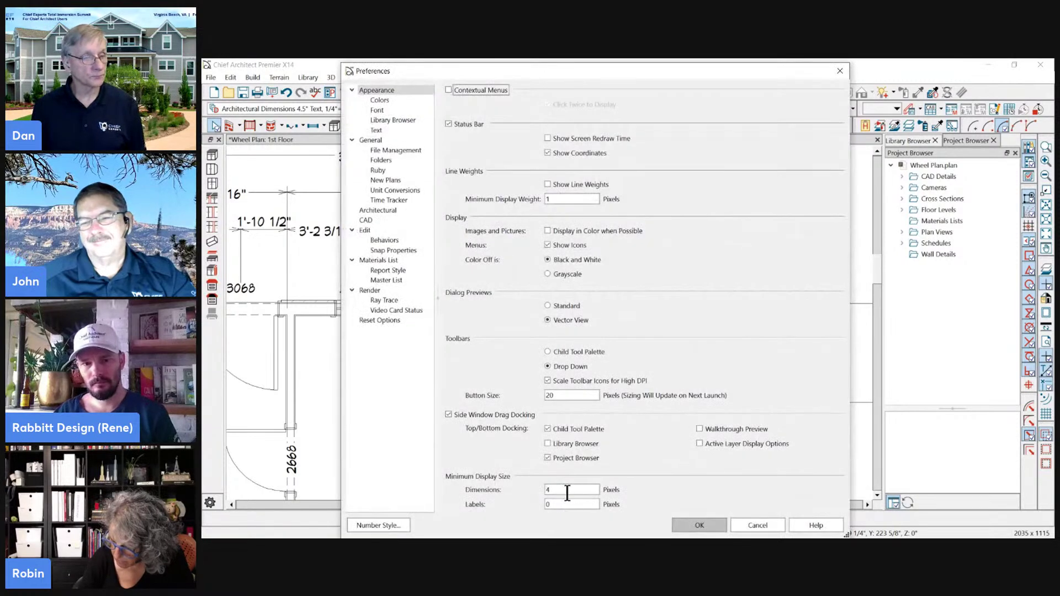
- Review the minimum display sizes for dimensions and labels, and inspect the Selection Line color in the Colors preferences
{"action": "double_click", "coordinate": [567, 490]}
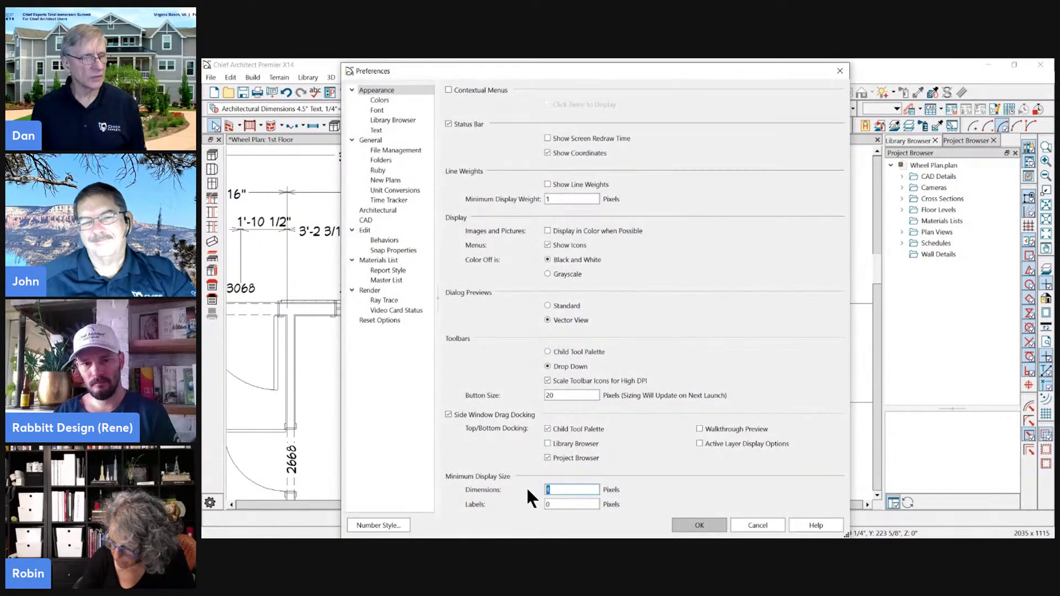
{"action": "left_click", "coordinate": [560, 504]}
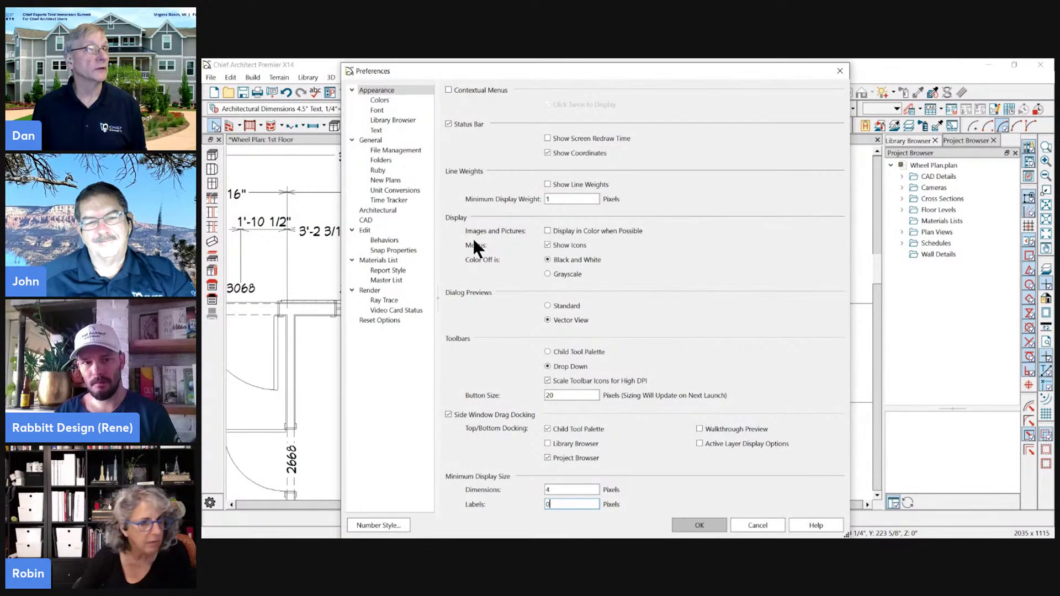
{"action": "left_click", "coordinate": [379, 98]}
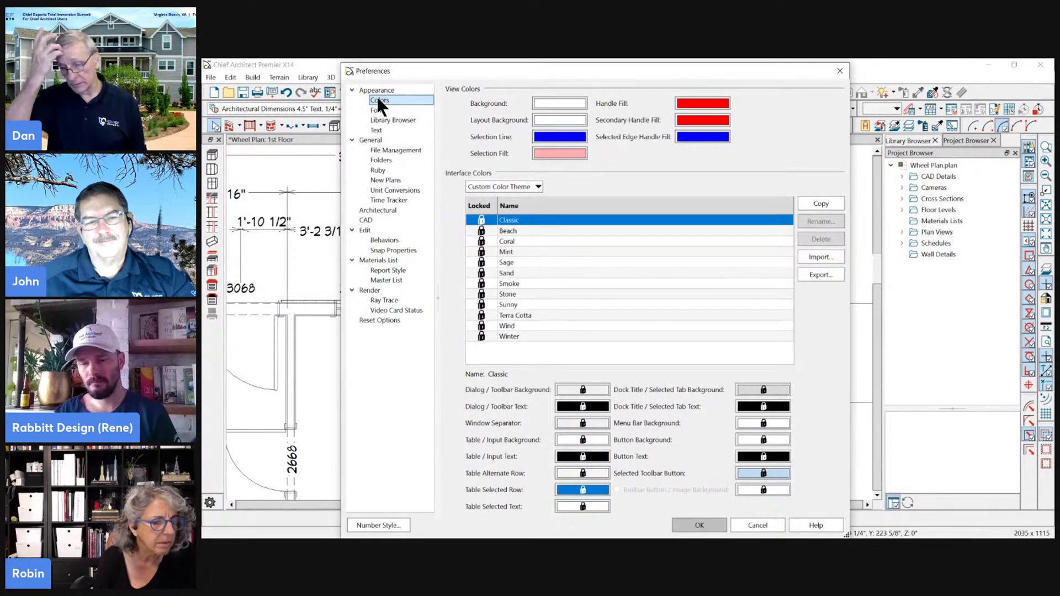
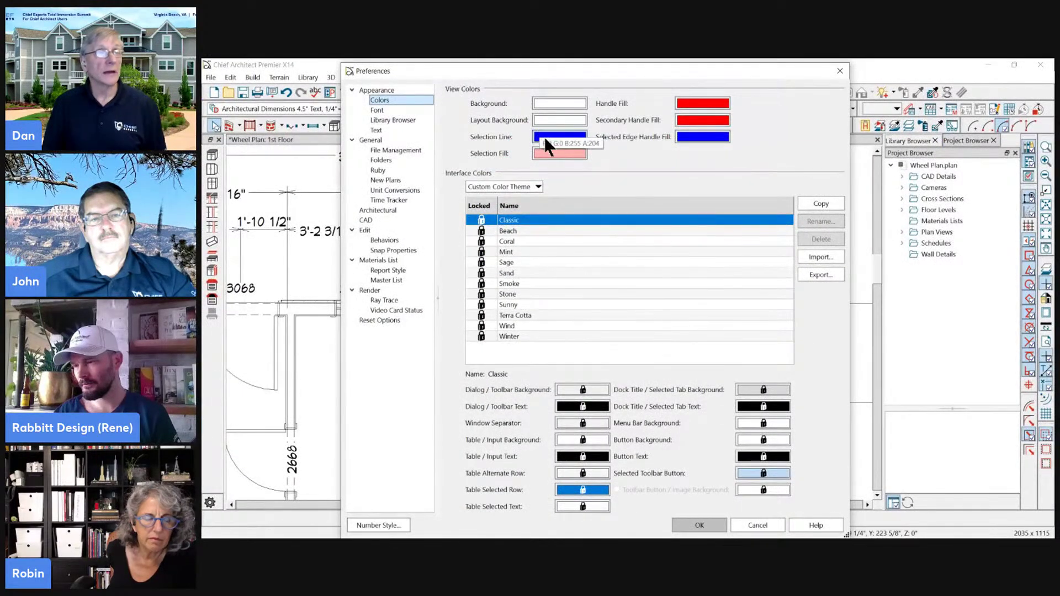
{"action": "left_click", "coordinate": [566, 137]}
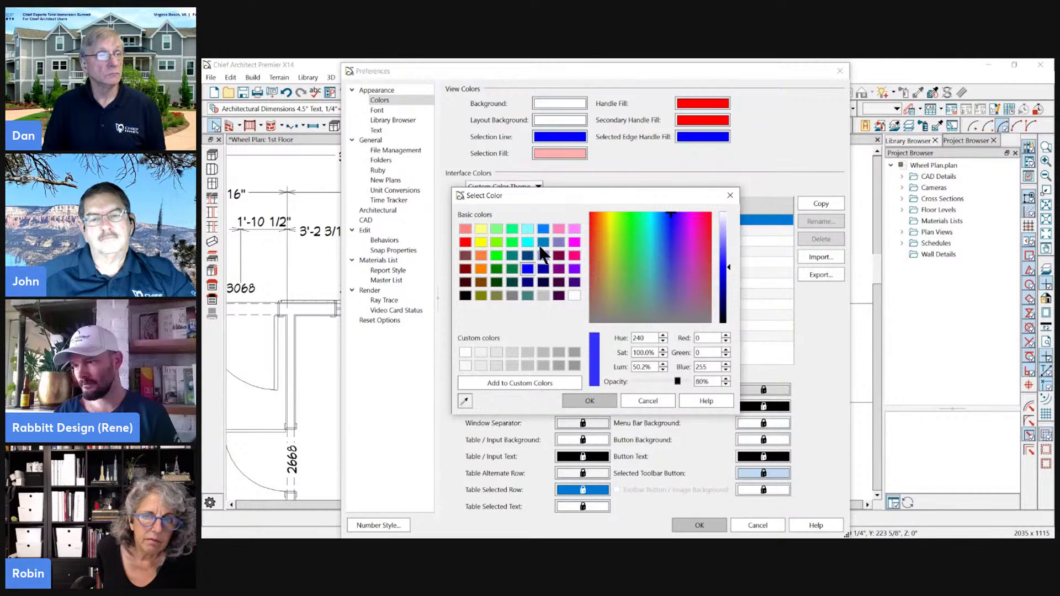
{"action": "left_click", "coordinate": [585, 402]}
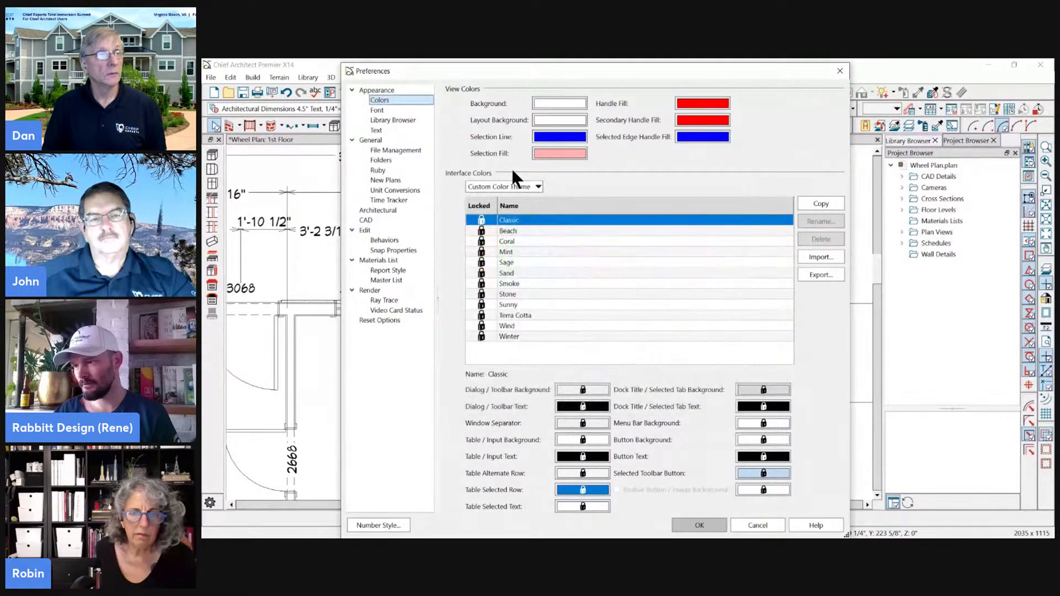
- Try different lightness and opacity values for the Selection Fill, and set it to red 255, green 133, blue 133 with 46% opacity
{"action": "left_click", "coordinate": [542, 155]}
{"action": "left_click_drag", "start_coordinate": [587, 197], "coordinate": [658, 195]}
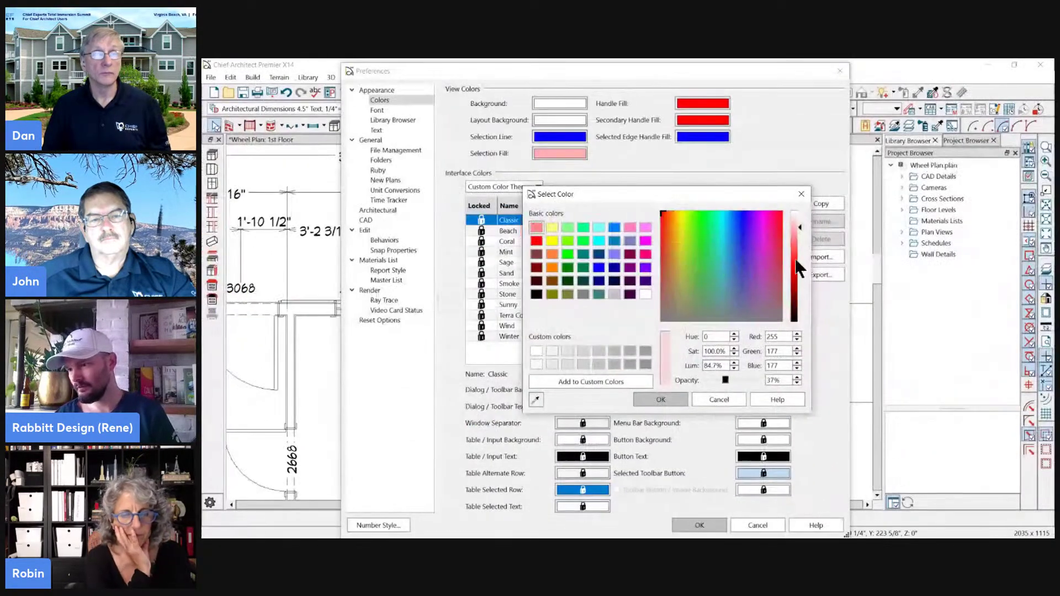
{"action": "mouse_move", "coordinate": [800, 229]}
{"action": "left_mouse_down"}
{"action": "mouse_move", "coordinate": [802, 274]}
{"action": "mouse_move", "coordinate": [802, 224]}
{"action": "left_mouse_up"}
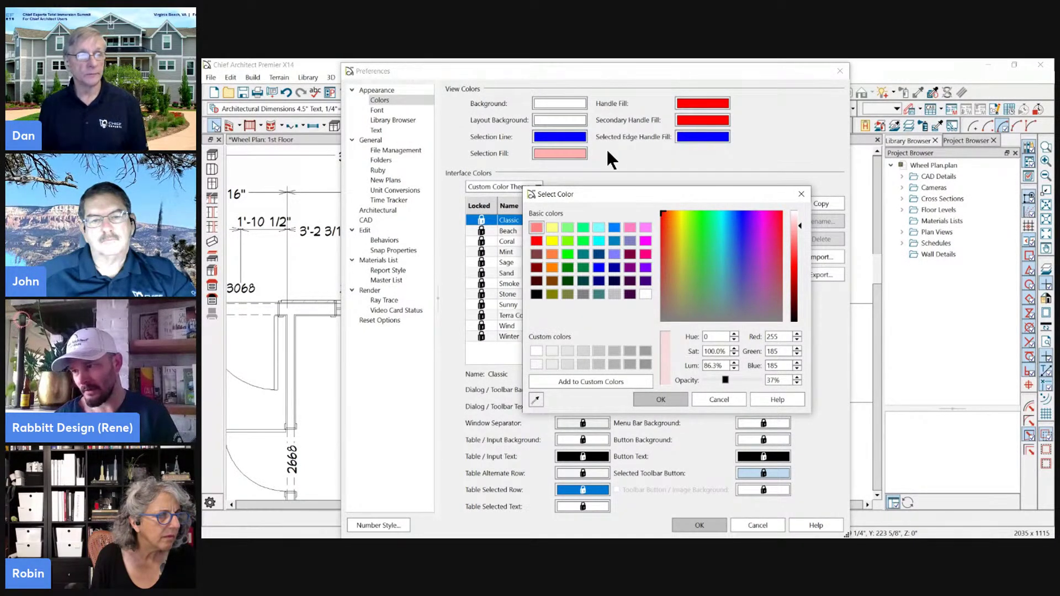
{"action": "mouse_move", "coordinate": [725, 380]}
{"action": "left_mouse_down"}
{"action": "mouse_move", "coordinate": [709, 380]}
{"action": "mouse_move", "coordinate": [745, 387]}
{"action": "mouse_move", "coordinate": [732, 386]}
{"action": "left_mouse_up"}
{"action": "left_click_drag", "start_coordinate": [799, 235], "coordinate": [799, 260]}
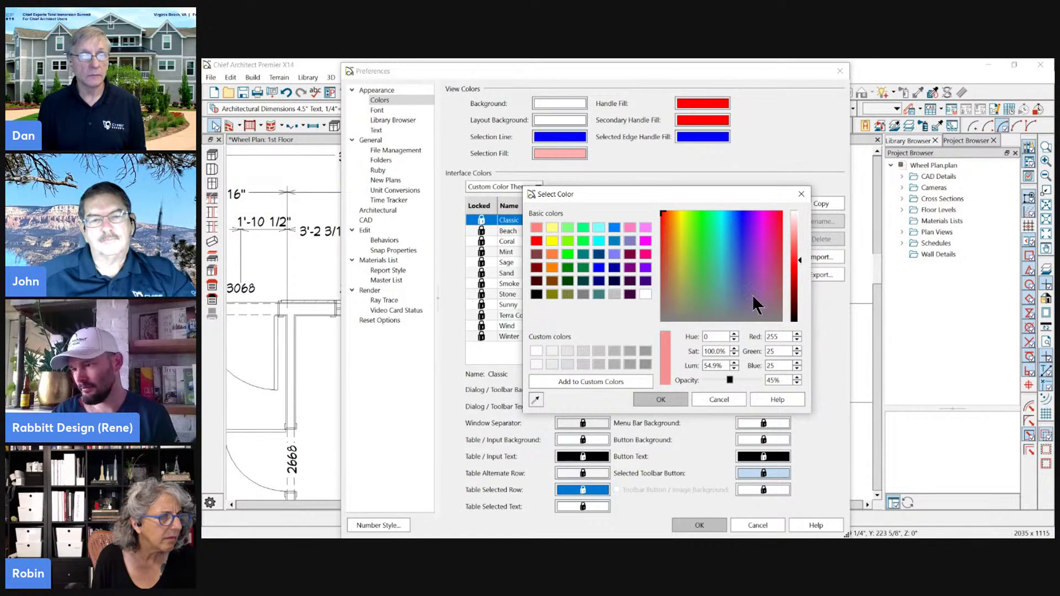
{"action": "left_click_drag", "start_coordinate": [730, 380], "coordinate": [713, 380]}
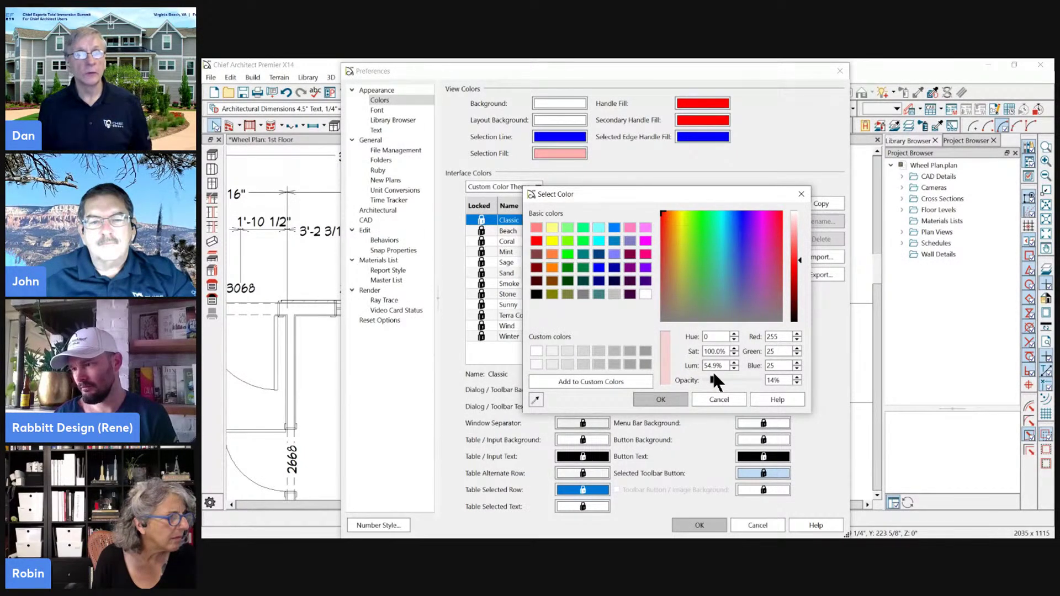
{"action": "left_click", "coordinate": [801, 257]}
{"action": "left_click_drag", "start_coordinate": [800, 256], "coordinate": [794, 237]}
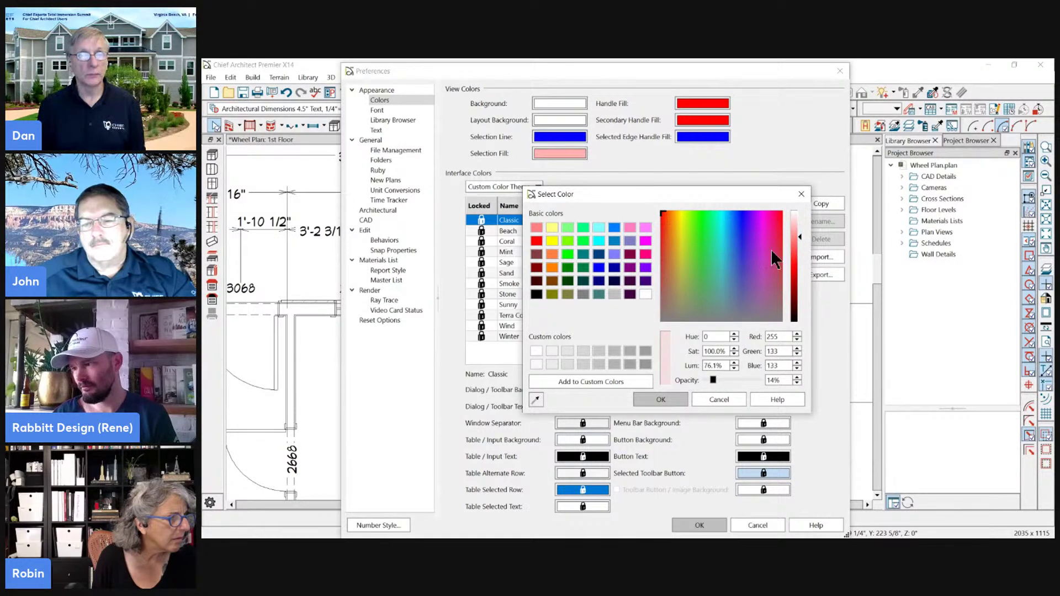
{"action": "left_click_drag", "start_coordinate": [714, 379], "coordinate": [764, 378]}
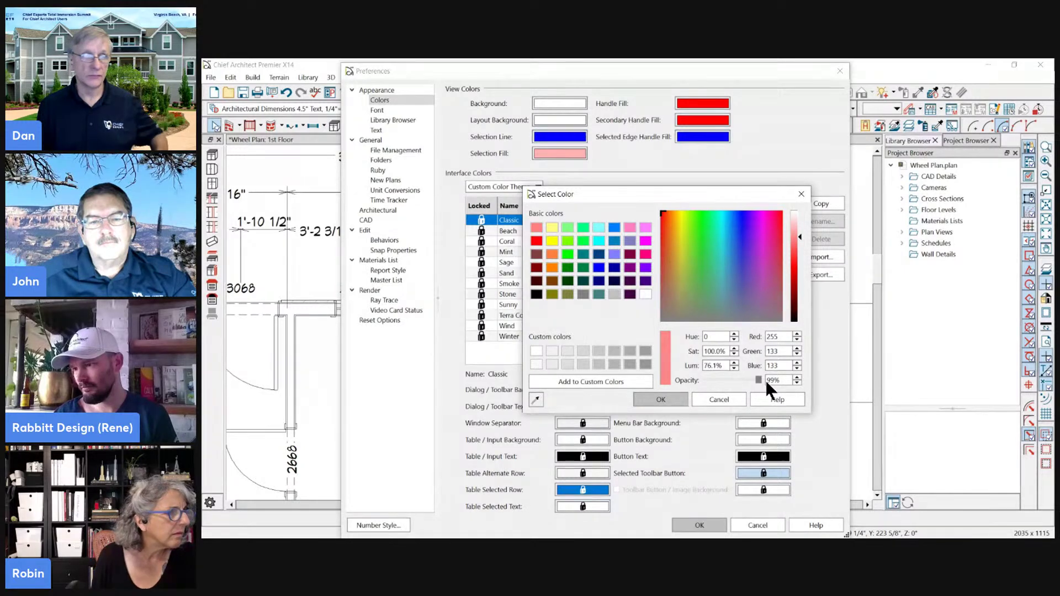
{"action": "left_click_drag", "start_coordinate": [763, 379], "coordinate": [723, 377]}
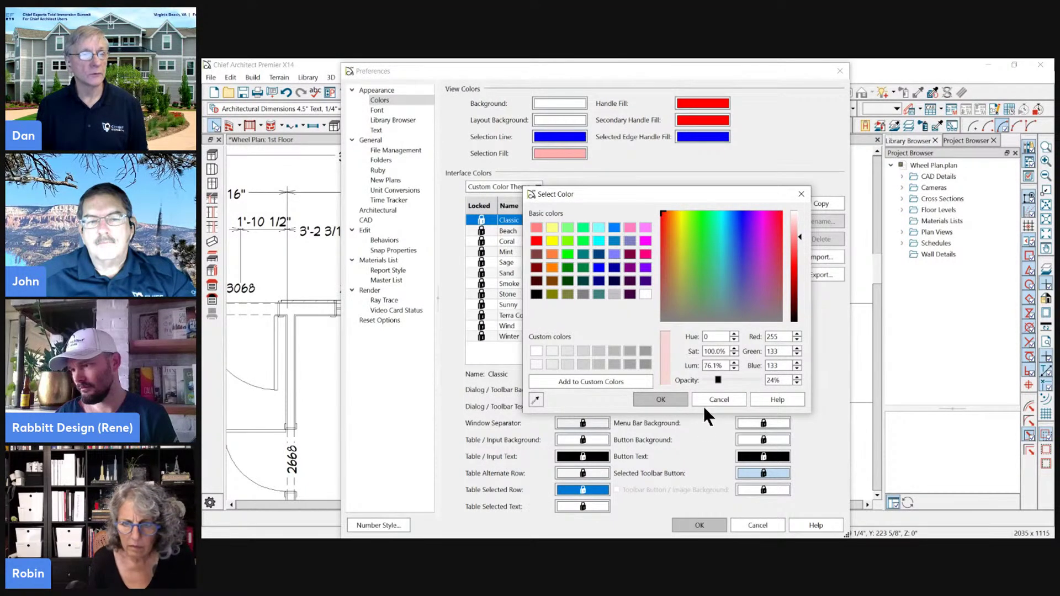
{"action": "left_click_drag", "start_coordinate": [719, 380], "coordinate": [730, 380]}
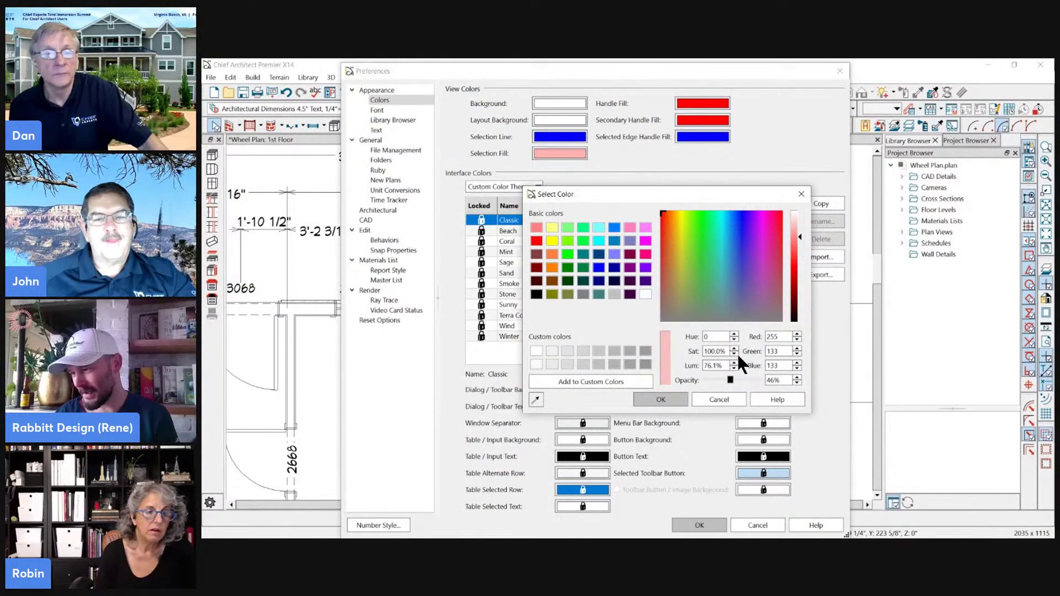
{"action": "left_click", "coordinate": [678, 398]}
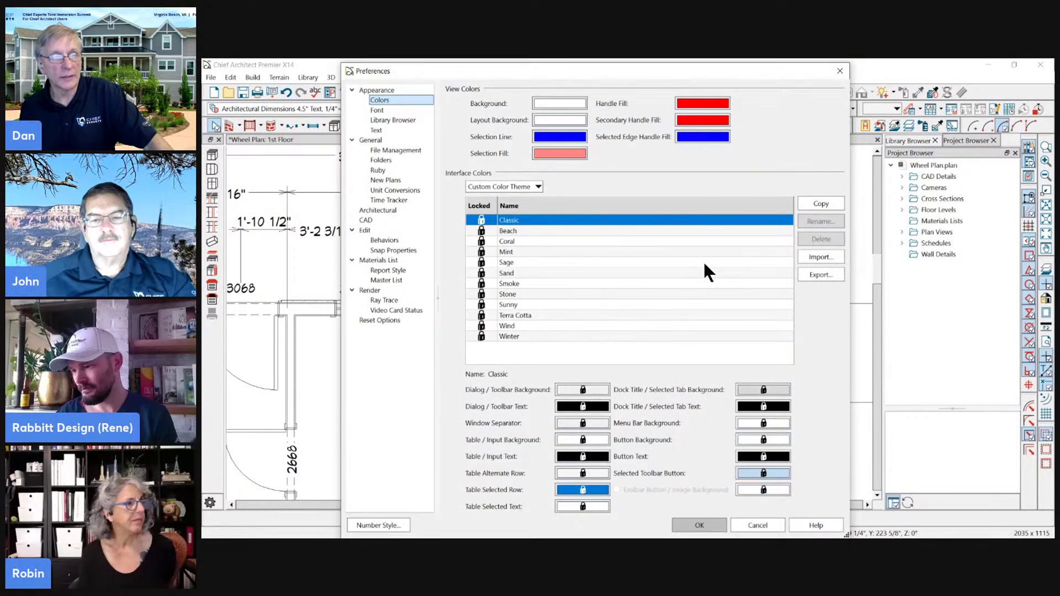
- Review the handle fill colors, and open the Edit Handle Size setting in the Edit preferences
{"action": "left_click", "coordinate": [700, 525]}
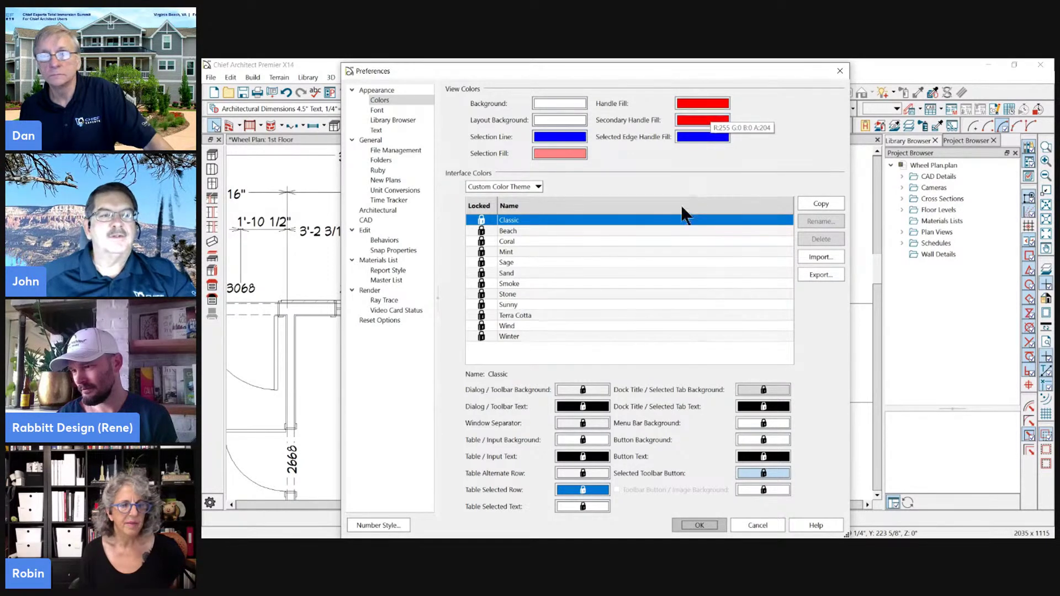
{"action": "left_click", "coordinate": [701, 526]}
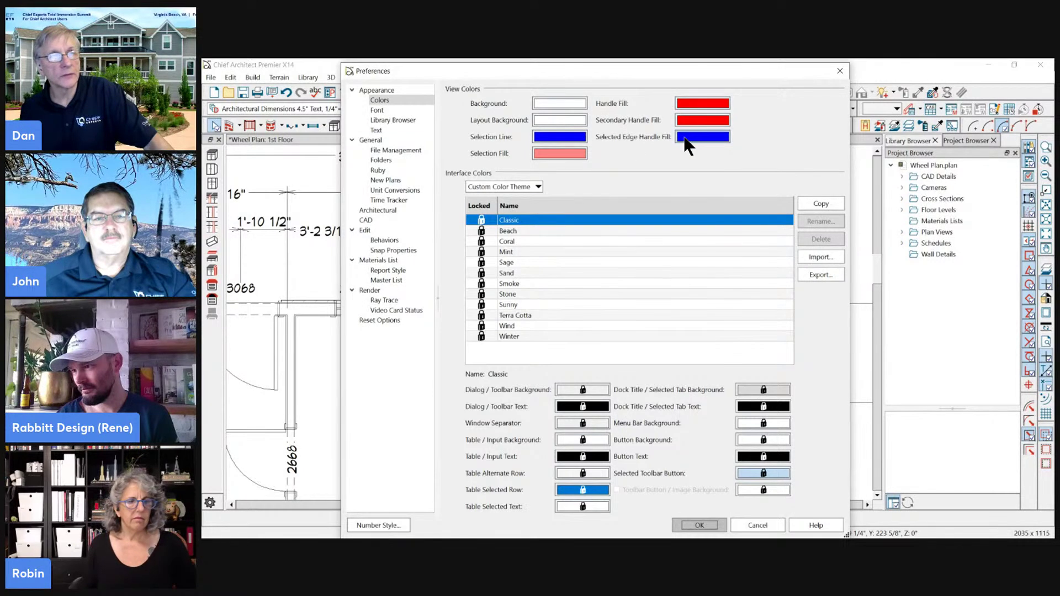
{"action": "left_click", "coordinate": [367, 230]}
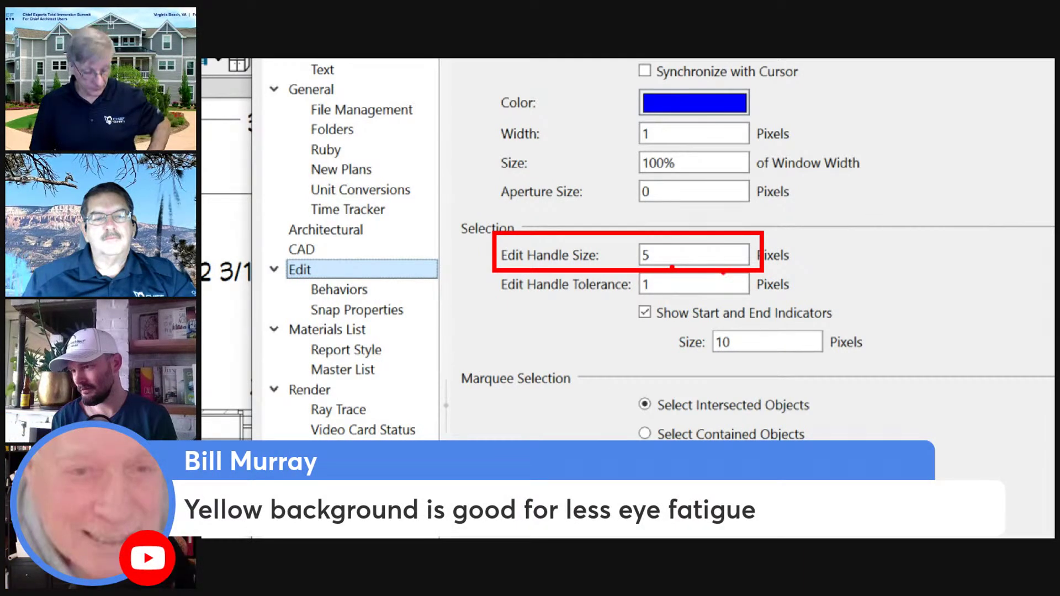
{"action": "left_click", "coordinate": [718, 260]}
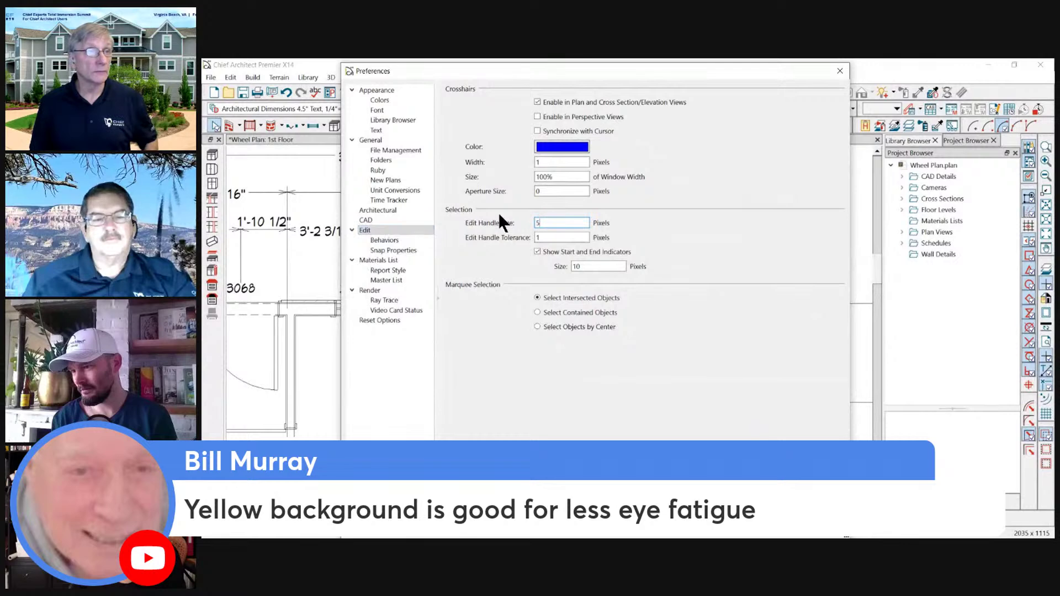
- Accept the preferences with an Edit Handle Size of 5 pixels, and check the handles on a window and a dimension line
{"action": "left_click", "coordinate": [723, 525]}
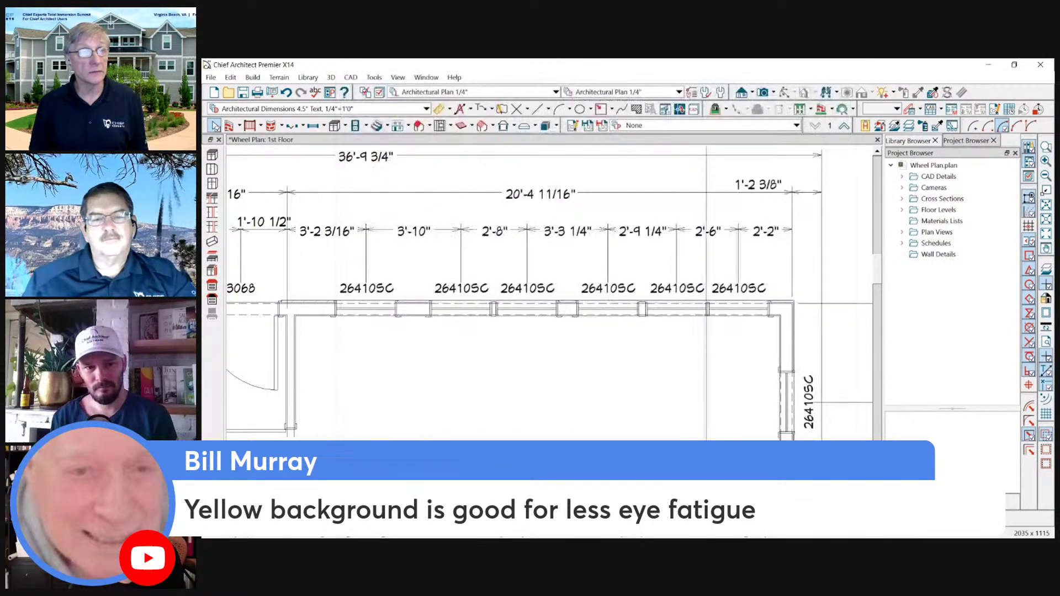
{"action": "left_click", "coordinate": [670, 310]}
{"action": "scroll", "coordinate": [611, 312], "scroll_direction": "up", "scroll_amount": 3}
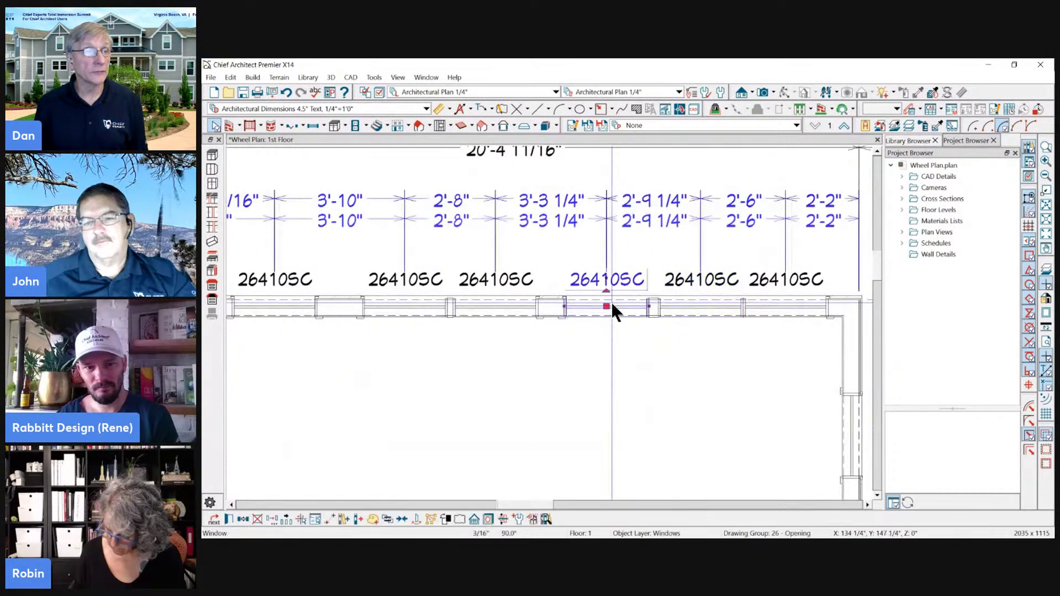
{"action": "key", "text": "Escape"}
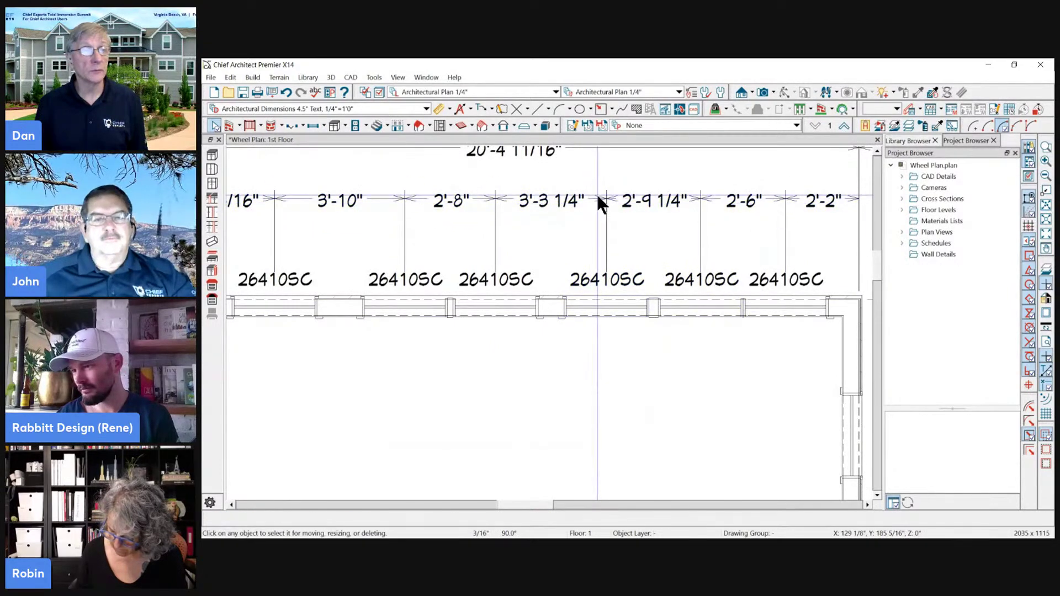
{"action": "left_click", "coordinate": [595, 199]}
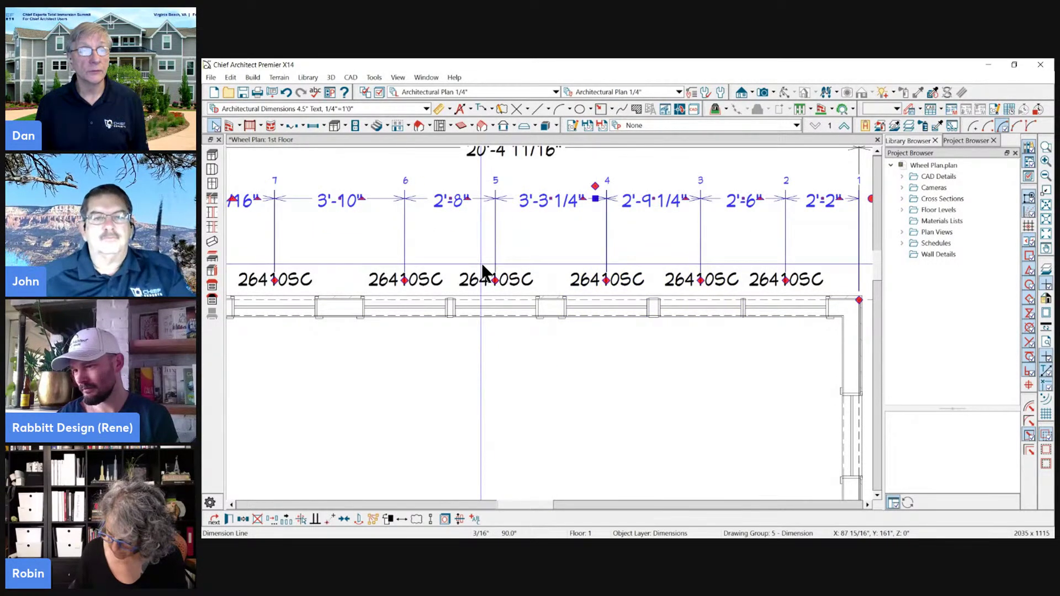
{"action": "scroll", "coordinate": [718, 181], "scroll_direction": "down", "scroll_amount": 2}
{"action": "scroll", "coordinate": [717, 180], "scroll_direction": "down", "scroll_amount": 2}
- Draw a rectangular polyline about 4'-0" by 4'-5" inside the upper room, and inspect its edit handles up close
{"action": "left_click", "coordinate": [602, 108]}
{"action": "left_click_drag", "start_coordinate": [604, 287], "coordinate": [662, 350]}
{"action": "scroll", "coordinate": [656, 339], "scroll_direction": "up", "scroll_amount": 4}
{"action": "left_click", "coordinate": [641, 222]}
{"action": "scroll", "coordinate": [568, 221], "scroll_direction": "up", "scroll_amount": 3}
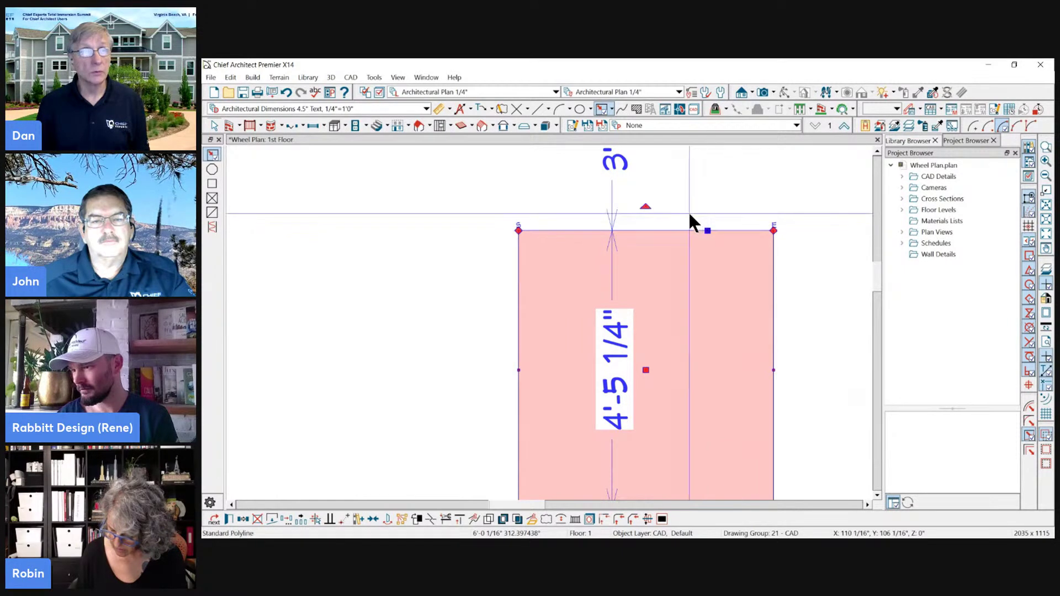
{"action": "scroll", "coordinate": [688, 216], "scroll_direction": "down", "scroll_amount": 1}
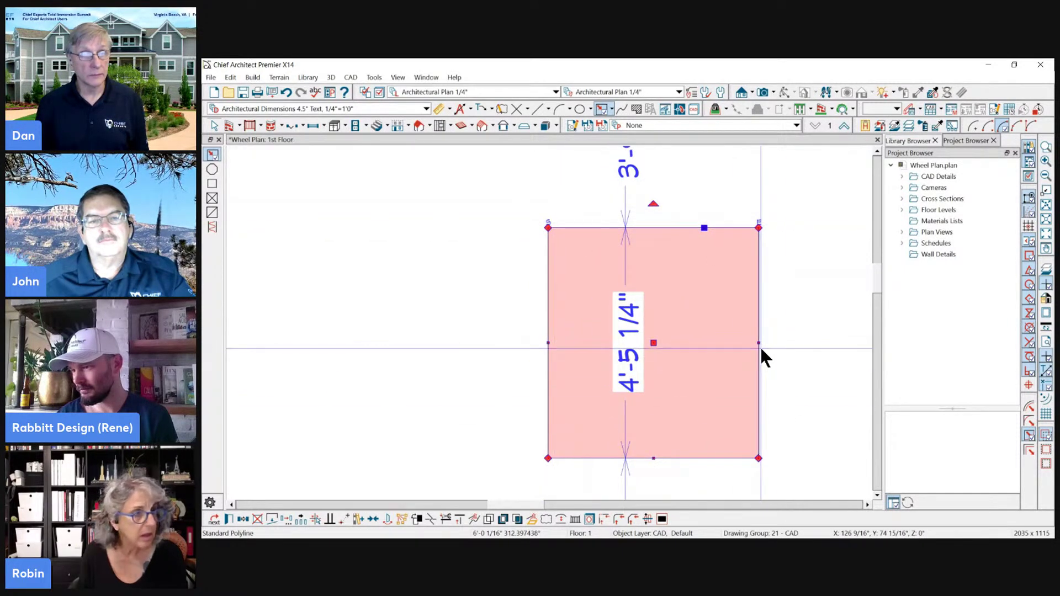
- Move the rectangular polyline over the east exterior wall and back into the room, about 5' below the upper wall
{"action": "key", "text": "shift+p"}
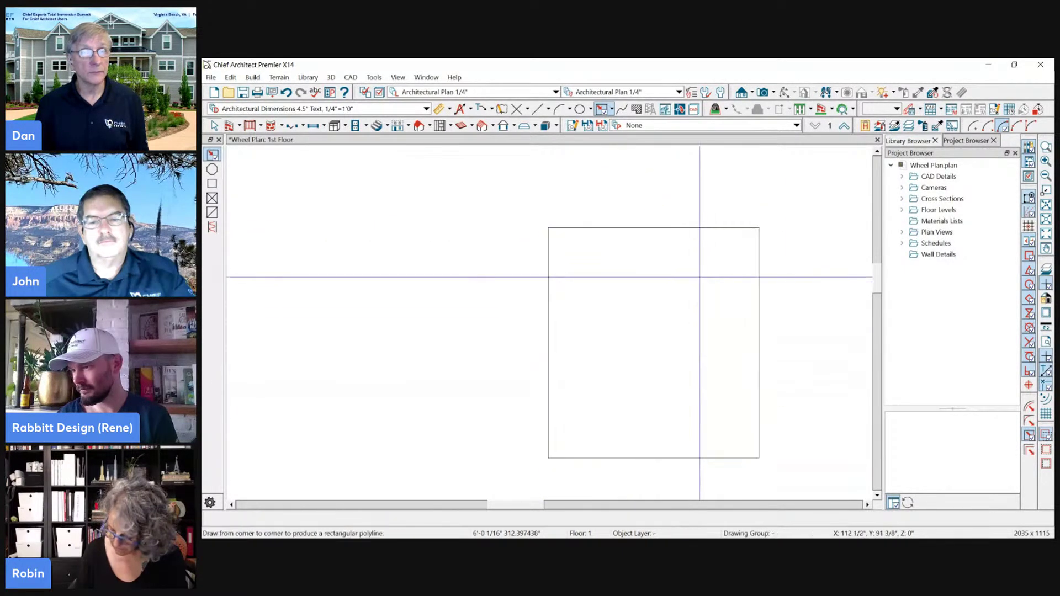
{"action": "left_click", "coordinate": [704, 228]}
{"action": "scroll", "coordinate": [630, 253], "scroll_direction": "down", "scroll_amount": 1}
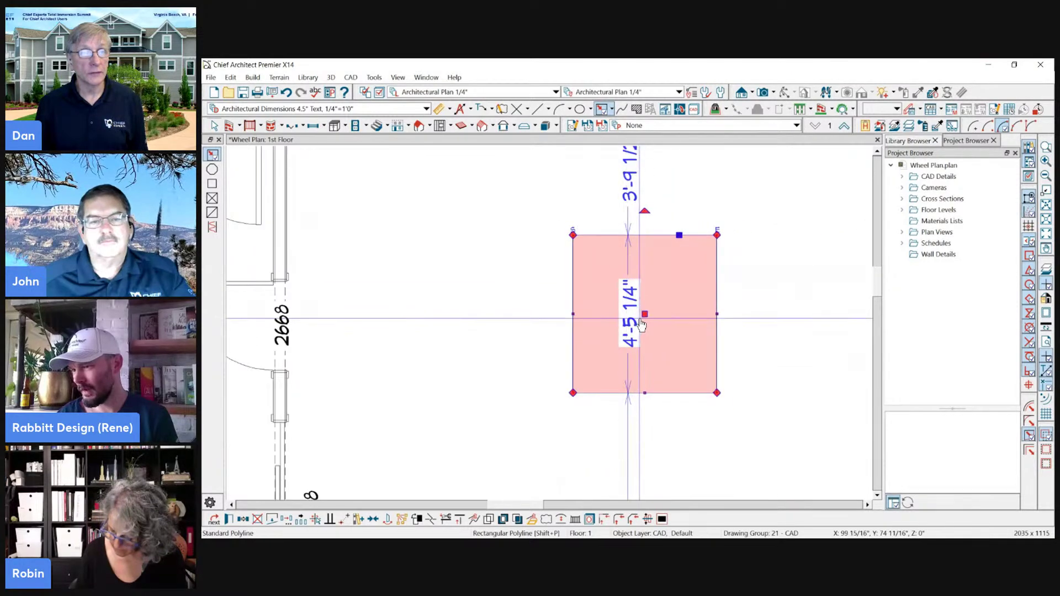
{"action": "scroll", "coordinate": [646, 312], "scroll_direction": "down", "scroll_amount": 1}
{"action": "left_click_drag", "start_coordinate": [596, 308], "coordinate": [805, 381]}
{"action": "scroll", "coordinate": [806, 312], "scroll_direction": "up", "scroll_amount": 1}
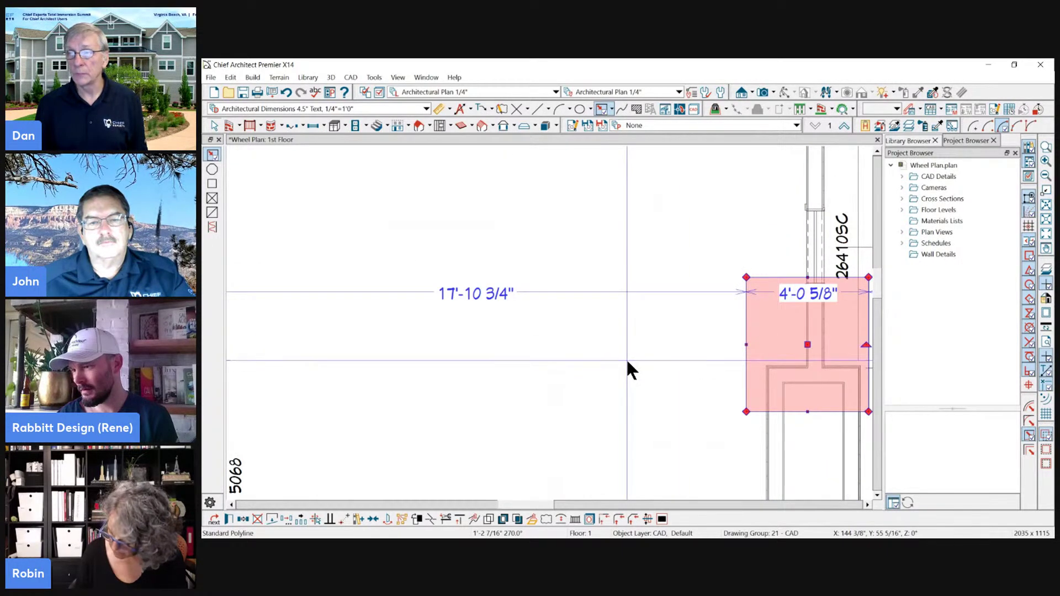
{"action": "scroll", "coordinate": [592, 351], "scroll_direction": "down", "scroll_amount": 1}
{"action": "scroll", "coordinate": [592, 350], "scroll_direction": "down", "scroll_amount": 1}
{"action": "left_click_drag", "start_coordinate": [727, 348], "coordinate": [622, 348]}
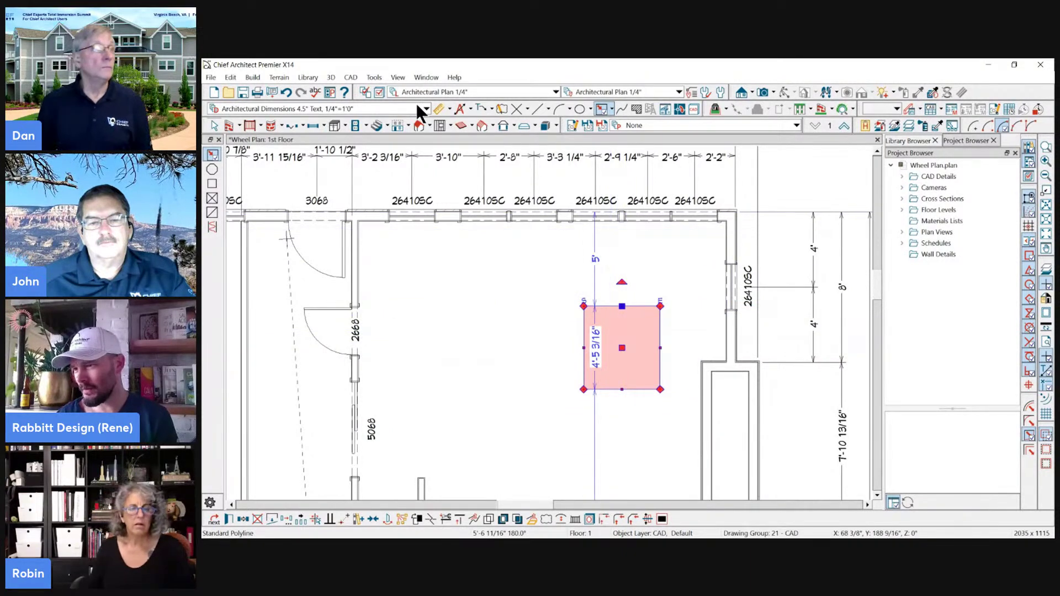
- Review the Edit Handle Size preference, and examine the handles of the upper exterior wall at different viewing distances
{"action": "left_click", "coordinate": [332, 90]}
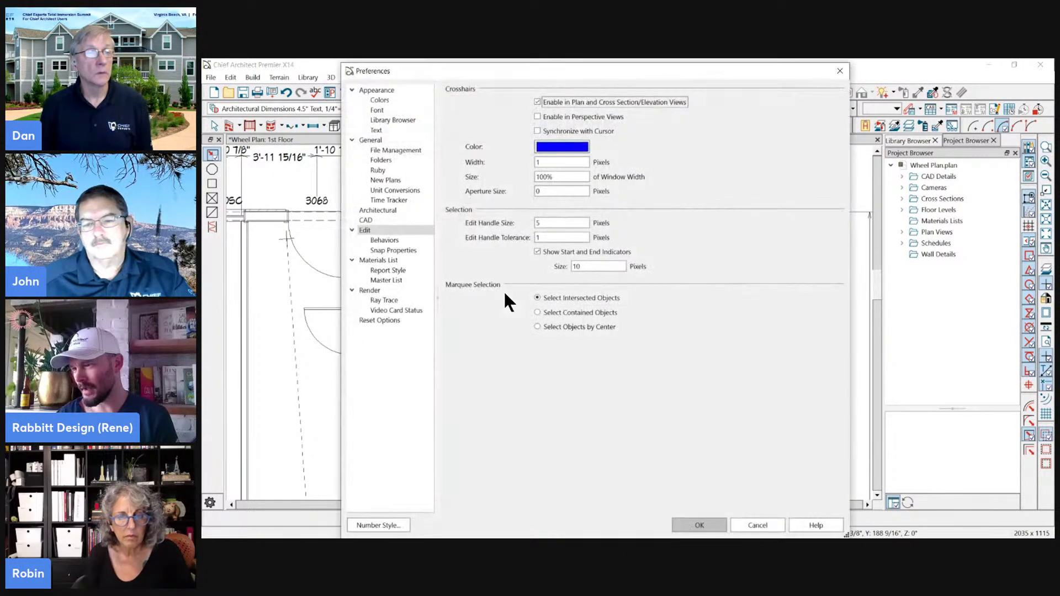
{"action": "left_click", "coordinate": [758, 525]}
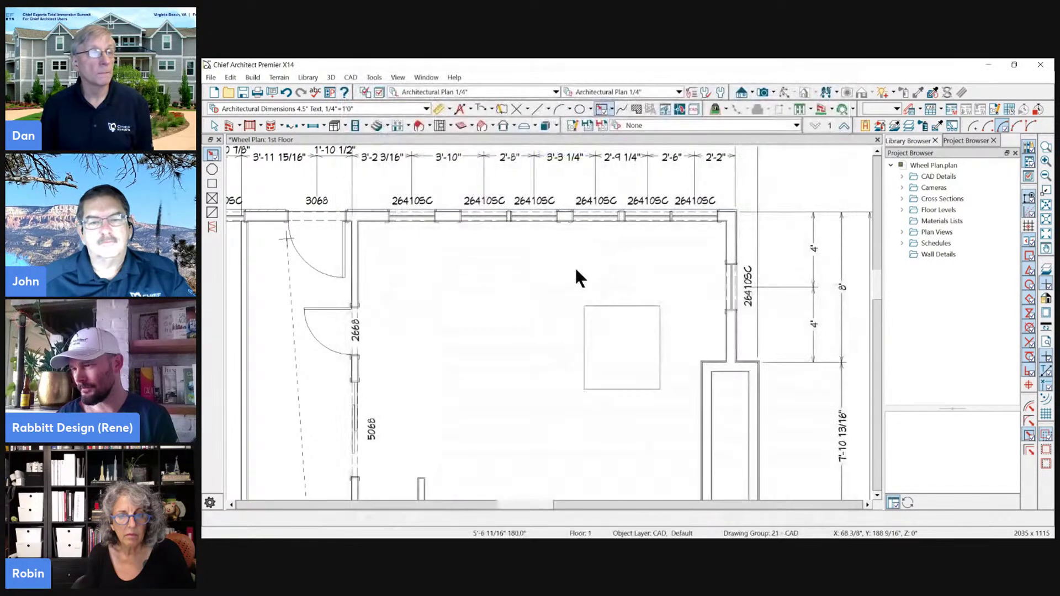
{"action": "left_click", "coordinate": [449, 216]}
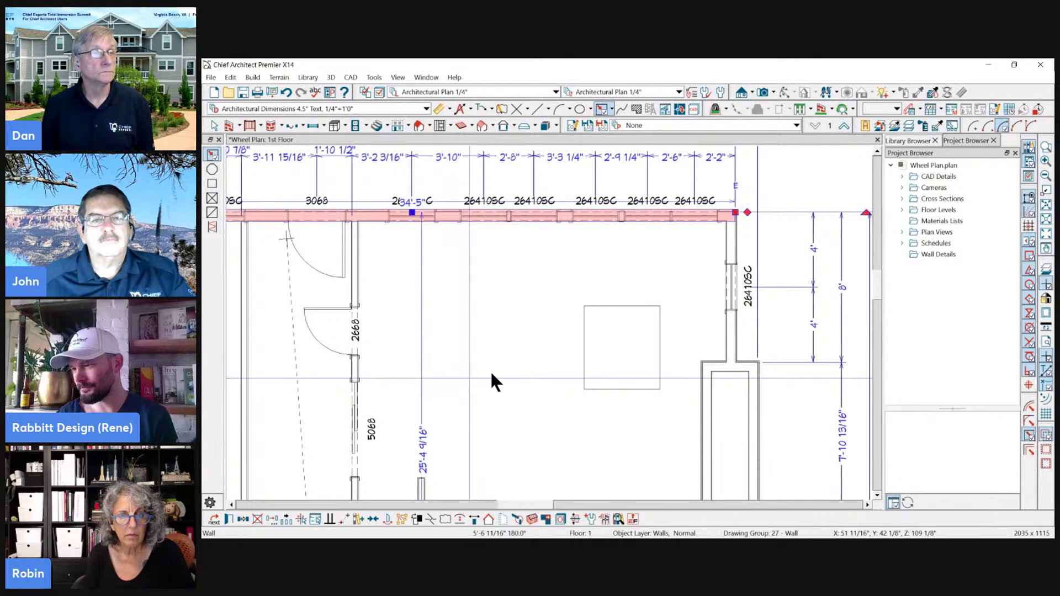
{"action": "scroll", "coordinate": [573, 270], "scroll_direction": "down", "scroll_amount": 2}
{"action": "scroll", "coordinate": [234, 161], "scroll_direction": "up", "scroll_amount": 1}
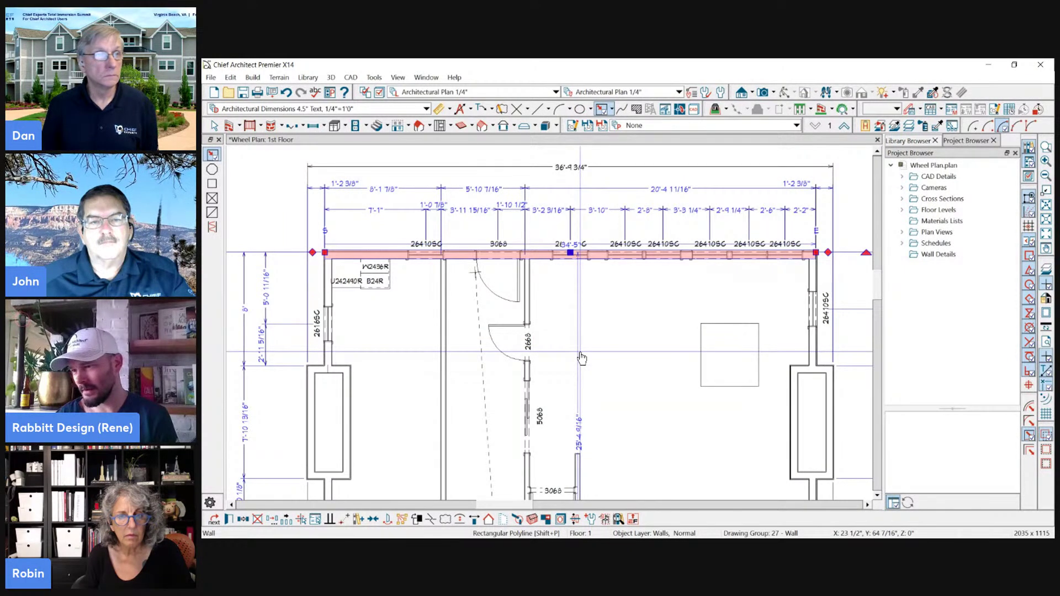
- Compare the selection fill and edit handles of an interior door, a window, the narrow room, the rectangular polyline and the upper wall
{"action": "left_click", "coordinate": [528, 341]}
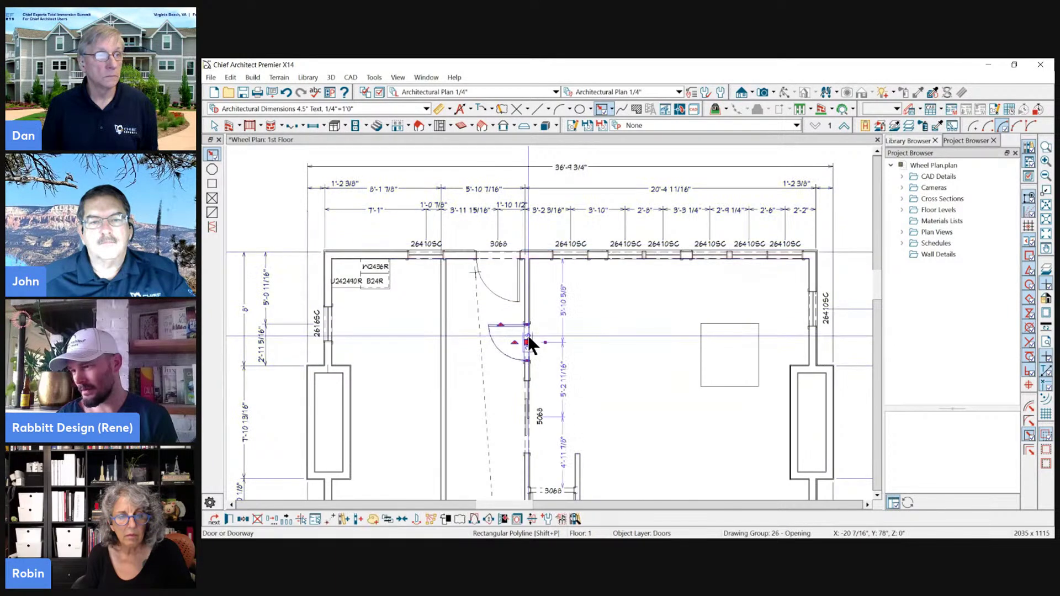
{"action": "left_click", "coordinate": [324, 336]}
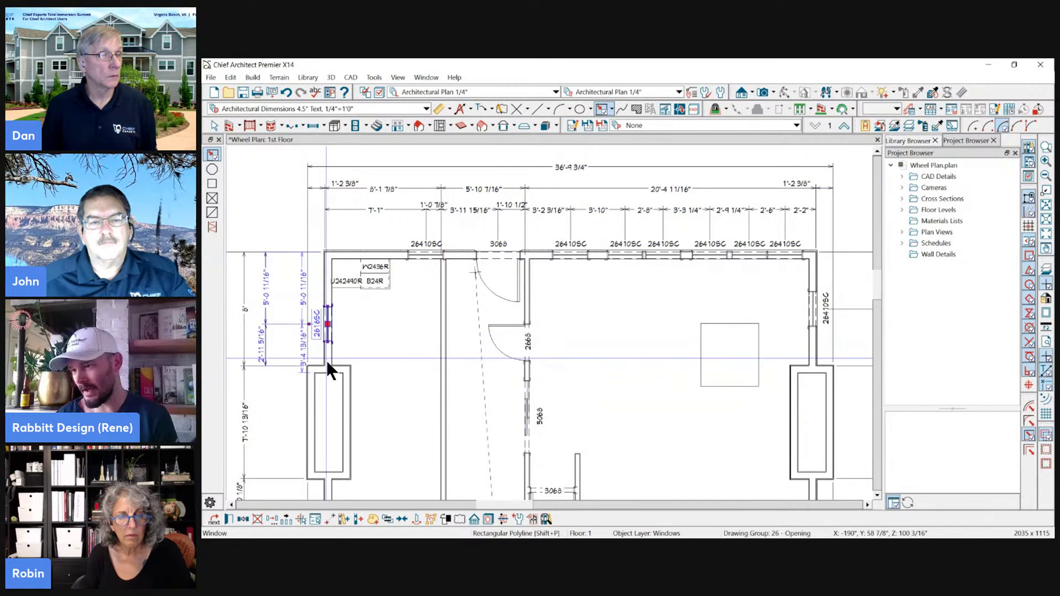
{"action": "left_click", "coordinate": [328, 388]}
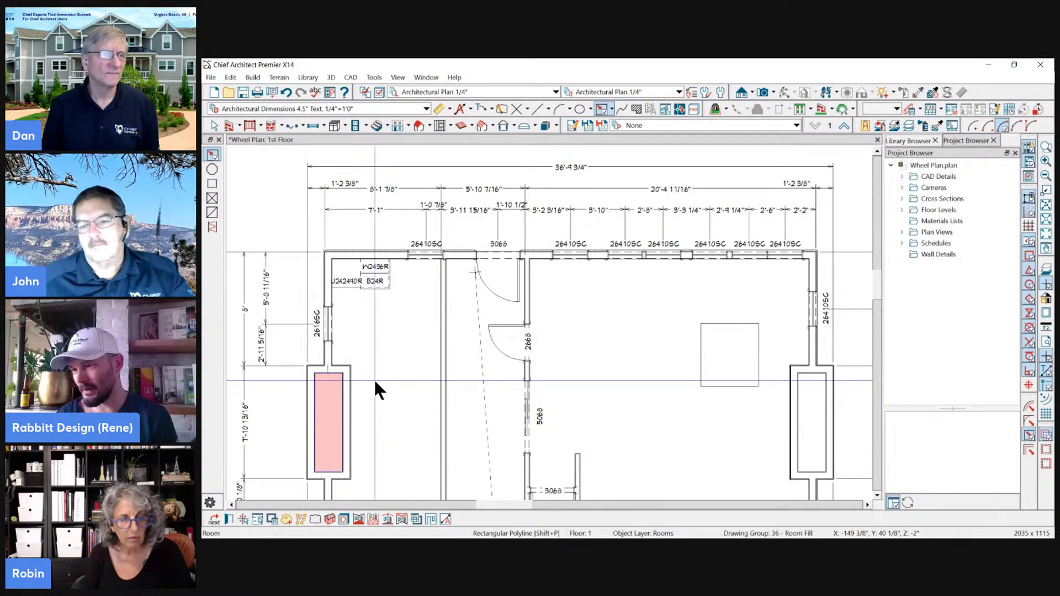
{"action": "left_click", "coordinate": [732, 321]}
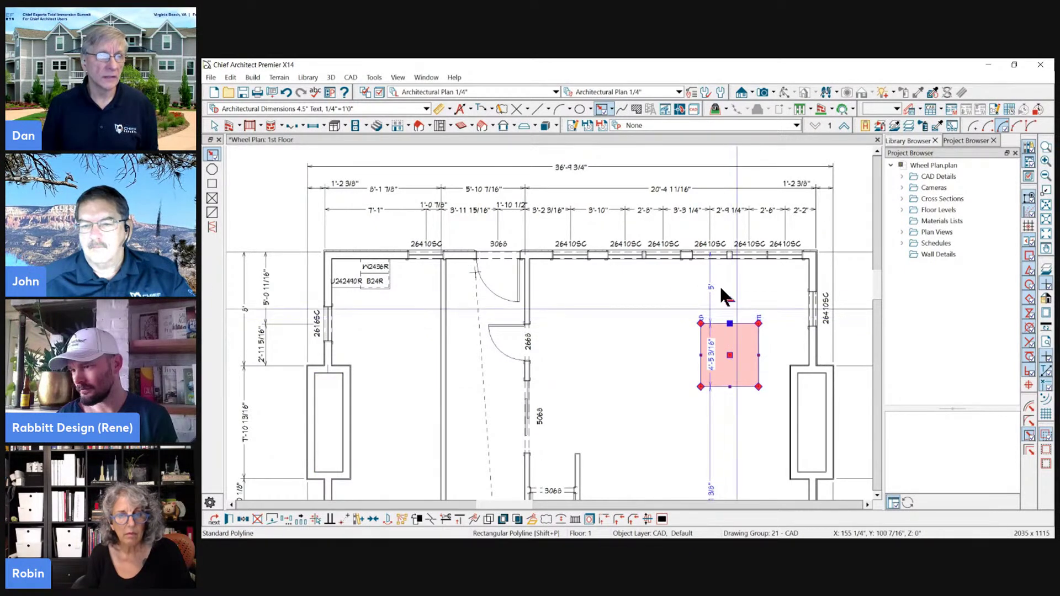
{"action": "left_click", "coordinate": [608, 254]}
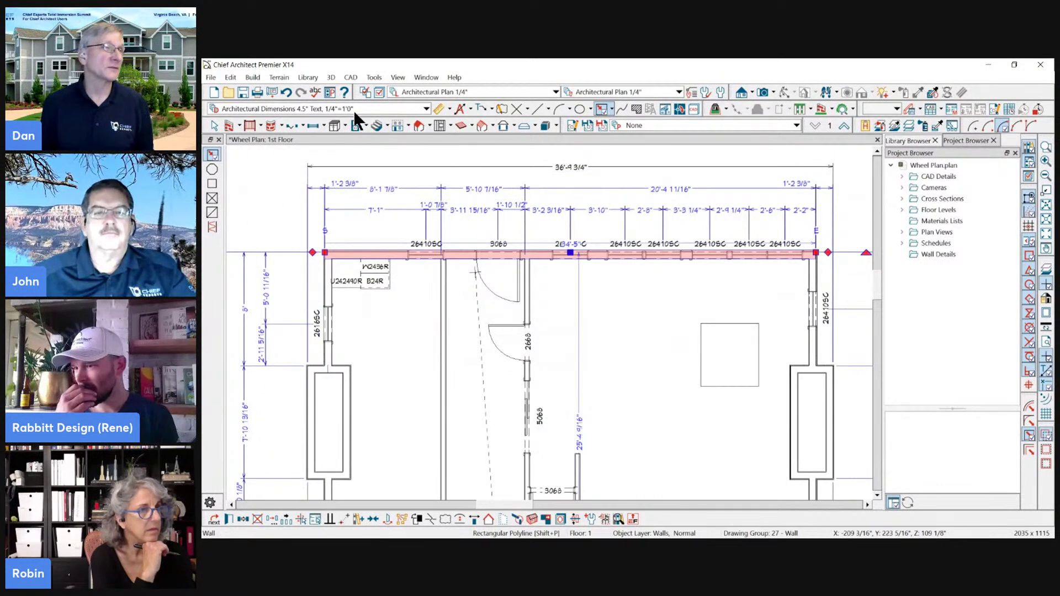
- Recheck the Edit selection preferences, and inspect the handles of the dimension string above the upper wall
{"action": "left_click", "coordinate": [329, 92]}
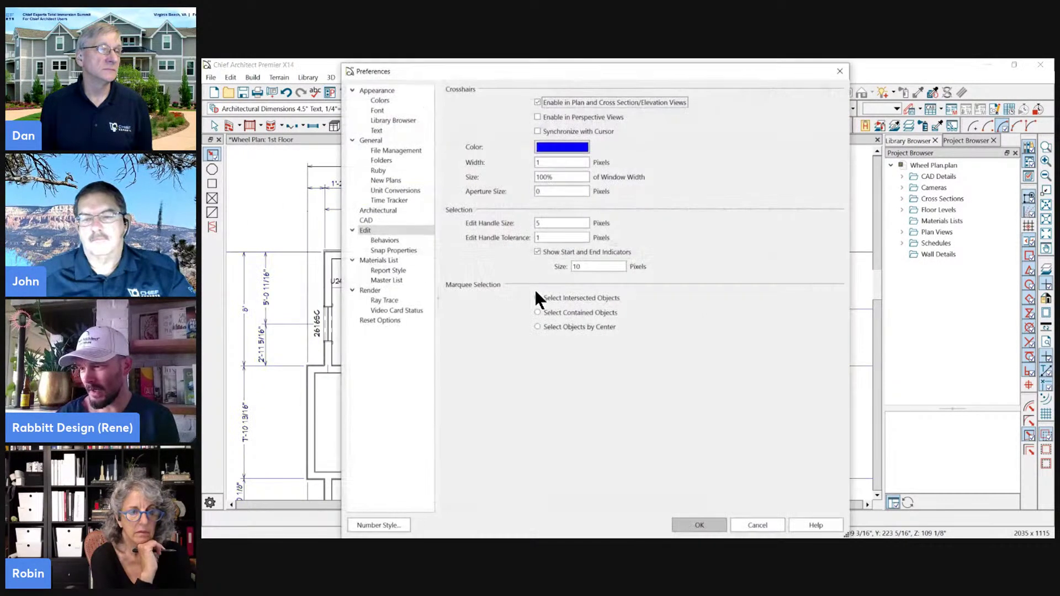
{"action": "left_click", "coordinate": [765, 527]}
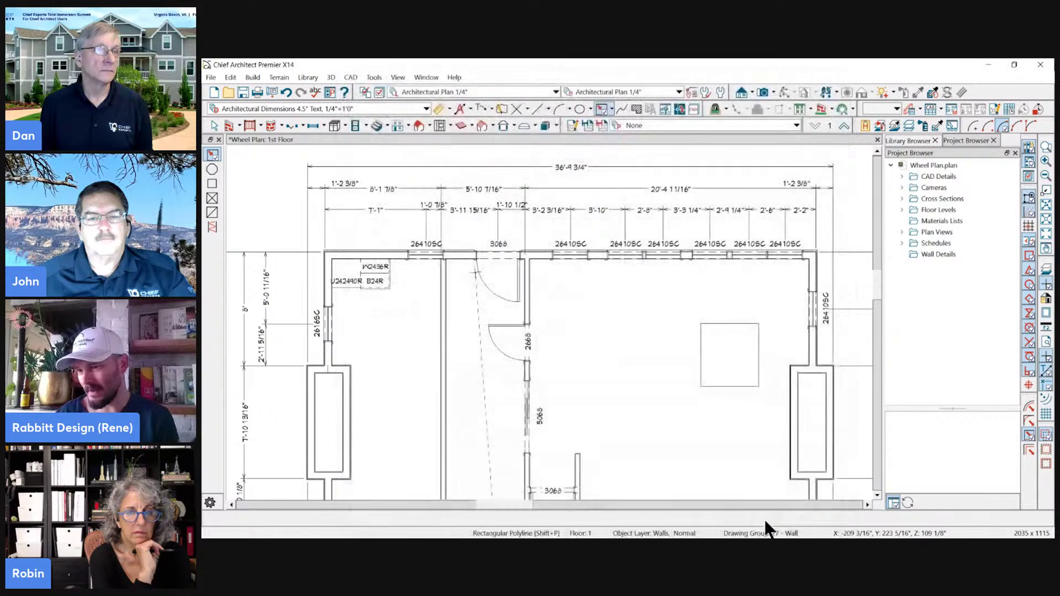
{"action": "left_click", "coordinate": [613, 210]}
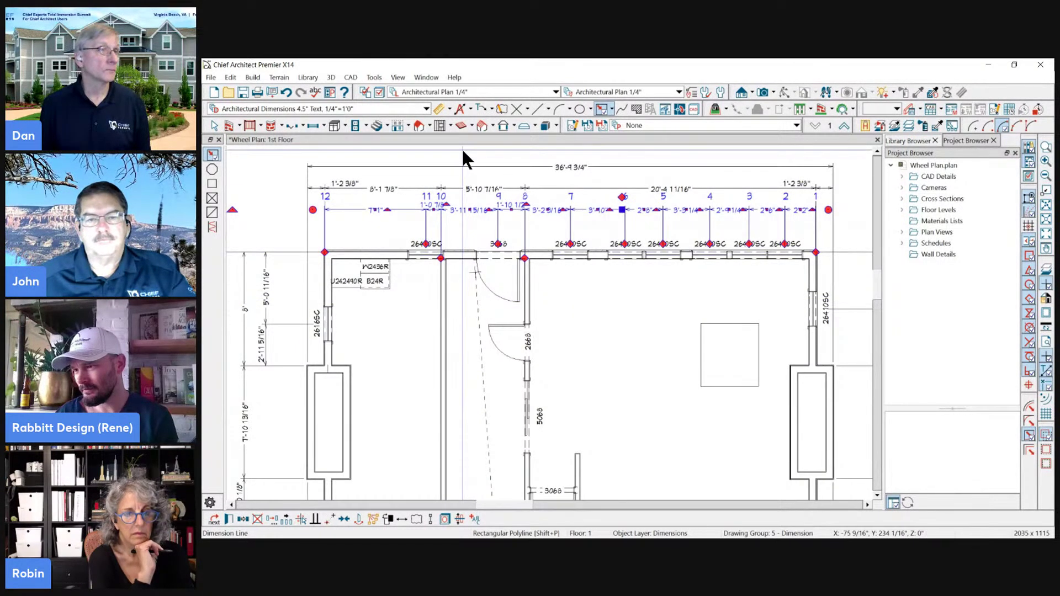
- Preview the Beach, Coral and Mint interface color themes in the Colors preferences, and return to Classic
{"action": "left_click", "coordinate": [325, 92]}
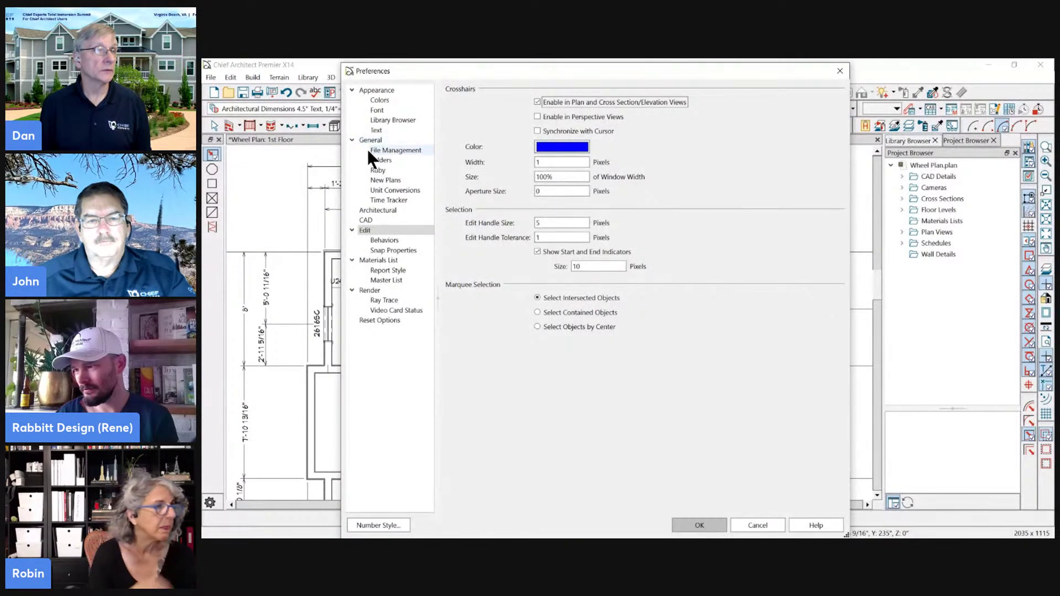
{"action": "left_click", "coordinate": [382, 101]}
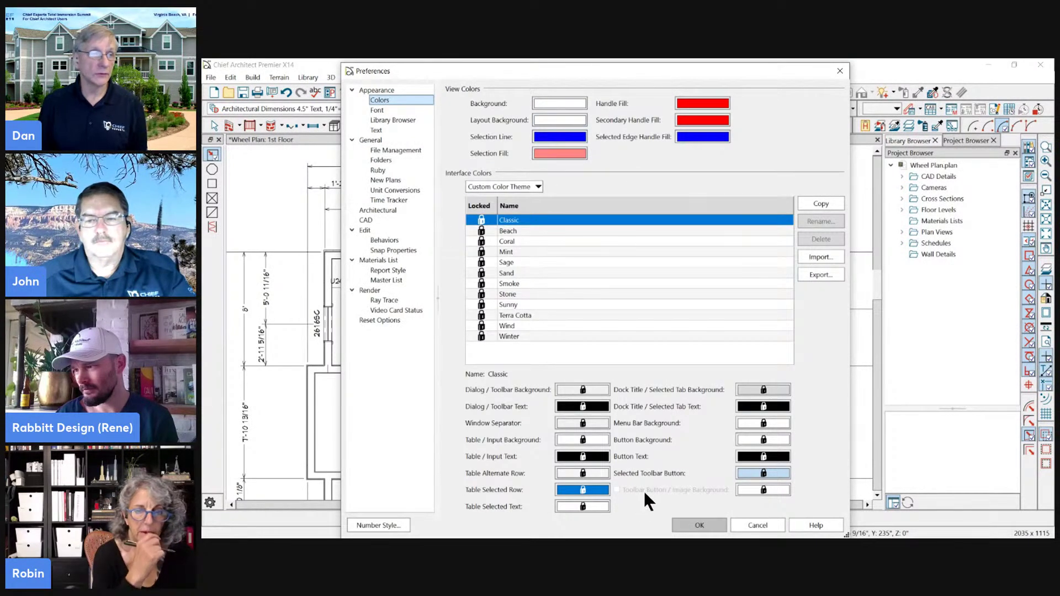
{"action": "left_click", "coordinate": [507, 233]}
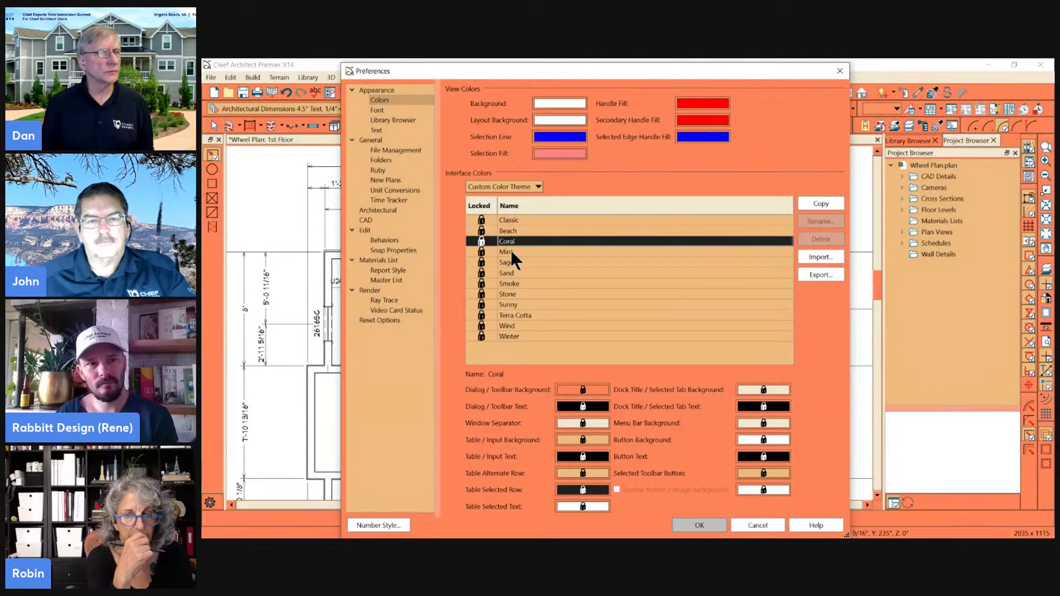
{"action": "left_click", "coordinate": [511, 252]}
{"action": "left_click", "coordinate": [517, 230]}
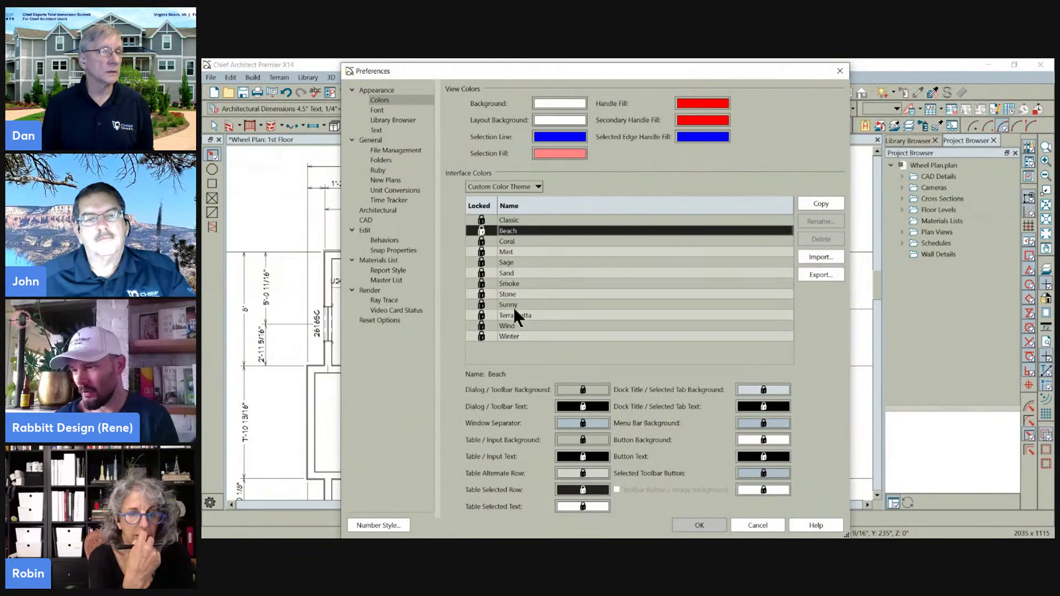
{"action": "left_click", "coordinate": [509, 220]}
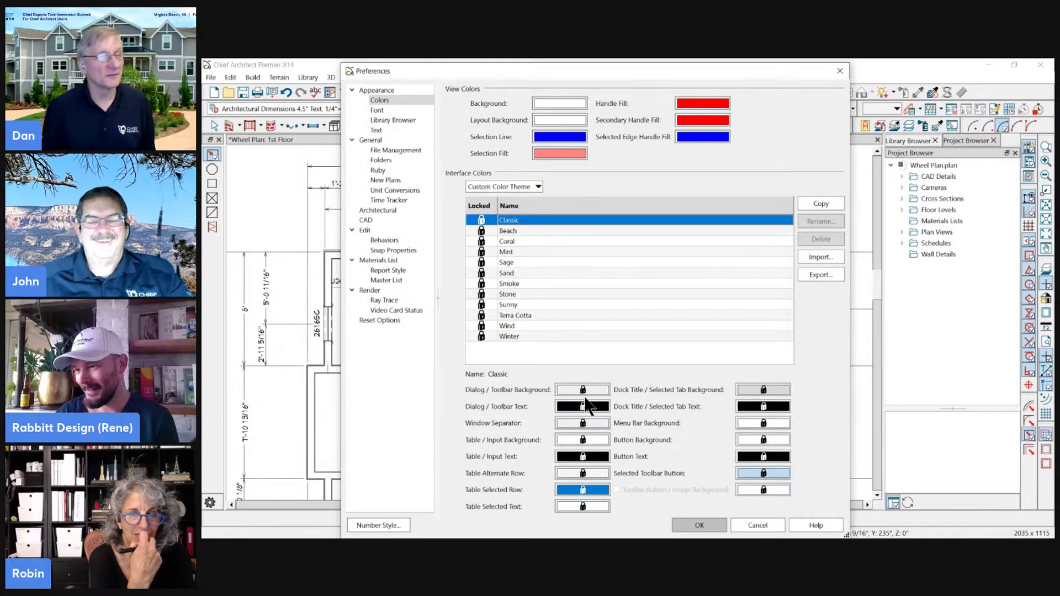
- Review the Legacy Dimension Conversion and Materials Lists entries in the Font preferences, and look through the fonts available
{"action": "left_click", "coordinate": [377, 110]}
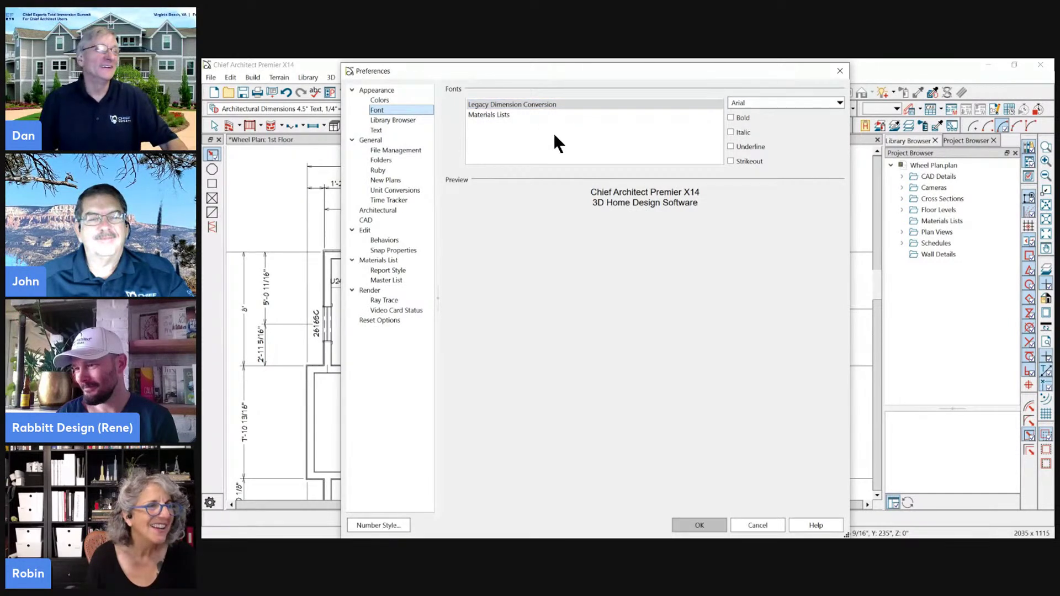
{"action": "left_click", "coordinate": [509, 115]}
{"action": "left_click", "coordinate": [522, 103]}
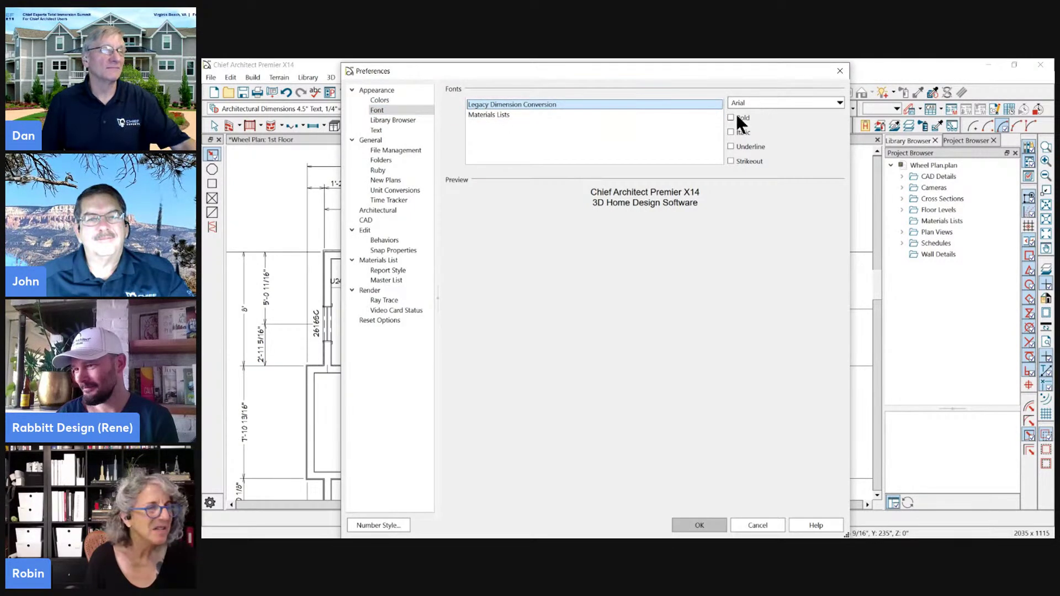
{"action": "left_click", "coordinate": [762, 103]}
{"action": "left_click", "coordinate": [839, 103]}
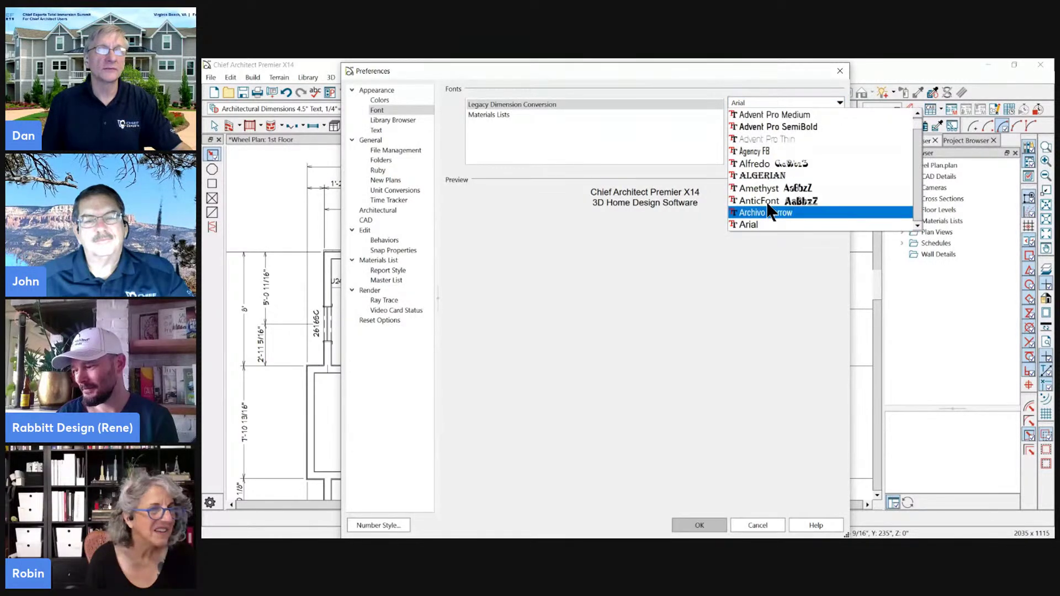
{"action": "left_click", "coordinate": [767, 71]}
{"action": "left_click_drag", "start_coordinate": [757, 70], "coordinate": [705, 157]}
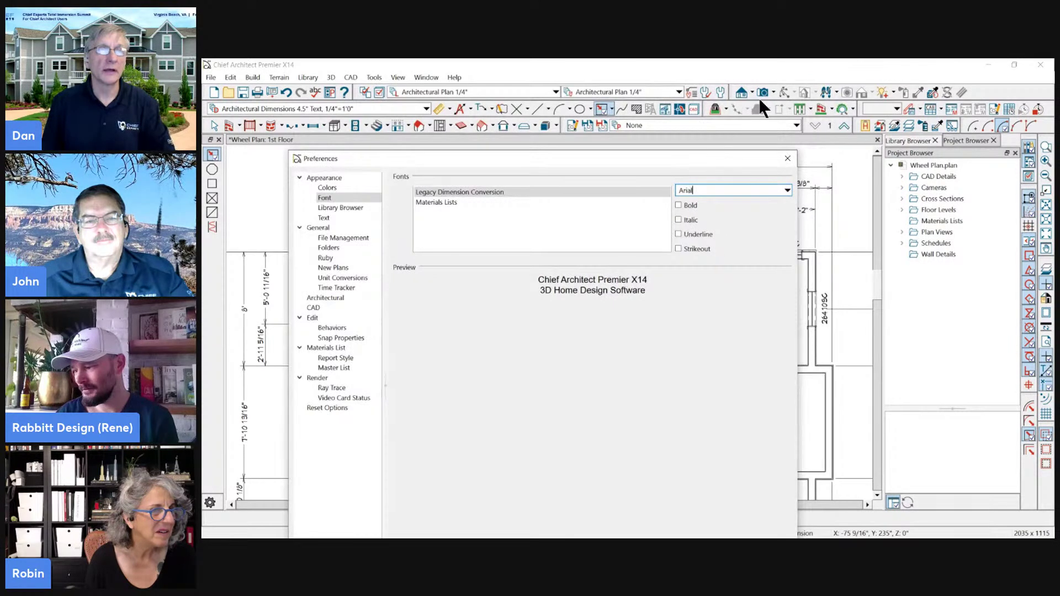
{"action": "left_click_drag", "start_coordinate": [548, 161], "coordinate": [621, 75]}
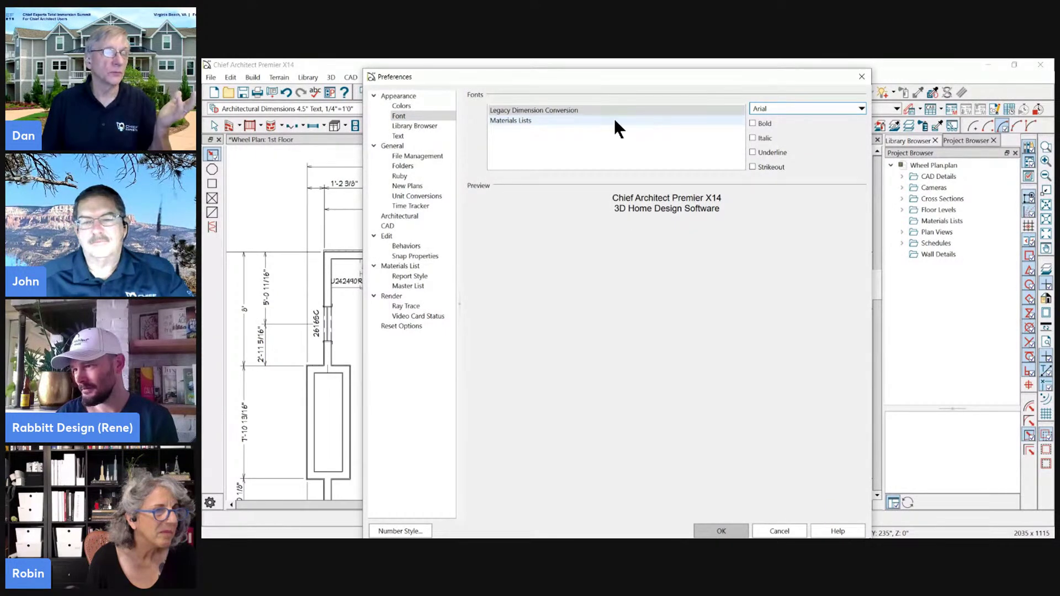
- Review the Library Browser preferences without saving changes, and undock the Project Browser as a wider floating window
{"action": "left_click", "coordinate": [413, 124]}
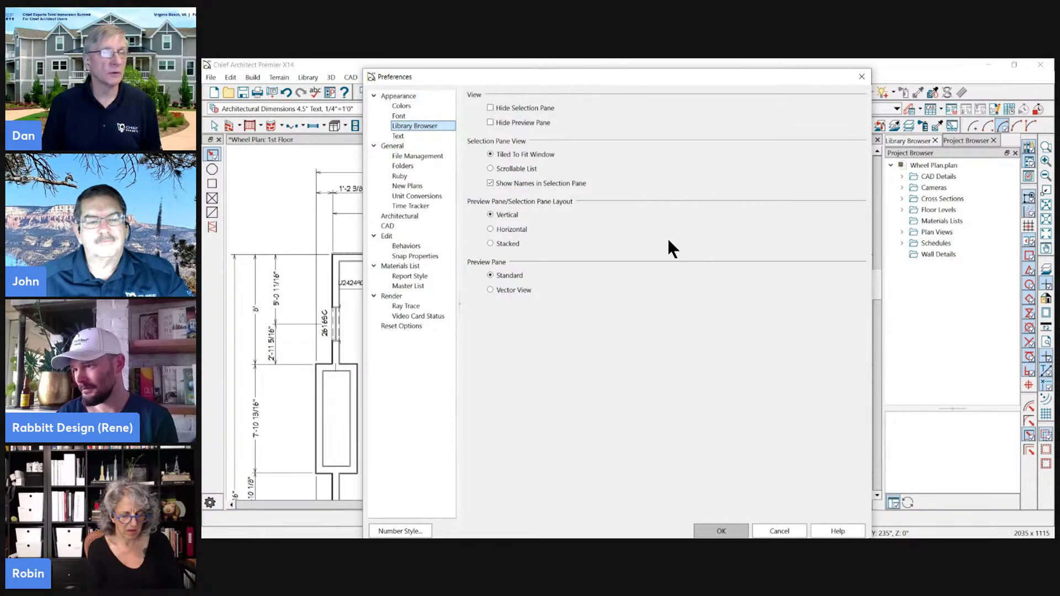
{"action": "left_click", "coordinate": [777, 530]}
{"action": "left_click_drag", "start_coordinate": [971, 141], "coordinate": [429, 108]}
{"action": "left_click_drag", "start_coordinate": [481, 226], "coordinate": [825, 228]}
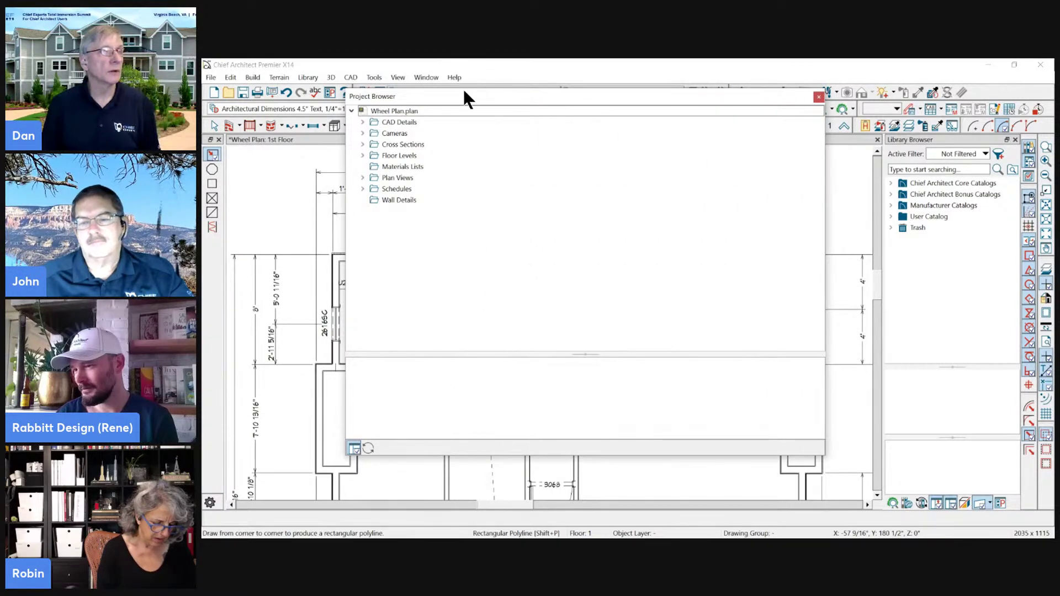
{"action": "left_click_drag", "start_coordinate": [464, 99], "coordinate": [477, 123]}
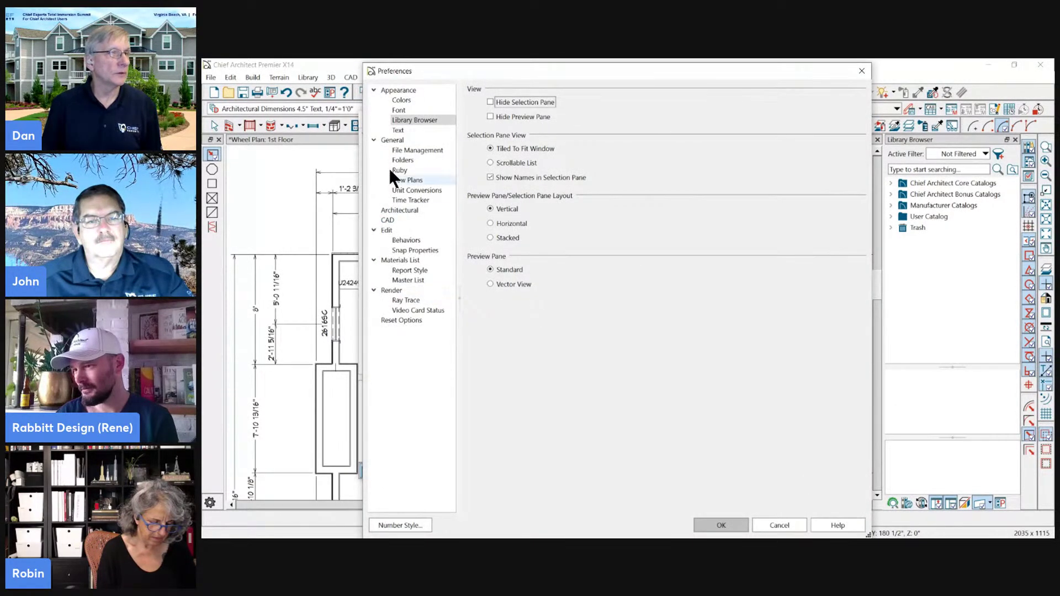
- Set the Library Browser's preview and selection pane layout to Stacked, and close the floating Project Browser
{"action": "left_click", "coordinate": [489, 238]}
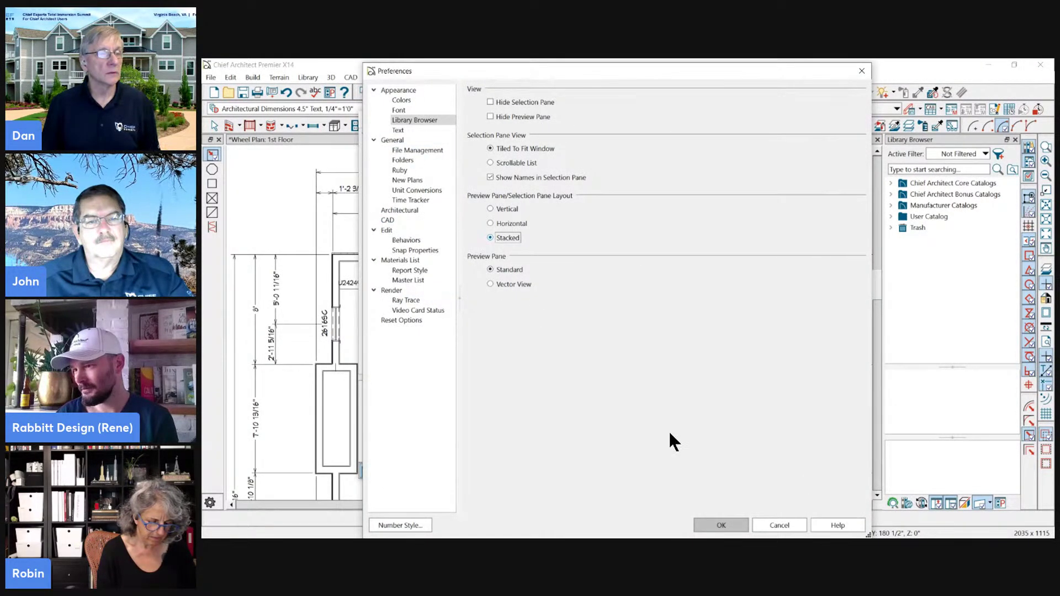
{"action": "left_click", "coordinate": [721, 526]}
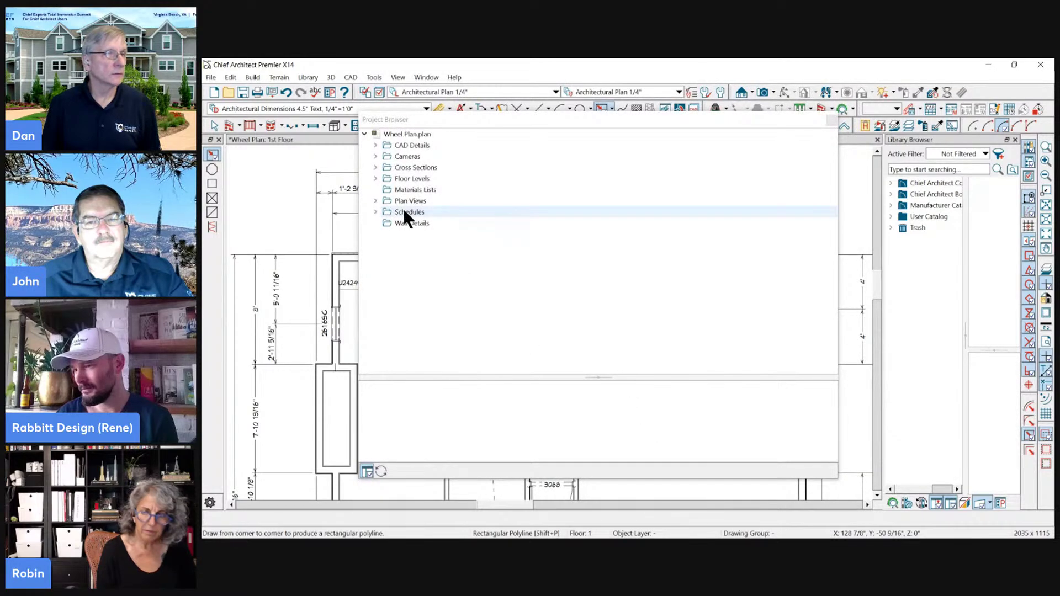
{"action": "left_click", "coordinate": [375, 156]}
{"action": "left_click", "coordinate": [398, 167]}
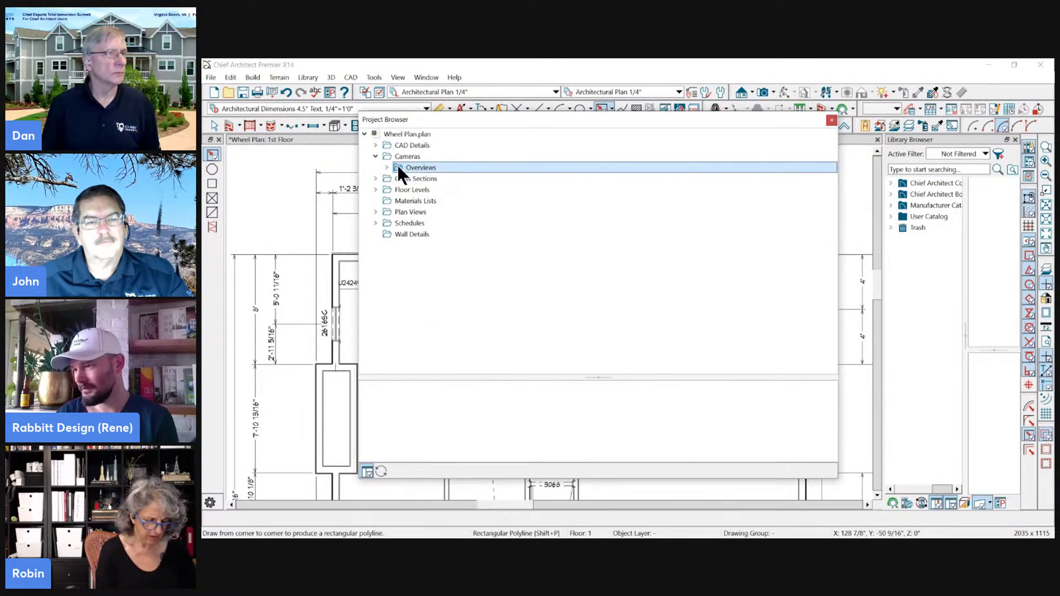
{"action": "left_click", "coordinate": [832, 120]}
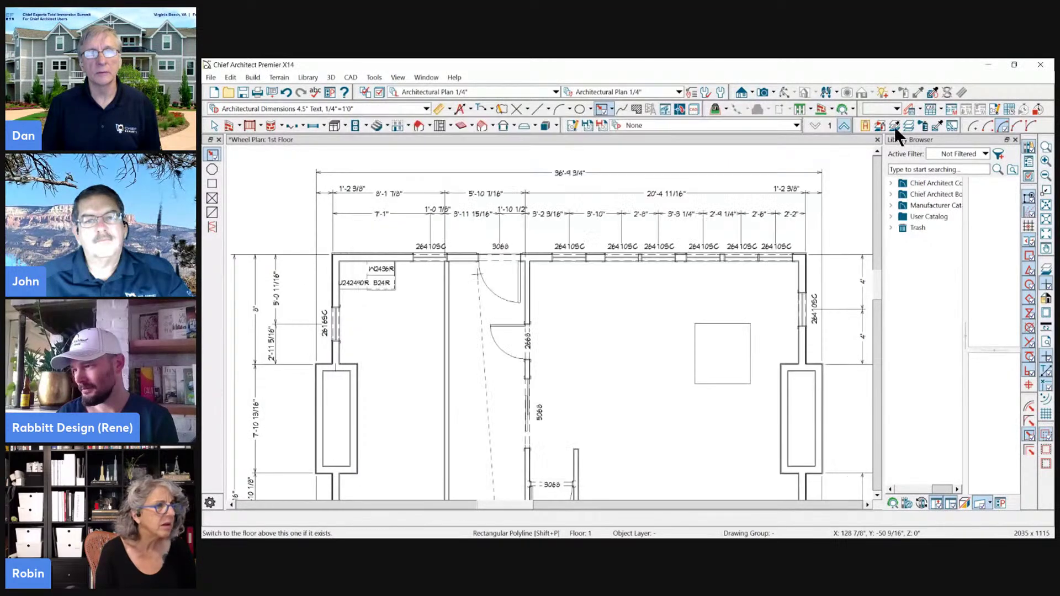
- Reopen the Library Browser as a floating window over the plan, widen it and adjust the catalog tree's width
{"action": "left_click", "coordinate": [1029, 147]}
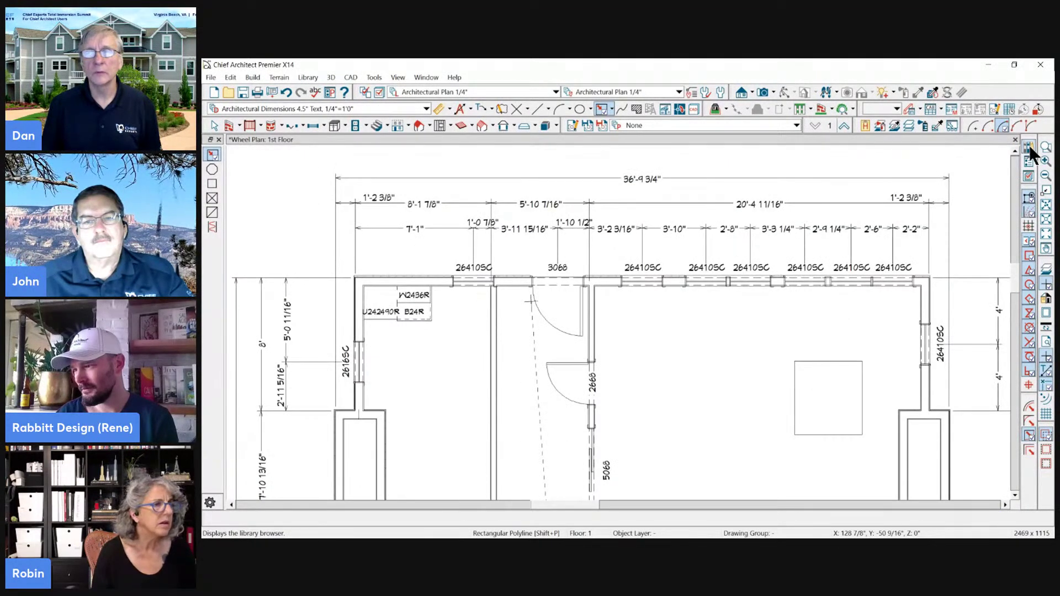
{"action": "left_click", "coordinate": [1029, 146]}
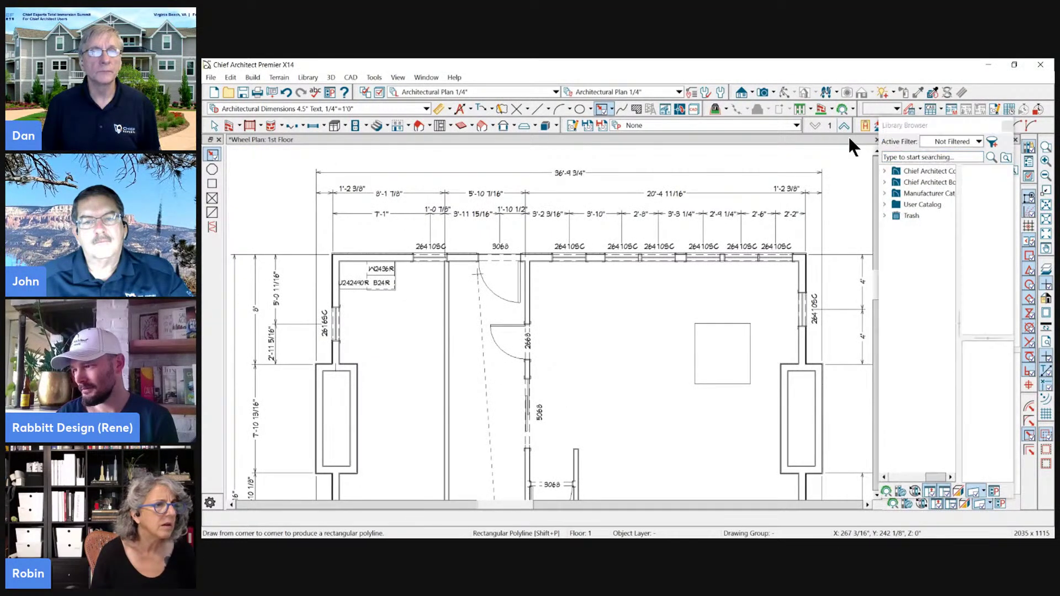
{"action": "left_click_drag", "start_coordinate": [904, 145], "coordinate": [397, 108]}
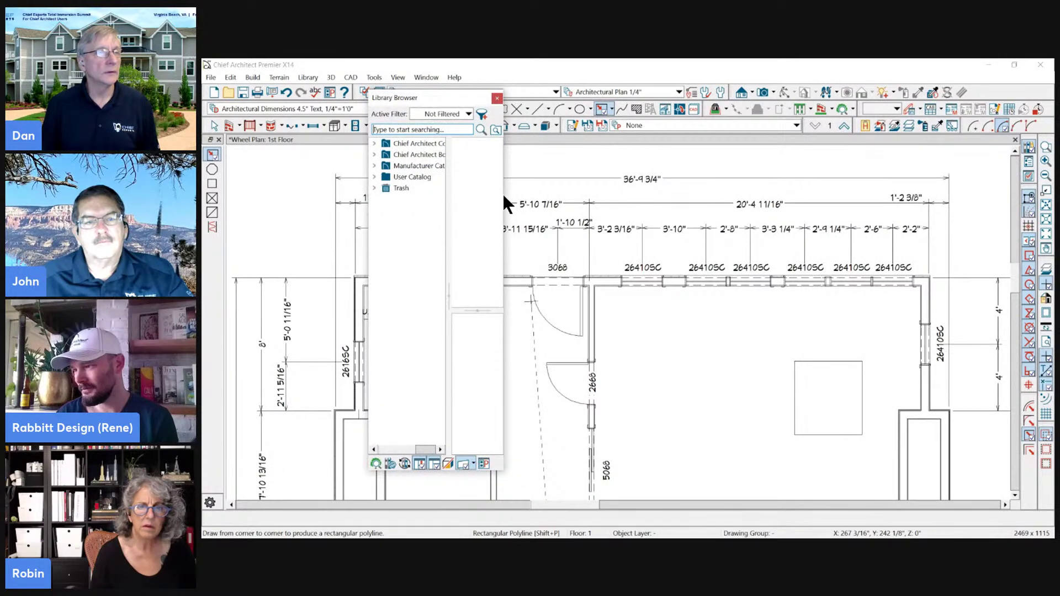
{"action": "left_click_drag", "start_coordinate": [502, 199], "coordinate": [885, 220]}
{"action": "left_click_drag", "start_coordinate": [680, 292], "coordinate": [504, 265]}
- Browse the Chief Architect Core Catalogs through Architectural, Appliances, and Cooktops & Rangetops to the Large models
{"action": "left_click", "coordinate": [375, 143]}
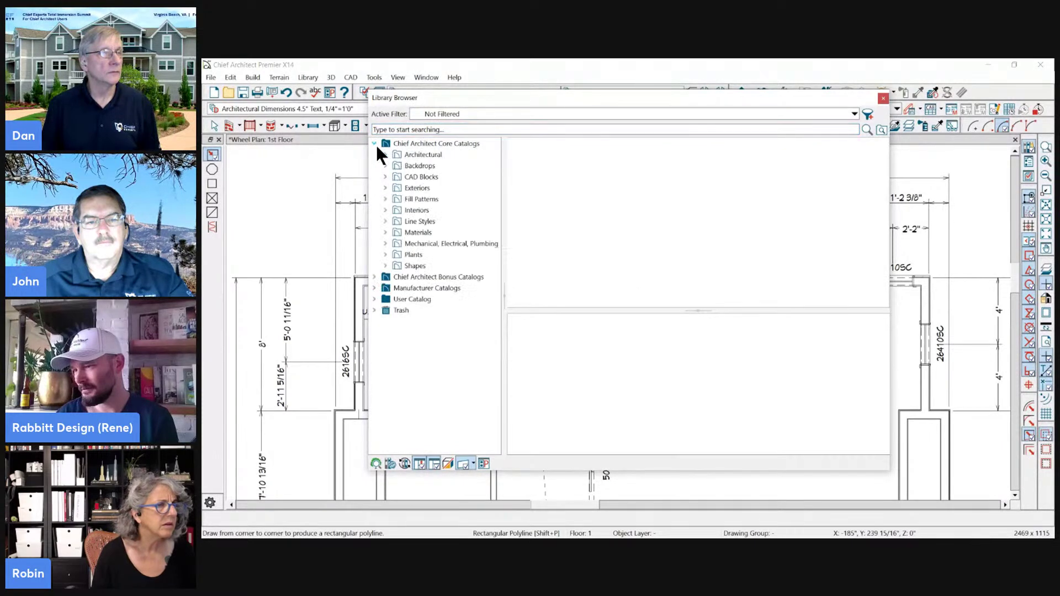
{"action": "left_click", "coordinate": [411, 155]}
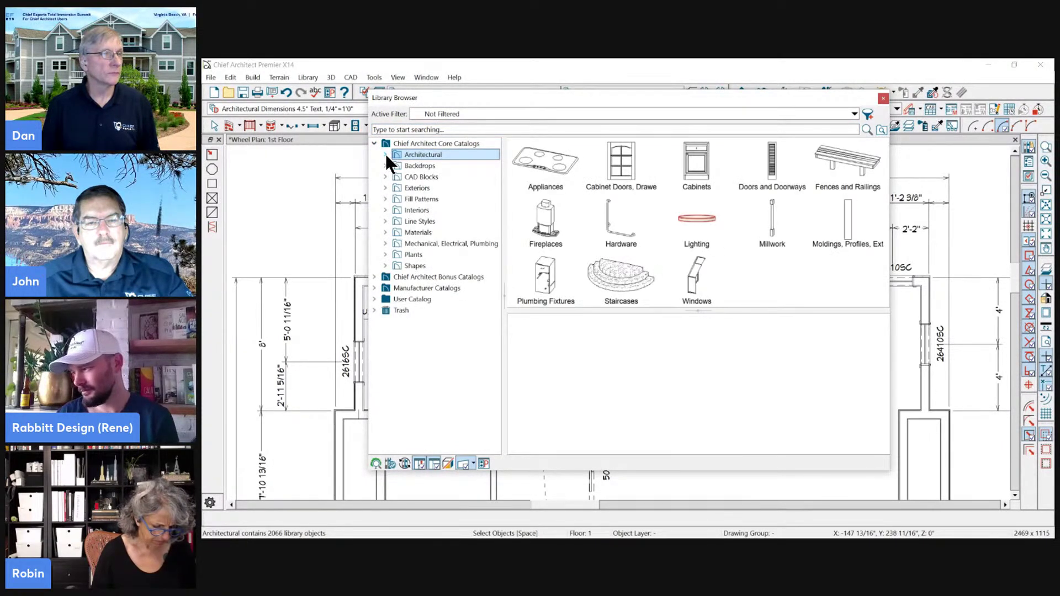
{"action": "left_click", "coordinate": [386, 154]}
{"action": "left_click", "coordinate": [425, 165]}
{"action": "left_click", "coordinate": [397, 166]}
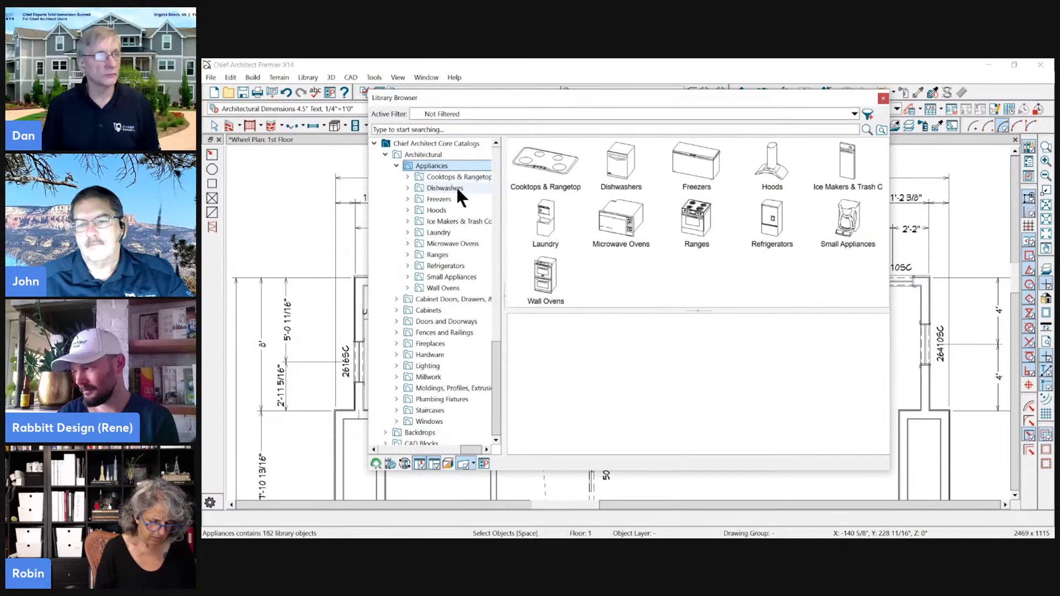
{"action": "left_click", "coordinate": [408, 176]}
{"action": "left_click", "coordinate": [428, 176]}
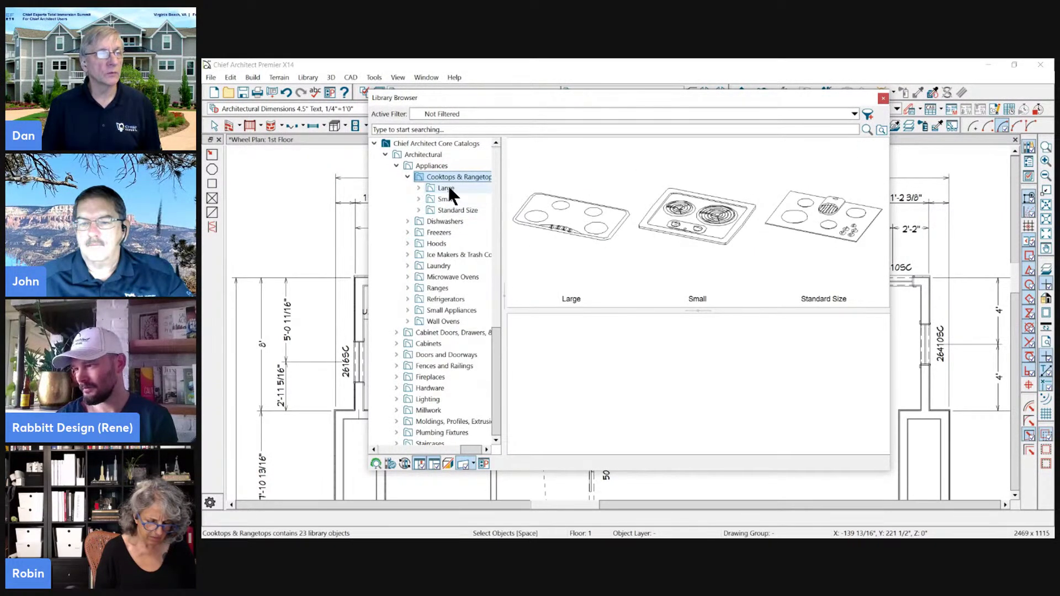
{"action": "left_click", "coordinate": [446, 188]}
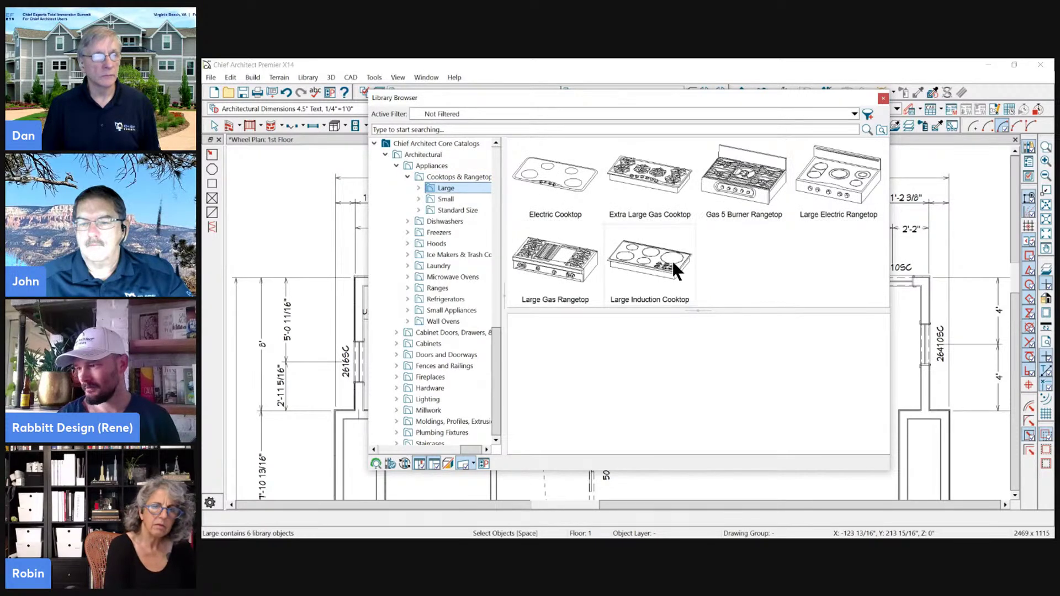
{"action": "left_click", "coordinate": [418, 188]}
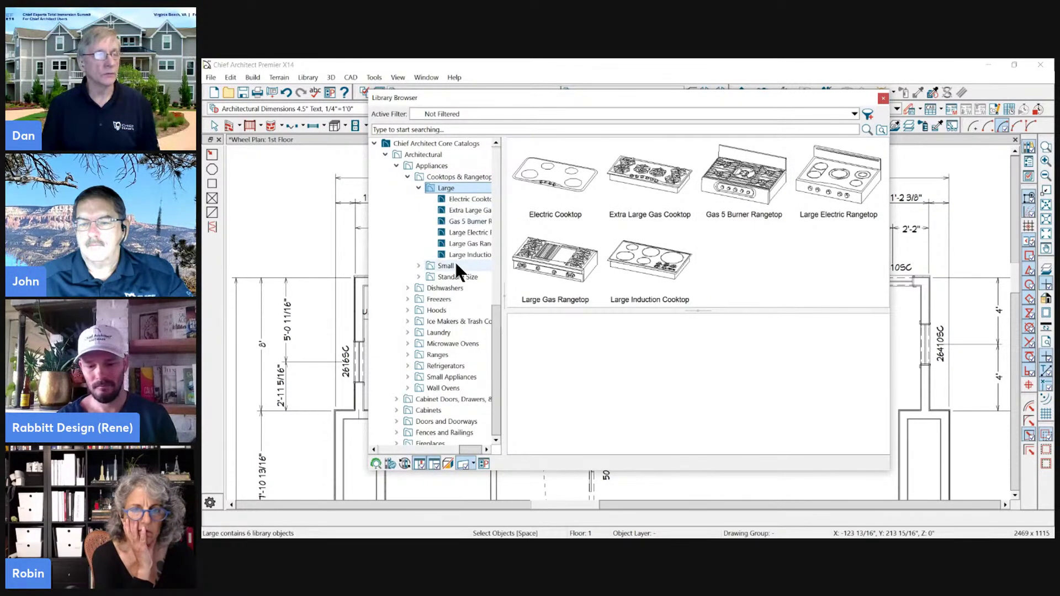
- Preview the Large Gas Rangetop, widen the catalog tree to show full item names, and close the Library Browser
{"action": "left_click", "coordinate": [550, 253]}
{"action": "left_click_drag", "start_coordinate": [641, 390], "coordinate": [694, 297]}
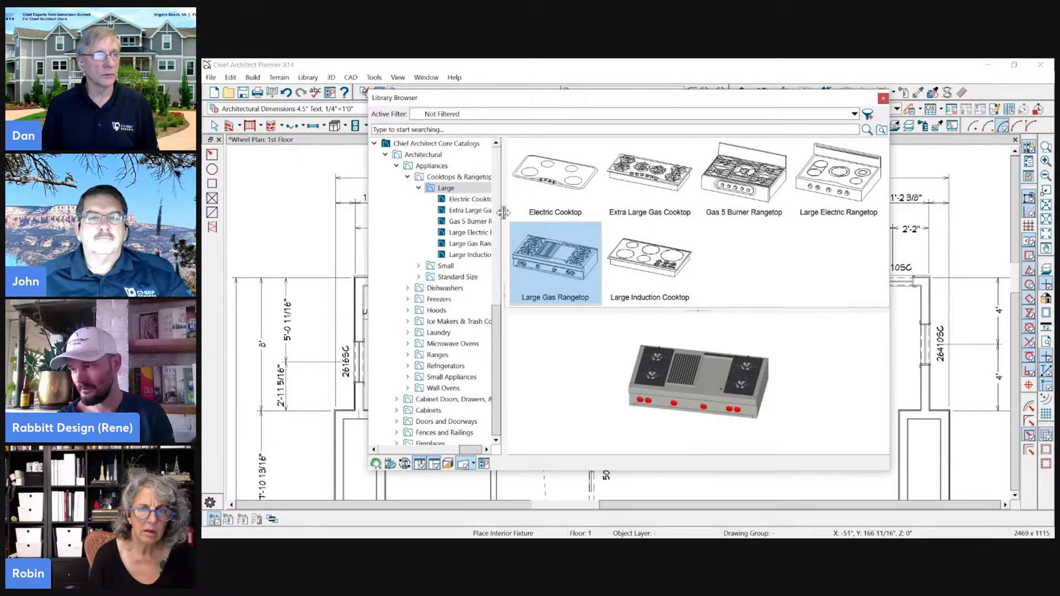
{"action": "left_click_drag", "start_coordinate": [501, 223], "coordinate": [555, 224]}
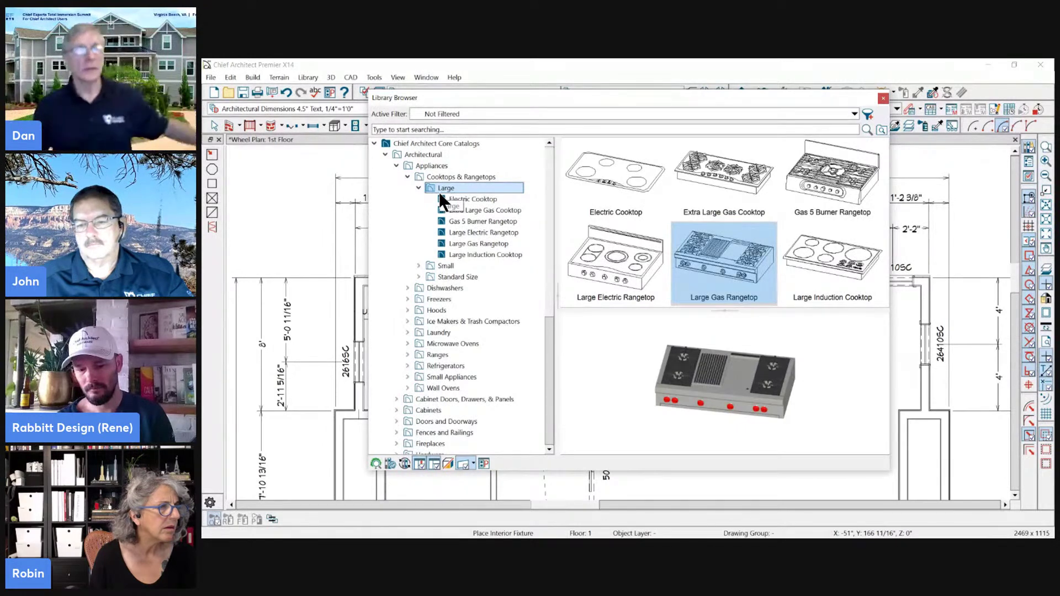
{"action": "left_click", "coordinate": [881, 97]}
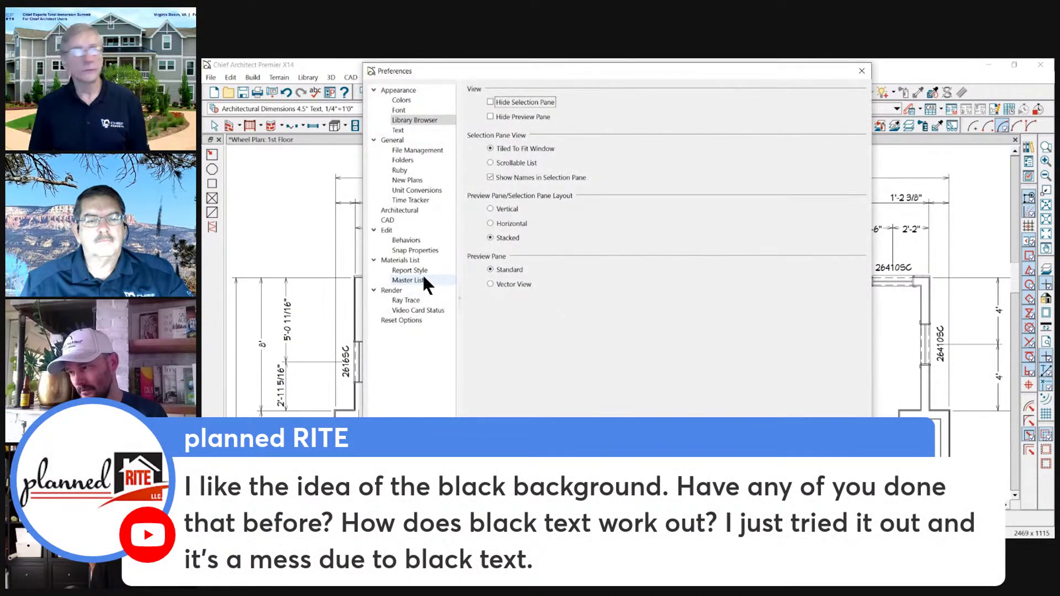
- Review the Text preferences, examining the number of leader line segments and the Create Rich Text option
{"action": "left_click", "coordinate": [403, 130]}
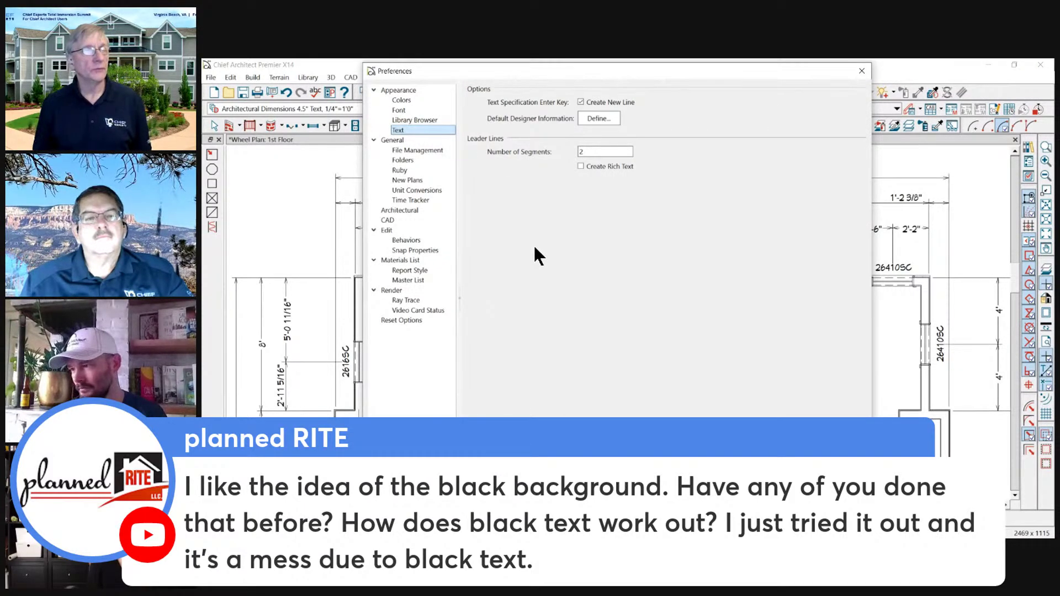
{"action": "left_click_drag", "start_coordinate": [620, 79], "coordinate": [626, 72]}
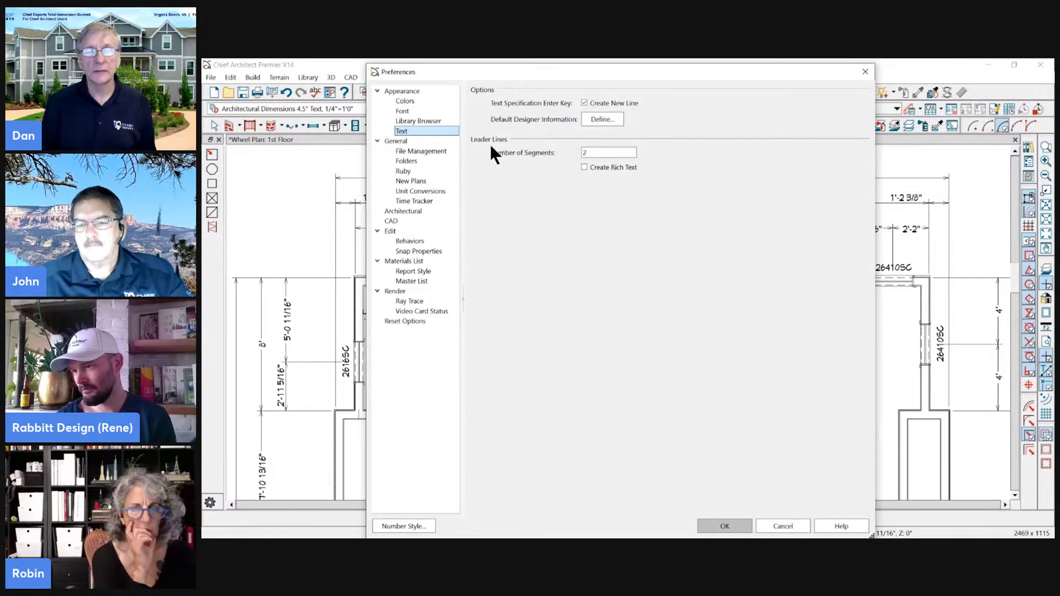
{"action": "left_click", "coordinate": [585, 152]}
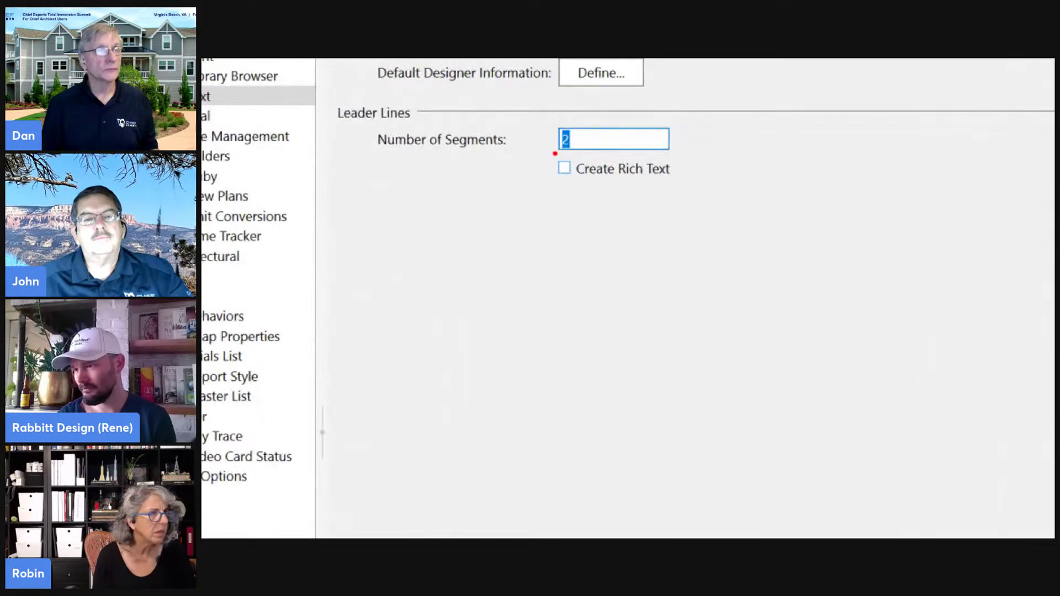
{"action": "left_click_drag", "start_coordinate": [555, 154], "coordinate": [682, 190]}
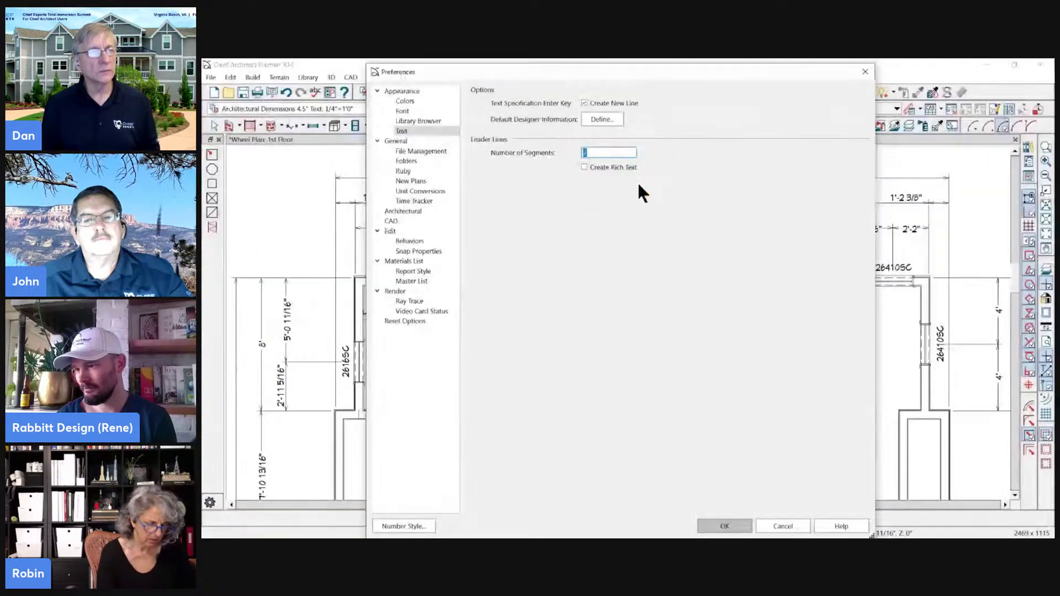
{"action": "left_click", "coordinate": [725, 526]}
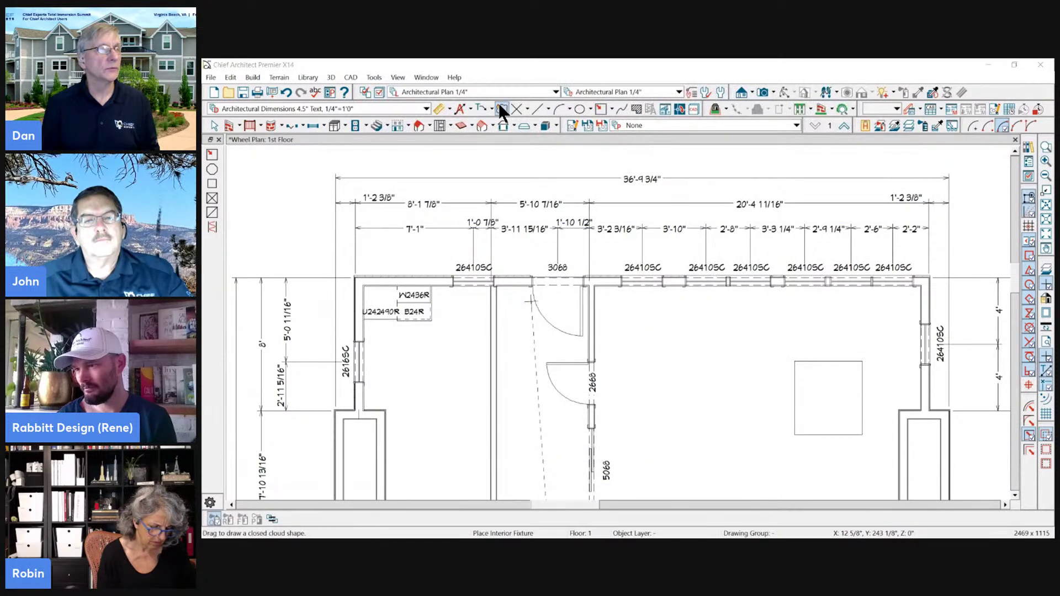
- Draw a two-segment text leader line from the interior wall above the 2668 door, with the text "werwqerqw"
{"action": "left_click", "coordinate": [480, 108]}
{"action": "left_click_drag", "start_coordinate": [595, 343], "coordinate": [619, 319]}
{"action": "left_click", "coordinate": [646, 319]}
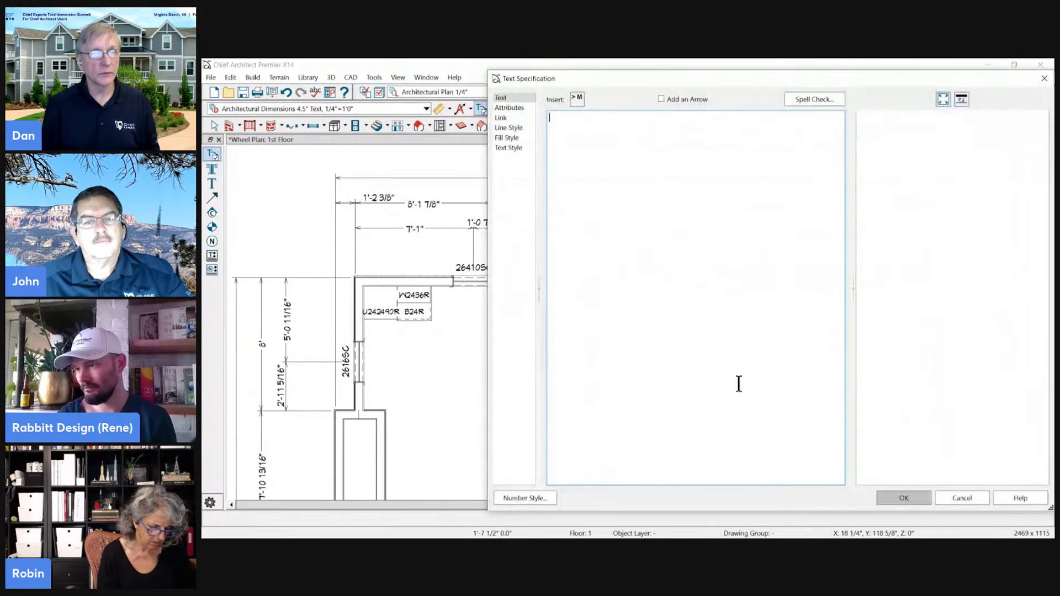
{"action": "type", "text": "werwqerqw"}
{"action": "left_click", "coordinate": [904, 498]}
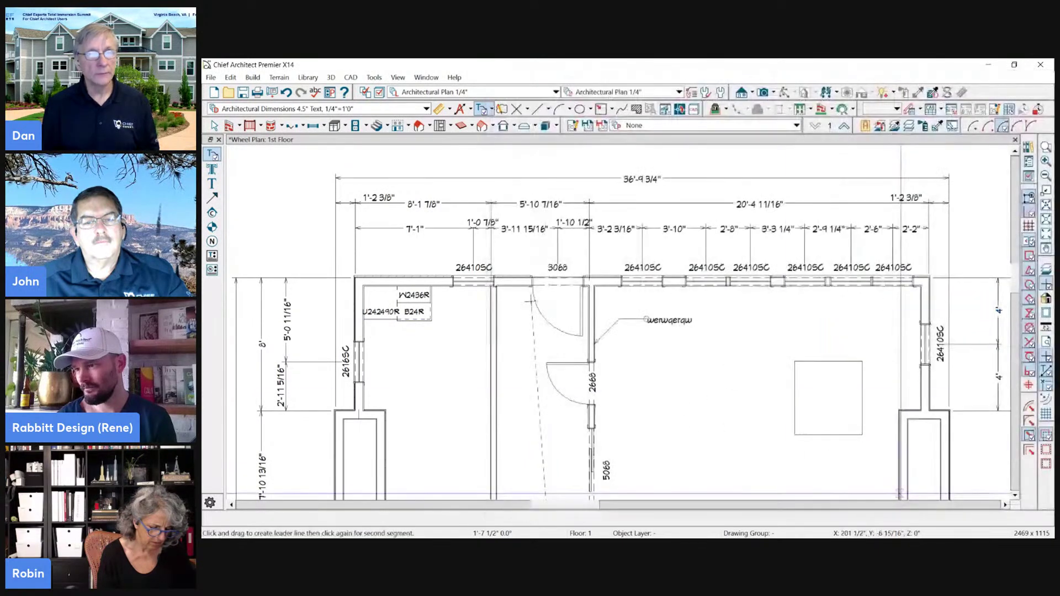
- Inspect the leader text's specification and leave it without making changes
{"action": "scroll", "coordinate": [704, 319], "scroll_direction": "up", "scroll_amount": 2}
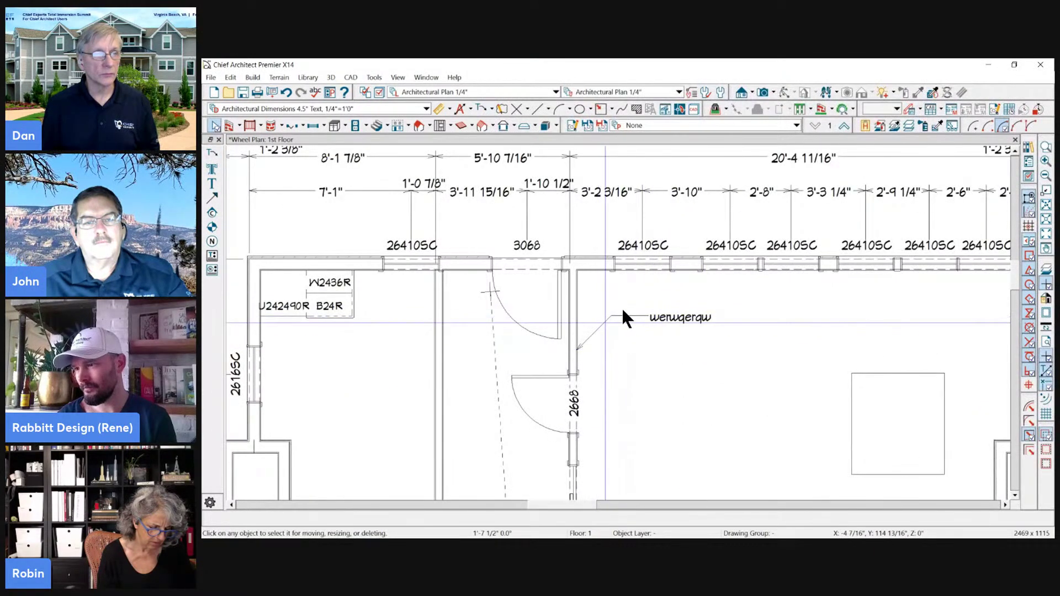
{"action": "left_click", "coordinate": [697, 320]}
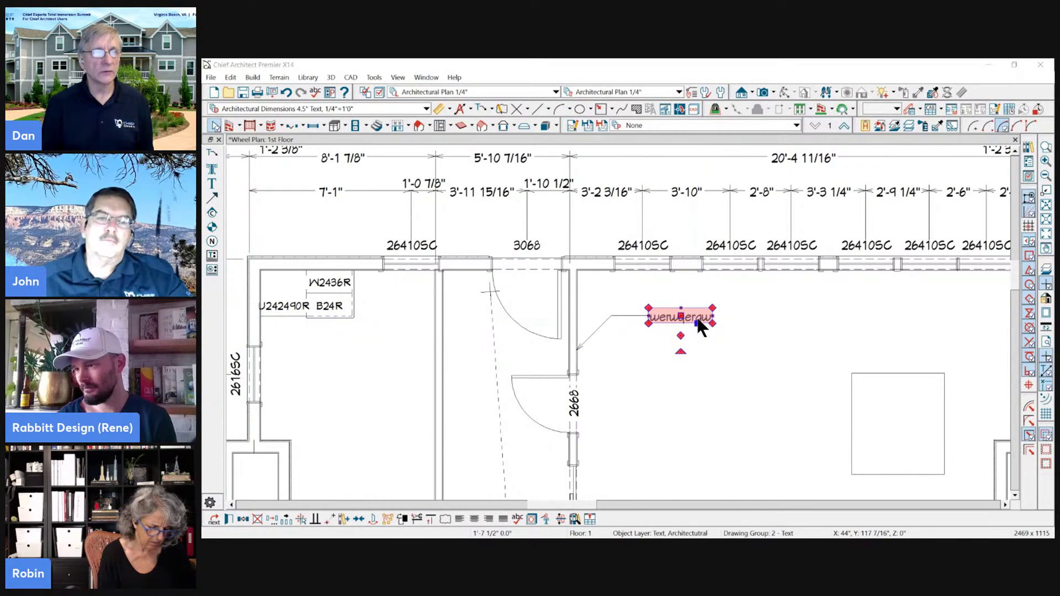
{"action": "double_click", "coordinate": [696, 316]}
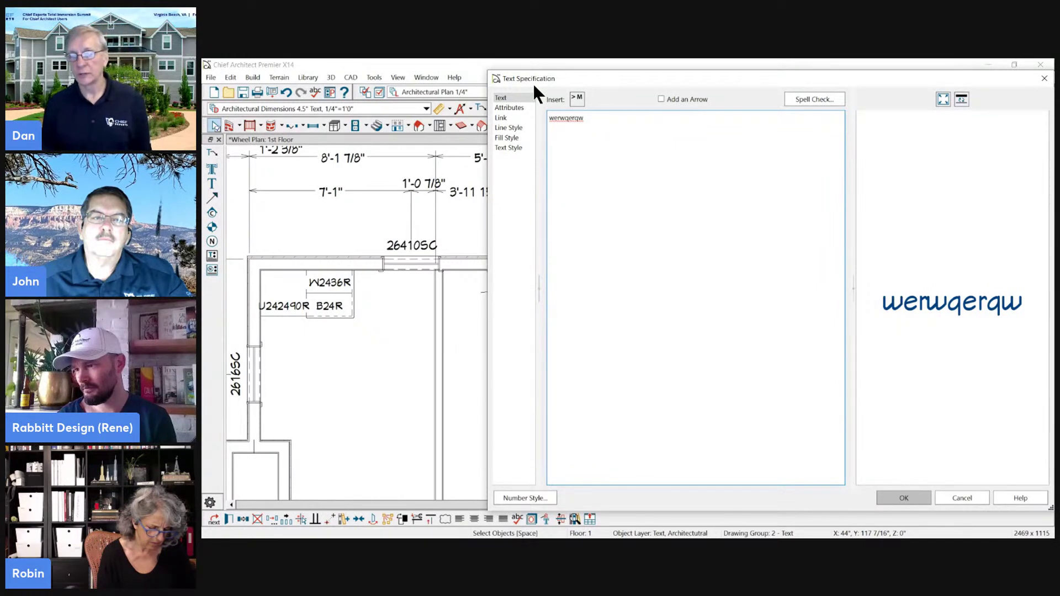
{"action": "left_click", "coordinate": [957, 496]}
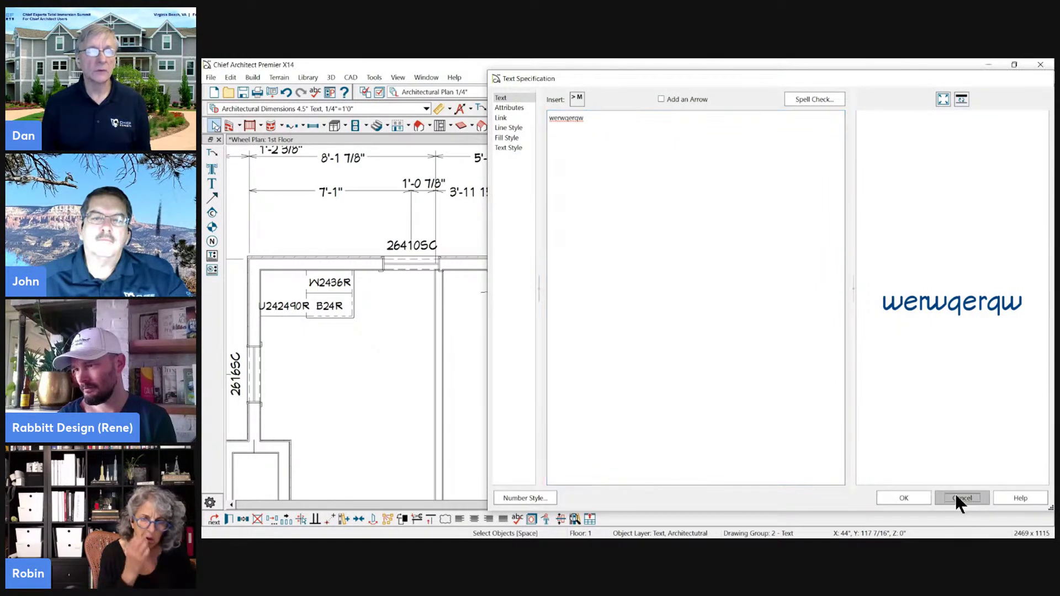
- Place a rich text note below the leader text, with "djhasdfjas" on the first line and "aksjfaf" on the second
{"action": "left_click", "coordinate": [484, 107]}
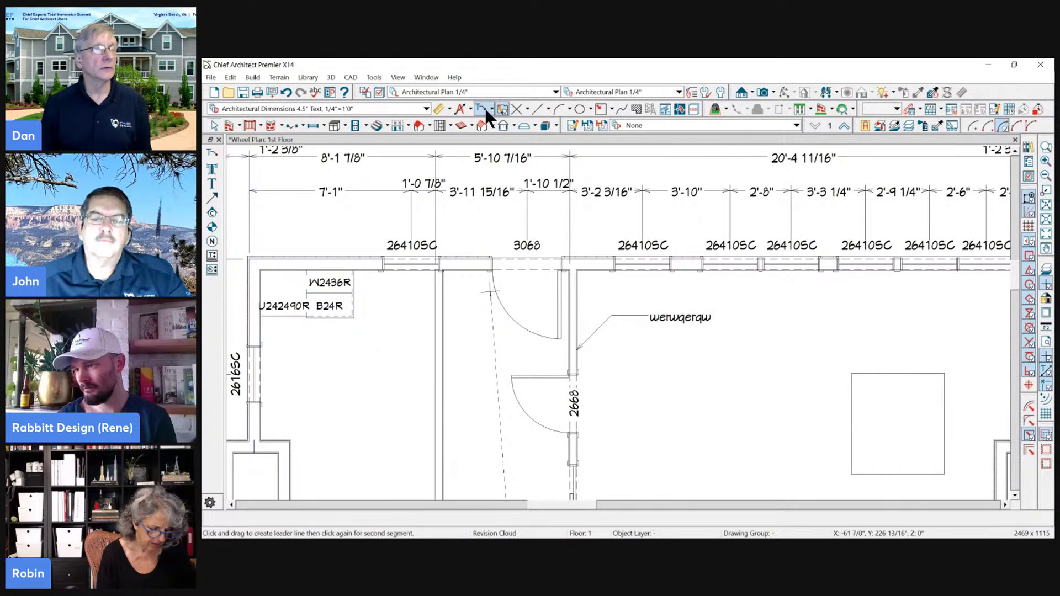
{"action": "left_click", "coordinate": [491, 106]}
{"action": "left_click", "coordinate": [500, 136]}
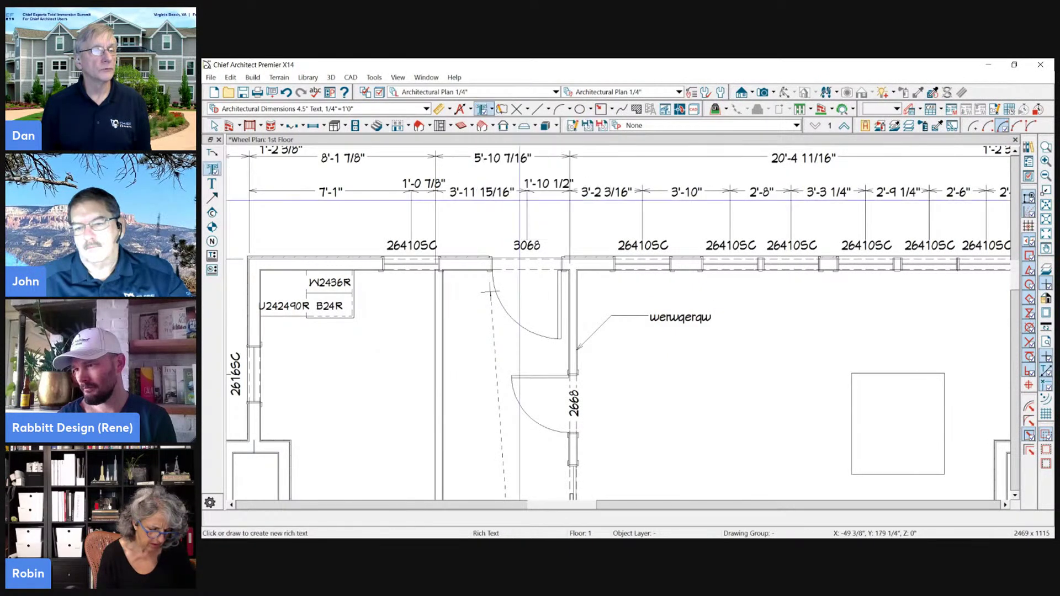
{"action": "left_click", "coordinate": [653, 365]}
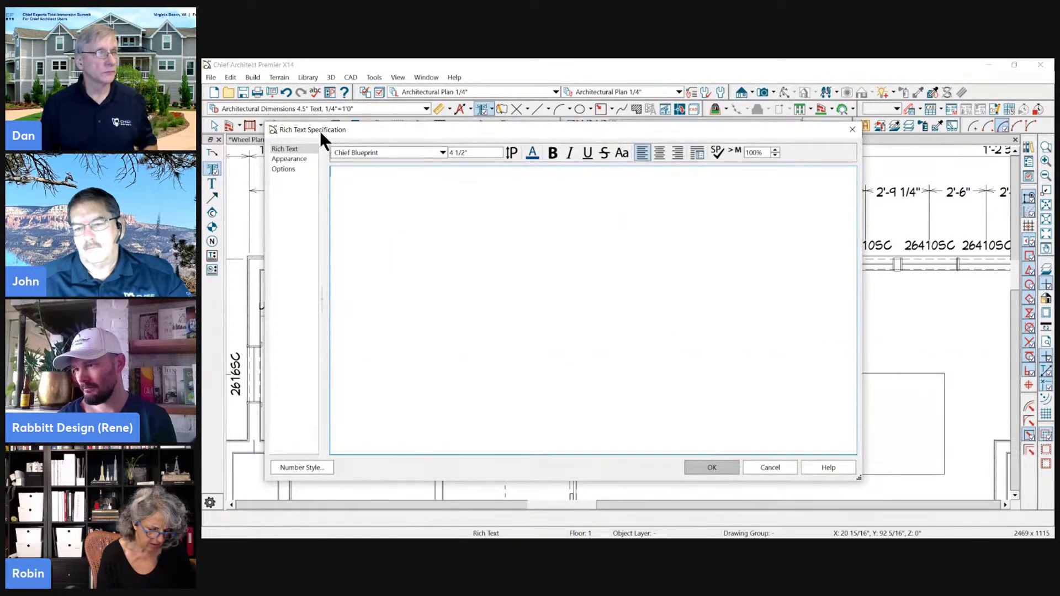
{"action": "left_click_drag", "start_coordinate": [509, 130], "coordinate": [577, 133]}
{"action": "type", "text": "djhasdfjas"}
{"action": "key", "text": "Return"}
{"action": "type", "text": "aksjfaf"}
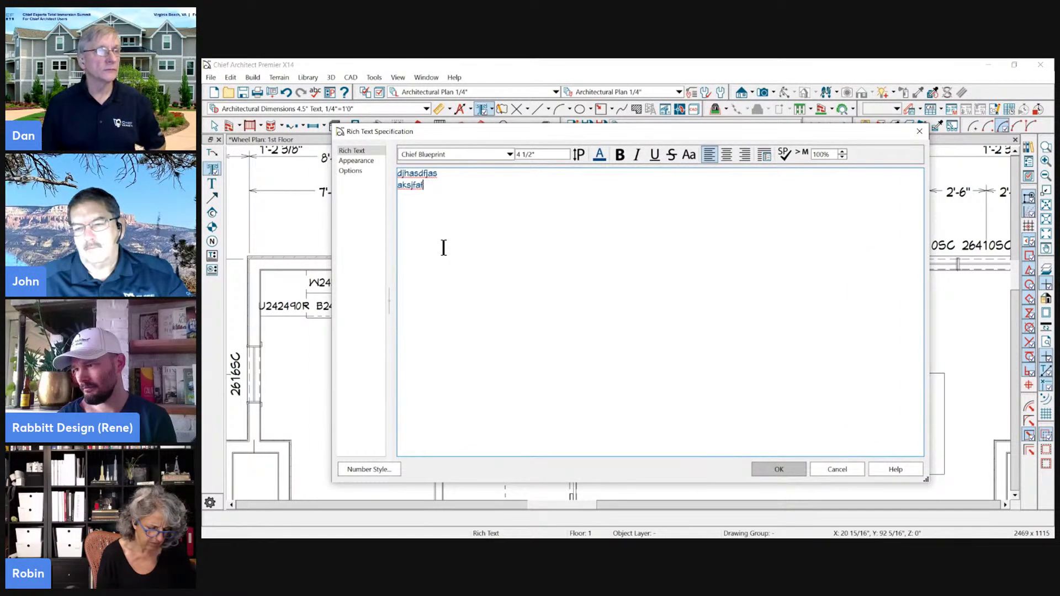
- Look at the text color choices for the first rich text line, make that line bold and accept the note
{"action": "left_click_drag", "start_coordinate": [443, 174], "coordinate": [397, 173]}
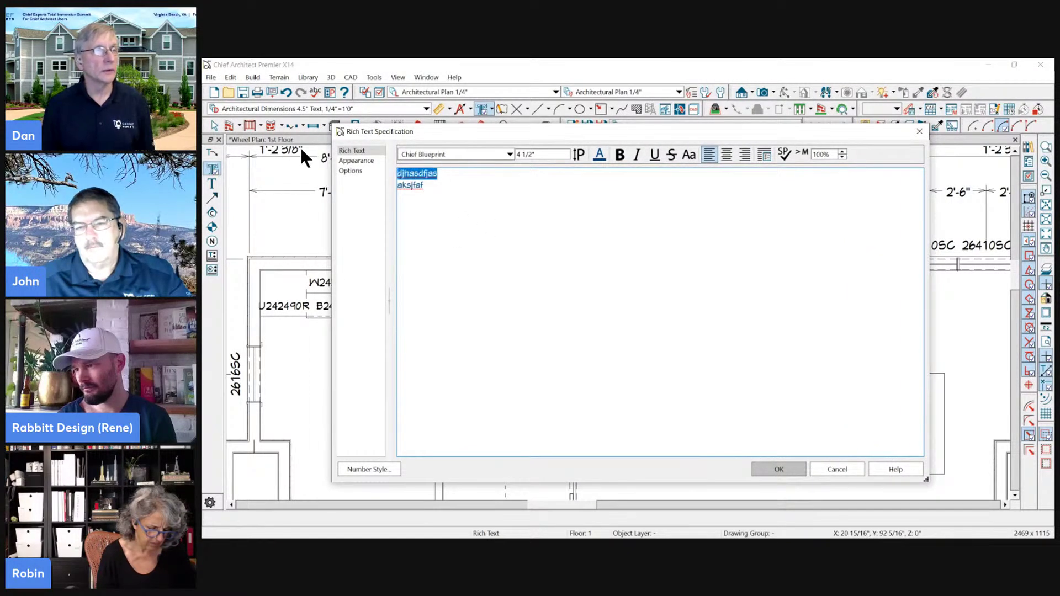
{"action": "left_click", "coordinate": [599, 154]}
{"action": "left_click", "coordinate": [619, 396]}
{"action": "left_click", "coordinate": [620, 154]}
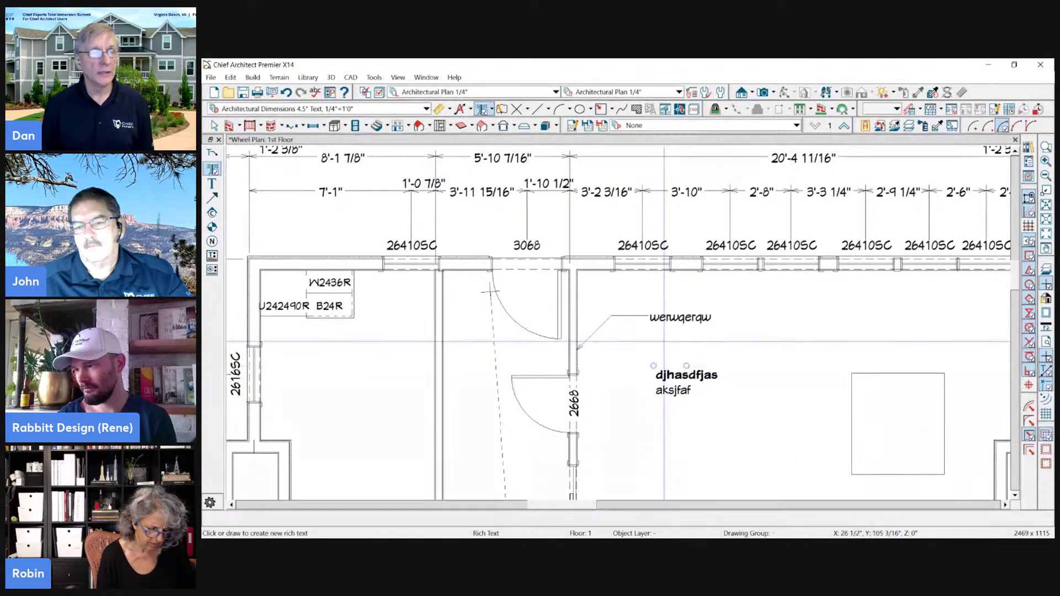
- Select the "werwqerqw" leader text and compare it with the rich text note below it
{"action": "left_click", "coordinate": [683, 318]}
{"action": "scroll", "coordinate": [671, 381], "scroll_direction": "up", "scroll_amount": 1}
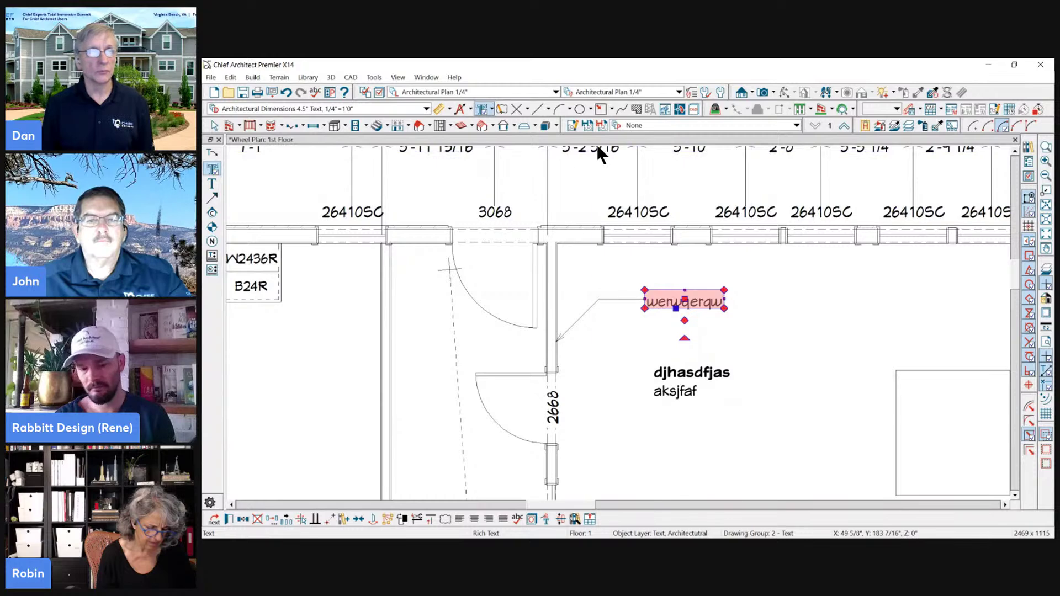
{"action": "scroll", "coordinate": [817, 267], "scroll_direction": "down", "scroll_amount": 1}
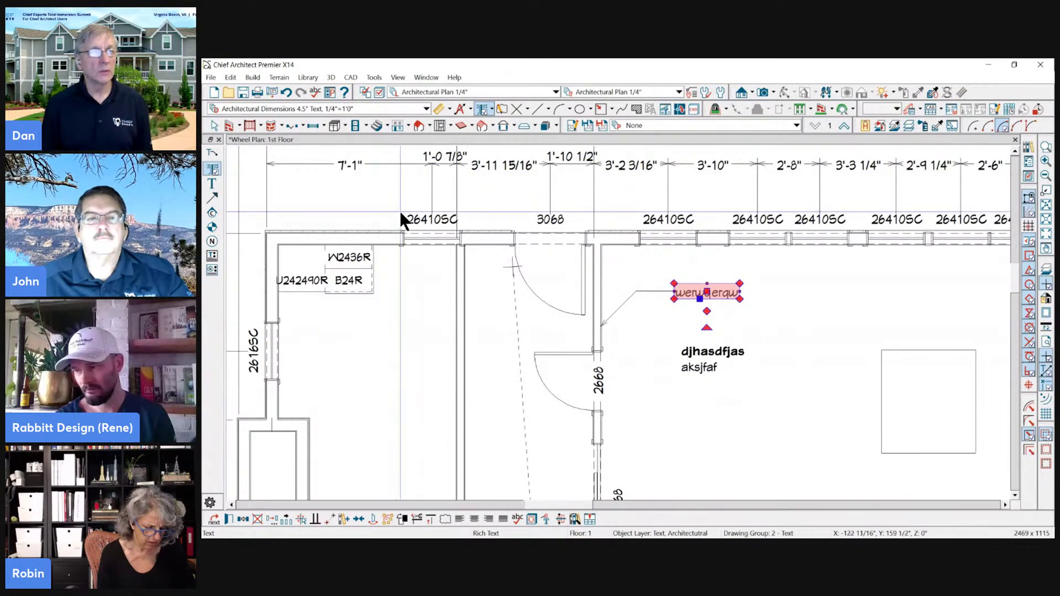
- Deselect the leader text and switch the saved plan view to Architectural Plan 1/8" to compare its text size with the rich text note
{"action": "left_click", "coordinate": [666, 126]}
{"action": "left_click", "coordinate": [667, 126]}
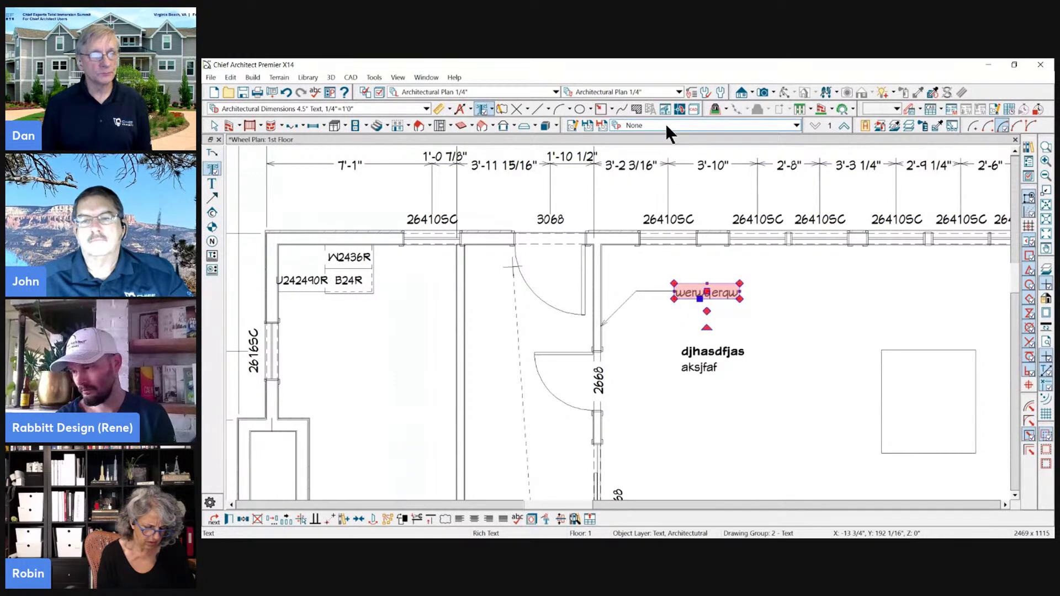
{"action": "key", "text": "Escape"}
{"action": "key", "text": "space"}
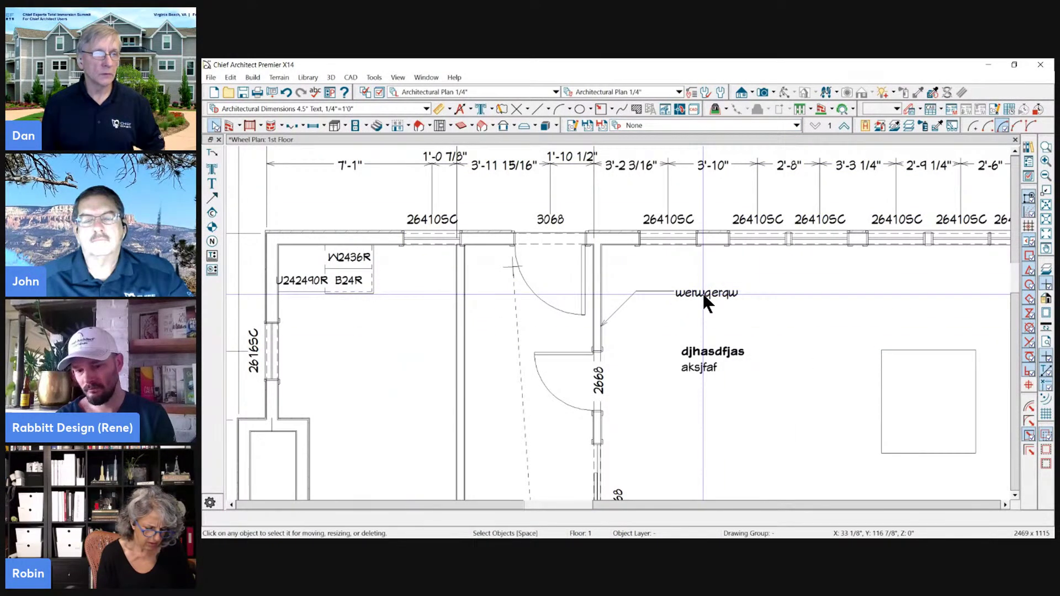
{"action": "left_click", "coordinate": [690, 127]}
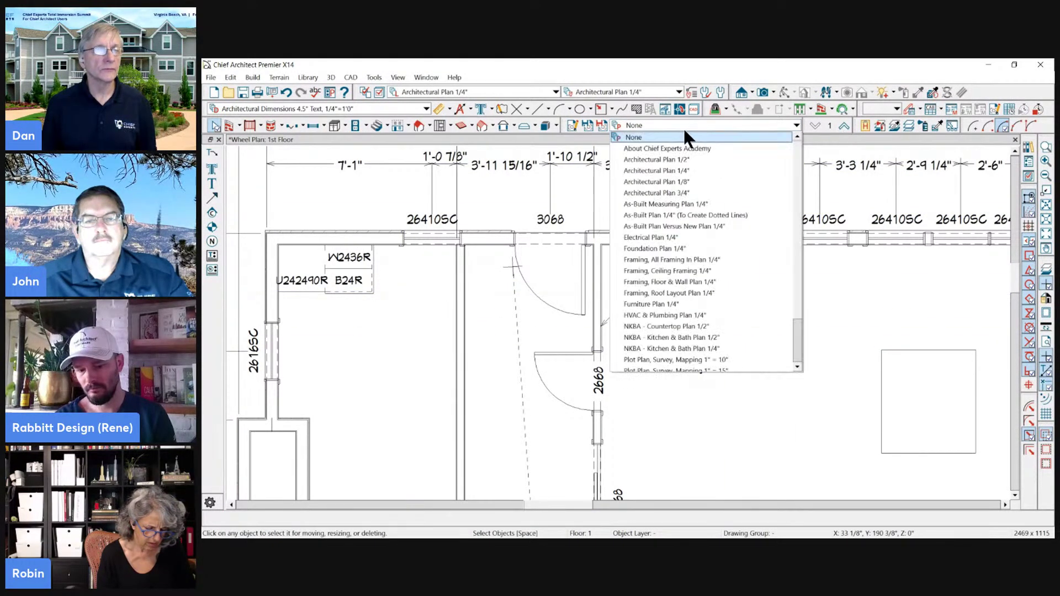
{"action": "left_click", "coordinate": [654, 182]}
{"action": "scroll", "coordinate": [710, 272], "scroll_direction": "up", "scroll_amount": 4}
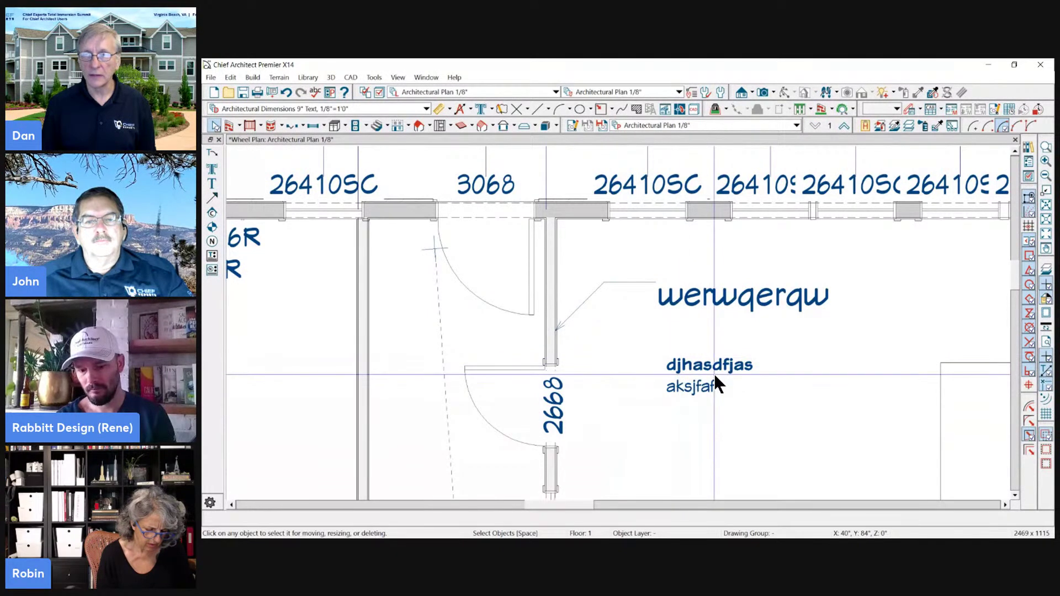
- Switch the saved plan view to Architectural Plan 1/2" and compare the leader text with the rich text note
{"action": "left_click", "coordinate": [703, 126]}
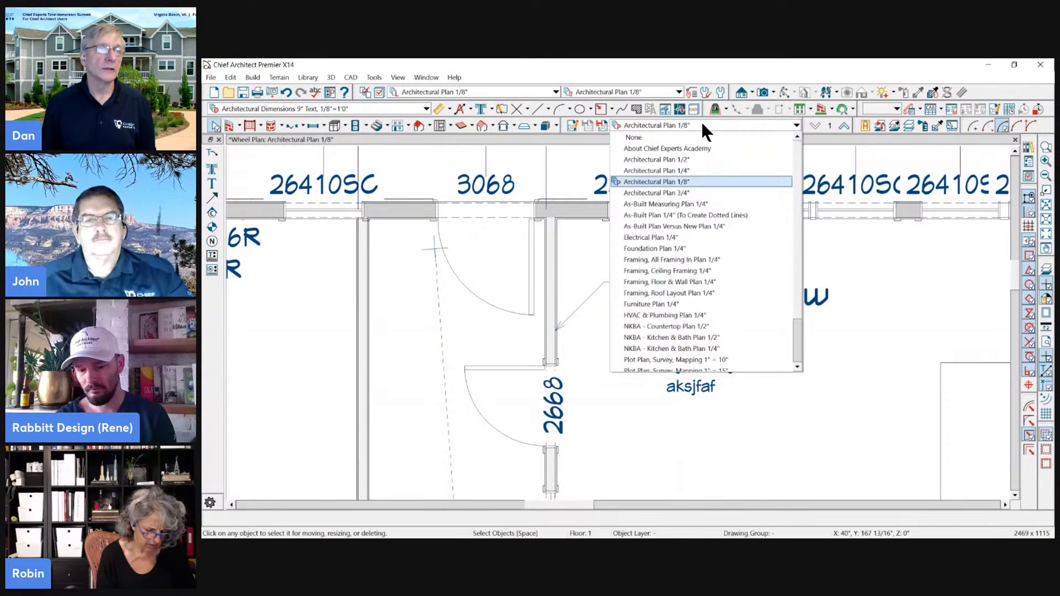
{"action": "left_click", "coordinate": [692, 159]}
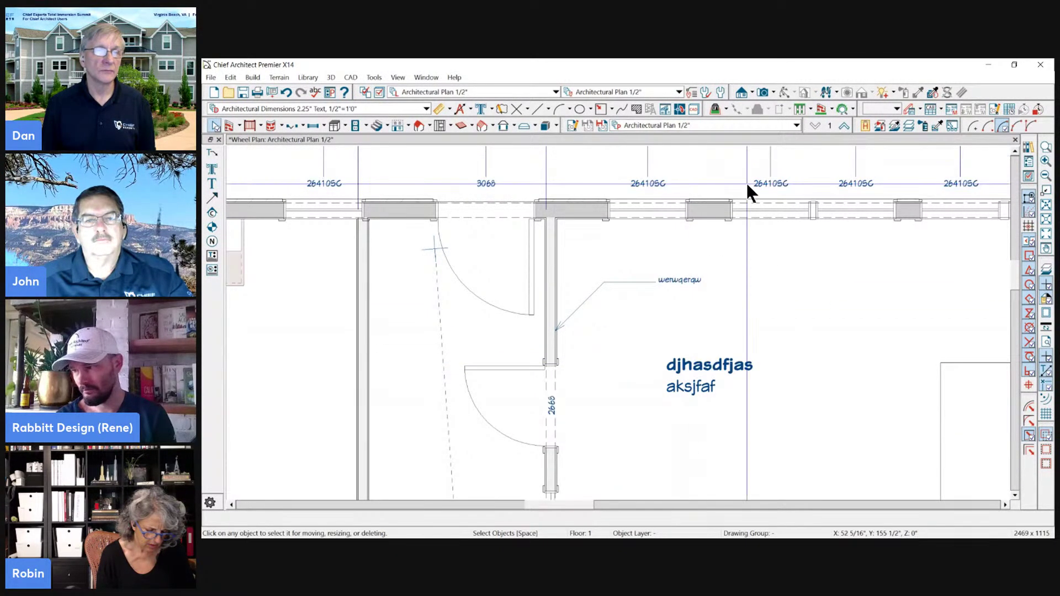
{"action": "scroll", "coordinate": [539, 303], "scroll_direction": "up", "scroll_amount": 2}
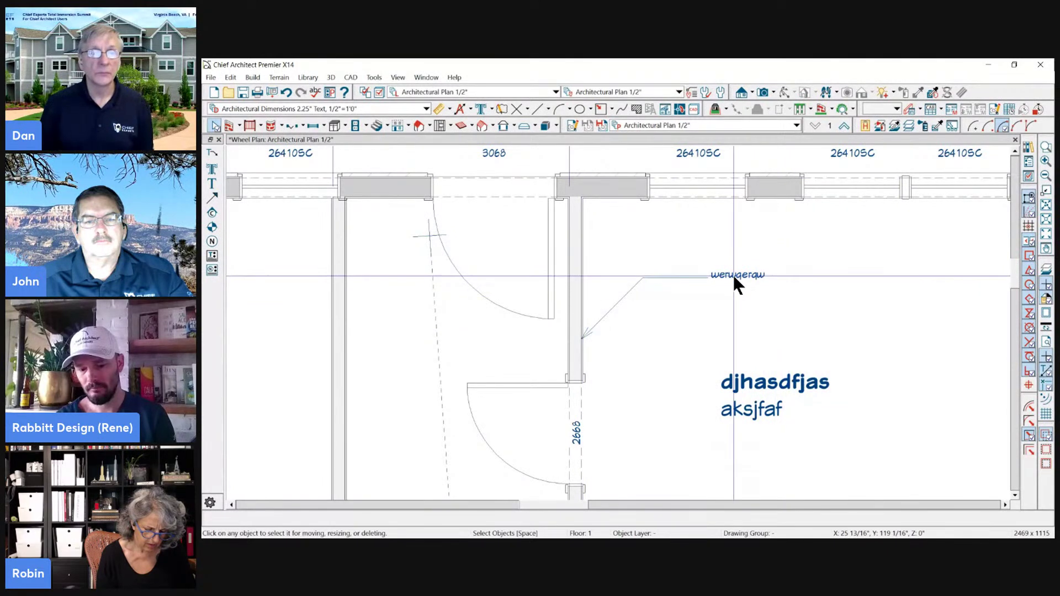
{"action": "scroll", "coordinate": [734, 275], "scroll_direction": "down", "scroll_amount": 2}
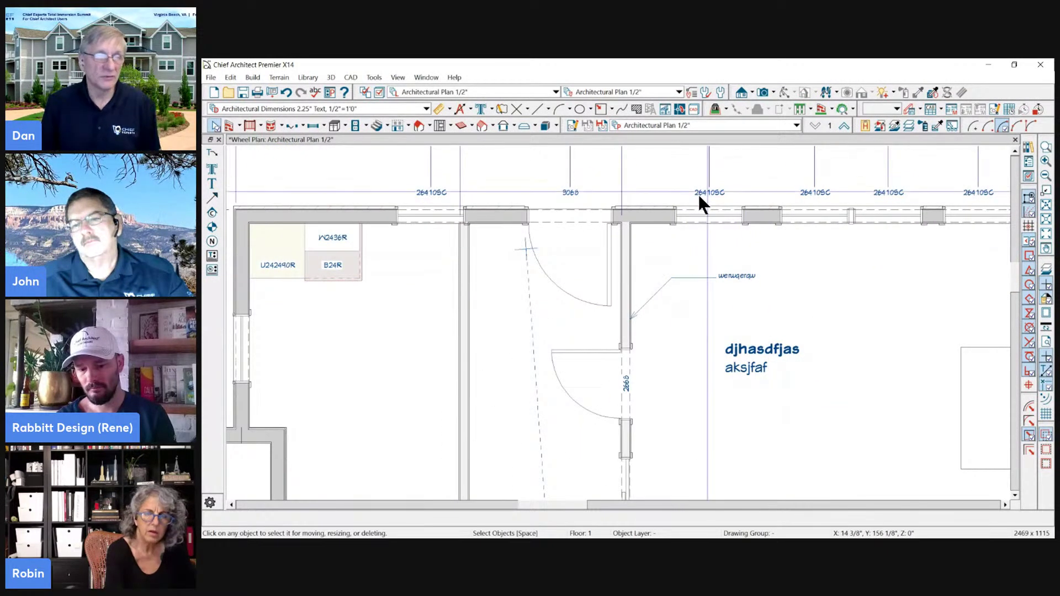
{"action": "scroll", "coordinate": [635, 229], "scroll_direction": "down", "scroll_amount": 1}
{"action": "scroll", "coordinate": [773, 293], "scroll_direction": "up", "scroll_amount": 2}
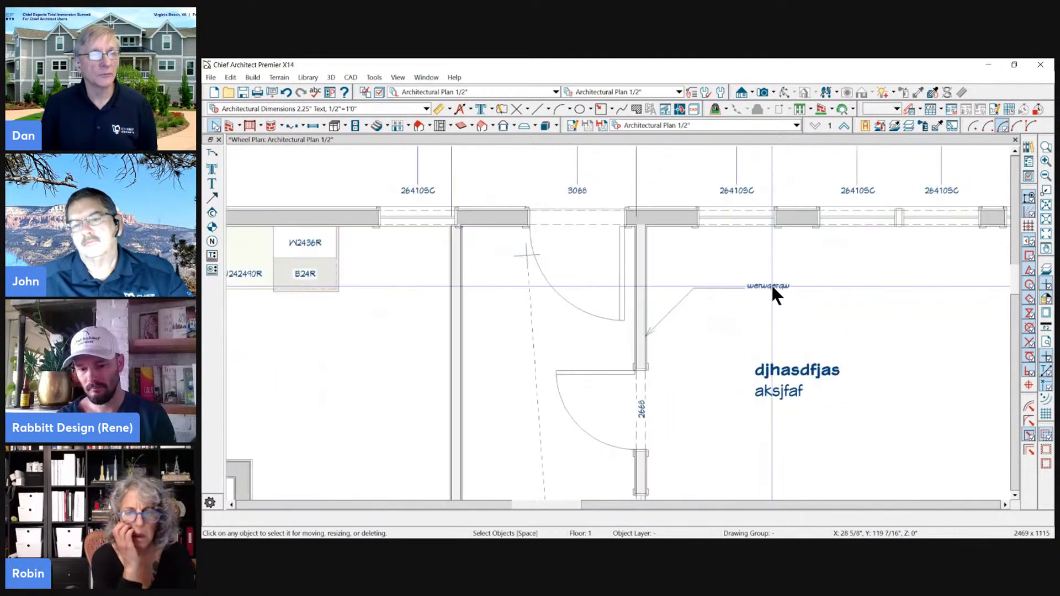
- Review the leader line number of segments in the Text preferences and close the preferences without changes
{"action": "left_click", "coordinate": [773, 287]}
{"action": "scroll", "coordinate": [787, 263], "scroll_direction": "down", "scroll_amount": 1}
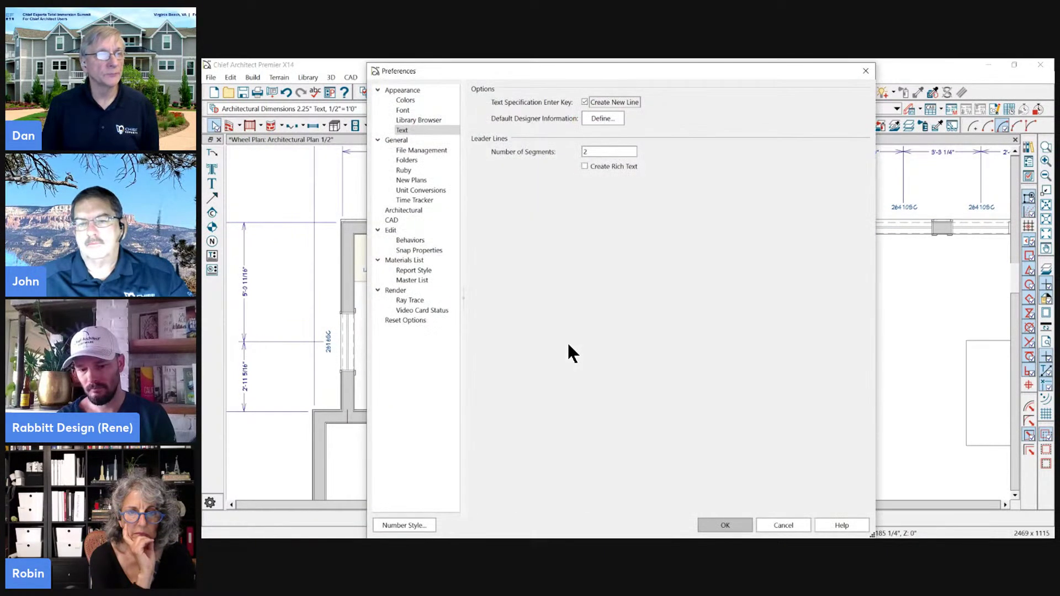
{"action": "left_click", "coordinate": [601, 151]}
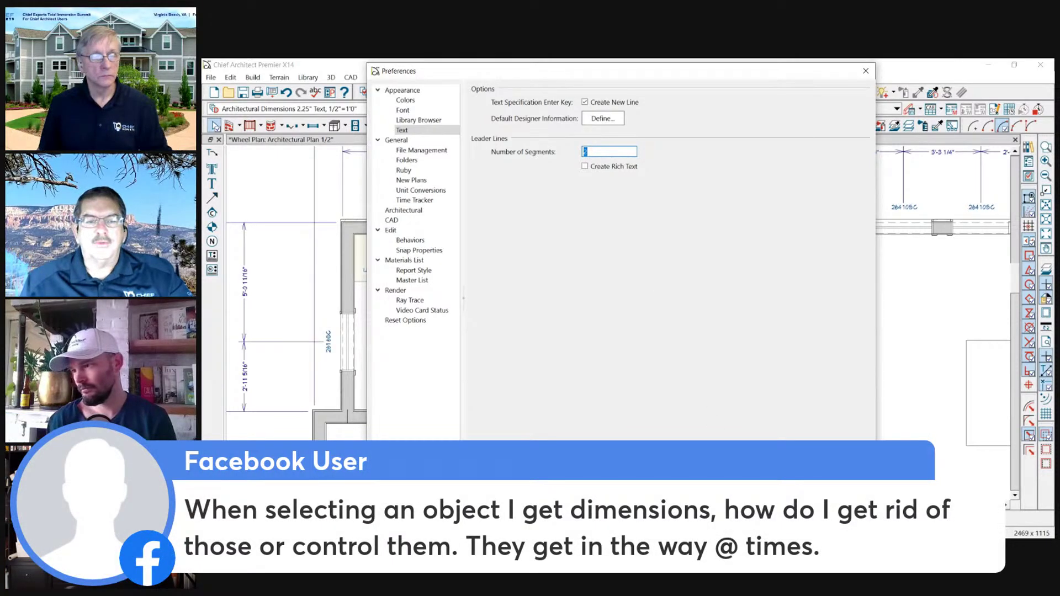
{"action": "key", "text": "Return"}
- Select an upper-wall window to see its temporary dimensions, and shrink the CAD rectangle beside the rich text note to about 8 7/16" high
{"action": "left_click", "coordinate": [749, 231]}
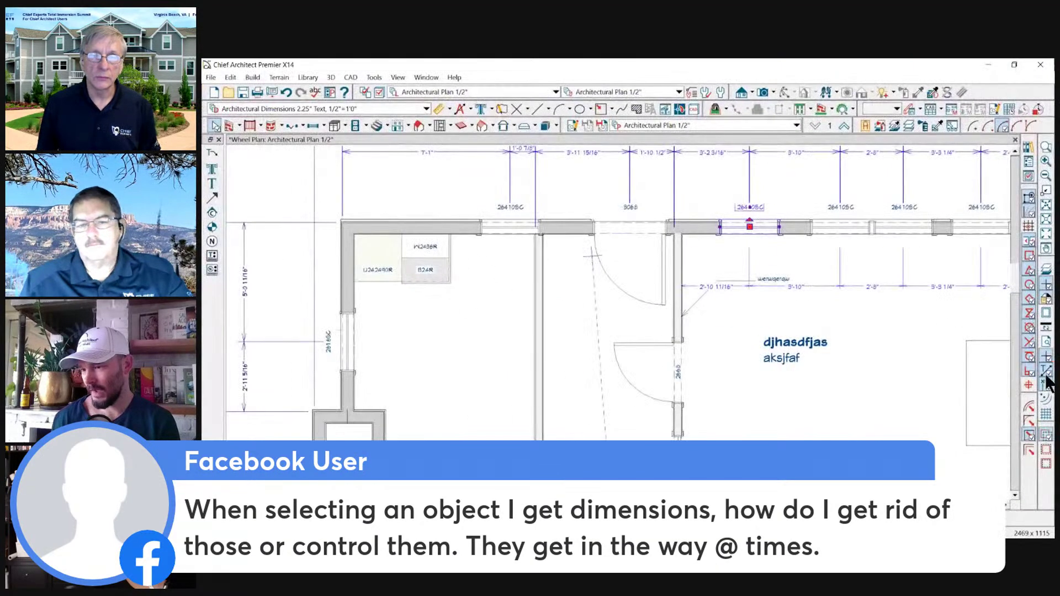
{"action": "scroll", "coordinate": [951, 389], "scroll_direction": "up", "scroll_amount": 5}
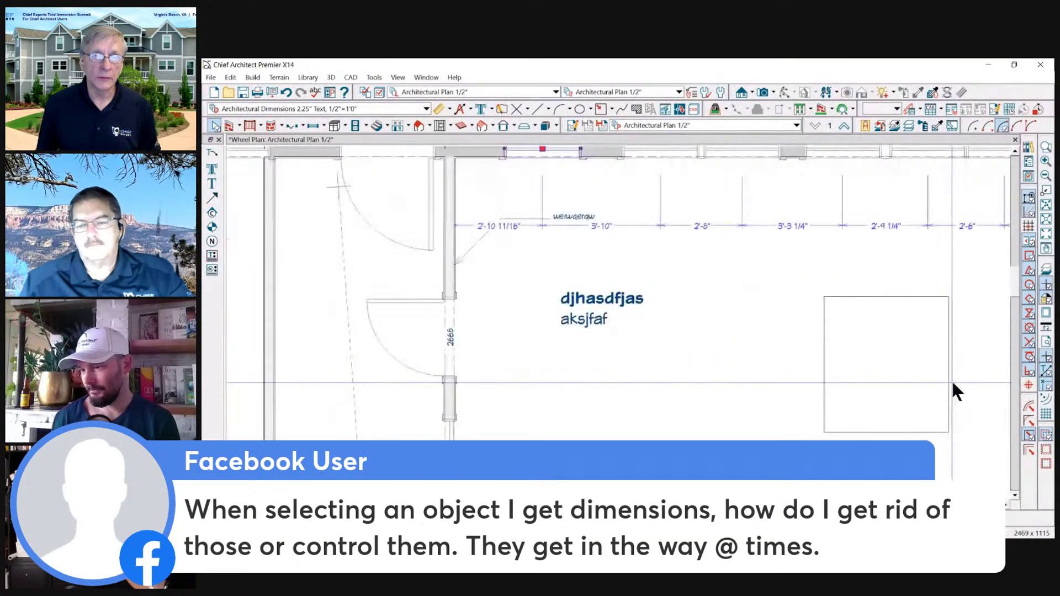
{"action": "left_click", "coordinate": [944, 385]}
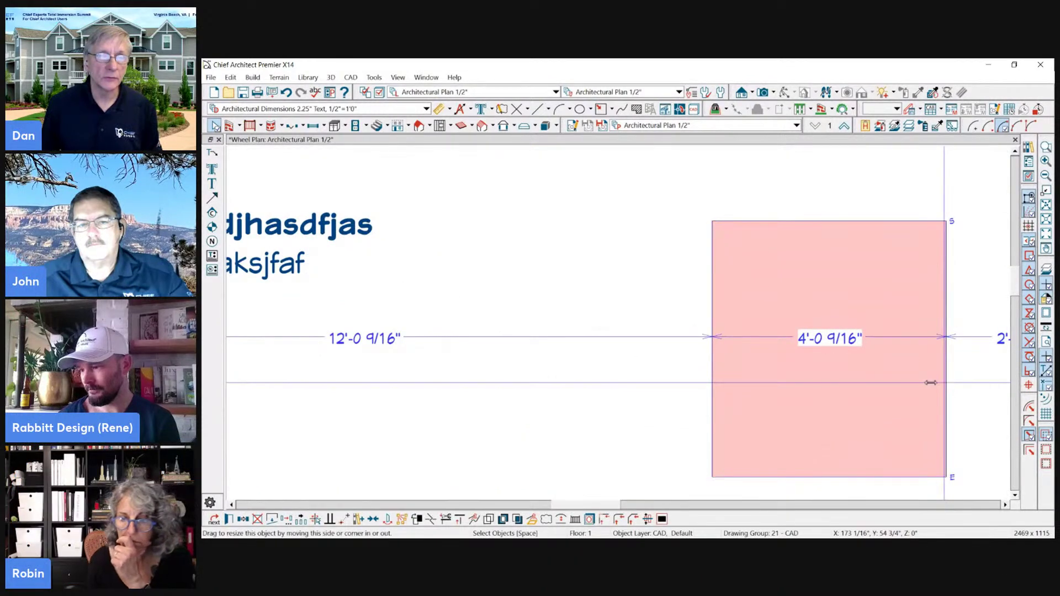
{"action": "left_click_drag", "start_coordinate": [946, 381], "coordinate": [812, 382]}
{"action": "left_click_drag", "start_coordinate": [763, 475], "coordinate": [762, 261]}
{"action": "scroll", "coordinate": [753, 260], "scroll_direction": "up", "scroll_amount": 5}
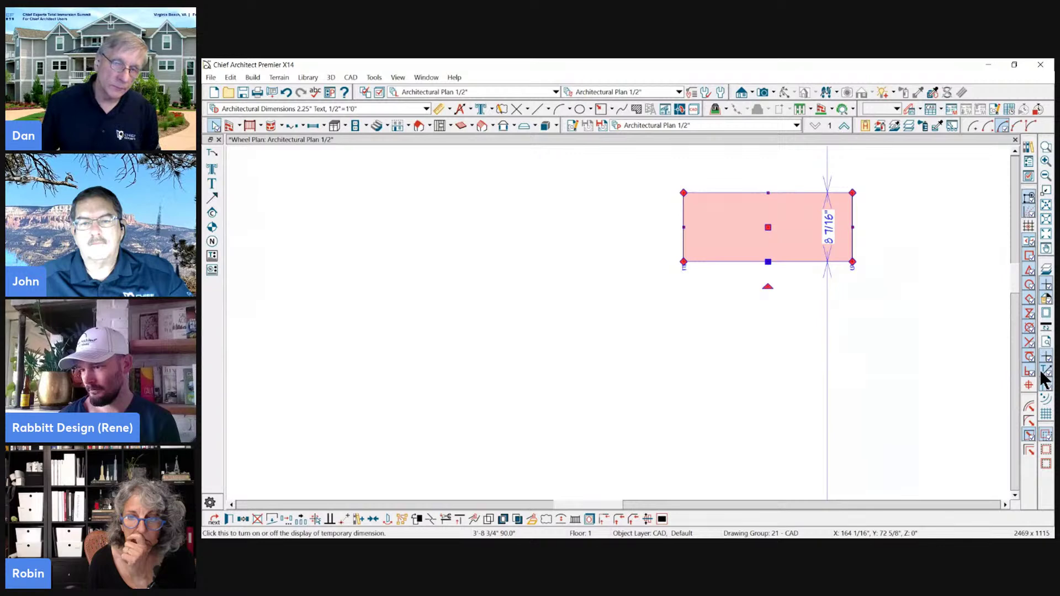
- Stretch the CAD rectangle beside the text in the room into a taller, upright box and clear the selection
{"action": "scroll", "coordinate": [735, 184], "scroll_direction": "up", "scroll_amount": 4}
{"action": "left_click", "coordinate": [787, 199]}
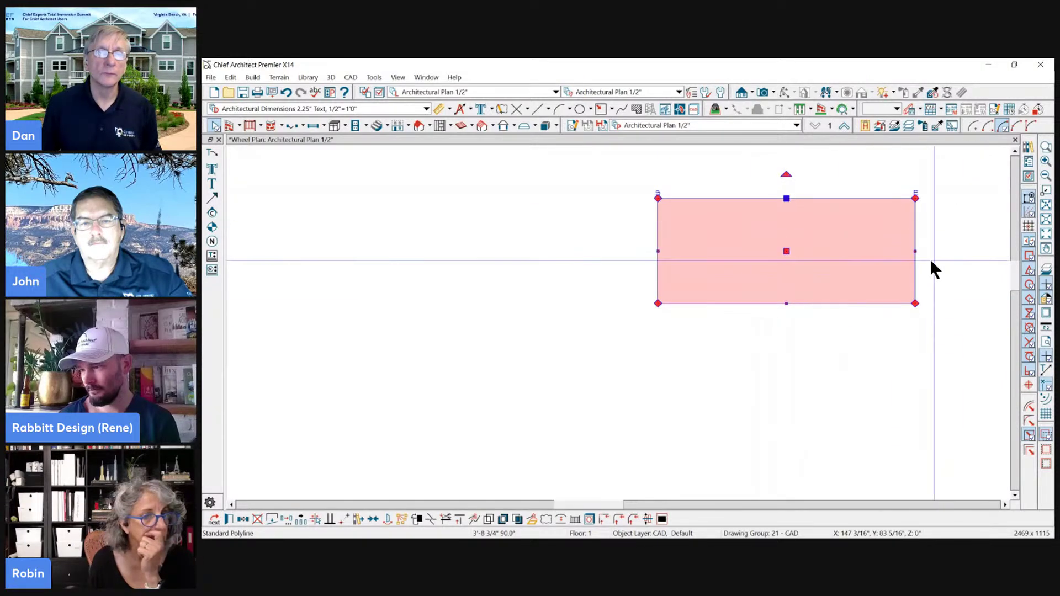
{"action": "left_click", "coordinate": [914, 262]}
{"action": "scroll", "coordinate": [737, 378], "scroll_direction": "down", "scroll_amount": 5}
{"action": "scroll", "coordinate": [745, 378], "scroll_direction": "down", "scroll_amount": 5}
{"action": "left_click_drag", "start_coordinate": [756, 340], "coordinate": [755, 280]}
{"action": "key", "text": "Escape"}
{"action": "scroll", "coordinate": [671, 254], "scroll_direction": "down", "scroll_amount": 3}
{"action": "scroll", "coordinate": [767, 300], "scroll_direction": "up", "scroll_amount": 4}
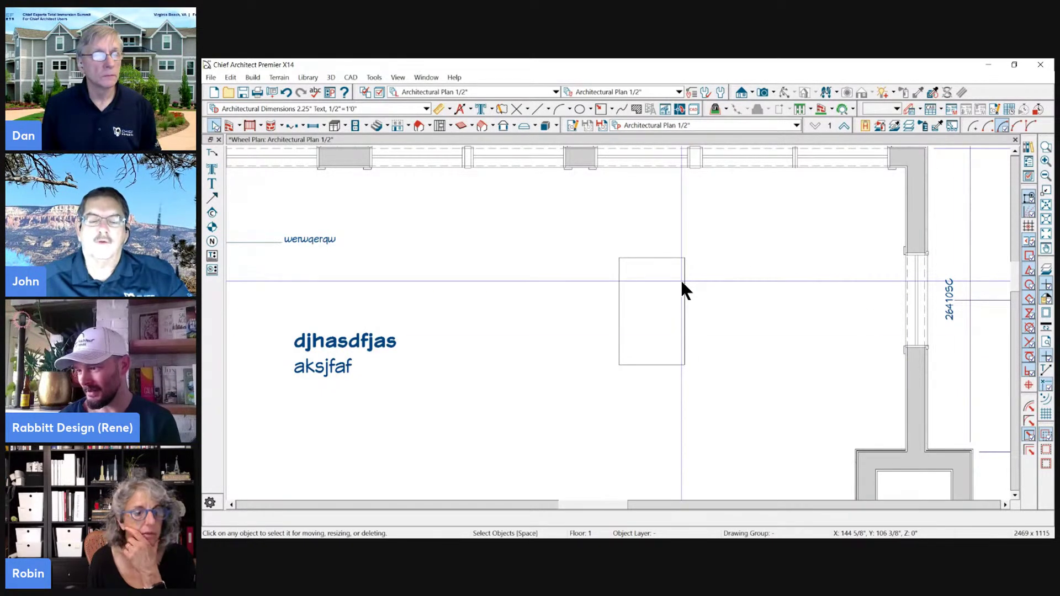
{"action": "scroll", "coordinate": [680, 279], "scroll_direction": "down", "scroll_amount": 3}
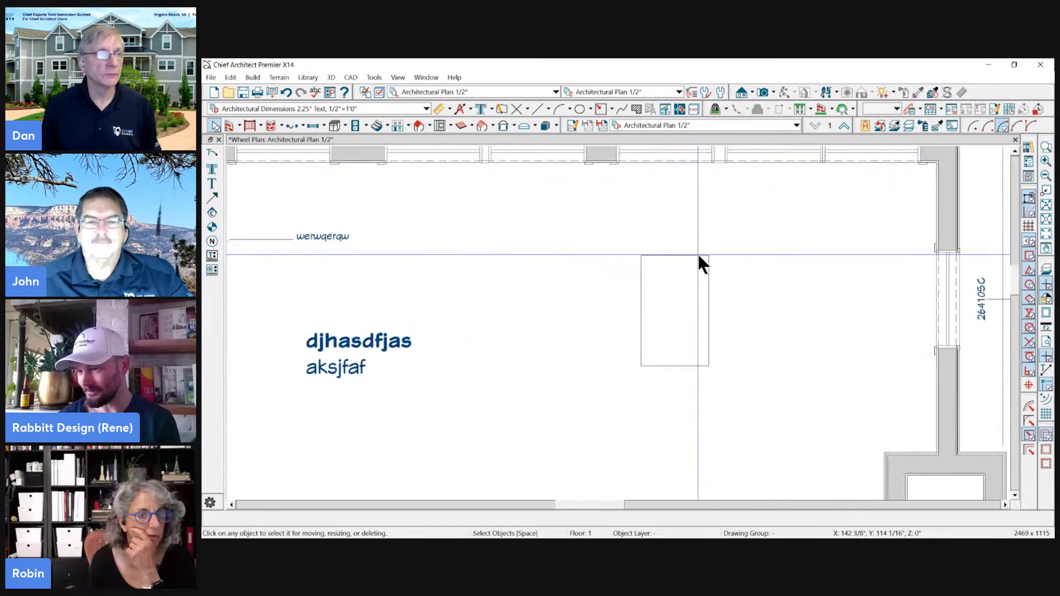
- Select the rectangle and the window above it to check for temporary dimensions, and clear the selection
{"action": "left_click", "coordinate": [663, 257]}
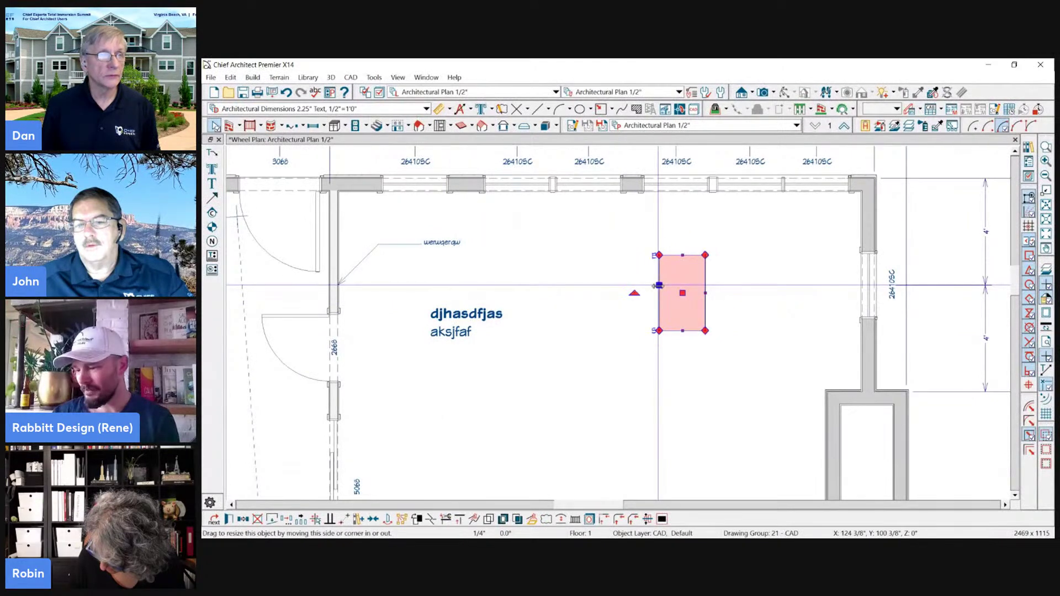
{"action": "left_click", "coordinate": [681, 187]}
{"action": "key", "text": "Escape"}
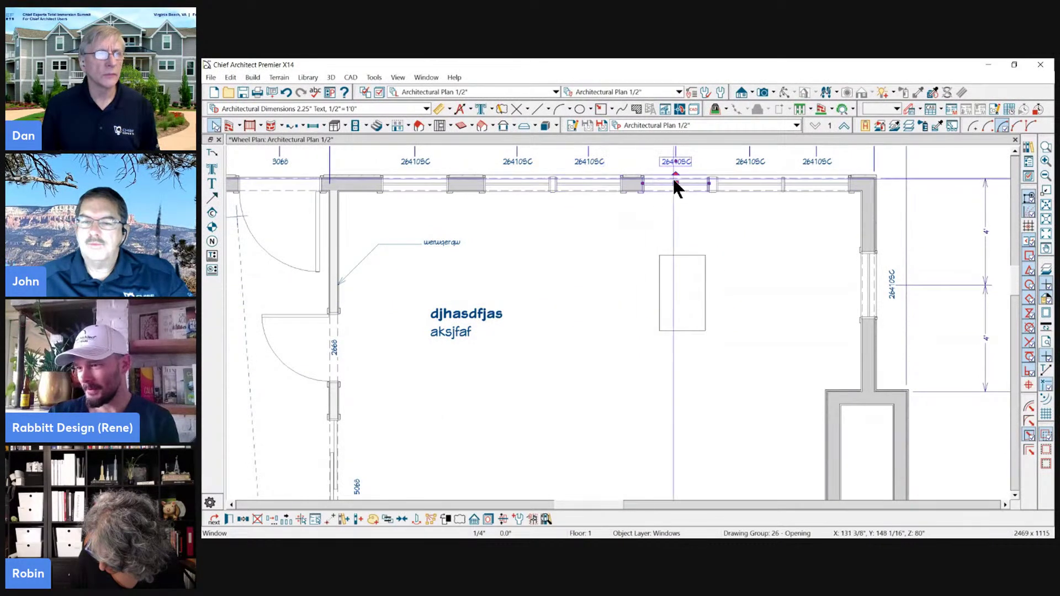
{"action": "scroll", "coordinate": [769, 371], "scroll_direction": "down", "scroll_amount": 3}
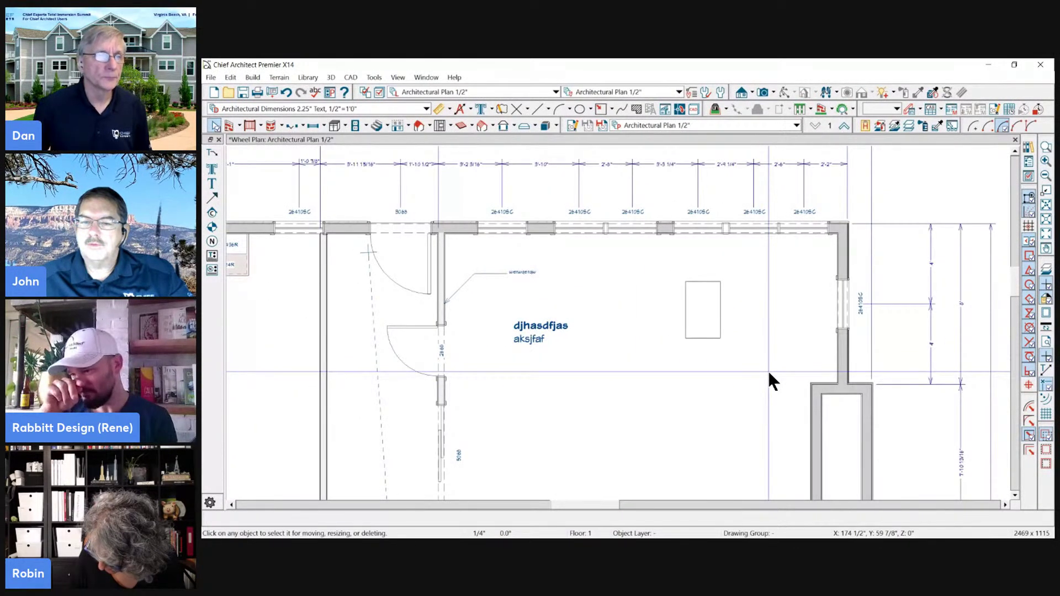
{"action": "scroll", "coordinate": [789, 216], "scroll_direction": "down", "scroll_amount": 2}
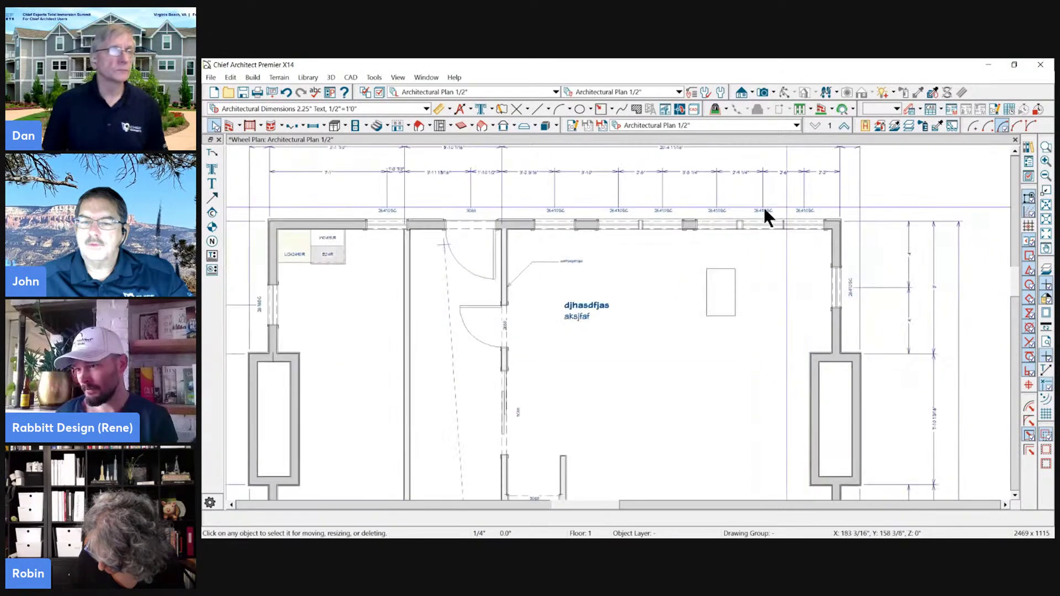
{"action": "scroll", "coordinate": [698, 306], "scroll_direction": "up", "scroll_amount": 4}
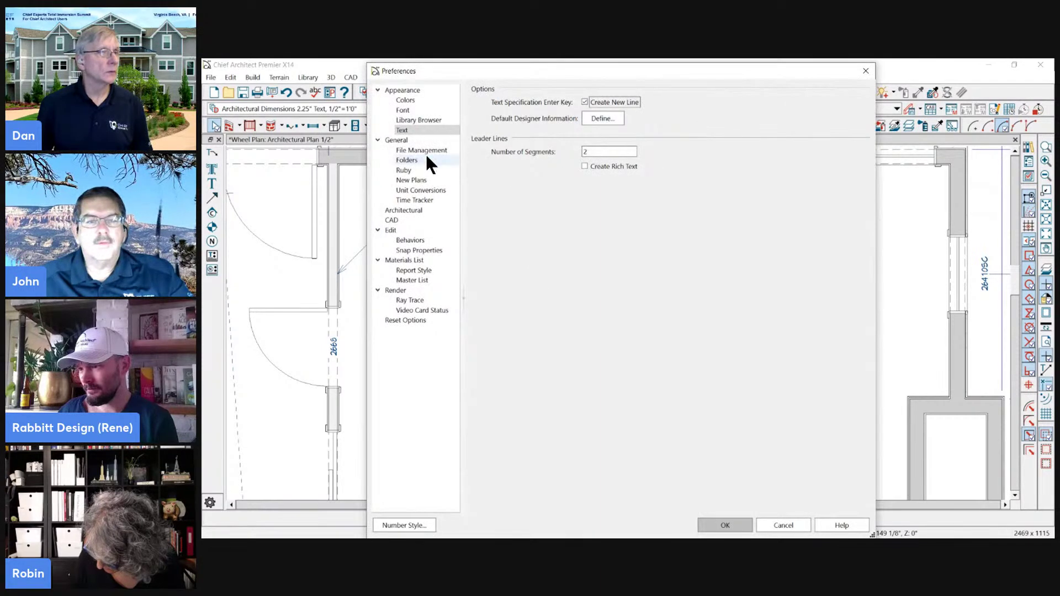
- Set the maximum number of undos to 20 in the general preferences
{"action": "left_click", "coordinate": [395, 141]}
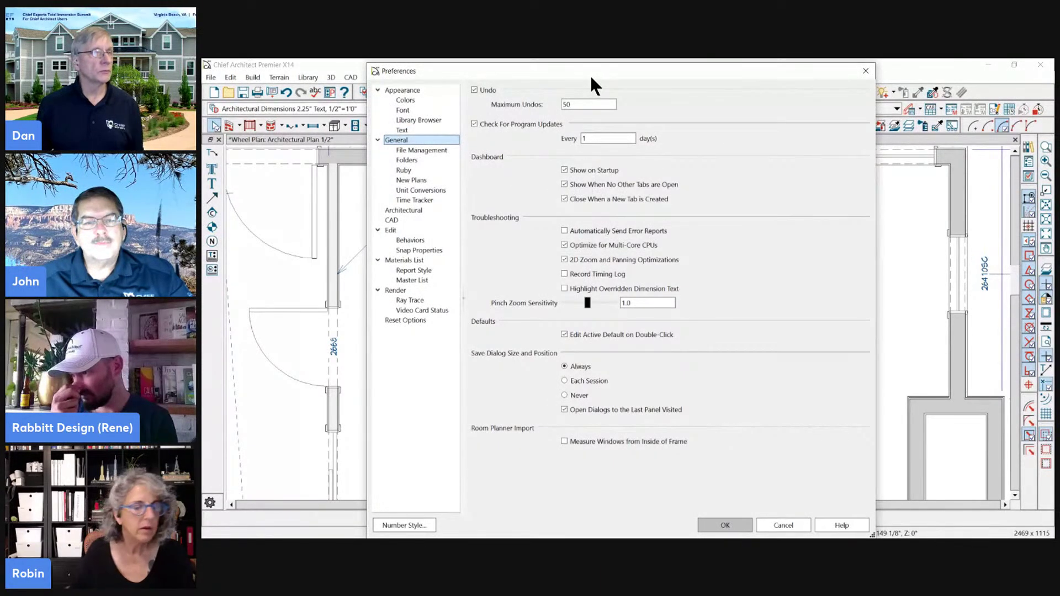
{"action": "double_click", "coordinate": [576, 104]}
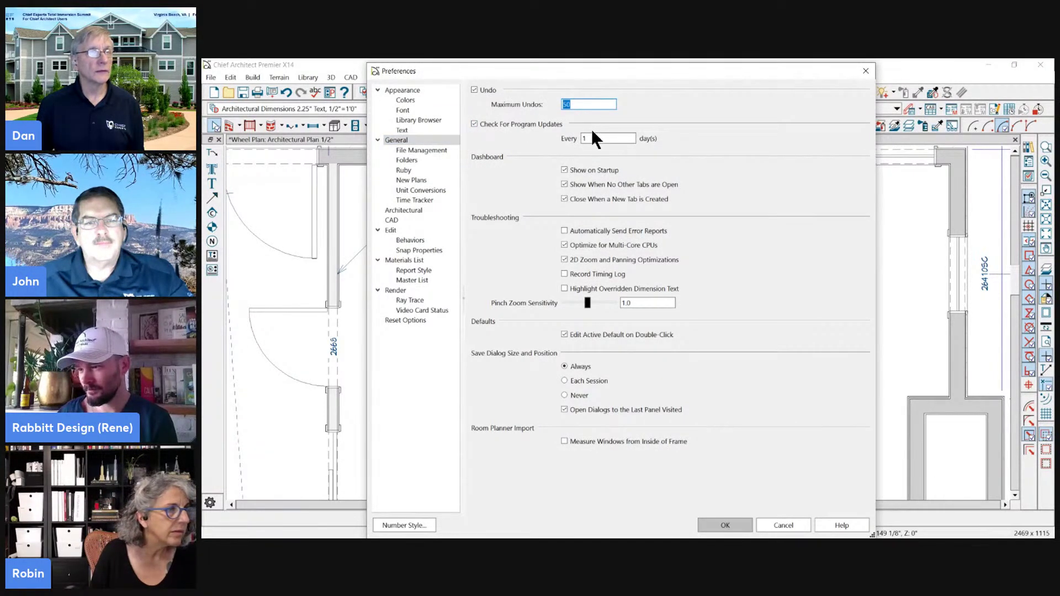
{"action": "left_click", "coordinate": [606, 140]}
{"action": "double_click", "coordinate": [583, 104]}
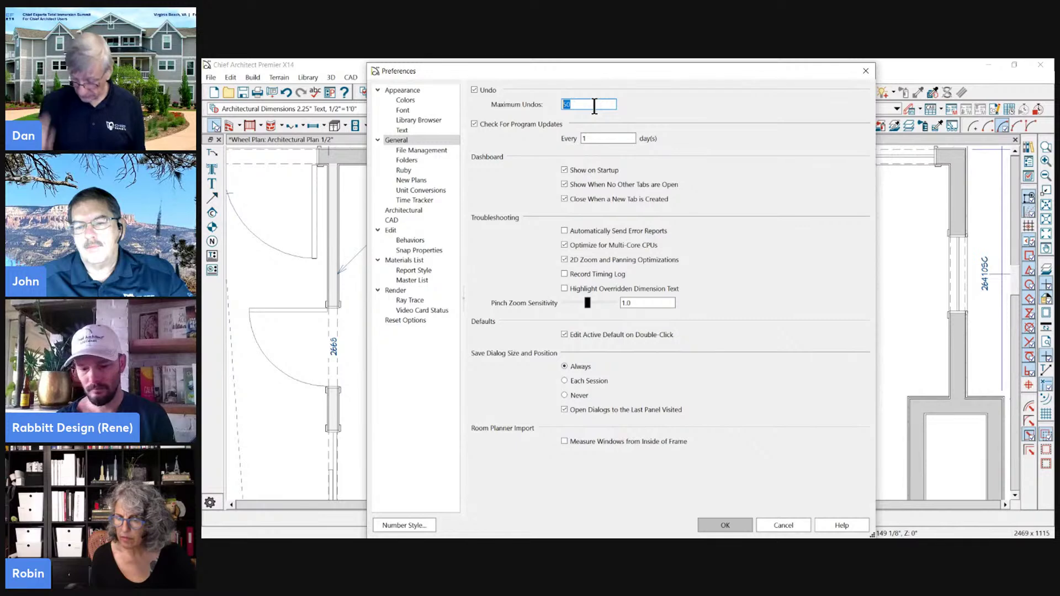
{"action": "type", "text": "20"}
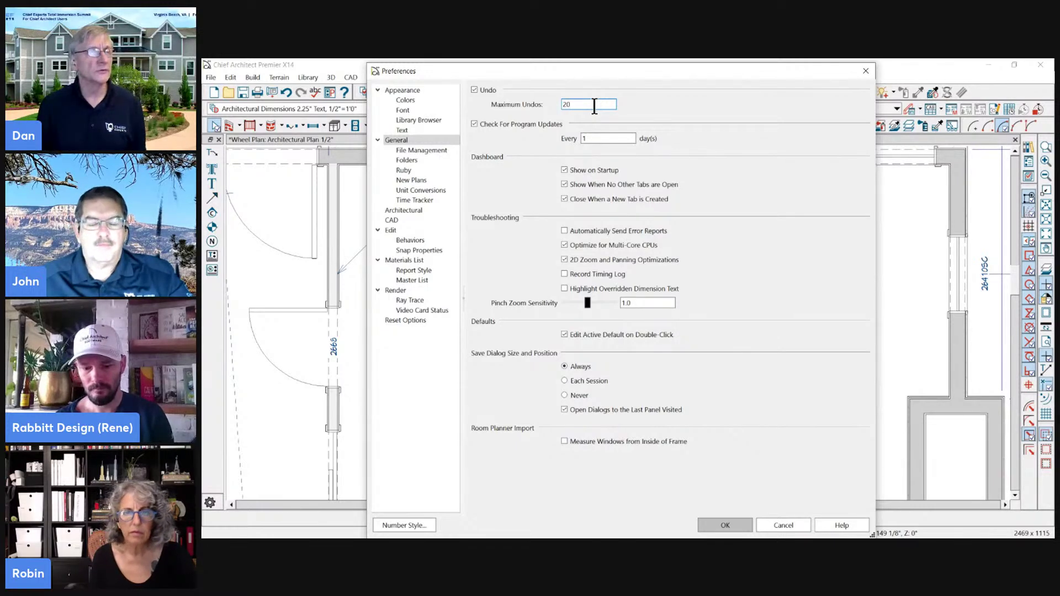
{"action": "left_click", "coordinate": [608, 141]}
{"action": "left_click_drag", "start_coordinate": [584, 107], "coordinate": [453, 105]}
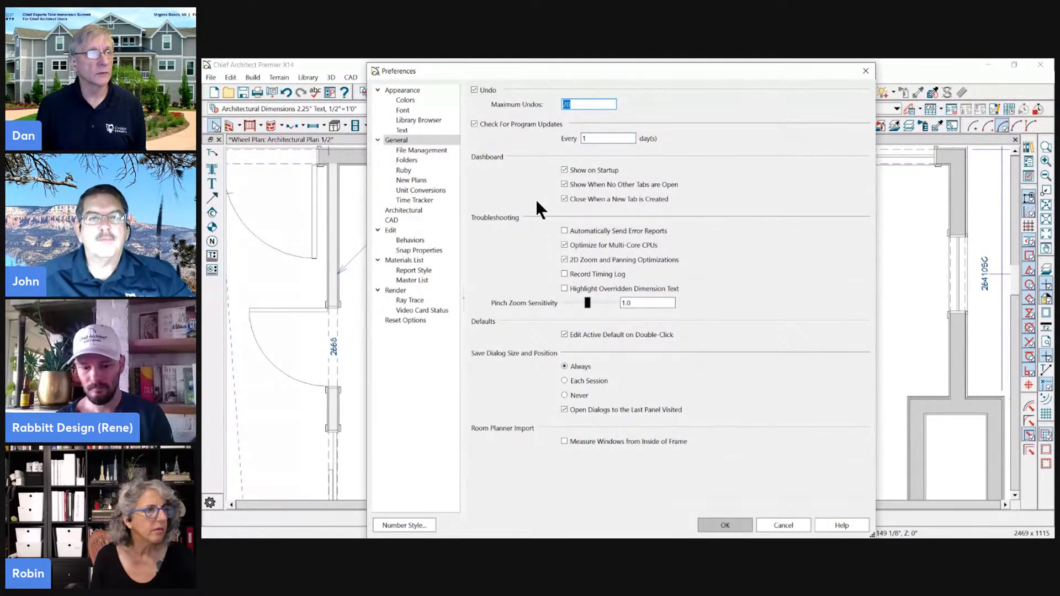
{"action": "left_click", "coordinate": [587, 103]}
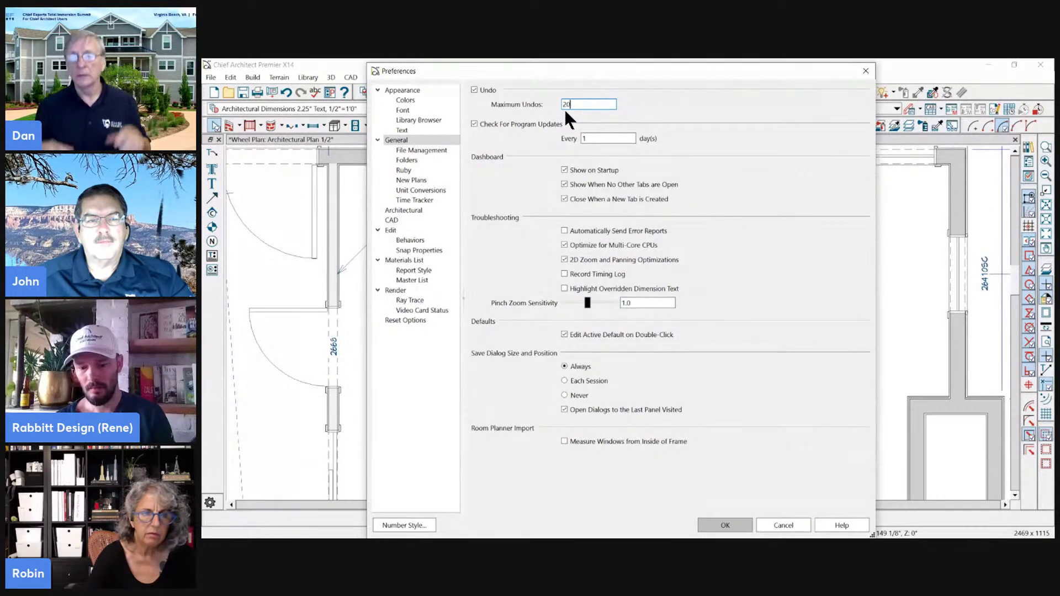
{"action": "left_click_drag", "start_coordinate": [585, 103], "coordinate": [550, 105]}
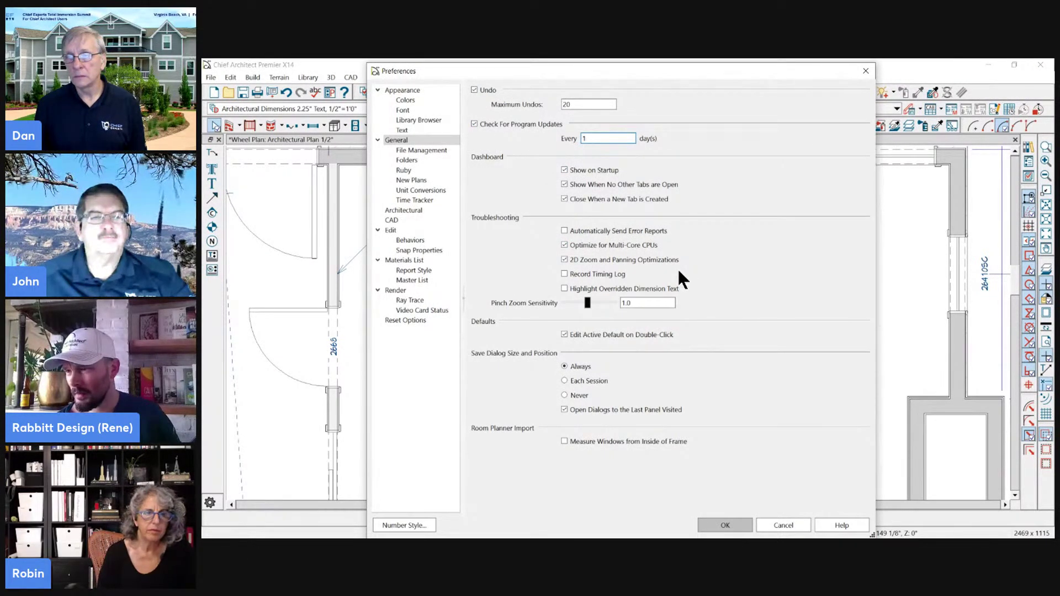
{"action": "double_click", "coordinate": [570, 106]}
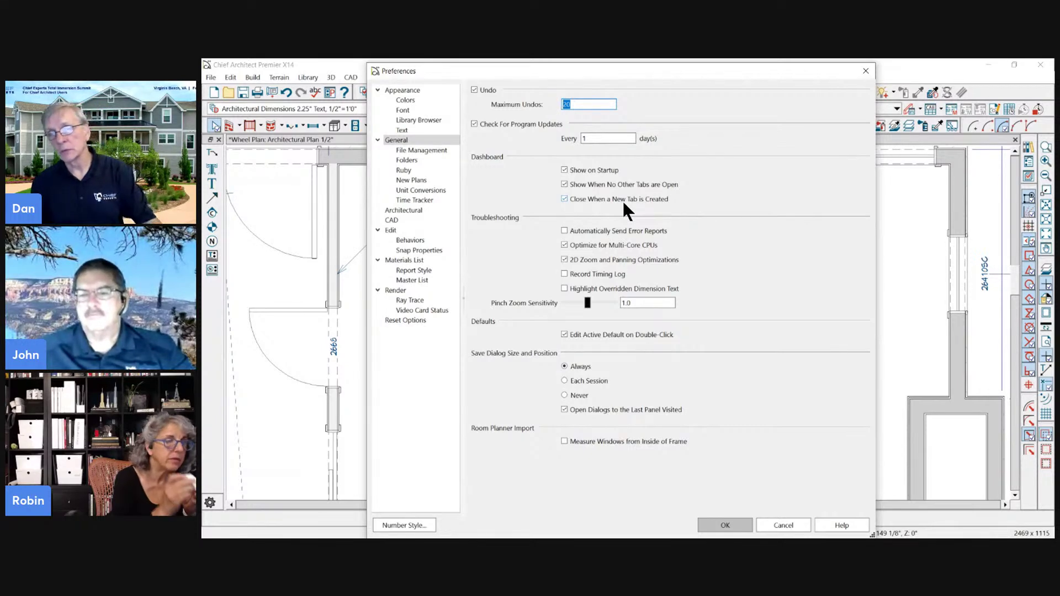
{"action": "left_click", "coordinate": [605, 137]}
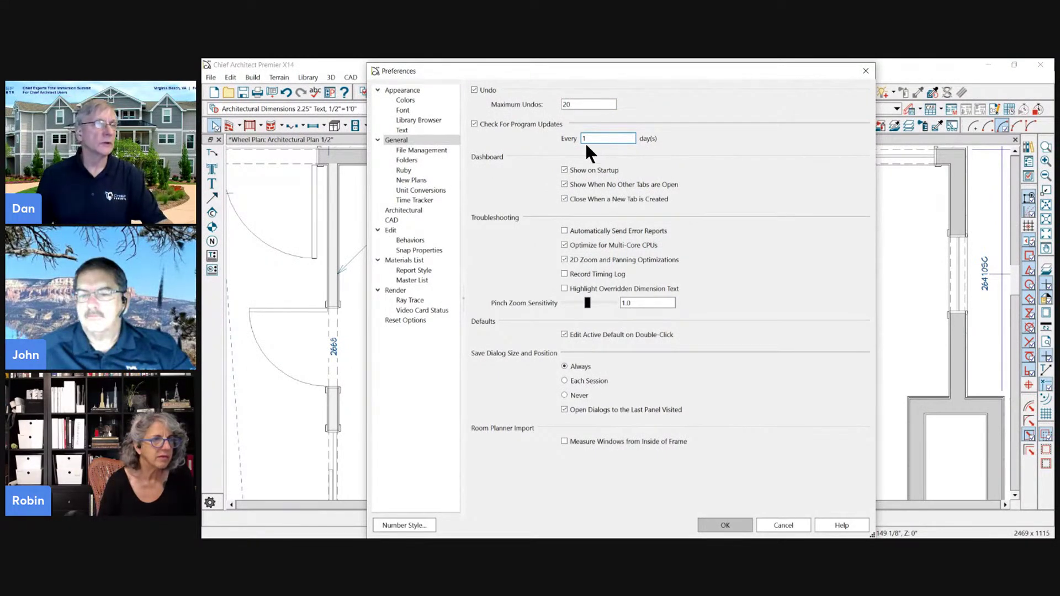
{"action": "double_click", "coordinate": [610, 137]}
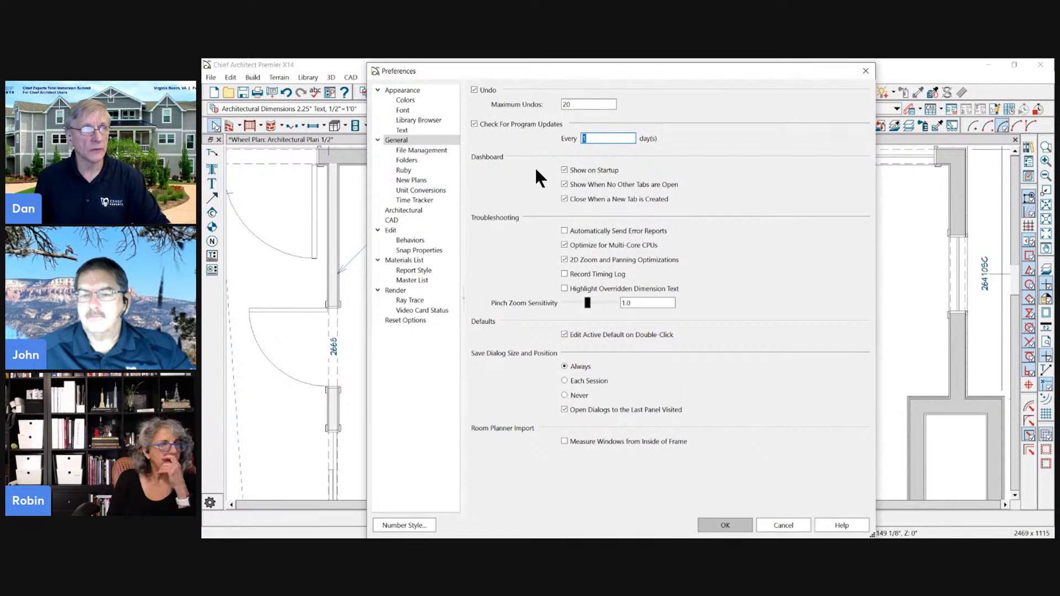
{"action": "left_click", "coordinate": [600, 138]}
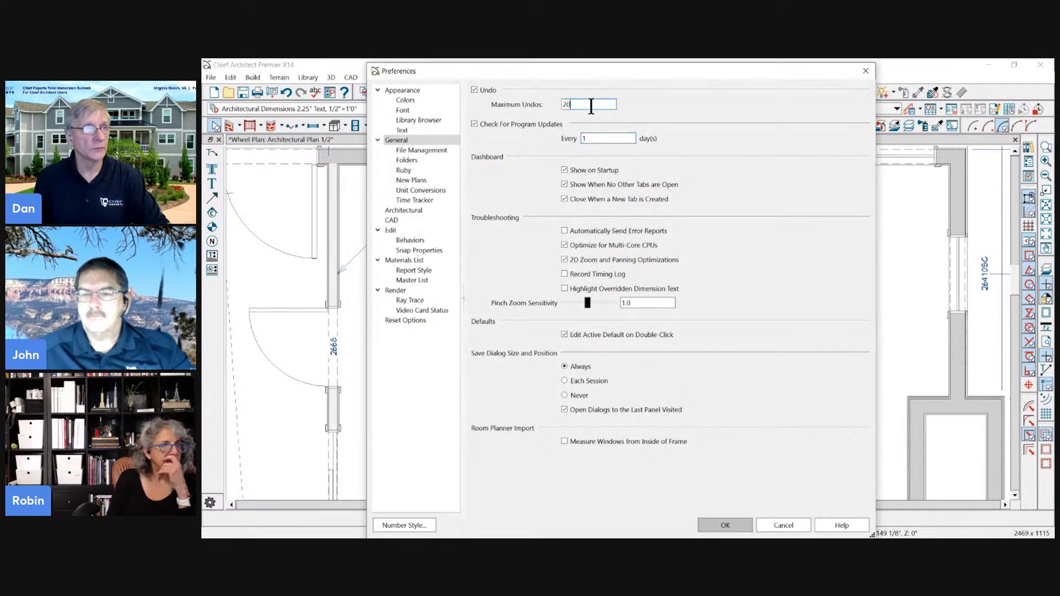
{"action": "left_click", "coordinate": [598, 138]}
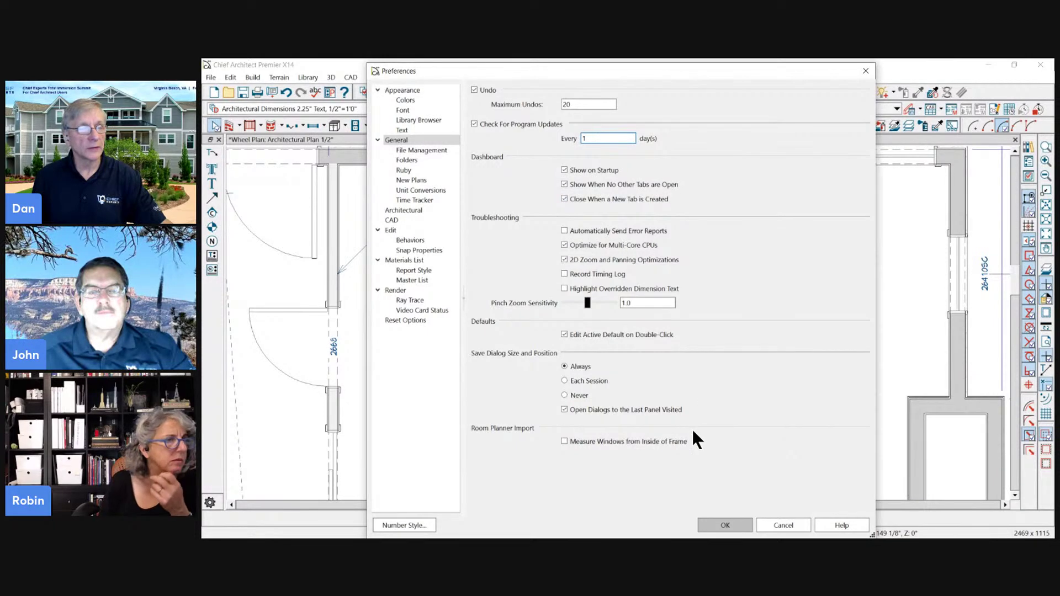
- Accept the preferences and show the Dashboard alongside the open Wheel Plan, returning to the plan
{"action": "left_click", "coordinate": [724, 525]}
{"action": "left_click", "coordinate": [210, 78]}
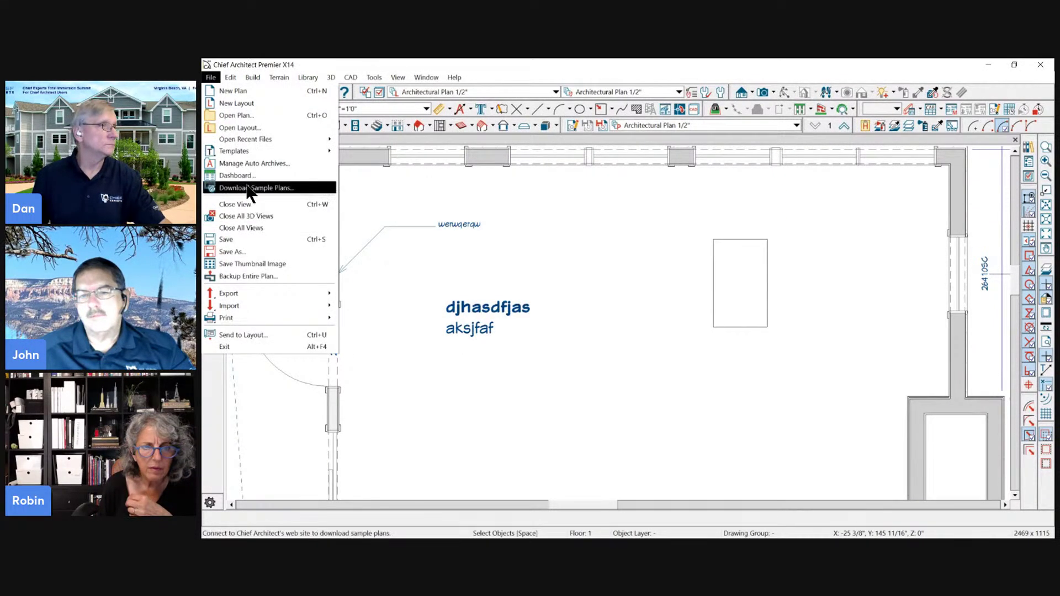
{"action": "left_click", "coordinate": [247, 189]}
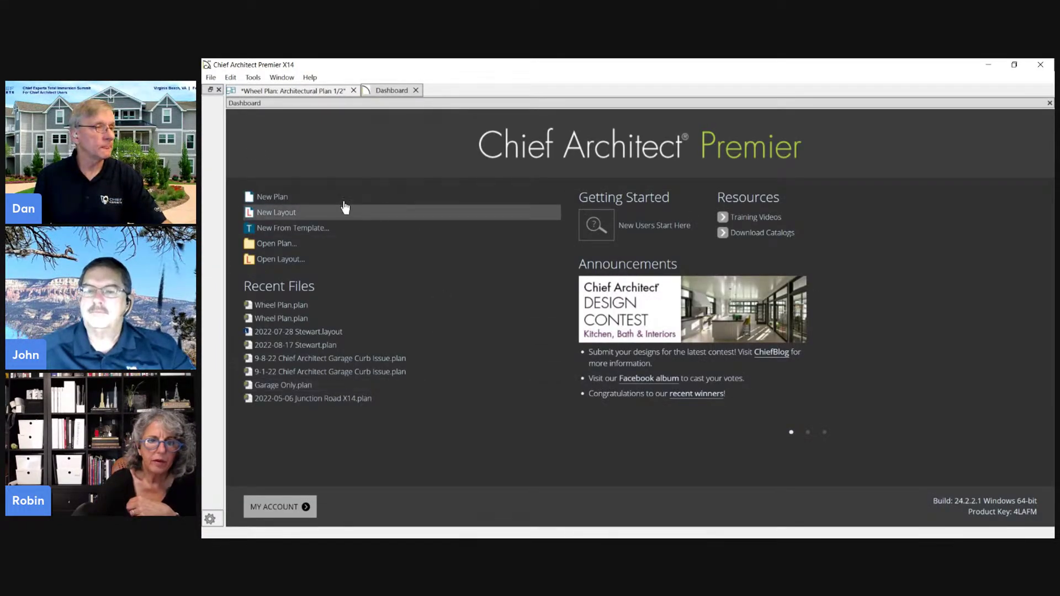
{"action": "left_click", "coordinate": [313, 90]}
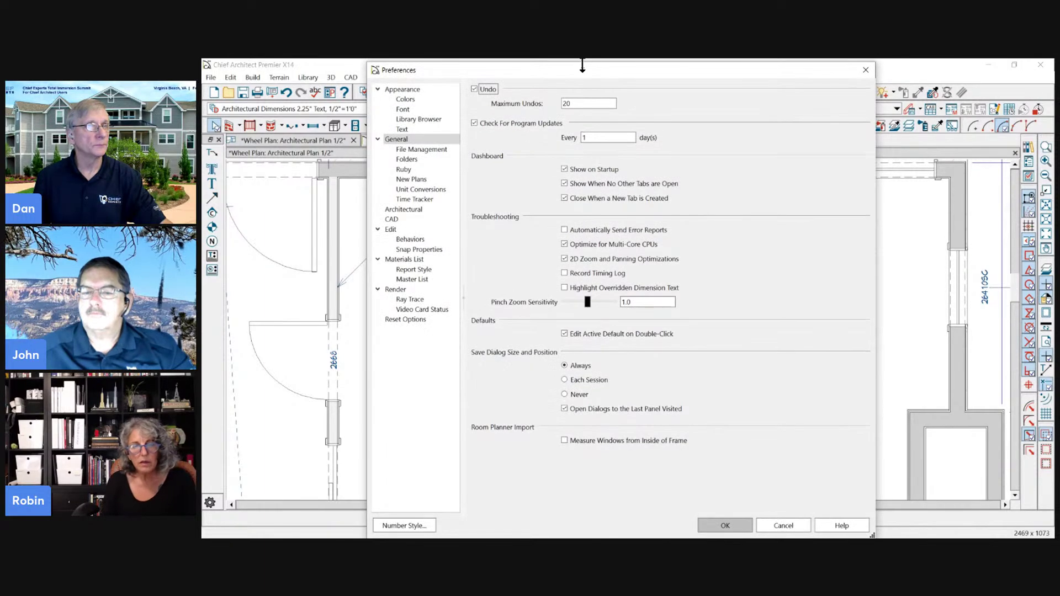
{"action": "left_click_drag", "start_coordinate": [574, 75], "coordinate": [612, 78]}
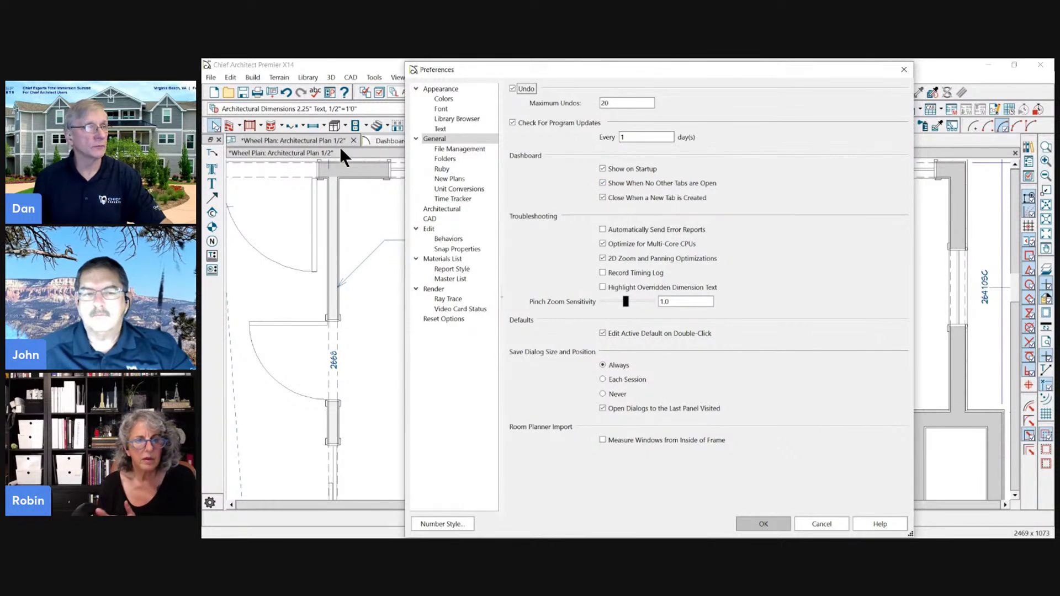
{"action": "left_click", "coordinate": [670, 197]}
{"action": "left_click", "coordinate": [604, 198]}
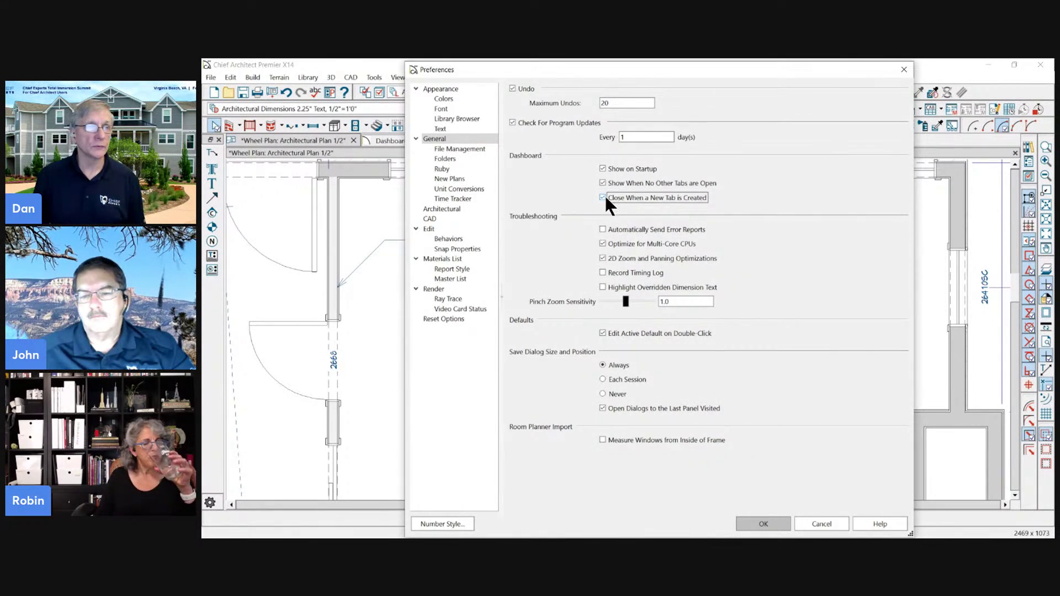
{"action": "left_click", "coordinate": [827, 525]}
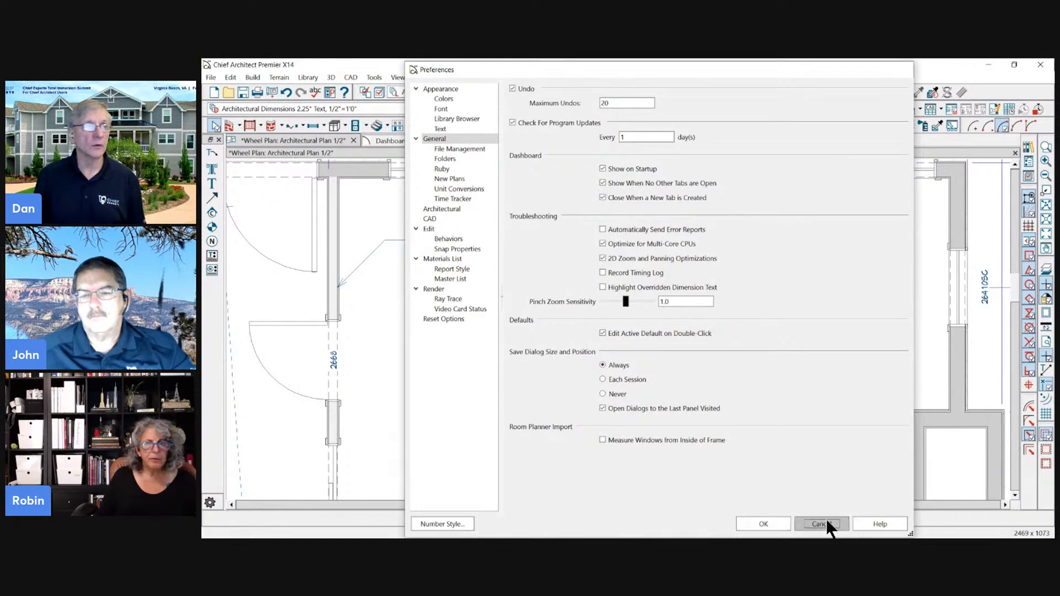
- Close the Dashboard and the Wheel Plan, discarding the plan's unsaved changes
{"action": "left_click", "coordinate": [393, 145]}
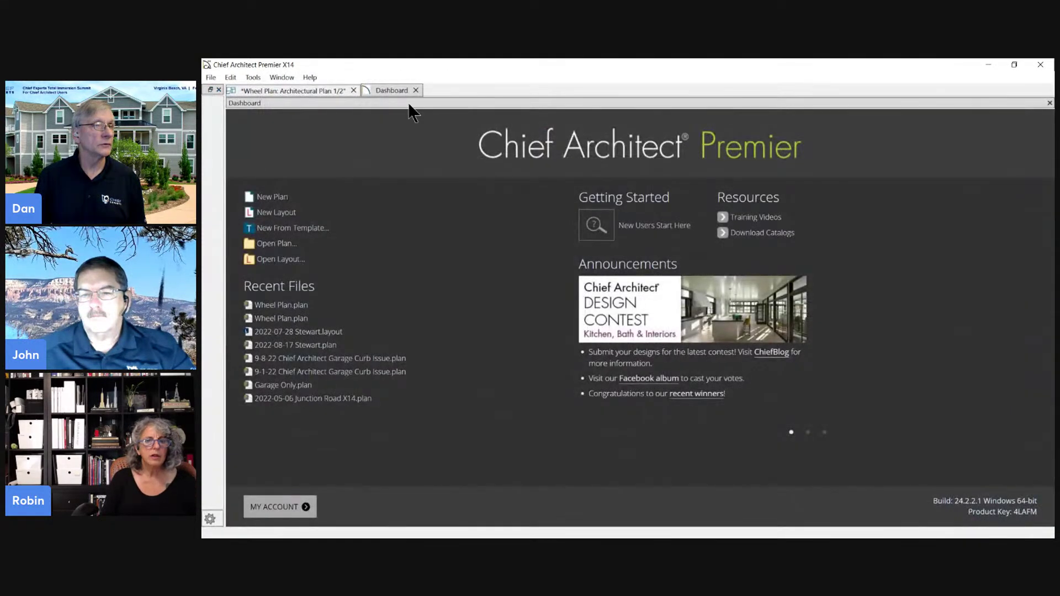
{"action": "left_click", "coordinate": [339, 91]}
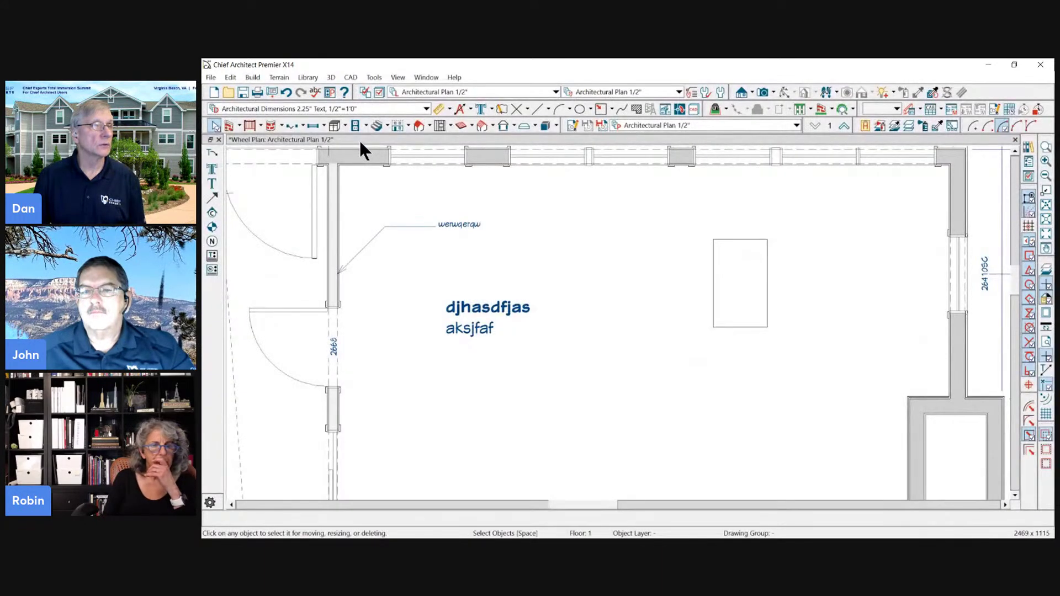
{"action": "left_click", "coordinate": [1016, 140]}
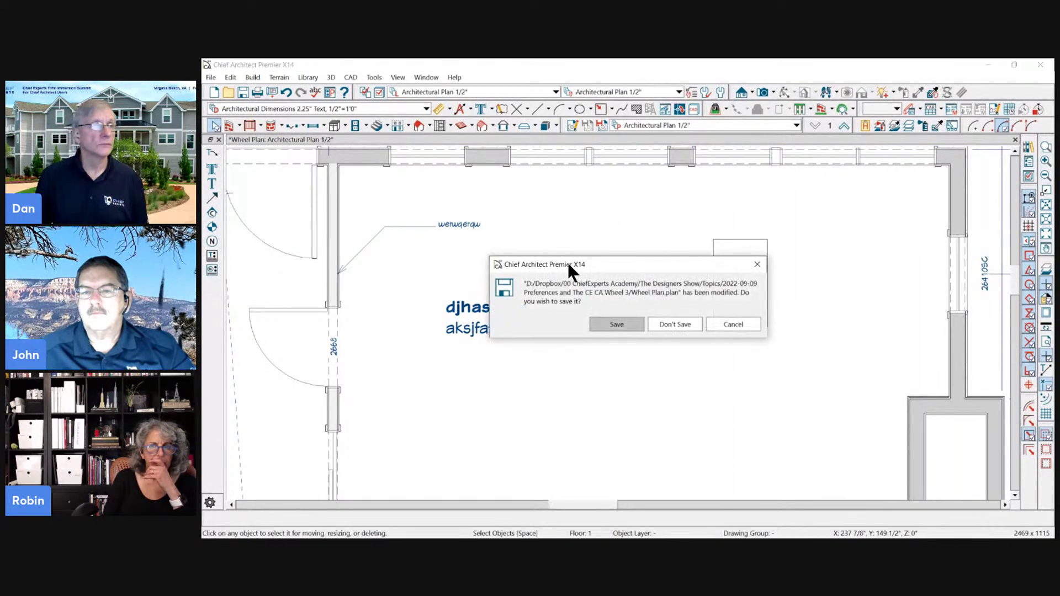
{"action": "left_click", "coordinate": [650, 325]}
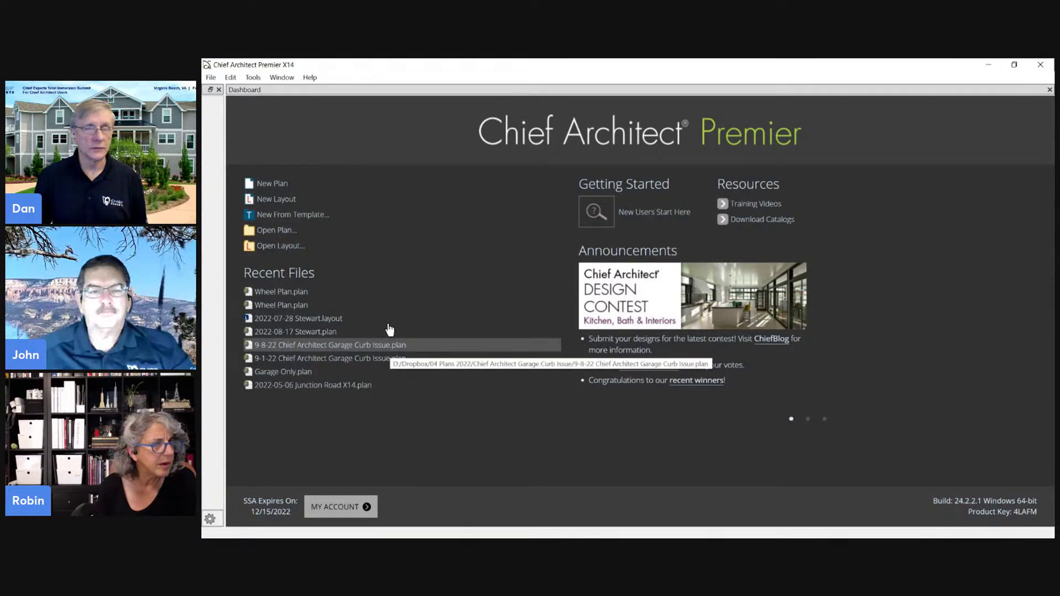
- Create a new plan and open the recent Wheel Plan from the "2022-08-05 The CE CA Wheel" folder
{"action": "left_click", "coordinate": [250, 184]}
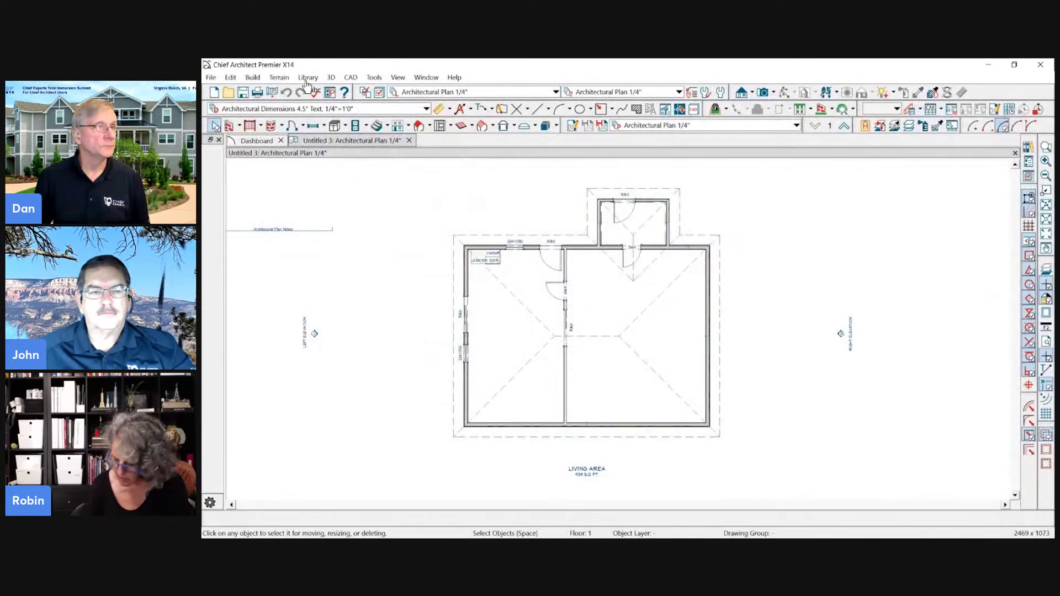
{"action": "left_click", "coordinate": [210, 78]}
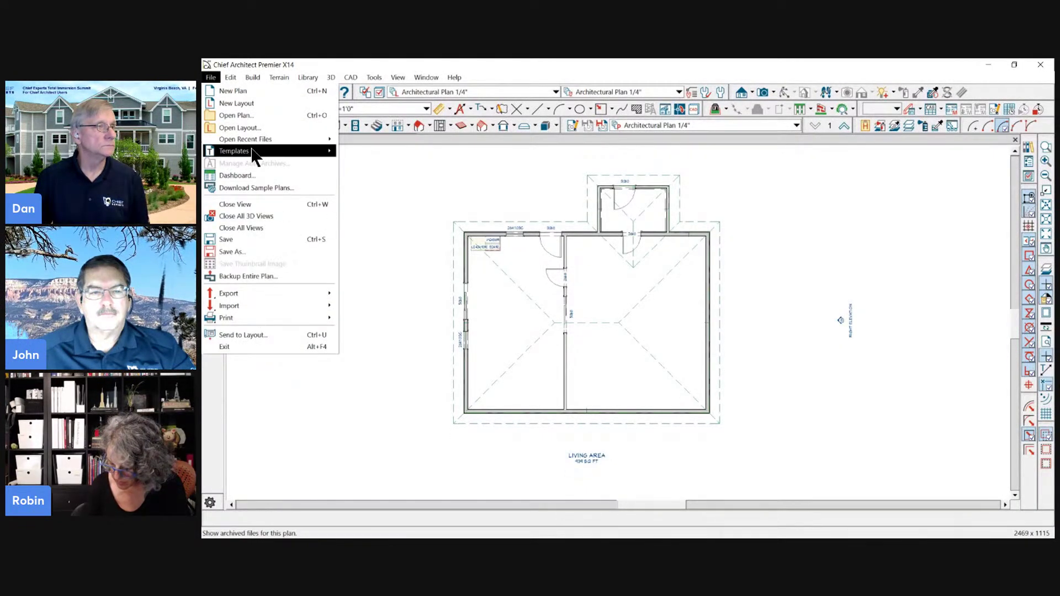
{"action": "mouse_move", "coordinate": [266, 152]}
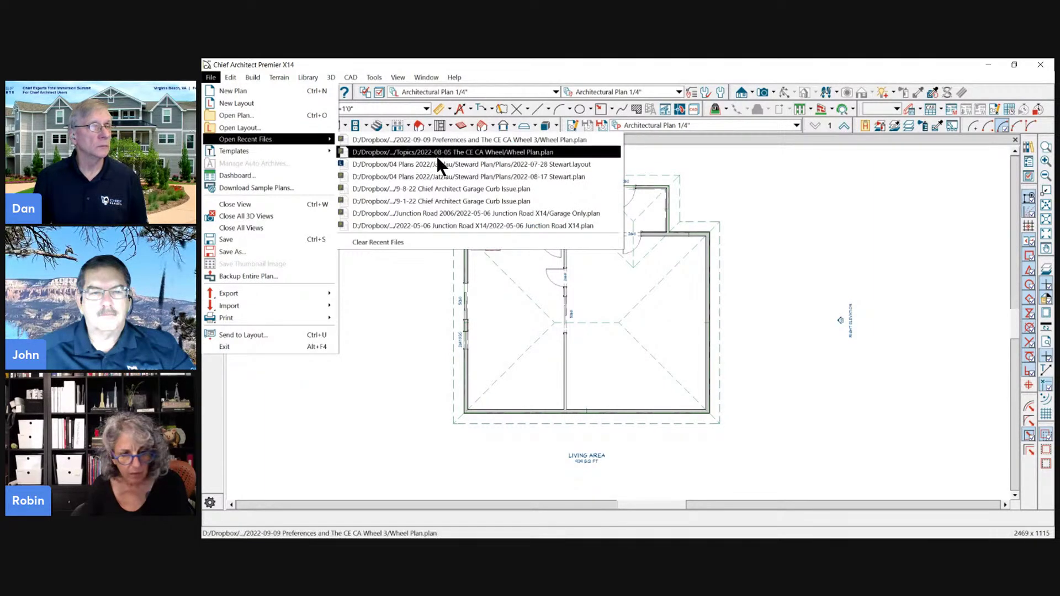
{"action": "left_click", "coordinate": [443, 152]}
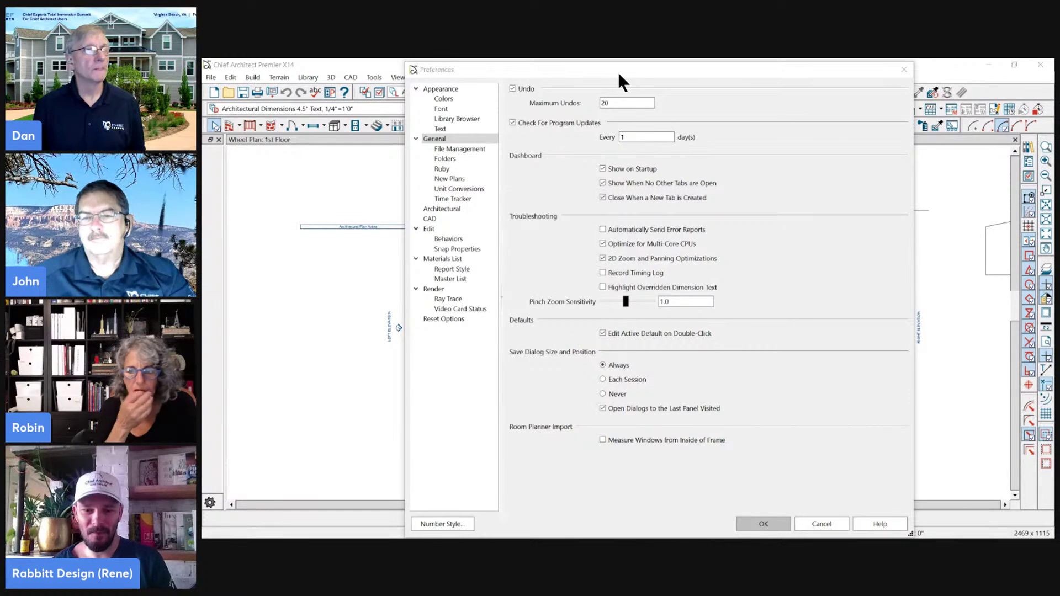
{"action": "left_click_drag", "start_coordinate": [641, 69], "coordinate": [529, 73]}
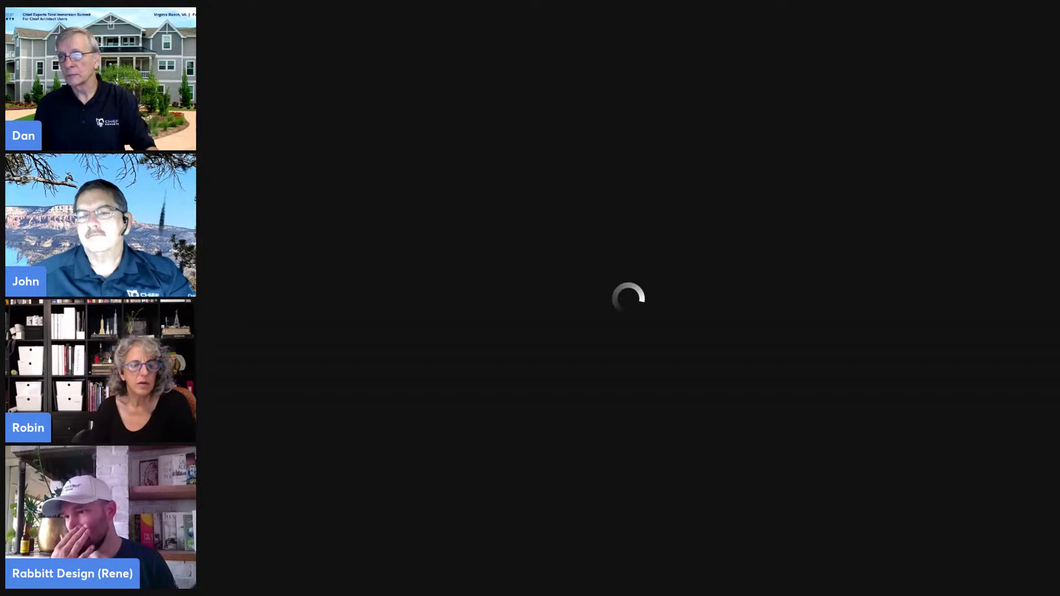
- Copy a 182 1/2" CAD line distance from the Enter Coordinates dialog, cancel the line, and paste the value into the plan as text
{"action": "scroll", "coordinate": [632, 249], "scroll_direction": "up", "scroll_amount": 3}
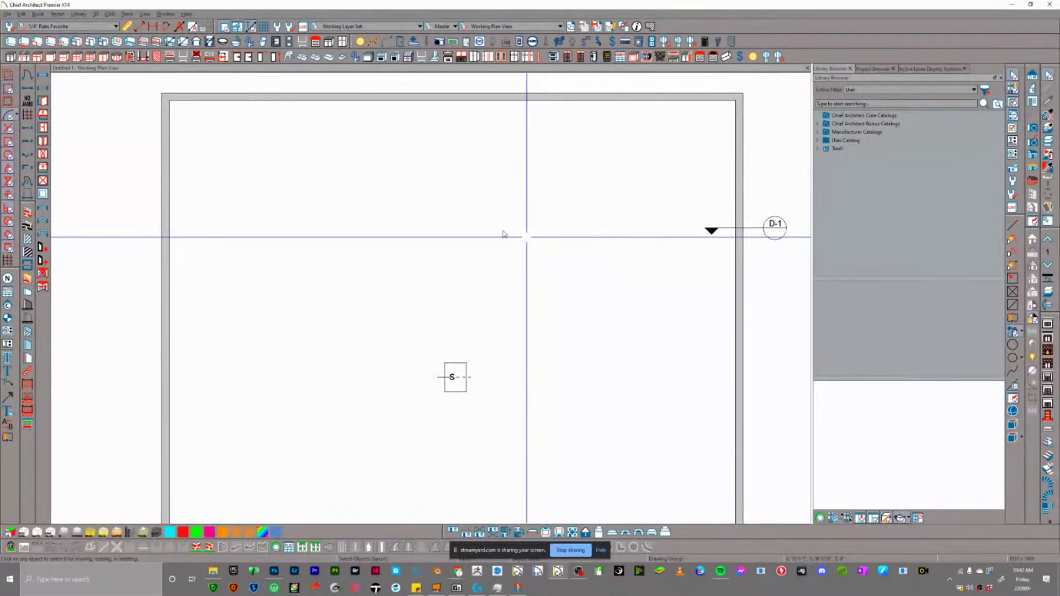
{"action": "scroll", "coordinate": [533, 191], "scroll_direction": "up", "scroll_amount": 2}
{"action": "scroll", "coordinate": [534, 191], "scroll_direction": "up", "scroll_amount": 1}
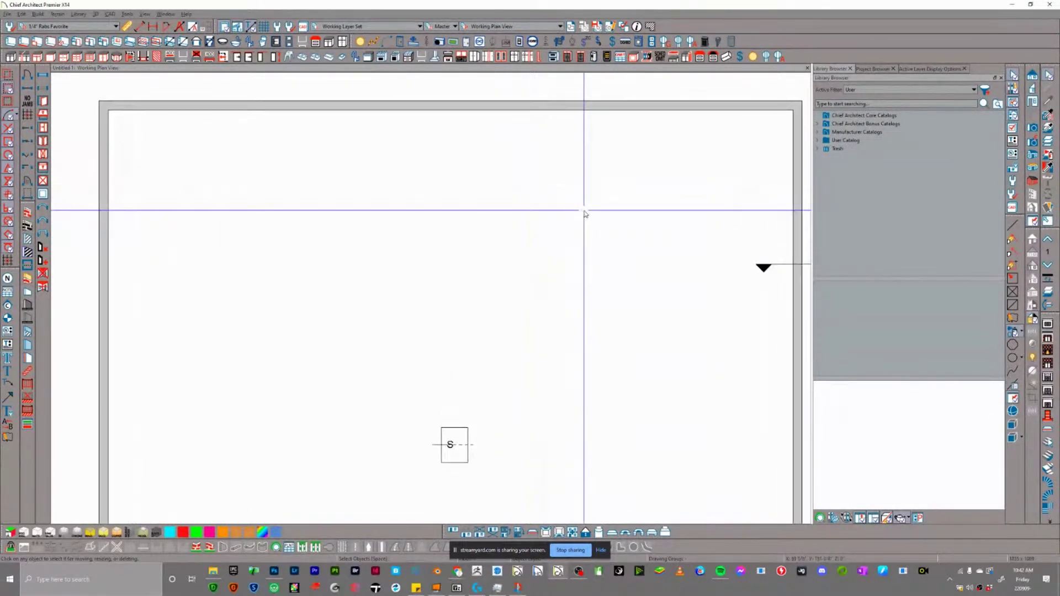
{"action": "right_click", "coordinate": [603, 222]}
{"action": "left_click", "coordinate": [579, 244]}
{"action": "left_click_drag", "start_coordinate": [634, 218], "coordinate": [314, 236]}
{"action": "key", "text": "Tab"}
{"action": "key", "text": "ctrl+c"}
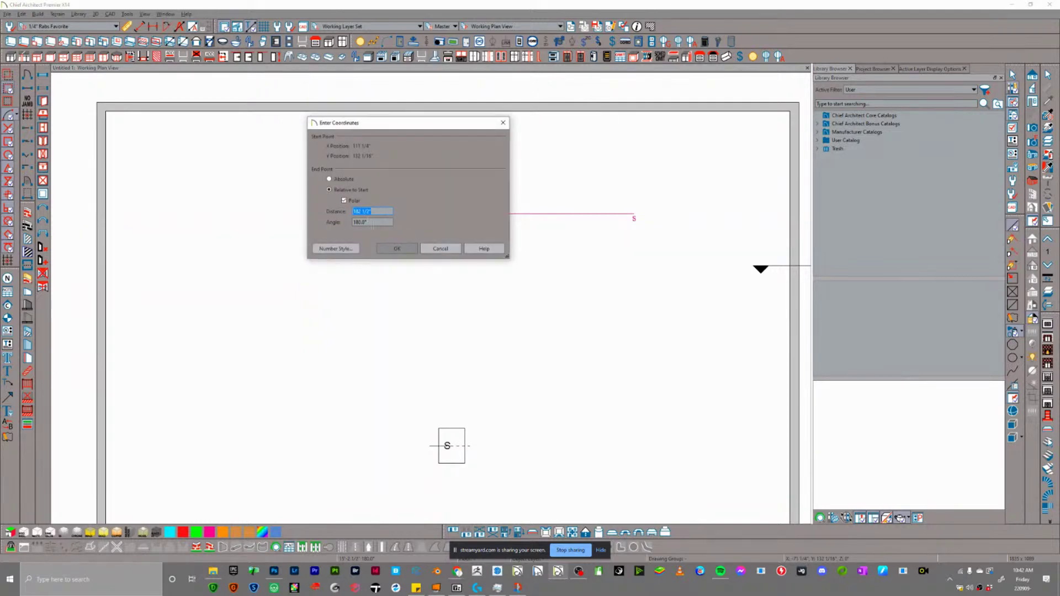
{"action": "left_click", "coordinate": [441, 249]}
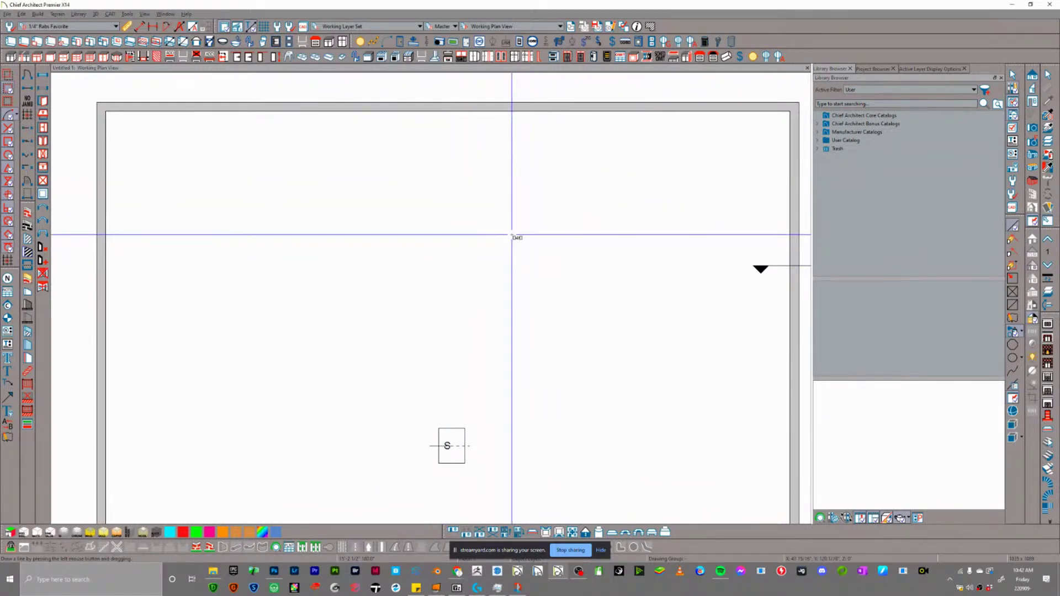
{"action": "key", "text": "ctrl+v"}
{"action": "scroll", "coordinate": [442, 293], "scroll_direction": "up", "scroll_amount": 3}
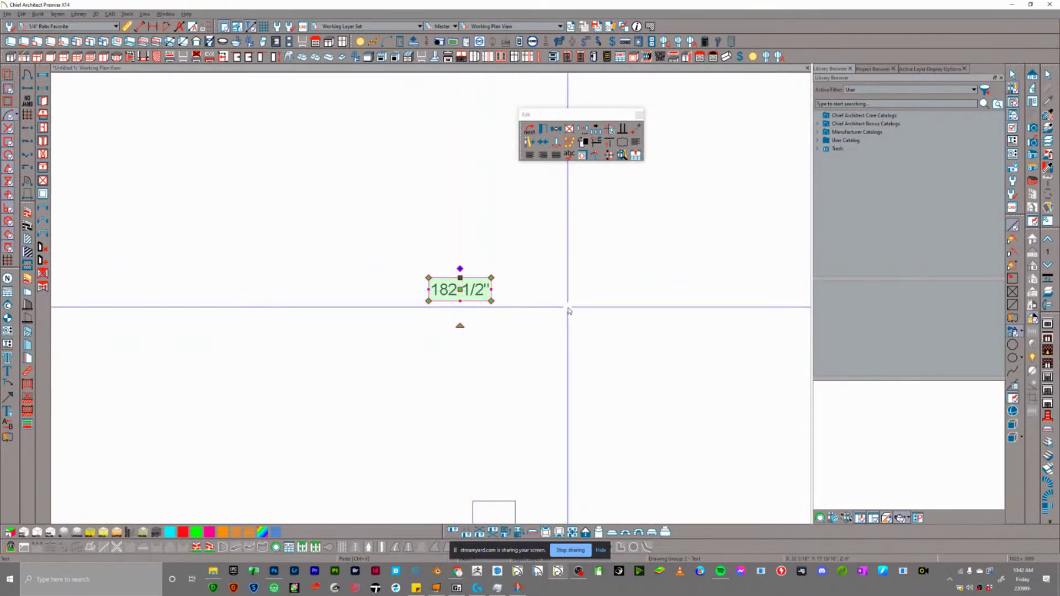
- Draw a horizontal CAD line at 180° from the plan's right wall into the room, accepting its entered coordinates
{"action": "key", "text": "l"}
{"action": "scroll", "coordinate": [564, 287], "scroll_direction": "down", "scroll_amount": 2}
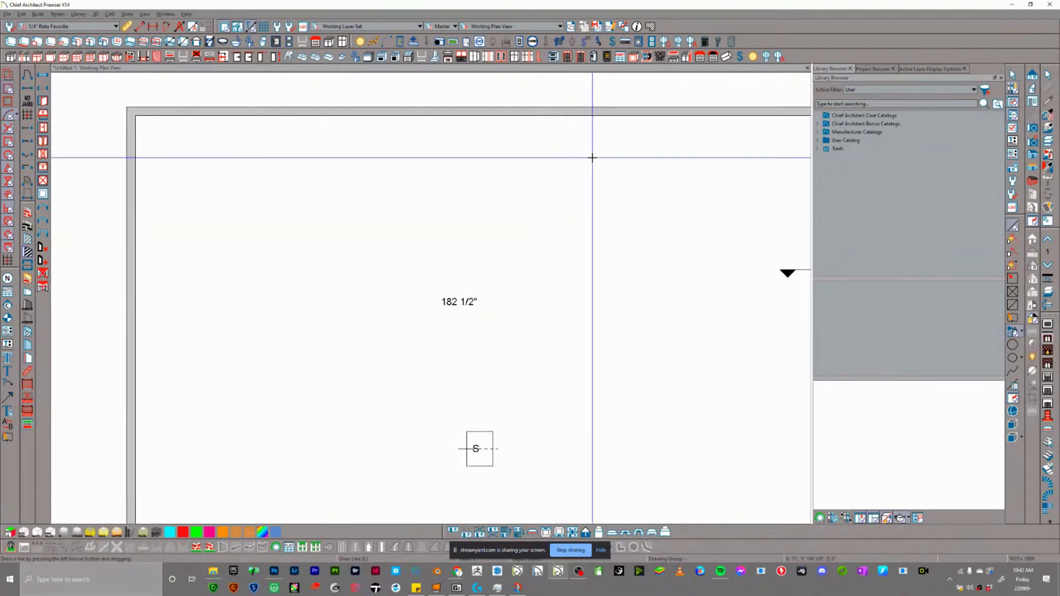
{"action": "scroll", "coordinate": [608, 163], "scroll_direction": "down", "scroll_amount": 2}
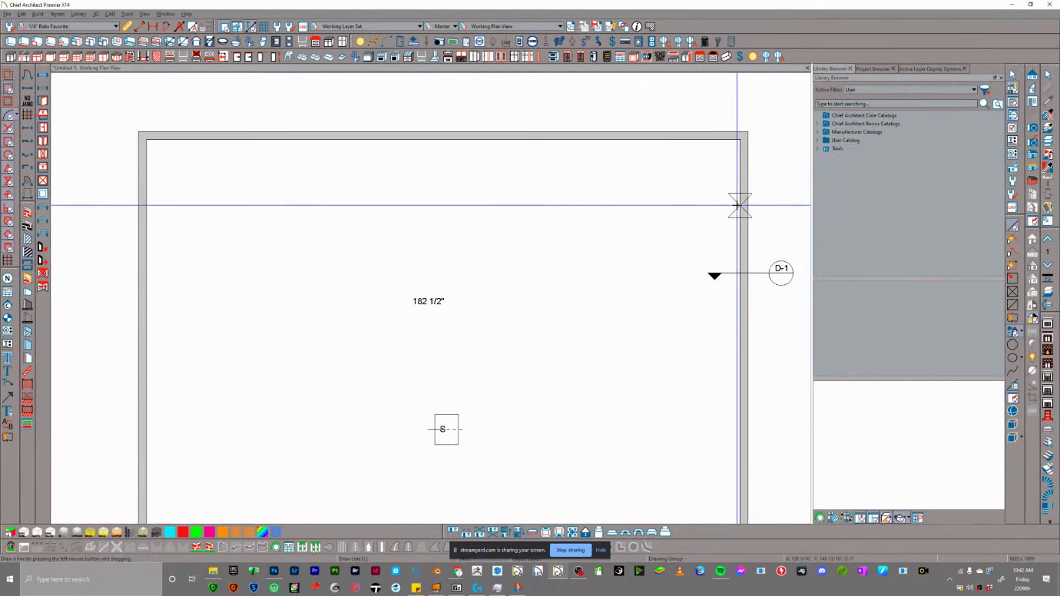
{"action": "left_click_drag", "start_coordinate": [741, 204], "coordinate": [436, 208]}
{"action": "key", "text": "Tab"}
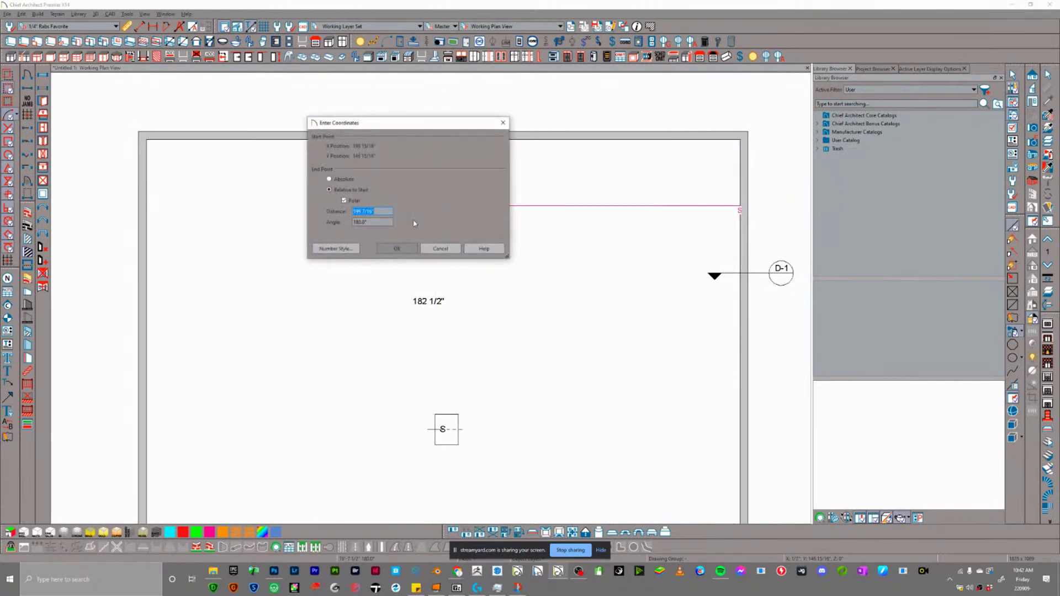
{"action": "left_click", "coordinate": [397, 249]}
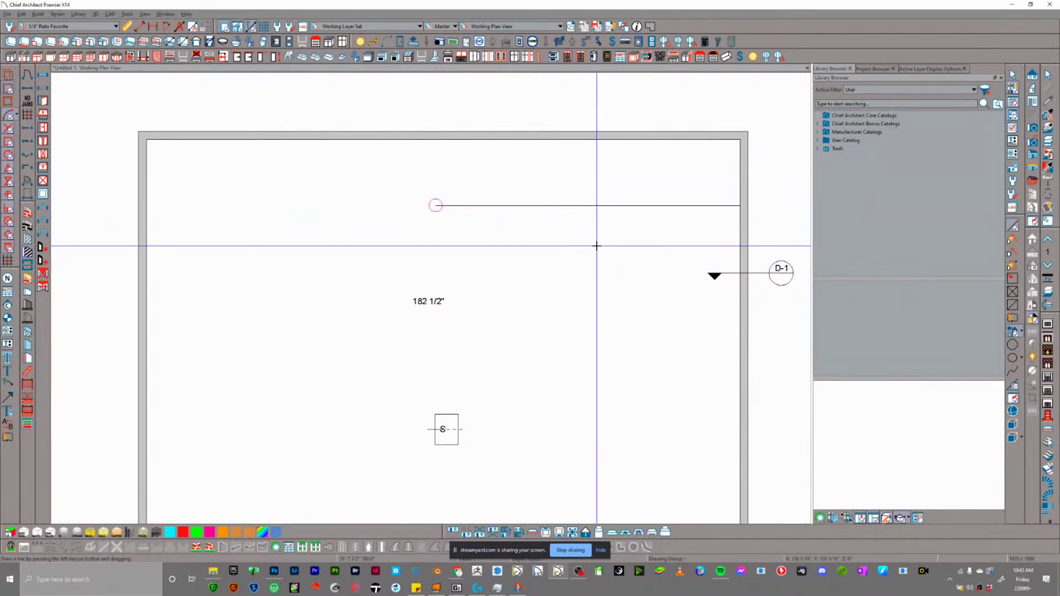
- Delete the horizontal CAD line together with the pasted 182 1/2" text
{"action": "left_click", "coordinate": [588, 205]}
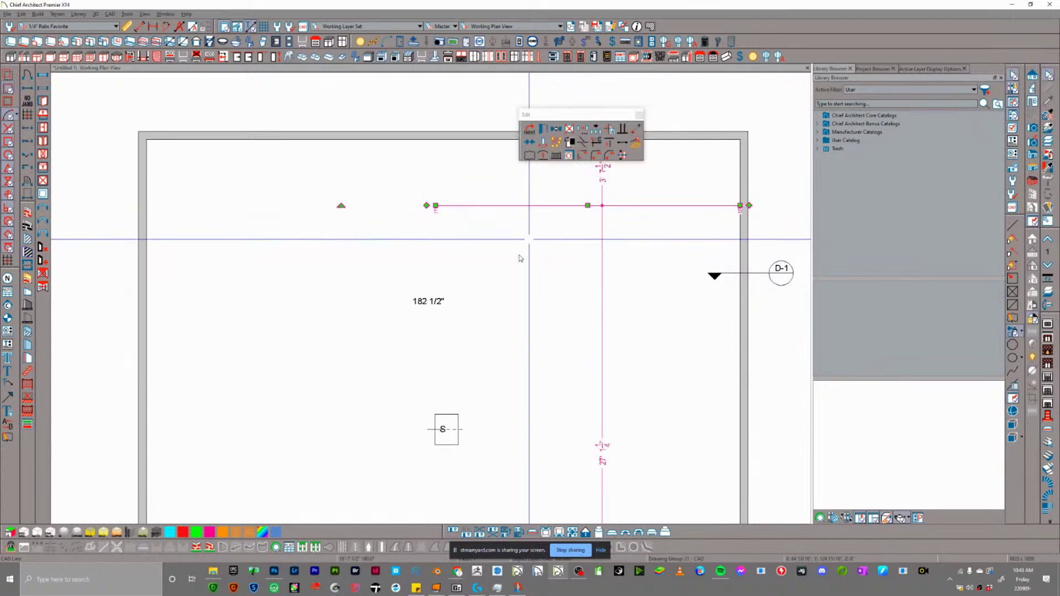
{"action": "left_click", "coordinate": [429, 302], "text": "shift"}
{"action": "key", "text": "Delete"}
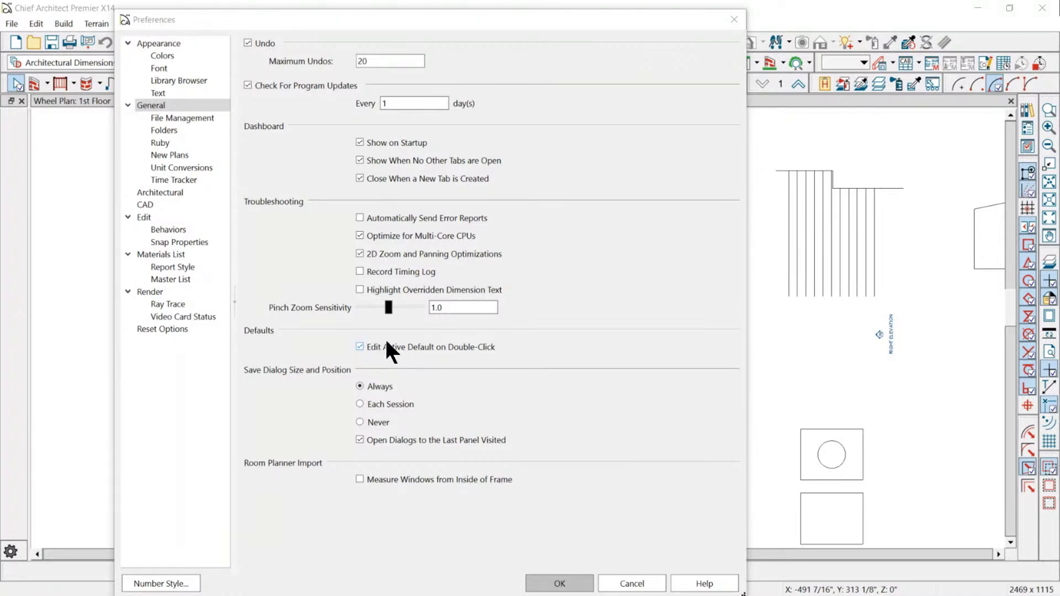
- Dismiss the preferences, view the specification of the interior wall beside the large room in the Wheel Plan, and cancel it
{"action": "left_click", "coordinate": [631, 584]}
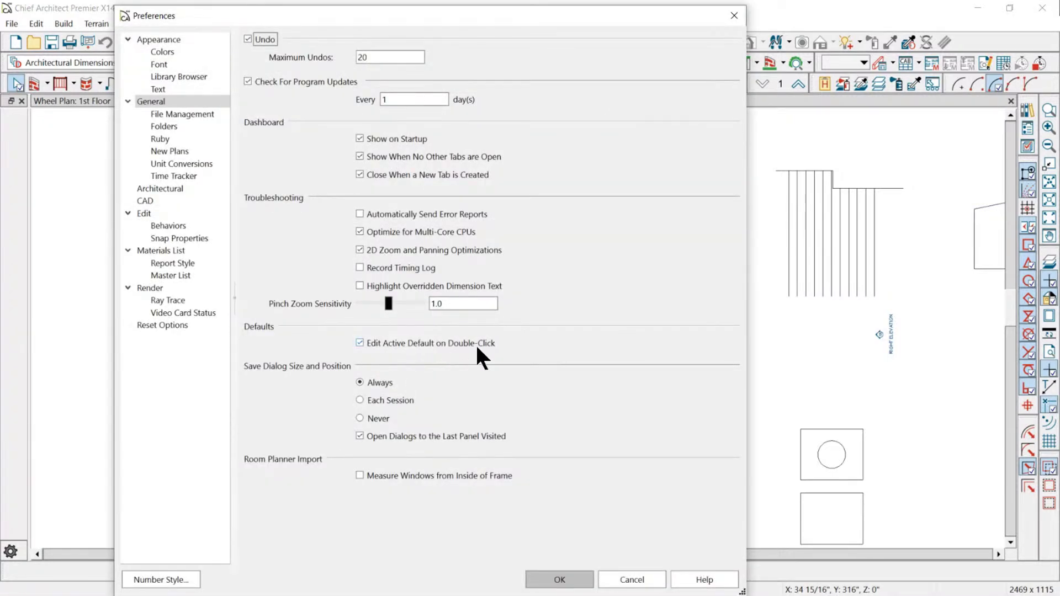
{"action": "left_click", "coordinate": [635, 580]}
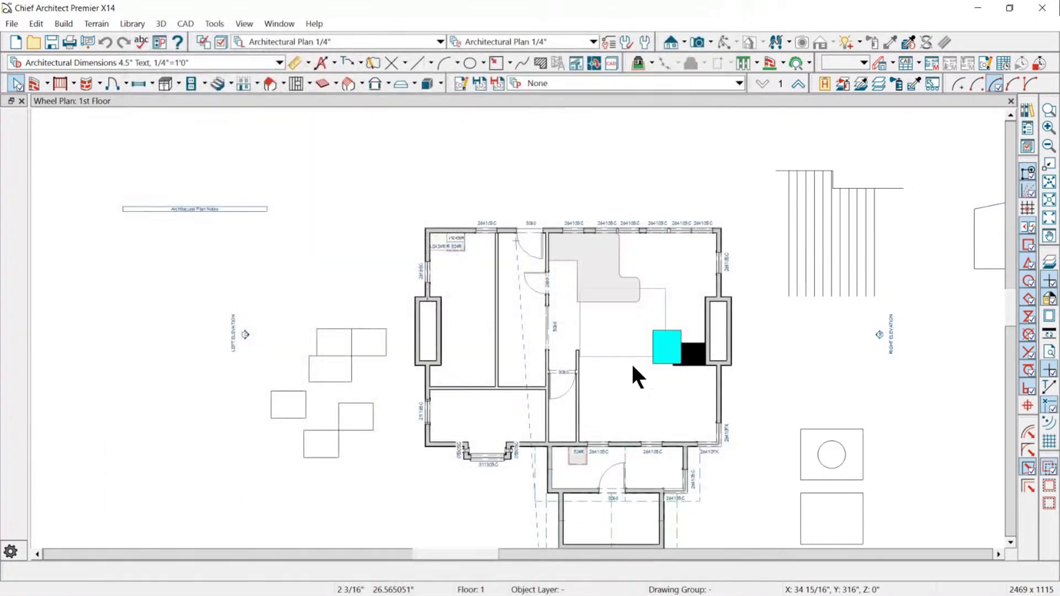
{"action": "left_click", "coordinate": [548, 256]}
{"action": "double_click", "coordinate": [548, 255]}
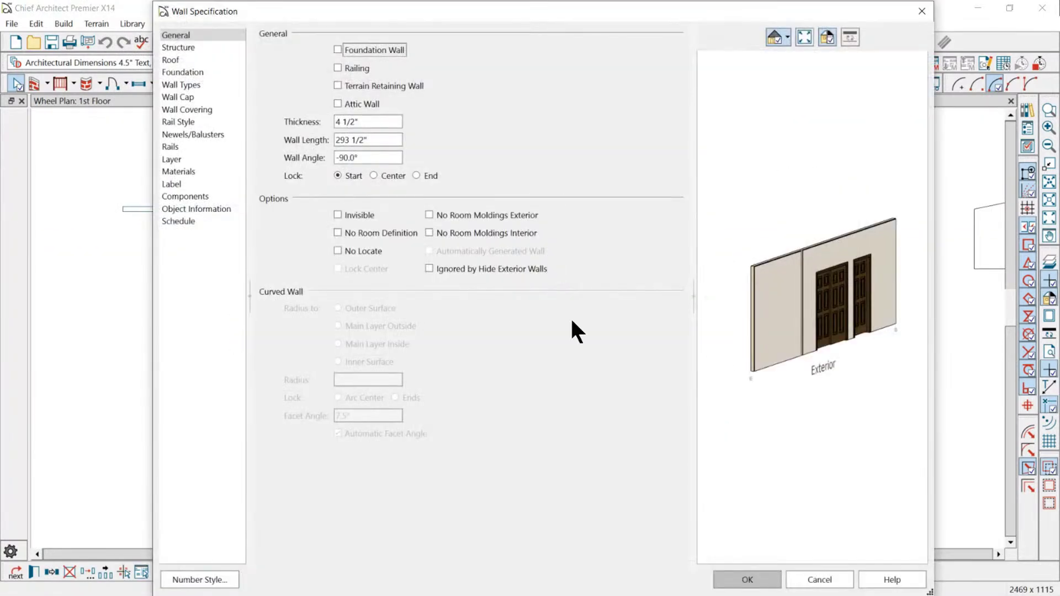
{"action": "left_click", "coordinate": [820, 578]}
{"action": "left_click", "coordinate": [578, 239]}
{"action": "left_click", "coordinate": [465, 171]}
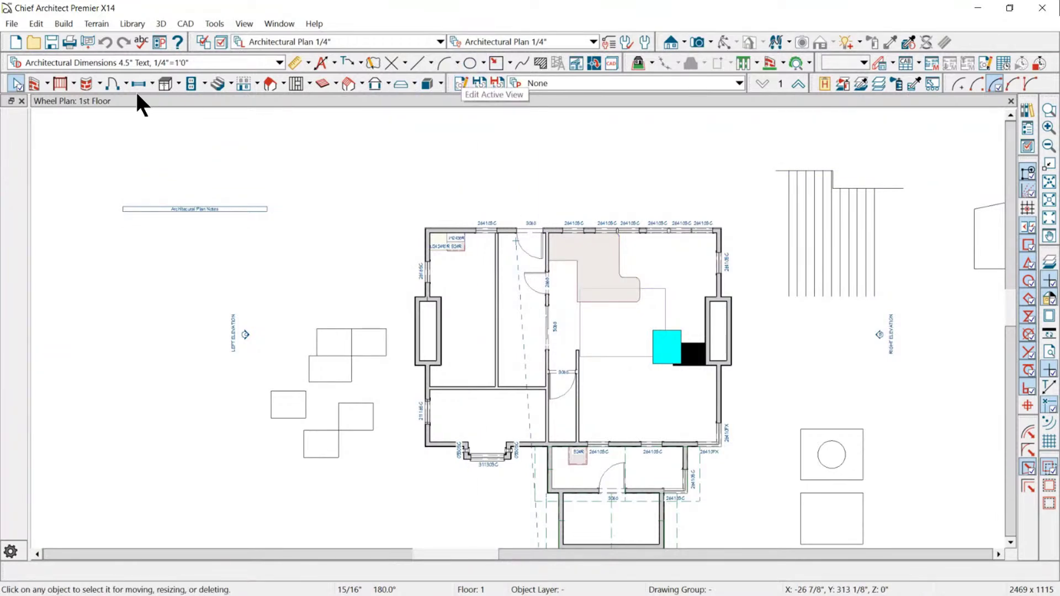
- View the Exterior Wall Defaults directly from the exterior wall tool and cancel without changes
{"action": "left_click", "coordinate": [34, 81]}
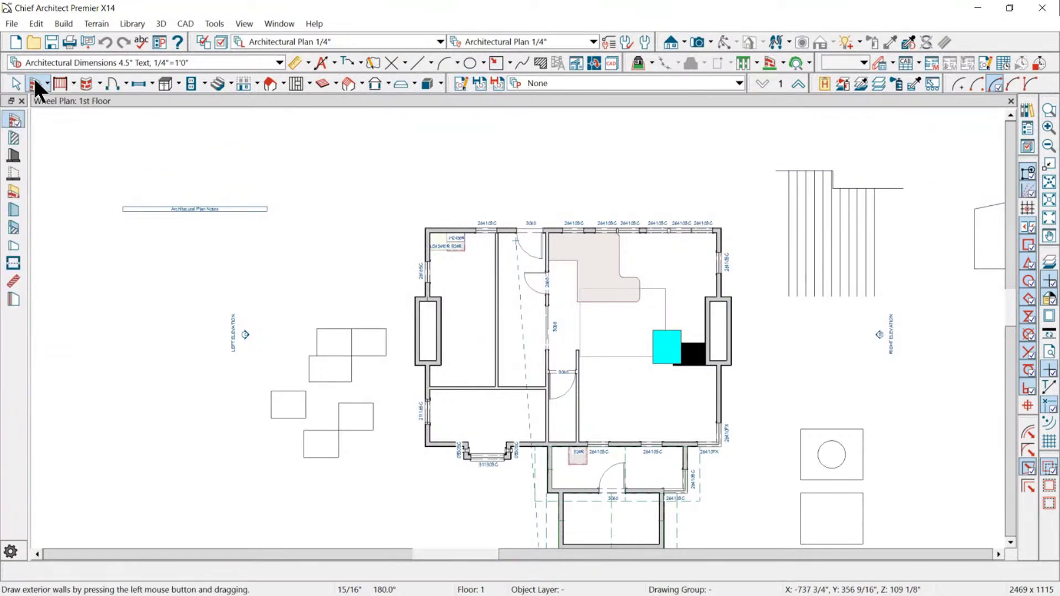
{"action": "double_click", "coordinate": [34, 77]}
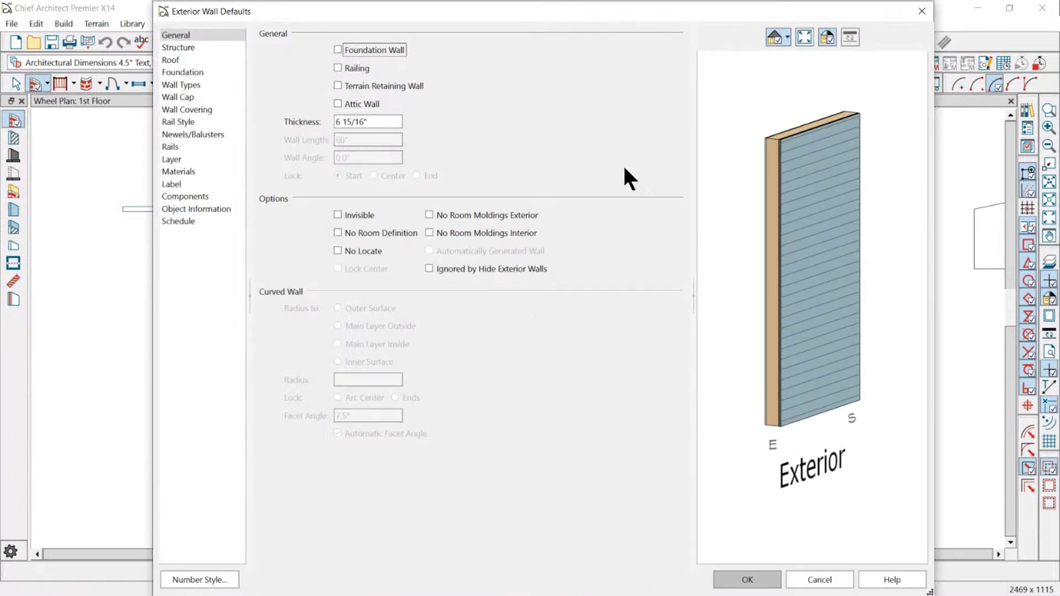
{"action": "left_click", "coordinate": [817, 579]}
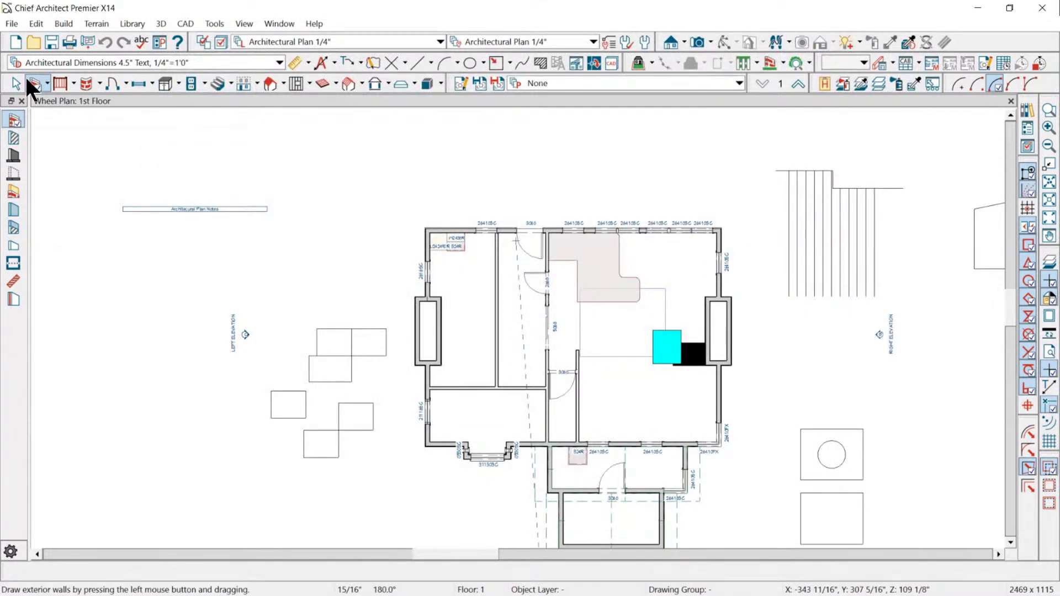
- View the Default Settings list as the other way to reach tool defaults, and close it
{"action": "left_click", "coordinate": [348, 62]}
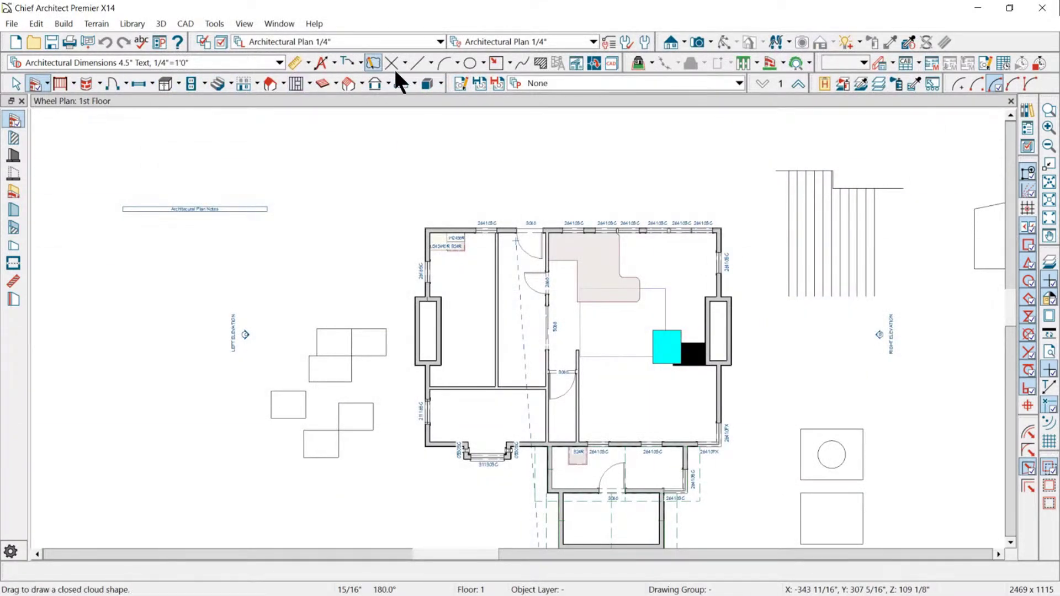
{"action": "left_click", "coordinate": [349, 83]}
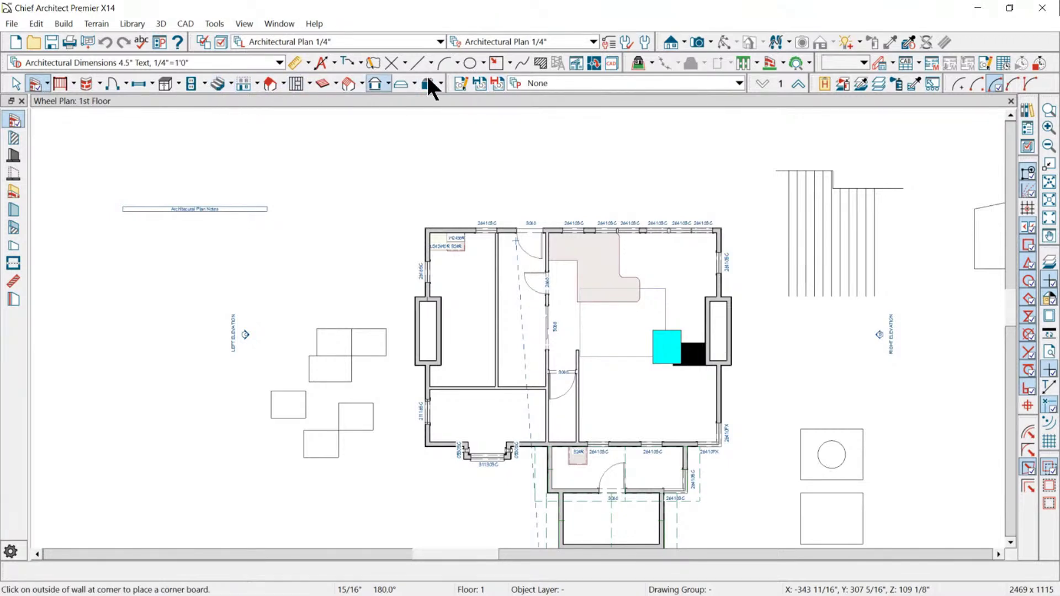
{"action": "left_click", "coordinate": [644, 41]}
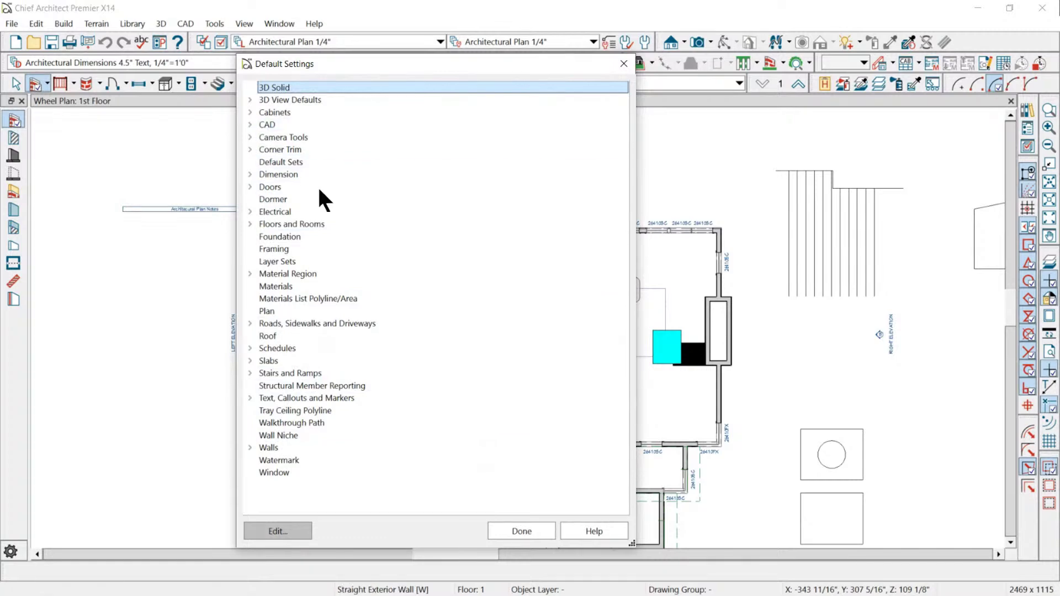
{"action": "left_click", "coordinate": [515, 526]}
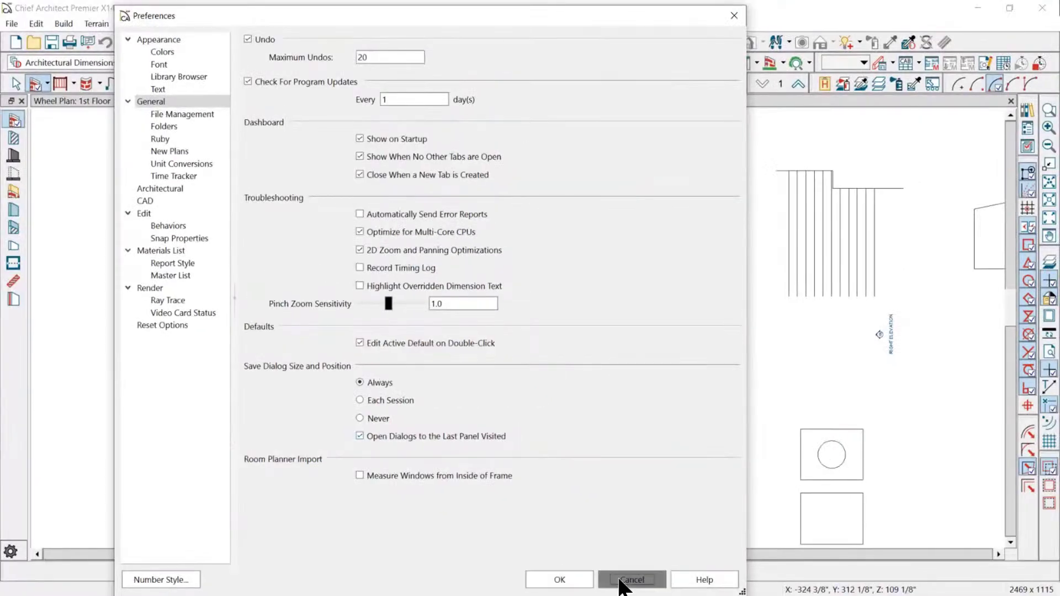
- Dismiss the preferences, view the Structure settings in the upper-left room's specification, and cancel
{"action": "left_click", "coordinate": [627, 581]}
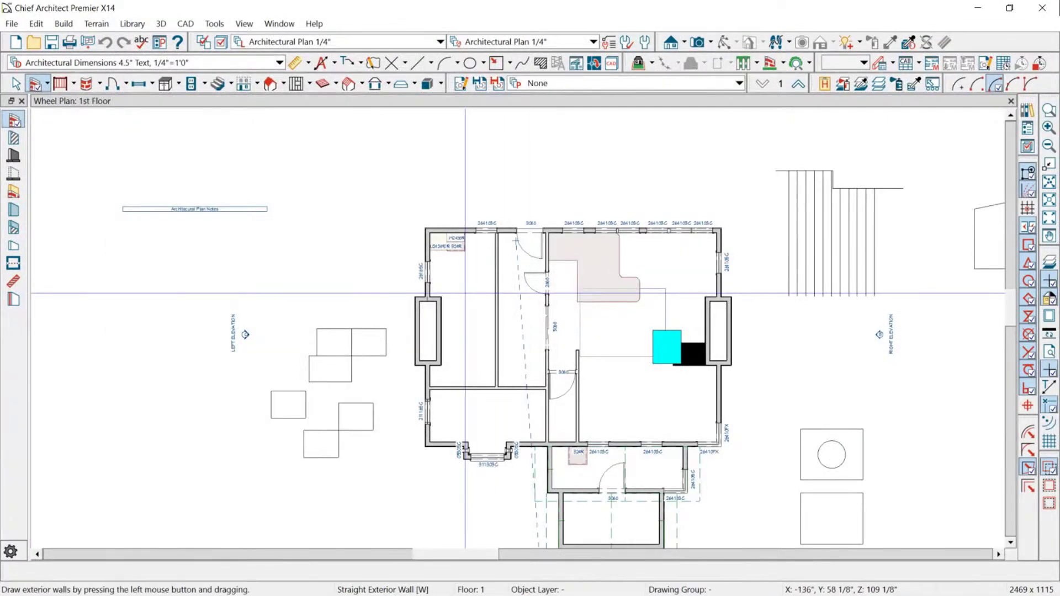
{"action": "key", "text": "space"}
{"action": "left_click", "coordinate": [467, 302]}
{"action": "double_click", "coordinate": [466, 293]}
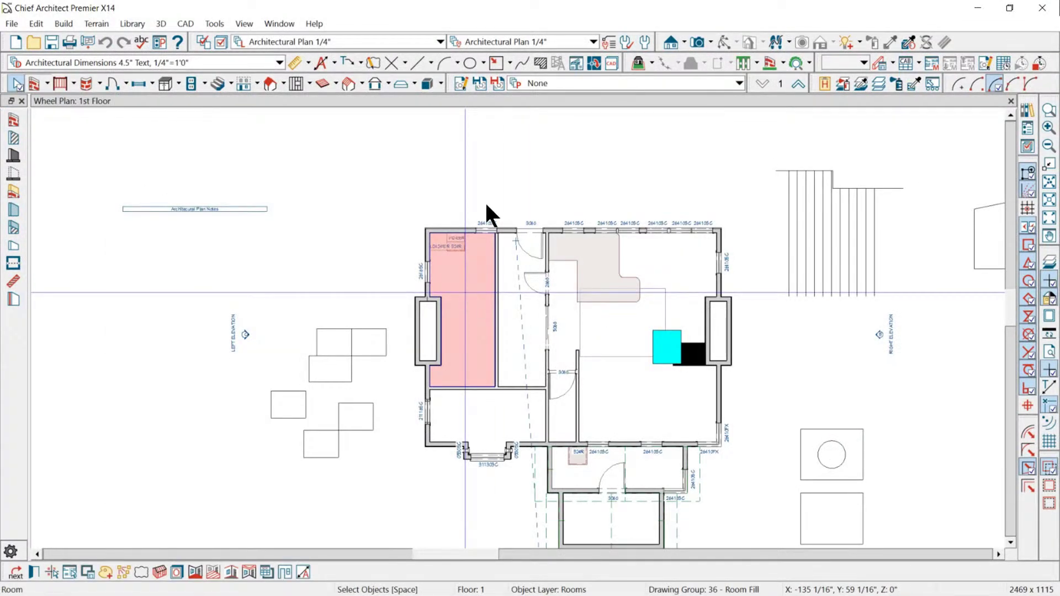
{"action": "left_click", "coordinate": [158, 48]}
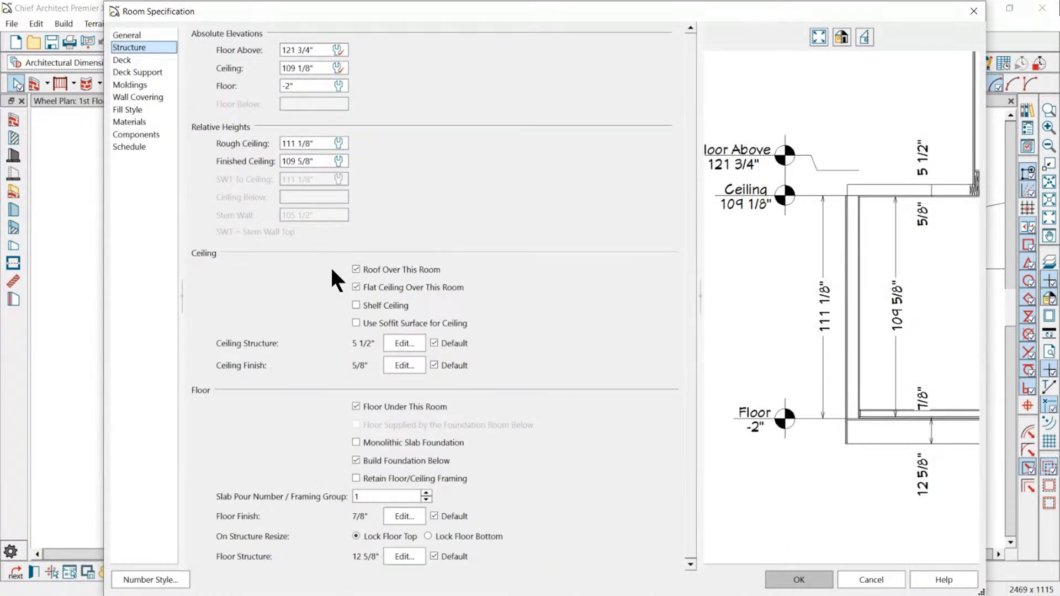
{"action": "left_click", "coordinate": [866, 579]}
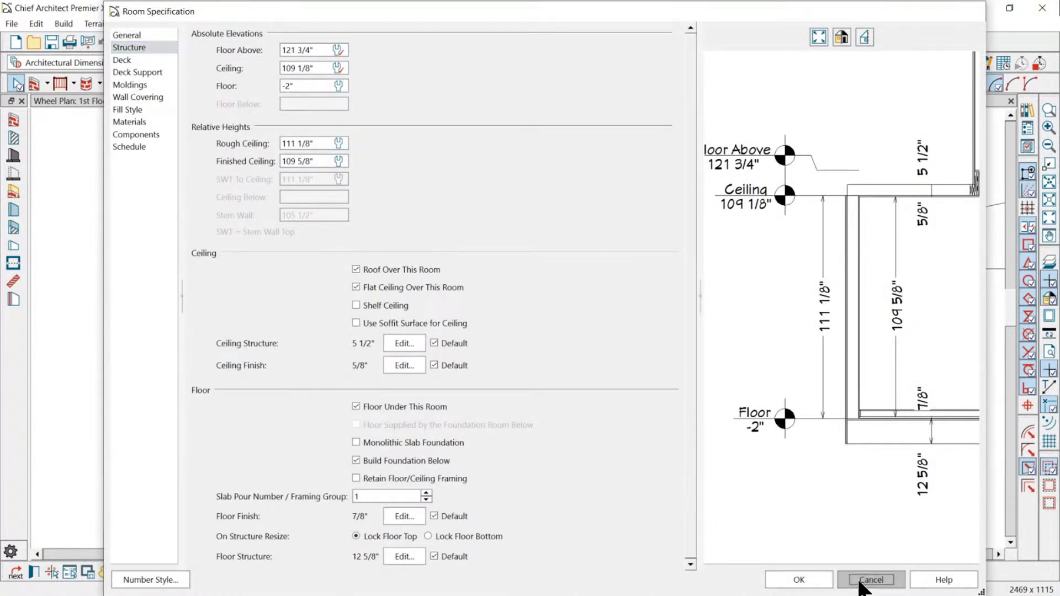
- View the General and Structure settings in the large right-hand room's specification, leaving on Structure, and cancel
{"action": "left_click", "coordinate": [656, 238]}
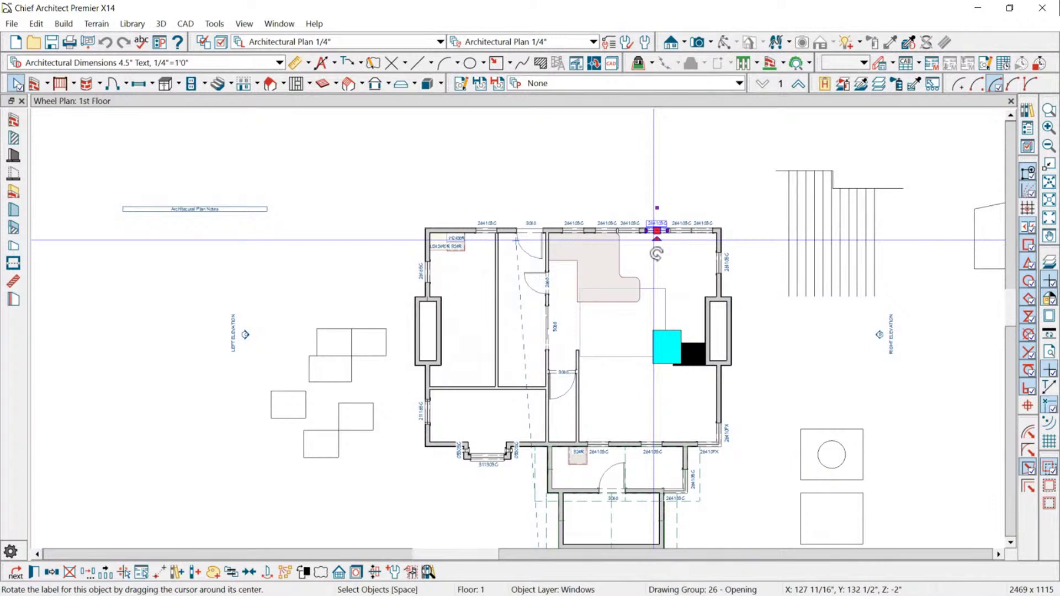
{"action": "double_click", "coordinate": [657, 254]}
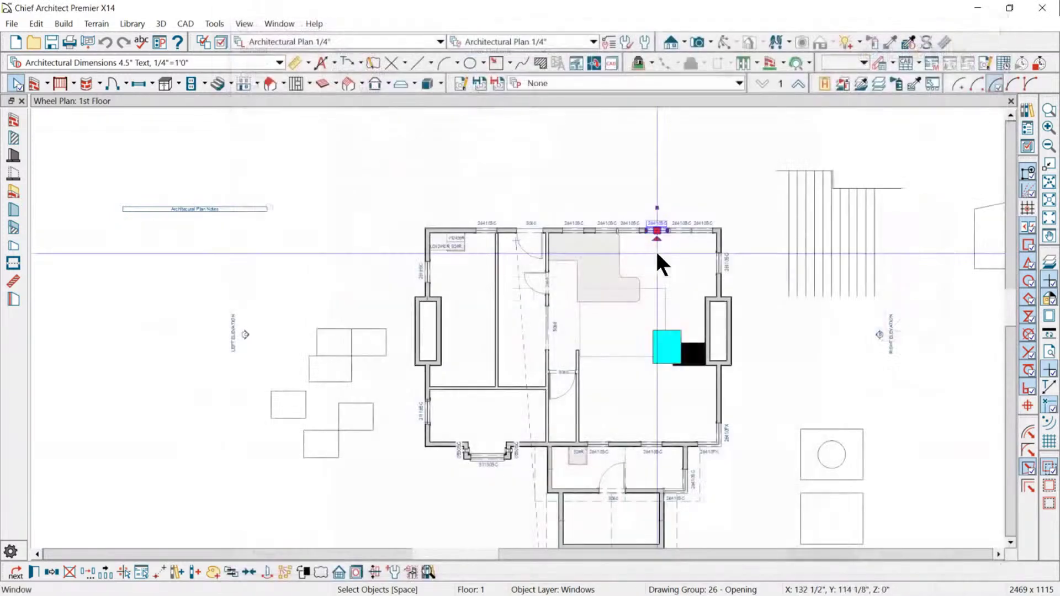
{"action": "left_click", "coordinate": [657, 254]}
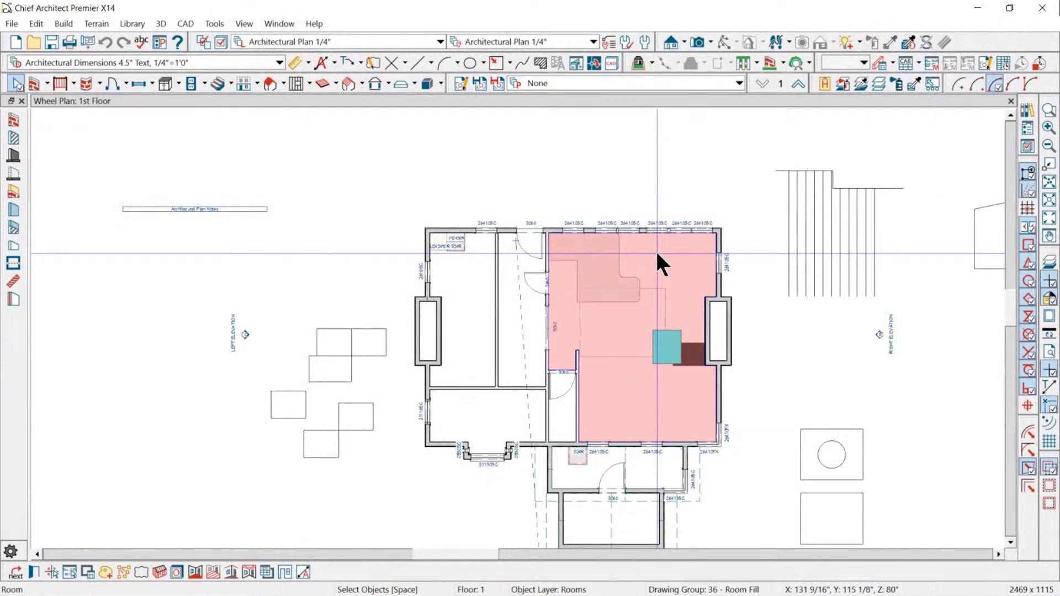
{"action": "double_click", "coordinate": [657, 254]}
{"action": "left_click", "coordinate": [133, 36]}
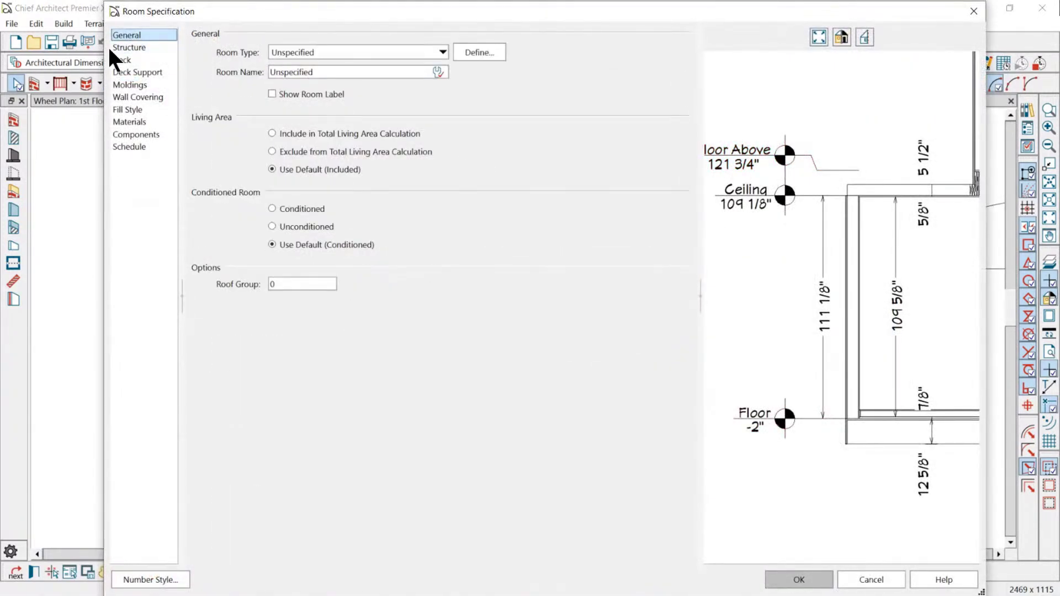
{"action": "left_click", "coordinate": [131, 48]}
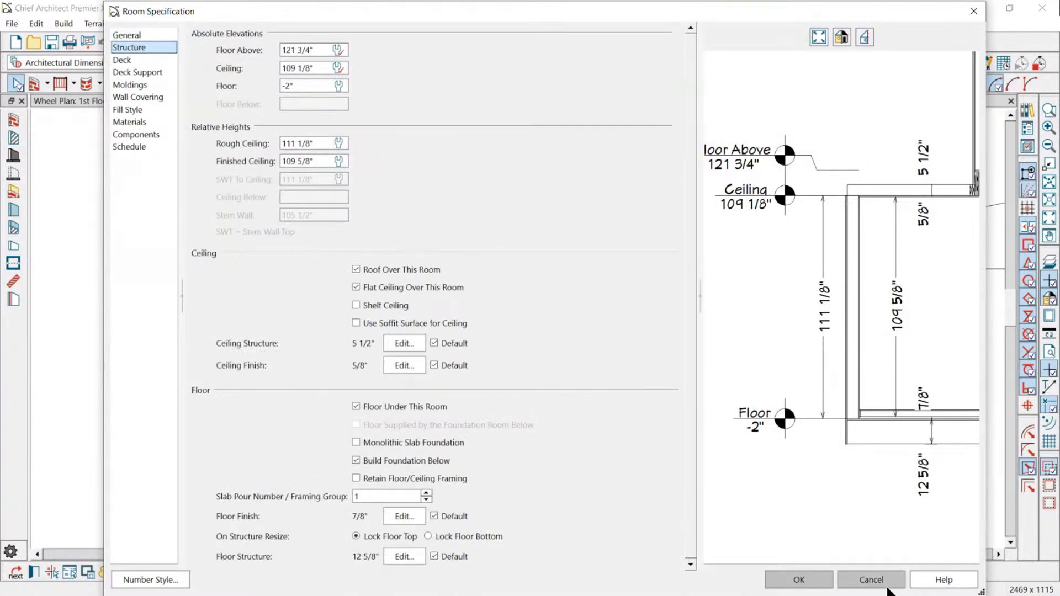
{"action": "left_click", "coordinate": [871, 580]}
- Review the general preferences and cancel, reopen the large room's specification to check which settings panel it starts on, and cancel
{"action": "left_click", "coordinate": [166, 39]}
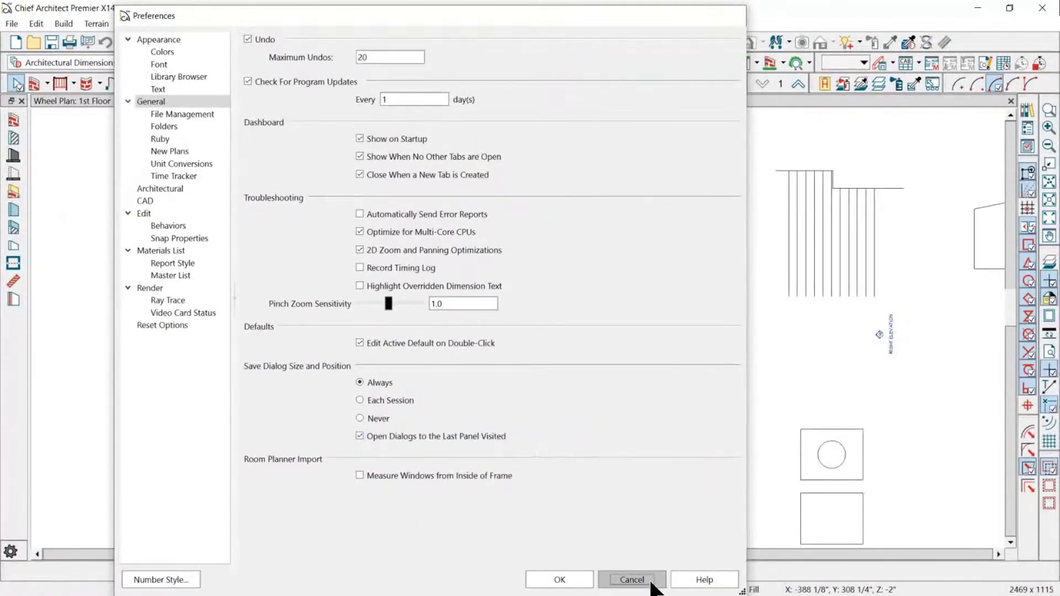
{"action": "left_click", "coordinate": [629, 578]}
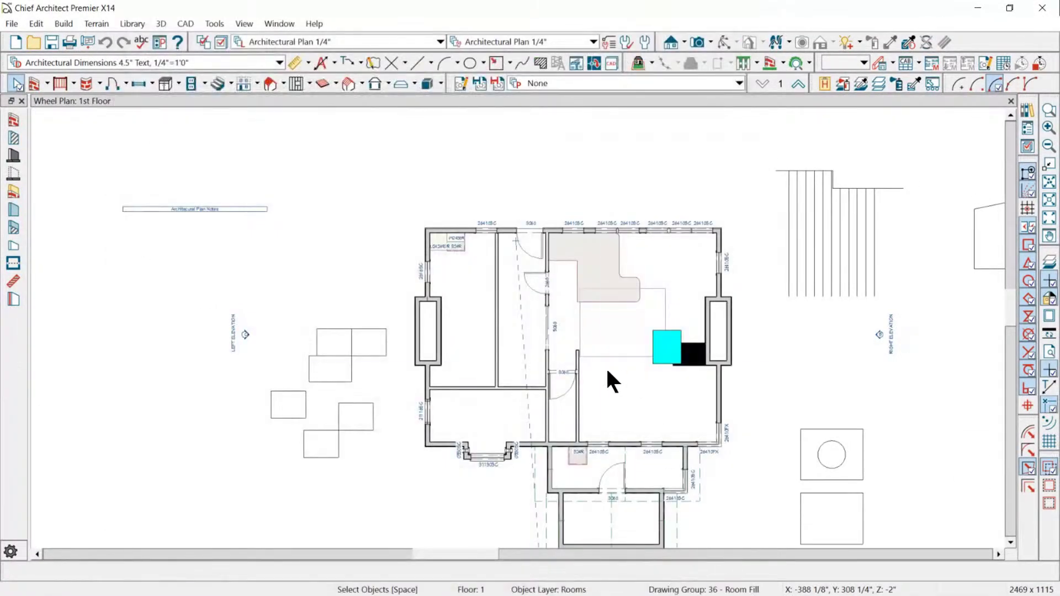
{"action": "double_click", "coordinate": [607, 379]}
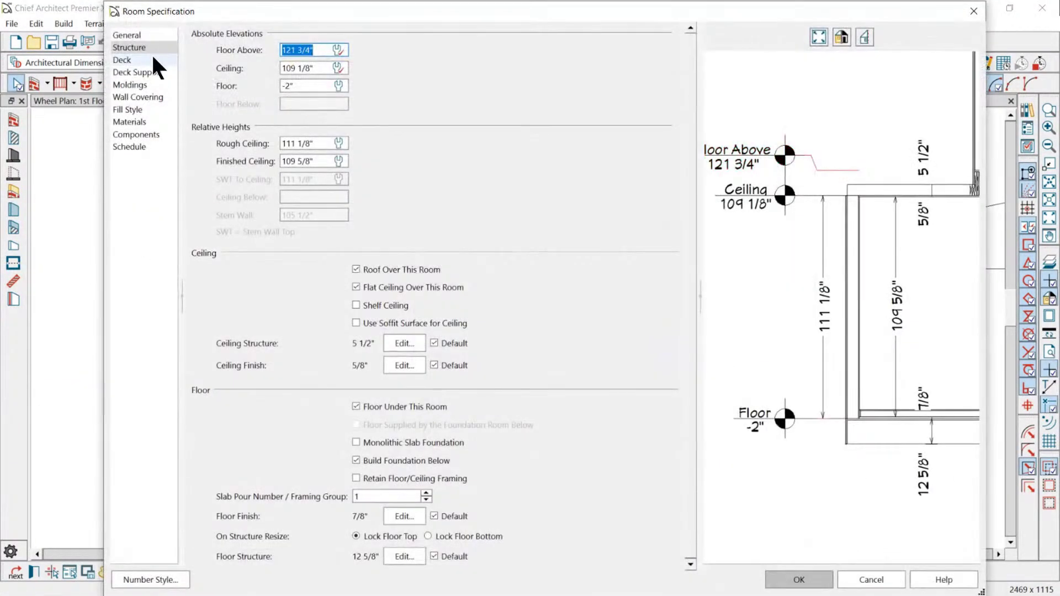
{"action": "left_click", "coordinate": [846, 579]}
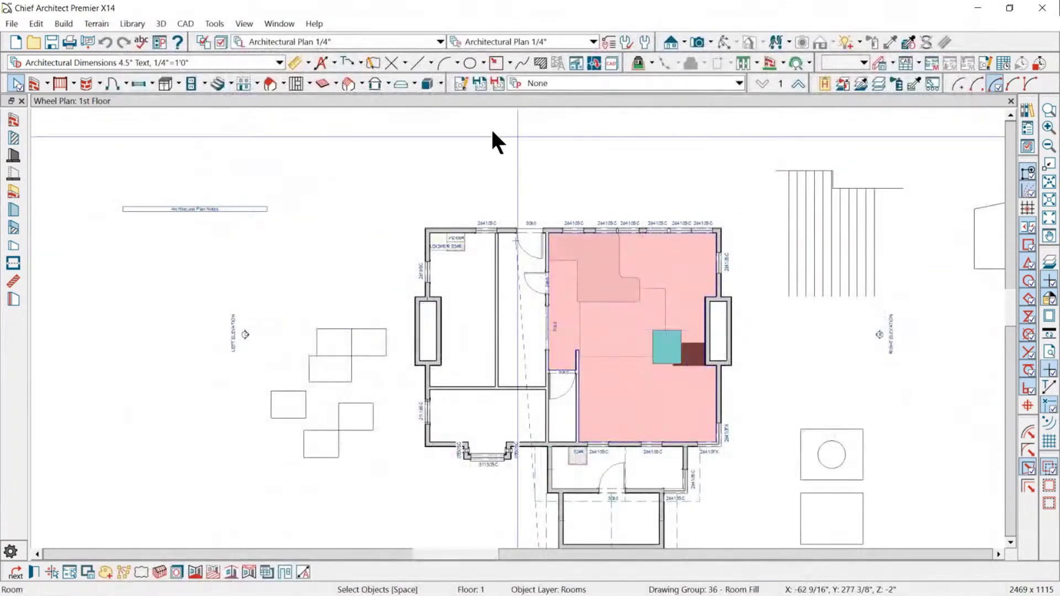
- Place a base cabinet near the top of the large right-hand room, view its Door/Drawer settings, and accept its specification
{"action": "left_click", "coordinate": [167, 84]}
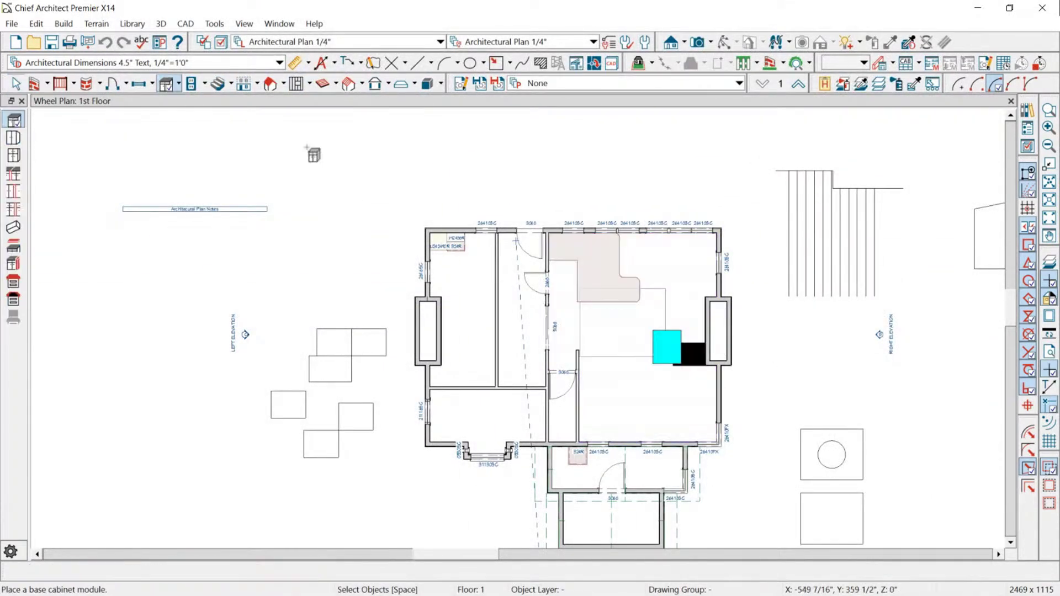
{"action": "left_click", "coordinate": [643, 257]}
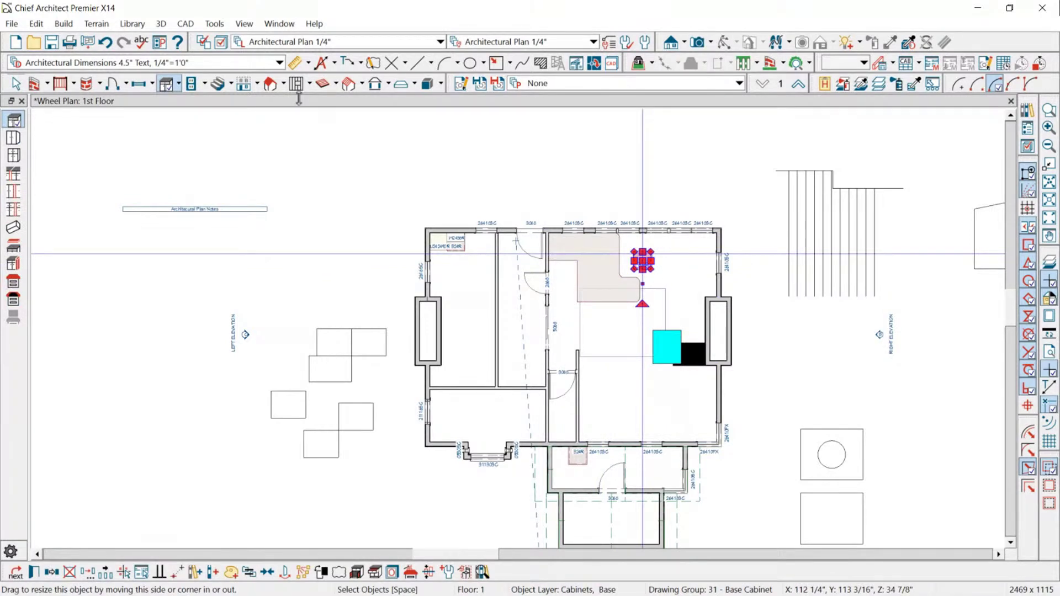
{"action": "key", "text": "ctrl+e"}
{"action": "left_click", "coordinate": [235, 72]}
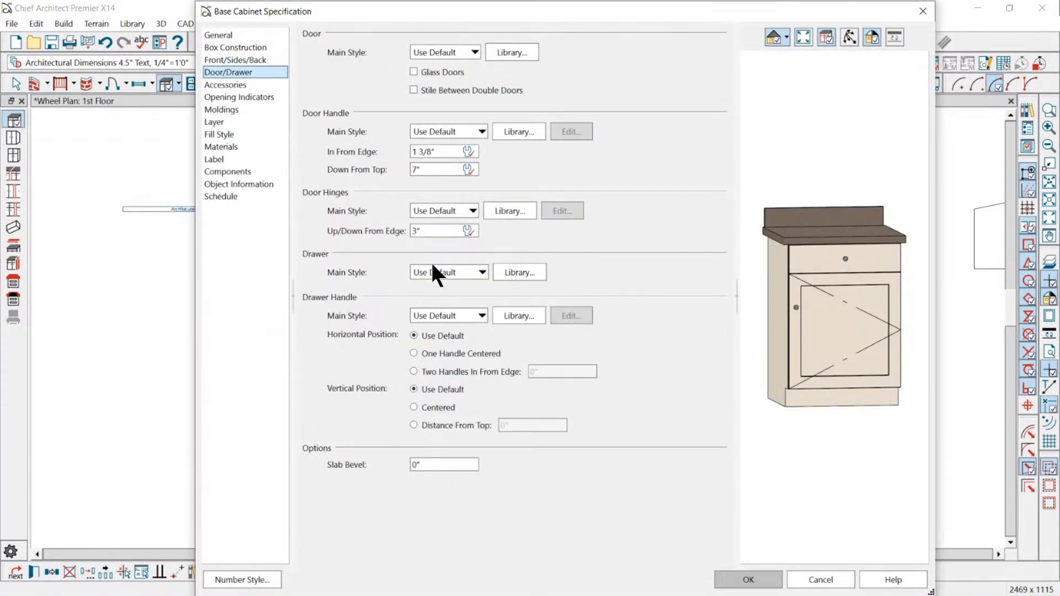
{"action": "left_click", "coordinate": [746, 580]}
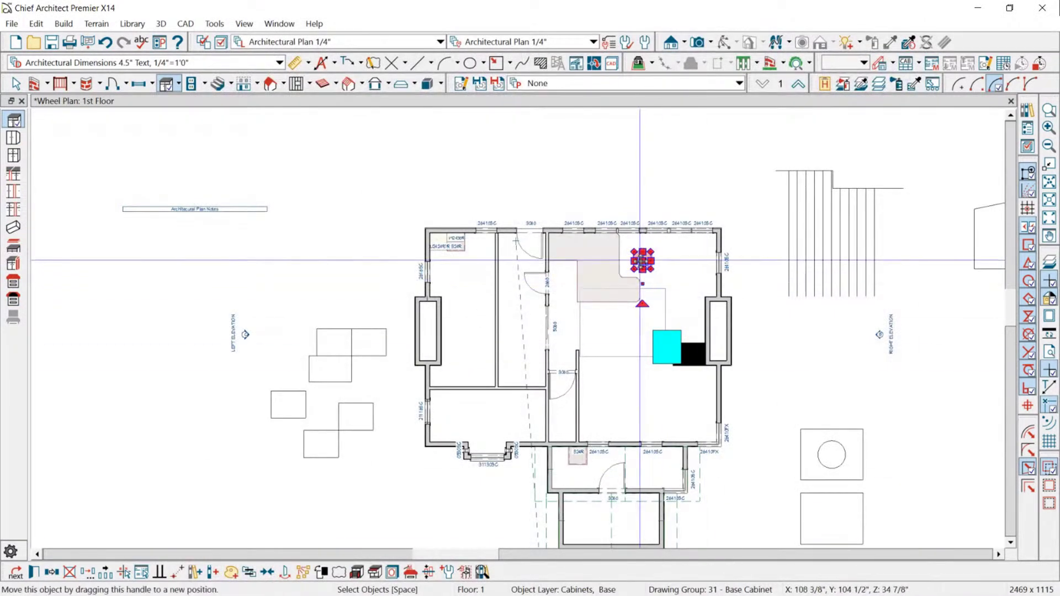
- Reopen the new base cabinet's specification to check which settings panel it starts on, cancel, and leave the cabinet tool
{"action": "key", "text": "ctrl+e"}
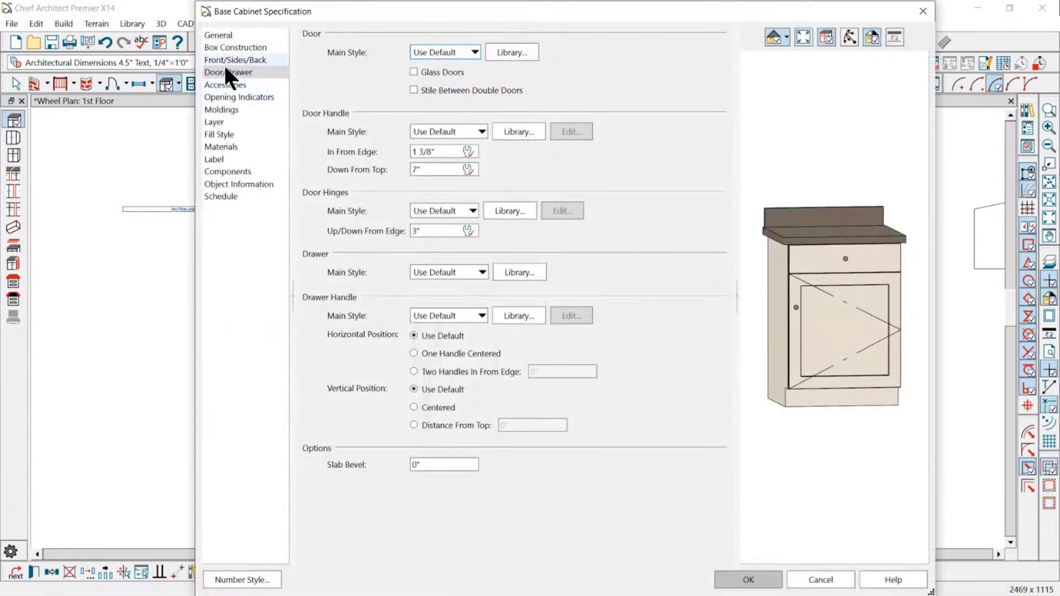
{"action": "left_click", "coordinate": [823, 581]}
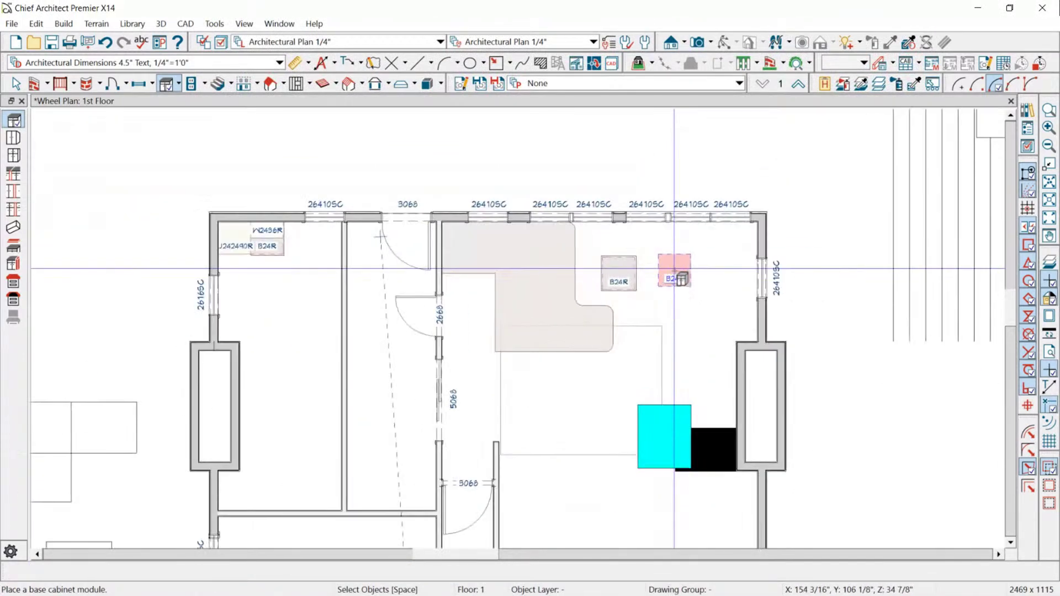
{"action": "key", "text": "space"}
{"action": "scroll", "coordinate": [673, 267], "scroll_direction": "up", "scroll_amount": 2}
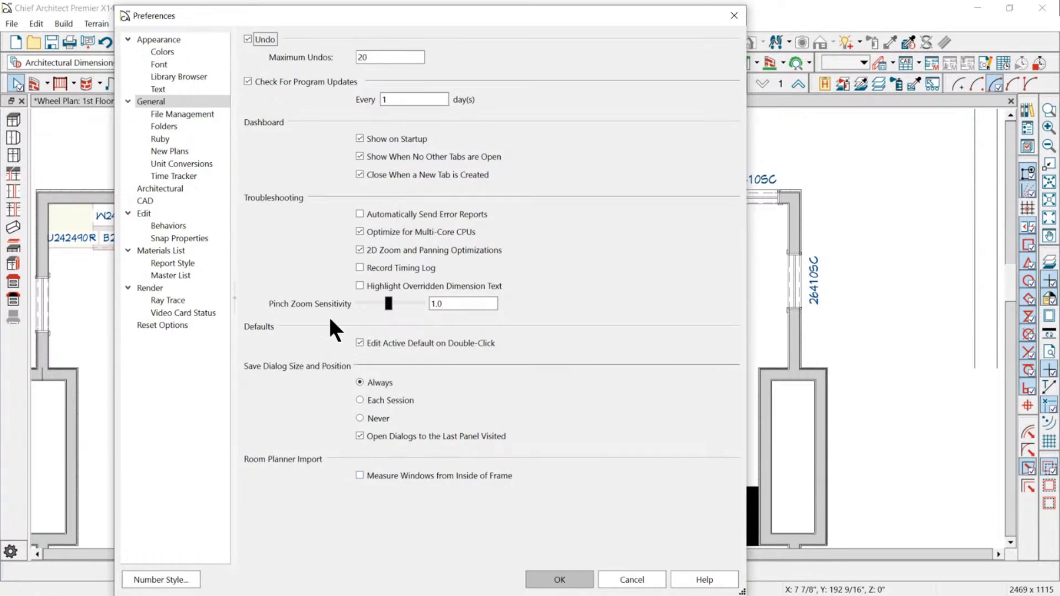
- Bring up the File Management preferences under General and examine the Auto Save interval
{"action": "left_click", "coordinate": [142, 103]}
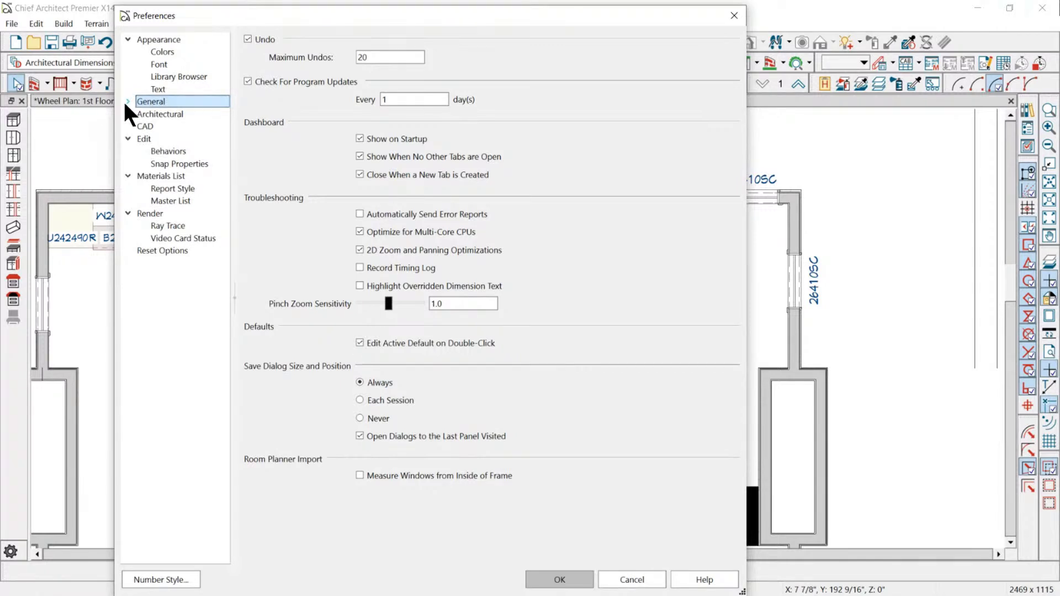
{"action": "left_click", "coordinate": [158, 116]}
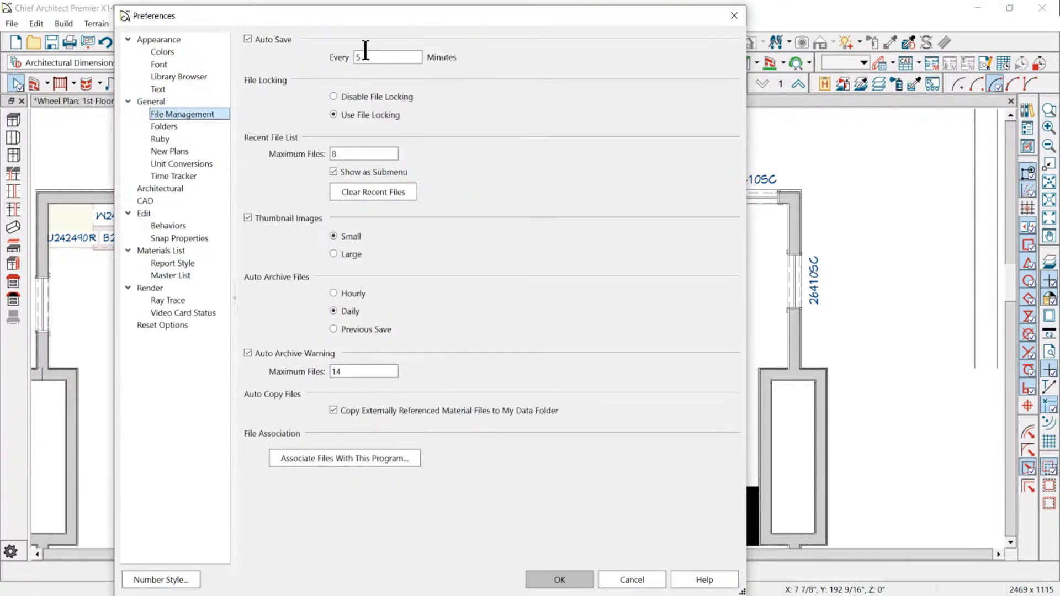
{"action": "double_click", "coordinate": [378, 57]}
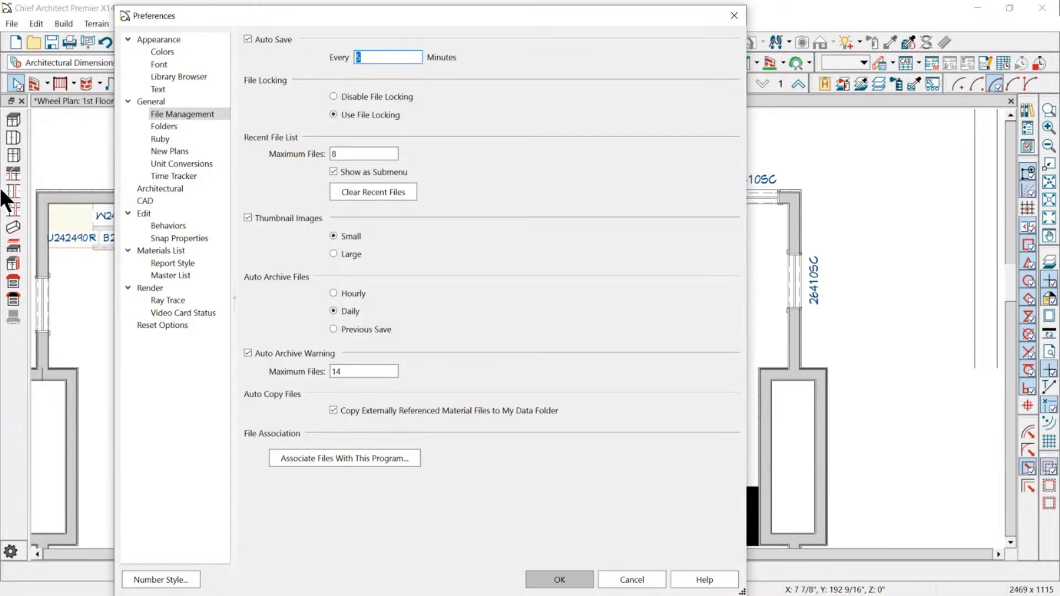
- Review the Auto Archive Files options and the archive warning limit in the File Management preferences, keeping archiving on Daily
{"action": "left_click_drag", "start_coordinate": [287, 24], "coordinate": [438, 33]}
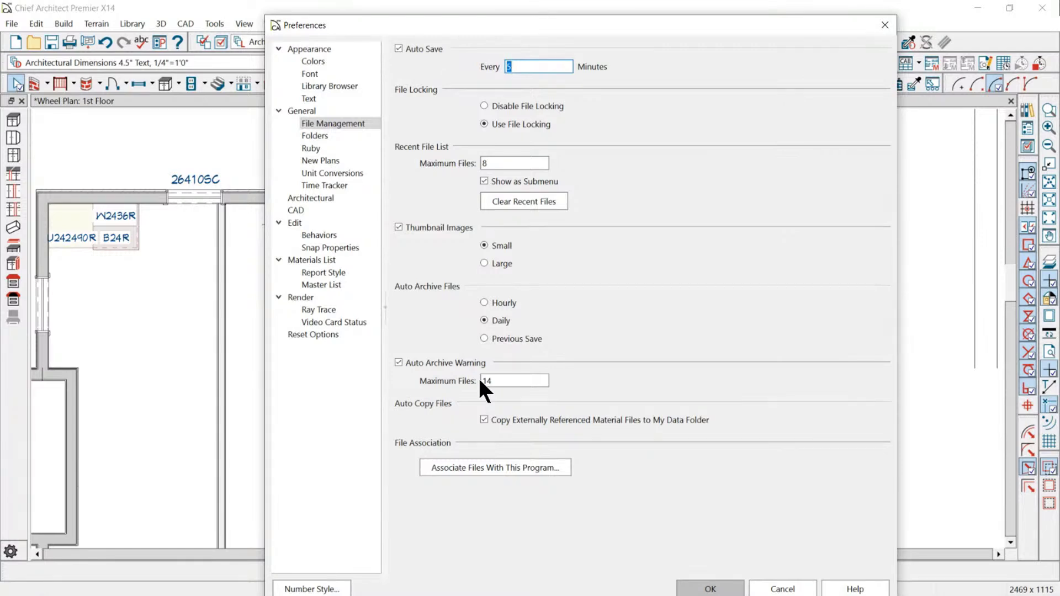
{"action": "left_click_drag", "start_coordinate": [521, 26], "coordinate": [444, 16]}
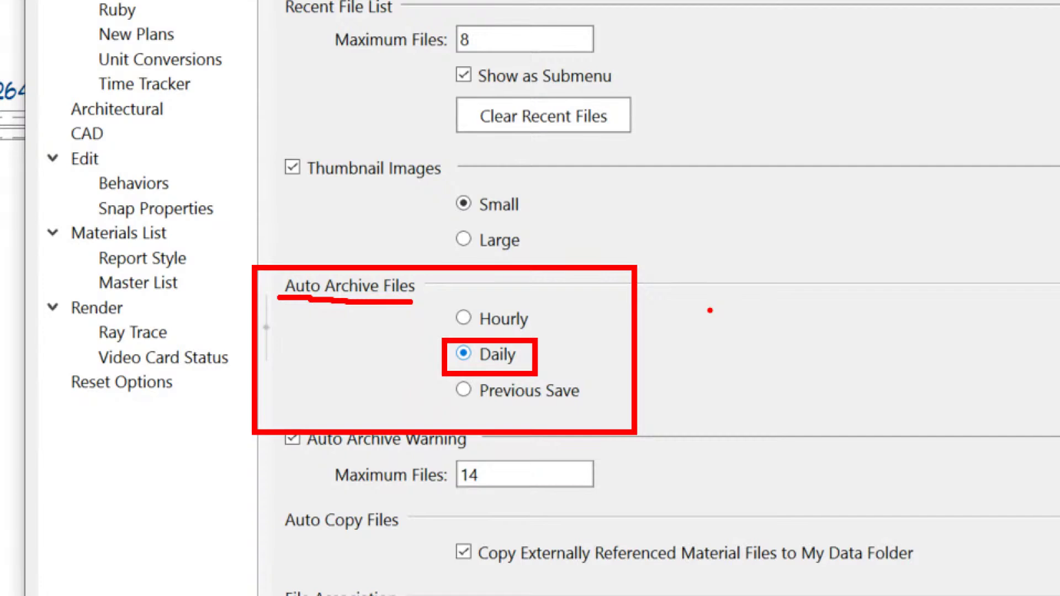
{"action": "mouse_move", "coordinate": [446, 495]}
{"action": "left_mouse_down"}
{"action": "mouse_move", "coordinate": [497, 481]}
{"action": "mouse_move", "coordinate": [458, 465]}
{"action": "mouse_move", "coordinate": [452, 491]}
{"action": "left_mouse_up"}
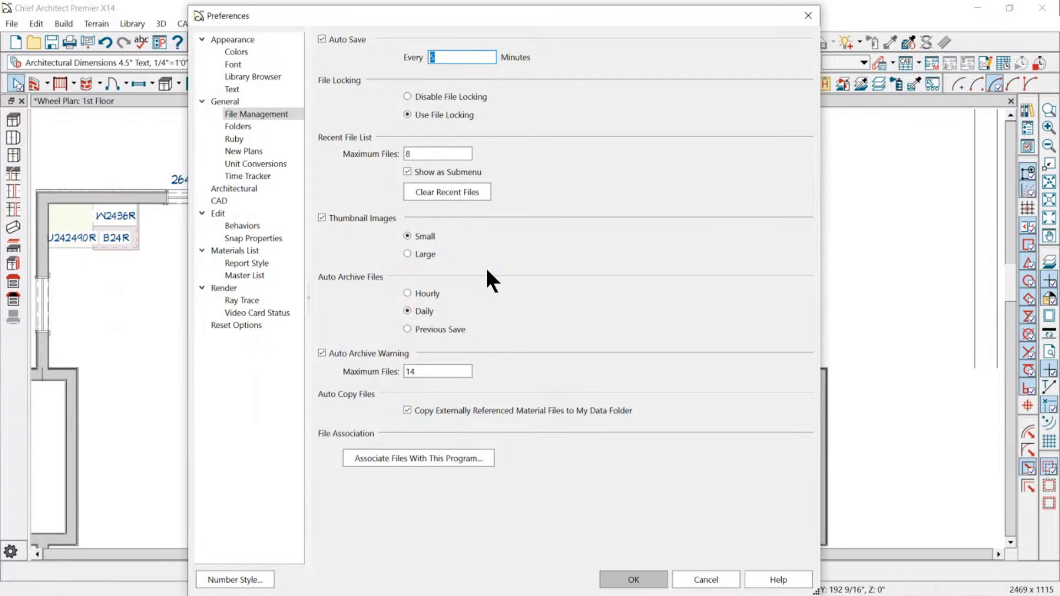
{"action": "left_click", "coordinate": [428, 313]}
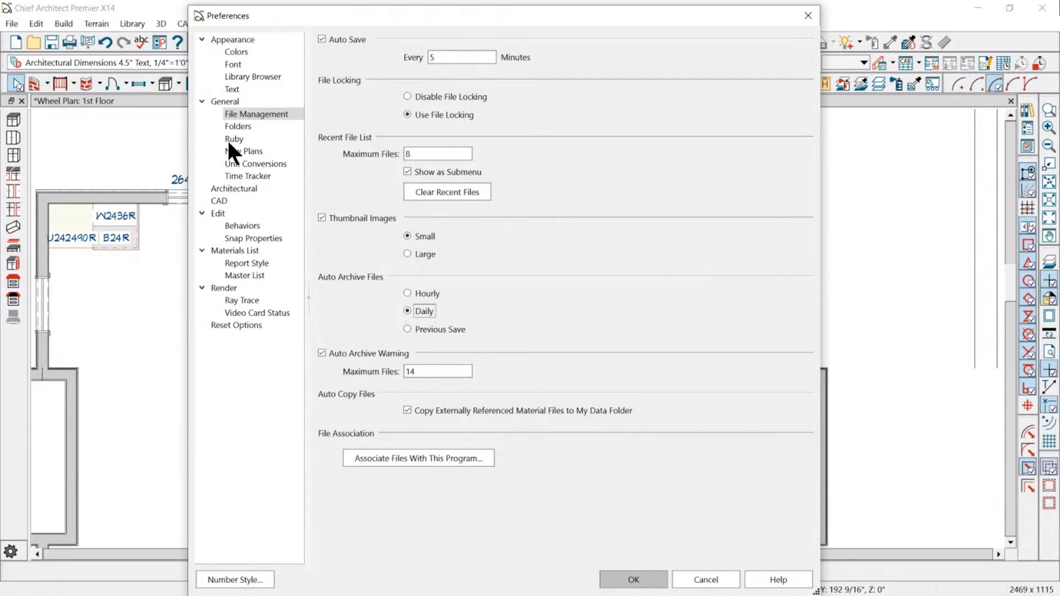
{"action": "left_click", "coordinate": [234, 114]}
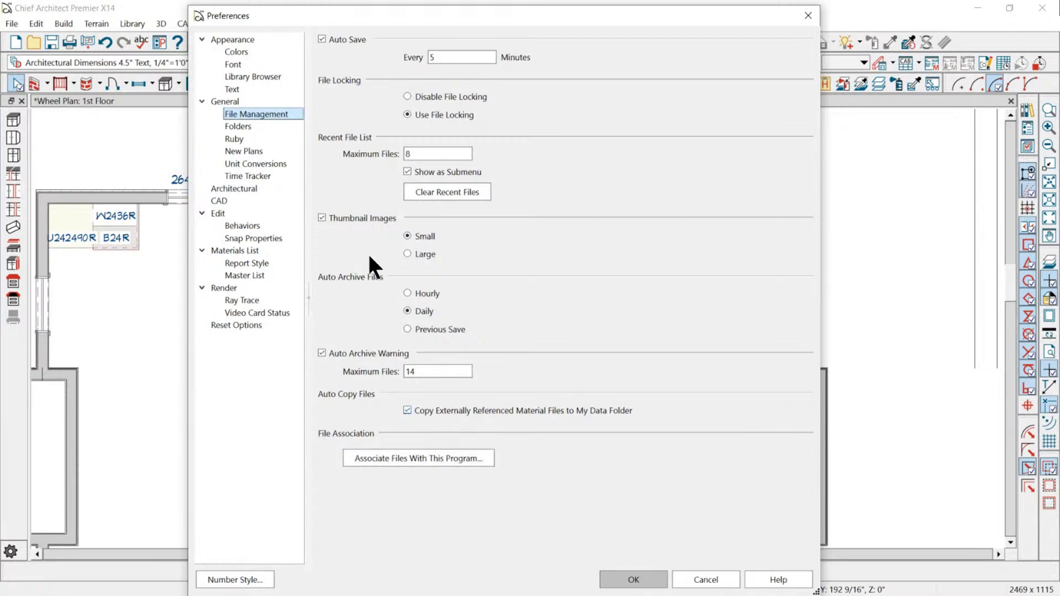
- View the Folders preferences, checking back on File Management once, and leave the Folders settings showing
{"action": "left_click", "coordinate": [246, 127]}
{"action": "left_click", "coordinate": [263, 114]}
{"action": "left_click", "coordinate": [256, 127]}
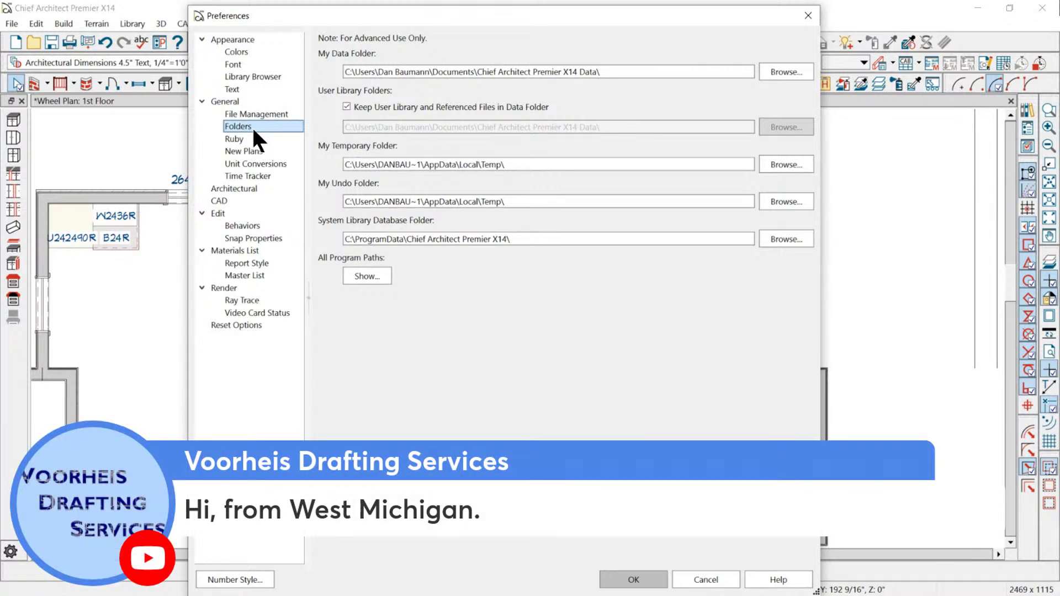
{"action": "left_click_drag", "start_coordinate": [402, 16], "coordinate": [417, 17]}
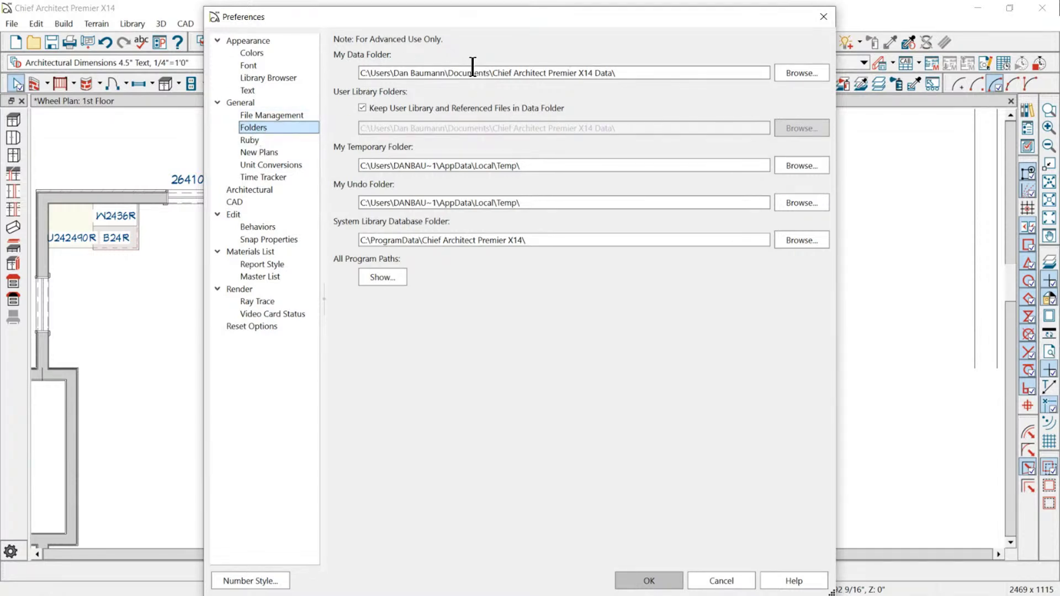
- Show all program paths and look through the whole list of folder locations
{"action": "left_click", "coordinate": [381, 277]}
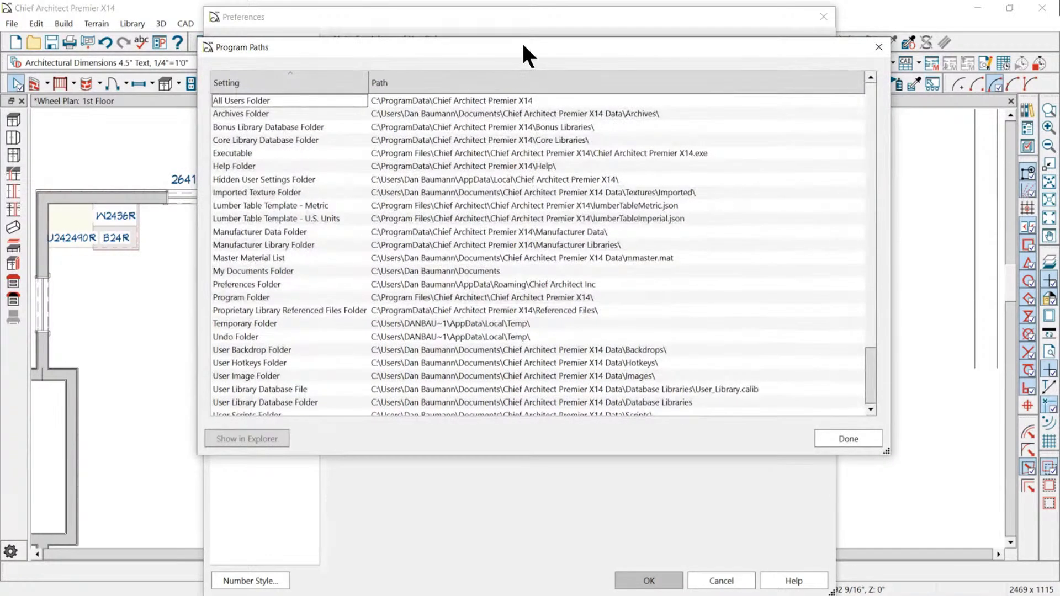
{"action": "left_click_drag", "start_coordinate": [524, 47], "coordinate": [539, 362]}
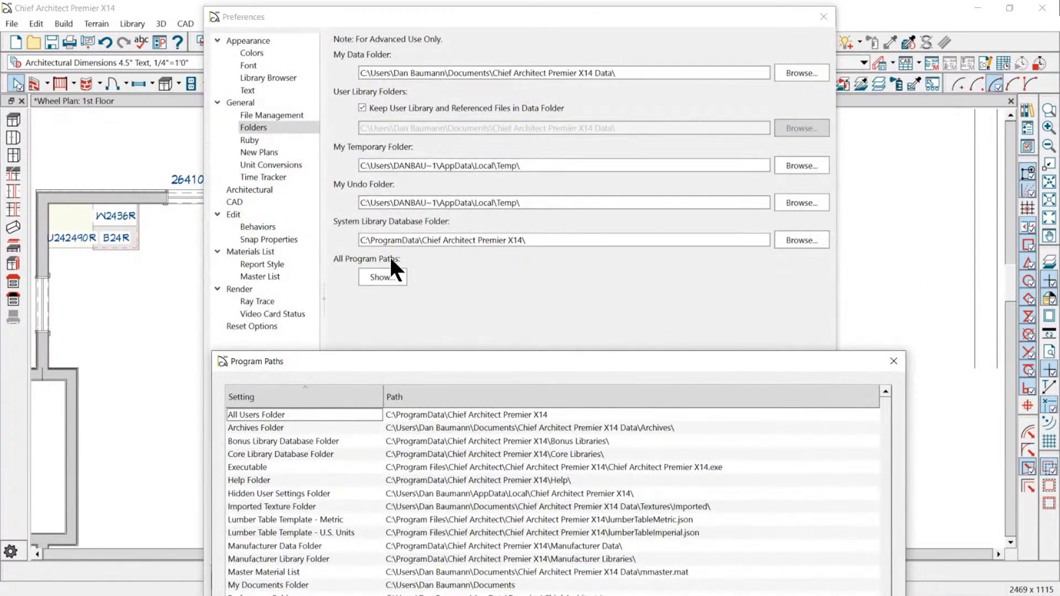
{"action": "left_click_drag", "start_coordinate": [482, 361], "coordinate": [510, 6]}
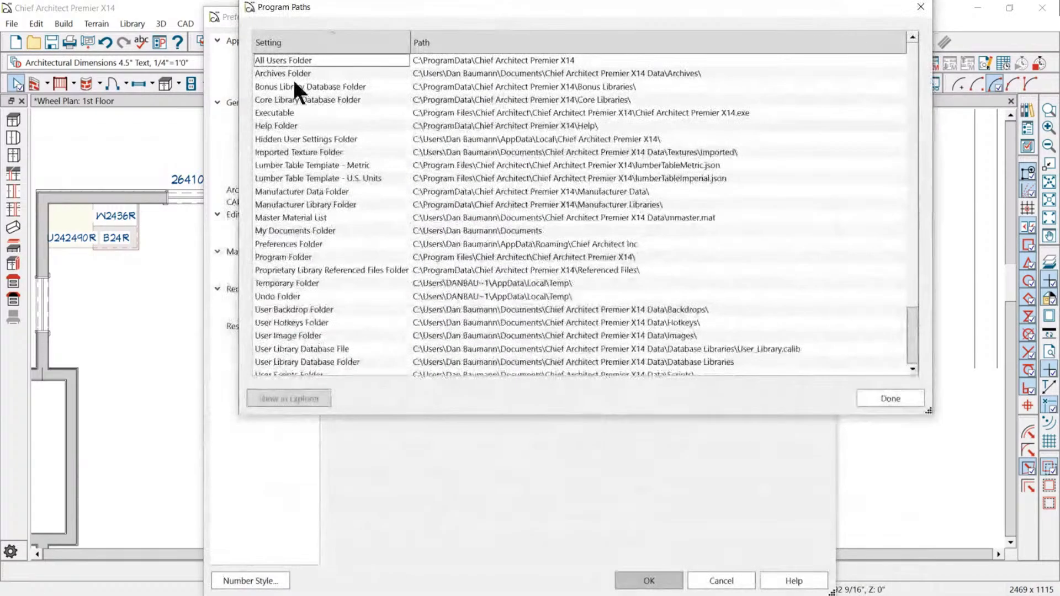
{"action": "scroll", "coordinate": [495, 333], "scroll_direction": "down", "scroll_amount": 2}
{"action": "scroll", "coordinate": [306, 105], "scroll_direction": "up", "scroll_amount": 2}
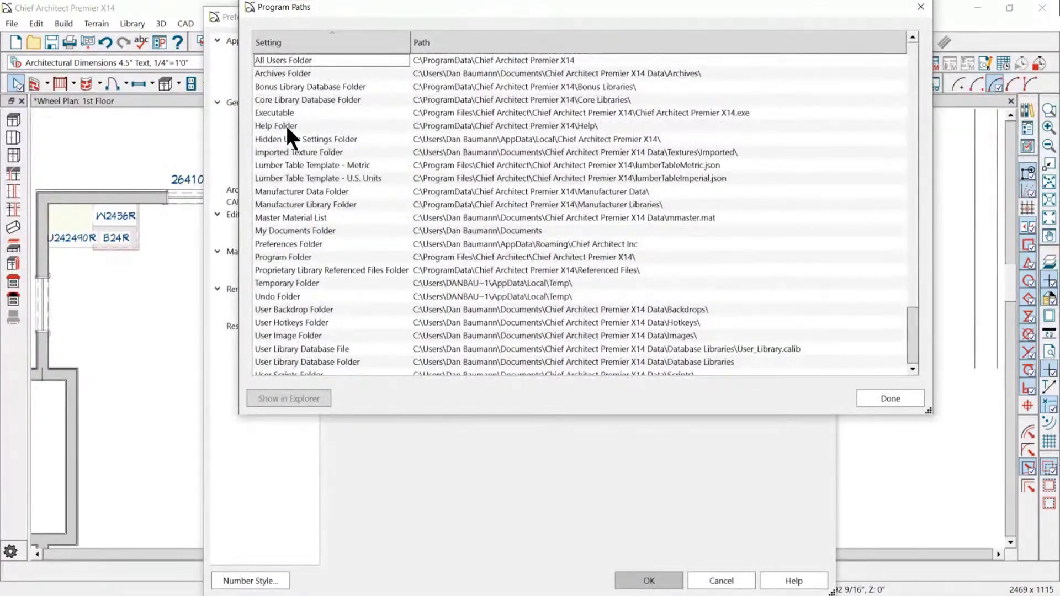
{"action": "scroll", "coordinate": [316, 290], "scroll_direction": "down", "scroll_amount": 2}
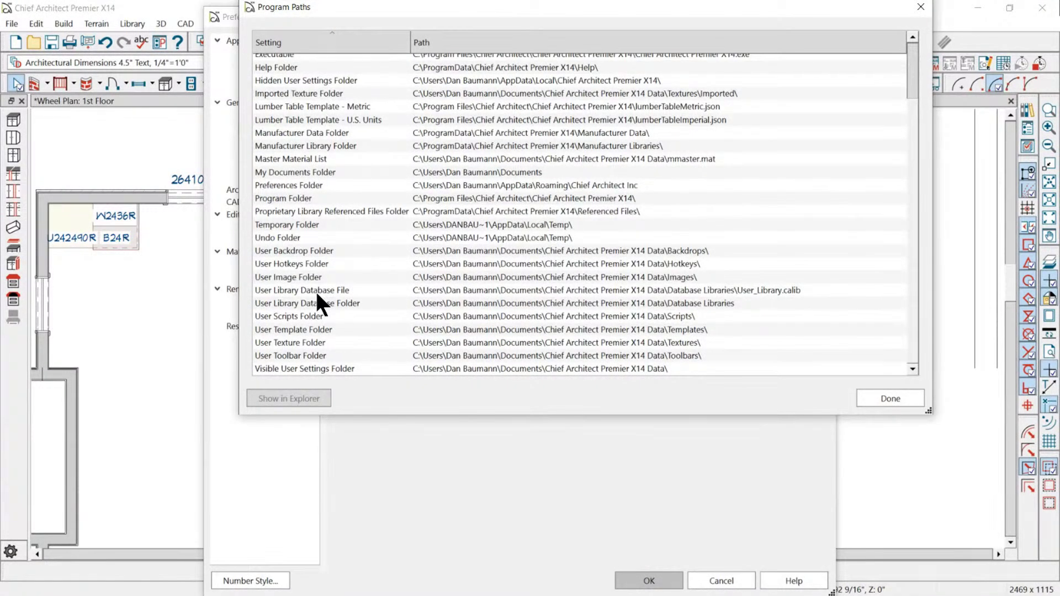
{"action": "scroll", "coordinate": [323, 292], "scroll_direction": "up", "scroll_amount": 2}
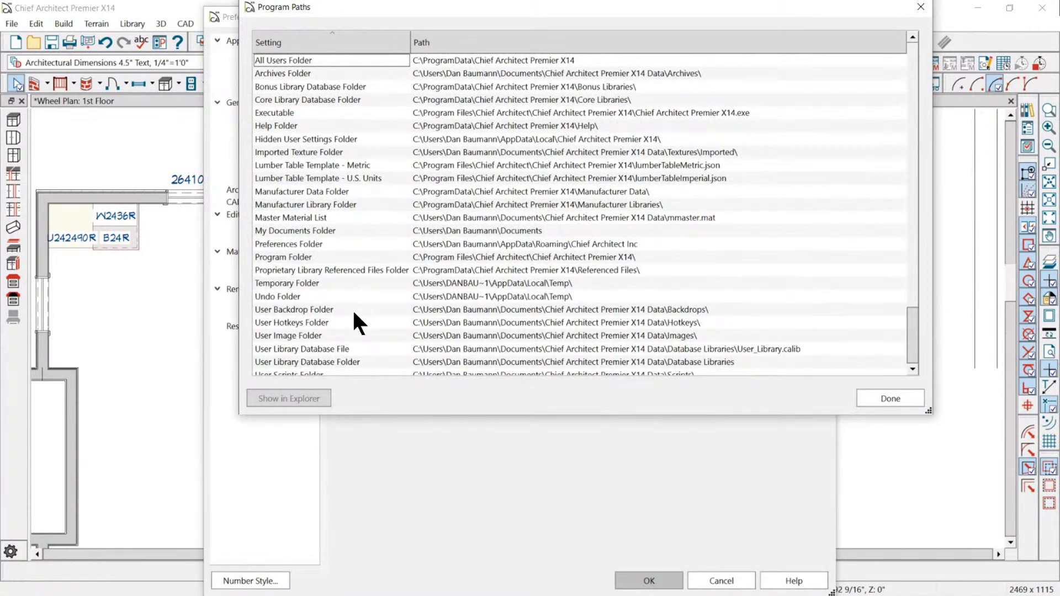
- Highlight the Help, Hidden User Settings and User Backdrop folder paths in turn, and close the program paths list
{"action": "left_click", "coordinate": [475, 117]}
{"action": "left_click", "coordinate": [376, 128]}
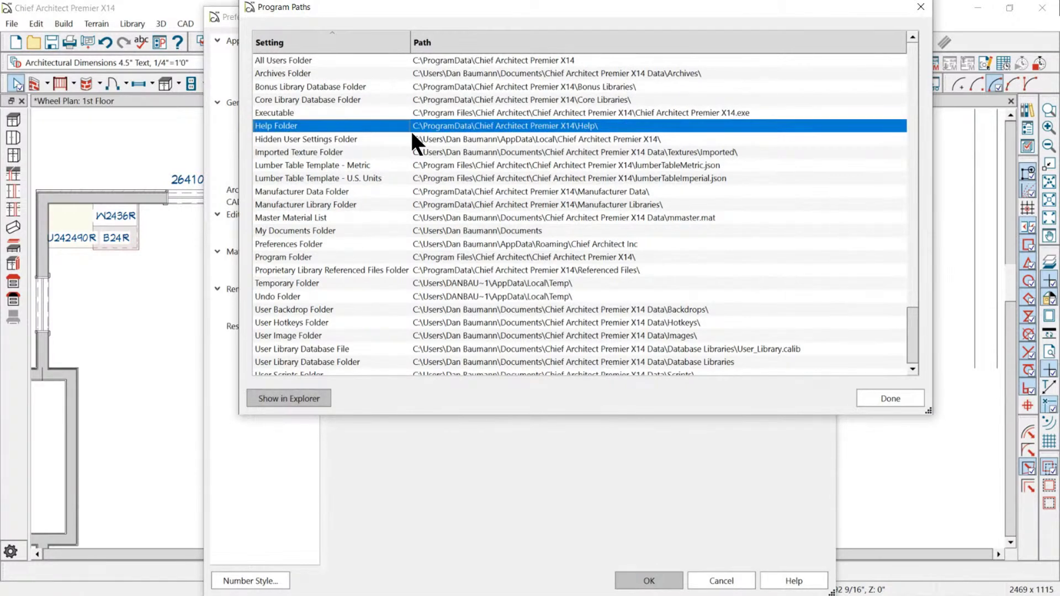
{"action": "left_click", "coordinate": [446, 140]}
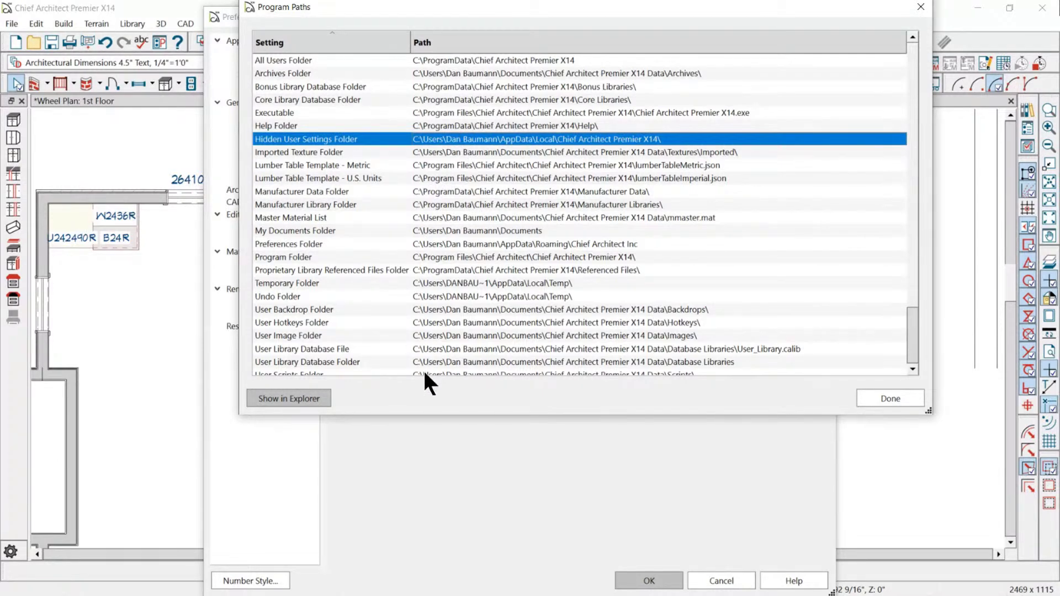
{"action": "left_click", "coordinate": [459, 313]}
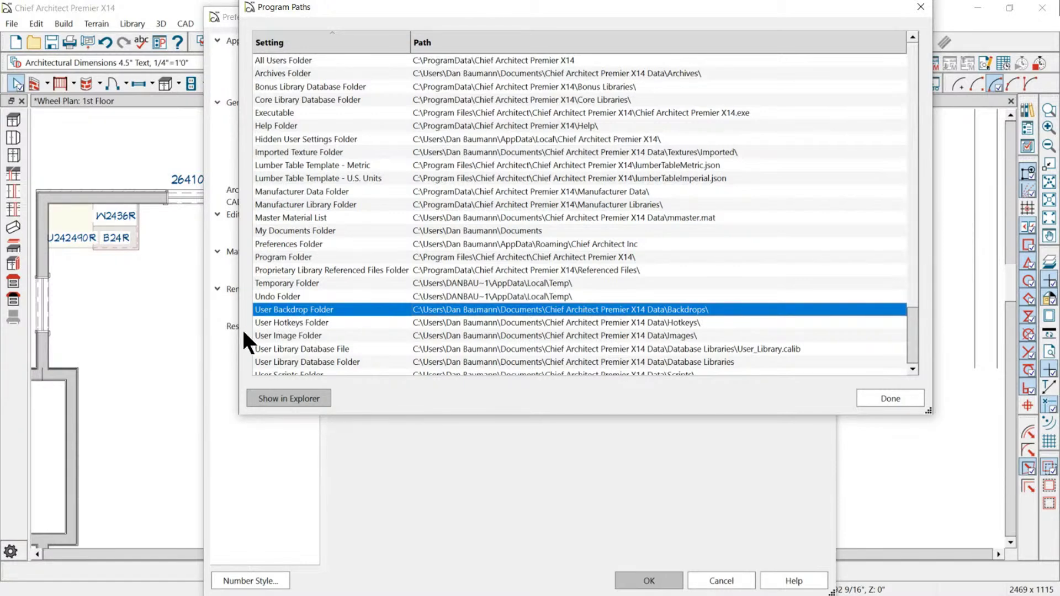
{"action": "left_click", "coordinate": [894, 397]}
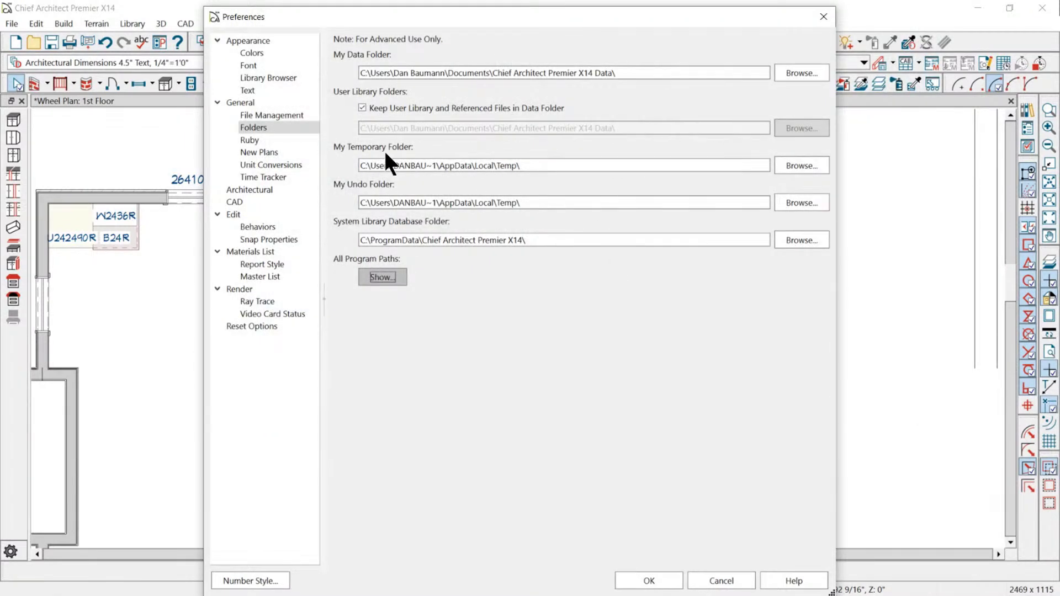
- Examine the full My Data Folder path in the Folders preferences without changing it
{"action": "left_click_drag", "start_coordinate": [370, 72], "coordinate": [618, 74]}
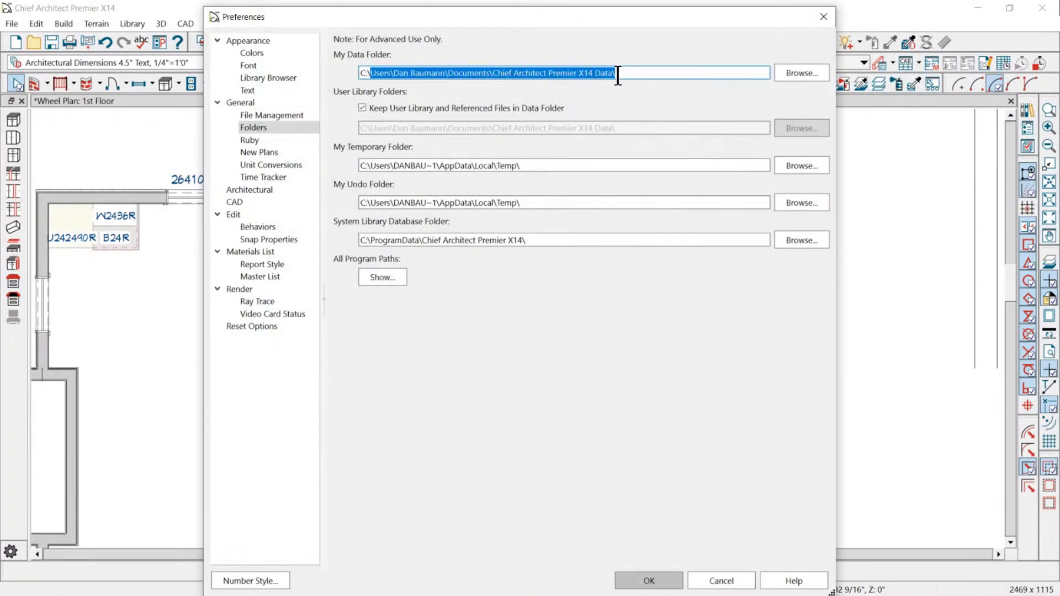
{"action": "left_click", "coordinate": [618, 74]}
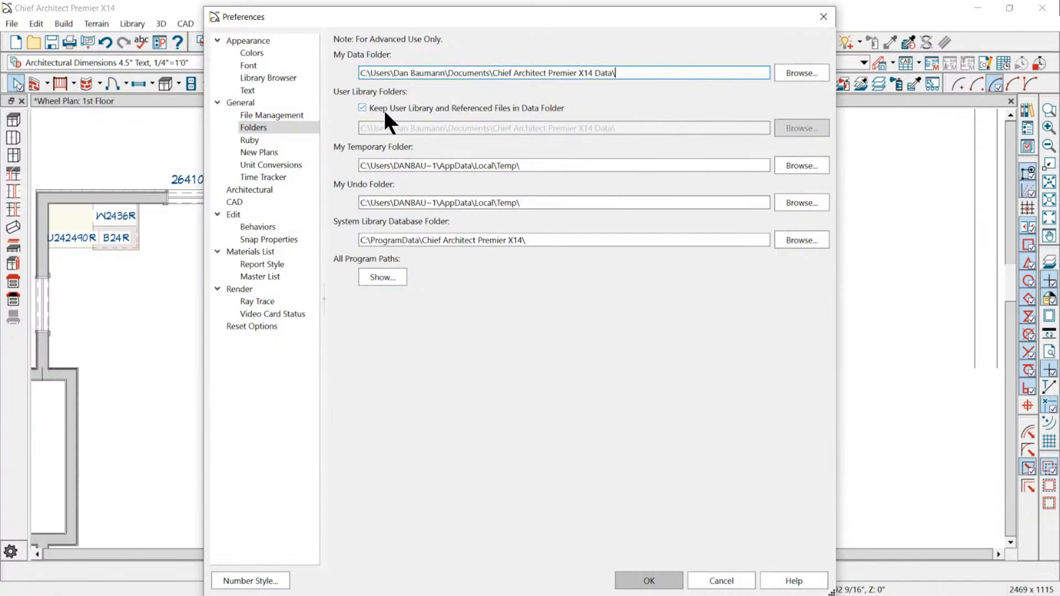
{"action": "left_click_drag", "start_coordinate": [452, 11], "coordinate": [427, 13]}
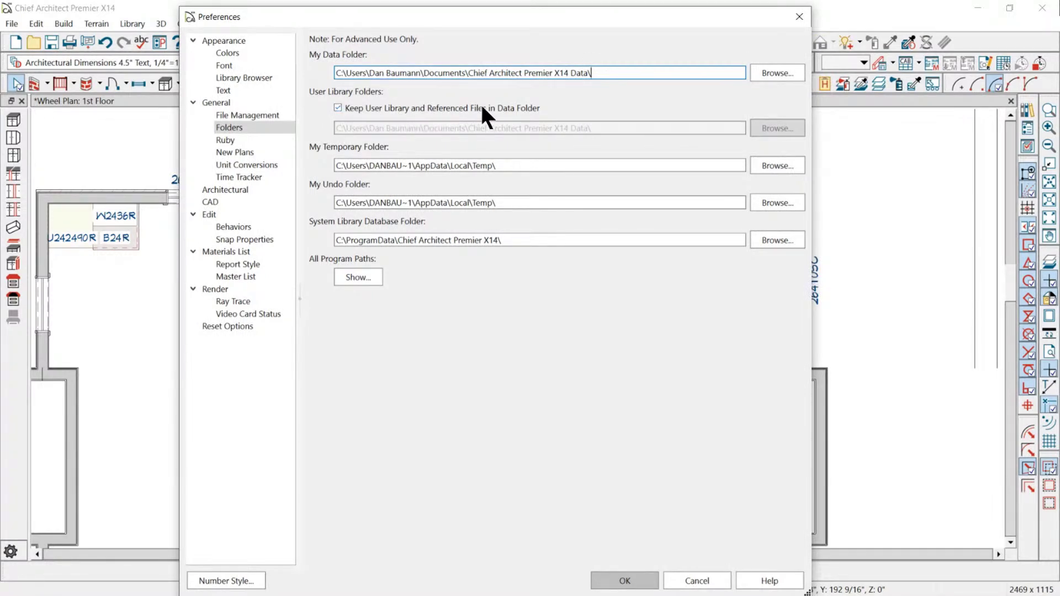
- Turn off Keep User Library and Referenced Files in Data Folder, and browse to Dropbox for the user library folder
{"action": "left_click", "coordinate": [510, 109]}
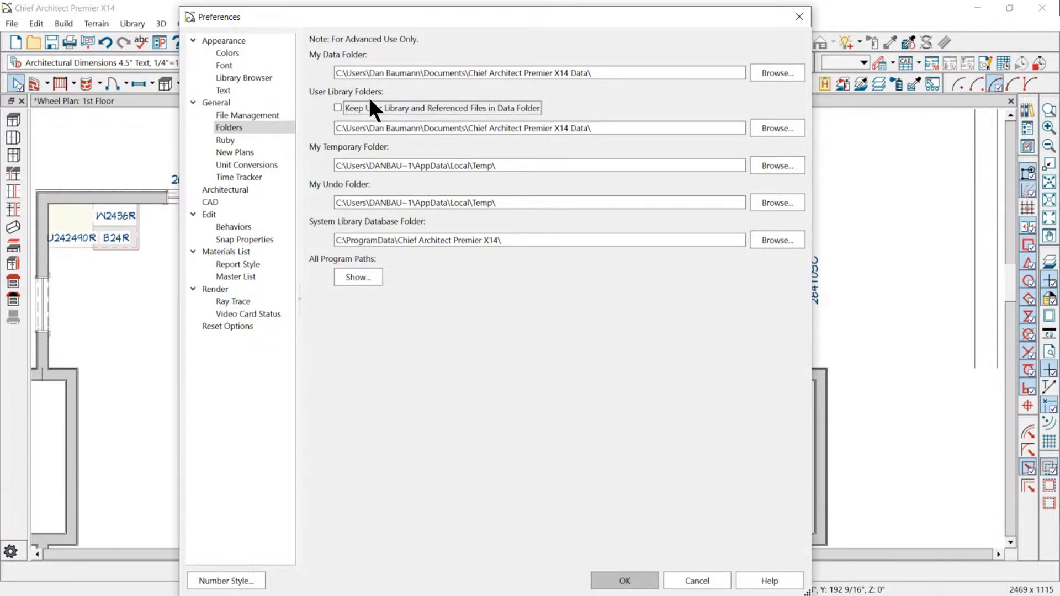
{"action": "left_click", "coordinate": [794, 129]}
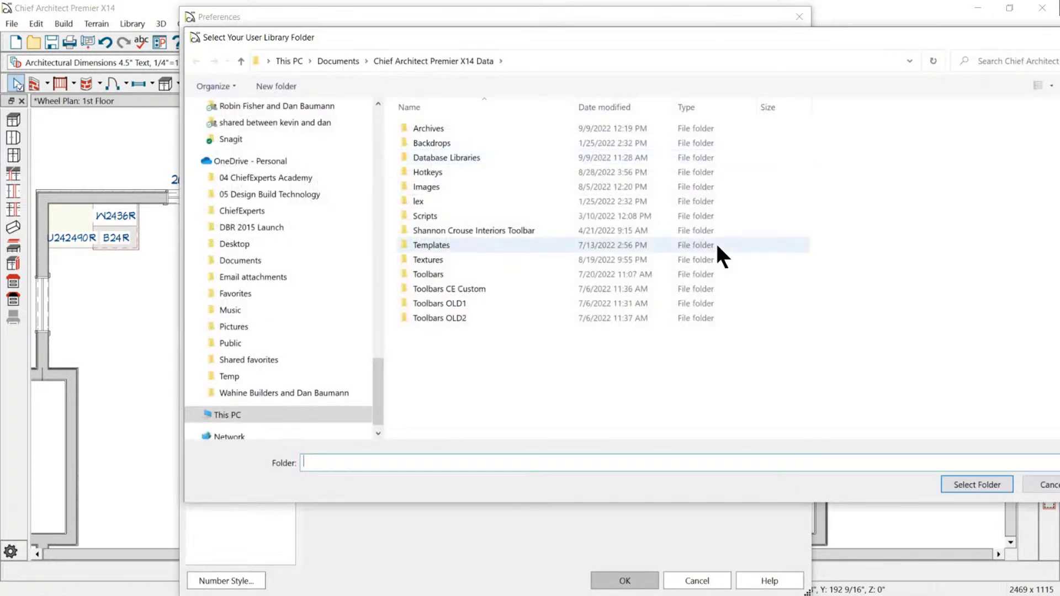
{"action": "left_click_drag", "start_coordinate": [706, 39], "coordinate": [599, 36]}
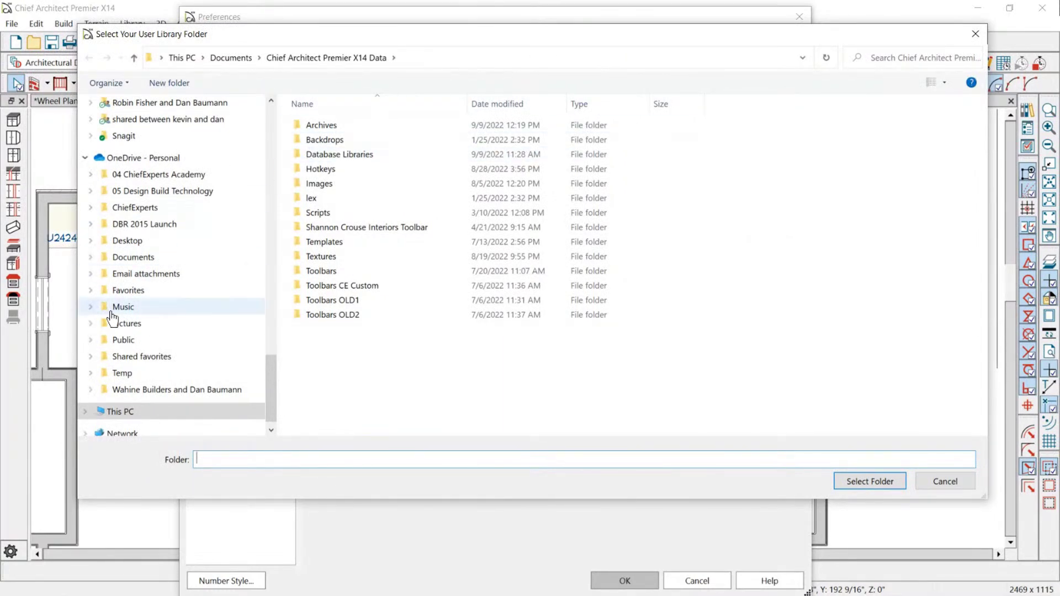
{"action": "scroll", "coordinate": [139, 174], "scroll_direction": "down", "scroll_amount": 1}
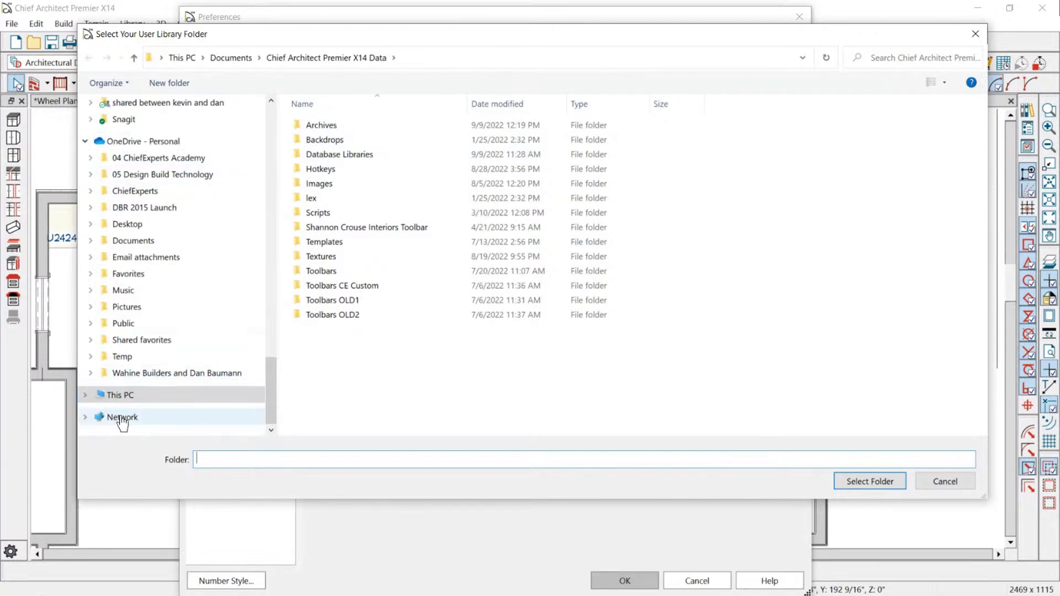
{"action": "scroll", "coordinate": [118, 249], "scroll_direction": "up", "scroll_amount": 11}
{"action": "scroll", "coordinate": [154, 138], "scroll_direction": "up", "scroll_amount": 15}
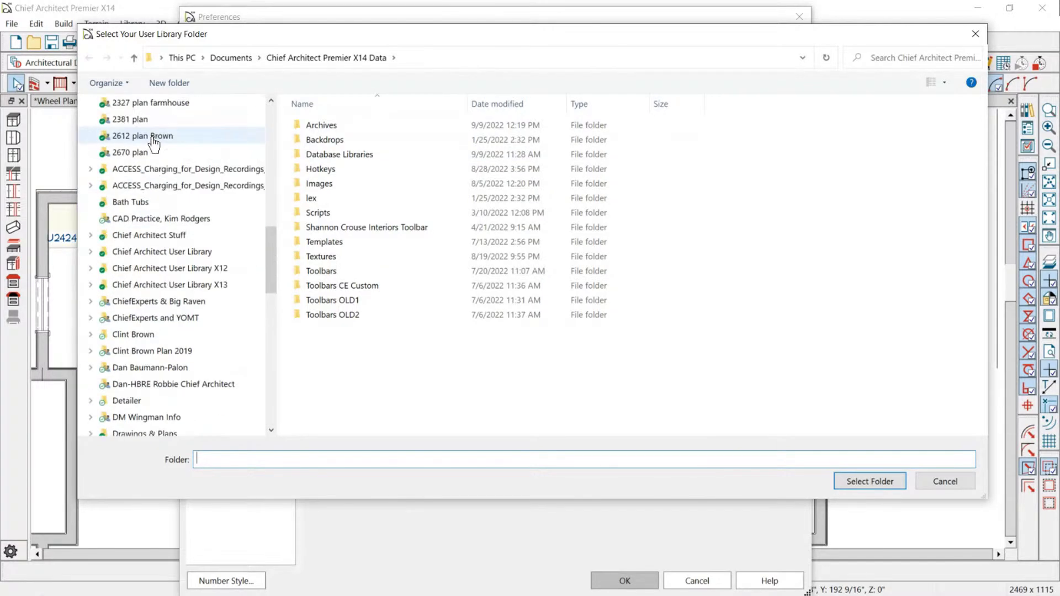
{"action": "scroll", "coordinate": [155, 145], "scroll_direction": "up", "scroll_amount": 1}
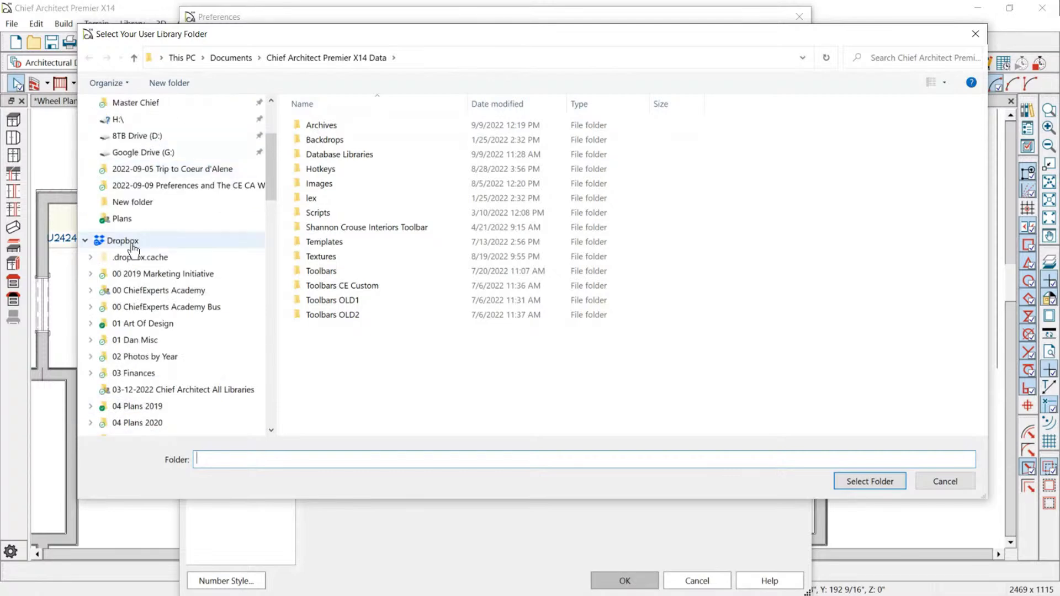
{"action": "left_click", "coordinate": [176, 256]}
{"action": "left_click", "coordinate": [127, 243]}
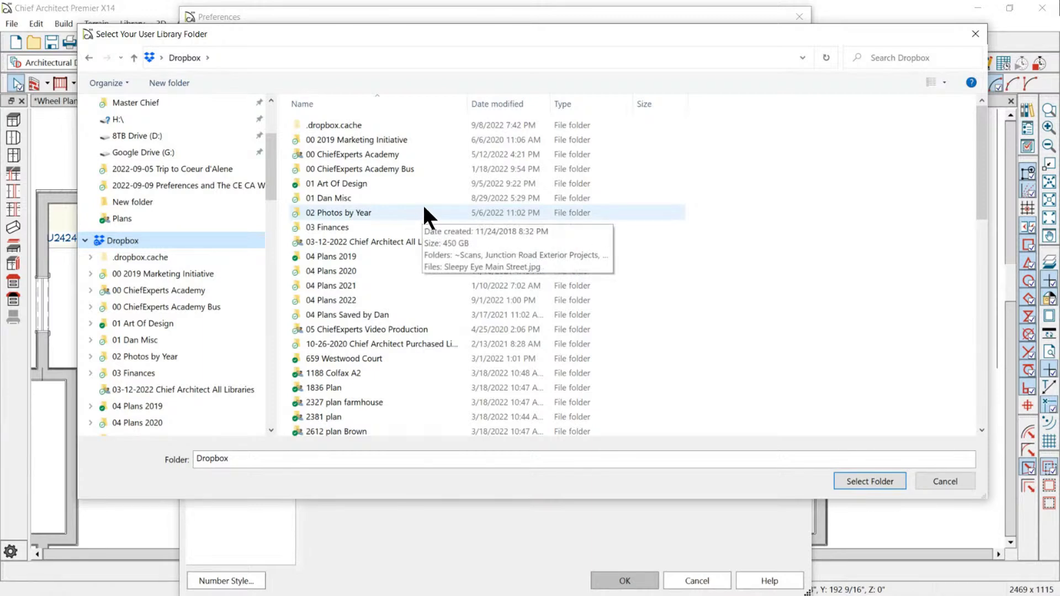
{"action": "left_click", "coordinate": [334, 125]}
{"action": "left_click", "coordinate": [324, 99]}
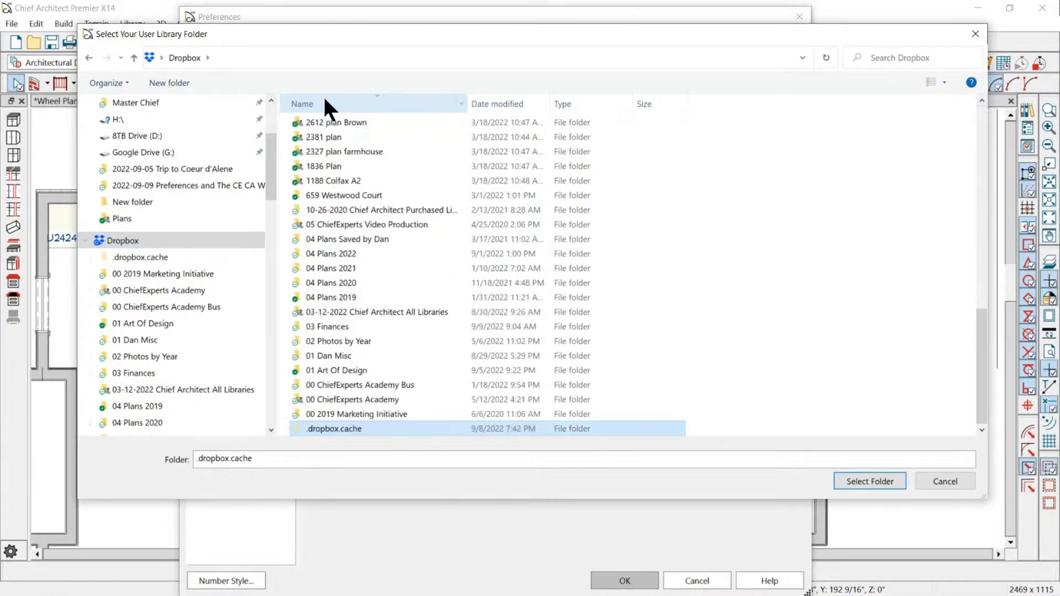
{"action": "left_click", "coordinate": [354, 369]}
{"action": "scroll", "coordinate": [374, 381], "scroll_direction": "up", "scroll_amount": 10}
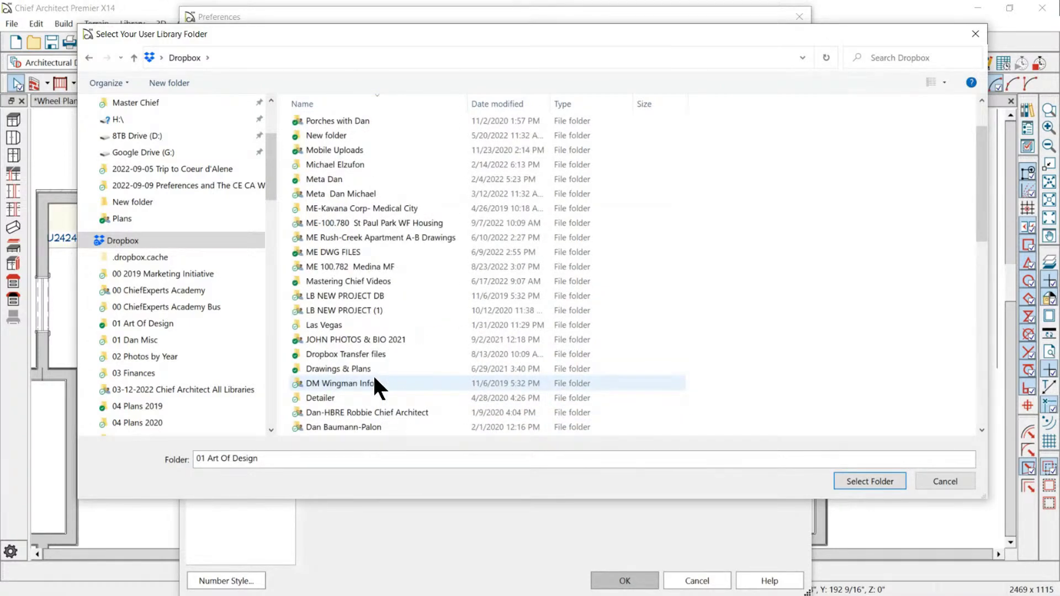
{"action": "left_click", "coordinate": [316, 101]}
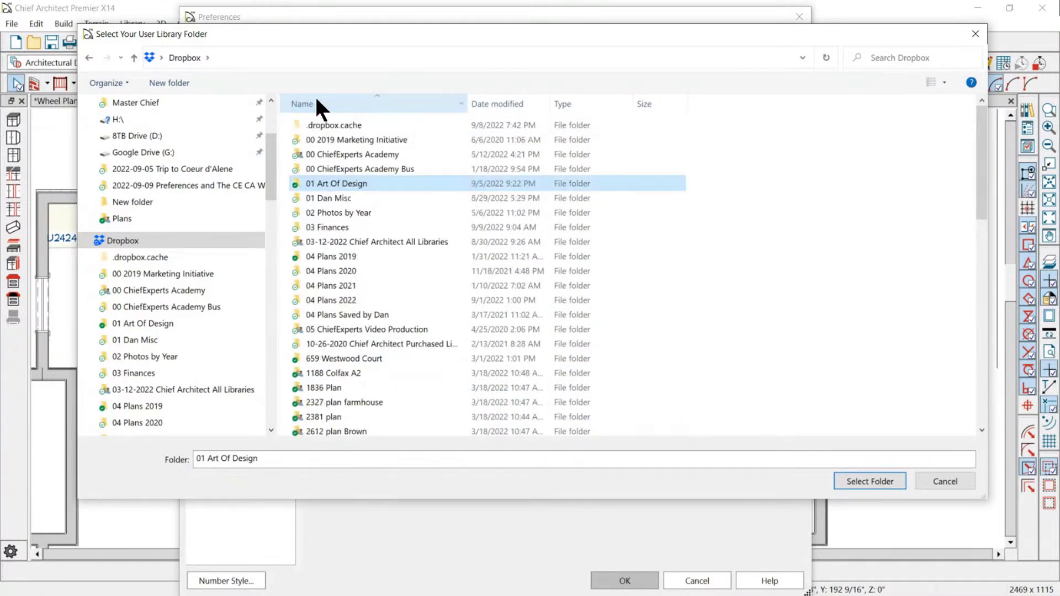
- Create a new folder named "Chief X14 User Lib" in Dropbox
{"action": "right_click", "coordinate": [441, 292]}
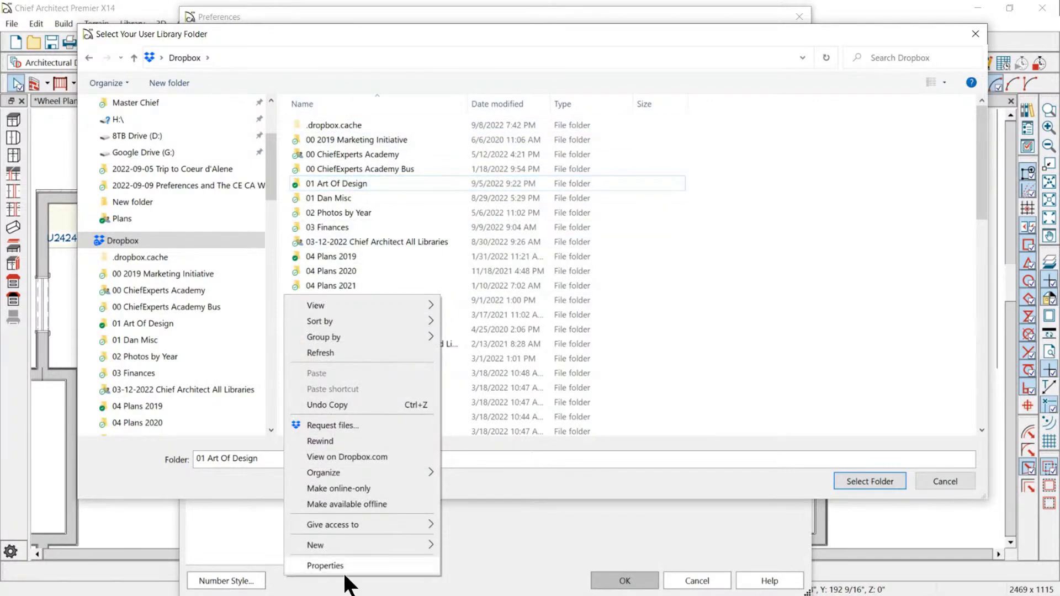
{"action": "mouse_move", "coordinate": [350, 545]}
{"action": "left_click", "coordinate": [466, 302]}
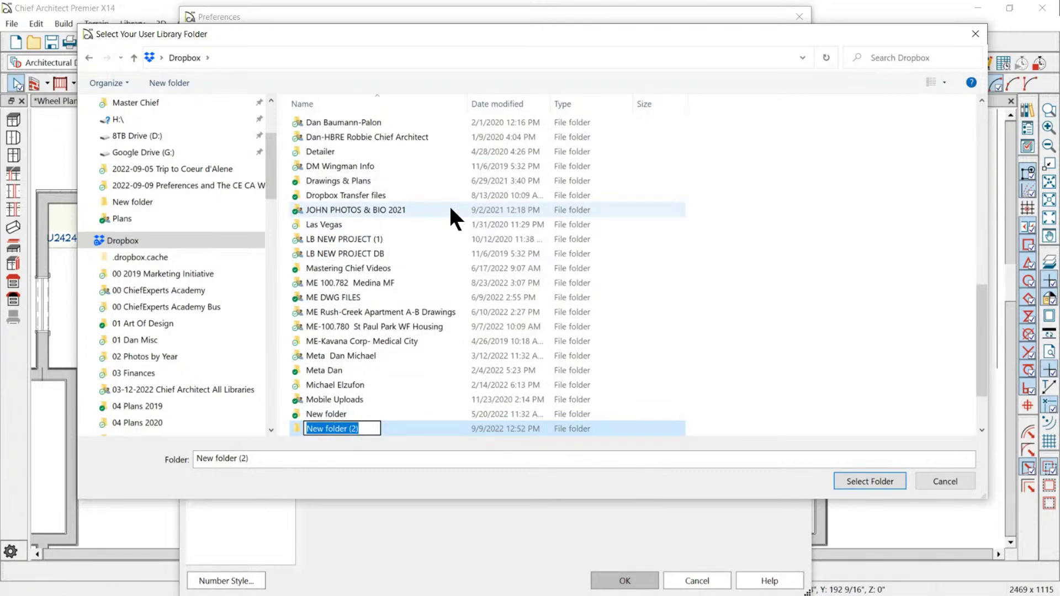
{"action": "type", "text": "Chief X"}
{"action": "type", "text": "15"}
{"action": "type", "text": " User Lin"}
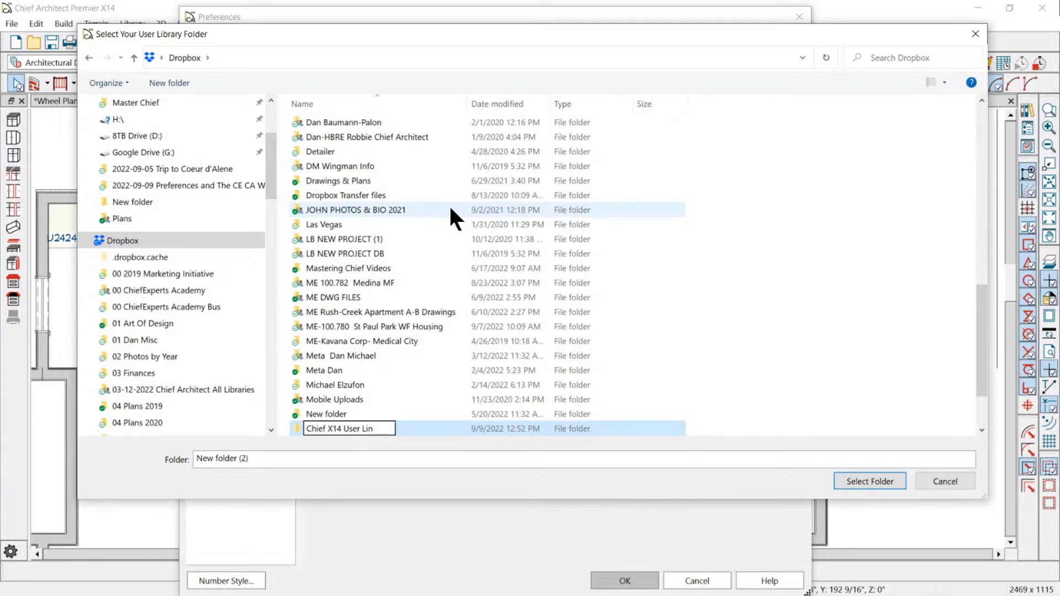
{"action": "key", "text": "BackSpace"}
{"action": "type", "text": "b"}
{"action": "left_click", "coordinate": [292, 425]}
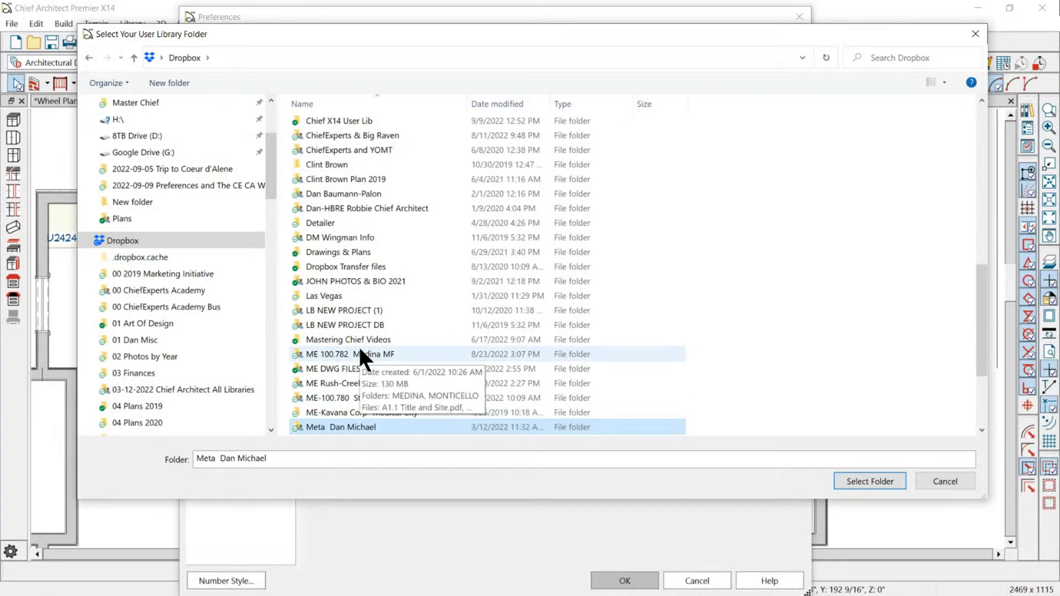
- Sort the Dropbox folders by date modified, set Chief X14 User Lib as the user library folder, and highlight its path
{"action": "scroll", "coordinate": [359, 344], "scroll_direction": "up", "scroll_amount": 10}
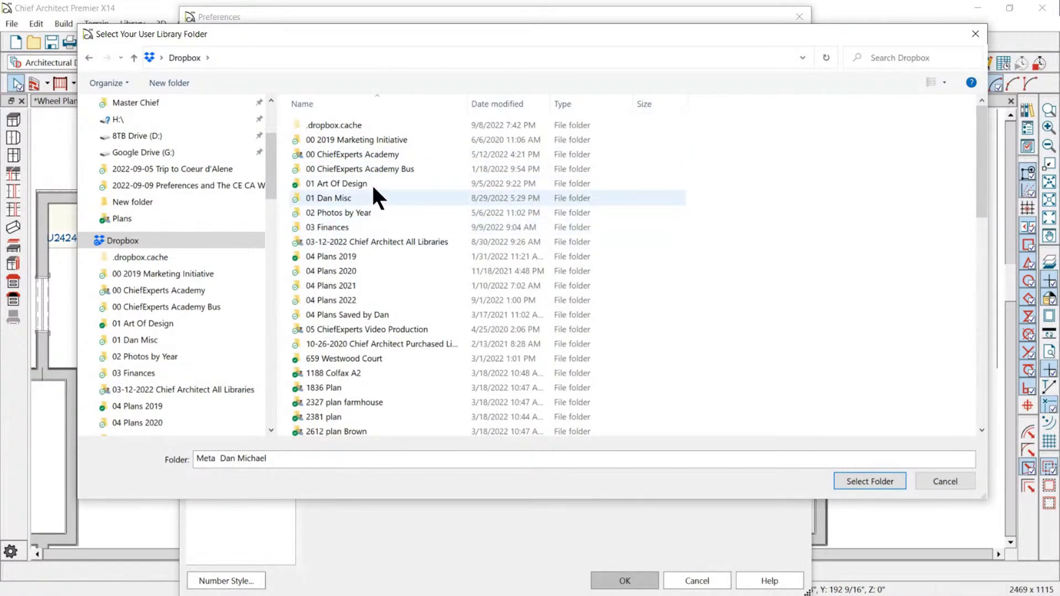
{"action": "left_click", "coordinate": [498, 100]}
{"action": "left_click", "coordinate": [352, 124]}
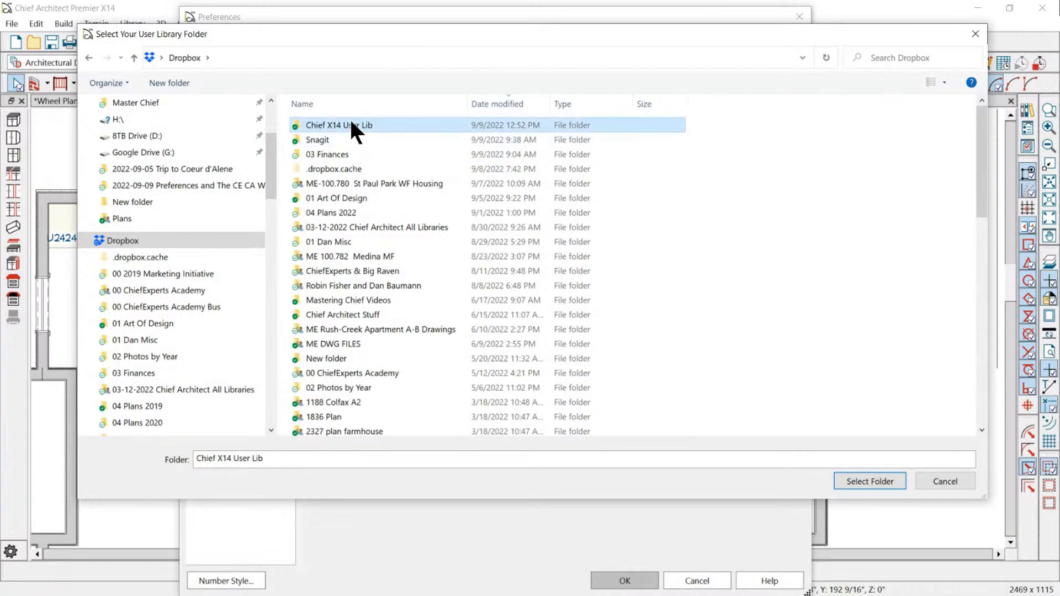
{"action": "left_click", "coordinate": [870, 482]}
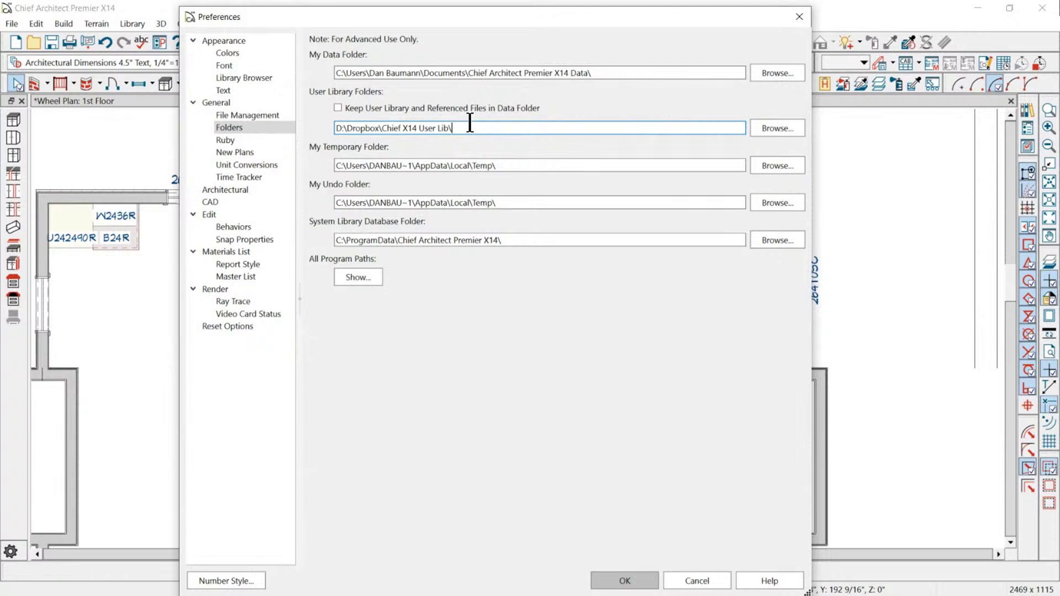
{"action": "mouse_move", "coordinate": [479, 125]}
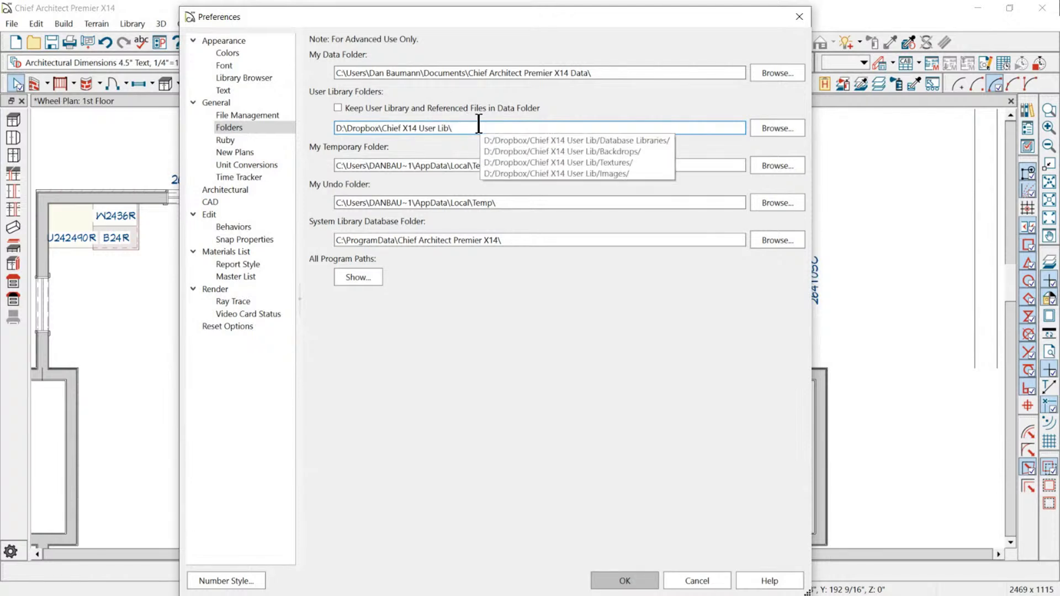
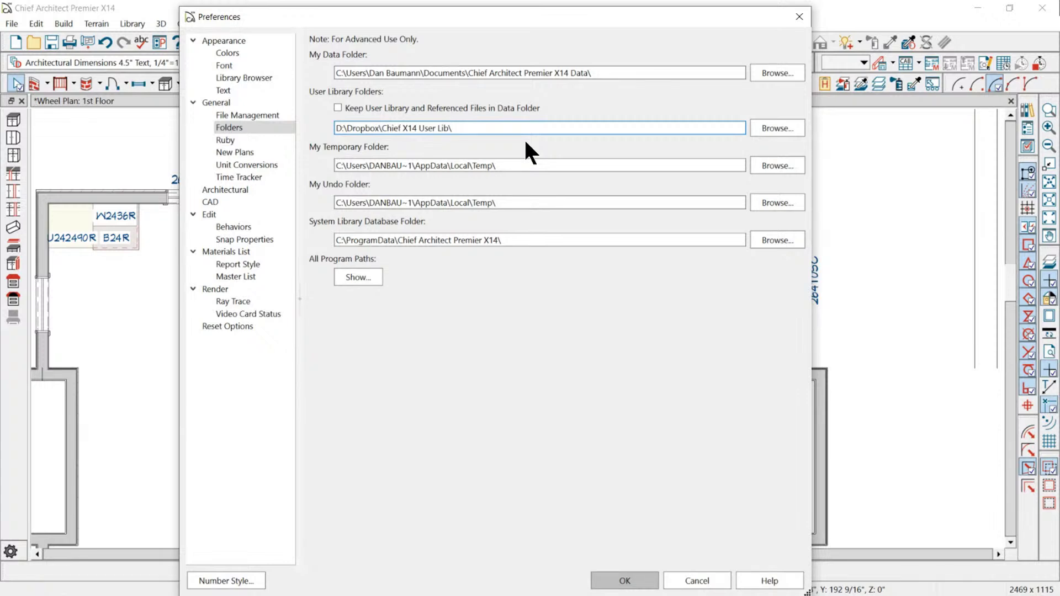
{"action": "left_click_drag", "start_coordinate": [480, 128], "coordinate": [299, 118]}
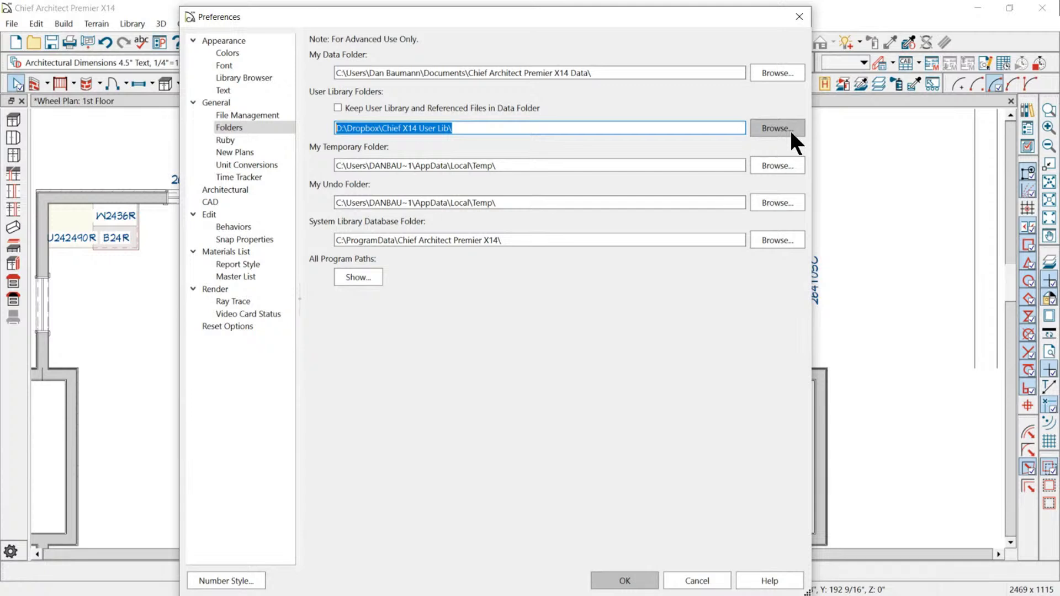
- View the Ruby preferences and the New Plans template settings
{"action": "left_click", "coordinate": [226, 140]}
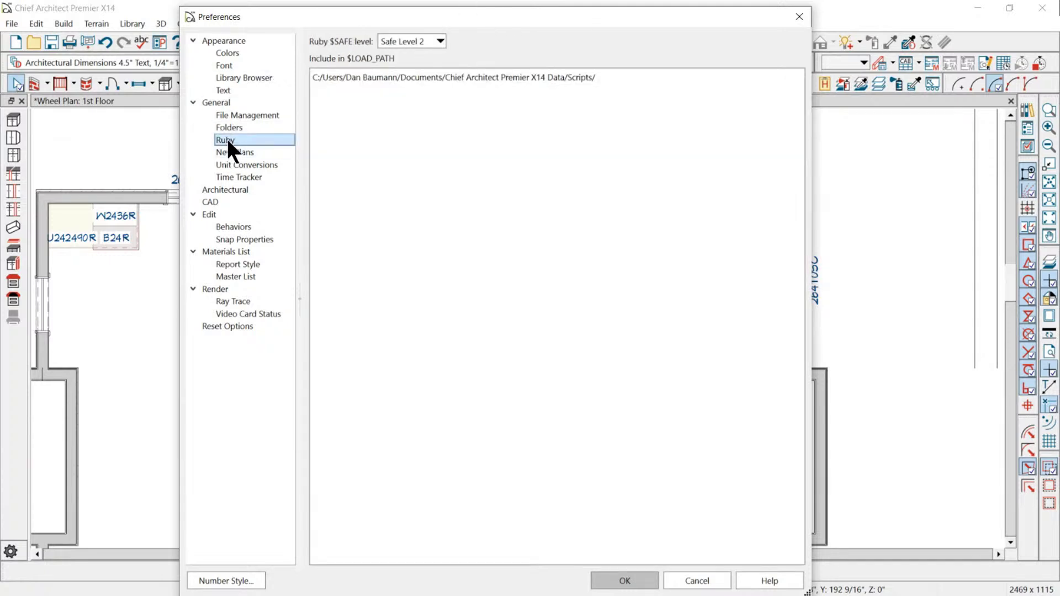
{"action": "left_click", "coordinate": [239, 152]}
{"action": "left_click", "coordinate": [229, 139]}
{"action": "left_click", "coordinate": [237, 152]}
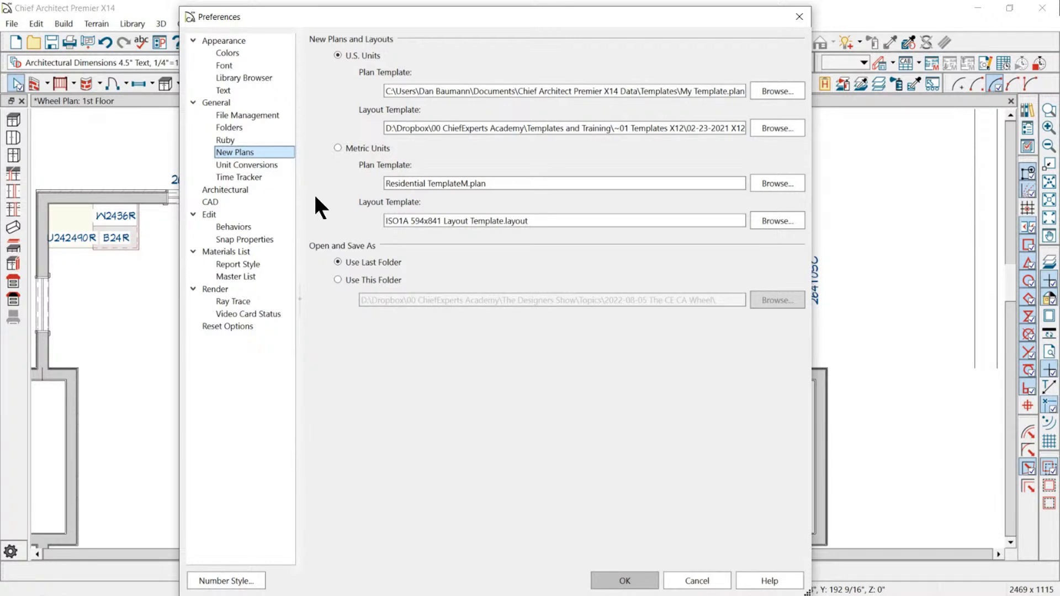
- Show the Unit Conversions preferences and look through the whole list of units
{"action": "left_click", "coordinate": [249, 165]}
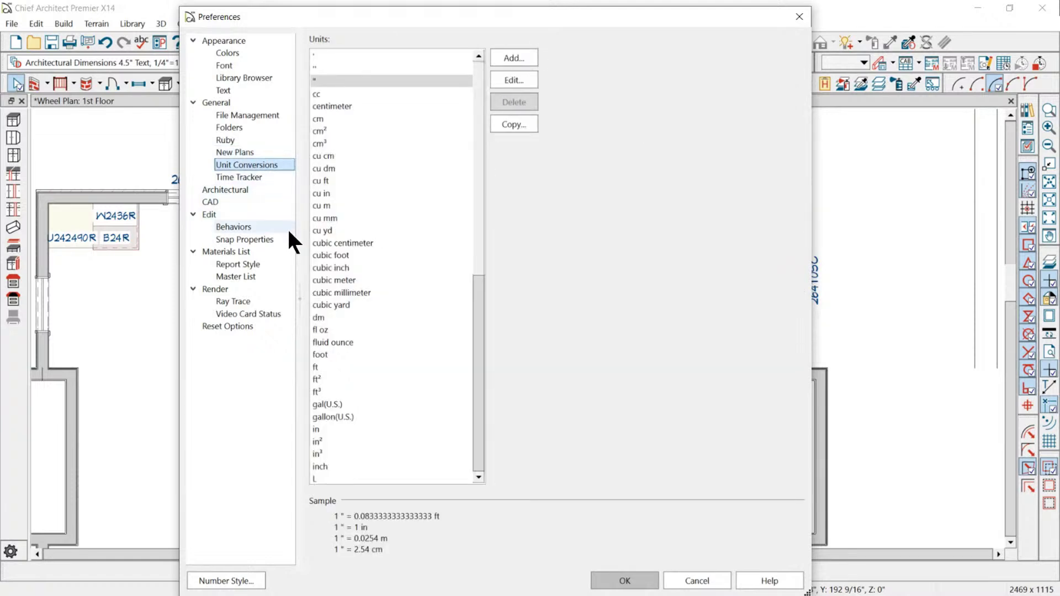
{"action": "scroll", "coordinate": [423, 151], "scroll_direction": "down", "scroll_amount": 5}
{"action": "scroll", "coordinate": [409, 249], "scroll_direction": "up", "scroll_amount": 5}
{"action": "scroll", "coordinate": [482, 312], "scroll_direction": "down", "scroll_amount": 10}
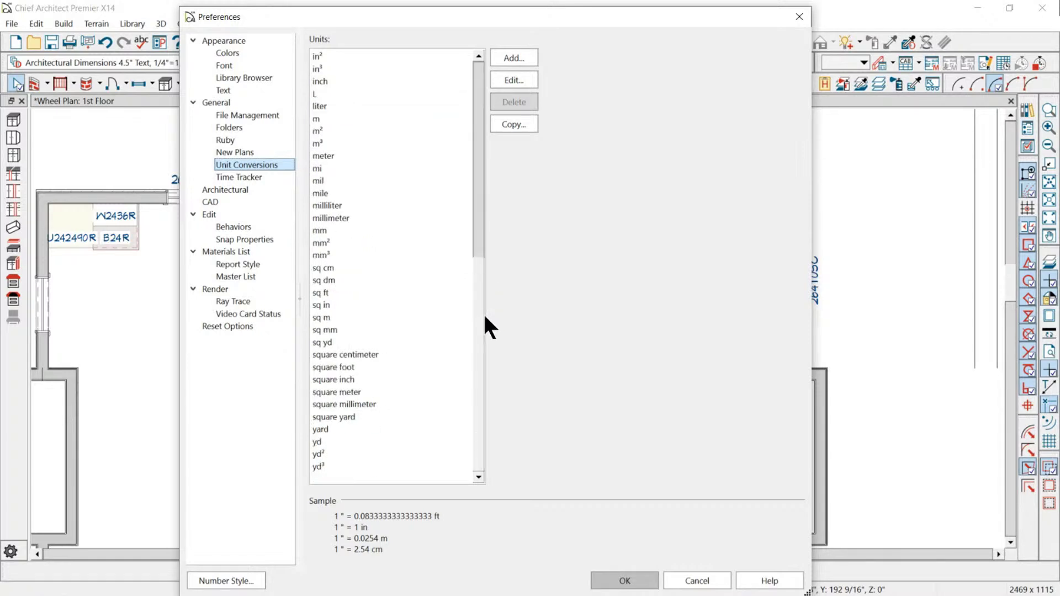
{"action": "scroll", "coordinate": [347, 310], "scroll_direction": "up", "scroll_amount": 10}
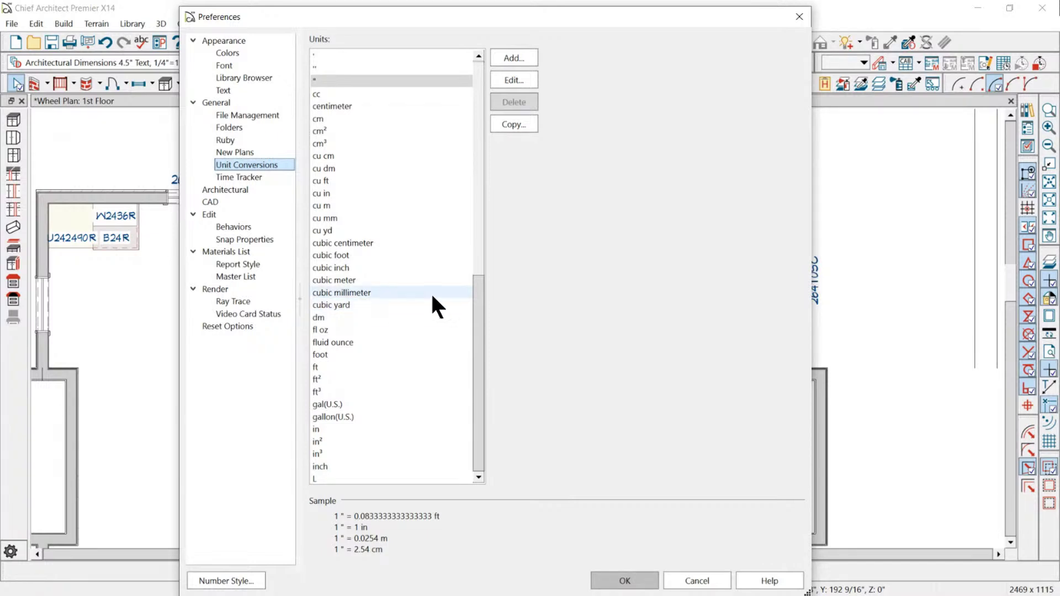
{"action": "scroll", "coordinate": [456, 296], "scroll_direction": "down", "scroll_amount": 5}
{"action": "scroll", "coordinate": [455, 291], "scroll_direction": "down", "scroll_amount": 3}
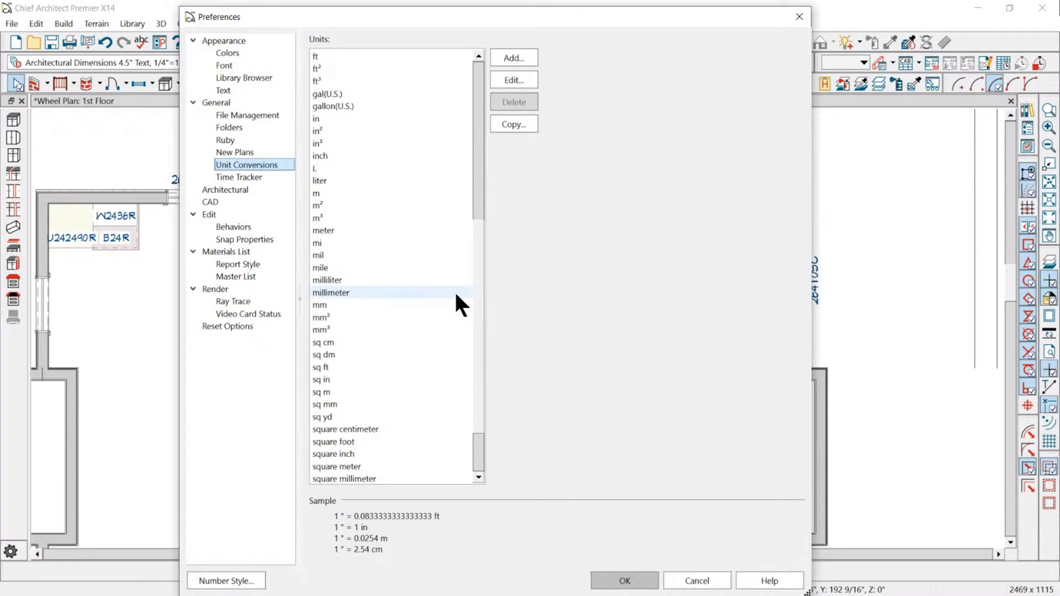
{"action": "scroll", "coordinate": [455, 291], "scroll_direction": "up", "scroll_amount": 8}
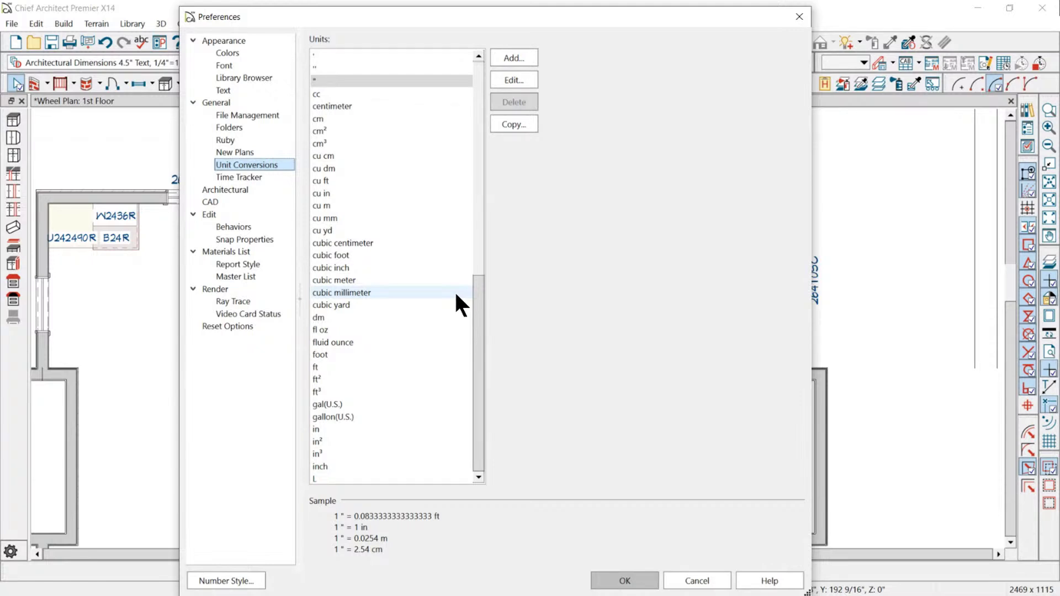
- Compare the Time Tracker and Unit Conversions preferences, view the sample conversions for cu cm, and leave Time Tracker showing
{"action": "left_click", "coordinate": [243, 175]}
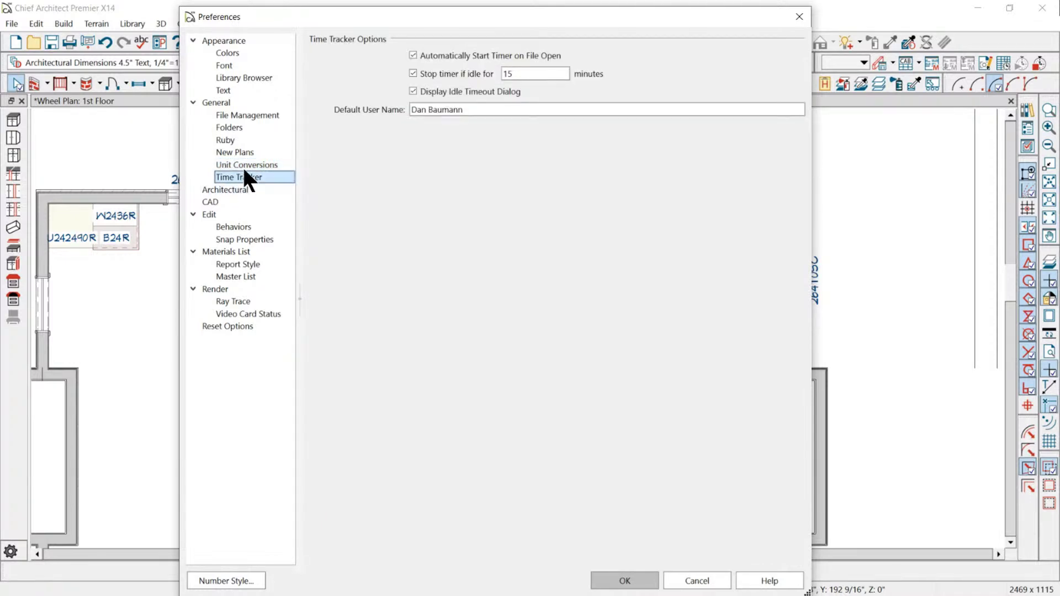
{"action": "left_click", "coordinate": [244, 166]}
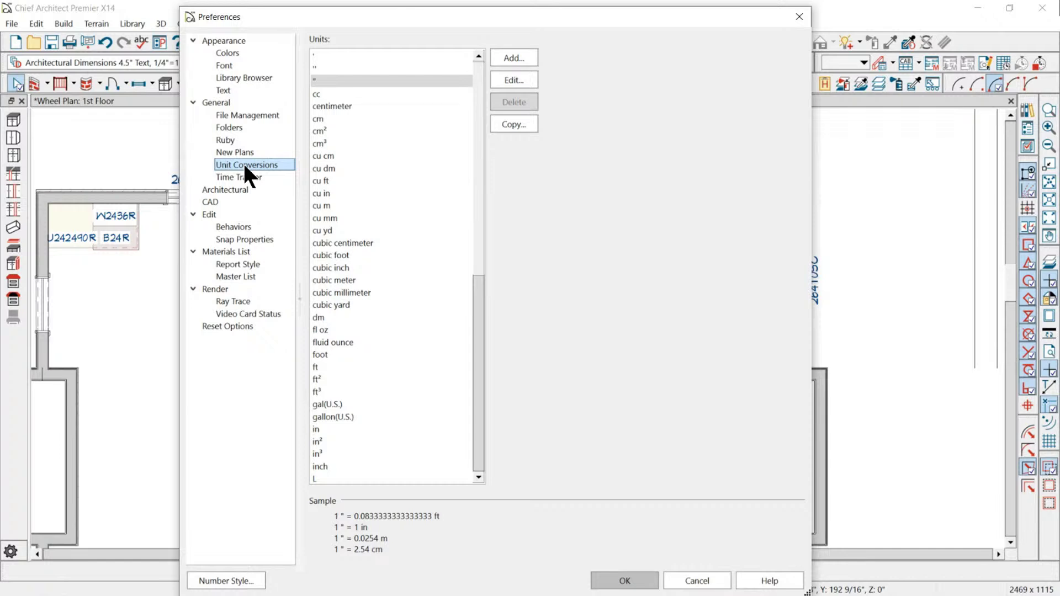
{"action": "left_click", "coordinate": [244, 177]}
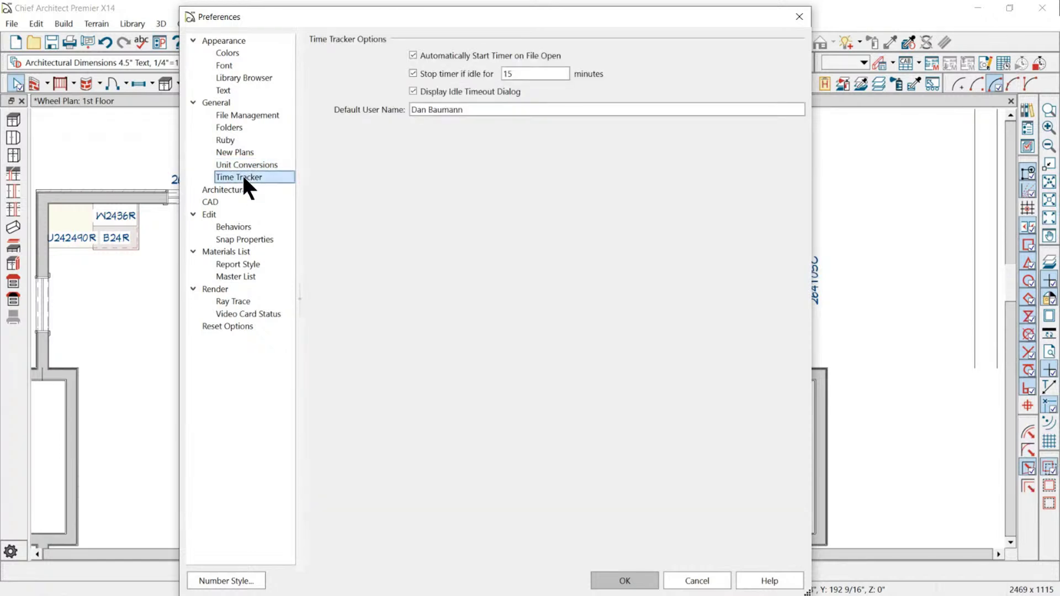
{"action": "left_click", "coordinate": [247, 165]}
{"action": "left_click", "coordinate": [346, 156]}
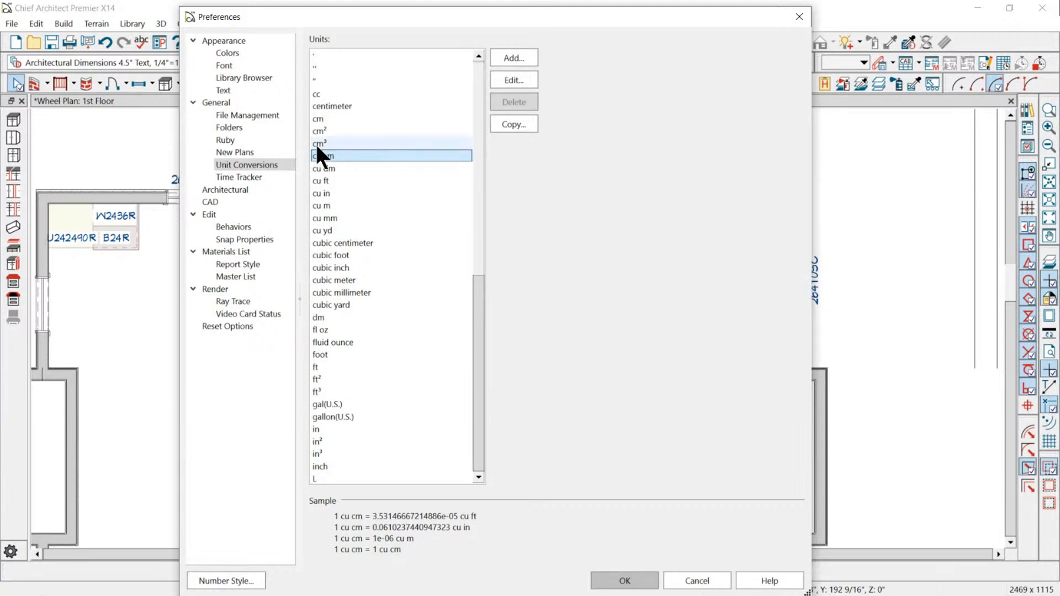
{"action": "left_click", "coordinate": [254, 176]}
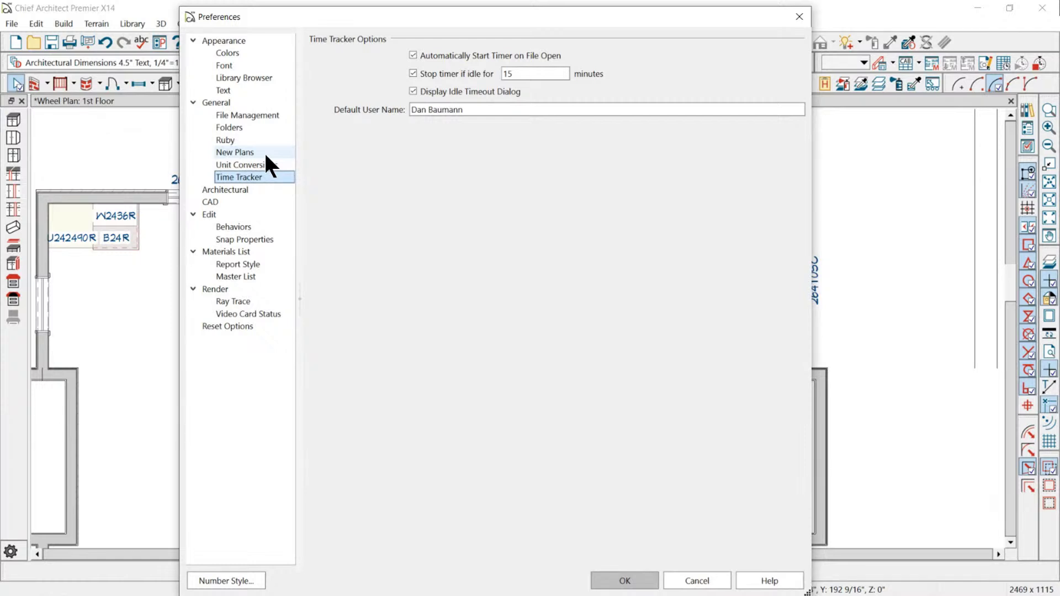
- Examine the Time Tracker options, highlighting the default user name and switching Display Idle Timeout Dialog off and back on
{"action": "left_click_drag", "start_coordinate": [403, 18], "coordinate": [395, 37]}
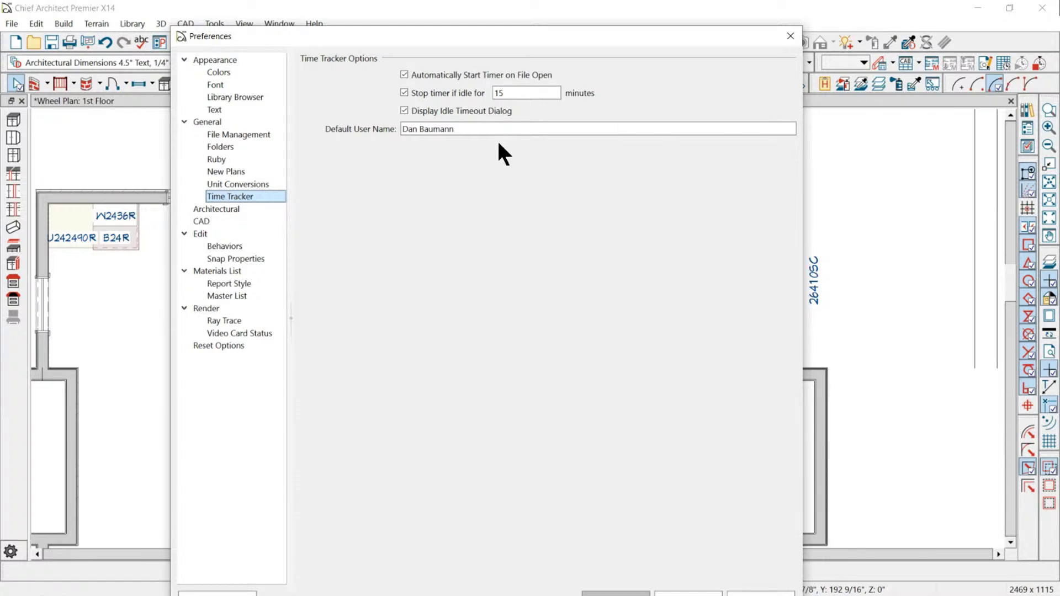
{"action": "left_click_drag", "start_coordinate": [488, 131], "coordinate": [338, 122]}
{"action": "left_click", "coordinate": [440, 124]}
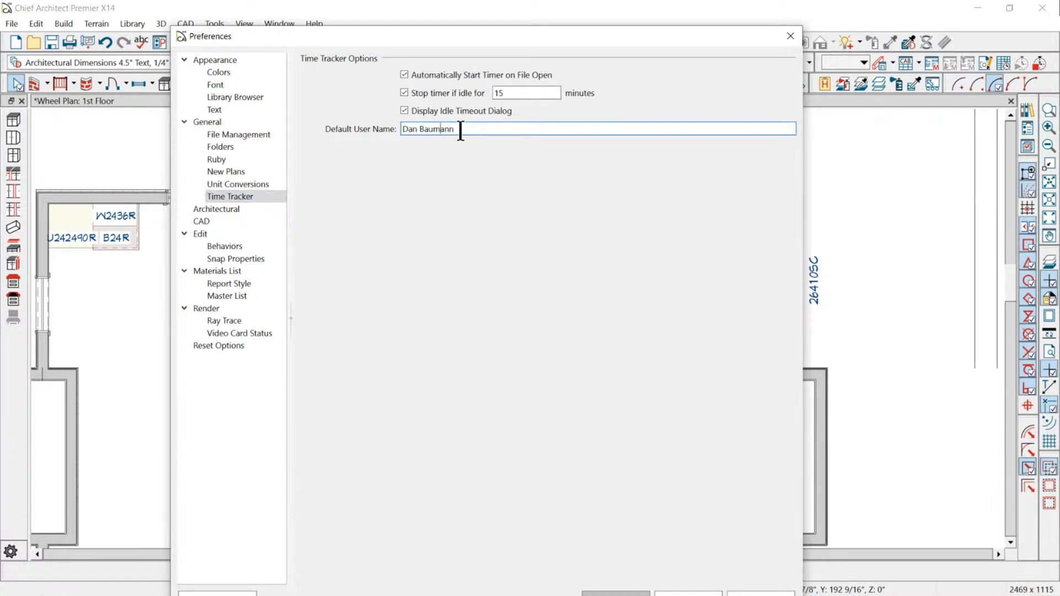
{"action": "left_click_drag", "start_coordinate": [462, 130], "coordinate": [346, 122]}
{"action": "left_click", "coordinate": [406, 111]}
{"action": "left_click", "coordinate": [496, 112]}
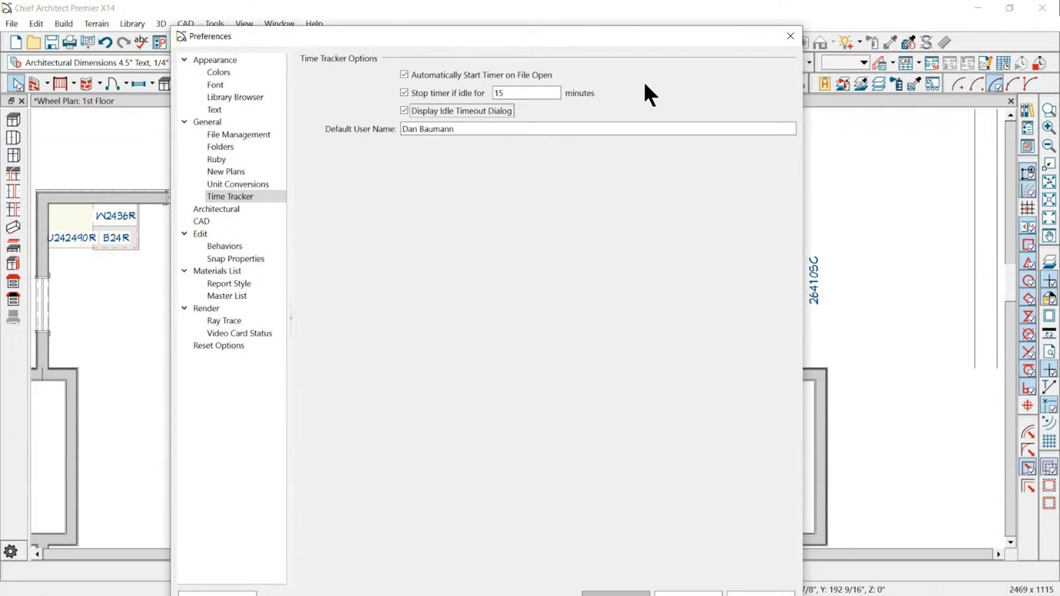
- Set the Time Tracker to stop when idle for 5 minutes, apply the preferences, and decline copying the old user library files
{"action": "double_click", "coordinate": [526, 93]}
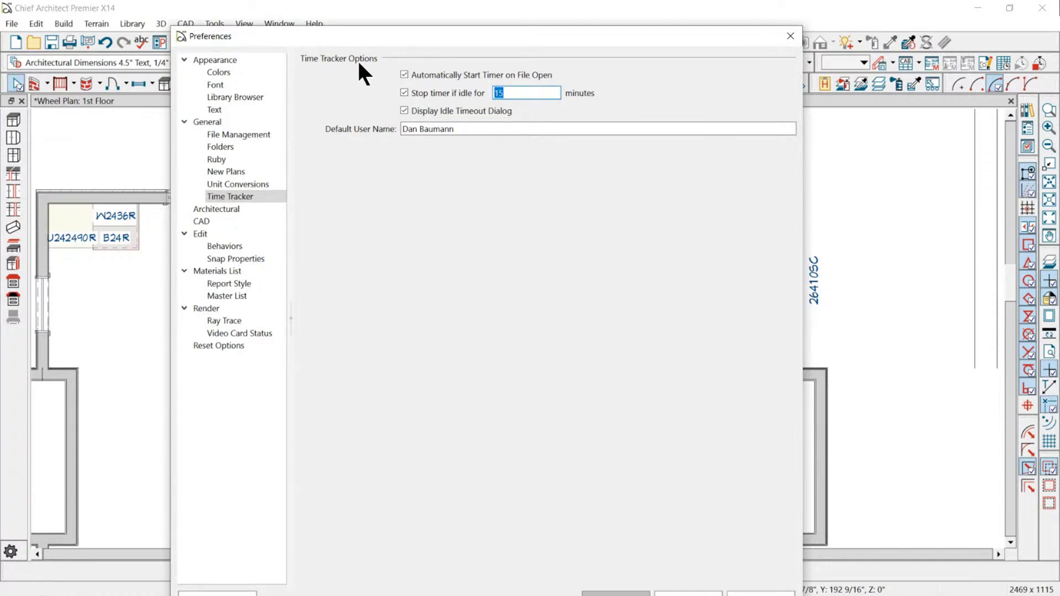
{"action": "type", "text": "5"}
{"action": "left_click", "coordinate": [474, 129]}
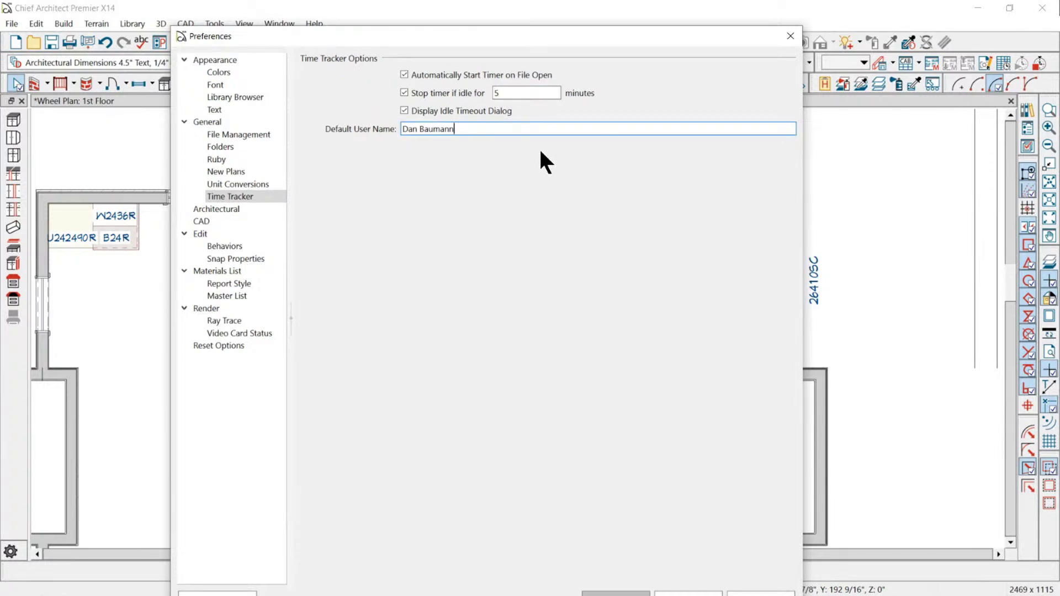
{"action": "left_click", "coordinate": [529, 94]}
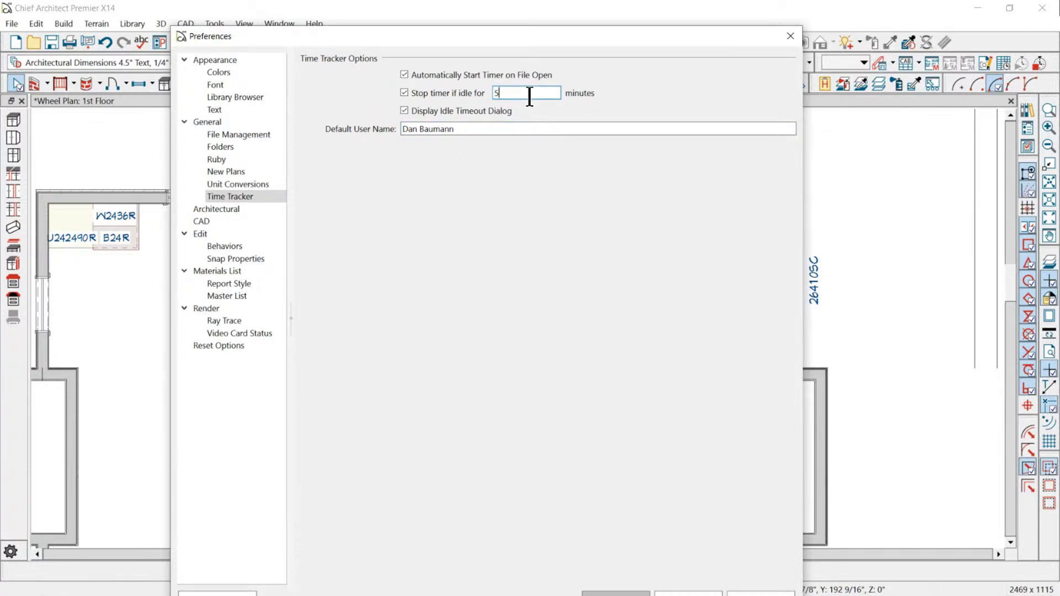
{"action": "double_click", "coordinate": [508, 93]}
{"action": "left_click", "coordinate": [487, 131]}
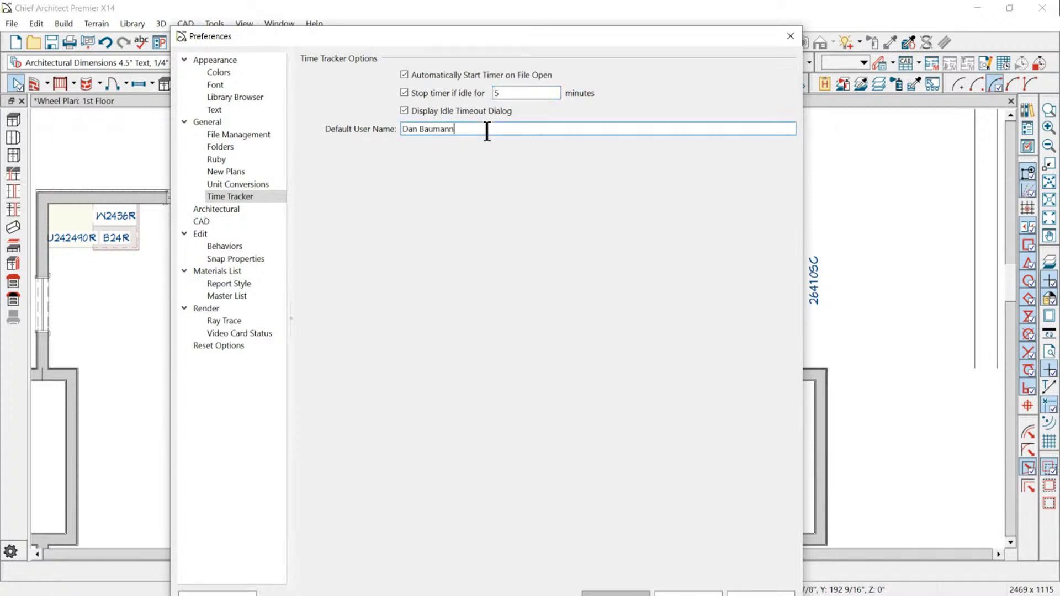
{"action": "left_click_drag", "start_coordinate": [542, 46], "coordinate": [586, 23]}
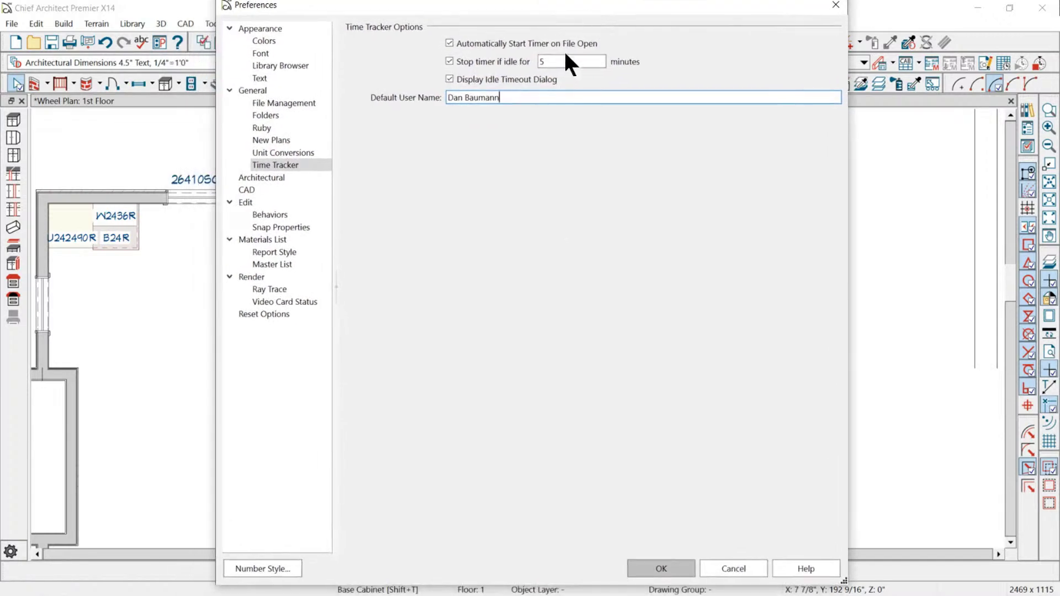
{"action": "left_click", "coordinate": [662, 568]}
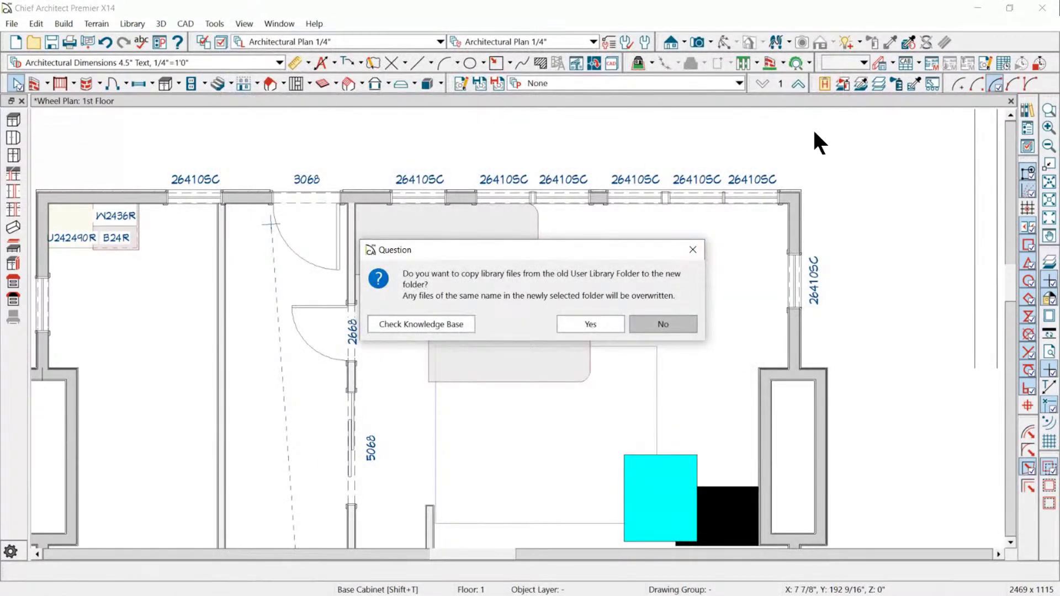
{"action": "left_click", "coordinate": [674, 324]}
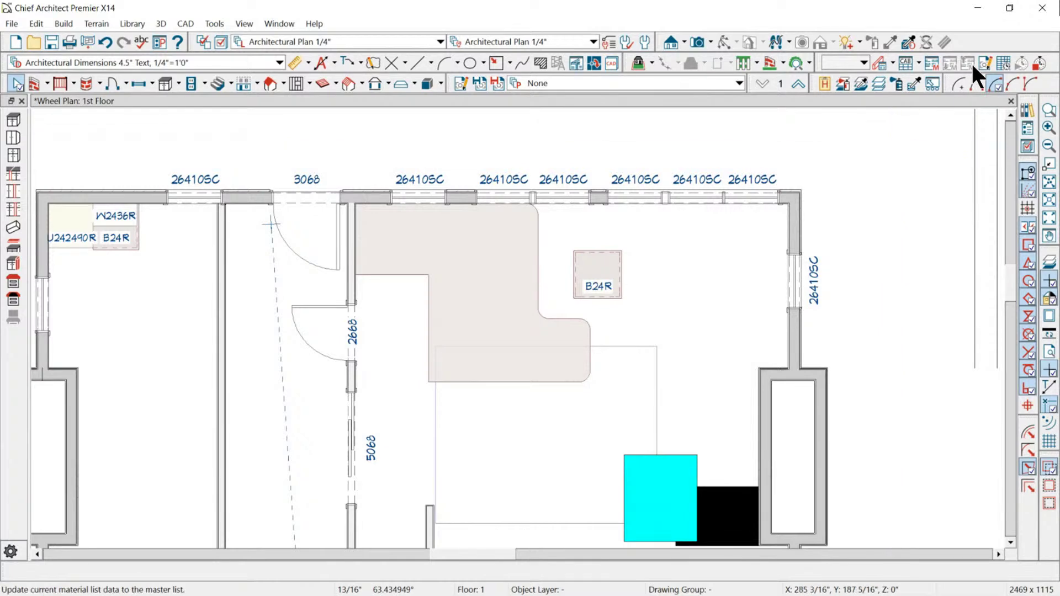
- View the plan's Time Log and the August 05, 2022 11:54:50 AM entry, closing the log without changes
{"action": "left_click", "coordinate": [1003, 64]}
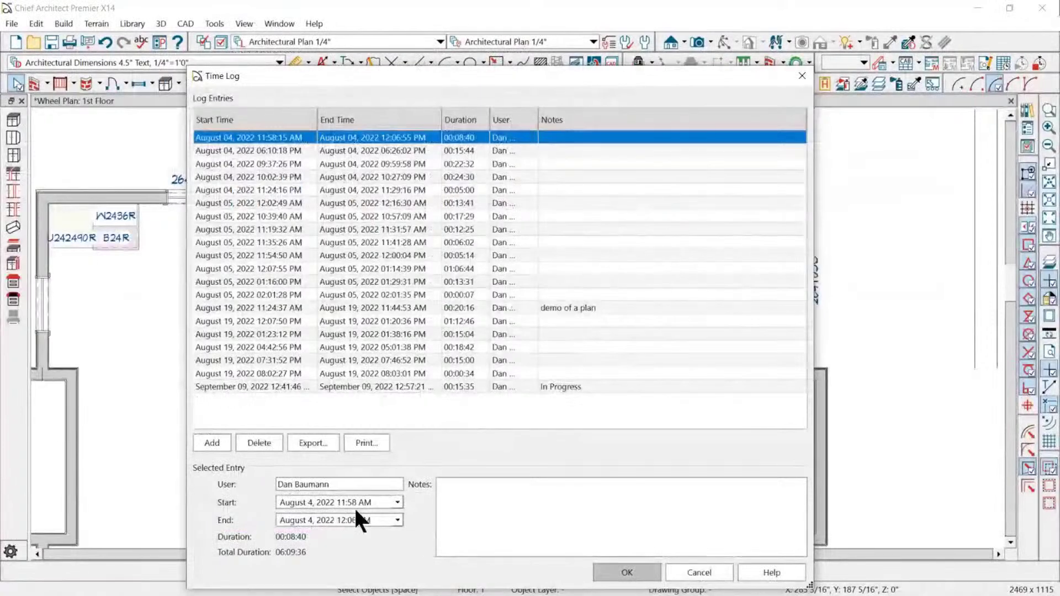
{"action": "left_click", "coordinate": [587, 255]}
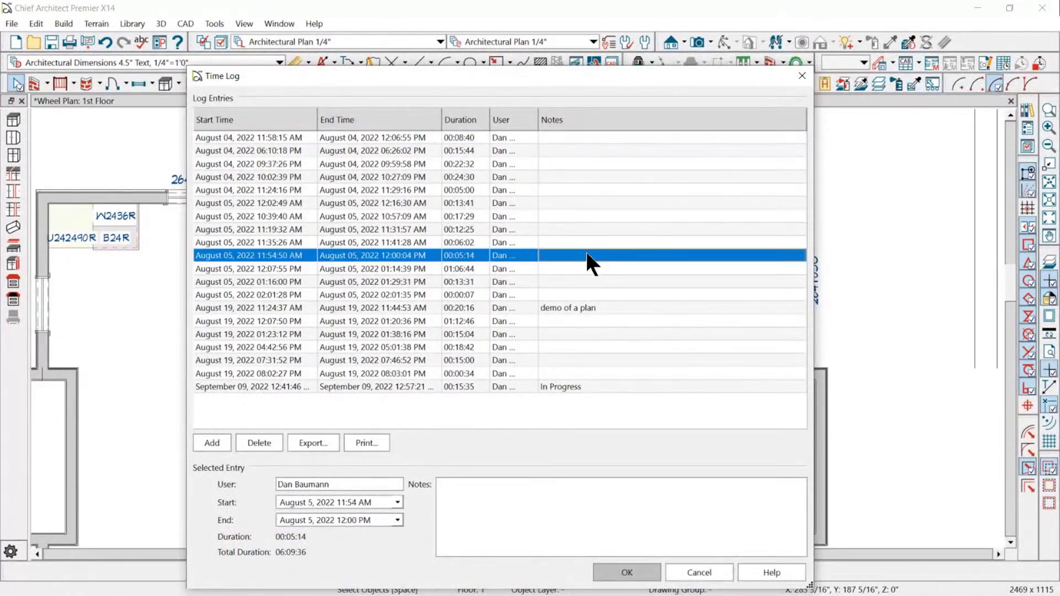
{"action": "left_click", "coordinate": [700, 573]}
{"action": "scroll", "coordinate": [863, 243], "scroll_direction": "down", "scroll_amount": 2}
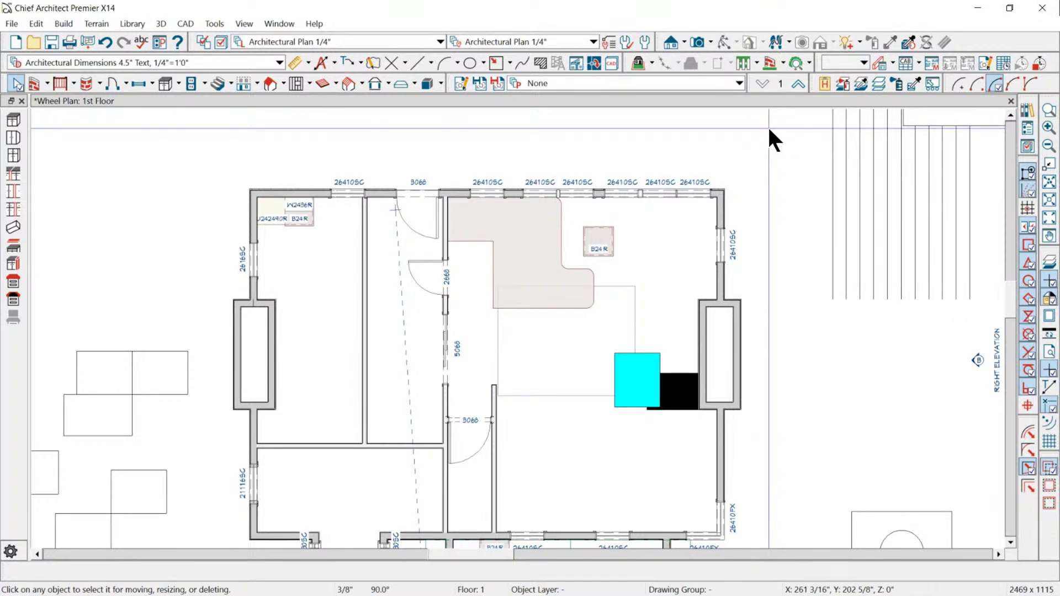
- View the Architectural preferences and close the dialog without changes
{"action": "key", "text": "space"}
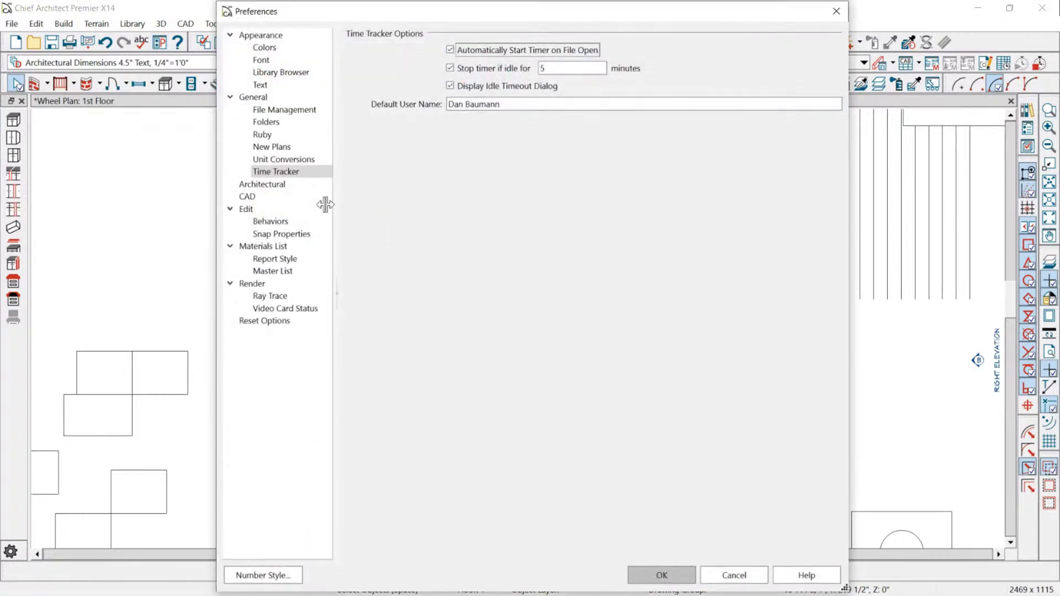
{"action": "left_click", "coordinate": [270, 186]}
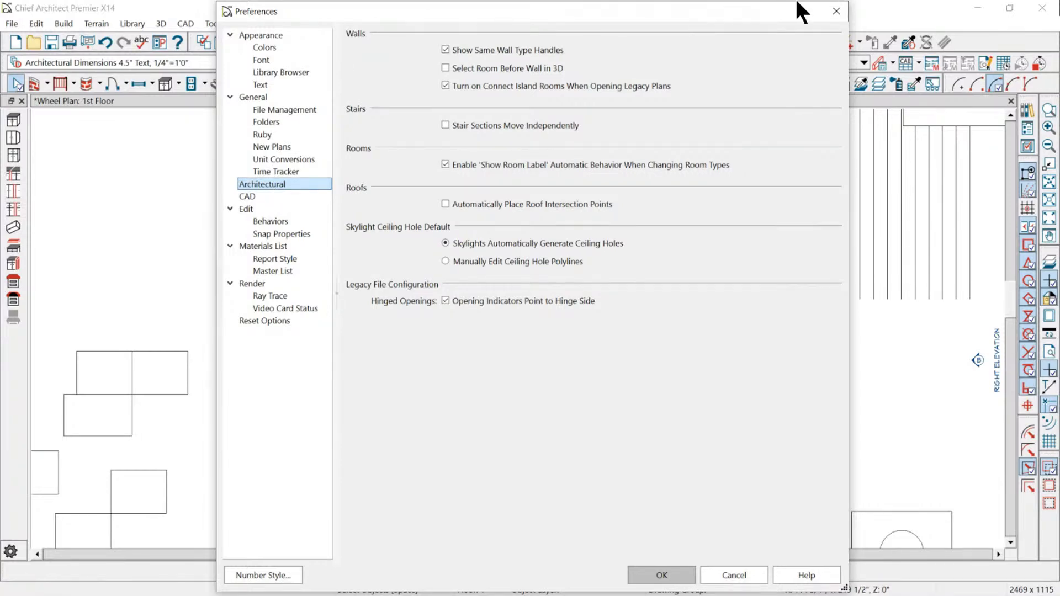
{"action": "left_click", "coordinate": [836, 11]}
- Add the note "what did I work on here" to the August 05, 2022 10:39:40 AM entry in the Time Log
{"action": "left_click", "coordinate": [1005, 63]}
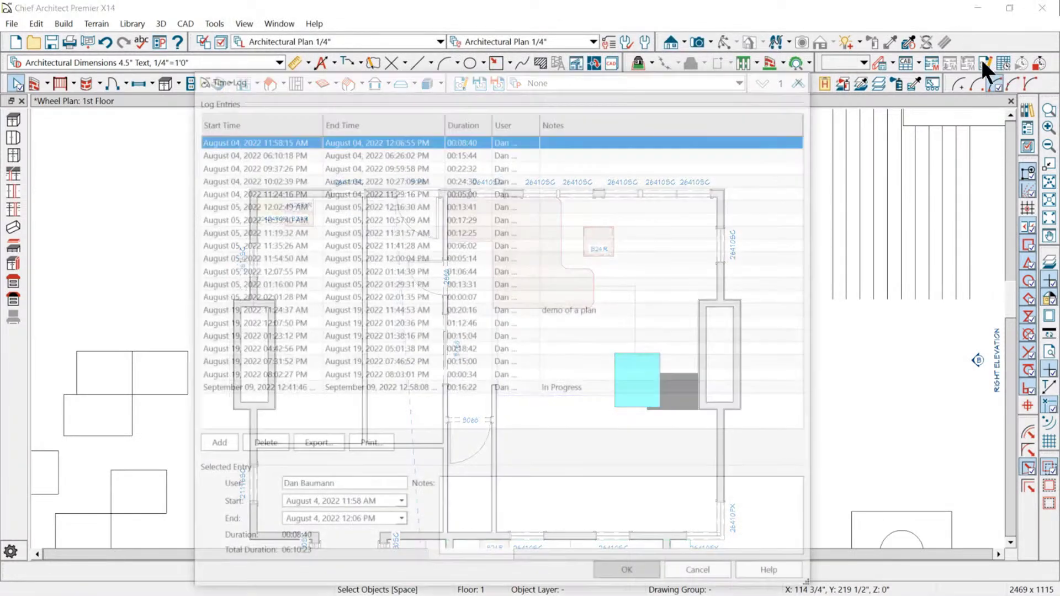
{"action": "left_click", "coordinate": [584, 176]}
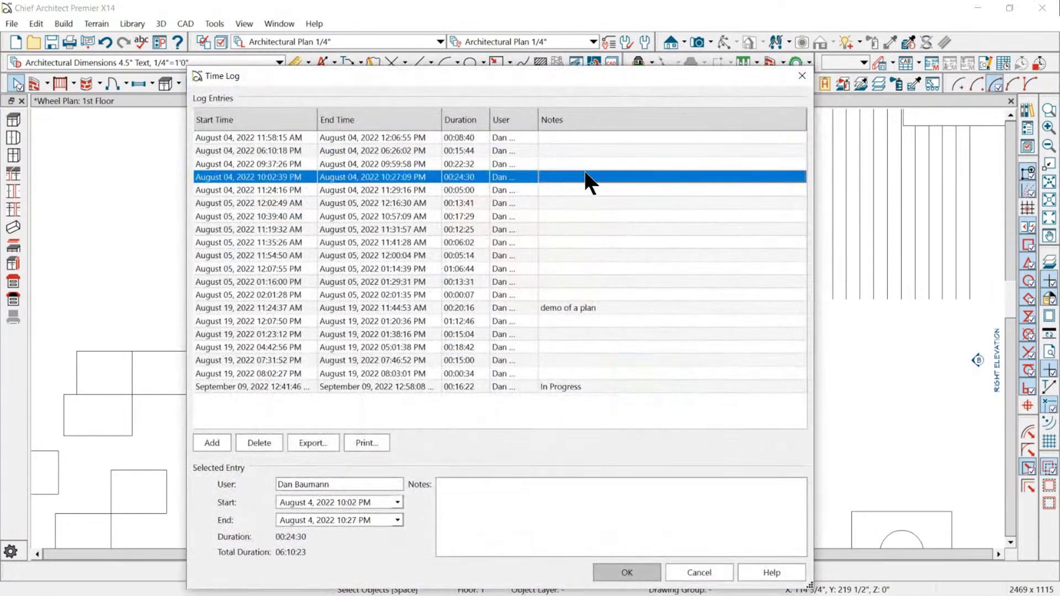
{"action": "left_click", "coordinate": [565, 212]}
{"action": "left_click", "coordinate": [521, 499]}
{"action": "type", "text": "what"}
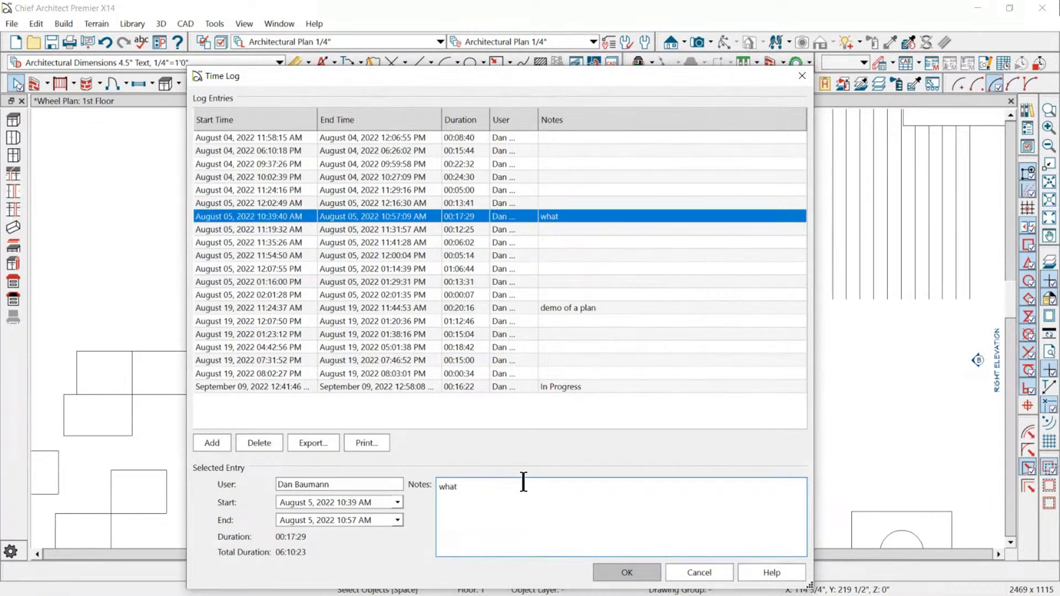
{"action": "type", "text": " did I work on here"}
{"action": "left_click", "coordinate": [612, 569]}
{"action": "left_click", "coordinate": [630, 231]}
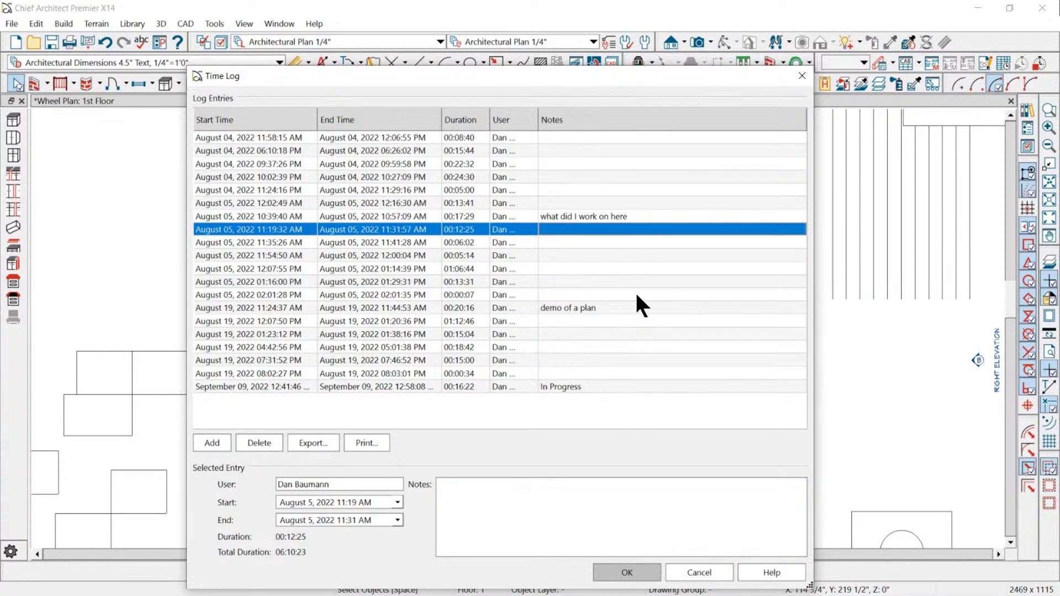
{"action": "left_click", "coordinate": [624, 572]}
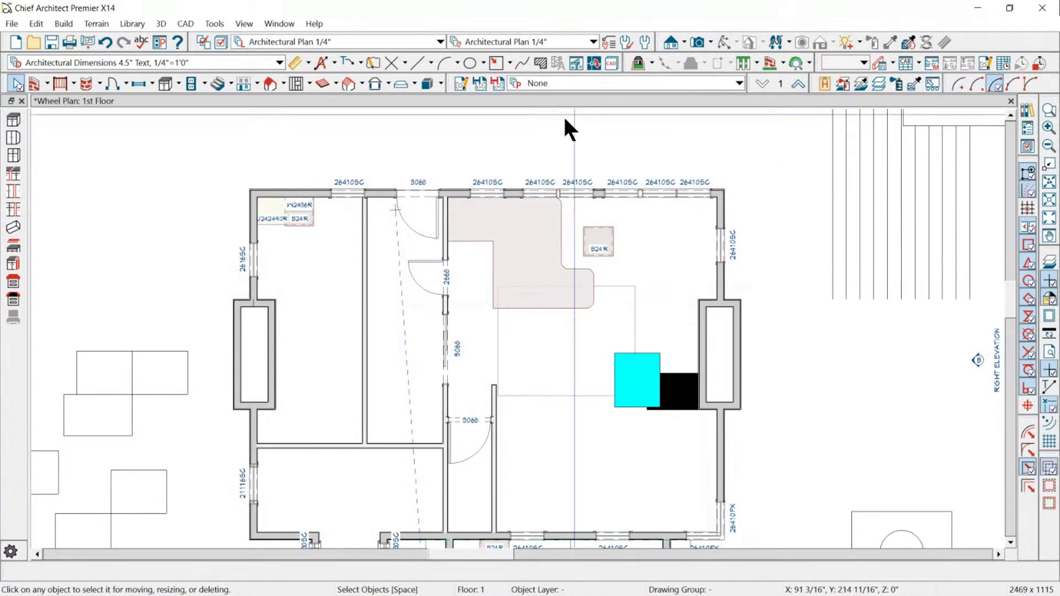
{"action": "scroll", "coordinate": [552, 293], "scroll_direction": "down", "scroll_amount": 2}
{"action": "scroll", "coordinate": [553, 232], "scroll_direction": "up", "scroll_amount": 3}
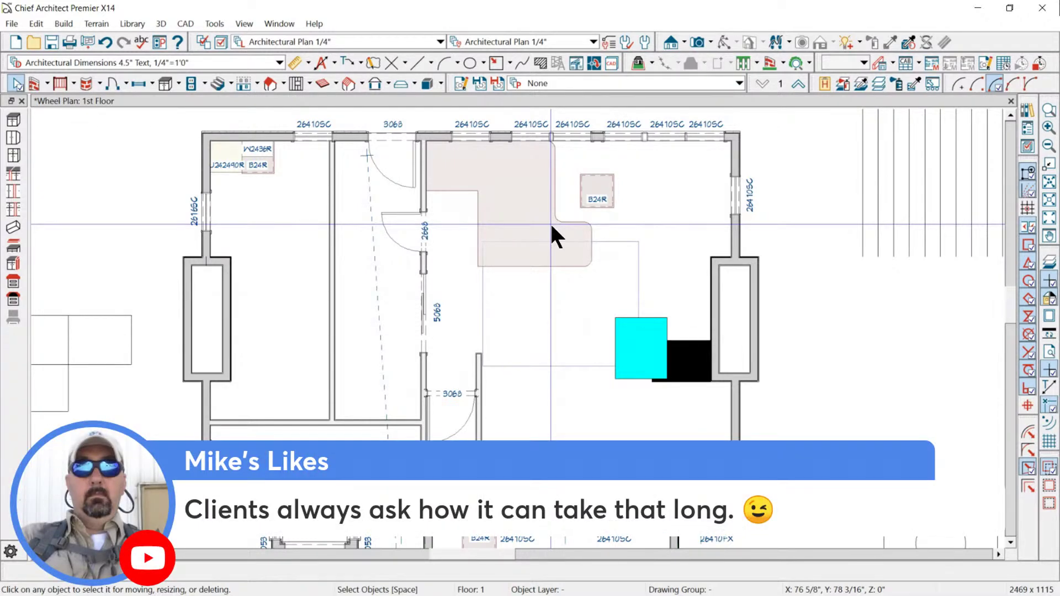
{"action": "scroll", "coordinate": [770, 366], "scroll_direction": "down", "scroll_amount": 1}
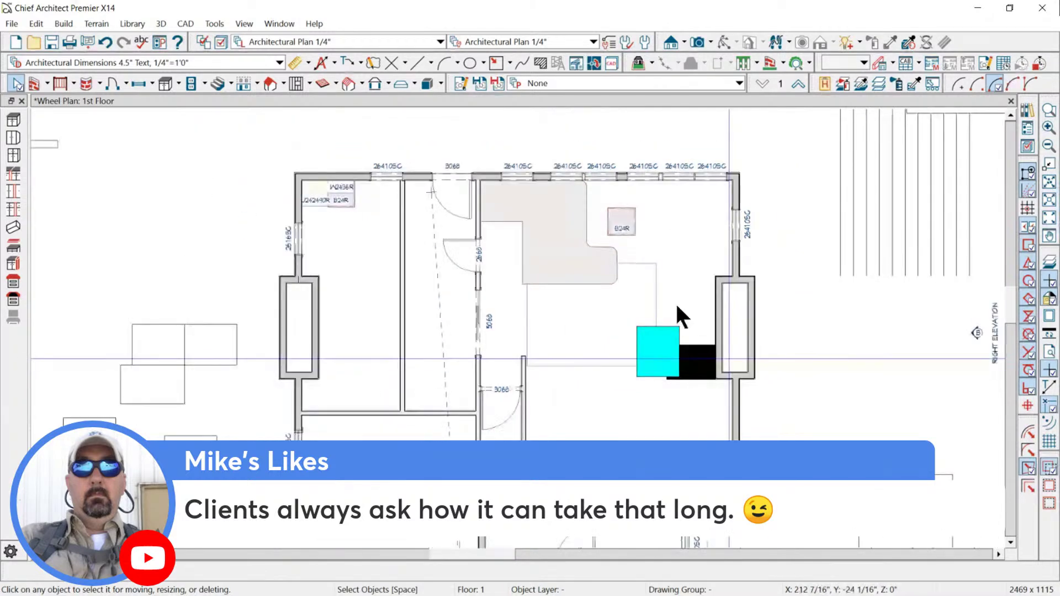
{"action": "scroll", "coordinate": [526, 166], "scroll_direction": "up", "scroll_amount": 1}
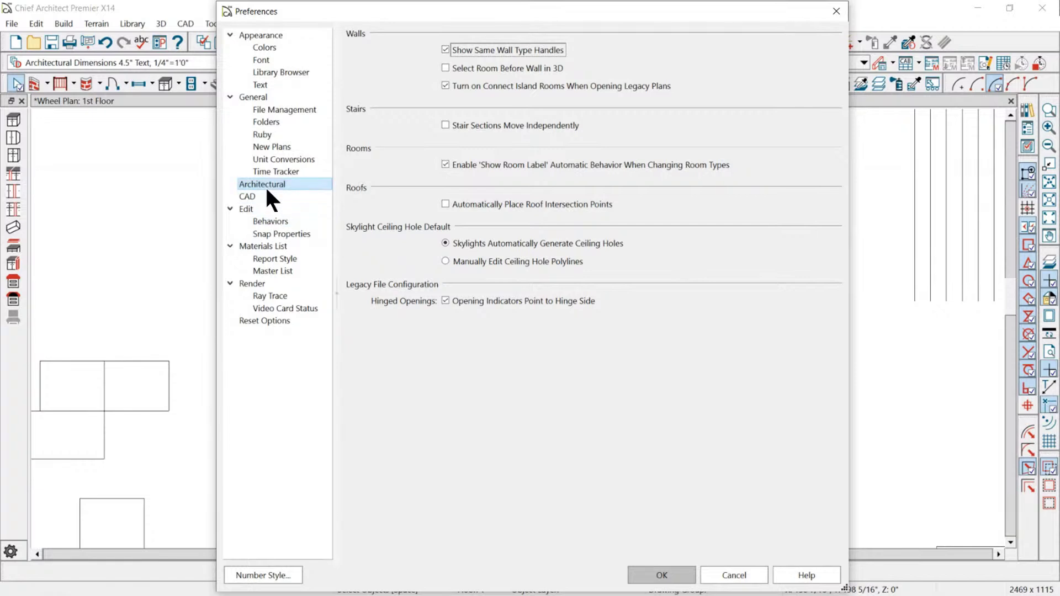
- Review the Architectural and Text preferences and leave them without saving changes
{"action": "left_click", "coordinate": [265, 184]}
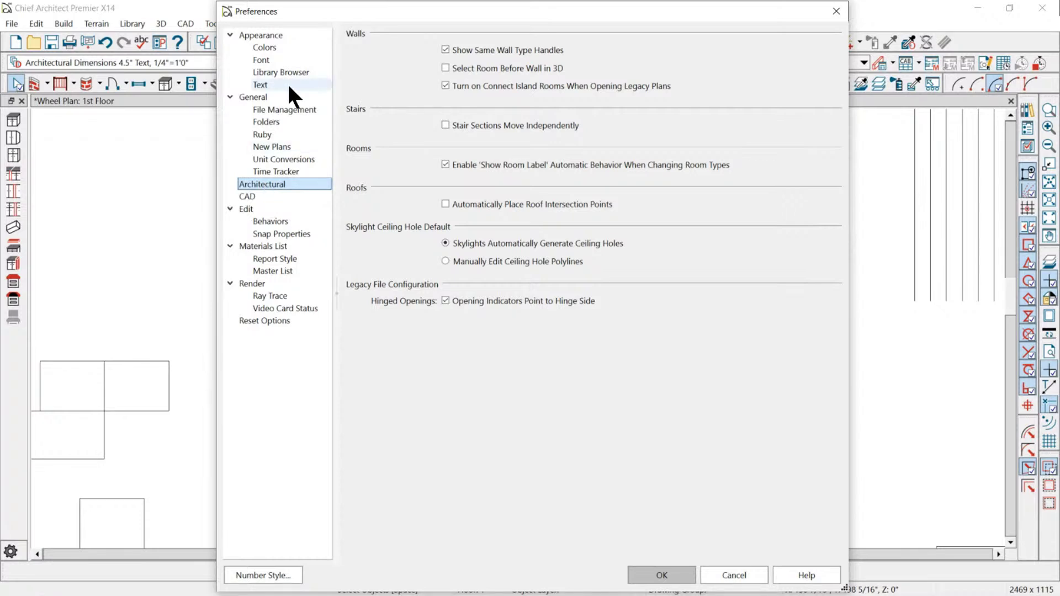
{"action": "left_click", "coordinate": [270, 97]}
{"action": "left_click", "coordinate": [273, 87]}
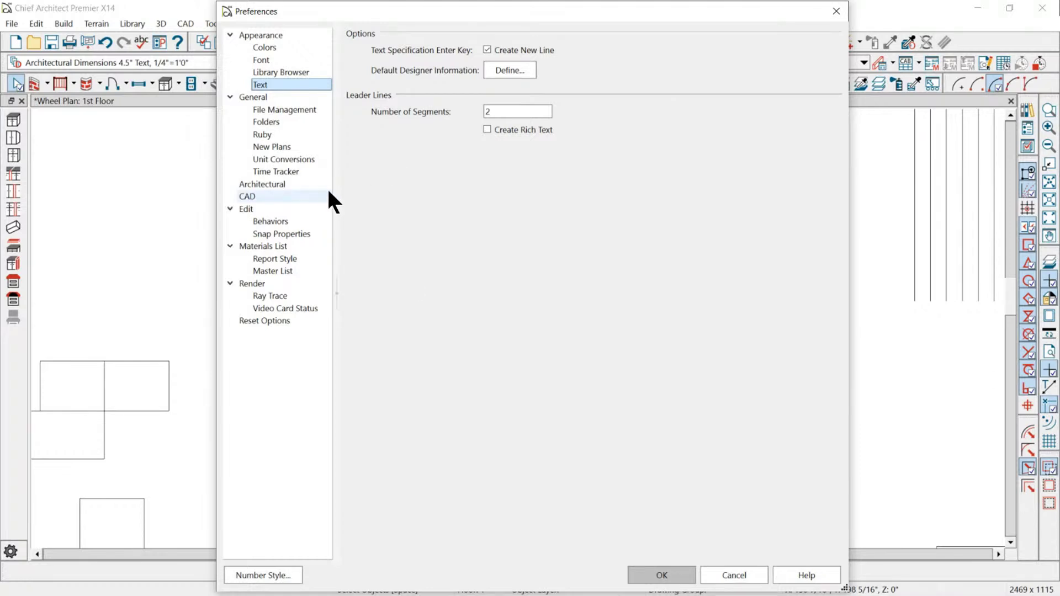
{"action": "left_click", "coordinate": [743, 575]}
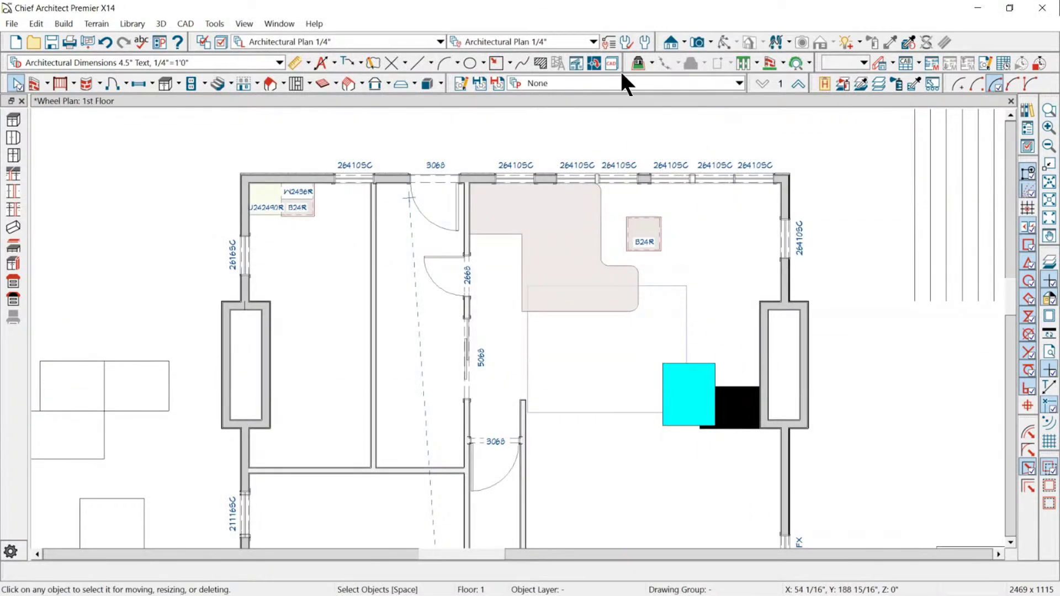
- Examine the plan's stored line styles in an enlarged Line Style Management dialog, including the AIR_SUPPLY styles
{"action": "left_click", "coordinate": [421, 62]}
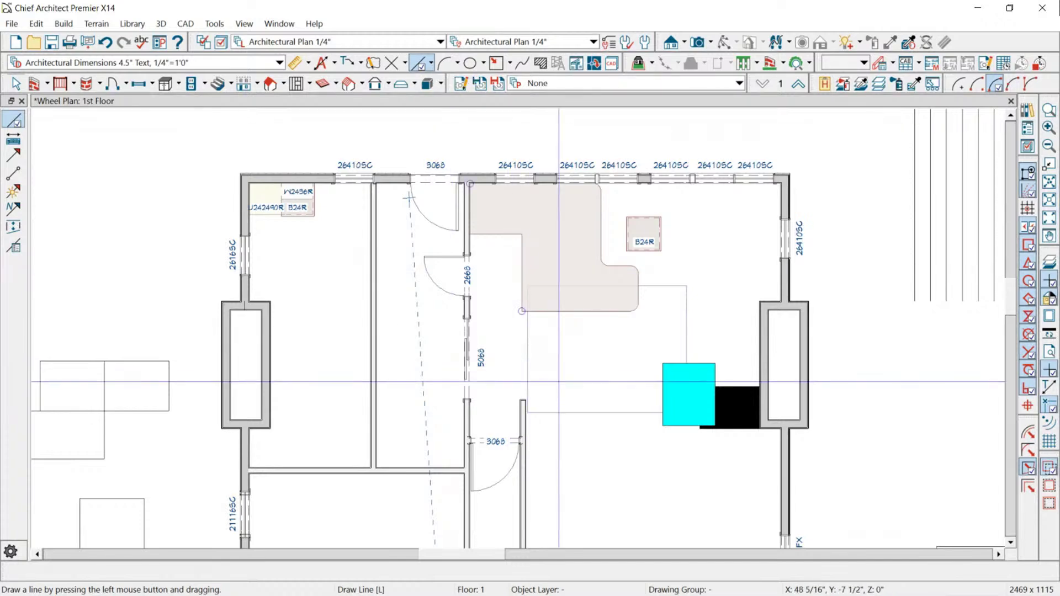
{"action": "left_click", "coordinate": [432, 62]}
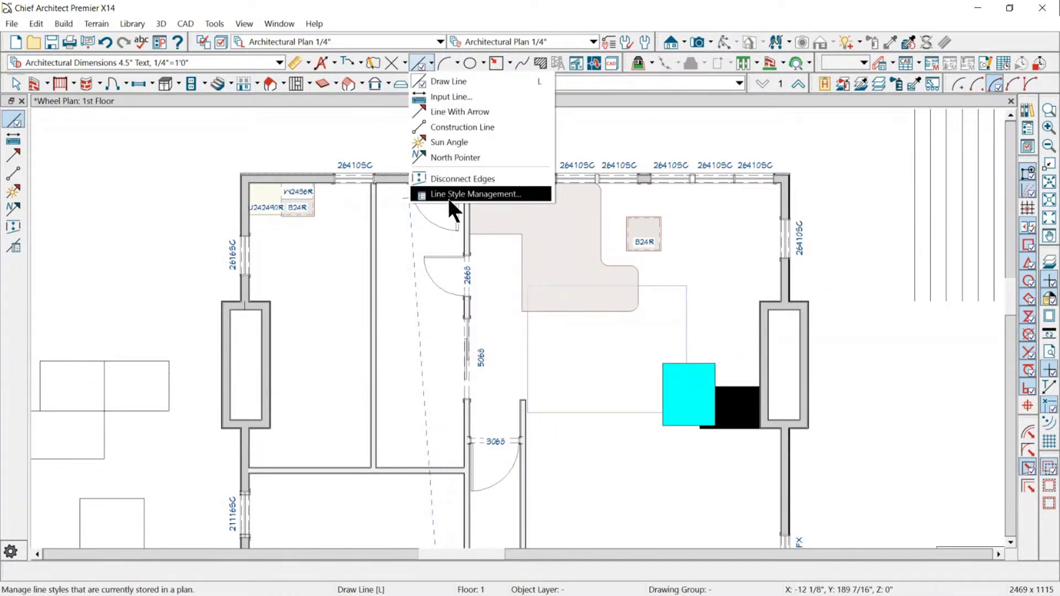
{"action": "left_click", "coordinate": [479, 194]}
{"action": "left_click_drag", "start_coordinate": [547, 134], "coordinate": [454, 31]}
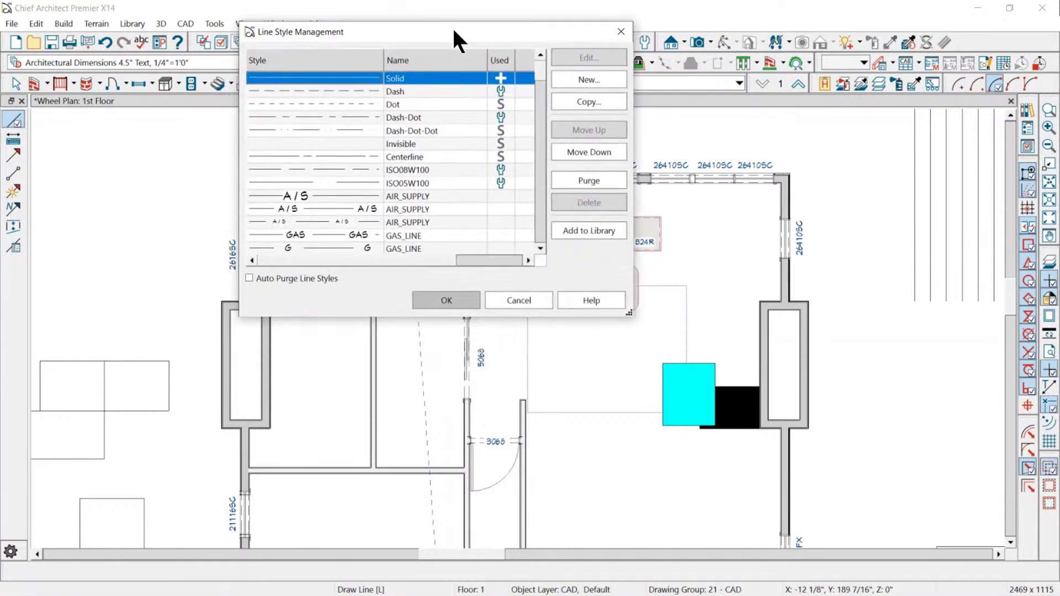
{"action": "left_click_drag", "start_coordinate": [628, 312], "coordinate": [818, 507]}
{"action": "left_click", "coordinate": [293, 198]}
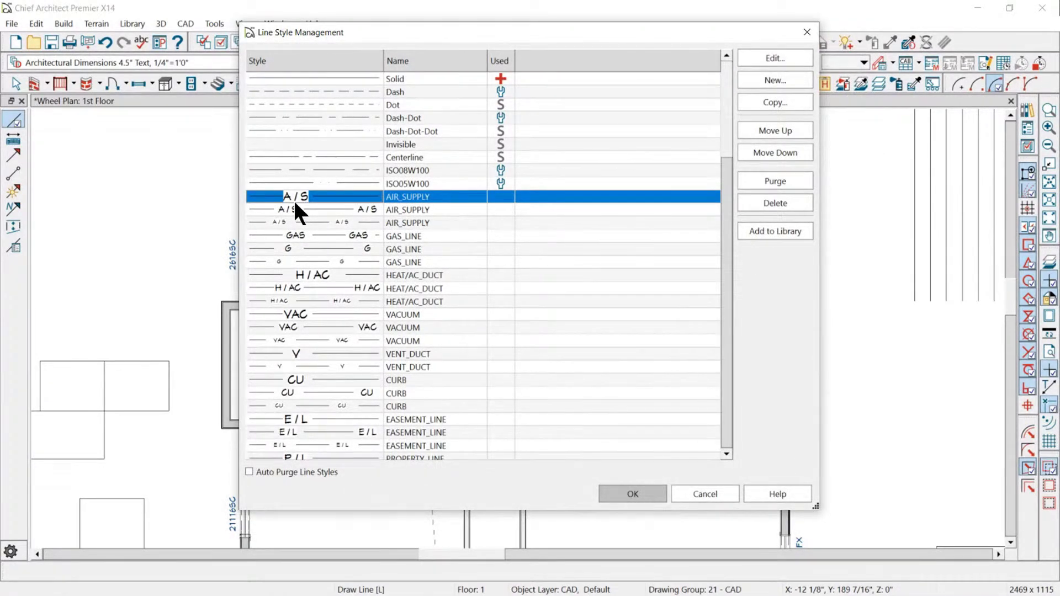
{"action": "left_click", "coordinate": [307, 211]}
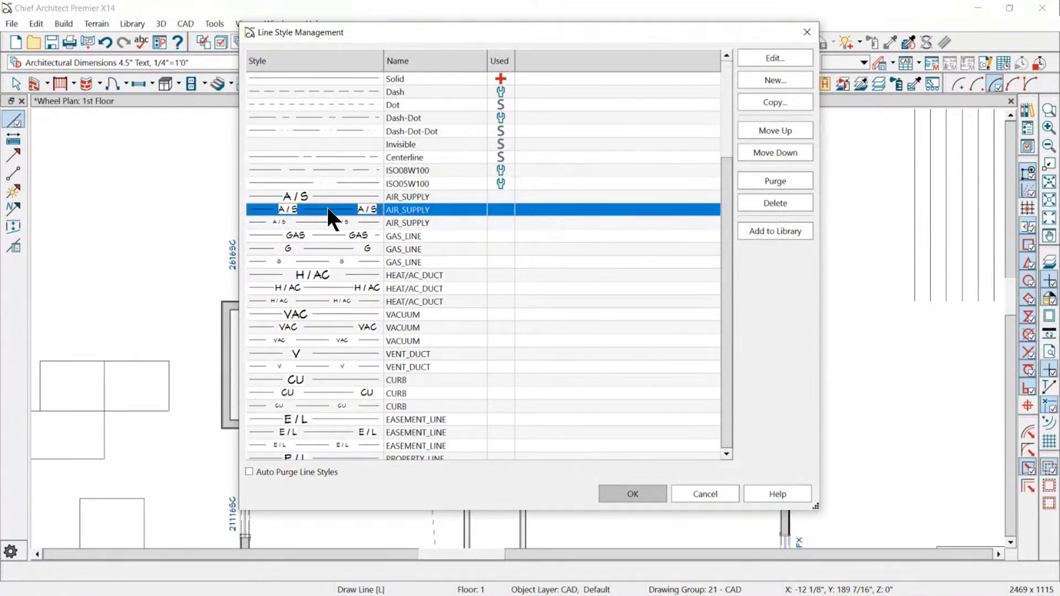
{"action": "left_click", "coordinate": [628, 491]}
- Draw a horizontal CAD line about 9'-3 1/2" long in the open room below the cyan box
{"action": "scroll", "coordinate": [344, 173], "scroll_direction": "down", "scroll_amount": 2}
{"action": "scroll", "coordinate": [534, 435], "scroll_direction": "up", "scroll_amount": 3}
{"action": "left_click_drag", "start_coordinate": [476, 401], "coordinate": [645, 410]}
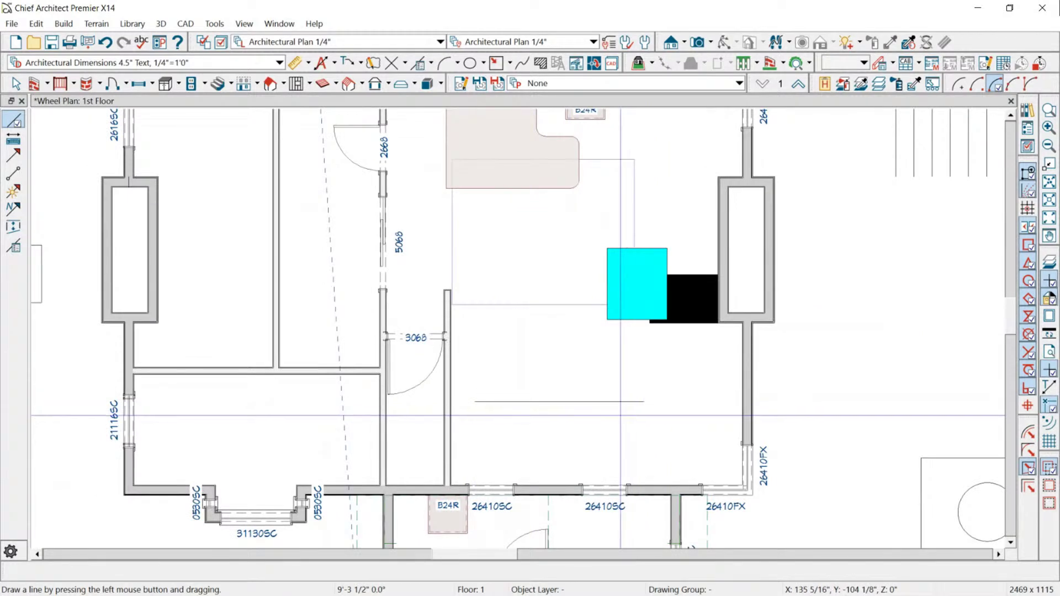
{"action": "scroll", "coordinate": [571, 208], "scroll_direction": "down", "scroll_amount": 2}
{"action": "scroll", "coordinate": [574, 214], "scroll_direction": "up", "scroll_amount": 2}
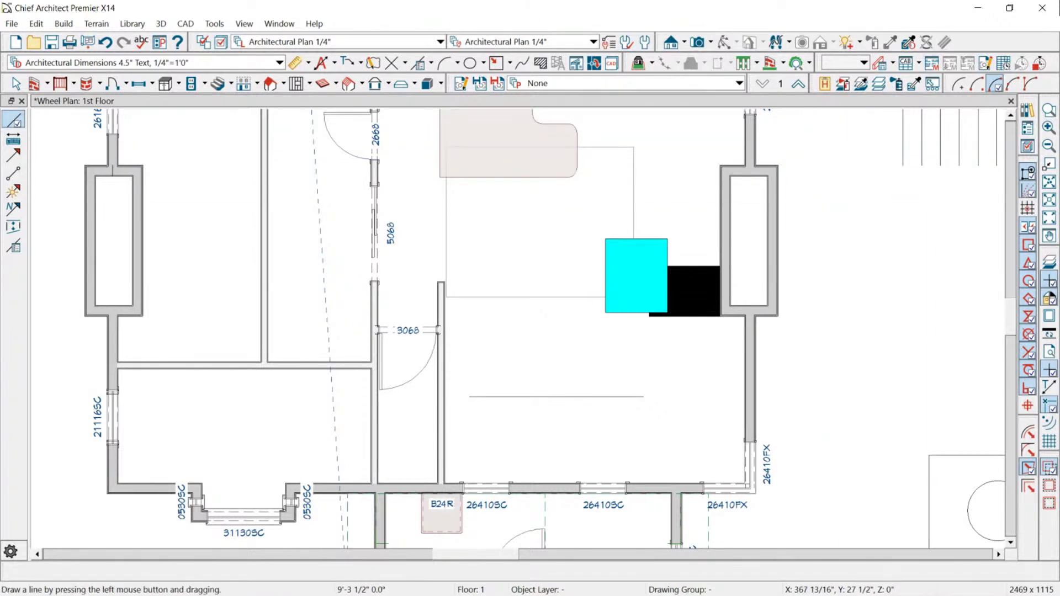
- Pick the 220V (medium) style from the Wiring Line Styles in the core library catalogs for drawing
{"action": "left_click", "coordinate": [1029, 110]}
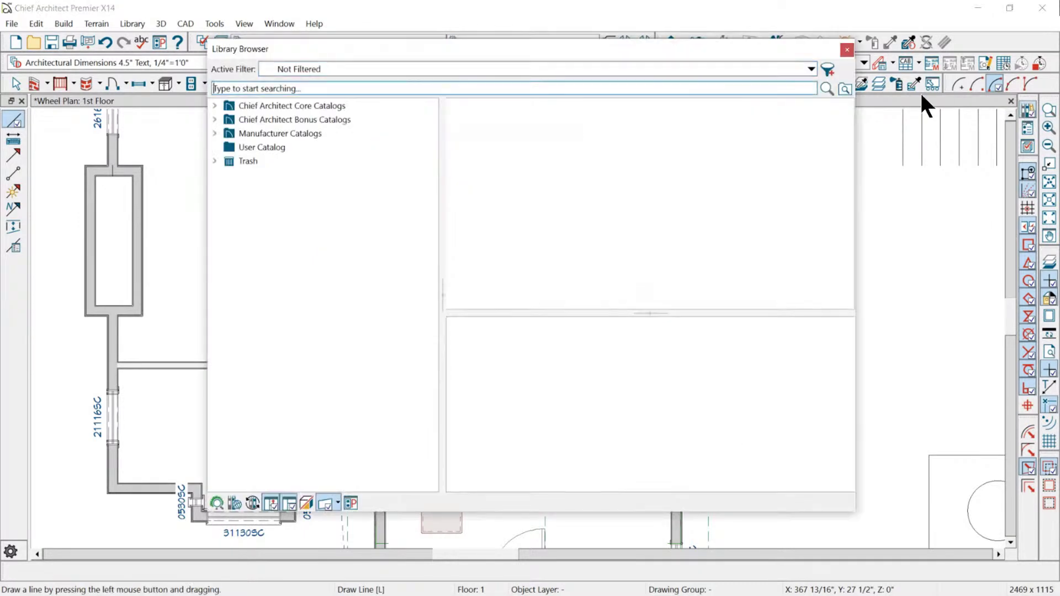
{"action": "left_click", "coordinate": [215, 105]}
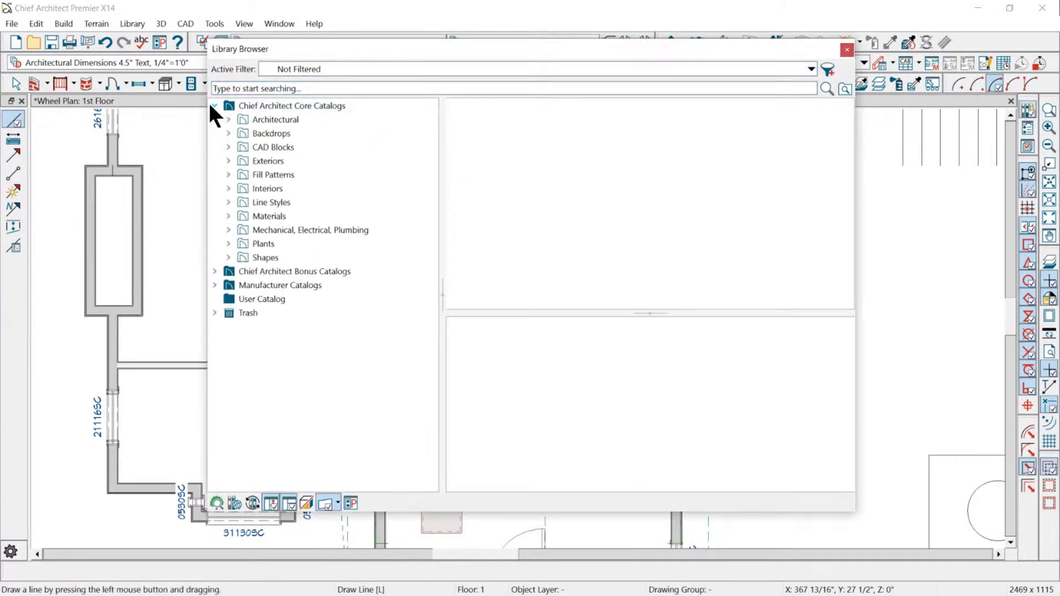
{"action": "left_click", "coordinate": [246, 202]}
{"action": "double_click", "coordinate": [730, 247]}
{"action": "left_click", "coordinate": [625, 125]}
{"action": "left_click", "coordinate": [725, 126]}
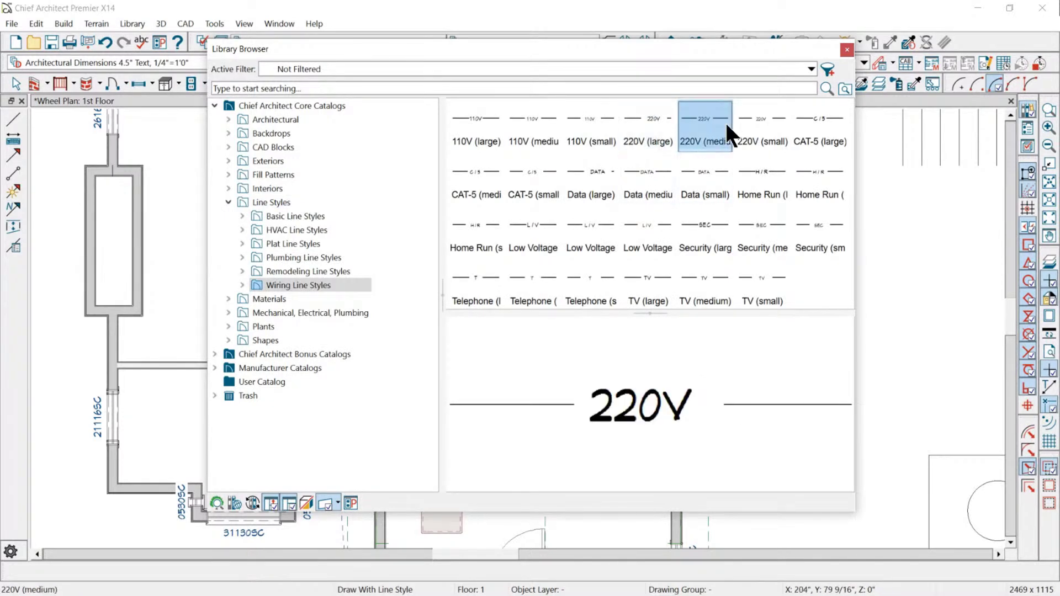
{"action": "left_click", "coordinate": [600, 118]}
{"action": "left_click", "coordinate": [640, 117]}
{"action": "left_click", "coordinate": [716, 118]}
- Move the Library Browser clear of the plan and draw a horizontal 220V line about 7'-4 3/4" long in the lower-left room
{"action": "left_click_drag", "start_coordinate": [638, 49], "coordinate": [973, 46]}
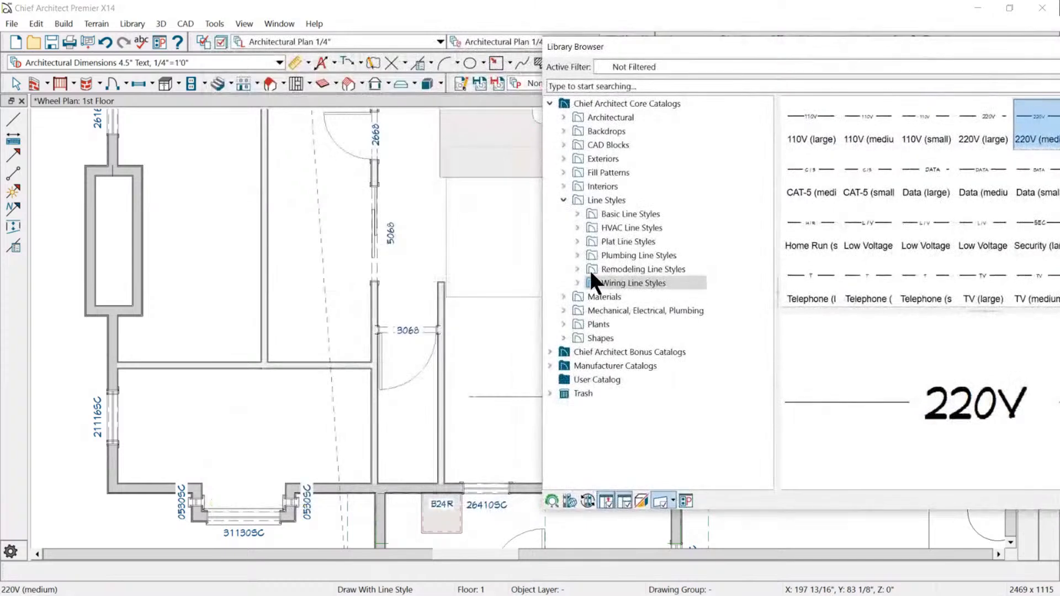
{"action": "left_click_drag", "start_coordinate": [173, 423], "coordinate": [312, 422]}
{"action": "scroll", "coordinate": [259, 449], "scroll_direction": "up", "scroll_amount": 8}
{"action": "scroll", "coordinate": [463, 291], "scroll_direction": "down", "scroll_amount": 5}
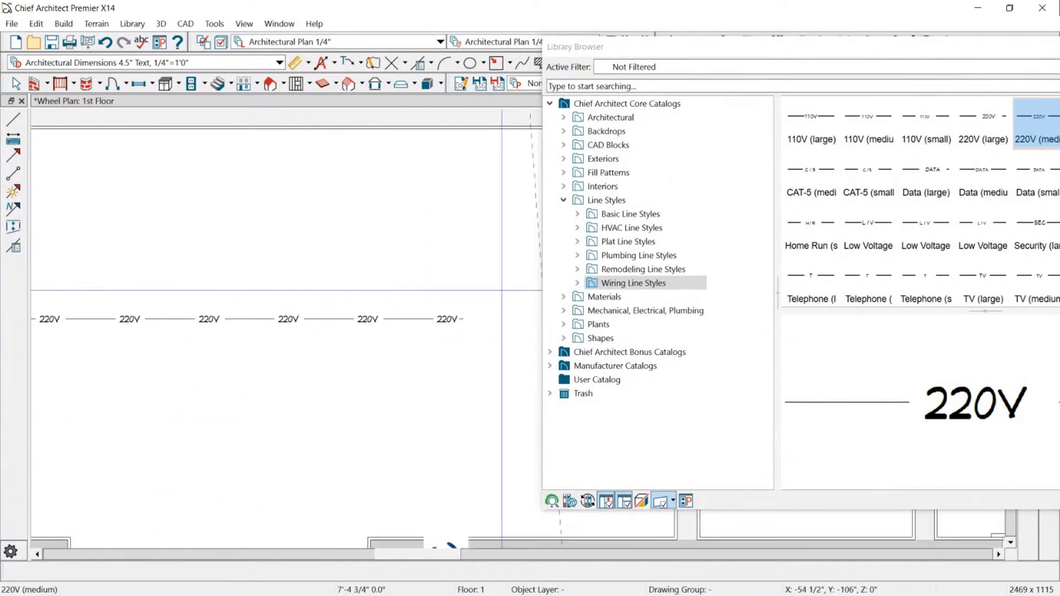
- Assign the horizontal 220V line to the layer "CAD, Plot Plan 17" Text 1" = 15'" in its line specification
{"action": "scroll", "coordinate": [258, 290], "scroll_direction": "down", "scroll_amount": 5}
{"action": "scroll", "coordinate": [428, 290], "scroll_direction": "up", "scroll_amount": 7}
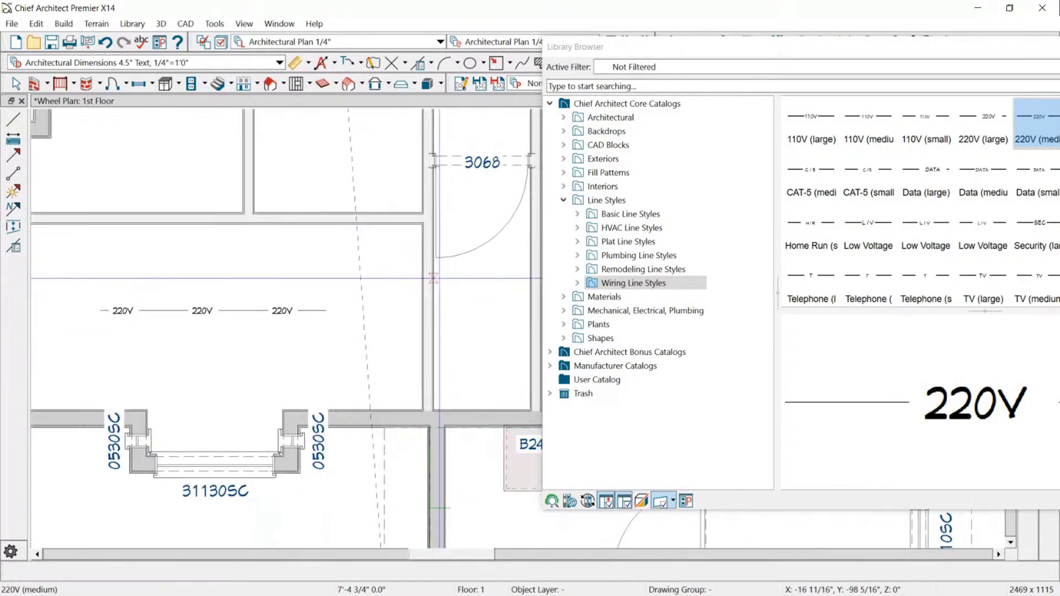
{"action": "scroll", "coordinate": [370, 289], "scroll_direction": "down", "scroll_amount": 3}
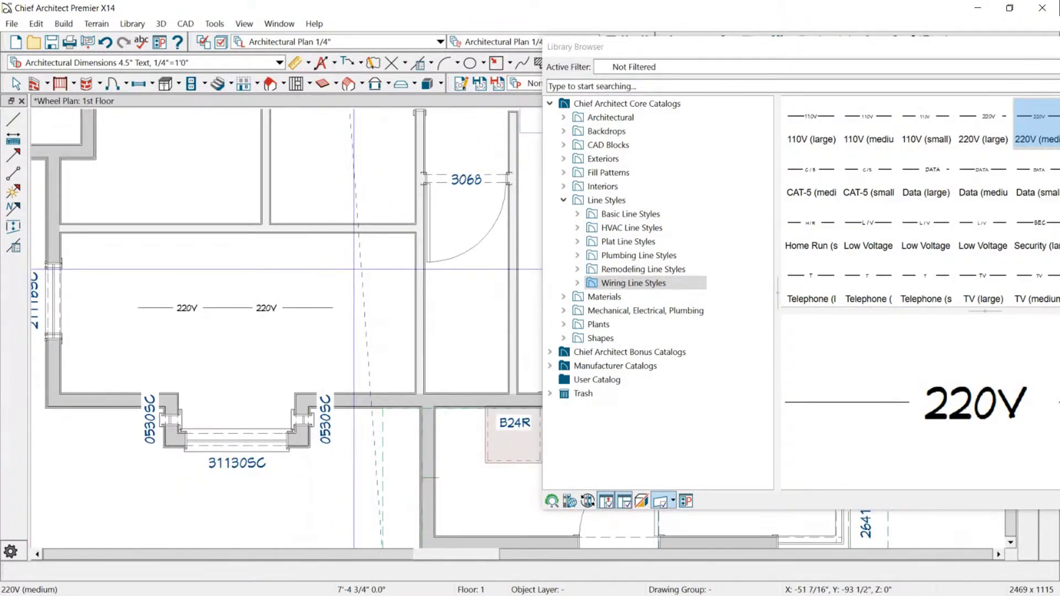
{"action": "scroll", "coordinate": [218, 292], "scroll_direction": "up", "scroll_amount": 3}
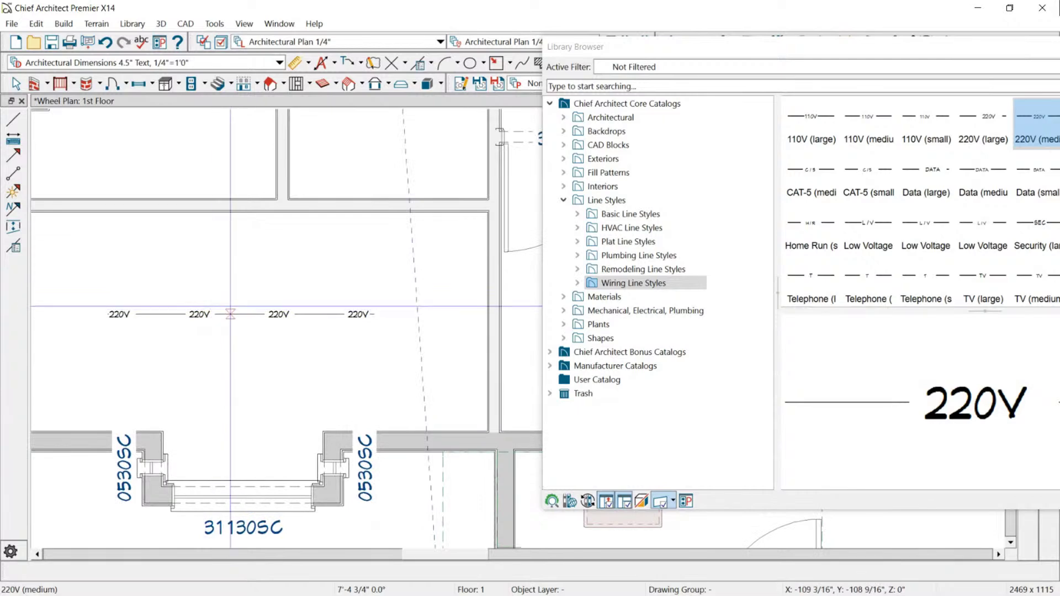
{"action": "left_click", "coordinate": [250, 314]}
{"action": "left_click", "coordinate": [16, 572]}
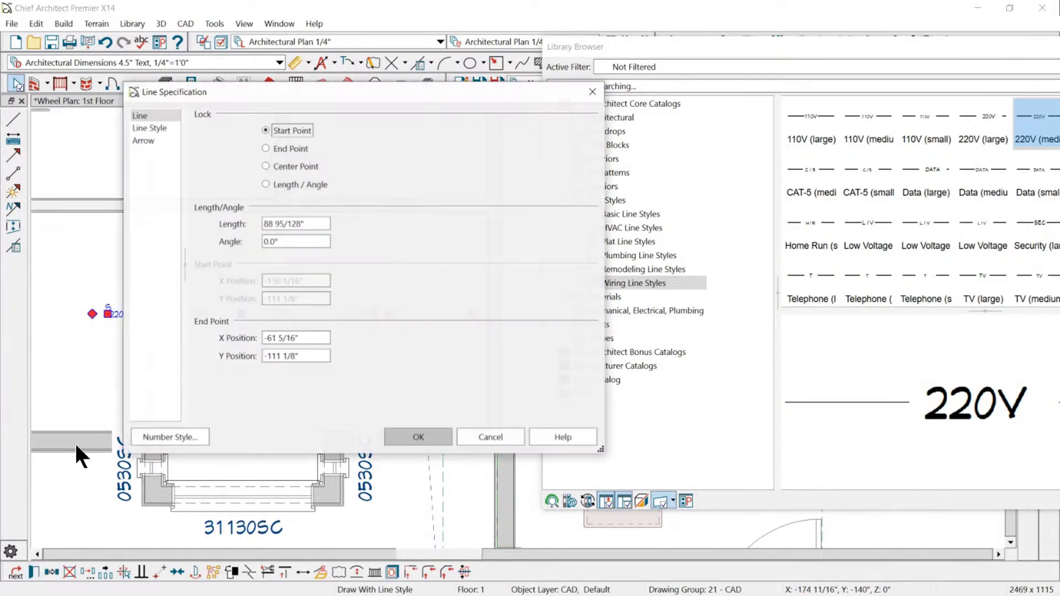
{"action": "left_click", "coordinate": [155, 128]}
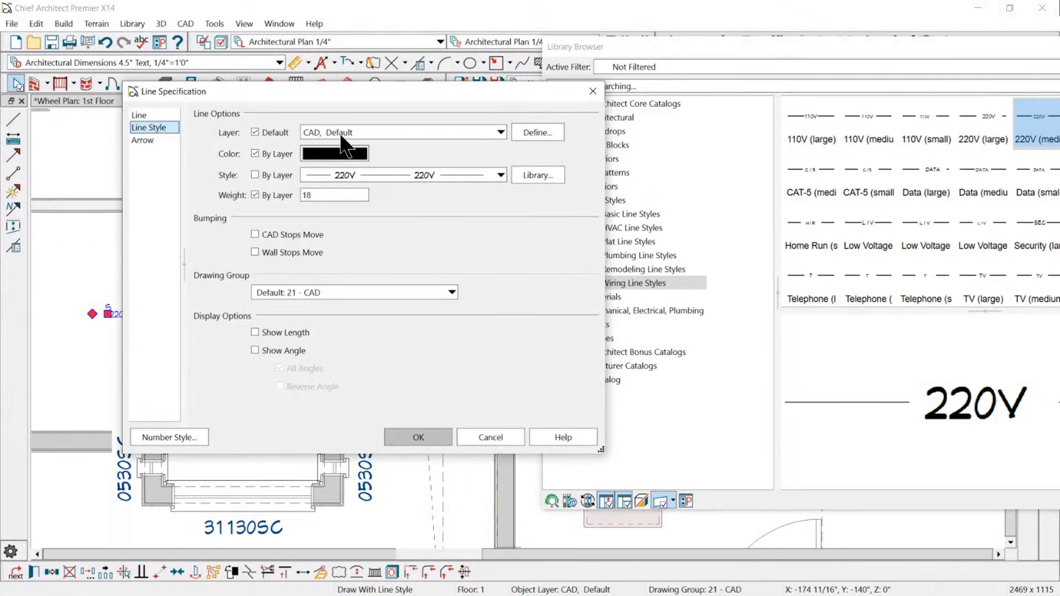
{"action": "left_click", "coordinate": [500, 133]}
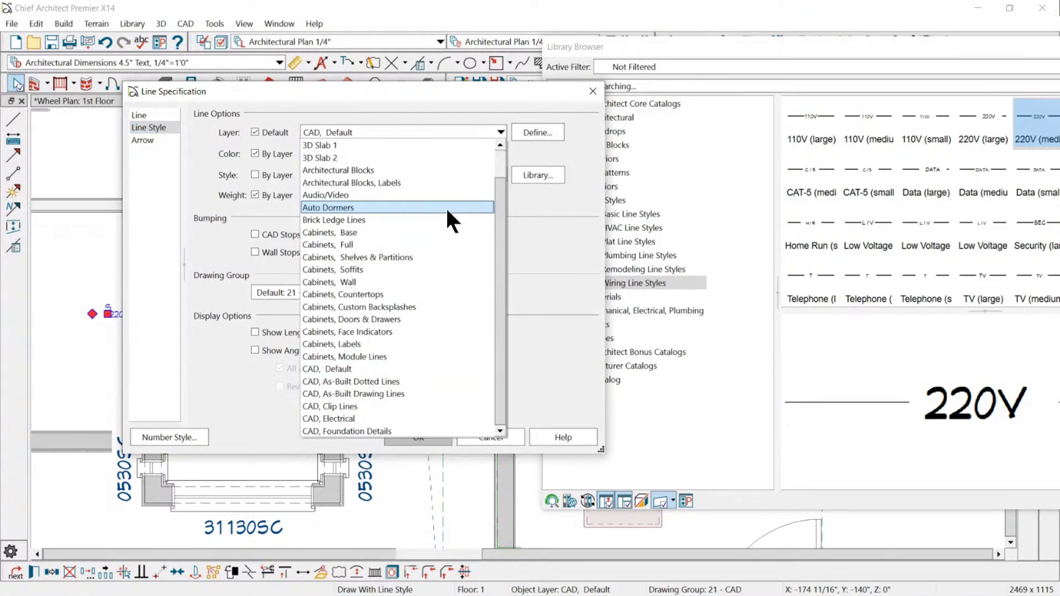
{"action": "scroll", "coordinate": [448, 211], "scroll_direction": "down", "scroll_amount": 2}
{"action": "scroll", "coordinate": [445, 207], "scroll_direction": "down", "scroll_amount": 7}
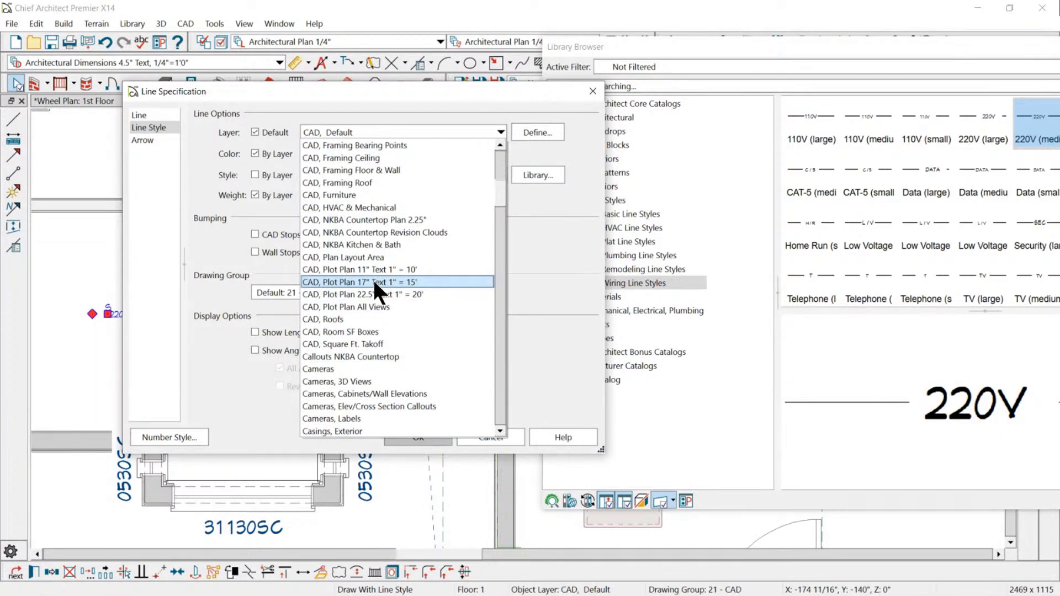
{"action": "left_click", "coordinate": [373, 280]}
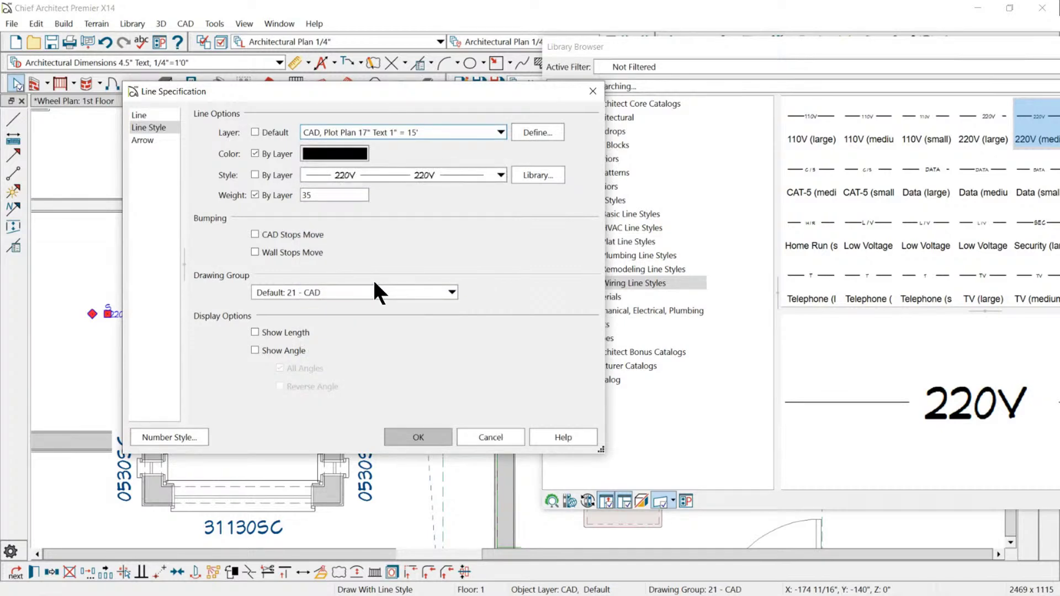
- Review the assigned plot plan layer's properties in Layer Display Options and accept the line specification
{"action": "left_click", "coordinate": [530, 132]}
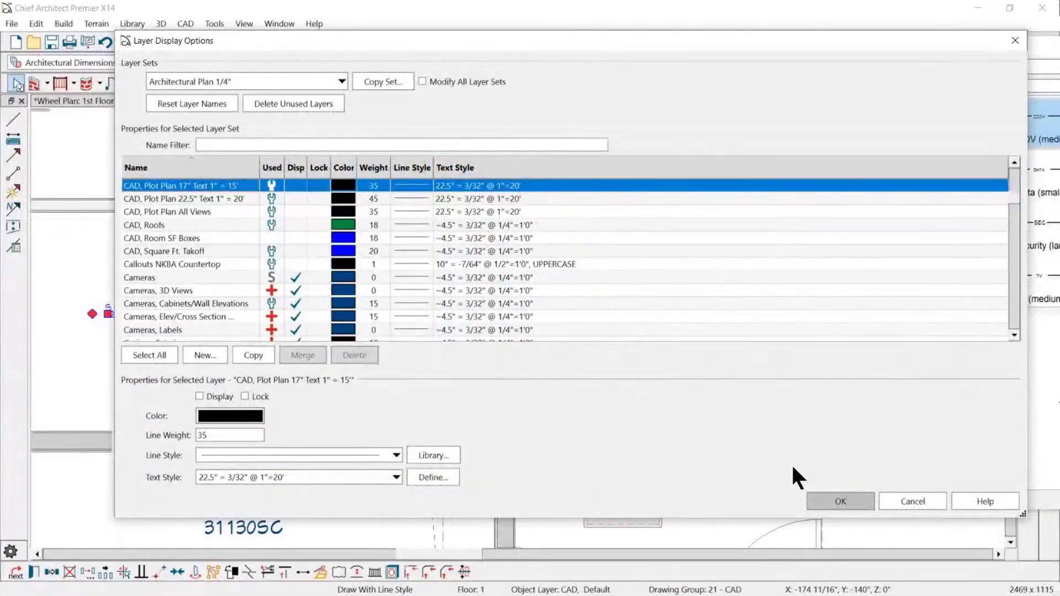
{"action": "left_click", "coordinate": [828, 500]}
{"action": "left_click", "coordinate": [447, 433]}
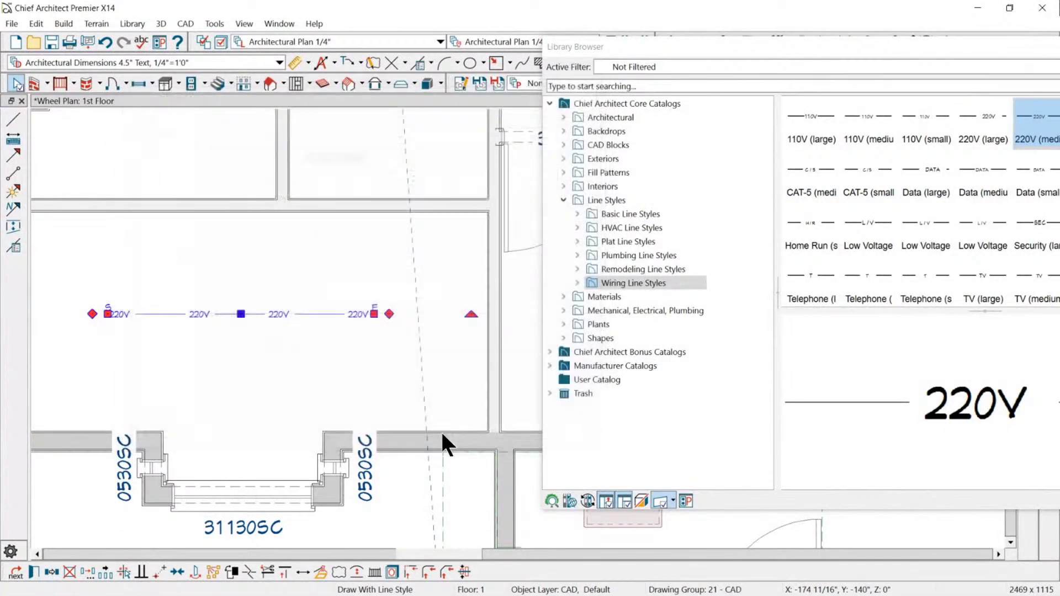
- Browse the layers of the Architectural Plan 1/4" layer set in Layer Display Options and leave without changes
{"action": "scroll", "coordinate": [313, 328], "scroll_direction": "up", "scroll_amount": 4}
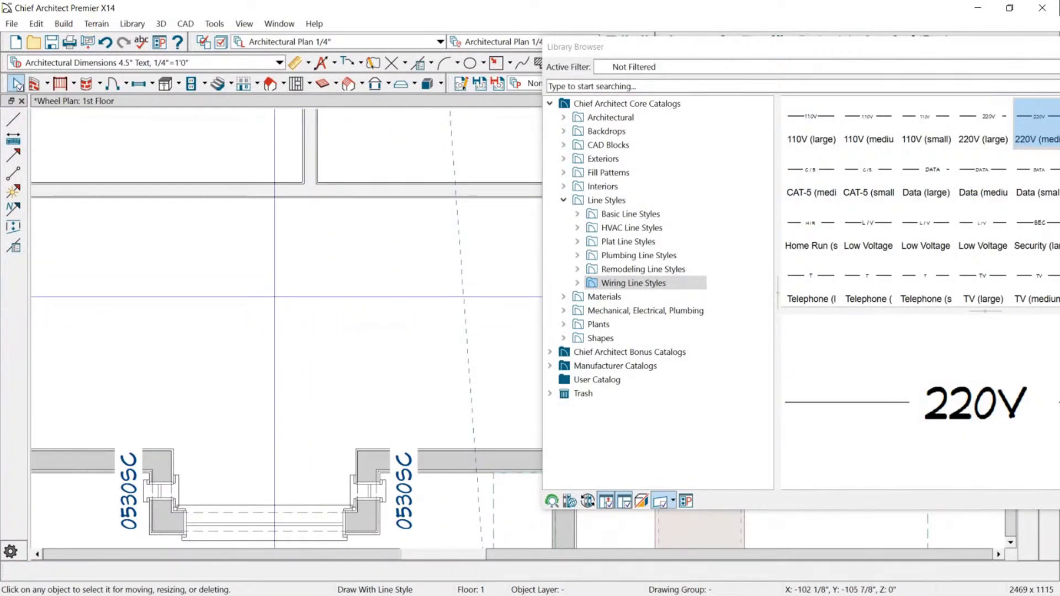
{"action": "scroll", "coordinate": [205, 282], "scroll_direction": "down", "scroll_amount": 1}
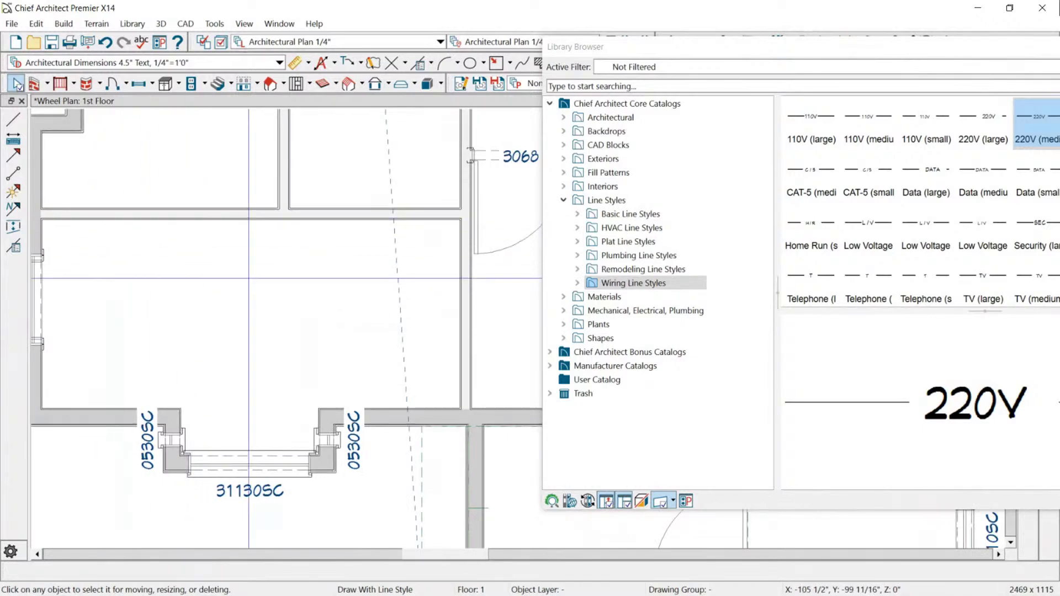
{"action": "left_click", "coordinate": [264, 41]}
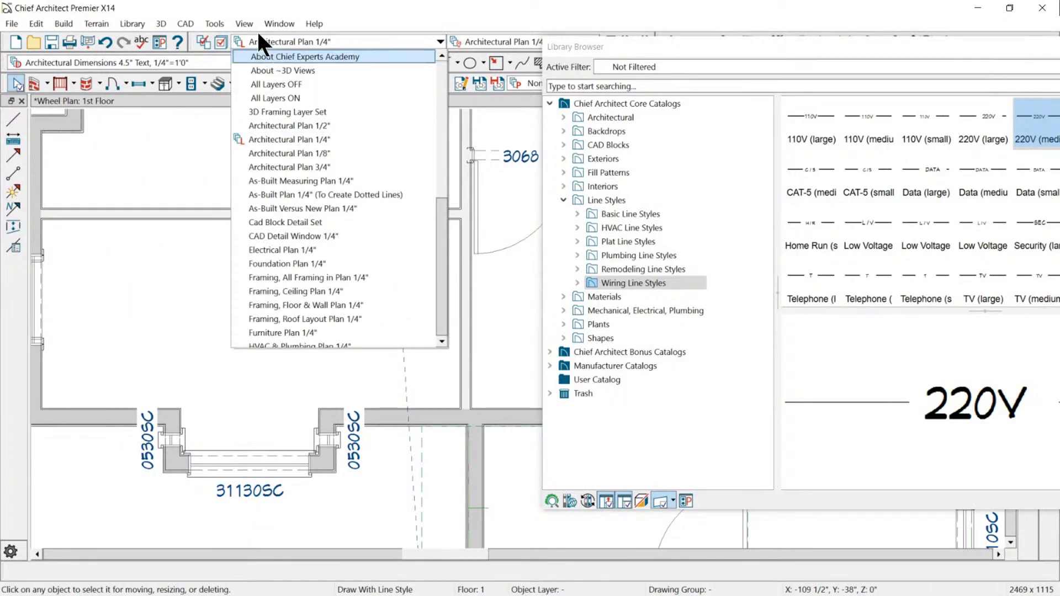
{"action": "left_click", "coordinate": [254, 7]}
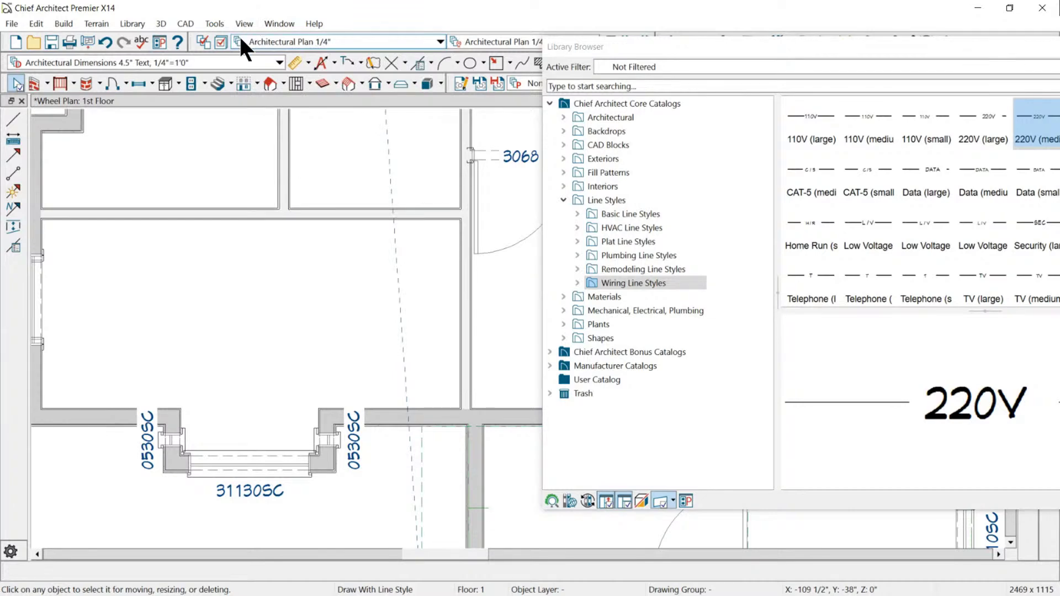
{"action": "left_click", "coordinate": [221, 38]}
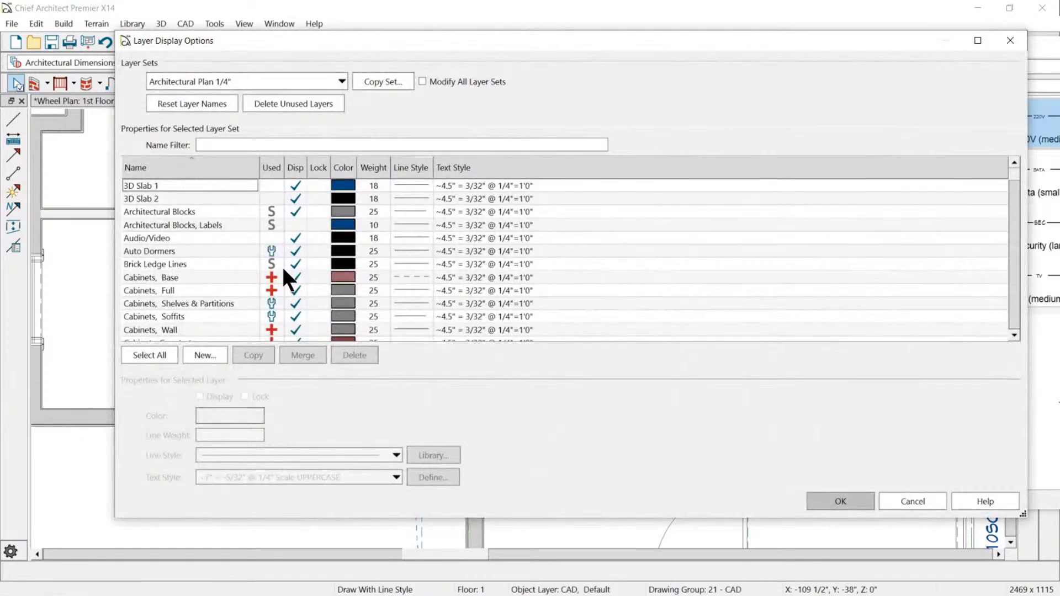
{"action": "scroll", "coordinate": [282, 265], "scroll_direction": "down", "scroll_amount": 5}
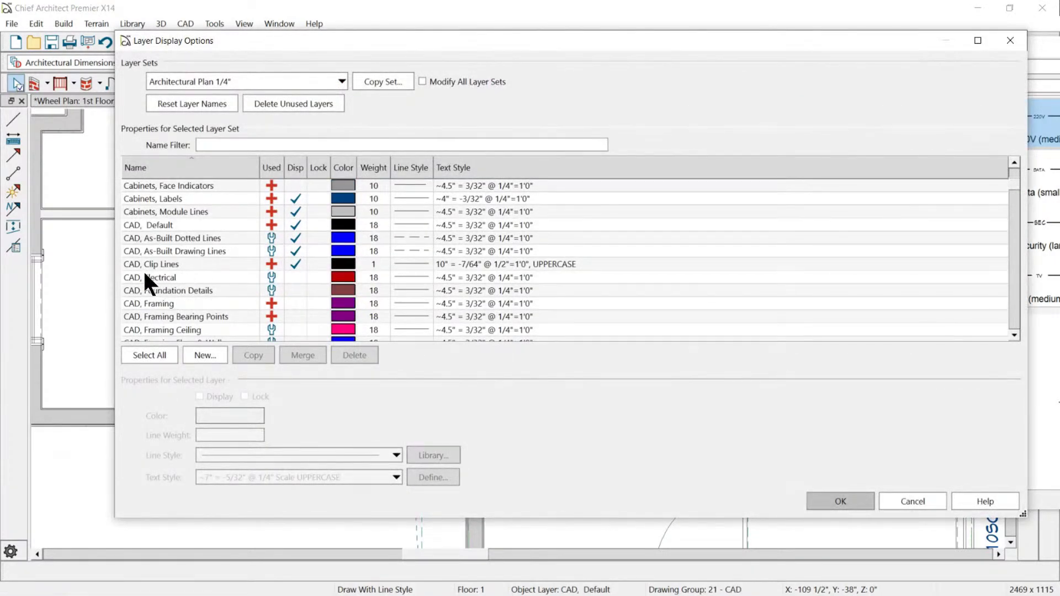
{"action": "scroll", "coordinate": [323, 280], "scroll_direction": "down", "scroll_amount": 13}
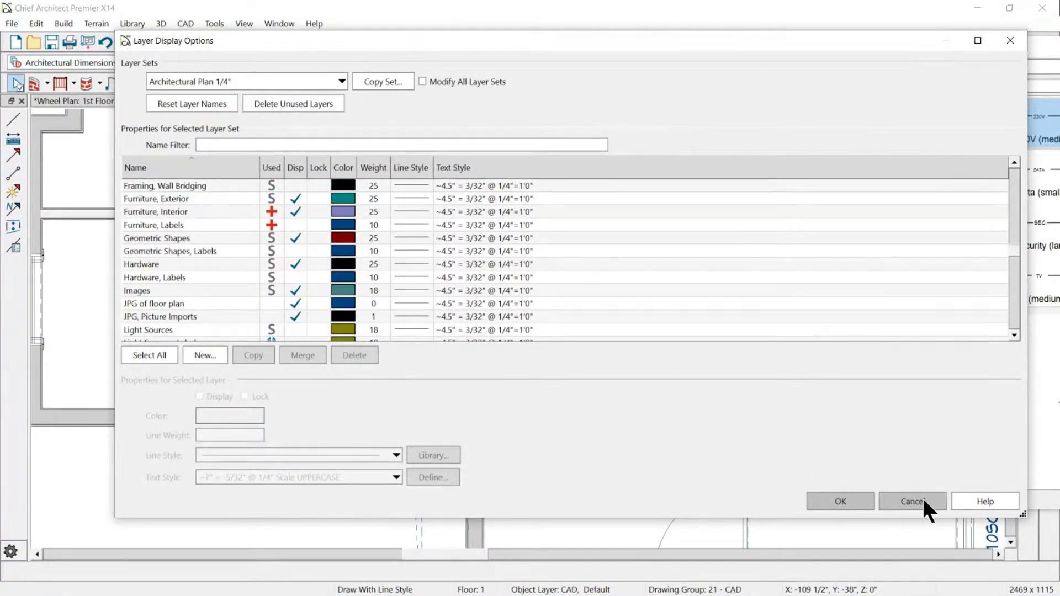
{"action": "scroll", "coordinate": [283, 259], "scroll_direction": "down", "scroll_amount": 15}
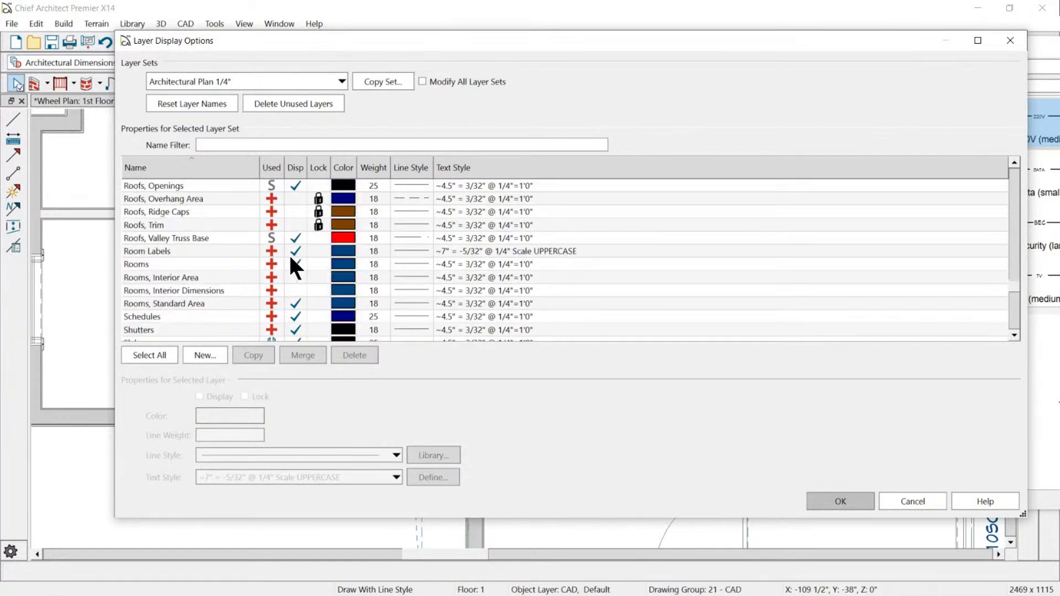
{"action": "left_click", "coordinate": [916, 501]}
- Switch the plan to the All Layers ON layer set and select the 220V line in the lower-left room
{"action": "left_click", "coordinate": [303, 39]}
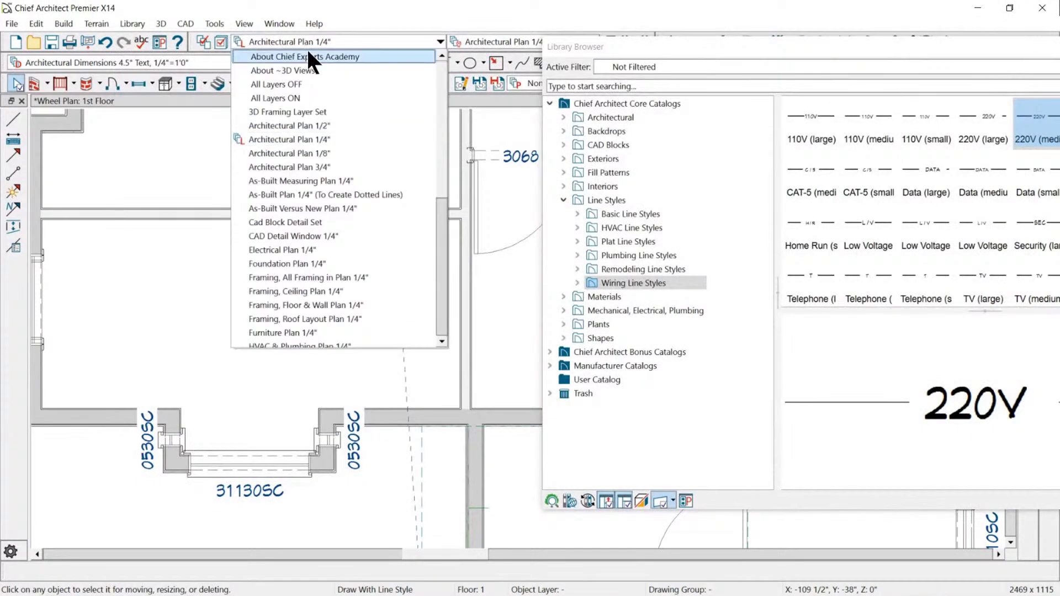
{"action": "left_click", "coordinate": [293, 98]}
{"action": "left_click", "coordinate": [283, 307]}
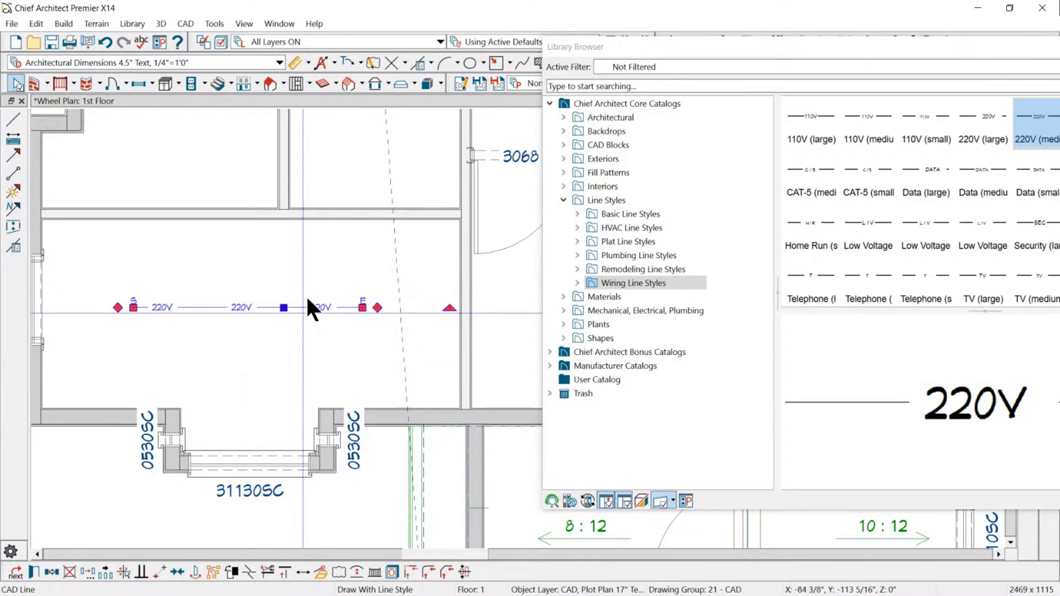
{"action": "scroll", "coordinate": [312, 231], "scroll_direction": "down", "scroll_amount": 2}
{"action": "scroll", "coordinate": [263, 279], "scroll_direction": "up", "scroll_amount": 3}
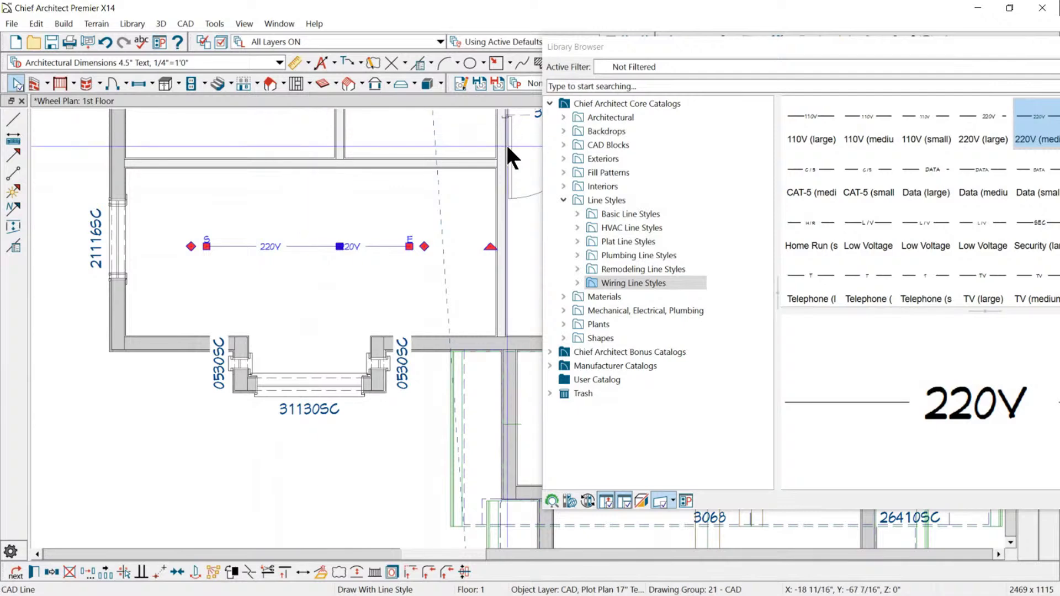
- Close the Library Browser and open the Line Style Management dialog
{"action": "left_click_drag", "start_coordinate": [630, 36], "coordinate": [402, 33]}
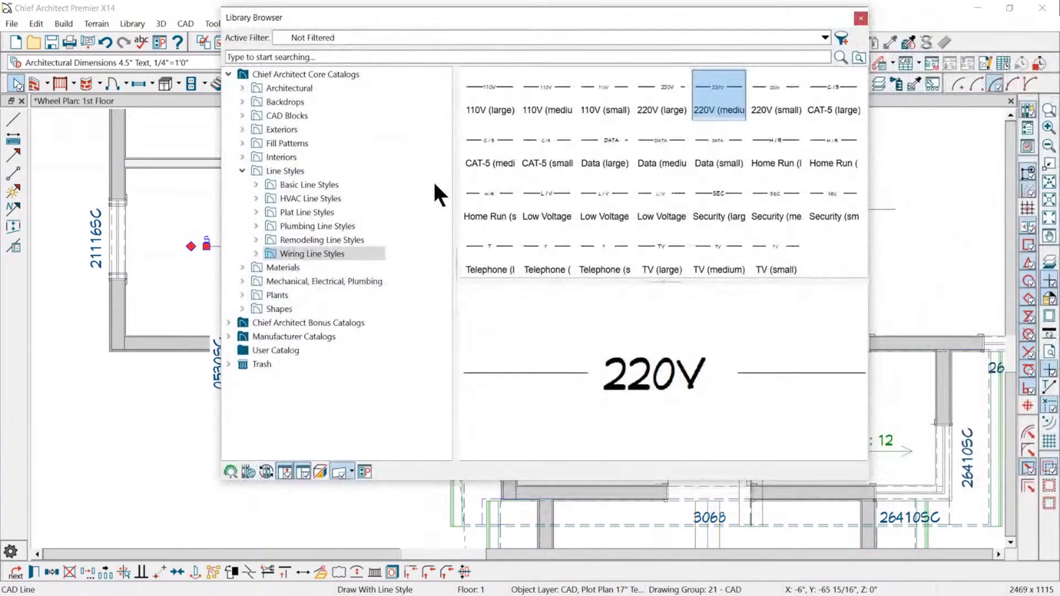
{"action": "left_click", "coordinate": [860, 18]}
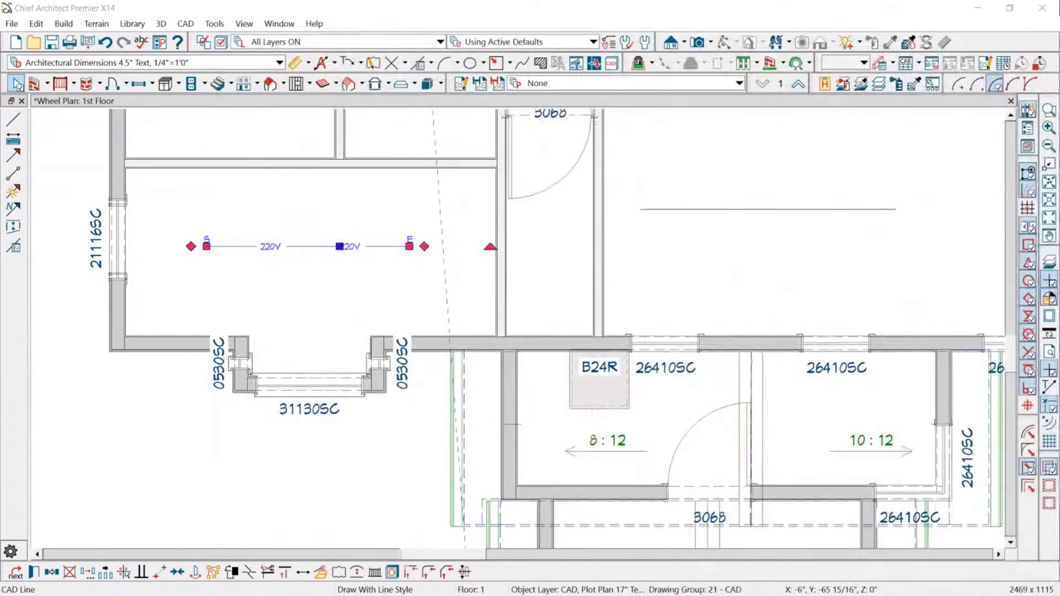
{"action": "left_click", "coordinate": [215, 23]}
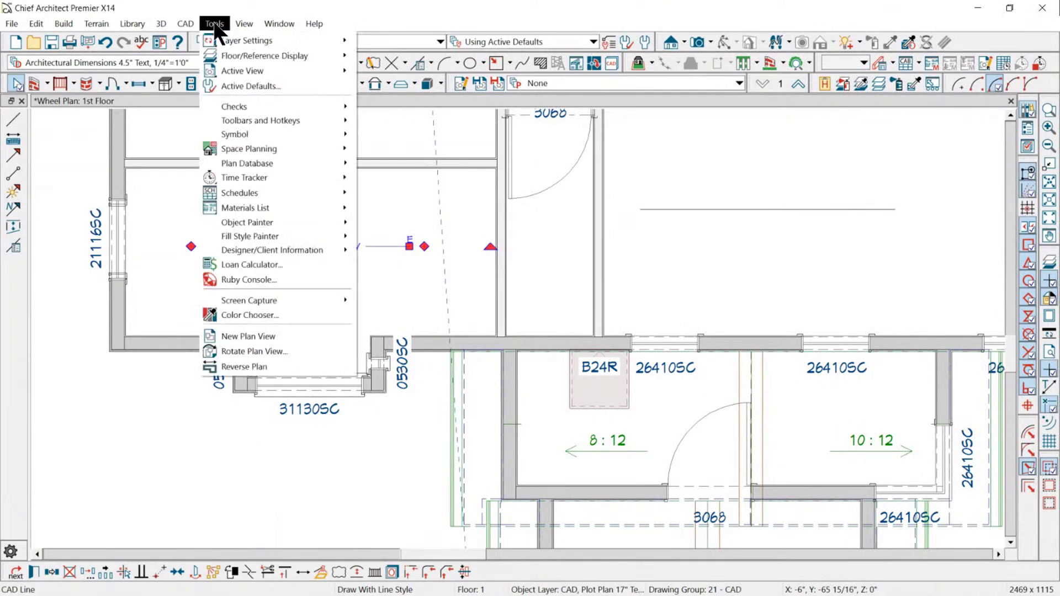
{"action": "mouse_move", "coordinate": [185, 24]}
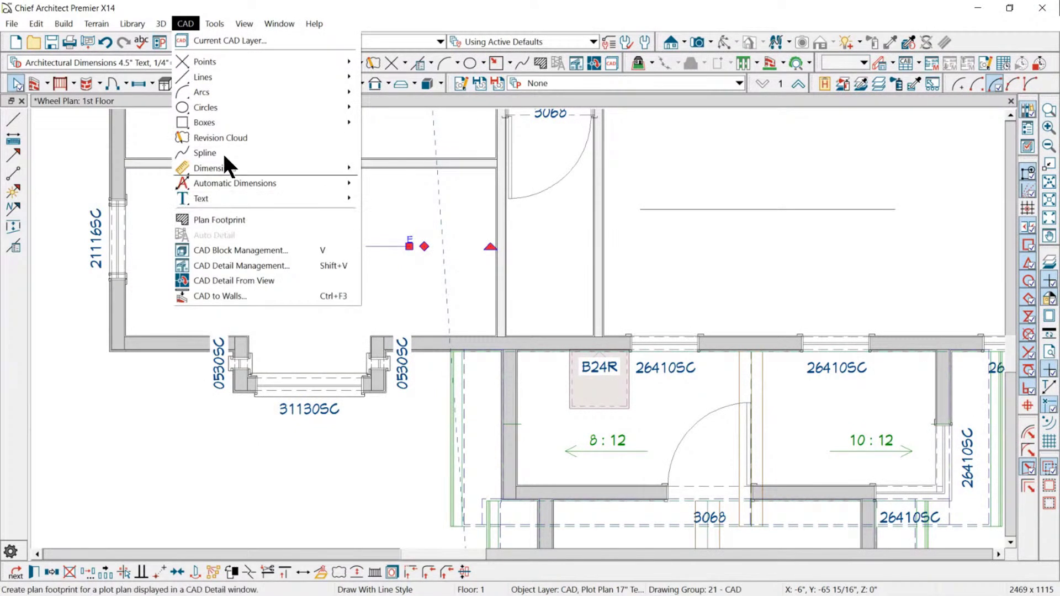
{"action": "mouse_move", "coordinate": [324, 79]}
{"action": "left_click", "coordinate": [414, 190]}
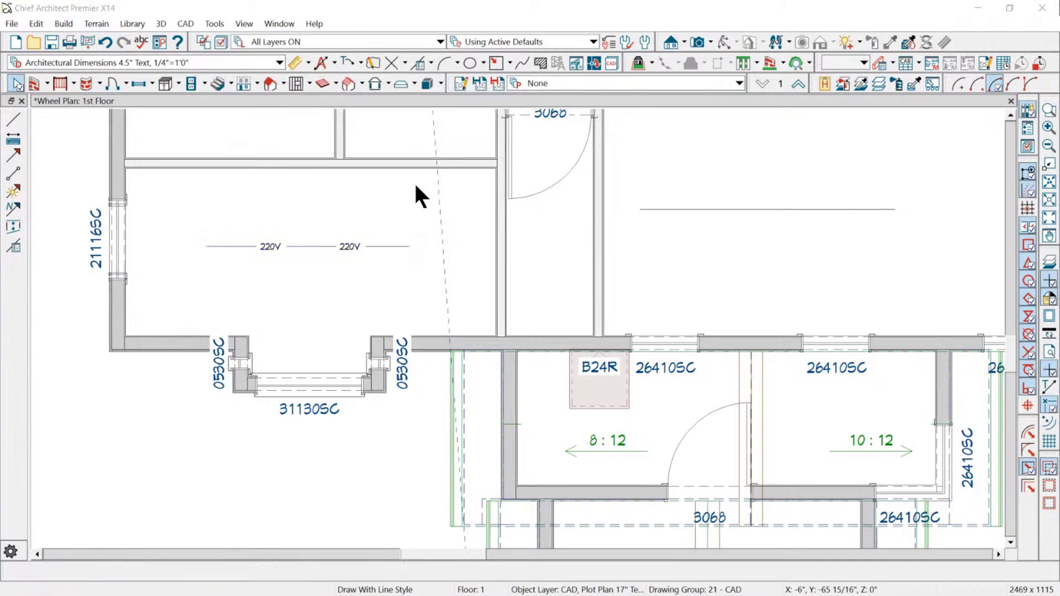
- Edit the large HEAT/AC_DUCT line style and insert a new Text segment after its first dash
{"action": "left_click", "coordinate": [338, 250]}
{"action": "left_click", "coordinate": [324, 275]}
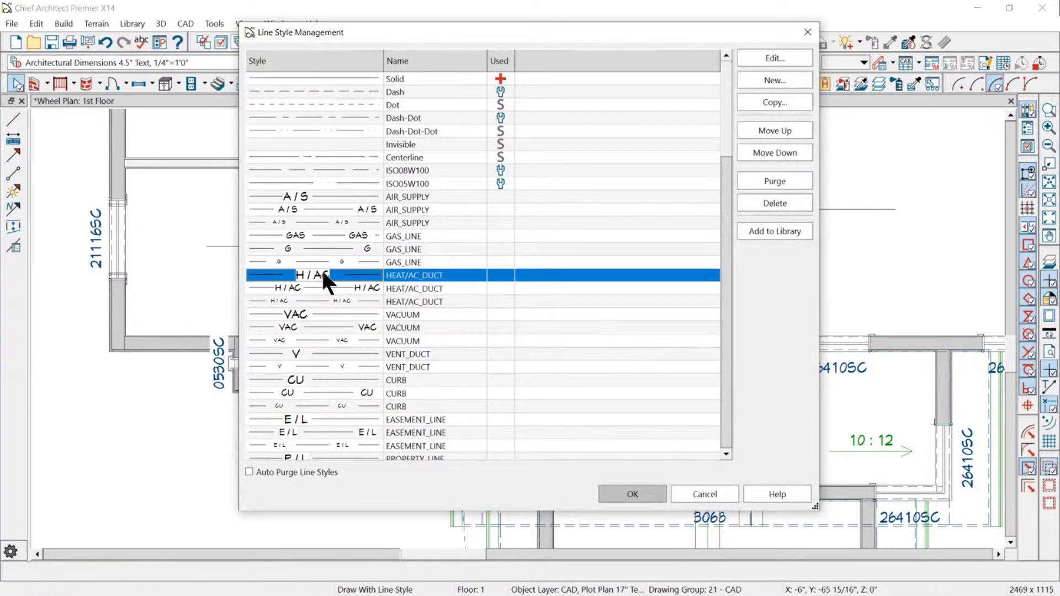
{"action": "left_click", "coordinate": [775, 60]}
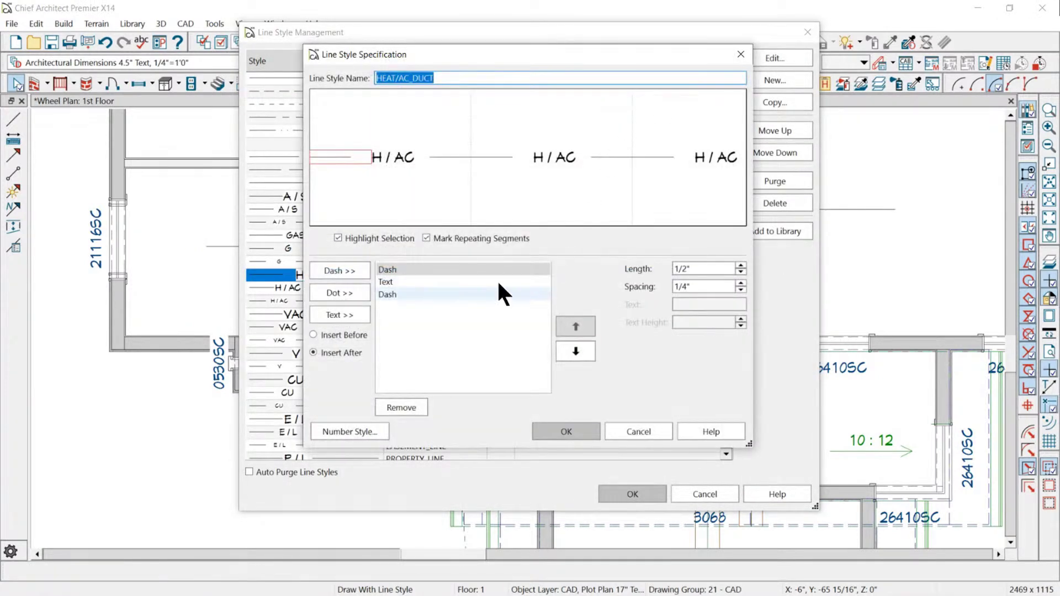
{"action": "left_click", "coordinate": [472, 313]}
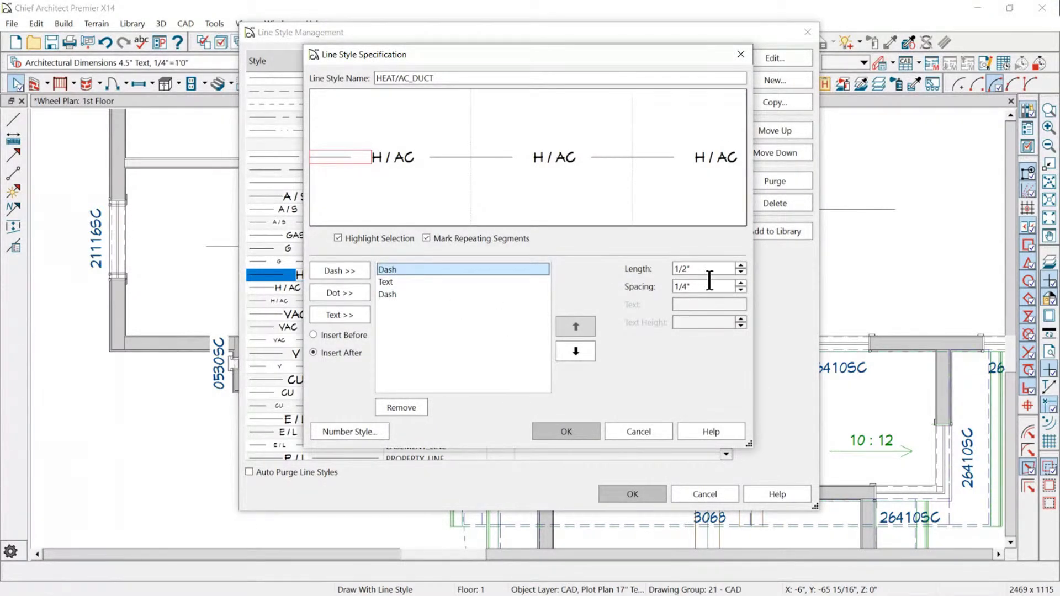
{"action": "left_click", "coordinate": [324, 310]}
{"action": "left_click", "coordinate": [388, 282]}
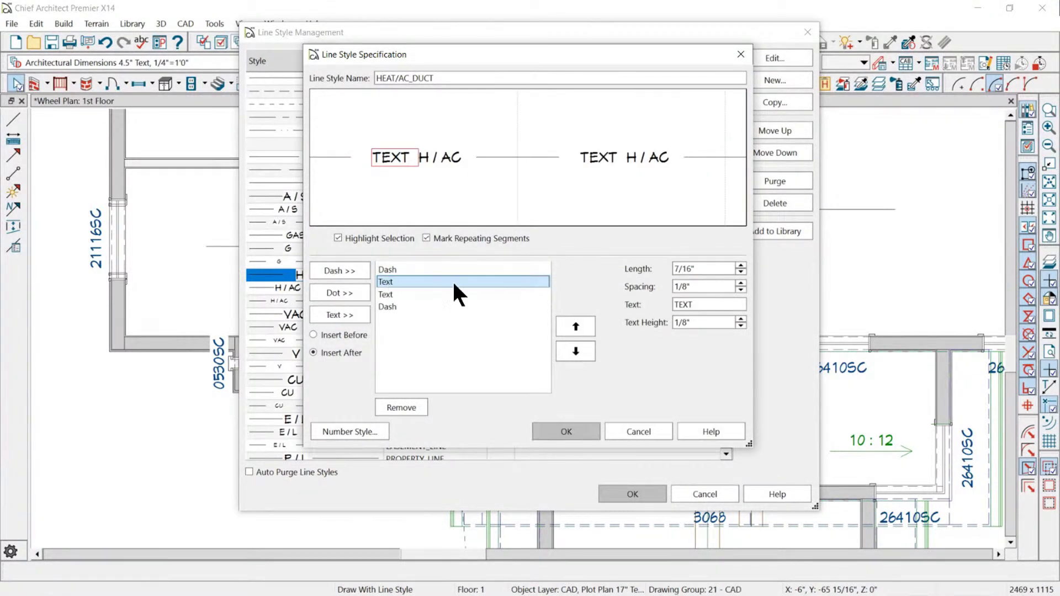
- Review the length, spacing and text height fields of the new text segment in the HEAT/AC_DUCT line style
{"action": "left_click_drag", "start_coordinate": [723, 269], "coordinate": [580, 265]}
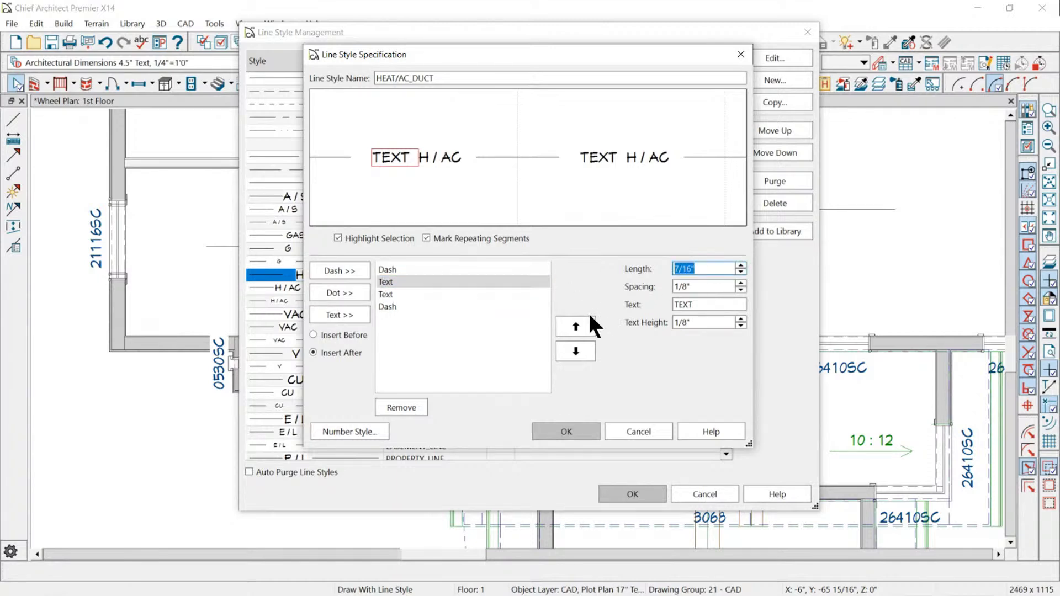
{"action": "left_click_drag", "start_coordinate": [707, 286], "coordinate": [591, 275]}
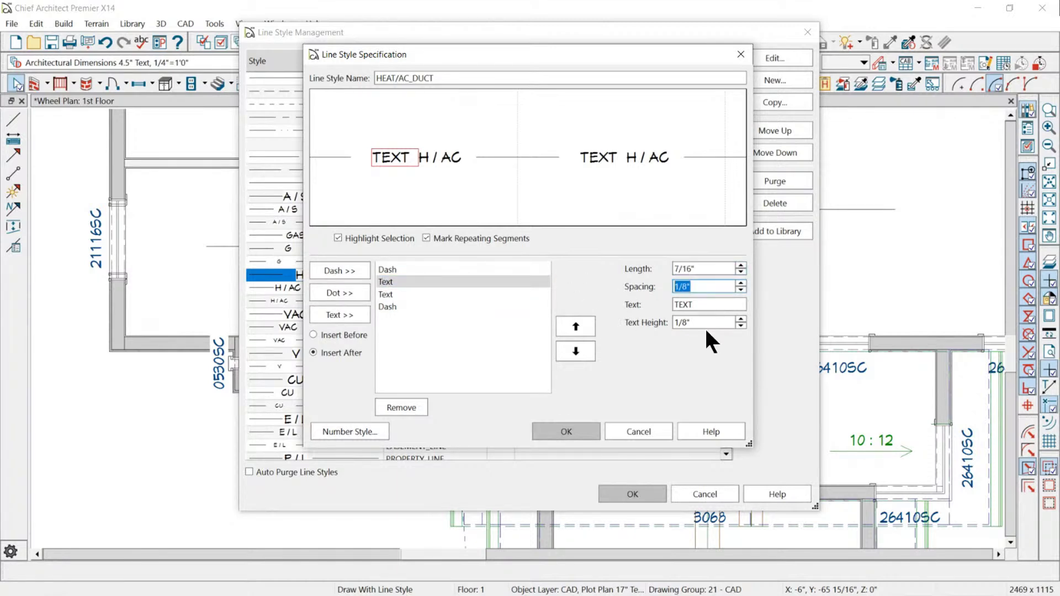
{"action": "left_click_drag", "start_coordinate": [712, 323], "coordinate": [635, 325]}
{"action": "left_click_drag", "start_coordinate": [505, 51], "coordinate": [657, 74]}
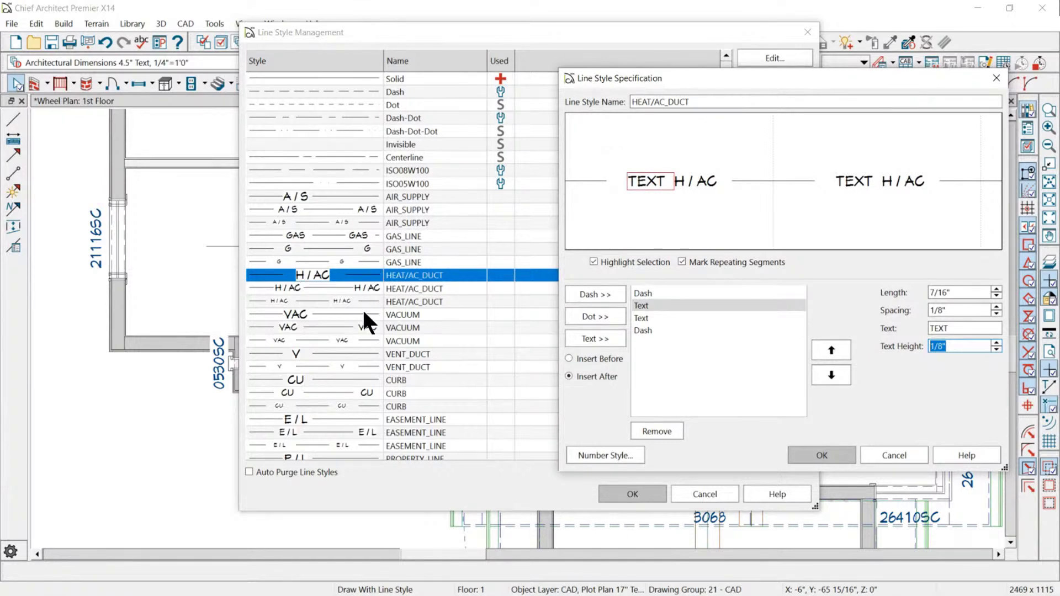
{"action": "left_click_drag", "start_coordinate": [721, 75], "coordinate": [406, 13]}
- Set the new text segment's height to 1", then confirm the line style and accept the Line Style Management changes
{"action": "left_click", "coordinate": [640, 285]}
{"action": "left_click_drag", "start_coordinate": [640, 285], "coordinate": [578, 280]}
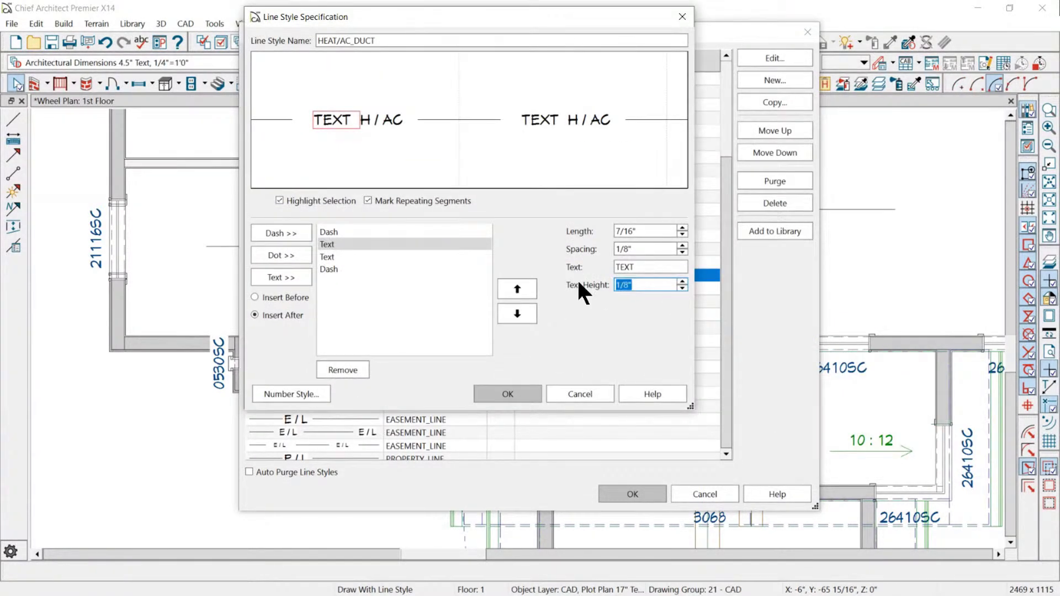
{"action": "type", "text": "1"}
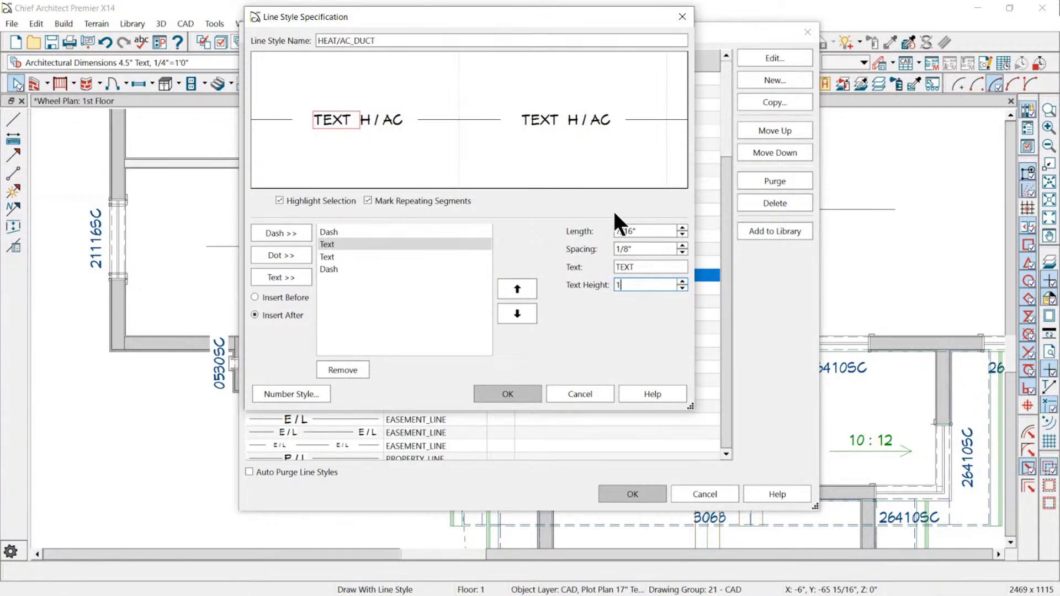
{"action": "left_click", "coordinate": [648, 269]}
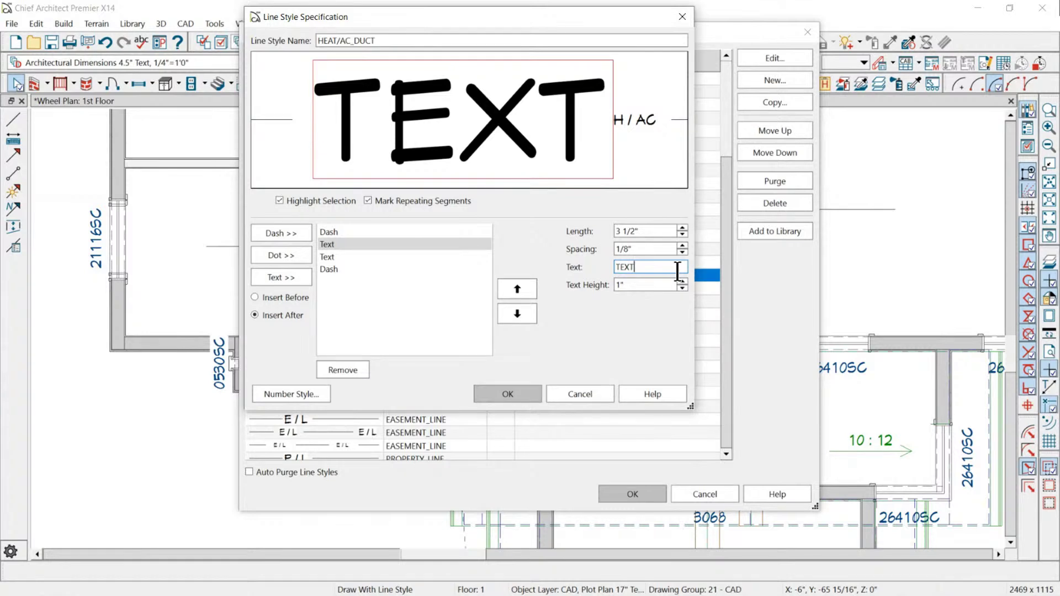
{"action": "left_click", "coordinate": [508, 392]}
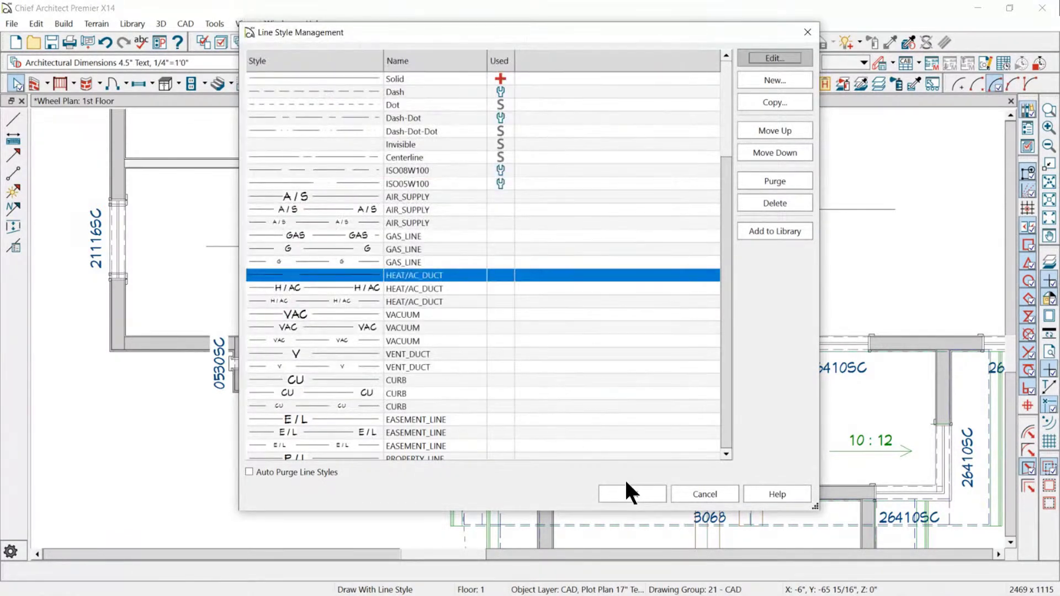
{"action": "left_click", "coordinate": [635, 493]}
{"action": "left_click_drag", "start_coordinate": [100, 430], "coordinate": [282, 430]}
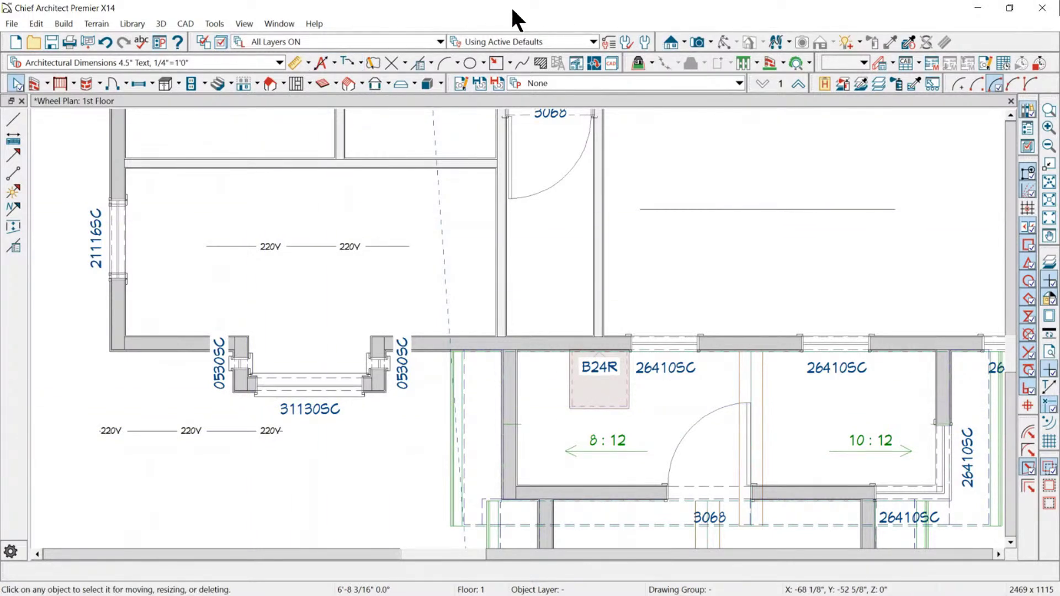
- Open Preferences and view the Architectural and CAD settings
{"action": "left_click", "coordinate": [213, 25]}
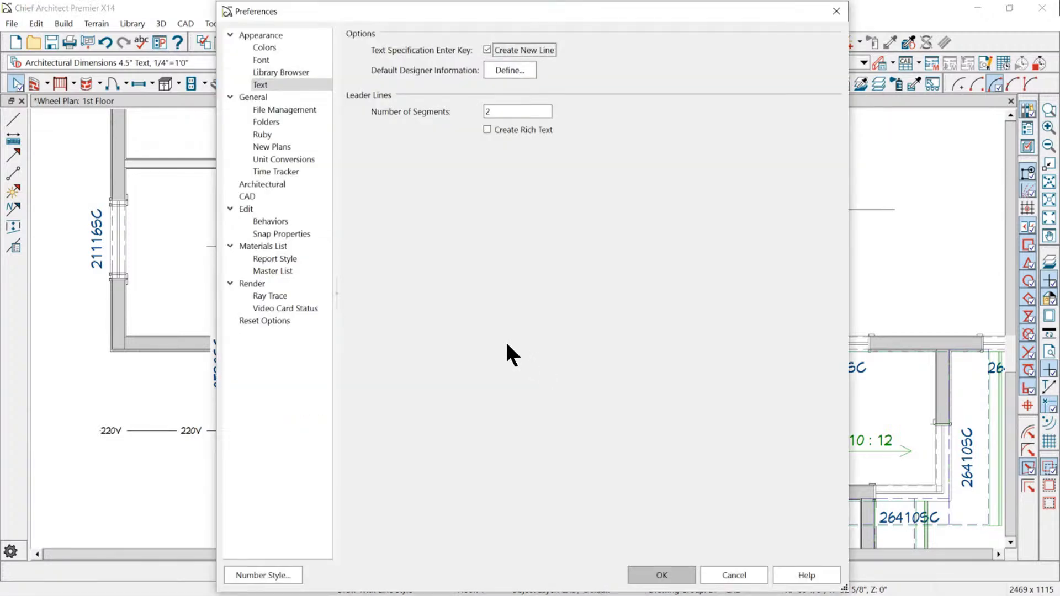
{"action": "left_click", "coordinate": [276, 185]}
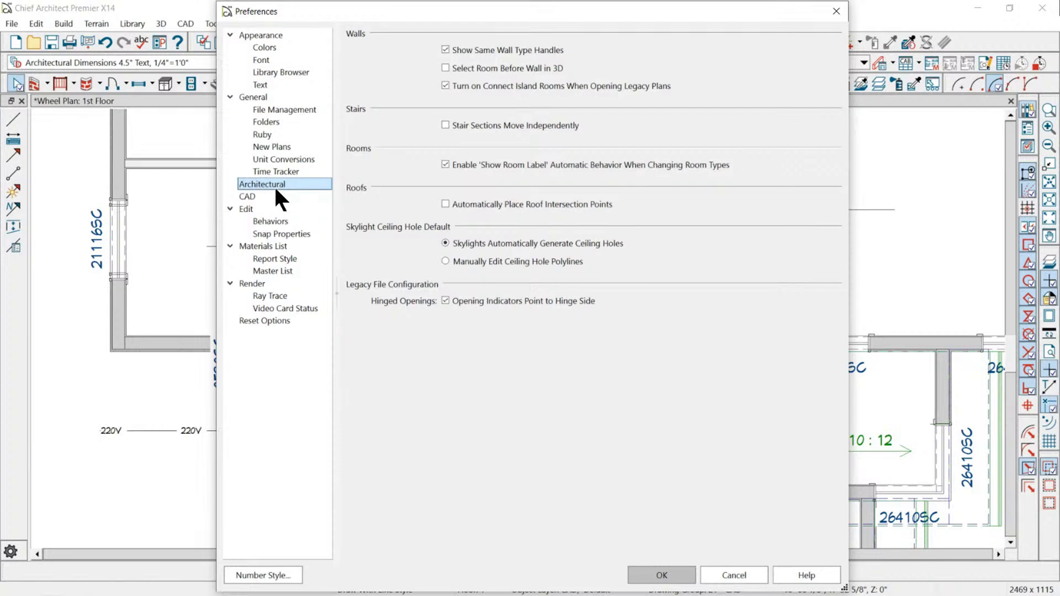
{"action": "left_click", "coordinate": [271, 198]}
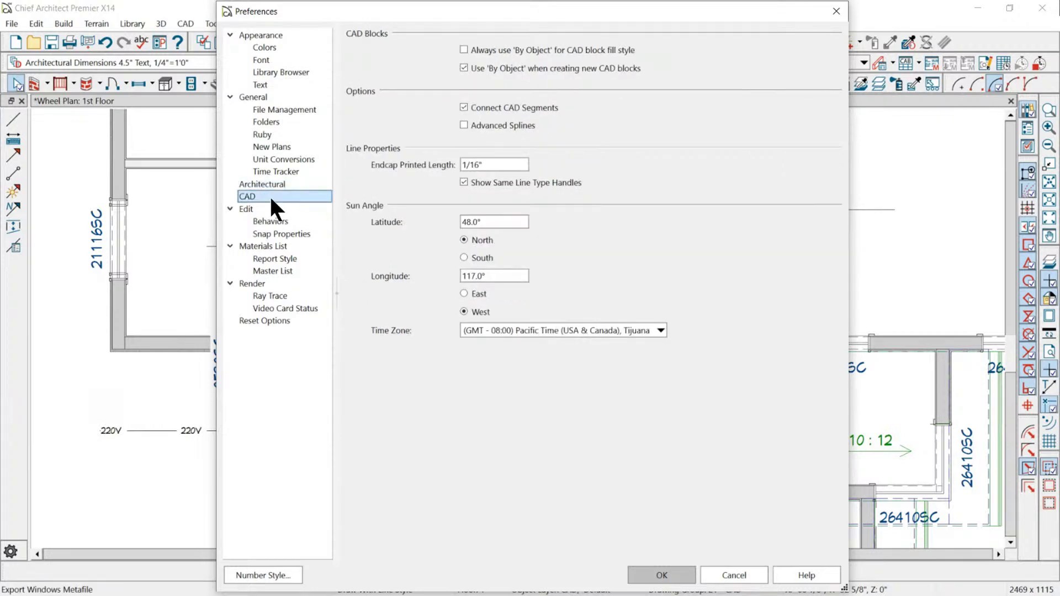
- Preview the Coral and Beach interface color themes in the Colors preferences and return to Classic
{"action": "left_click", "coordinate": [265, 48]}
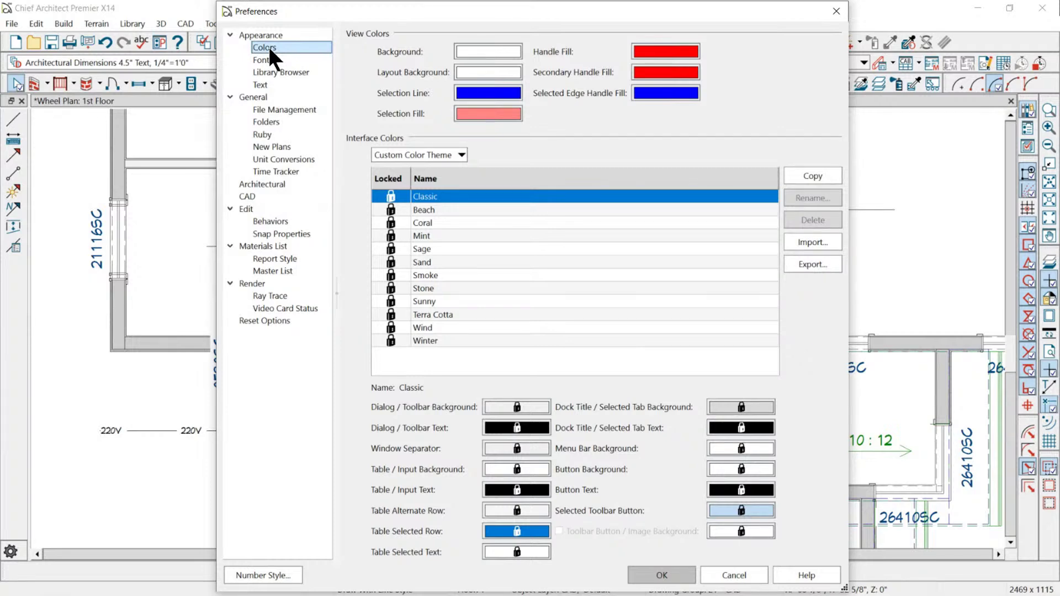
{"action": "left_click", "coordinate": [427, 223]}
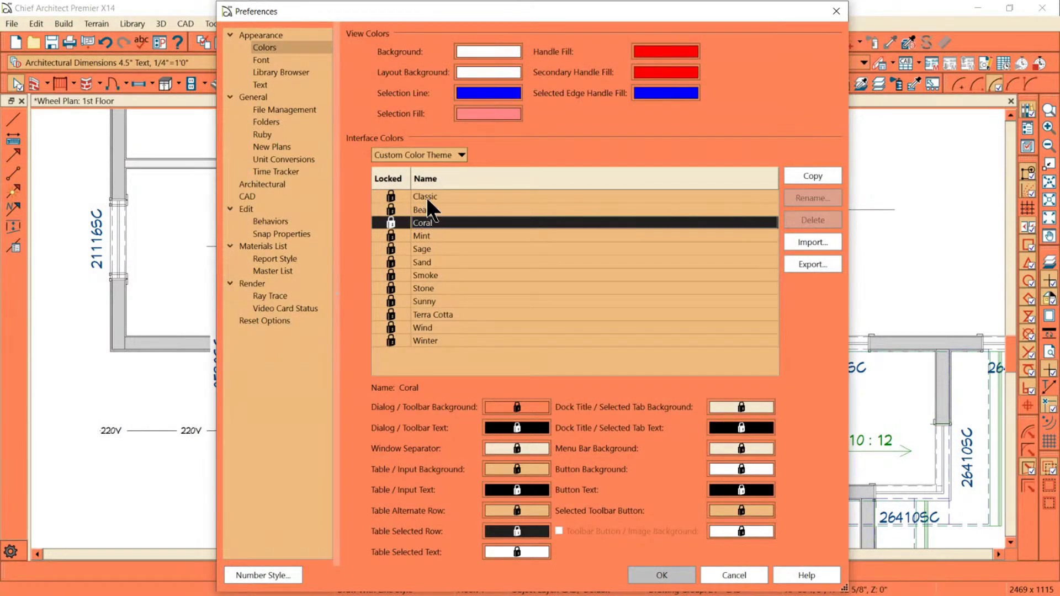
{"action": "left_click", "coordinate": [425, 210]}
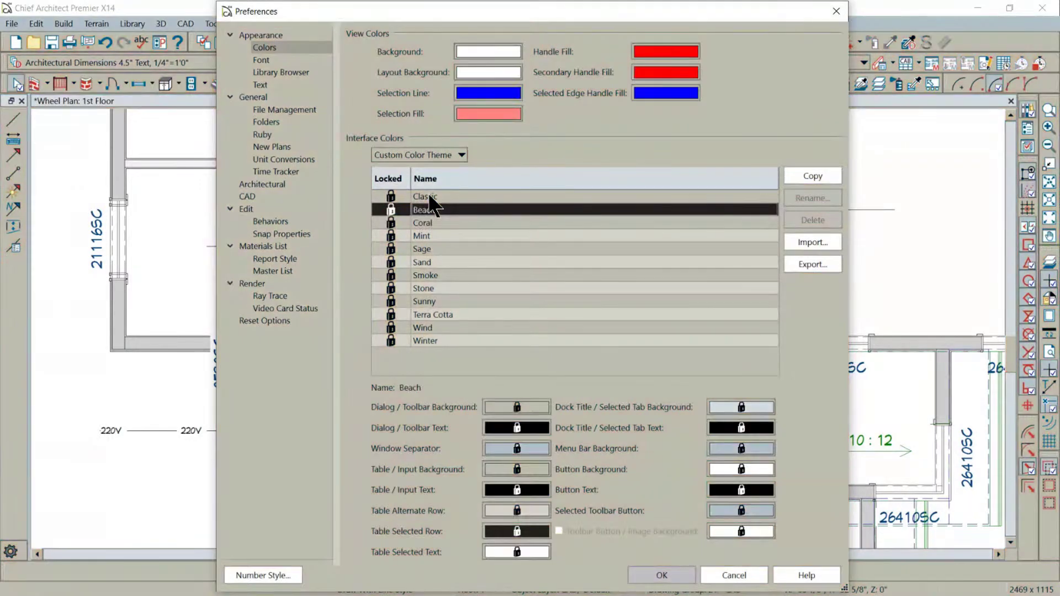
{"action": "left_click", "coordinate": [390, 195]}
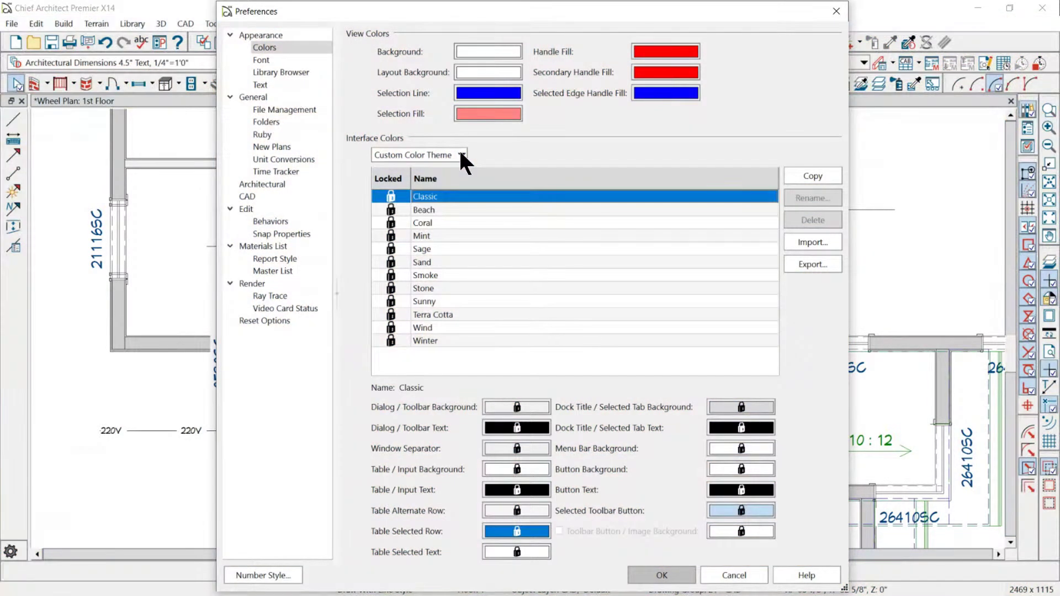
- Set the interface colors to System and confirm the preferences
{"action": "left_click", "coordinate": [462, 156]}
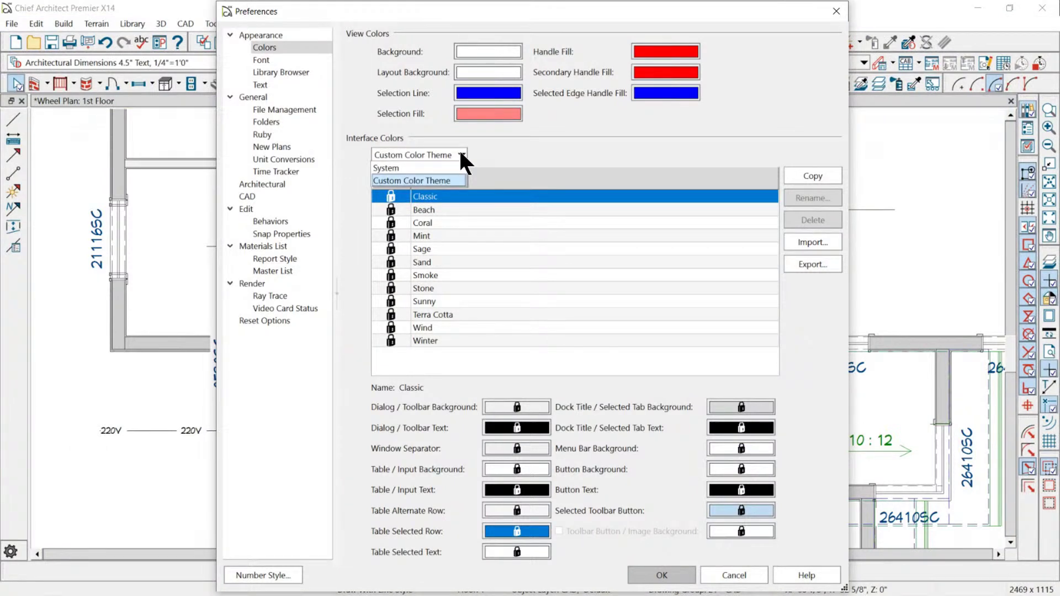
{"action": "left_click", "coordinate": [445, 166]}
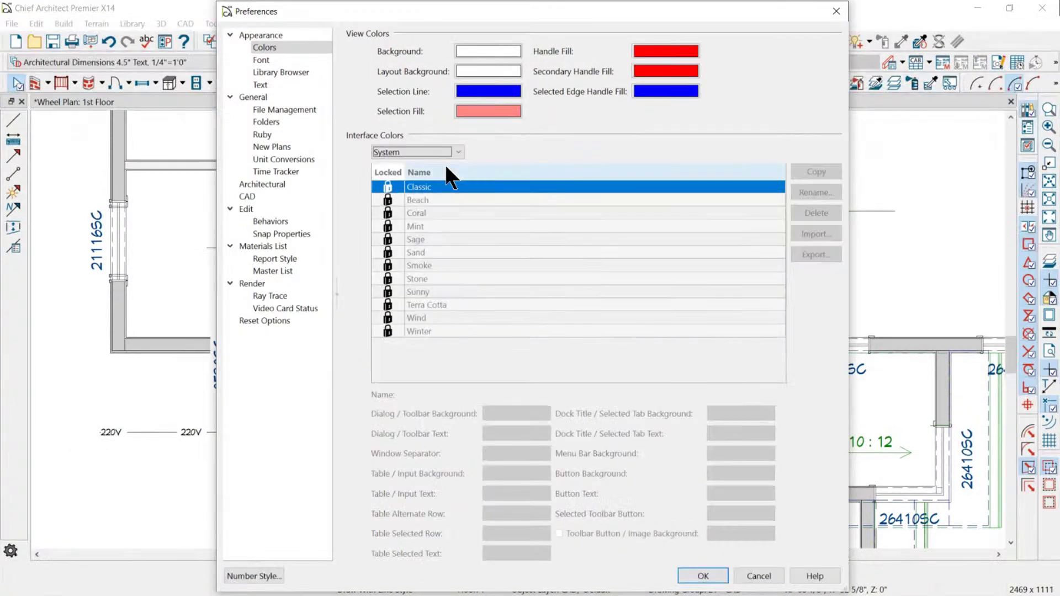
{"action": "left_click", "coordinate": [705, 576]}
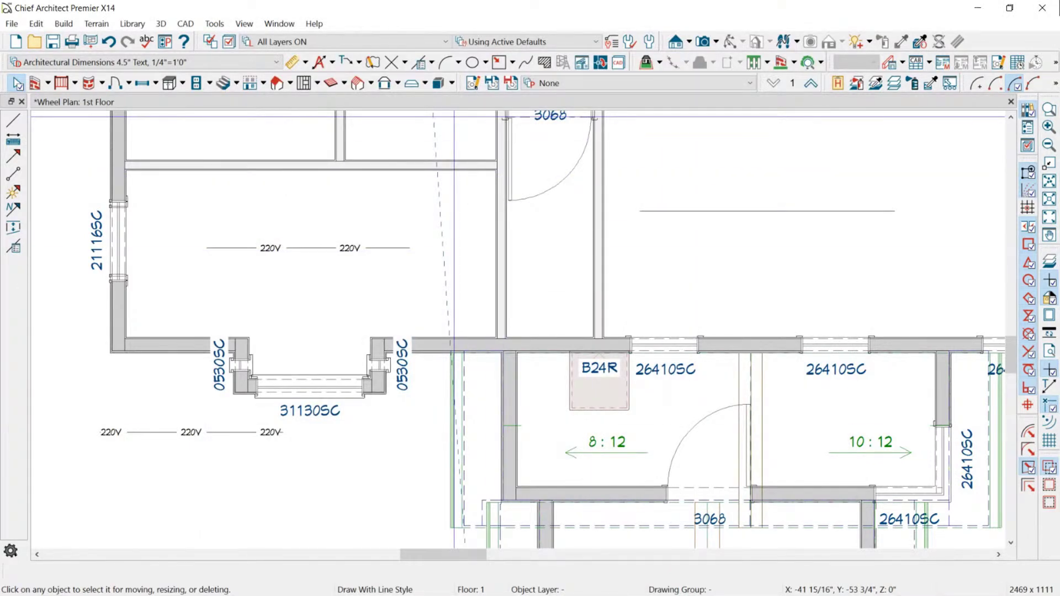
- Browse the All Layers ON and Architectural Plan 1/4" layer sets in Layer Display Options and close without changes
{"action": "scroll", "coordinate": [440, 287], "scroll_direction": "down", "scroll_amount": 3}
{"action": "scroll", "coordinate": [432, 151], "scroll_direction": "up", "scroll_amount": 2}
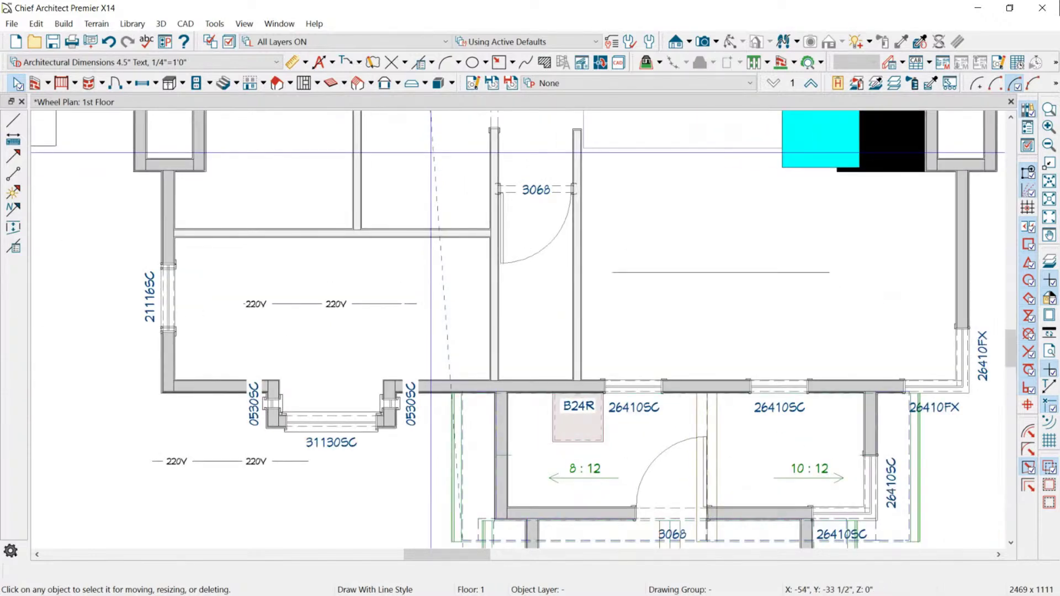
{"action": "left_click", "coordinate": [220, 39]}
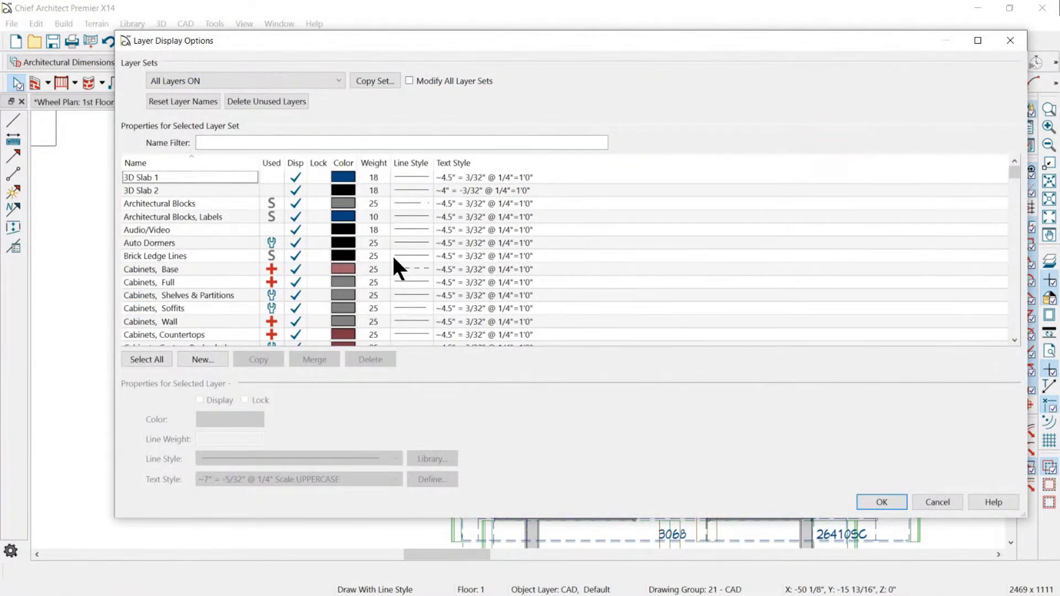
{"action": "scroll", "coordinate": [395, 257], "scroll_direction": "down", "scroll_amount": 15}
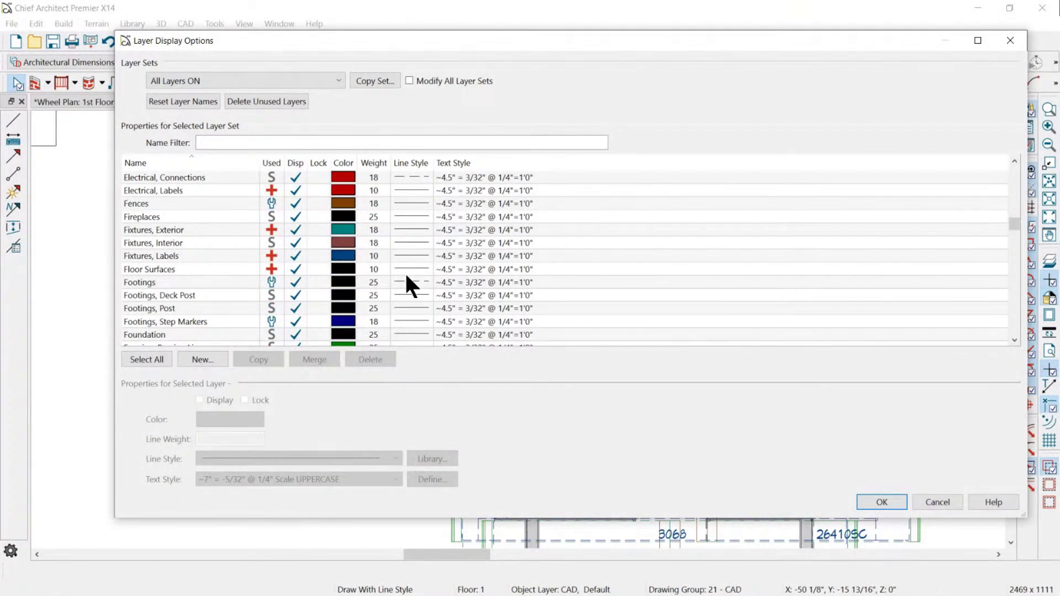
{"action": "scroll", "coordinate": [405, 272], "scroll_direction": "up", "scroll_amount": 5}
{"action": "left_click", "coordinate": [325, 81]}
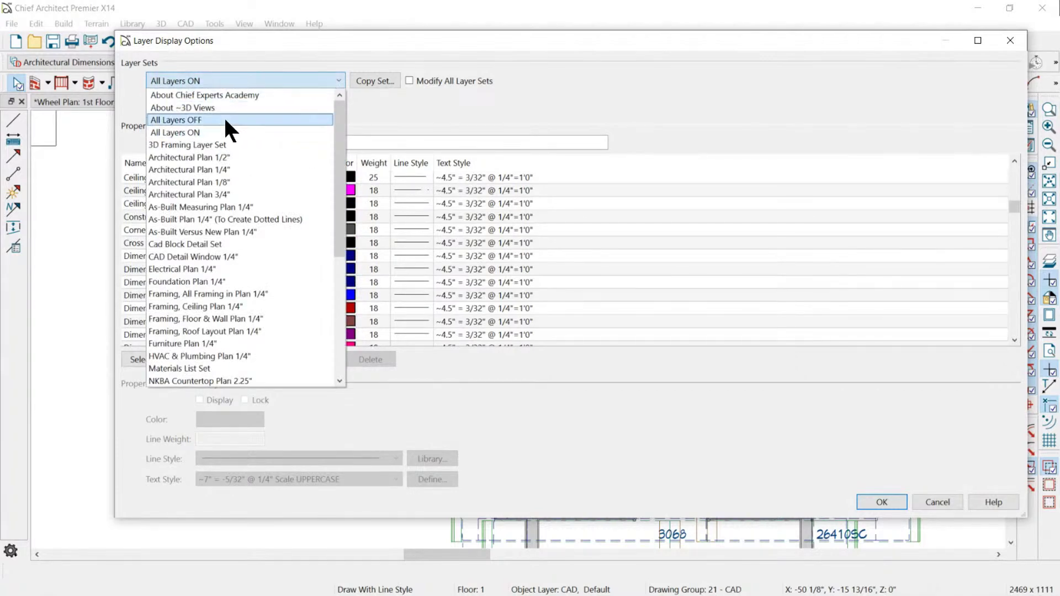
{"action": "left_click", "coordinate": [215, 169]}
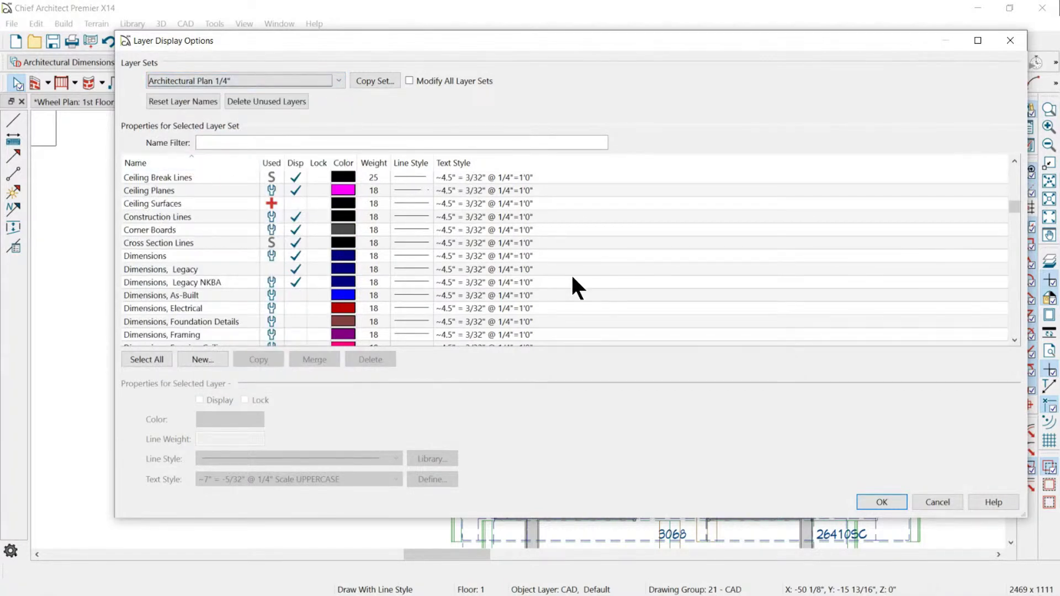
{"action": "scroll", "coordinate": [573, 279], "scroll_direction": "down", "scroll_amount": 6}
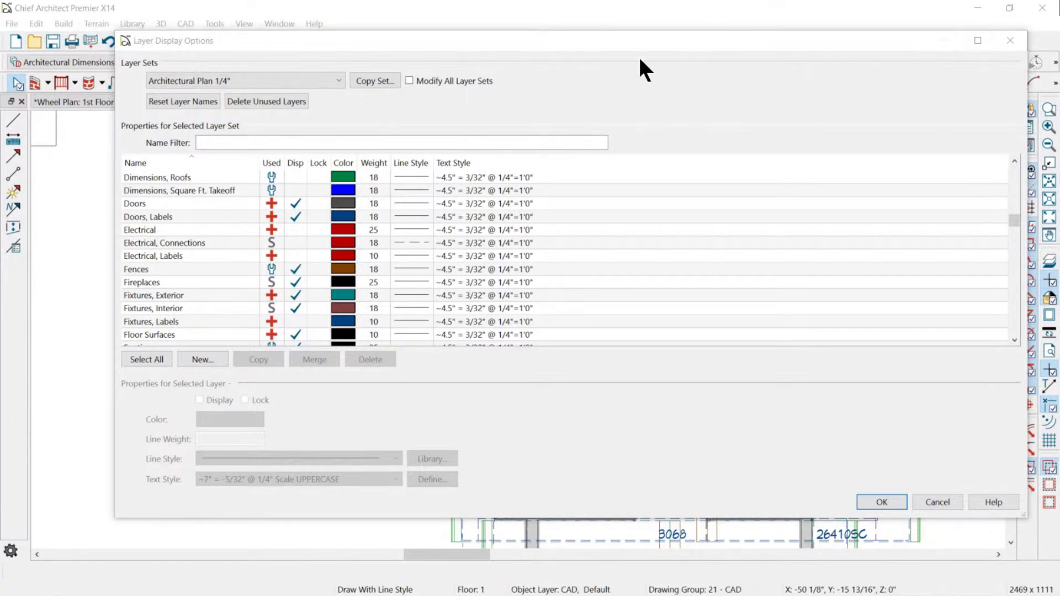
{"action": "left_click", "coordinate": [1010, 40]}
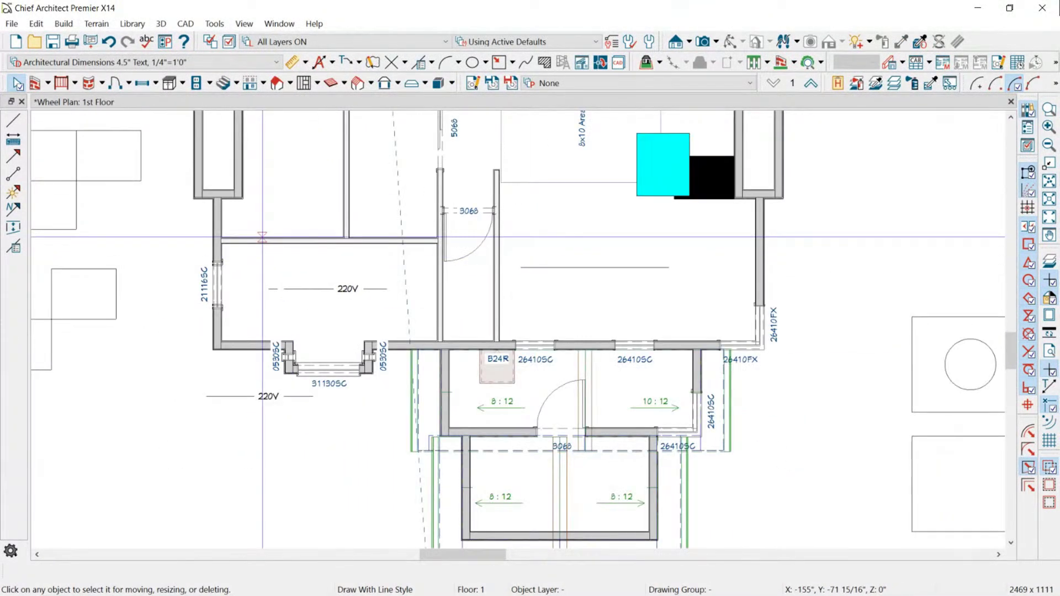
- Switch to the saved plan view Architectural Plan 1/4"
{"action": "scroll", "coordinate": [293, 244], "scroll_direction": "down", "scroll_amount": 1}
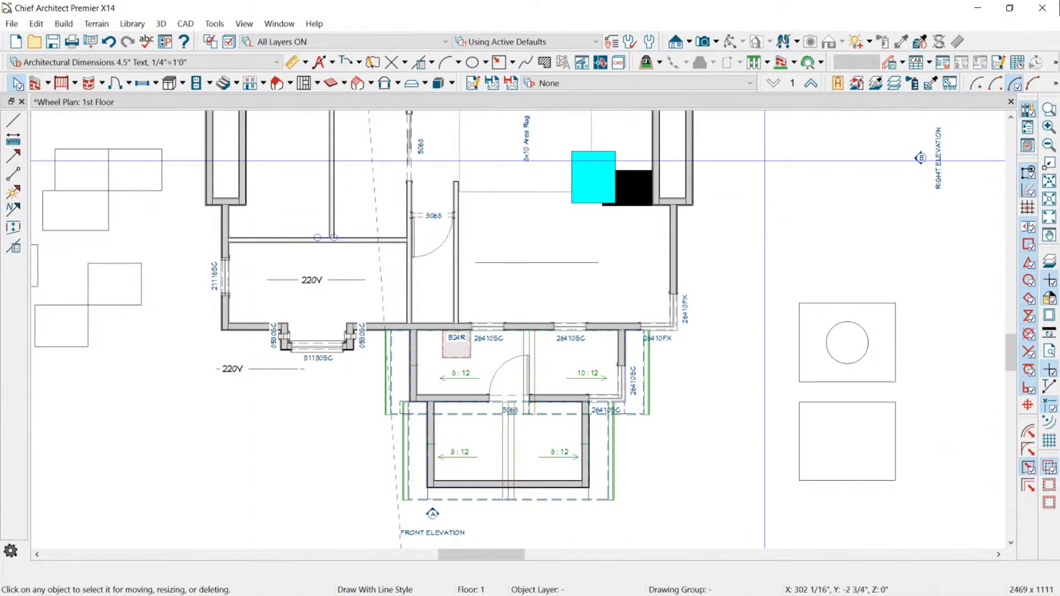
{"action": "left_click", "coordinate": [644, 84]}
{"action": "left_click", "coordinate": [592, 138]}
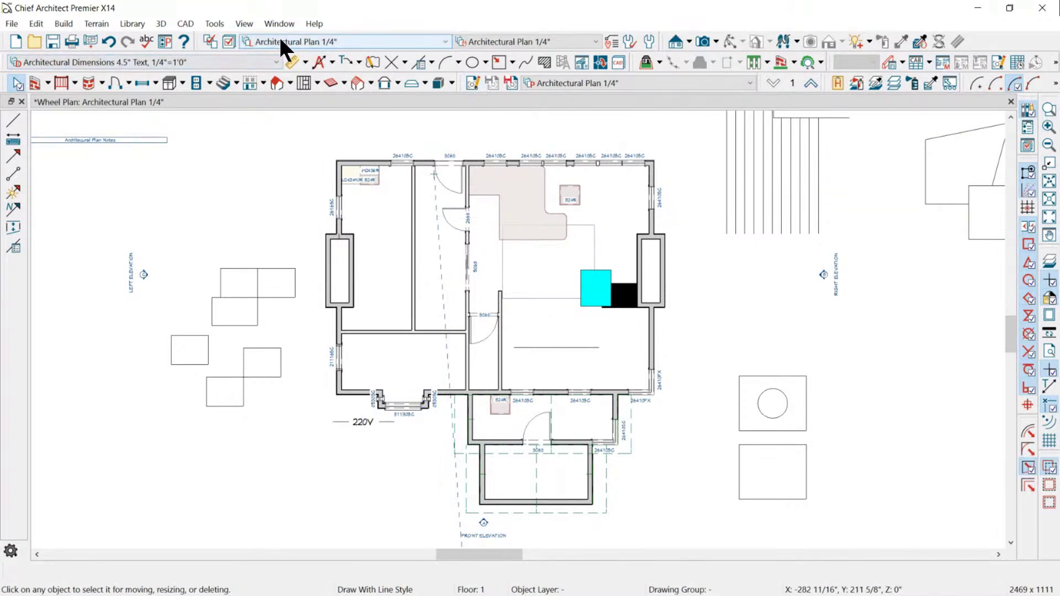
- Set the interface colors in Preferences to Custom Color Theme, preview the Winter theme and return to Classic
{"action": "left_click", "coordinate": [165, 41]}
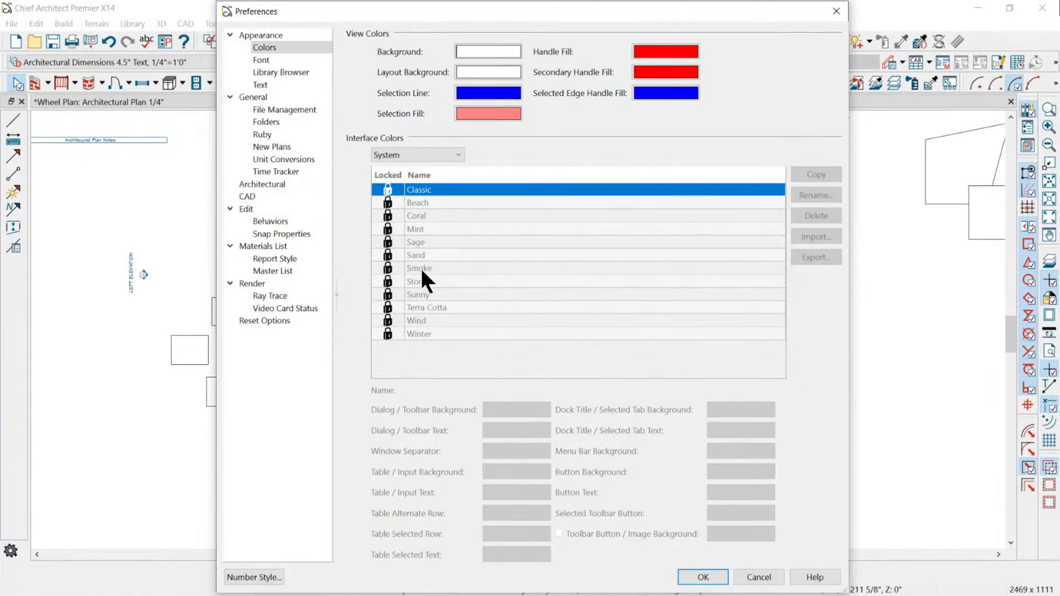
{"action": "left_click", "coordinate": [393, 149]}
{"action": "left_click", "coordinate": [395, 166]}
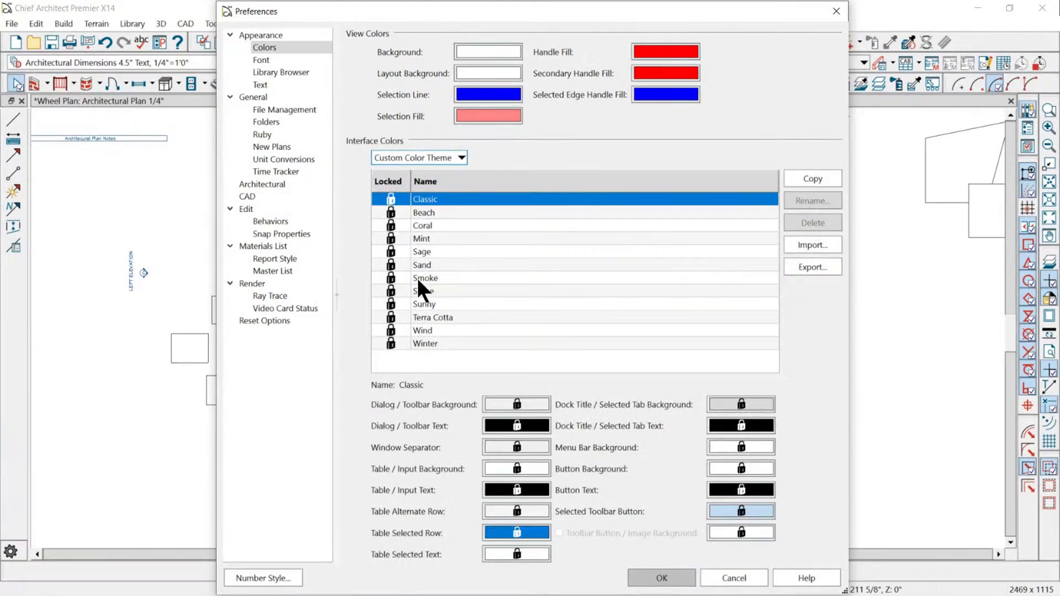
{"action": "left_click", "coordinate": [423, 343]}
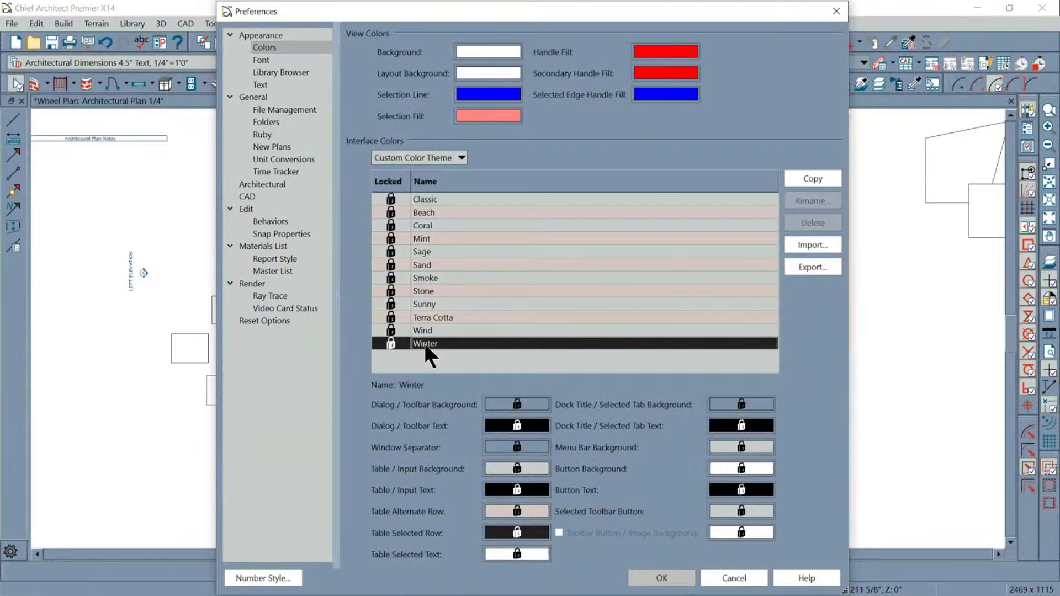
{"action": "left_click", "coordinate": [429, 196]}
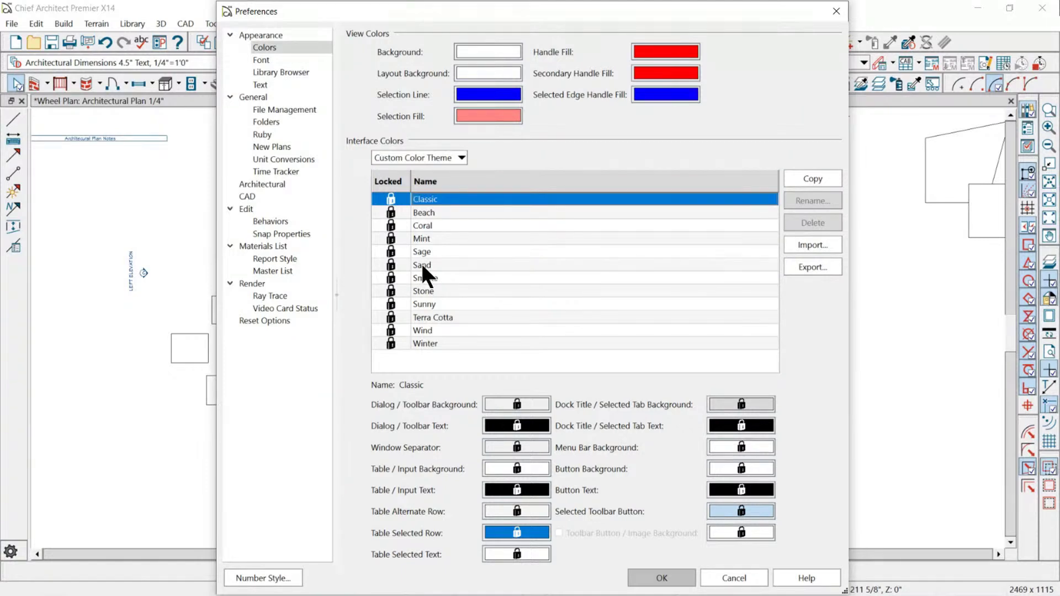
- Preview the Sage theme, choose the Smoke interface color theme and confirm the preferences
{"action": "key", "text": "s"}
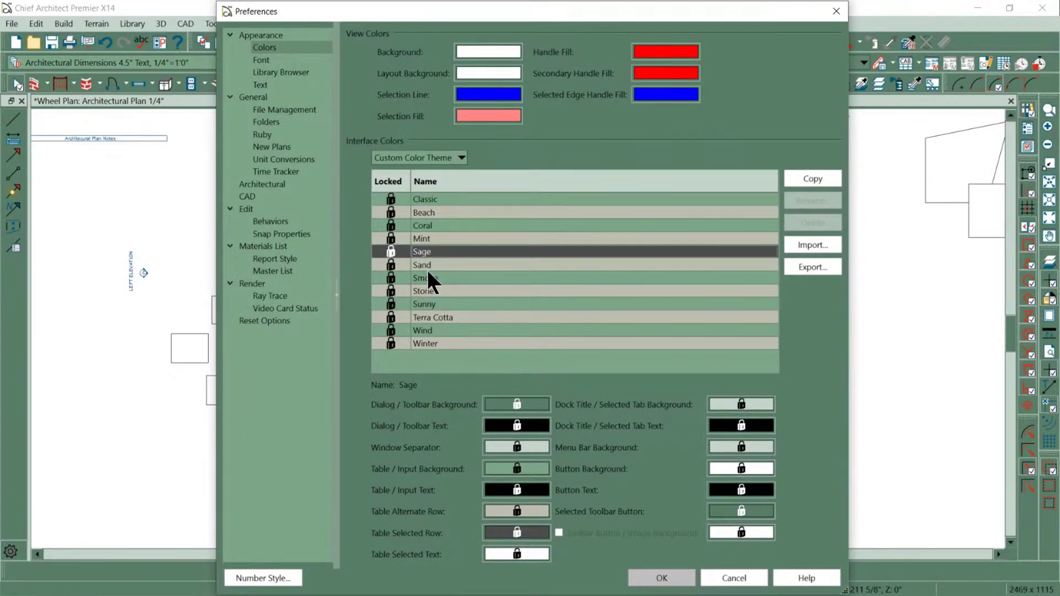
{"action": "left_click", "coordinate": [428, 276]}
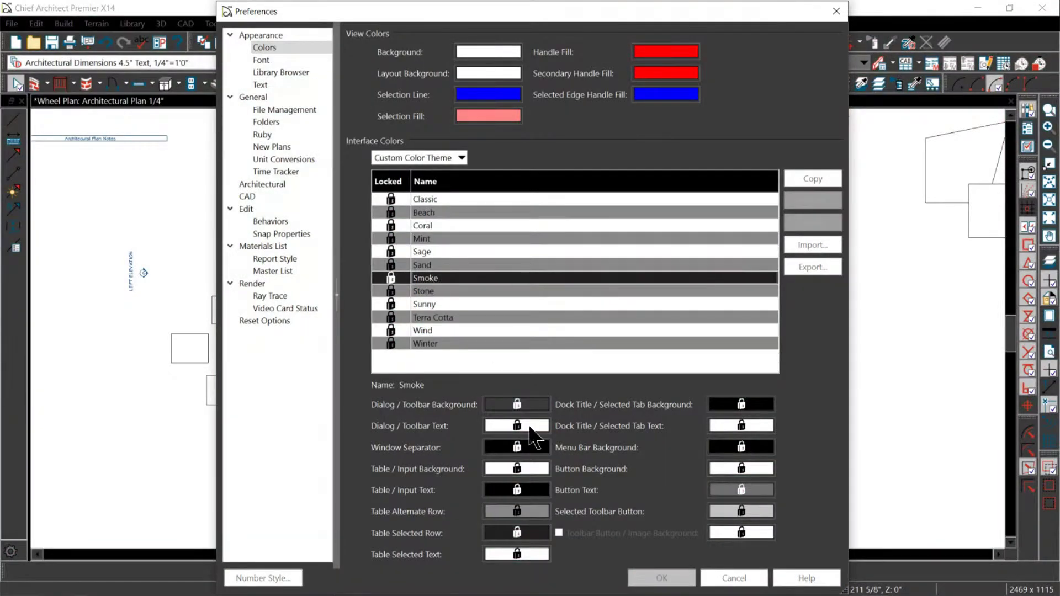
{"action": "left_click", "coordinate": [663, 578]}
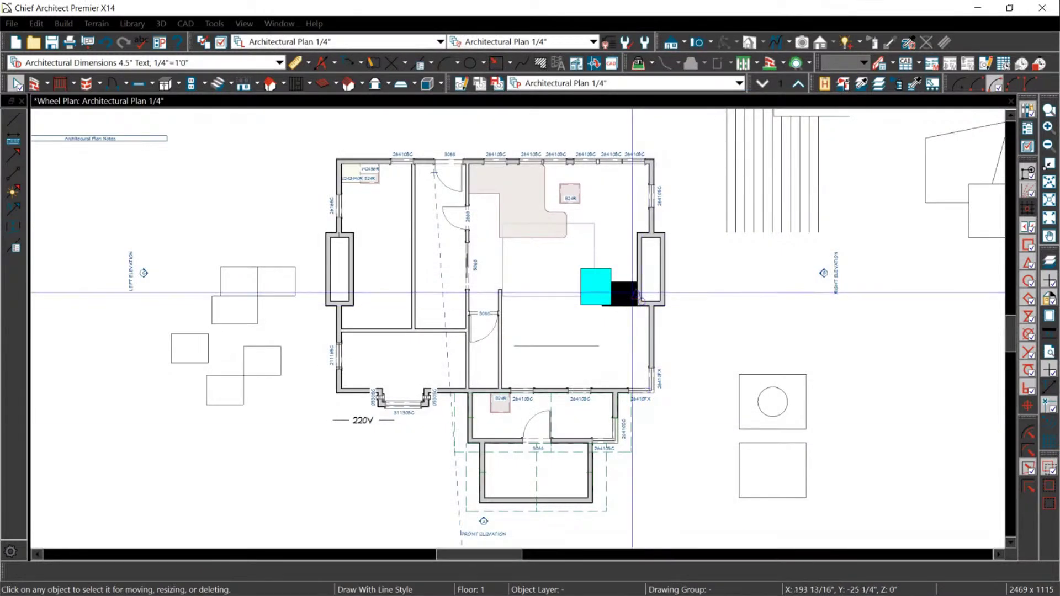
{"action": "scroll", "coordinate": [616, 196], "scroll_direction": "down", "scroll_amount": 2}
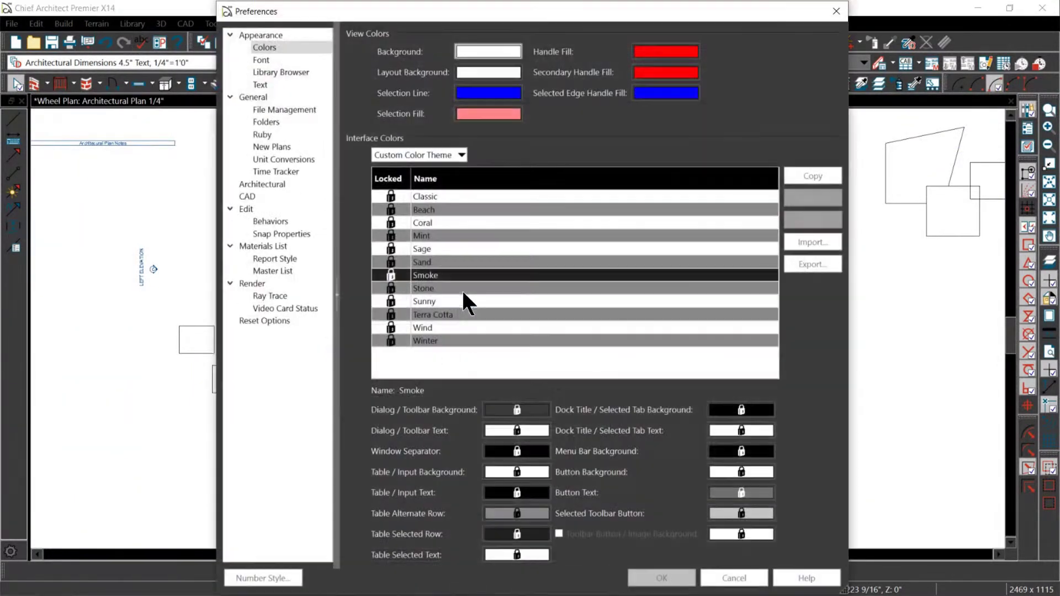
- Set the view background color to black and confirm the preferences
{"action": "left_click", "coordinate": [493, 50]}
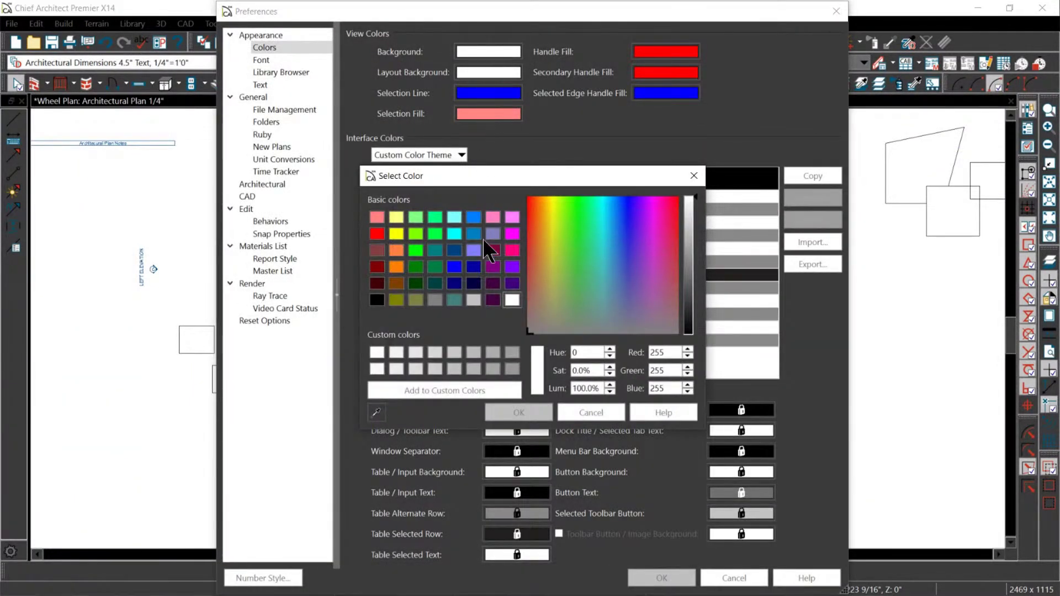
{"action": "left_click", "coordinate": [377, 300]}
{"action": "left_click", "coordinate": [519, 412]}
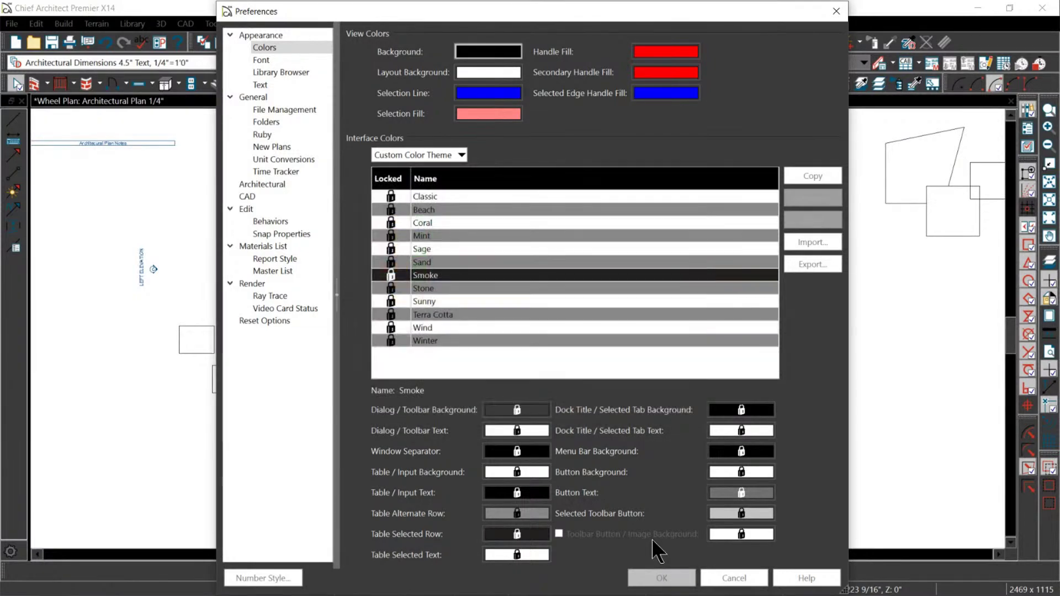
{"action": "left_click", "coordinate": [669, 578]}
- Examine how the floor plan's walls, dimensions and cabinet labels read against the black background
{"action": "scroll", "coordinate": [517, 329], "scroll_direction": "down", "scroll_amount": 2}
{"action": "scroll", "coordinate": [517, 328], "scroll_direction": "up", "scroll_amount": 3}
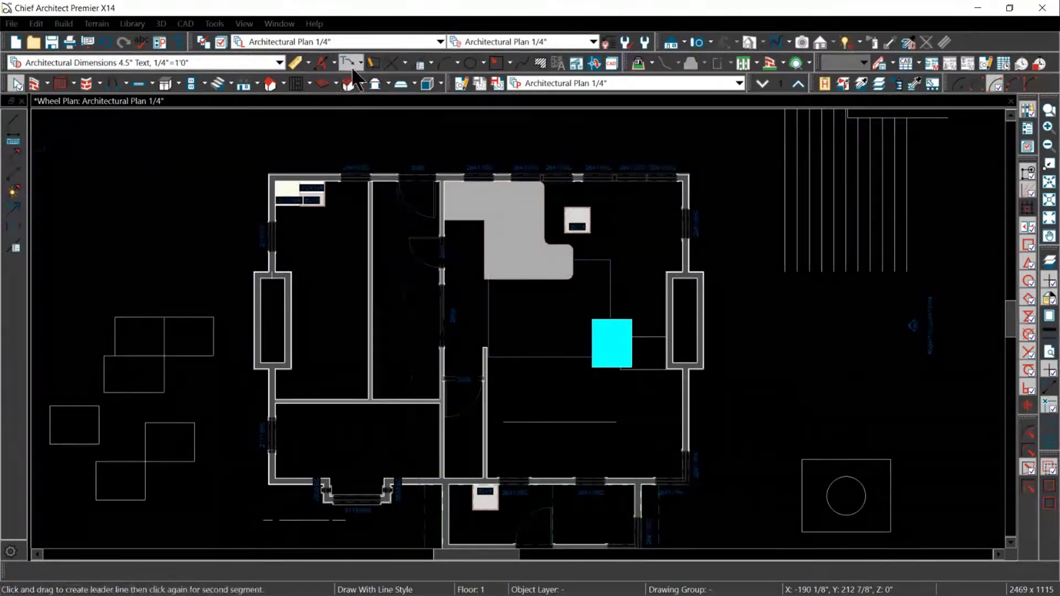
{"action": "left_click", "coordinate": [322, 62]}
{"action": "scroll", "coordinate": [230, 111], "scroll_direction": "up", "scroll_amount": 5}
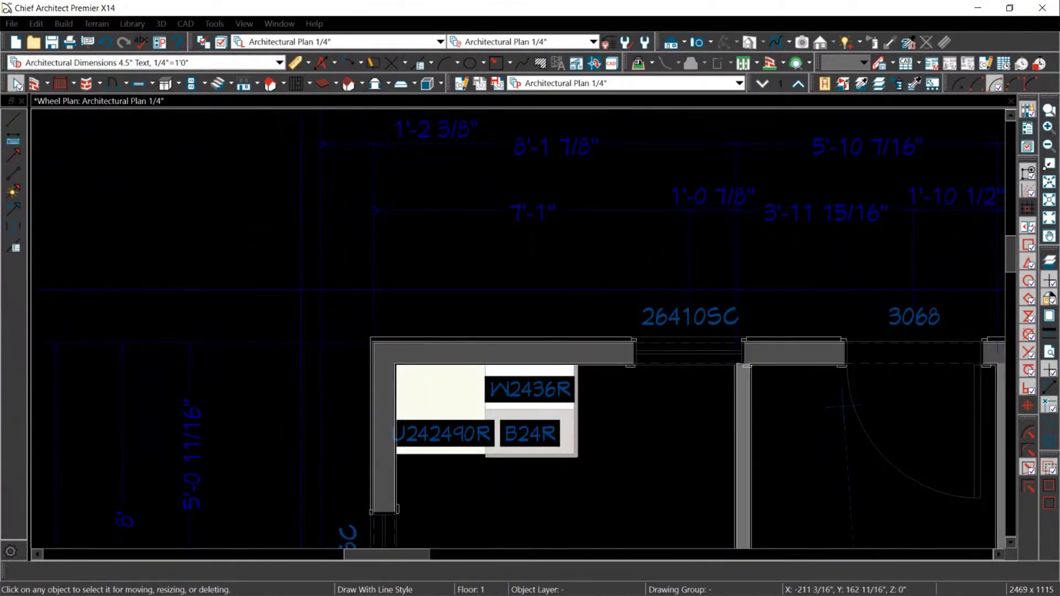
{"action": "scroll", "coordinate": [351, 191], "scroll_direction": "down", "scroll_amount": 2}
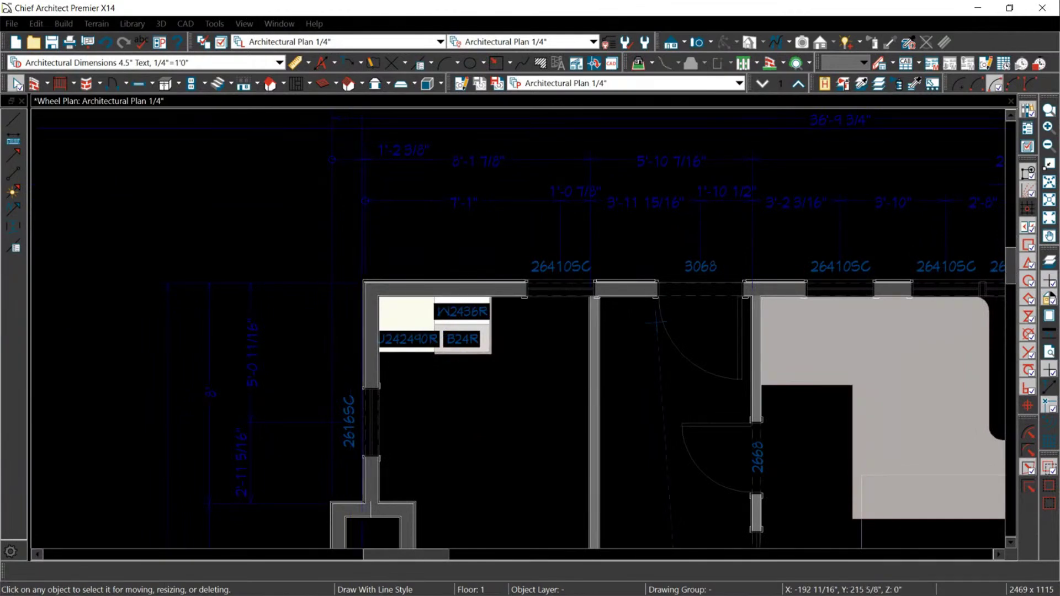
{"action": "scroll", "coordinate": [342, 192], "scroll_direction": "down", "scroll_amount": 3}
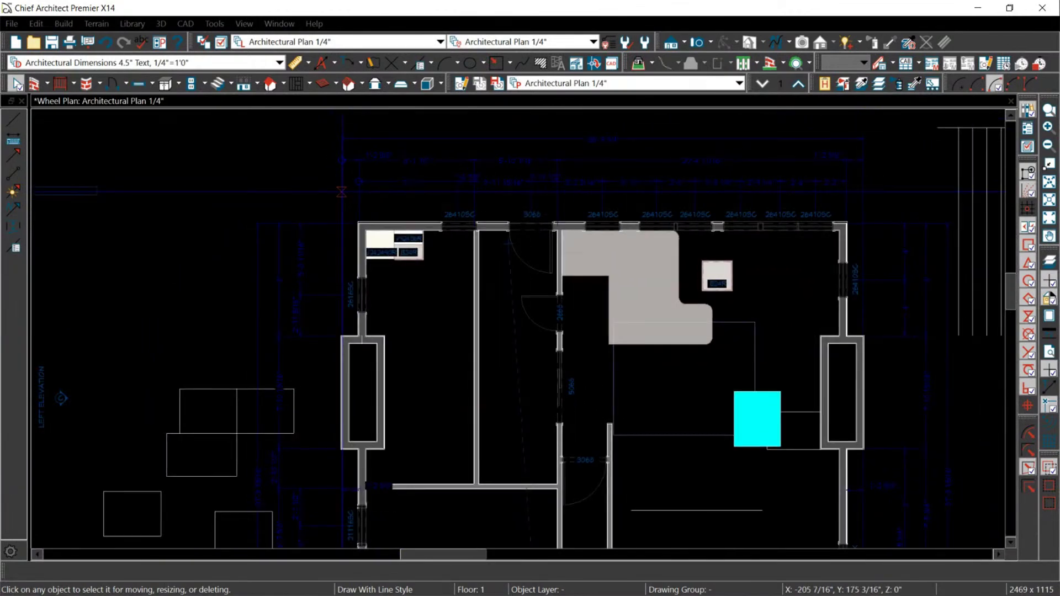
{"action": "scroll", "coordinate": [359, 186], "scroll_direction": "down", "scroll_amount": 2}
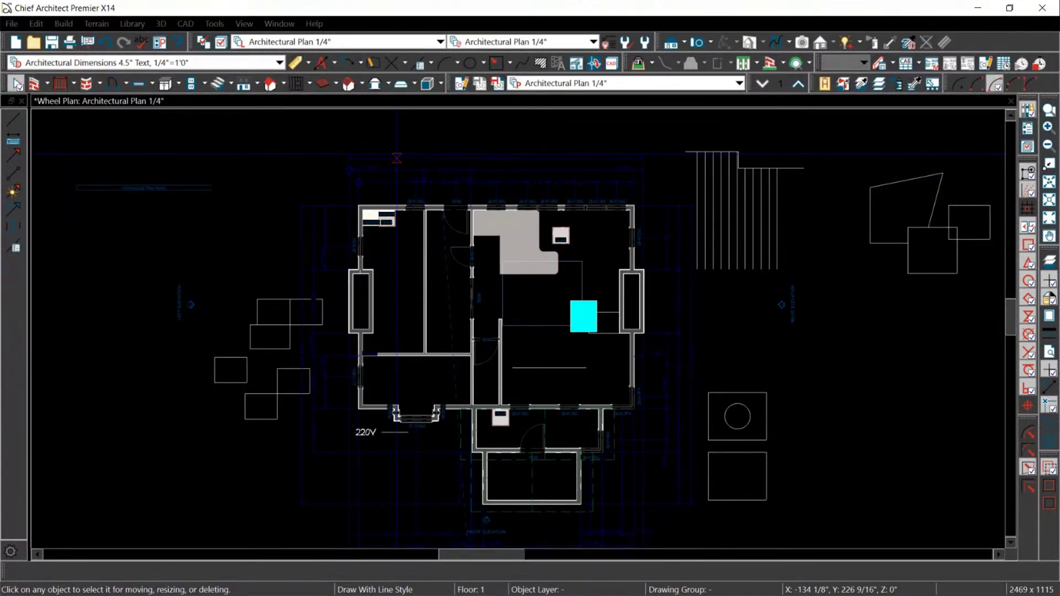
{"action": "scroll", "coordinate": [341, 157], "scroll_direction": "up", "scroll_amount": 3}
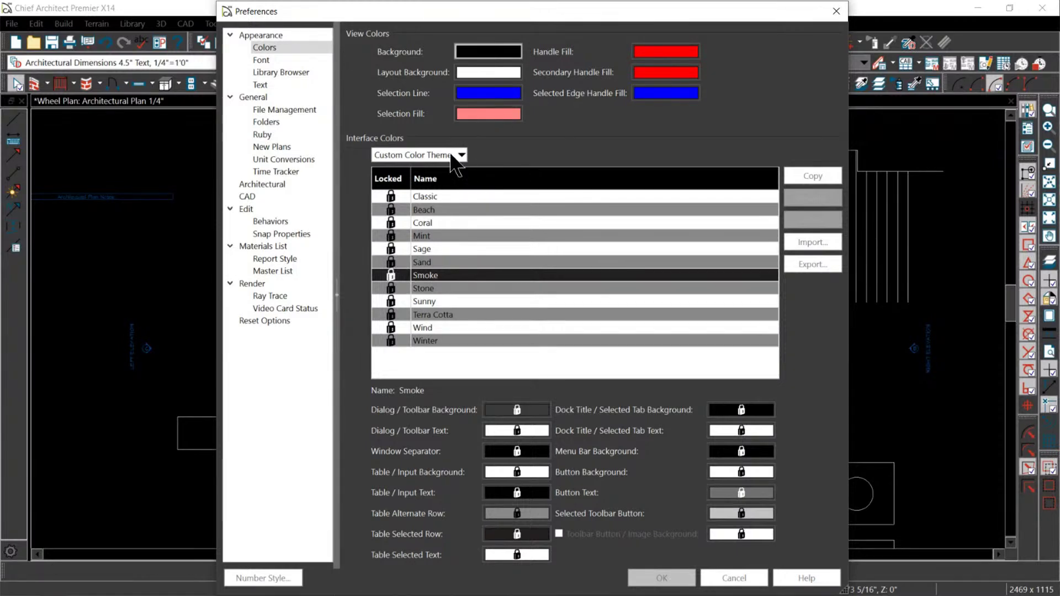
- Reopen the color preferences and switch the interface colors to System
{"action": "left_click", "coordinate": [461, 155]}
{"action": "left_click", "coordinate": [459, 154]}
{"action": "left_click", "coordinate": [462, 155]}
{"action": "left_click", "coordinate": [427, 166]}
- Set the view background color to light gray (192, 192, 192) and confirm the preferences
{"action": "left_click", "coordinate": [487, 52]}
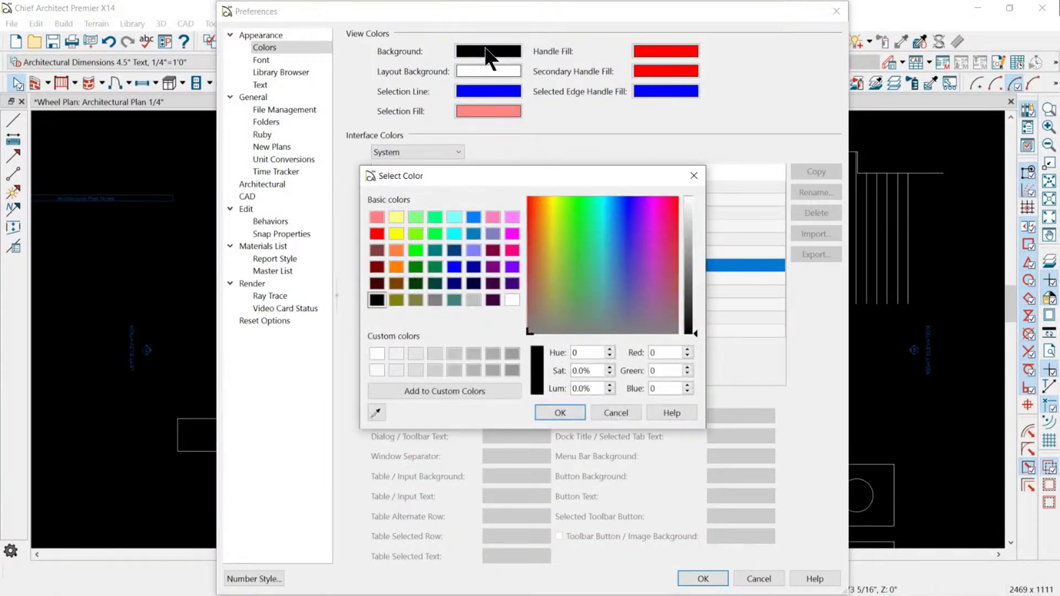
{"action": "left_click", "coordinate": [509, 301]}
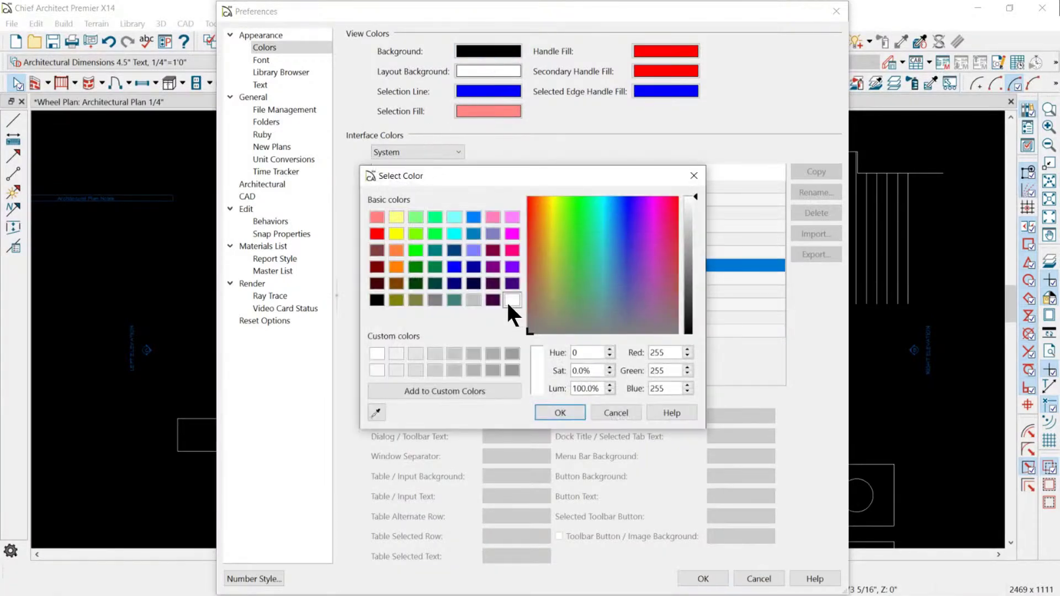
{"action": "left_click", "coordinate": [473, 301]}
{"action": "left_click", "coordinate": [559, 413]}
{"action": "left_click", "coordinate": [707, 579]}
- Examine the plan's dimensions, door and window labels and cabinets against the gray background
{"action": "scroll", "coordinate": [251, 138], "scroll_direction": "down", "scroll_amount": 1}
{"action": "scroll", "coordinate": [526, 126], "scroll_direction": "up", "scroll_amount": 2}
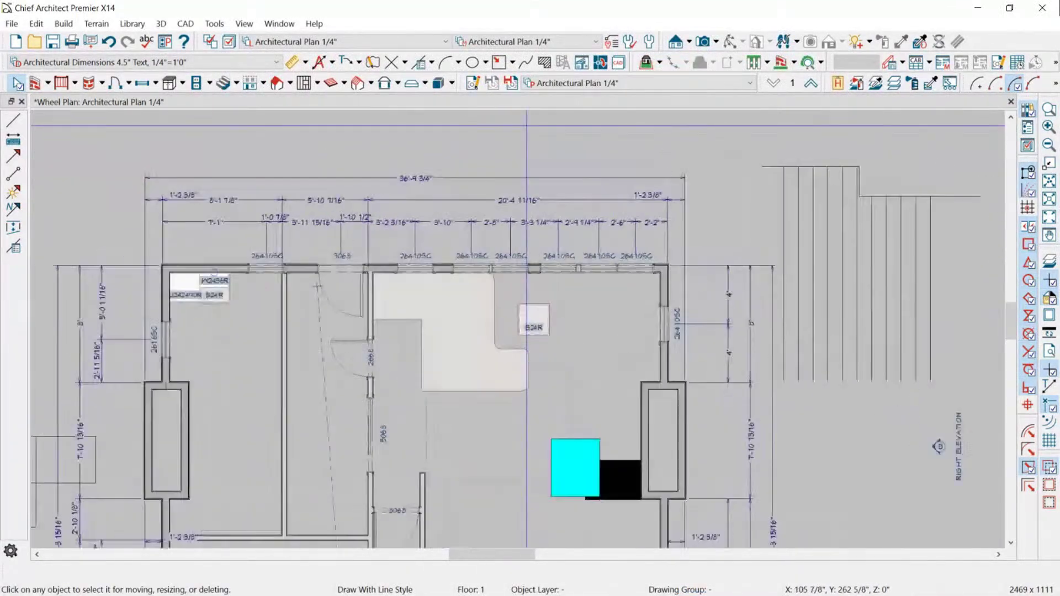
{"action": "scroll", "coordinate": [108, 231], "scroll_direction": "up", "scroll_amount": 2}
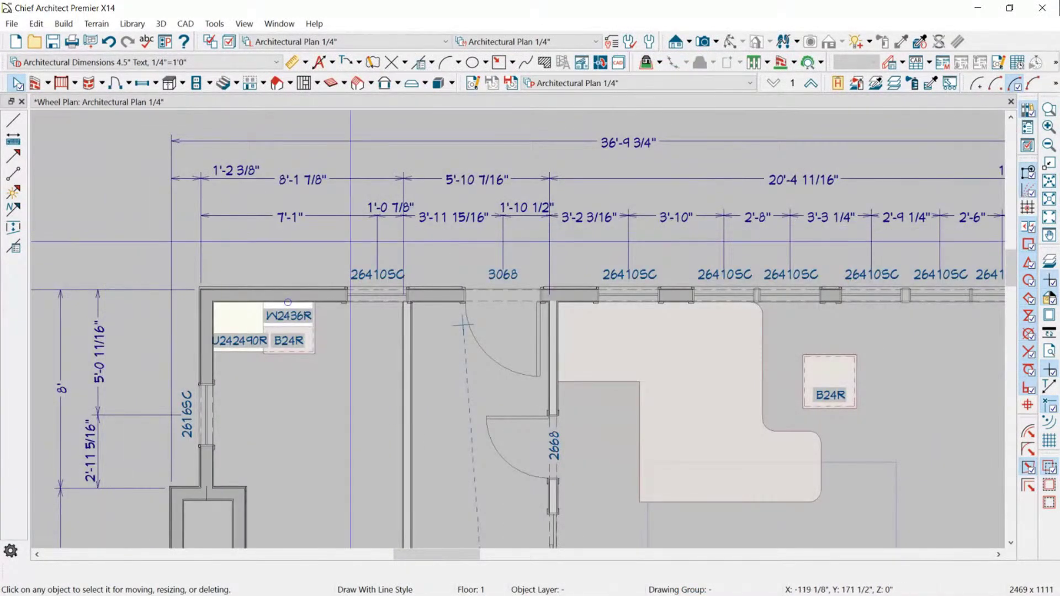
{"action": "scroll", "coordinate": [800, 286], "scroll_direction": "down", "scroll_amount": 1}
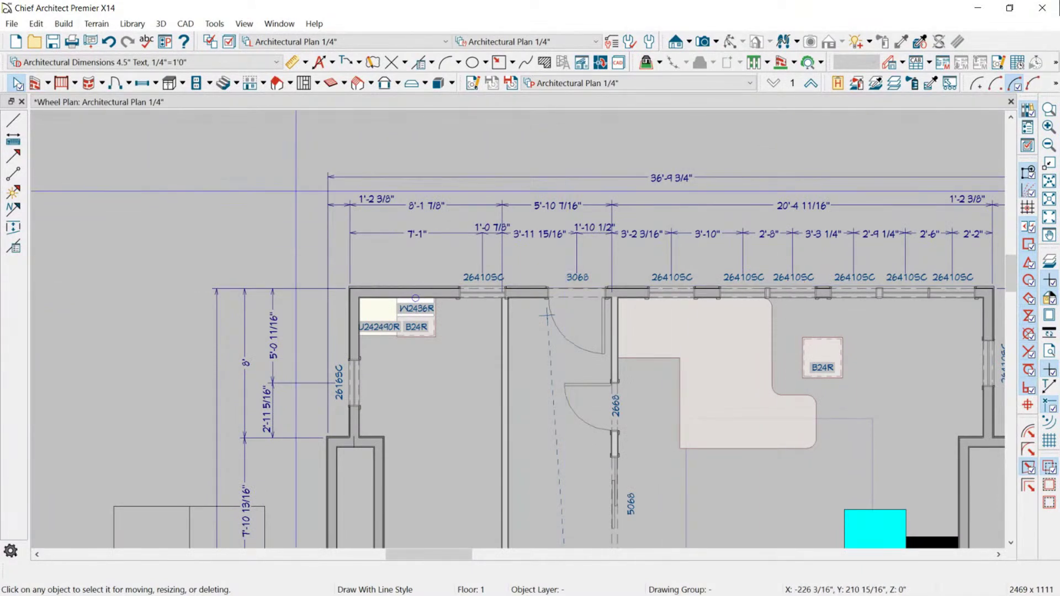
{"action": "scroll", "coordinate": [296, 188], "scroll_direction": "down", "scroll_amount": 1}
{"action": "scroll", "coordinate": [354, 342], "scroll_direction": "up", "scroll_amount": 1}
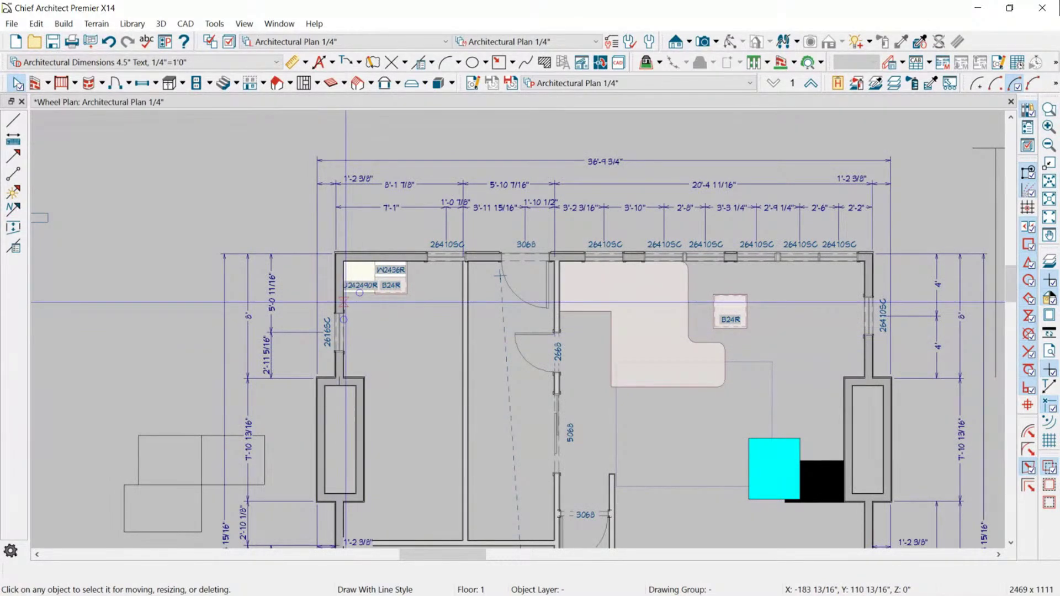
- Set the view background color to white in Preferences and confirm
{"action": "left_click", "coordinate": [168, 41]}
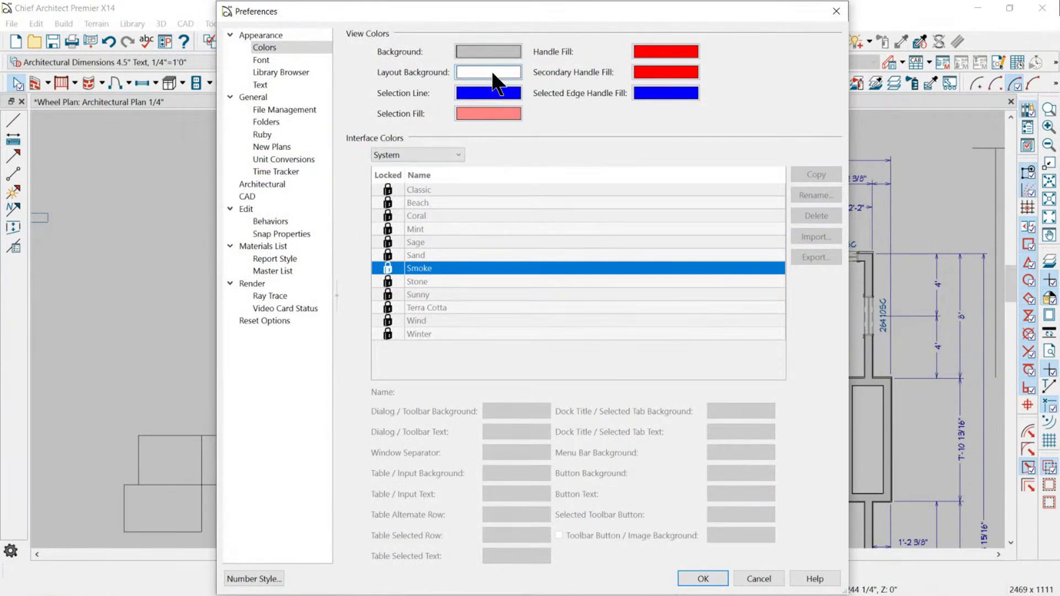
{"action": "left_click", "coordinate": [496, 51]}
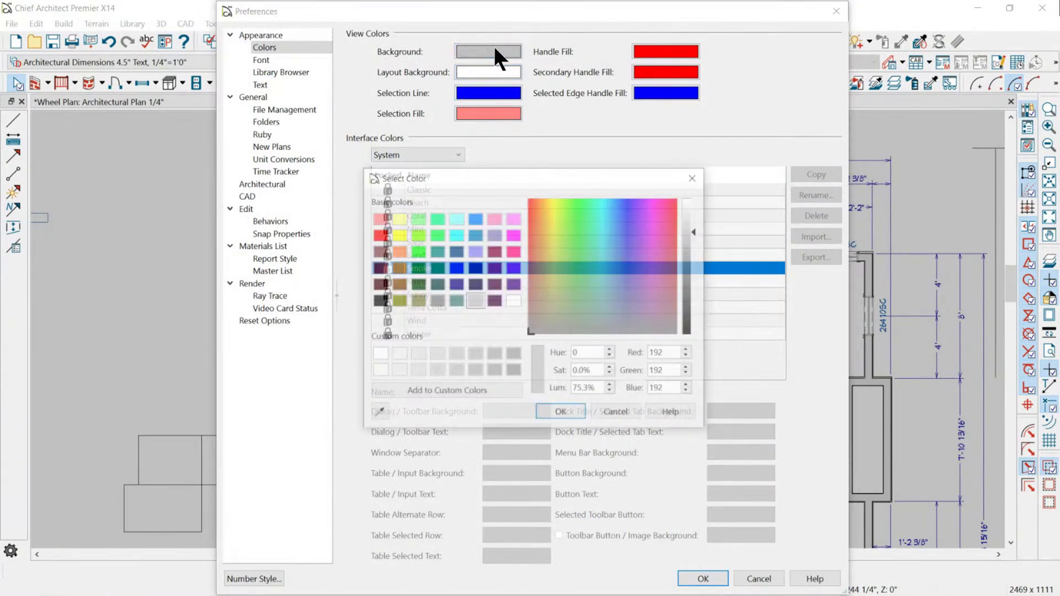
{"action": "left_click", "coordinate": [512, 300]}
{"action": "left_click", "coordinate": [560, 413]}
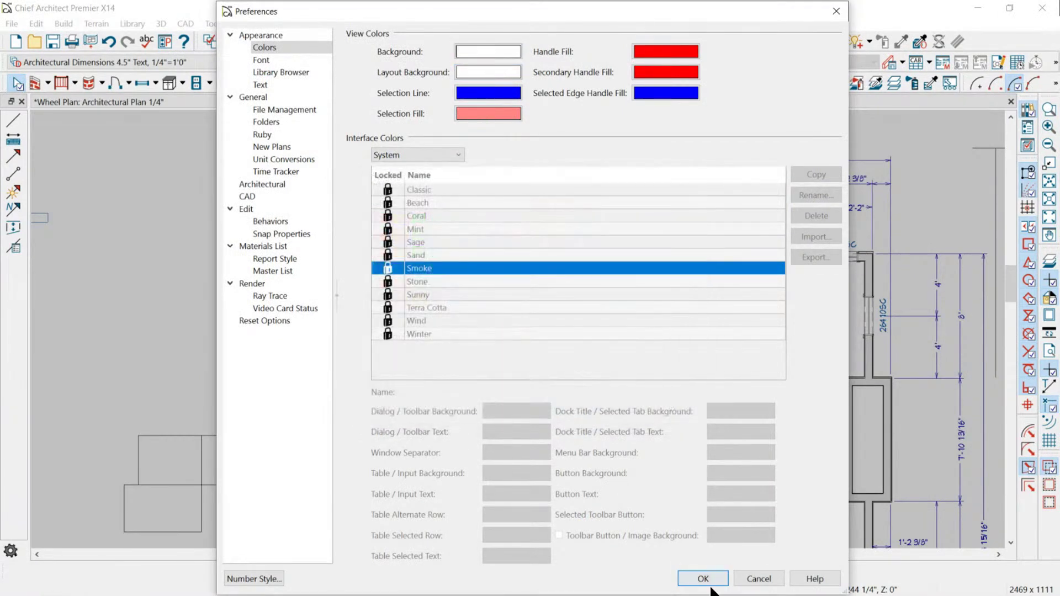
{"action": "left_click", "coordinate": [703, 578]}
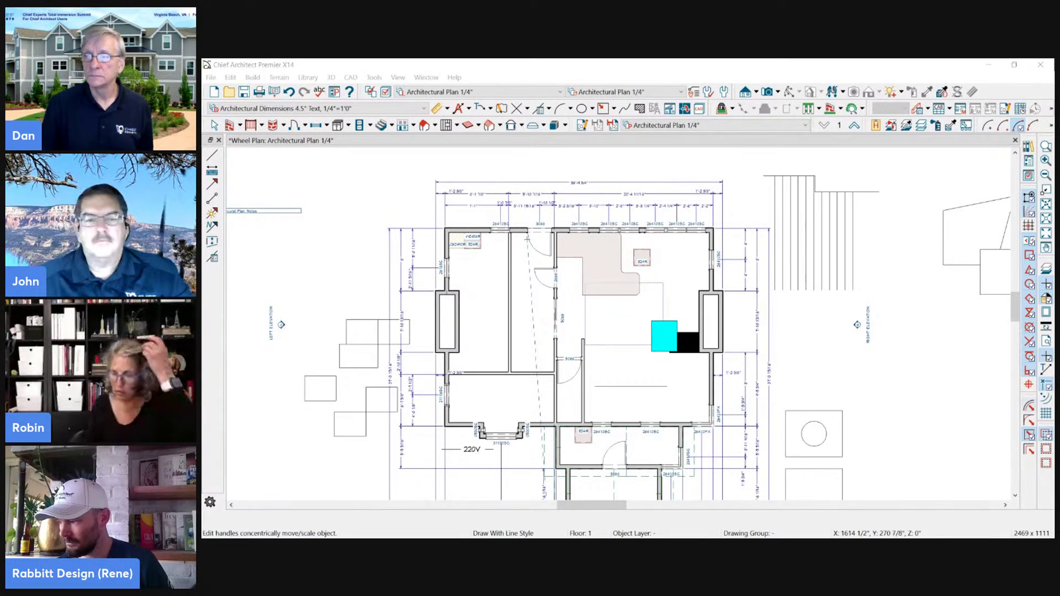
{"action": "scroll", "coordinate": [438, 202], "scroll_direction": "up", "scroll_amount": 1}
{"action": "scroll", "coordinate": [369, 178], "scroll_direction": "up", "scroll_amount": 1}
{"action": "scroll", "coordinate": [370, 178], "scroll_direction": "down", "scroll_amount": 1}
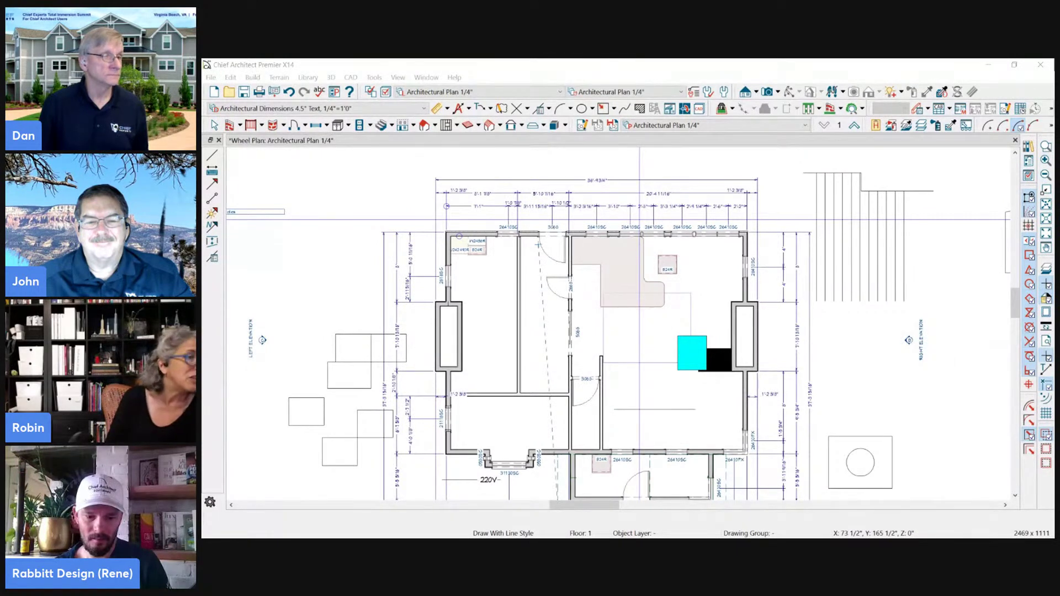
{"action": "left_click", "coordinate": [581, 124]}
{"action": "left_click", "coordinate": [798, 439]}
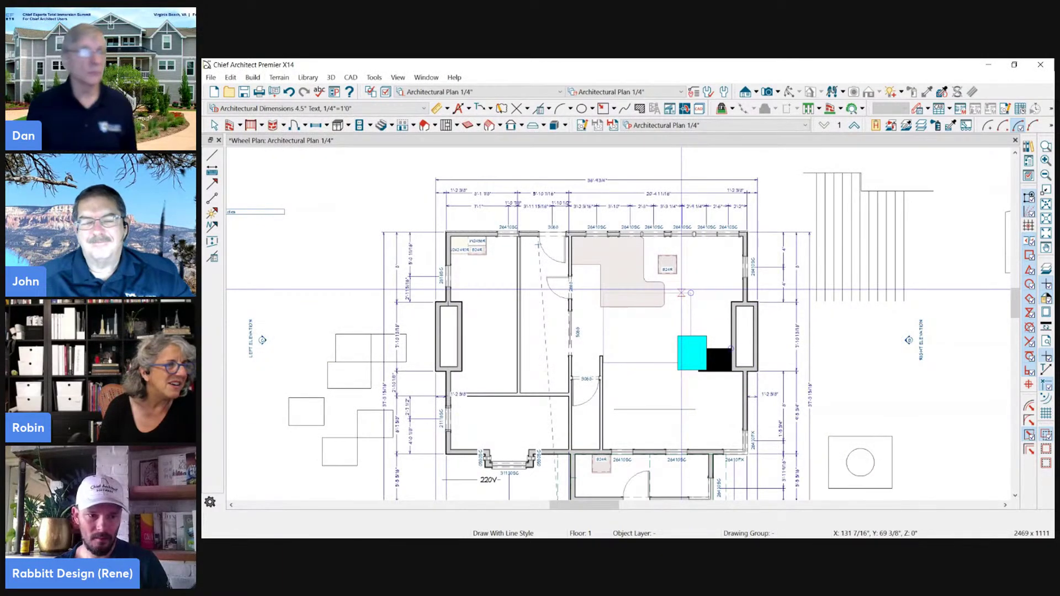
{"action": "left_click", "coordinate": [332, 90]}
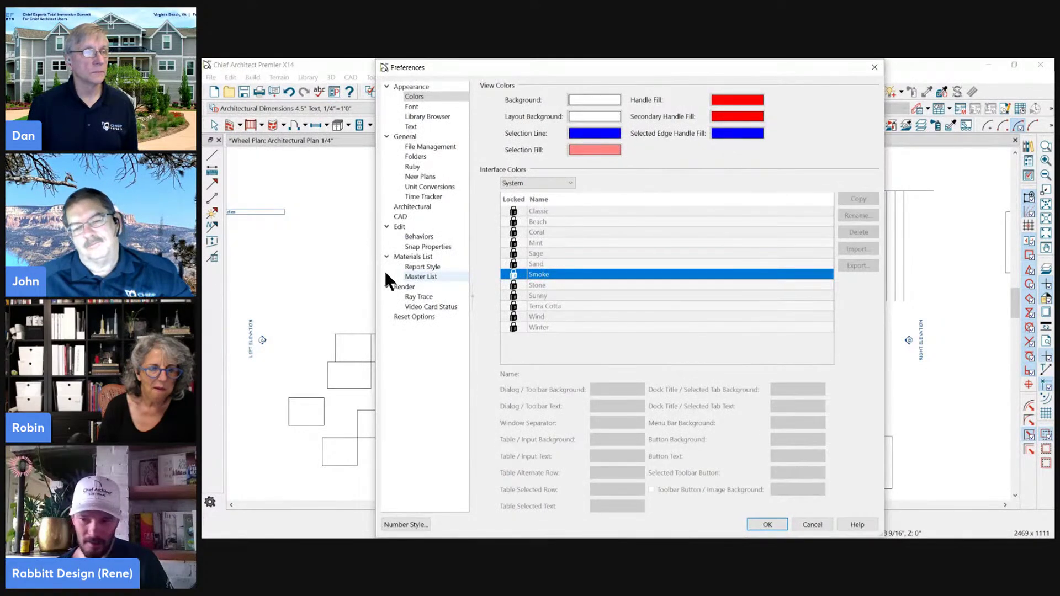
{"action": "left_click", "coordinate": [825, 527]}
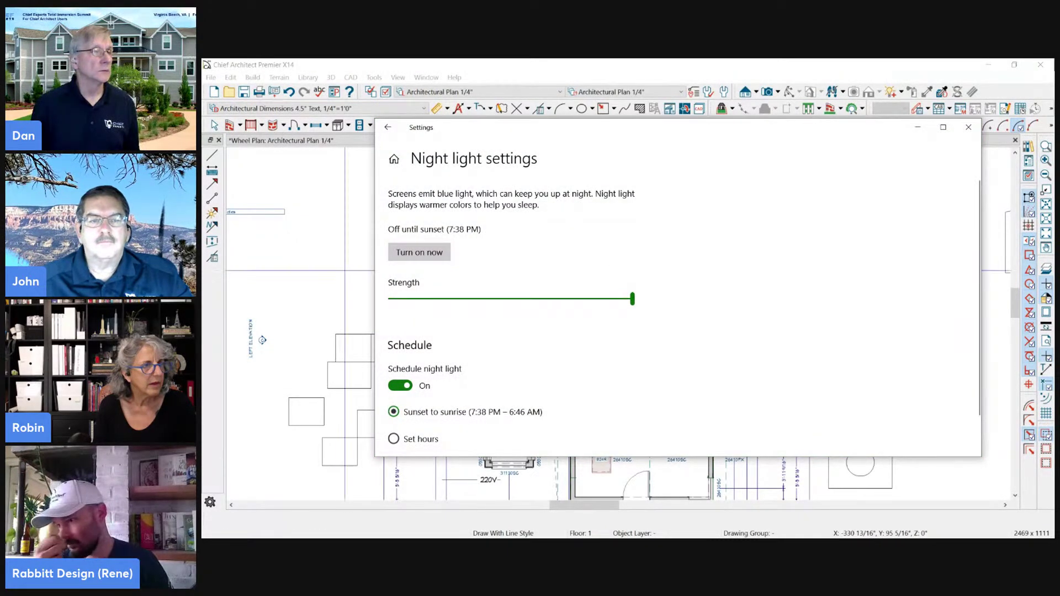
- Switch to the Windows Night light settings, try several strength levels and return the strength to maximum
{"action": "left_click", "coordinate": [456, 298]}
{"action": "left_click_drag", "start_coordinate": [456, 299], "coordinate": [538, 299]}
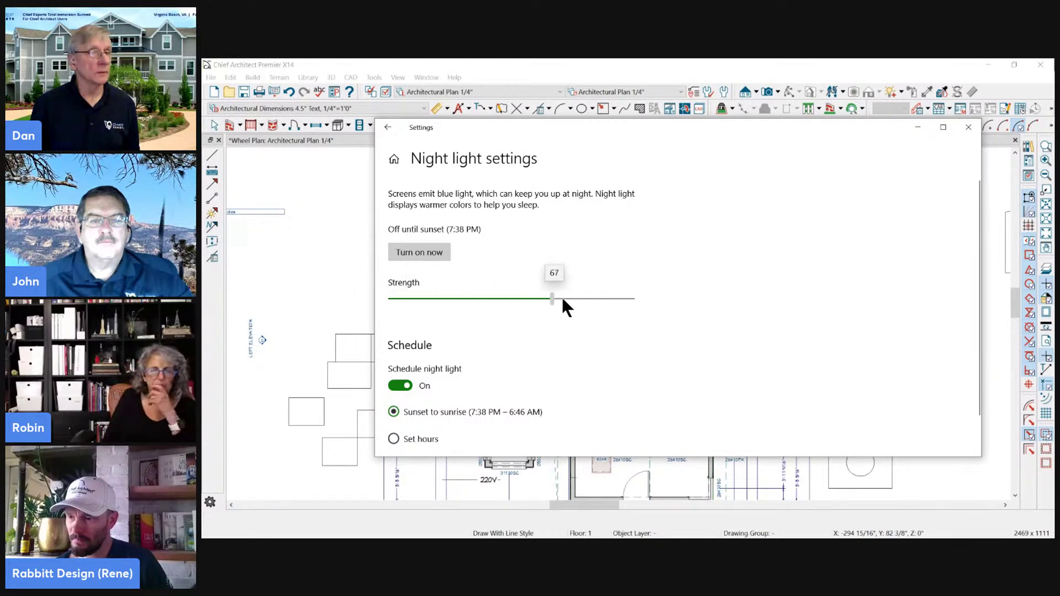
{"action": "left_click_drag", "start_coordinate": [606, 301], "coordinate": [463, 303]}
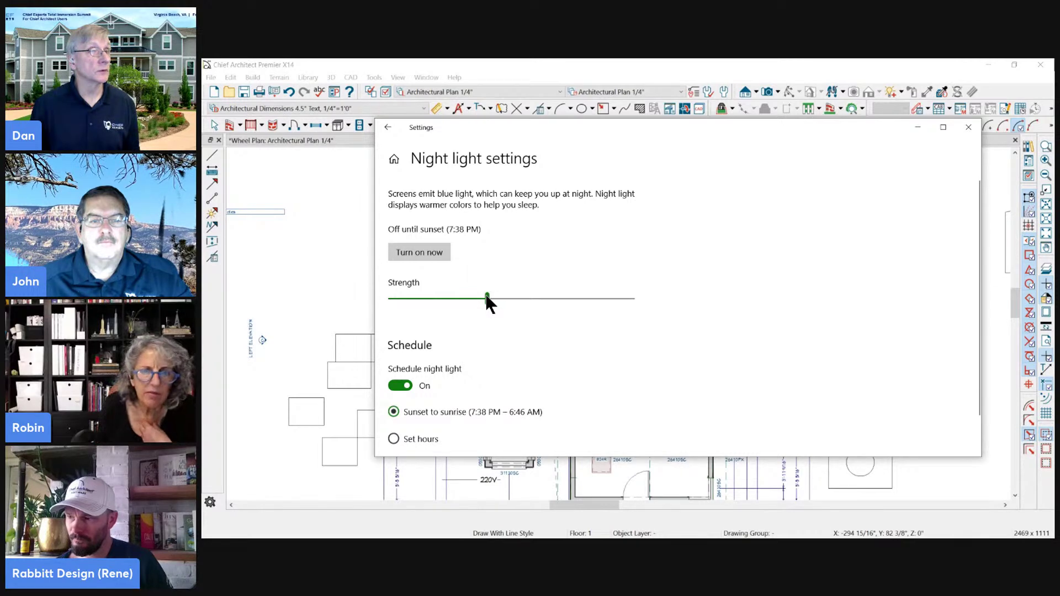
{"action": "mouse_move", "coordinate": [493, 301]}
{"action": "left_mouse_down"}
{"action": "mouse_move", "coordinate": [649, 313]}
{"action": "mouse_move", "coordinate": [512, 292]}
{"action": "left_mouse_up"}
{"action": "left_click_drag", "start_coordinate": [419, 300], "coordinate": [701, 302]}
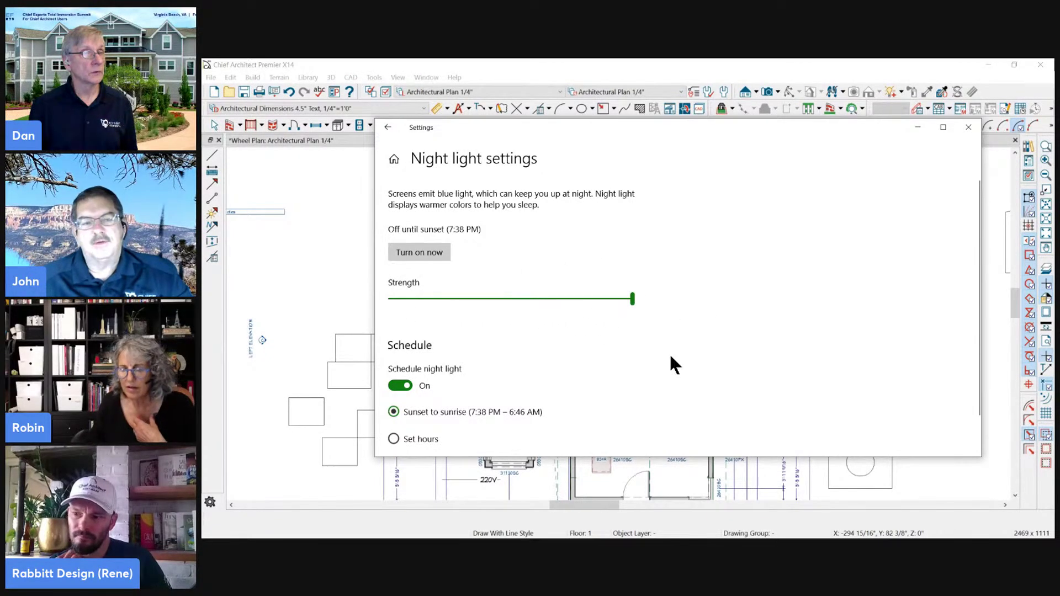
- Review the night light schedule options and close the Windows settings
{"action": "scroll", "coordinate": [669, 359], "scroll_direction": "down", "scroll_amount": 1}
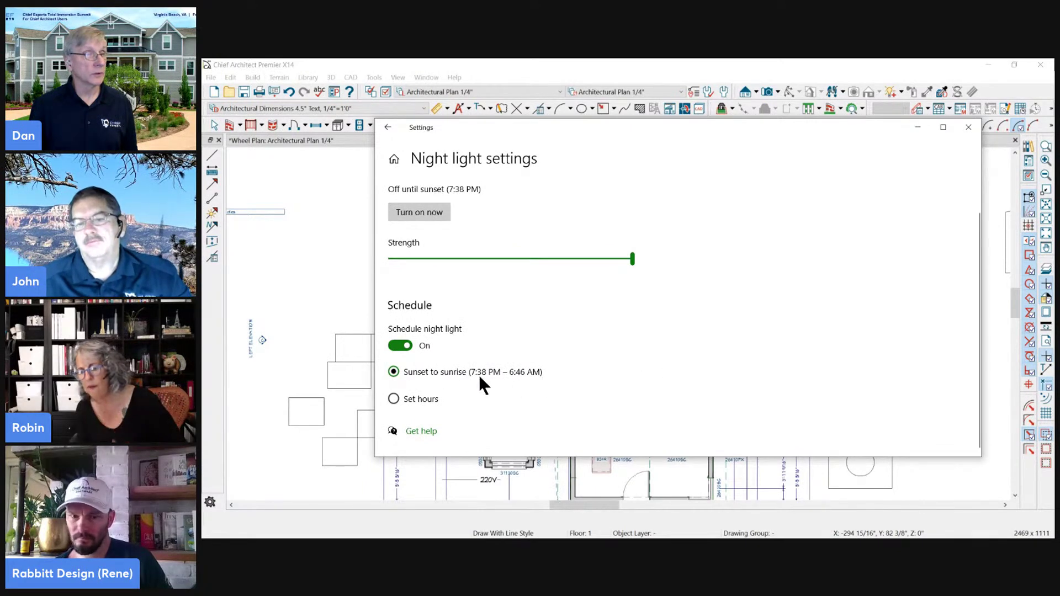
{"action": "scroll", "coordinate": [597, 382], "scroll_direction": "up", "scroll_amount": 1}
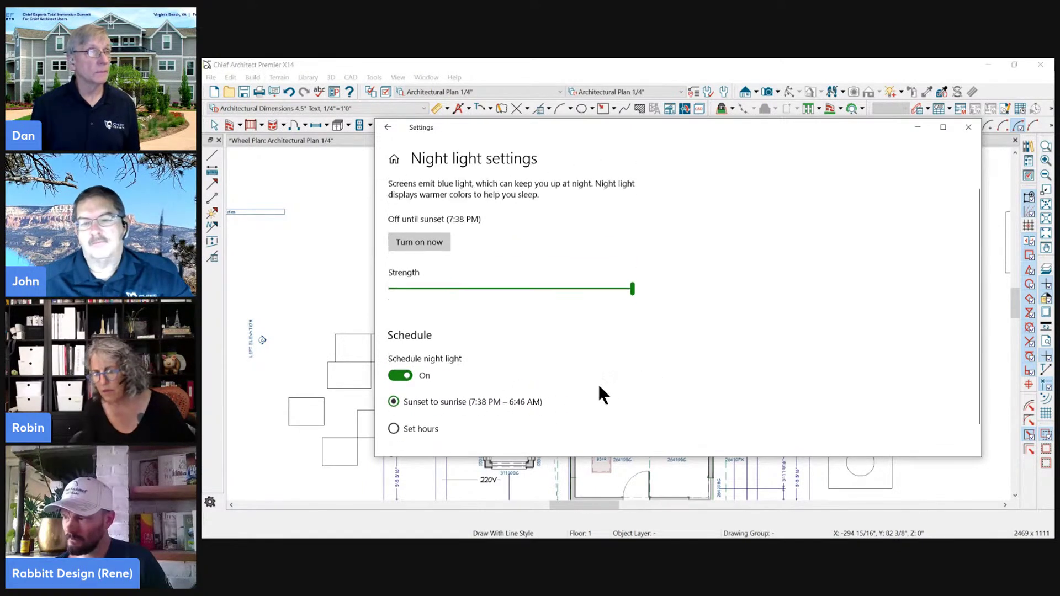
{"action": "left_click", "coordinate": [967, 131]}
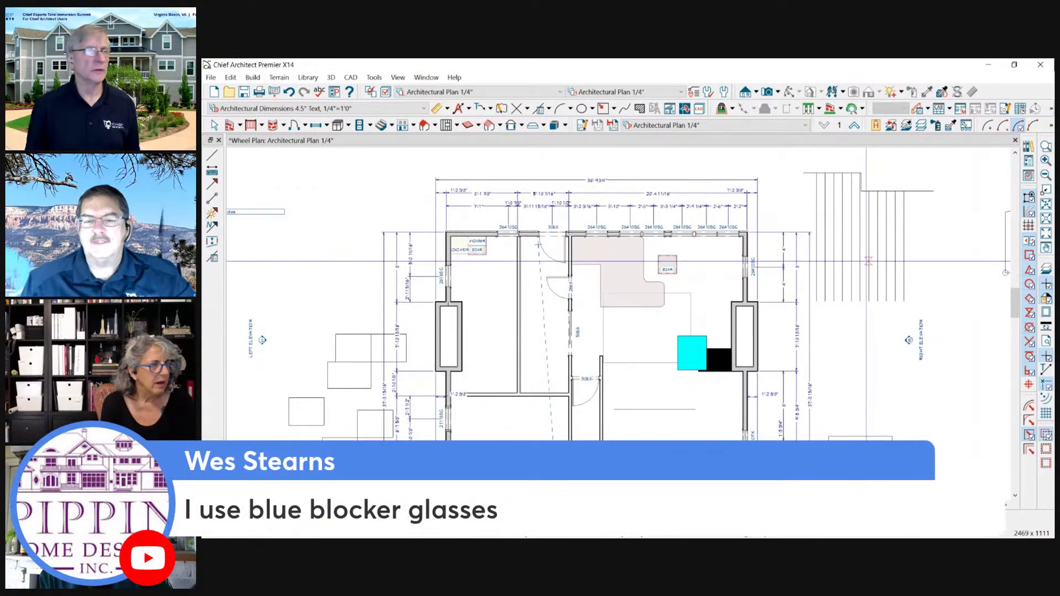
- Open the color preferences and set the interface colors to Custom Color Theme
{"action": "left_click", "coordinate": [333, 92]}
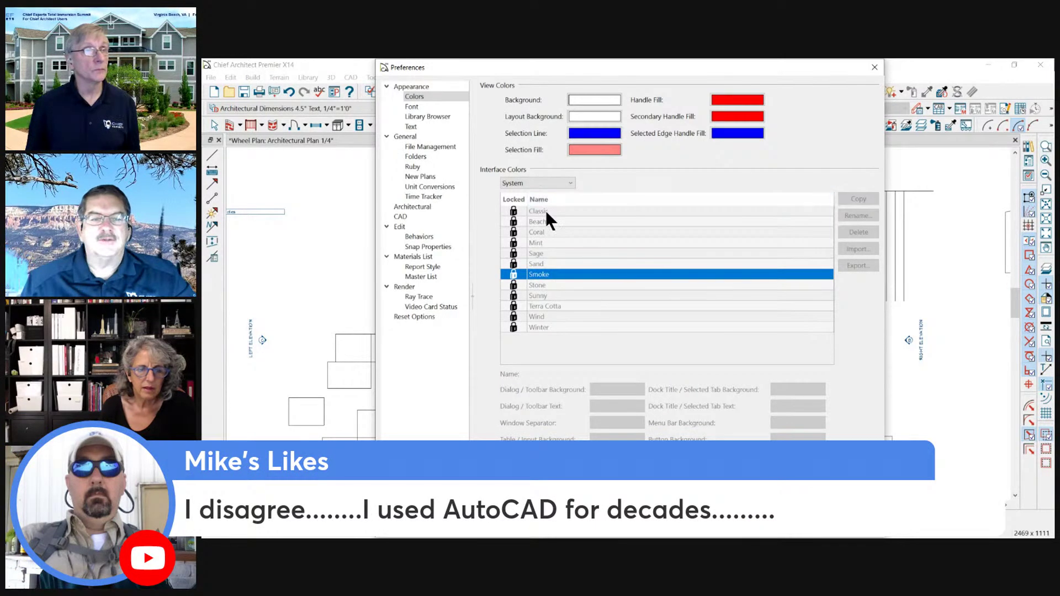
{"action": "left_click", "coordinate": [546, 180]}
{"action": "left_click", "coordinate": [546, 180]}
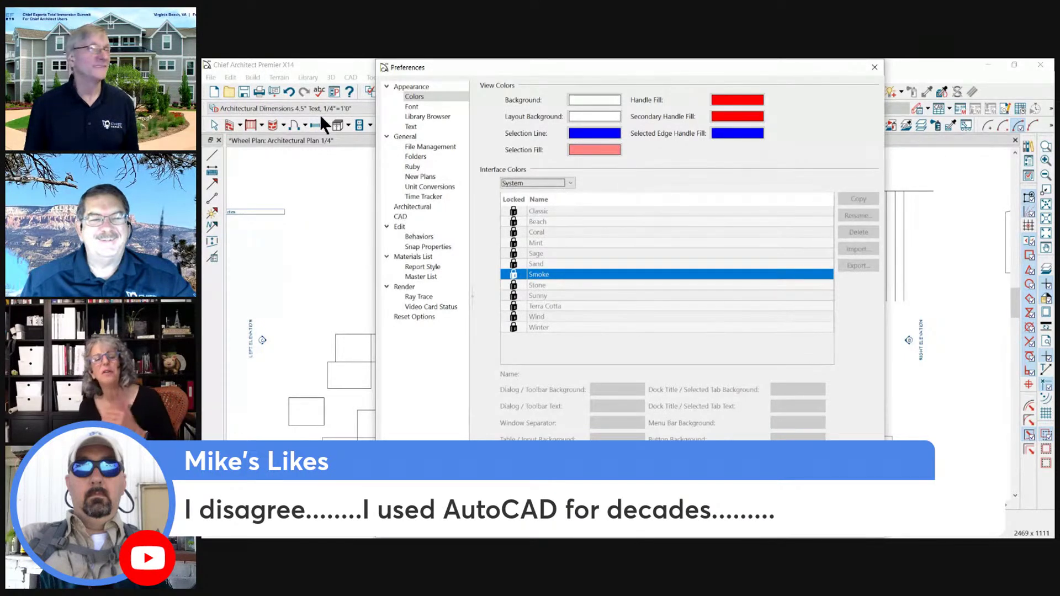
{"action": "mouse_move", "coordinate": [466, 65]}
{"action": "left_mouse_down"}
{"action": "mouse_move", "coordinate": [463, 74]}
{"action": "mouse_move", "coordinate": [482, 68]}
{"action": "left_mouse_up"}
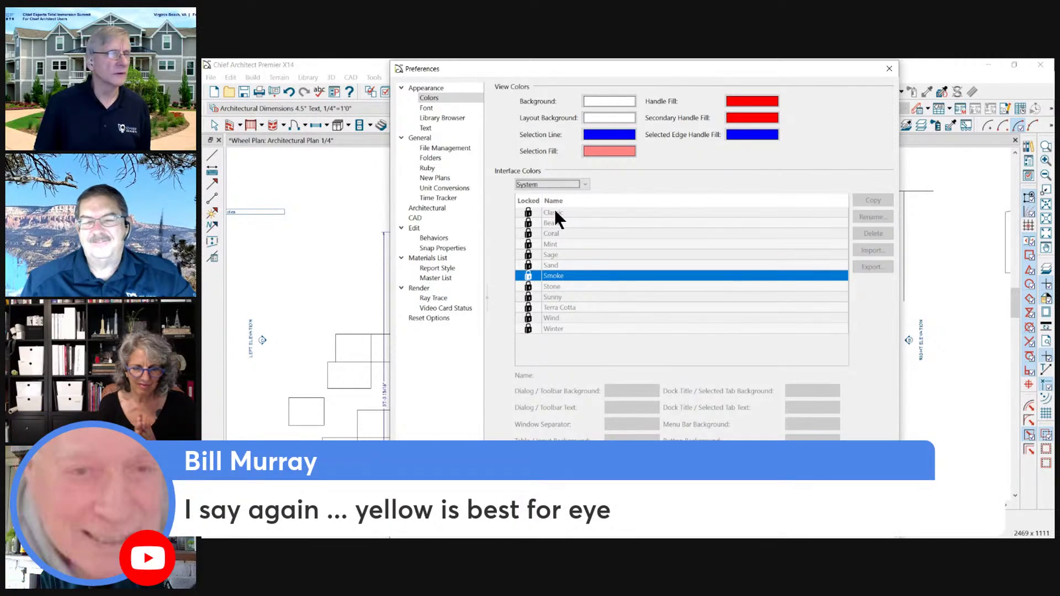
{"action": "left_click", "coordinate": [578, 182]}
{"action": "left_click", "coordinate": [555, 199]}
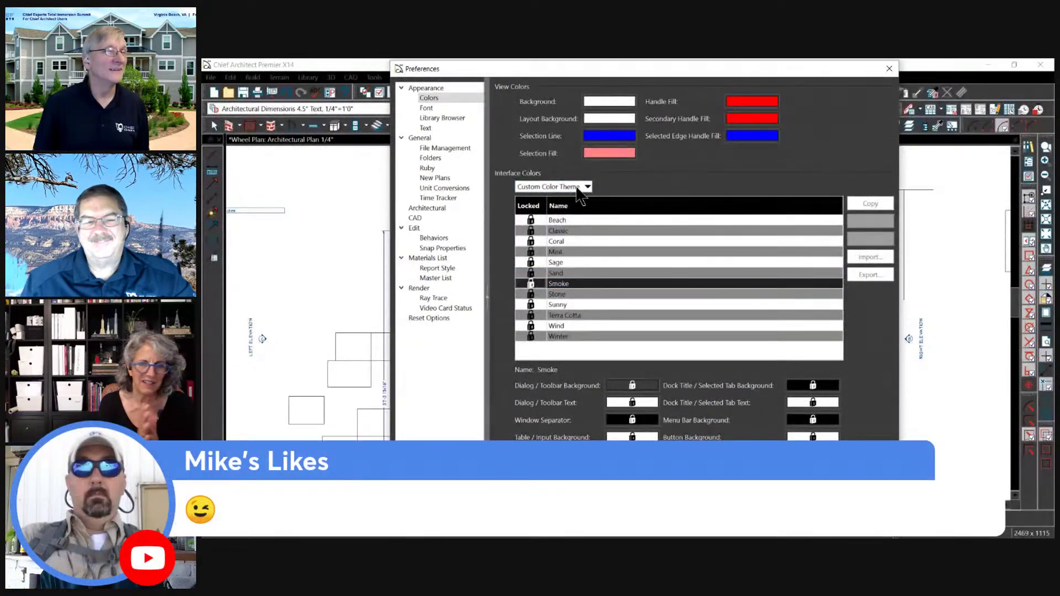
- Preview the Beach interface color theme and select the Classic theme
{"action": "left_click", "coordinate": [590, 187]}
{"action": "left_click", "coordinate": [551, 199]}
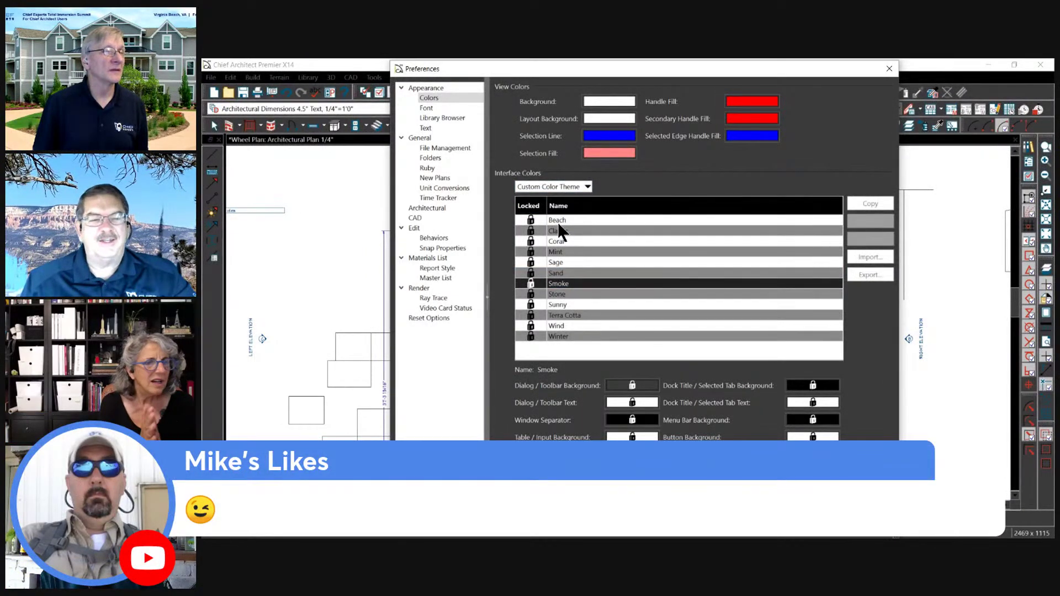
{"action": "left_click", "coordinate": [558, 221]}
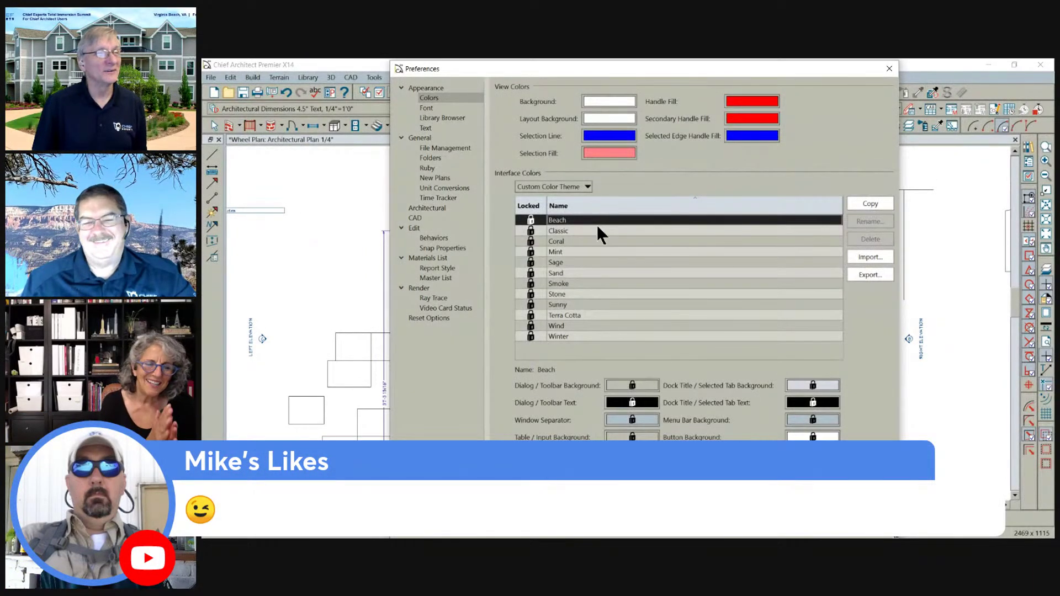
{"action": "left_click", "coordinate": [577, 230]}
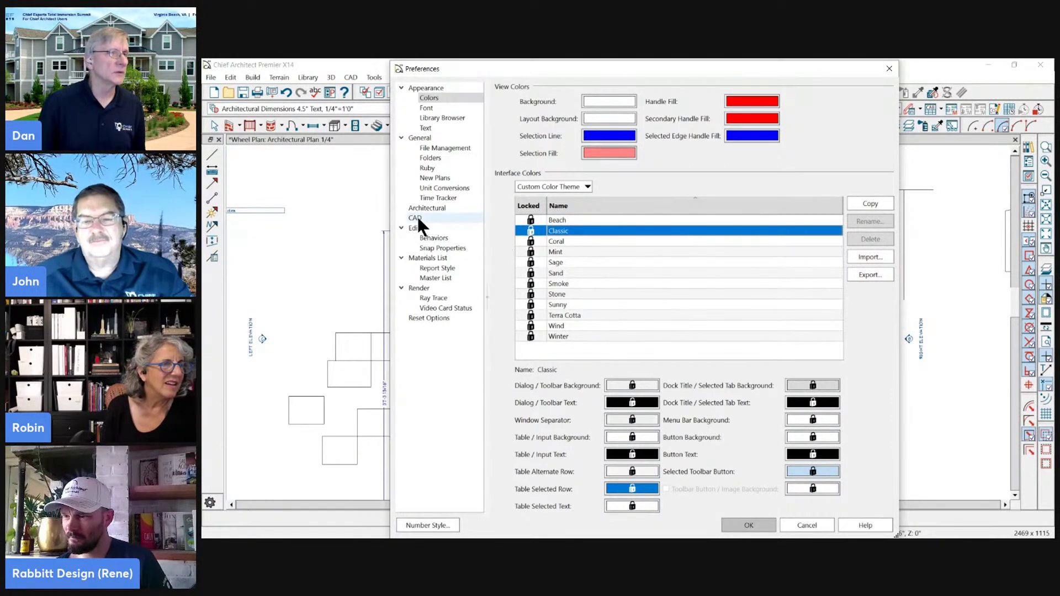
- Look through the CAD and Architectural preferences and bring up the Edit preferences
{"action": "left_click", "coordinate": [436, 219]}
{"action": "left_click", "coordinate": [436, 210]}
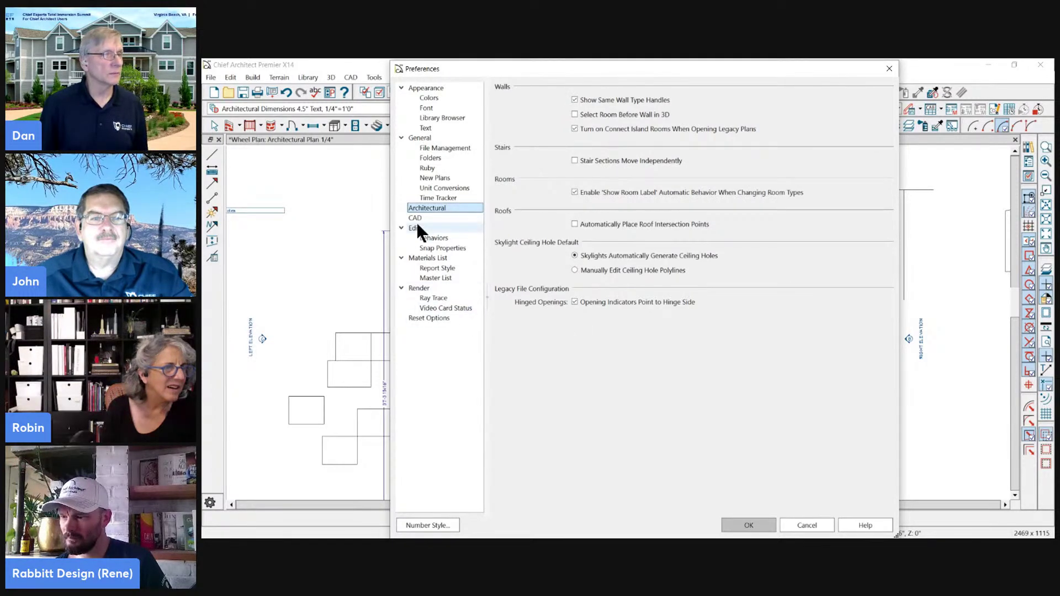
{"action": "left_click", "coordinate": [418, 226]}
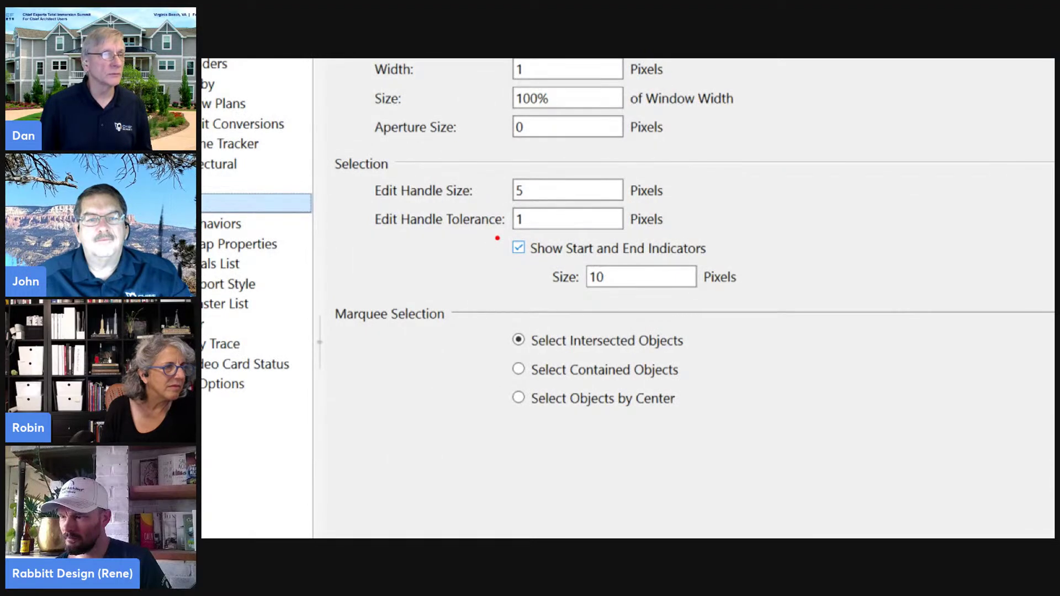
- Box the Show Start and End Indicators option and sketch a line below with its start and end marked
{"action": "mouse_move", "coordinate": [506, 232]}
{"action": "left_mouse_down", "text": "ctrl"}
{"action": "mouse_move", "coordinate": [724, 254]}
{"action": "mouse_move", "coordinate": [728, 265]}
{"action": "left_mouse_up", "text": "ctrl"}
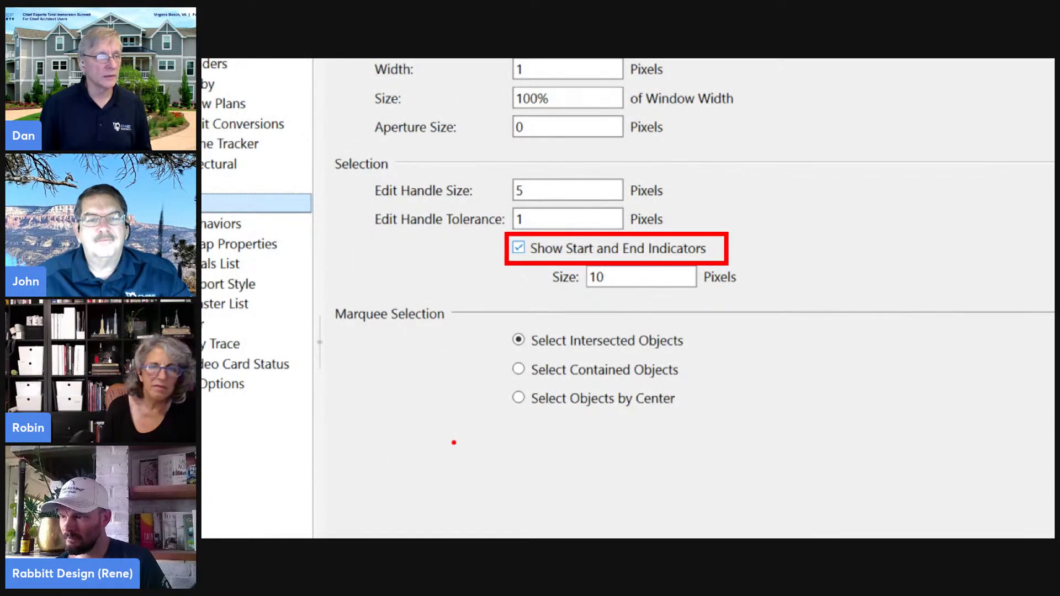
{"action": "left_click_drag", "start_coordinate": [452, 442], "coordinate": [739, 458]}
{"action": "mouse_move", "coordinate": [437, 454]}
{"action": "left_mouse_down"}
{"action": "mouse_move", "coordinate": [458, 457]}
{"action": "mouse_move", "coordinate": [404, 469]}
{"action": "left_mouse_up"}
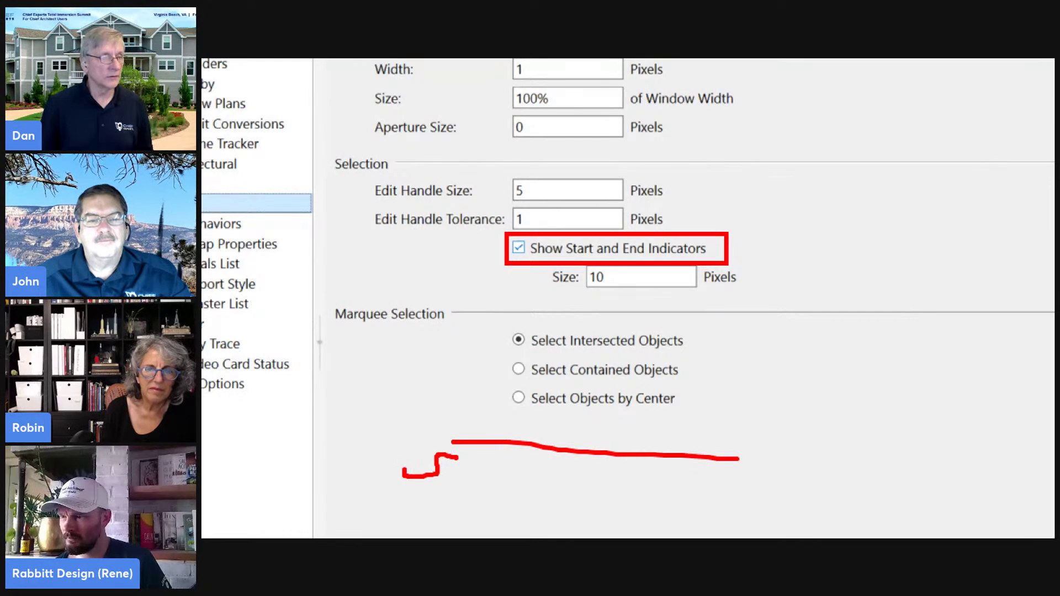
{"action": "mouse_move", "coordinate": [740, 472]}
{"action": "left_mouse_down"}
{"action": "mouse_move", "coordinate": [738, 500]}
{"action": "mouse_move", "coordinate": [754, 474]}
{"action": "mouse_move", "coordinate": [755, 486]}
{"action": "left_mouse_up"}
{"action": "left_click_drag", "start_coordinate": [730, 504], "coordinate": [767, 505]}
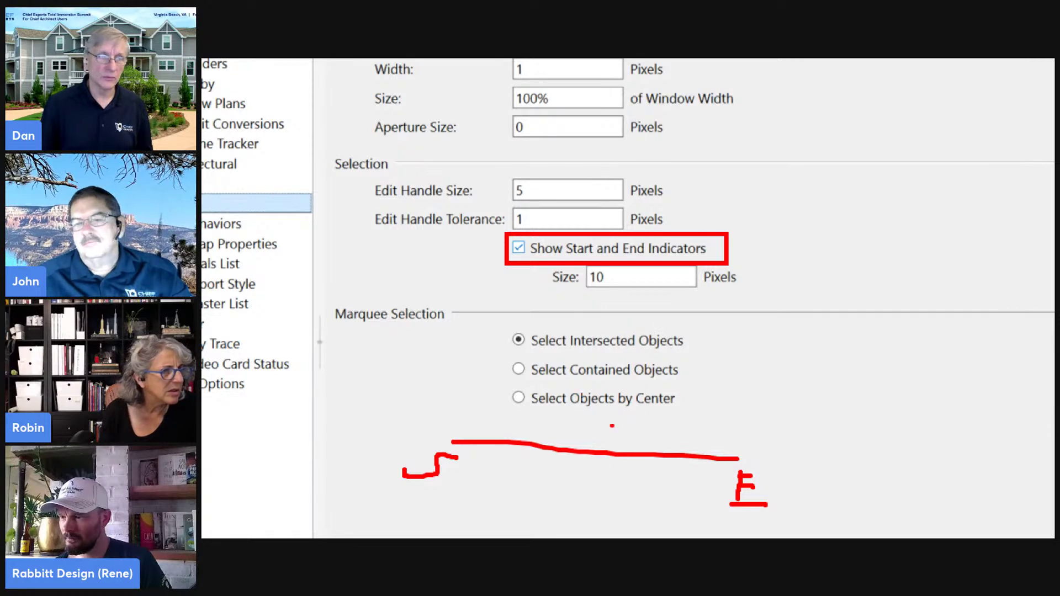
{"action": "left_click_drag", "start_coordinate": [432, 430], "coordinate": [431, 439]}
{"action": "mouse_move", "coordinate": [712, 441]}
{"action": "left_mouse_down"}
{"action": "mouse_move", "coordinate": [758, 440]}
{"action": "mouse_move", "coordinate": [746, 456]}
{"action": "left_mouse_up"}
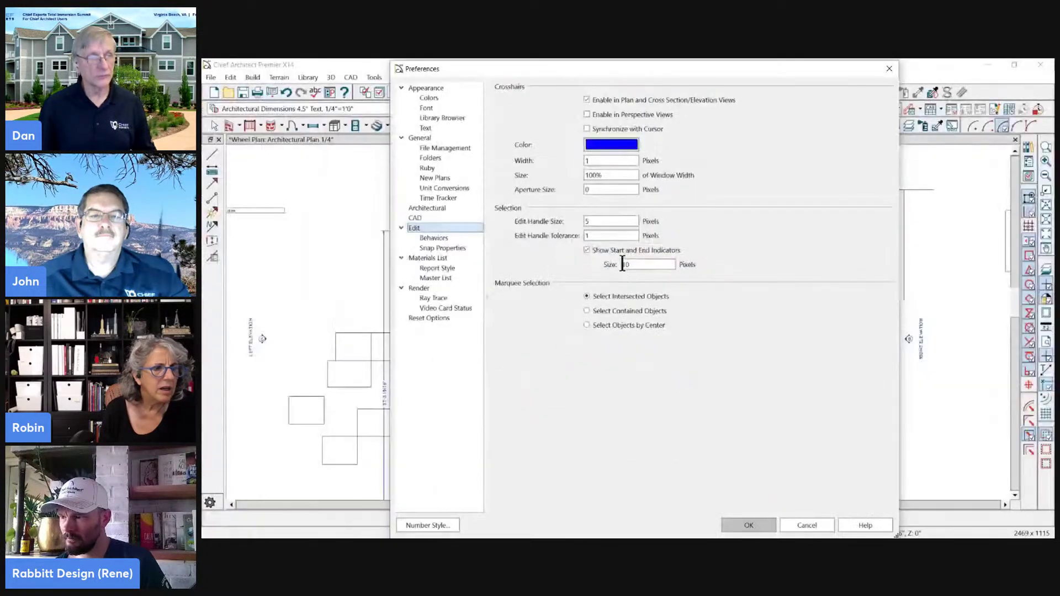
- Return from the Behaviors to the Edit preferences, mark the Marquee Selection options with an arrow to their matching toolbar buttons, and clear the markup
{"action": "left_click", "coordinate": [448, 239]}
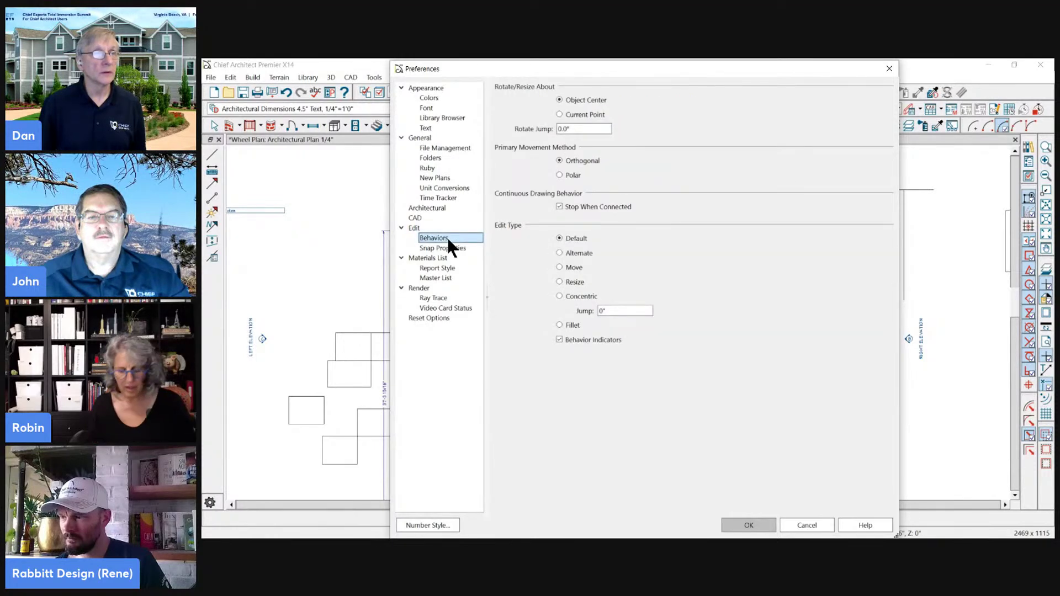
{"action": "left_click", "coordinate": [414, 228]}
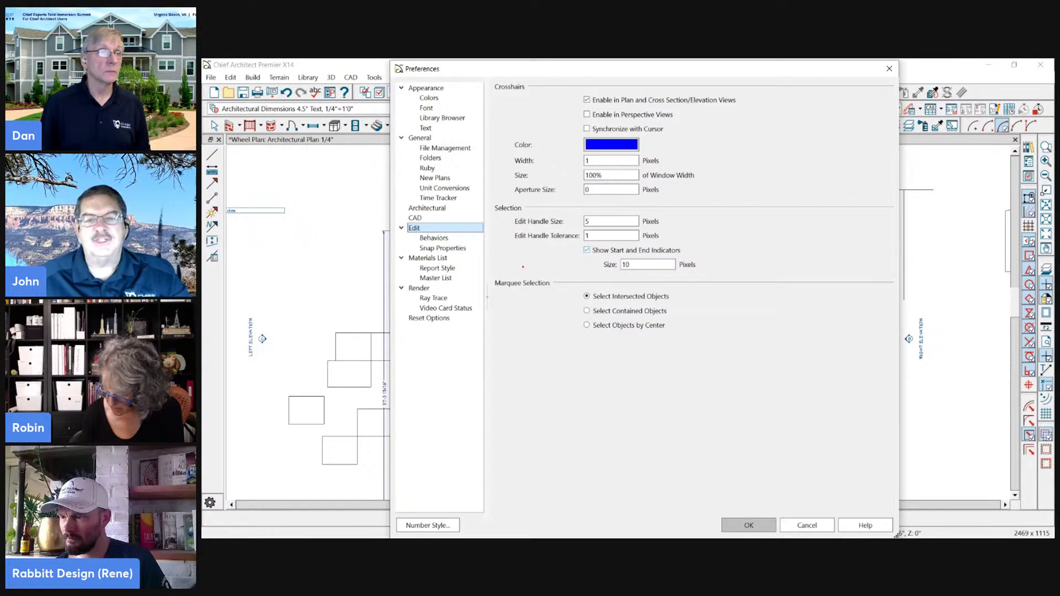
{"action": "left_click_drag", "start_coordinate": [488, 271], "coordinate": [692, 343]}
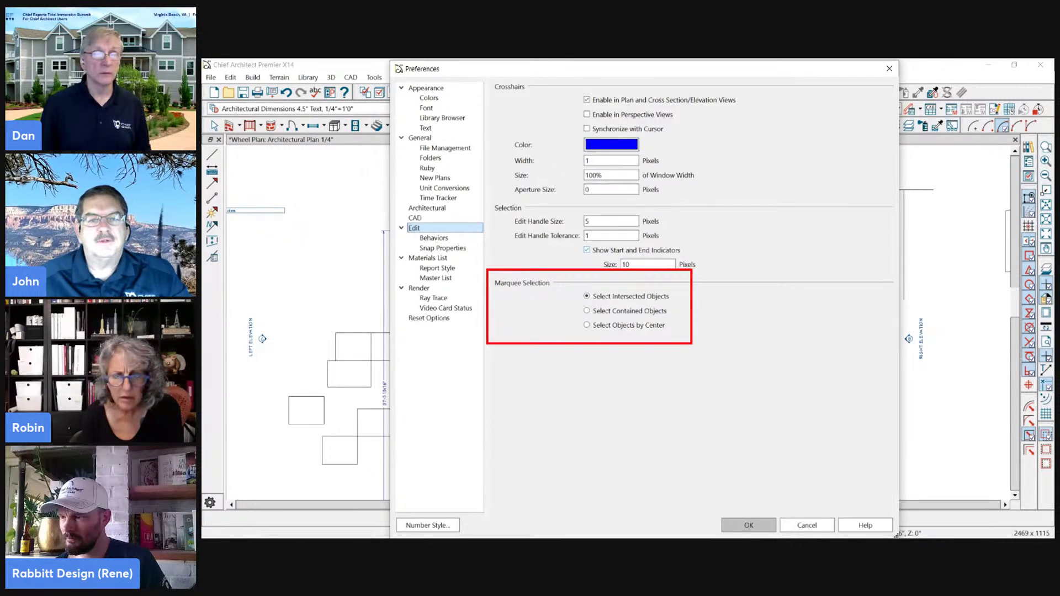
{"action": "left_click_drag", "start_coordinate": [1031, 421], "coordinate": [1056, 476]}
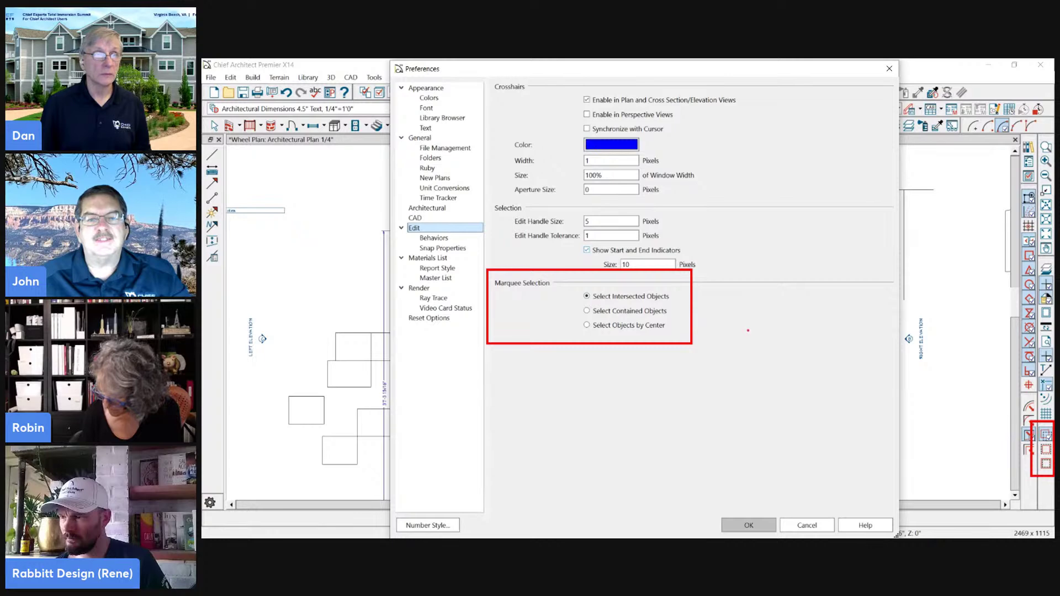
{"action": "mouse_move", "coordinate": [692, 322]}
{"action": "left_mouse_down"}
{"action": "mouse_move", "coordinate": [956, 451]}
{"action": "mouse_move", "coordinate": [1029, 452]}
{"action": "mouse_move", "coordinate": [1018, 443]}
{"action": "mouse_move", "coordinate": [1024, 459]}
{"action": "mouse_move", "coordinate": [1021, 451]}
{"action": "left_mouse_up"}
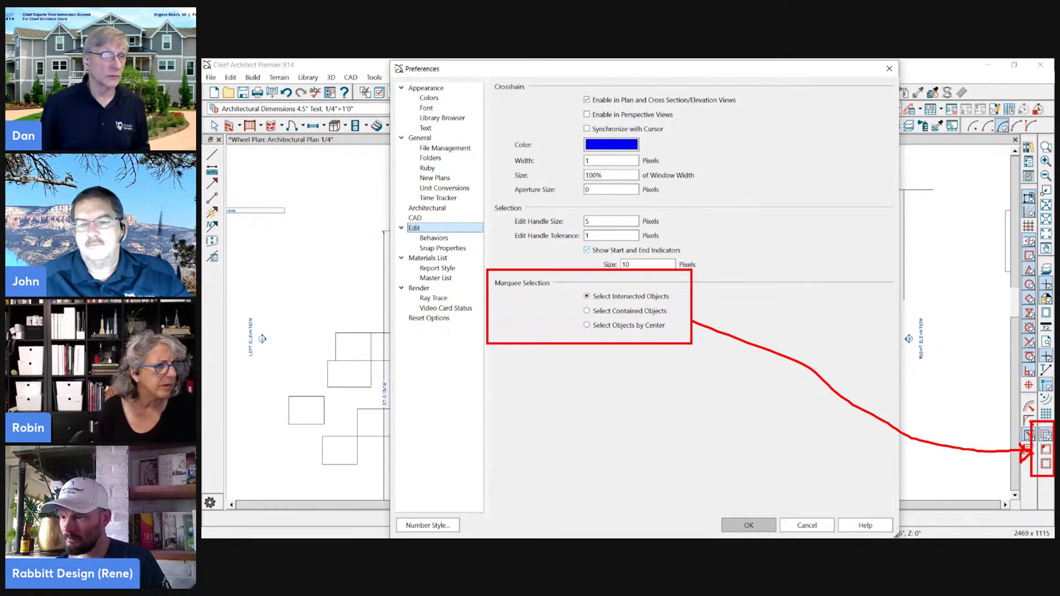
{"action": "key", "text": "Escape"}
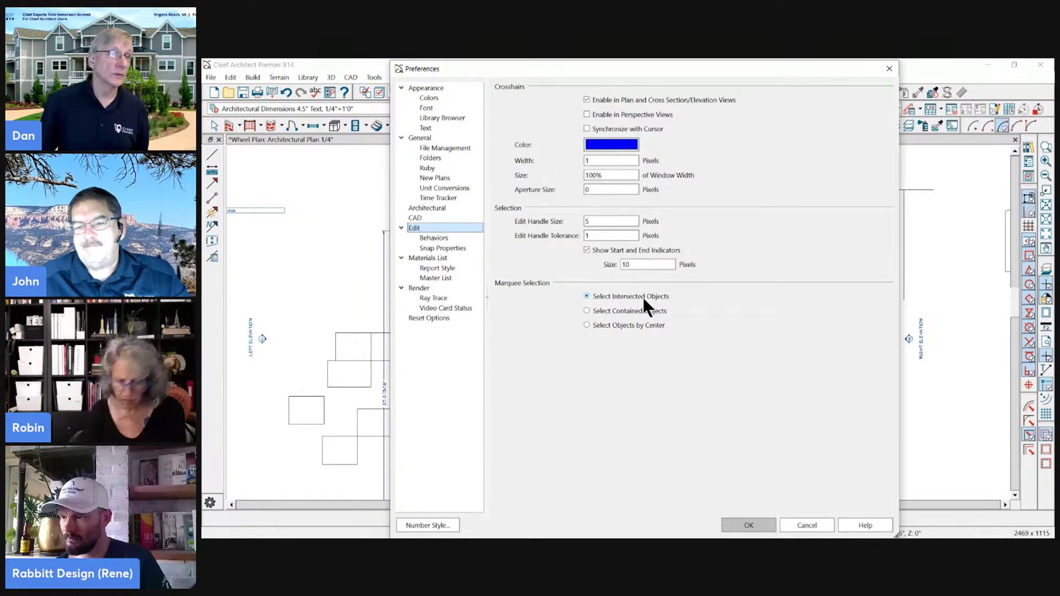
- Review the Behaviors and Snap Properties preferences and box the Object Snaps options and their matching toolbar buttons
{"action": "left_click", "coordinate": [432, 239]}
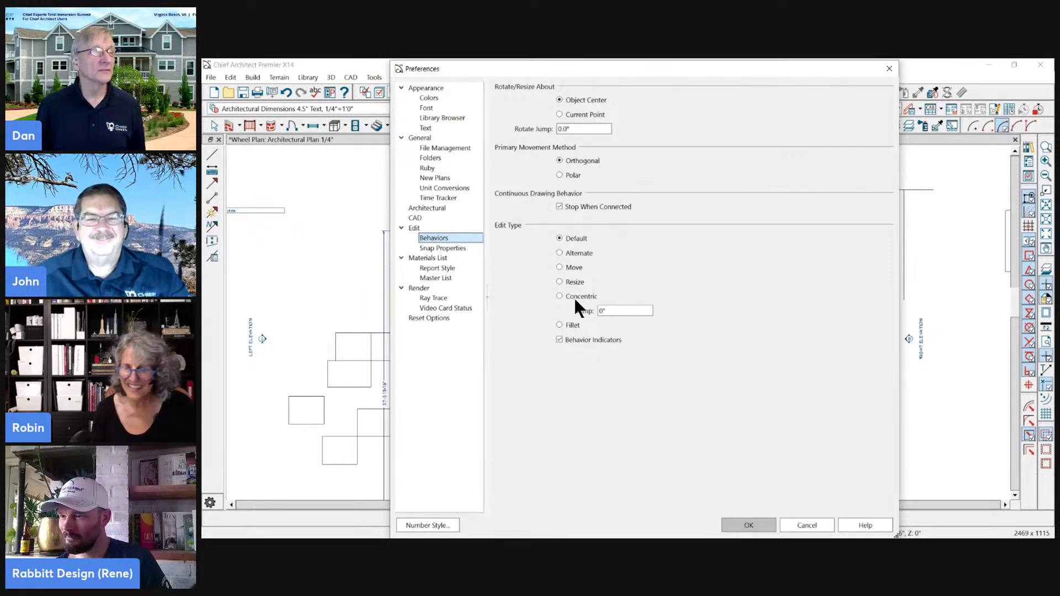
{"action": "left_click", "coordinate": [434, 248]}
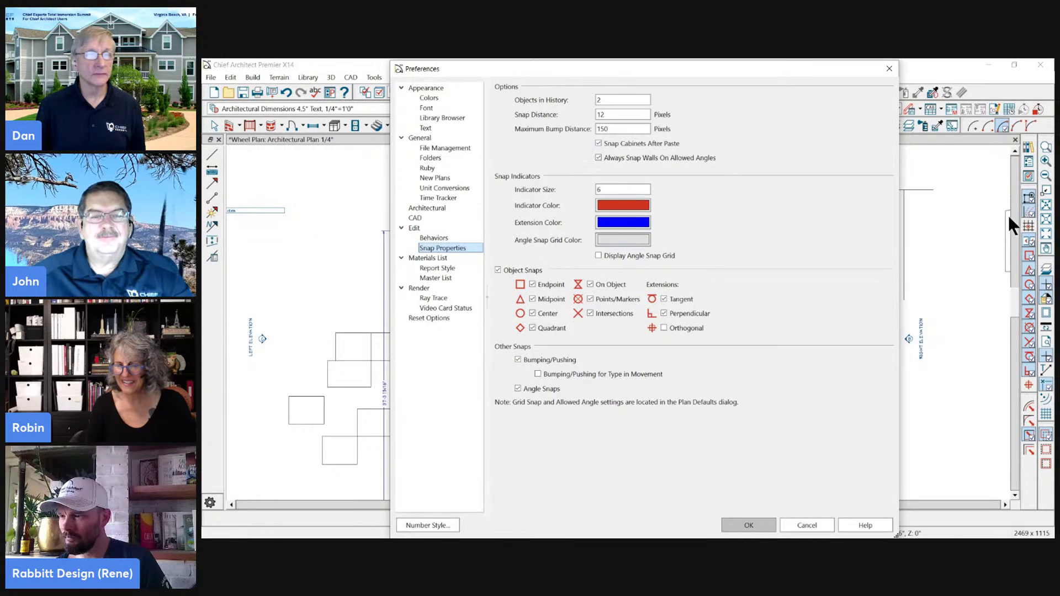
{"action": "left_click_drag", "start_coordinate": [1015, 169], "coordinate": [1037, 453]}
{"action": "left_click_drag", "start_coordinate": [485, 255], "coordinate": [753, 343]}
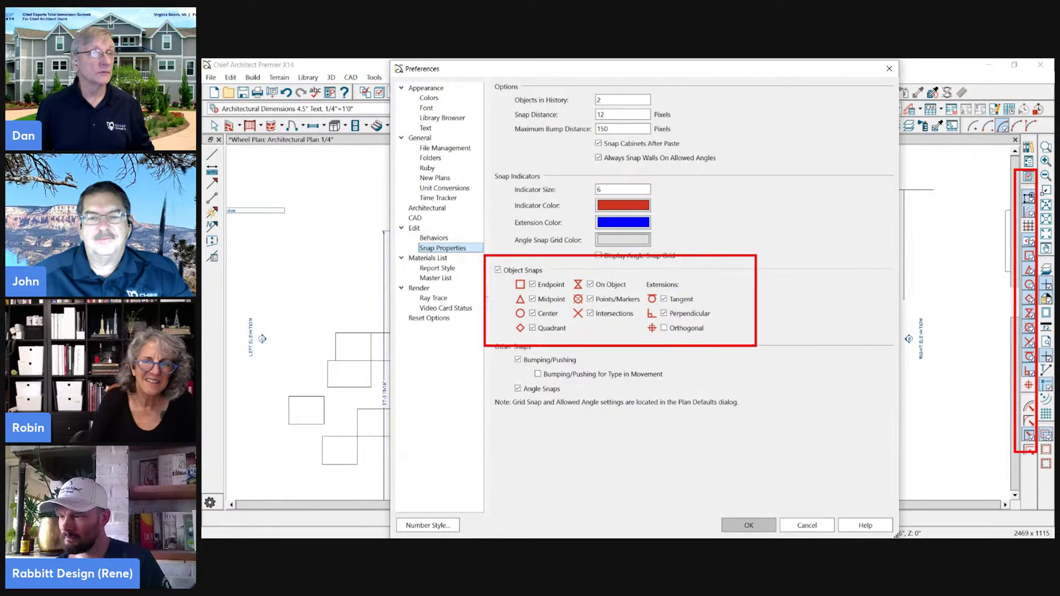
- Review the Behaviors preferences, mark the four matching edit behavior buttons, clear the markup and cancel the preferences
{"action": "left_click", "coordinate": [434, 238]}
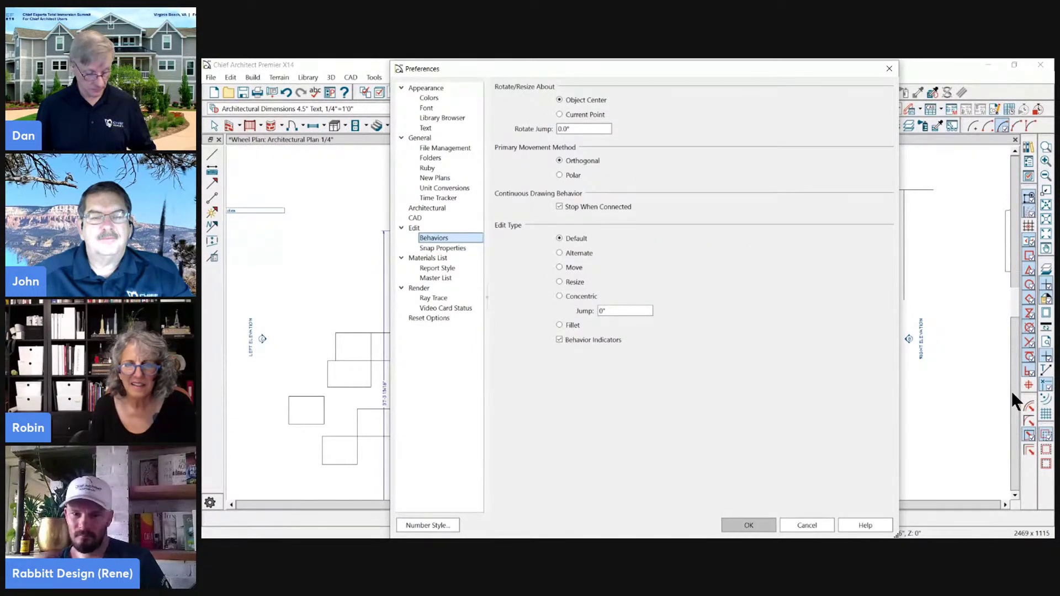
{"action": "left_click_drag", "start_coordinate": [1016, 387], "coordinate": [1044, 476]}
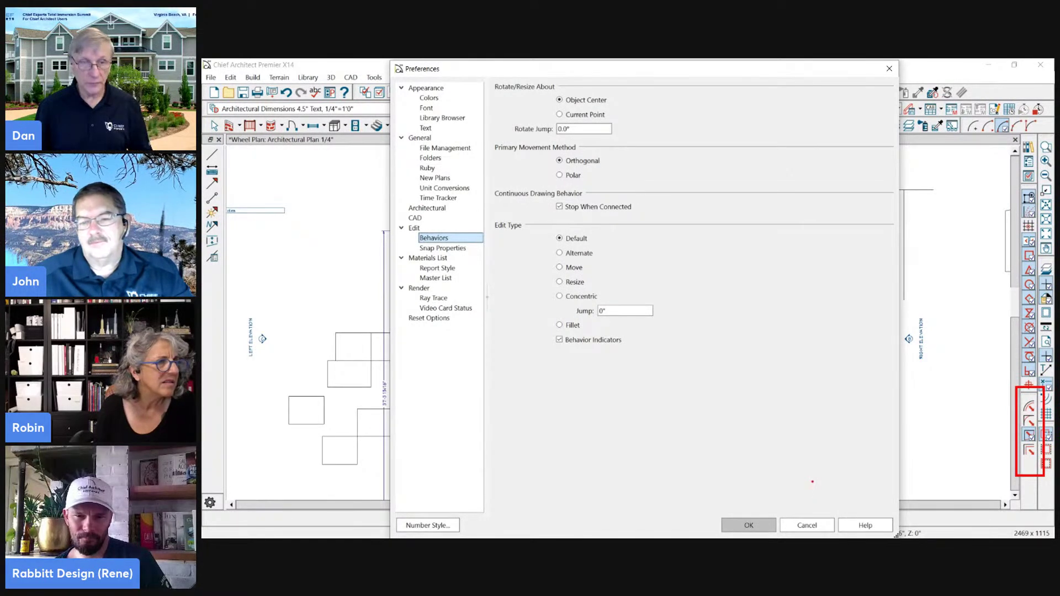
{"action": "left_click_drag", "start_coordinate": [994, 409], "coordinate": [1016, 404]}
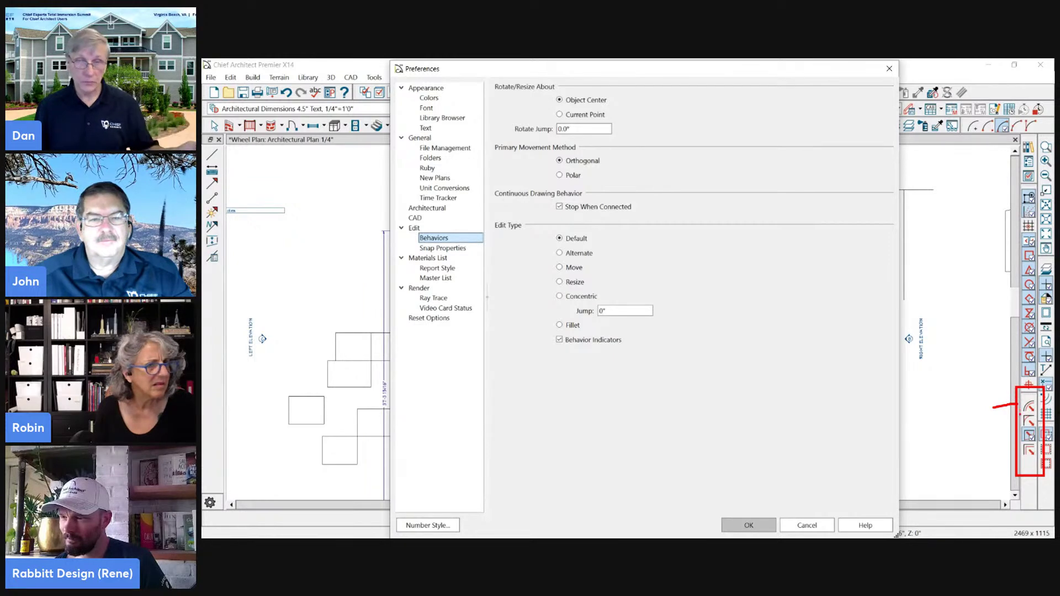
{"action": "left_click_drag", "start_coordinate": [992, 422], "coordinate": [1014, 418]}
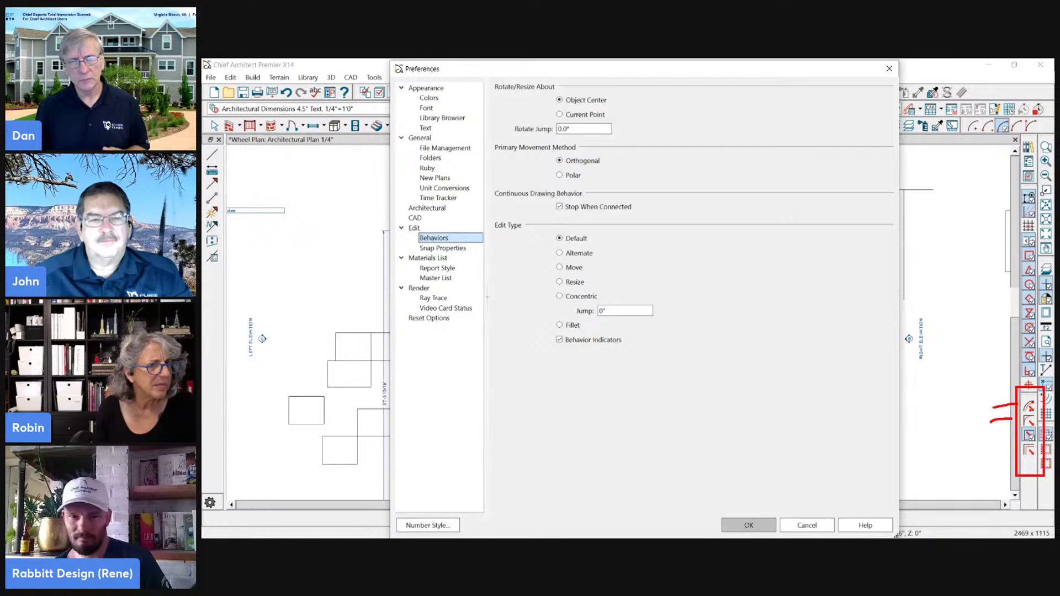
{"action": "mouse_move", "coordinate": [994, 438]}
{"action": "left_mouse_down"}
{"action": "mouse_move", "coordinate": [1015, 434]}
{"action": "mouse_move", "coordinate": [1021, 406]}
{"action": "left_mouse_up"}
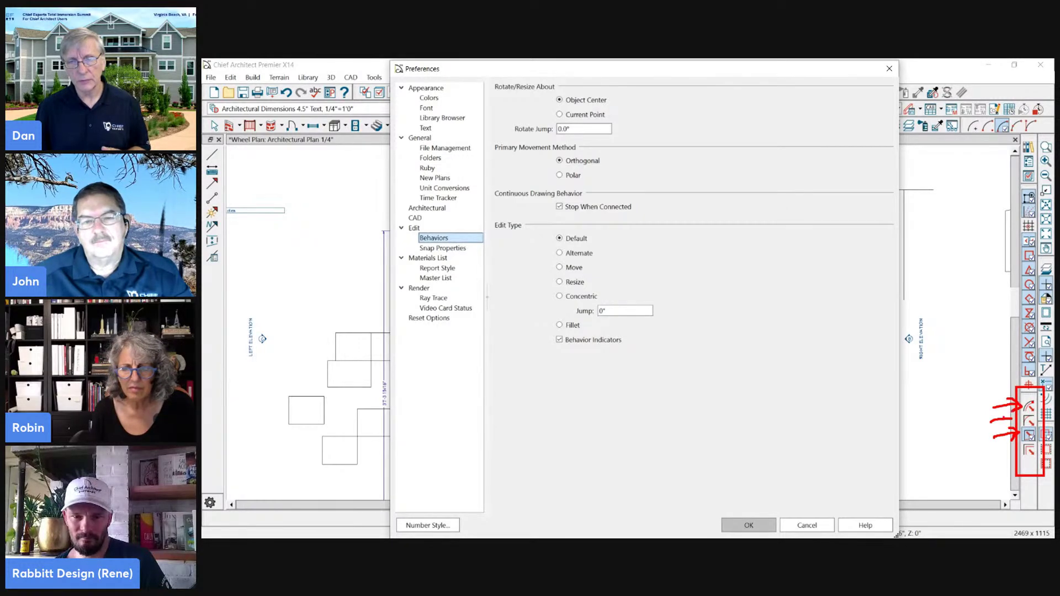
{"action": "left_click_drag", "start_coordinate": [990, 456], "coordinate": [1017, 453]}
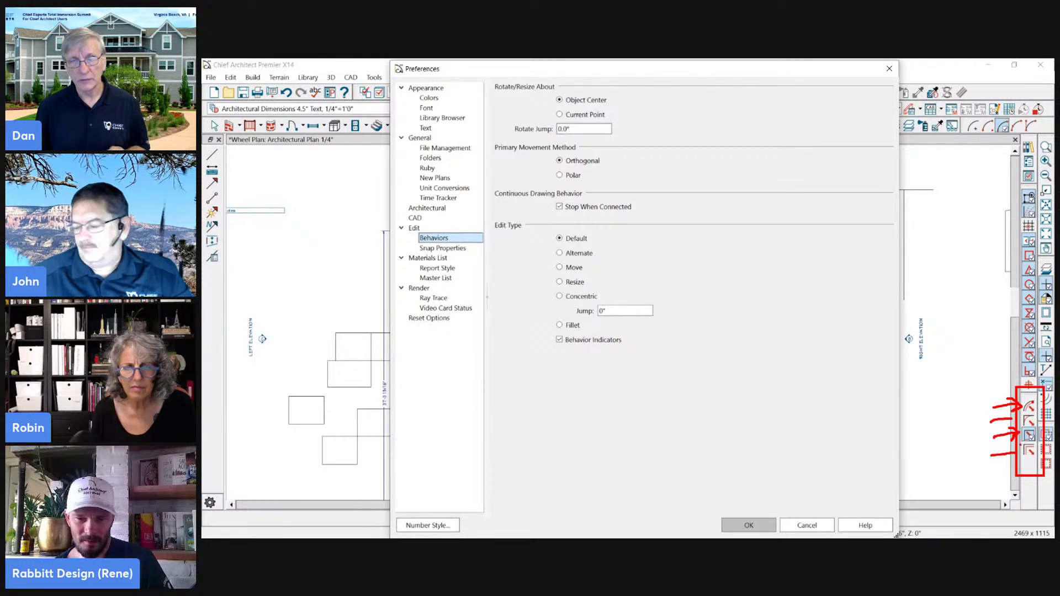
{"action": "key", "text": "Escape"}
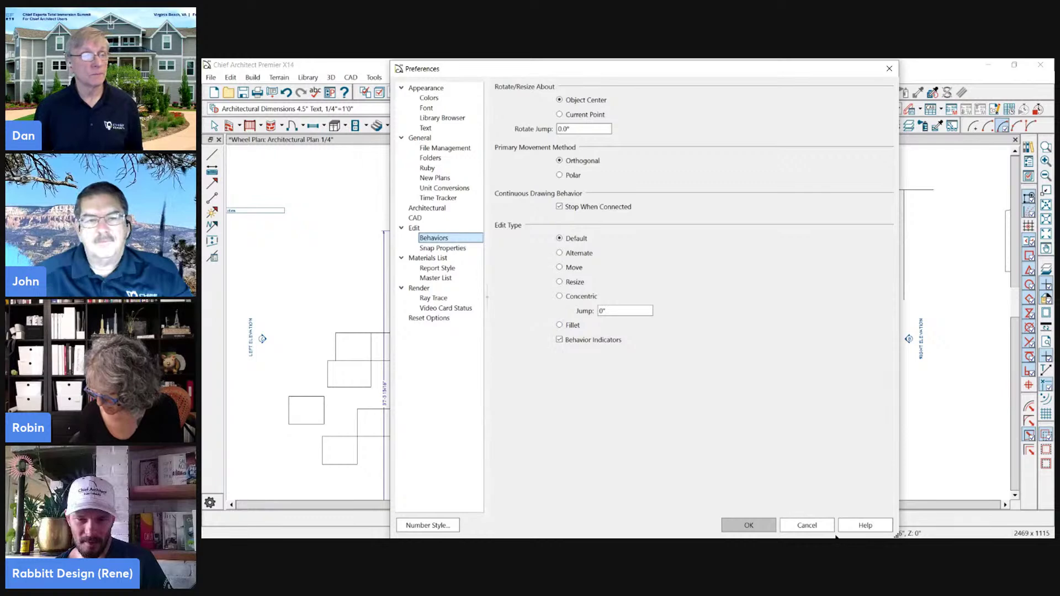
{"action": "left_click", "coordinate": [818, 528]}
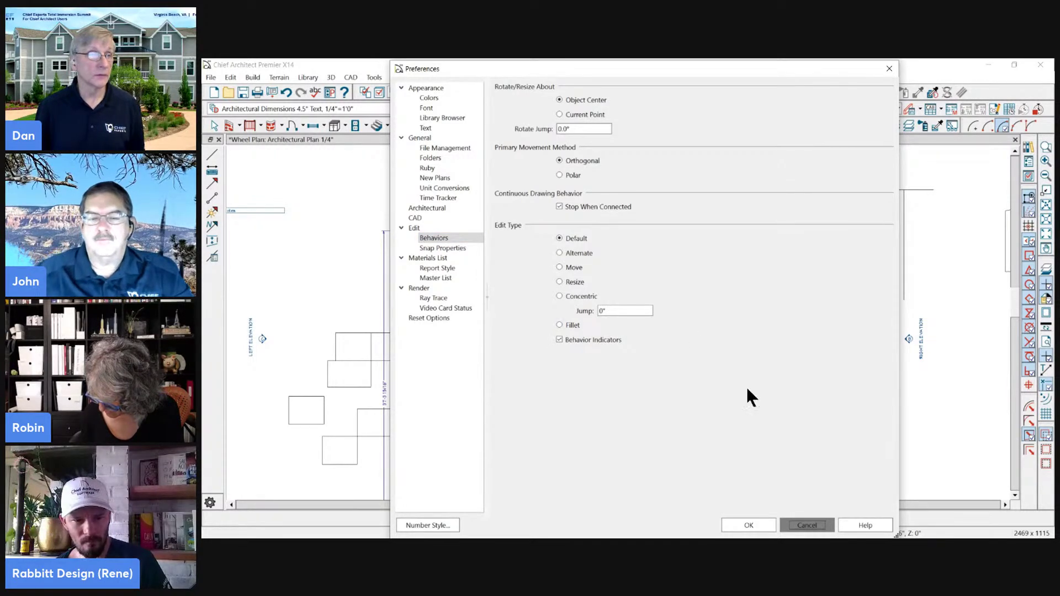
{"action": "left_click", "coordinate": [818, 529]}
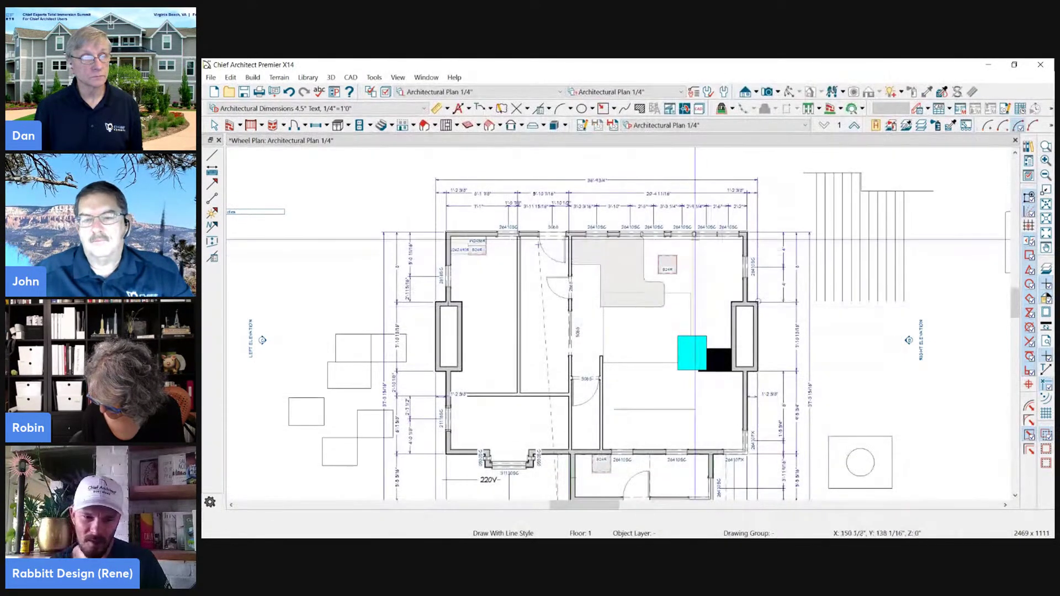
- Open the General Cabinet defaults and examine the cabinet resize increment setting
{"action": "scroll", "coordinate": [719, 270], "scroll_direction": "up", "scroll_amount": 2}
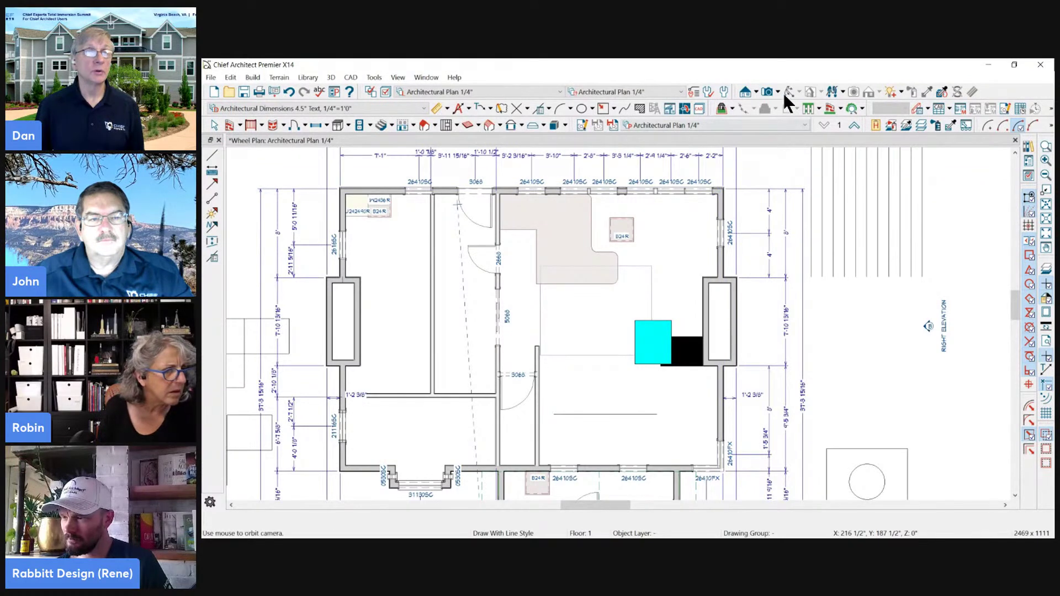
{"action": "left_click", "coordinate": [725, 91]}
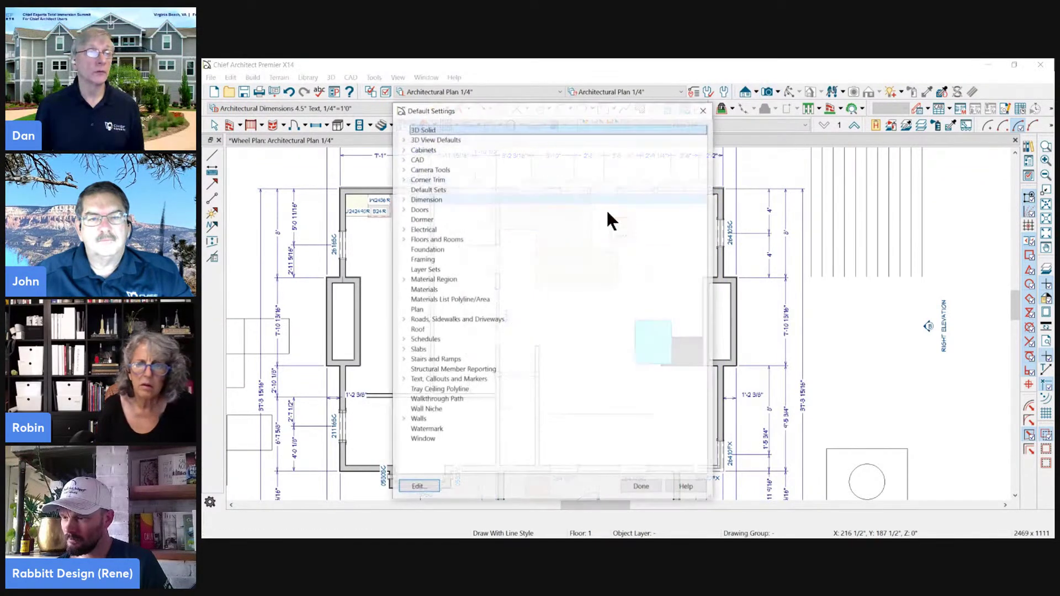
{"action": "left_click", "coordinate": [402, 149]}
{"action": "double_click", "coordinate": [434, 159]}
{"action": "double_click", "coordinate": [651, 278]}
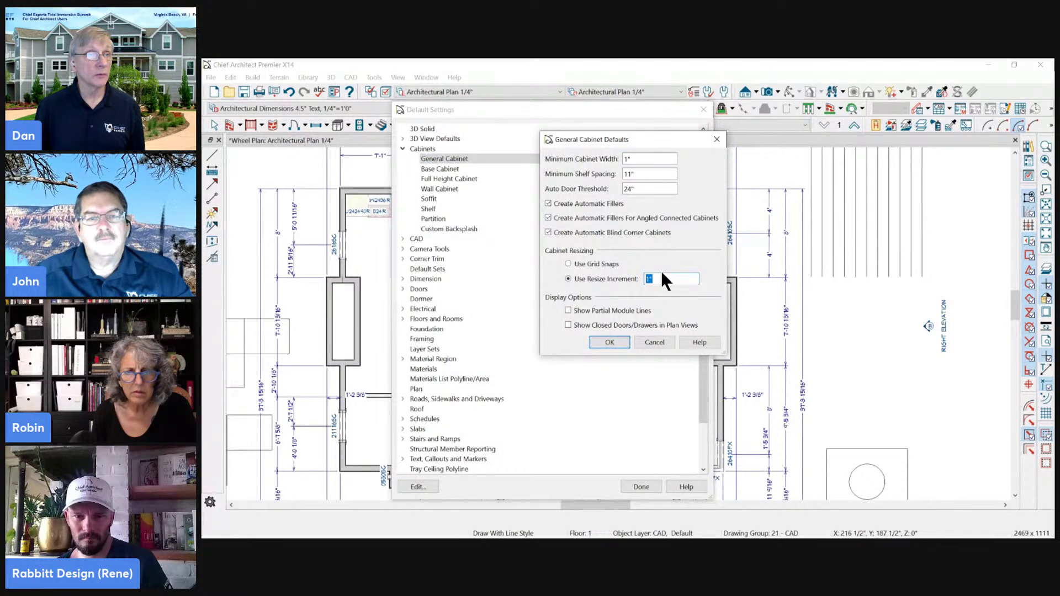
{"action": "left_click", "coordinate": [661, 279]}
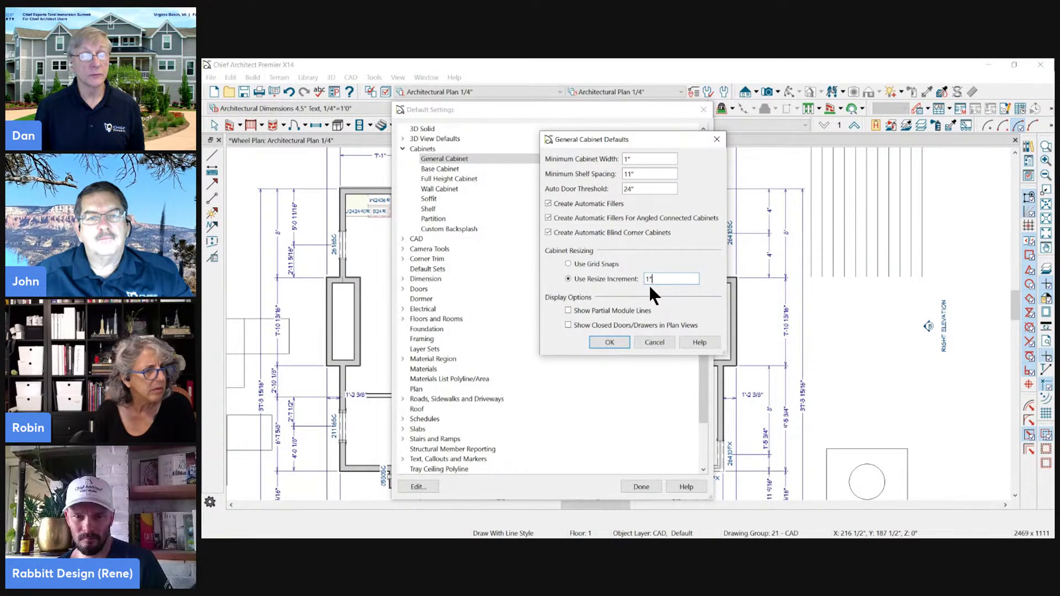
- Clear the cabinet resize increment, re-enter 1, cancel the cabinet defaults and close the default settings
{"action": "key", "text": "BackSpace"}
{"action": "key", "text": "BackSpace"}
{"action": "left_click_drag", "start_coordinate": [653, 341], "coordinate": [649, 272]}
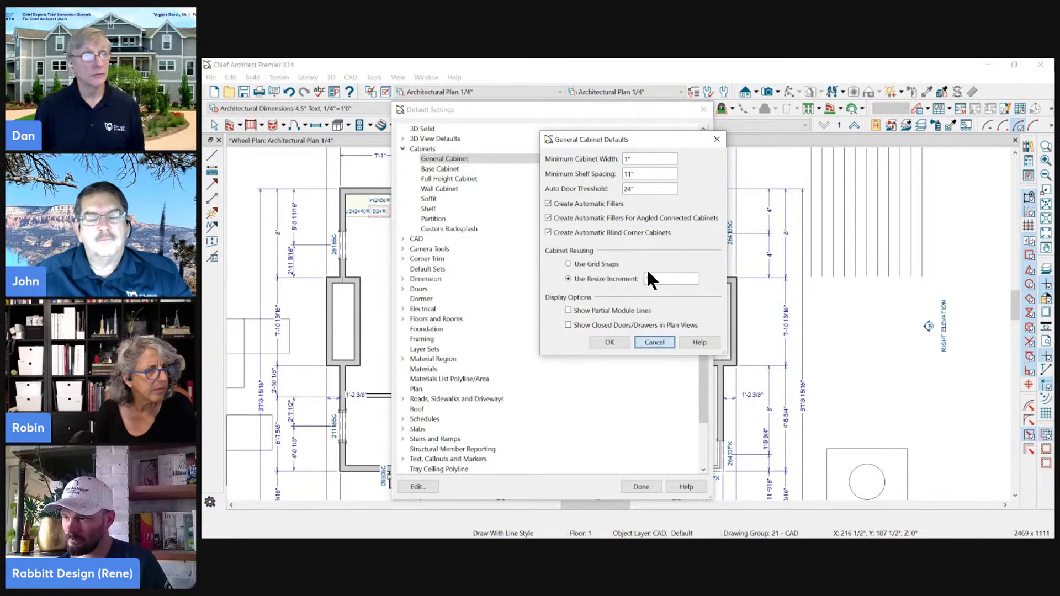
{"action": "left_click", "coordinate": [651, 279]}
{"action": "type", "text": "1"}
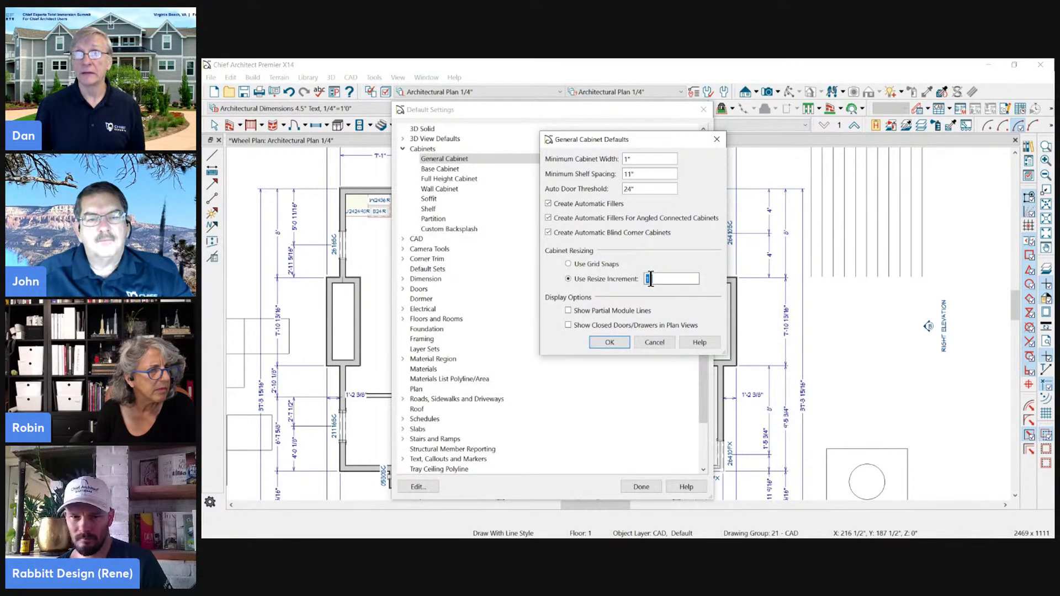
{"action": "left_click", "coordinate": [659, 343]}
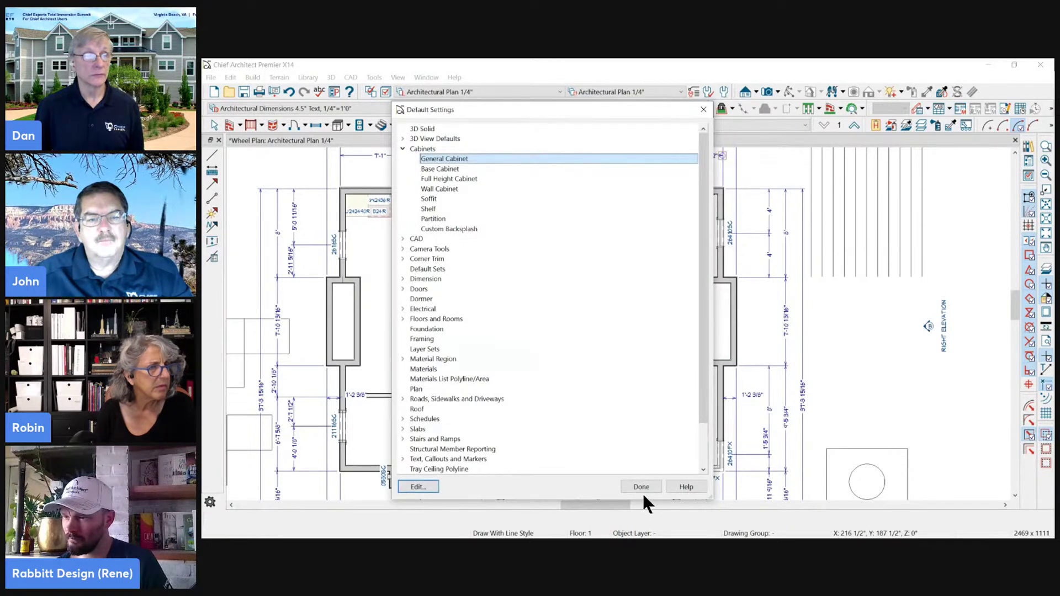
{"action": "left_click", "coordinate": [642, 488]}
{"action": "left_click", "coordinate": [661, 337]}
{"action": "key", "text": "Escape"}
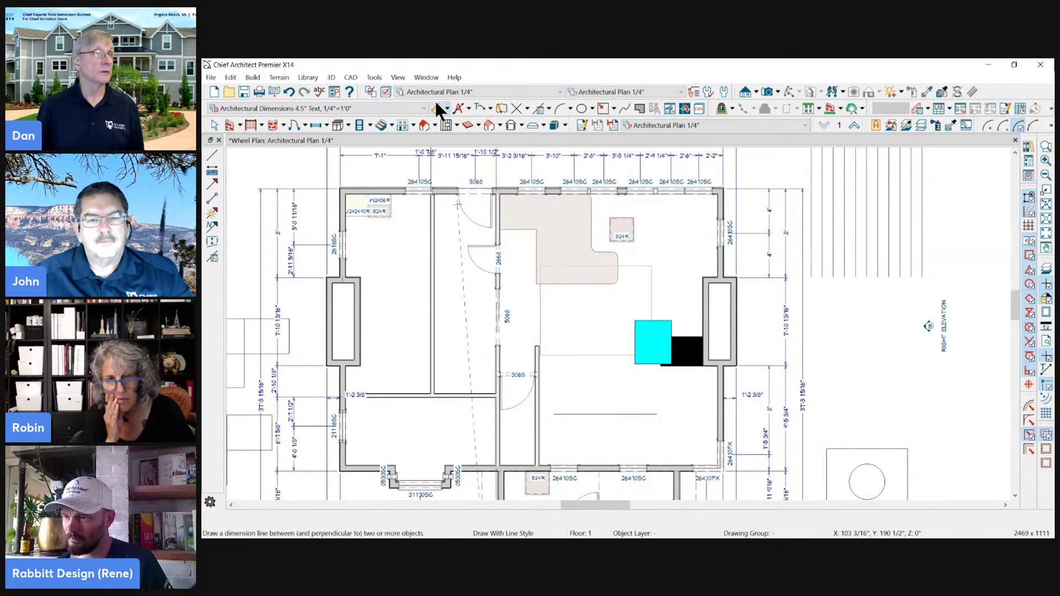
- Reopen the preferences and look at the Snap Properties and the Materials List categories
{"action": "left_click", "coordinate": [333, 92]}
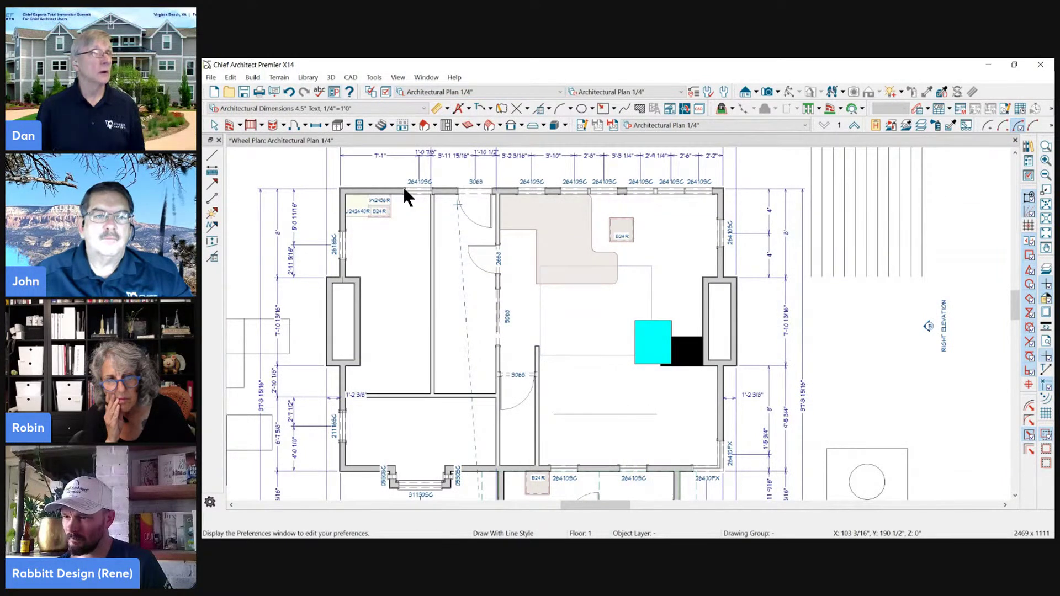
{"action": "left_click", "coordinate": [423, 245]}
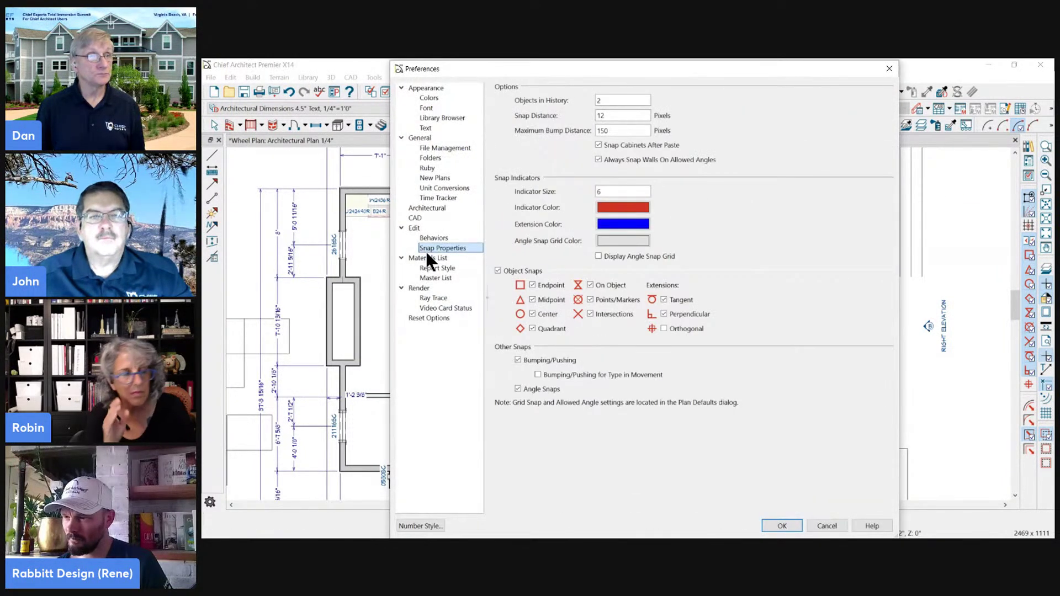
{"action": "left_click", "coordinate": [426, 258]}
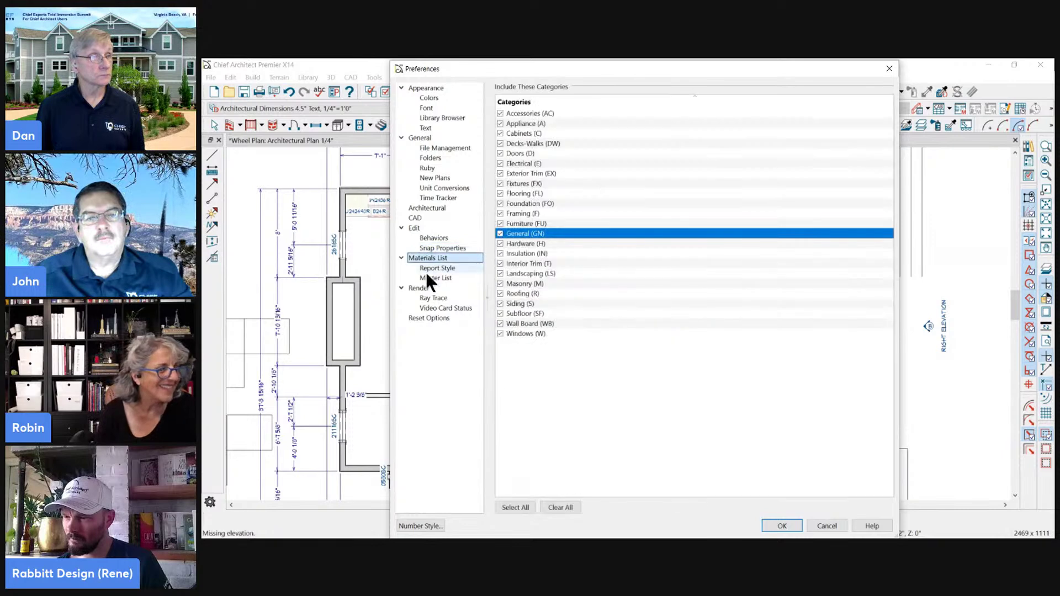
- Look through the Reset Options, Render, Video Card Status and Ray Trace categories of the preferences
{"action": "left_click", "coordinate": [424, 319]}
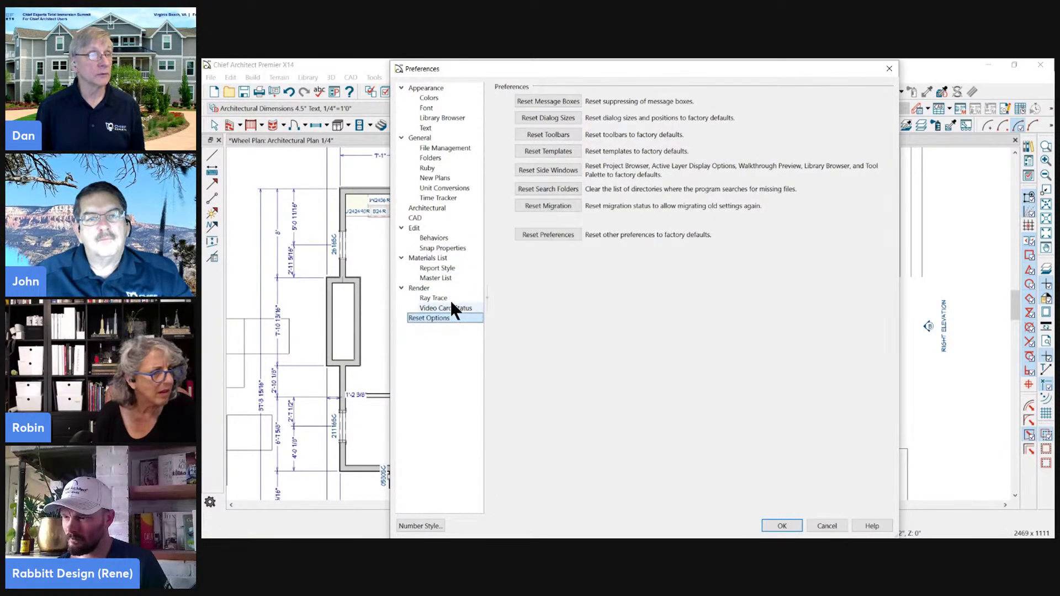
{"action": "left_click", "coordinate": [420, 288]}
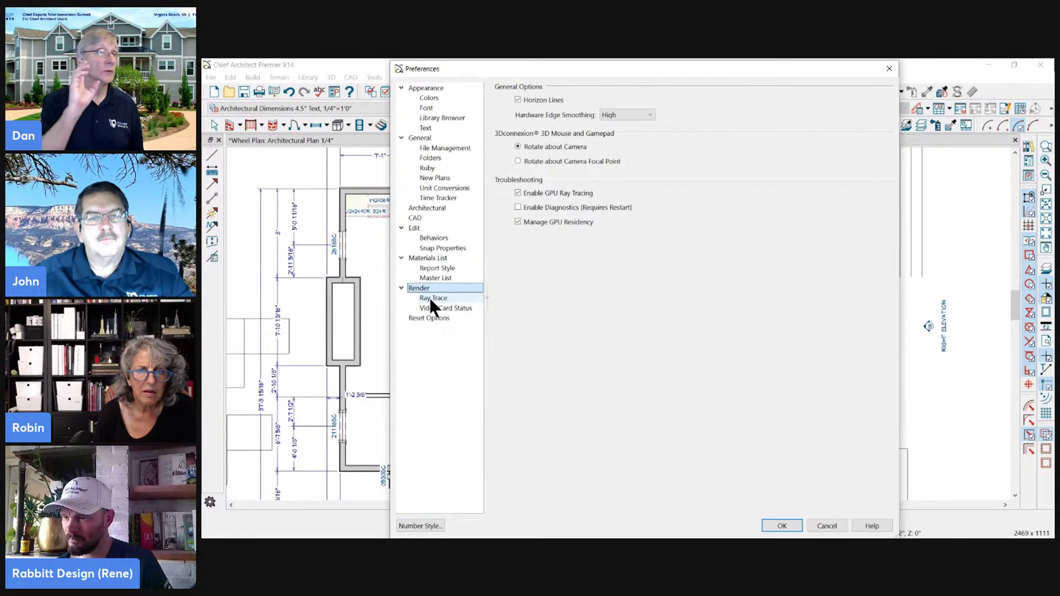
{"action": "left_click", "coordinate": [436, 307]}
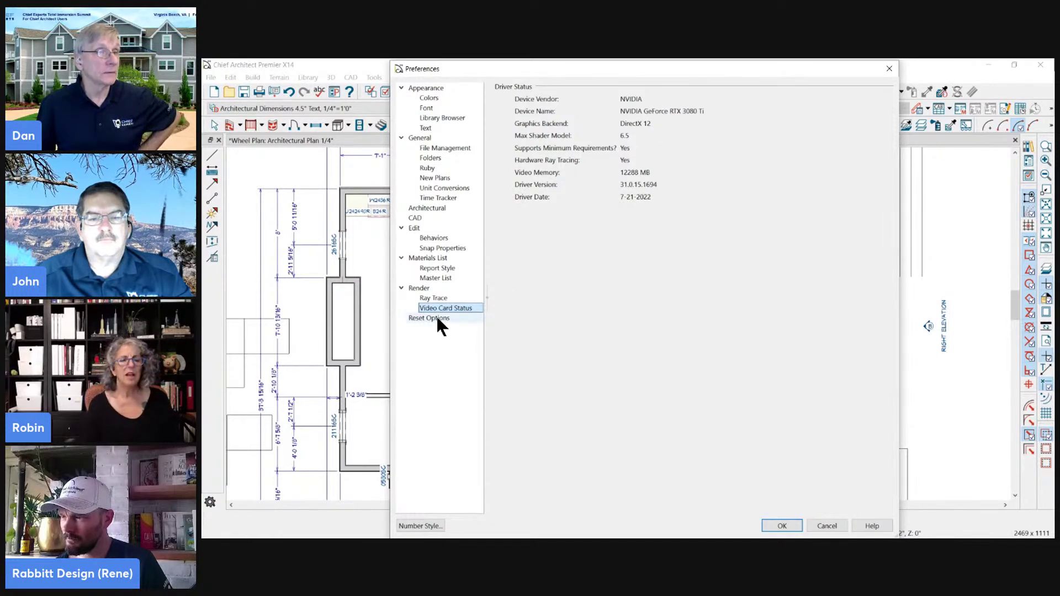
{"action": "left_click", "coordinate": [439, 297]}
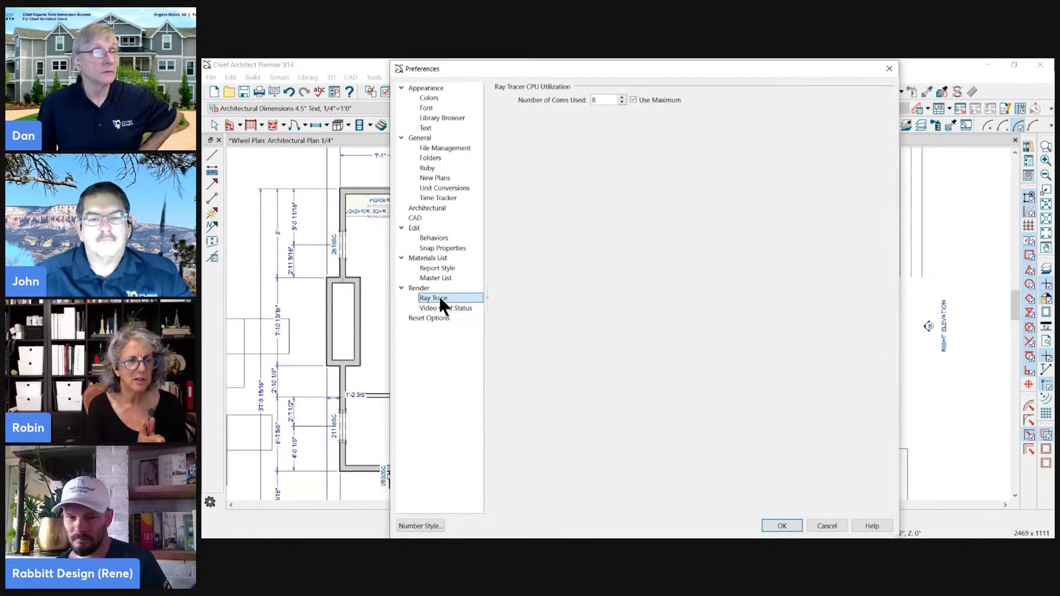
- Return to the Reset Options, mark the toolbar, side window, dialog size, message box, migration and preferences resets, and clear the markup
{"action": "left_click", "coordinate": [432, 317]}
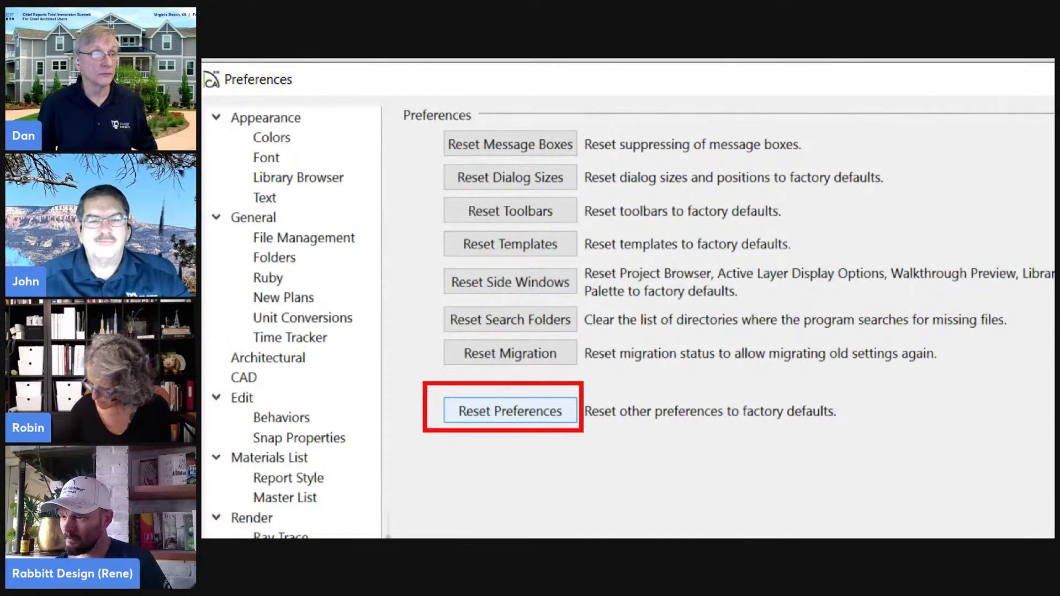
{"action": "left_click_drag", "start_coordinate": [400, 216], "coordinate": [452, 207]}
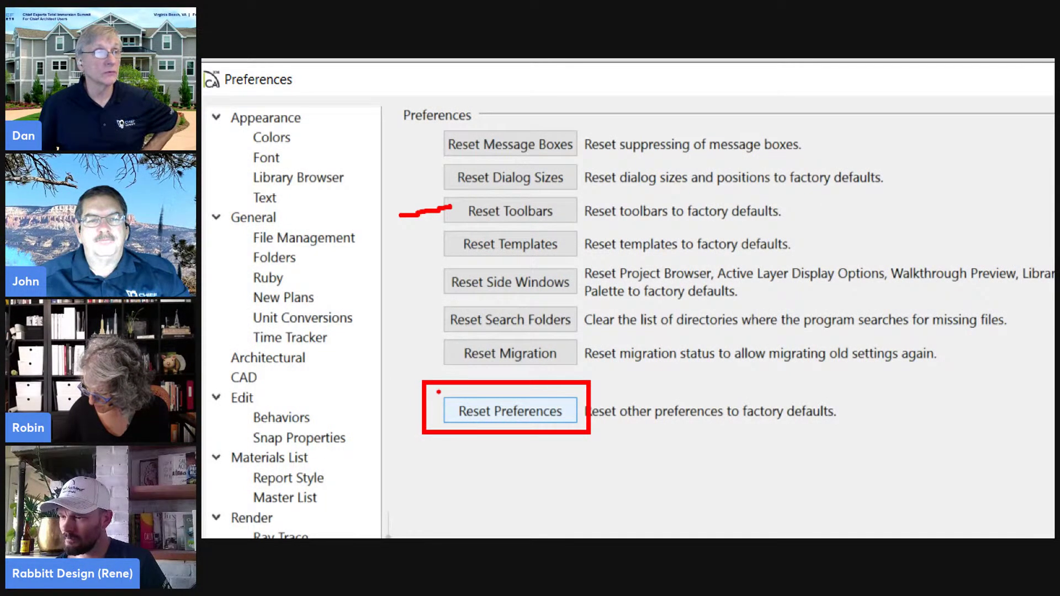
{"action": "left_click_drag", "start_coordinate": [411, 279], "coordinate": [469, 285]}
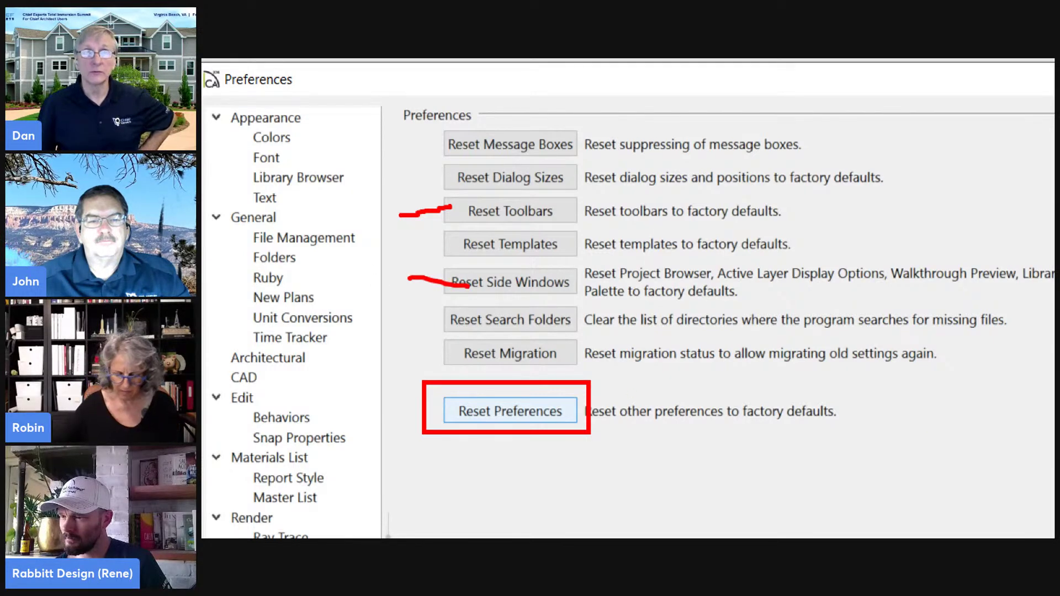
{"action": "left_click_drag", "start_coordinate": [945, 73], "coordinate": [947, 123]}
{"action": "left_click_drag", "start_coordinate": [1015, 68], "coordinate": [1018, 102]}
{"action": "left_click_drag", "start_coordinate": [1041, 78], "coordinate": [1045, 95]}
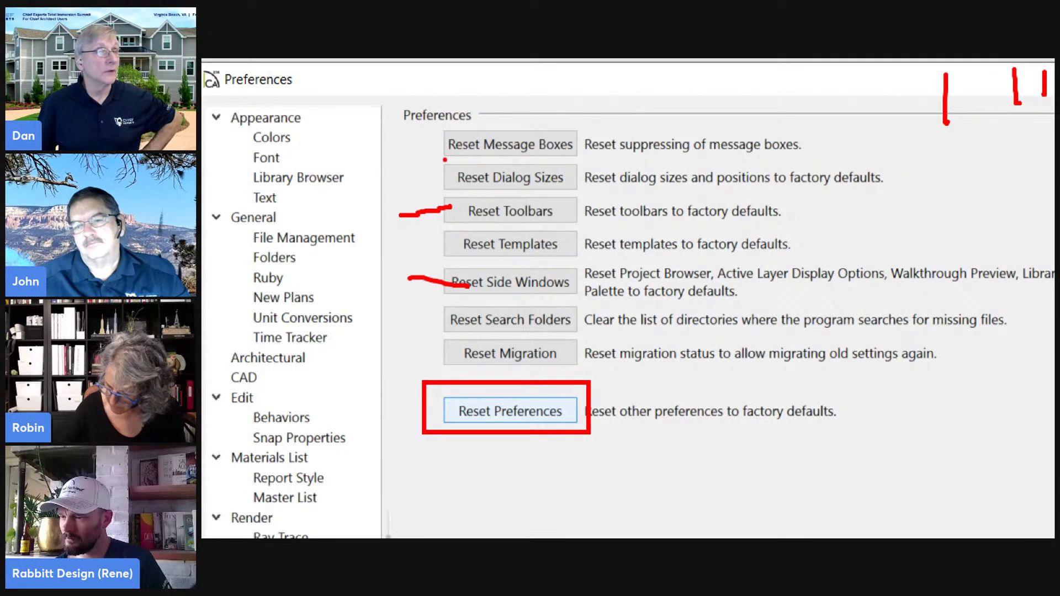
{"action": "left_click_drag", "start_coordinate": [412, 167], "coordinate": [452, 171]}
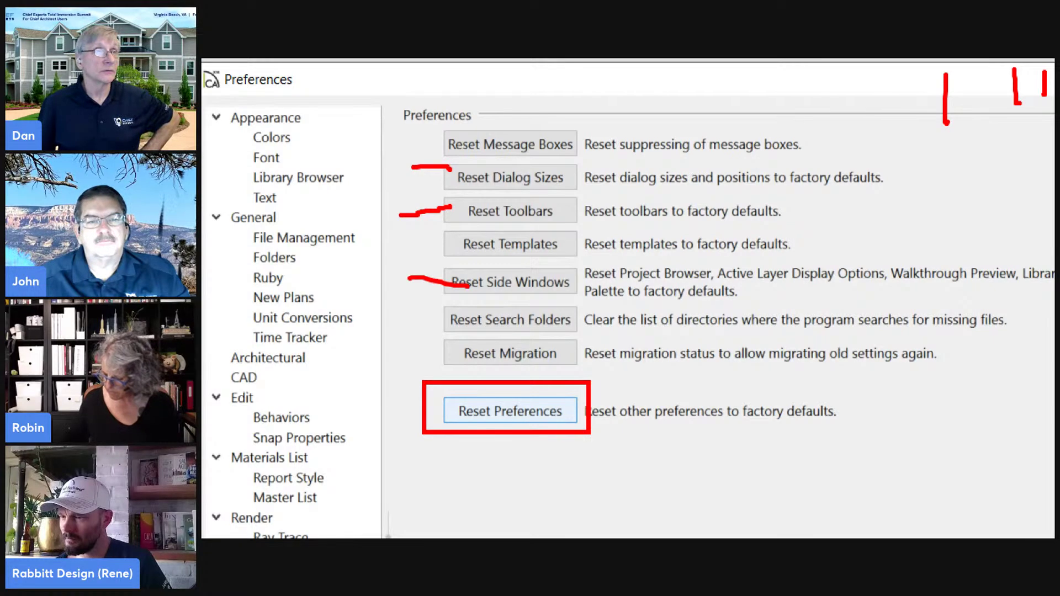
{"action": "left_click_drag", "start_coordinate": [410, 134], "coordinate": [464, 143]}
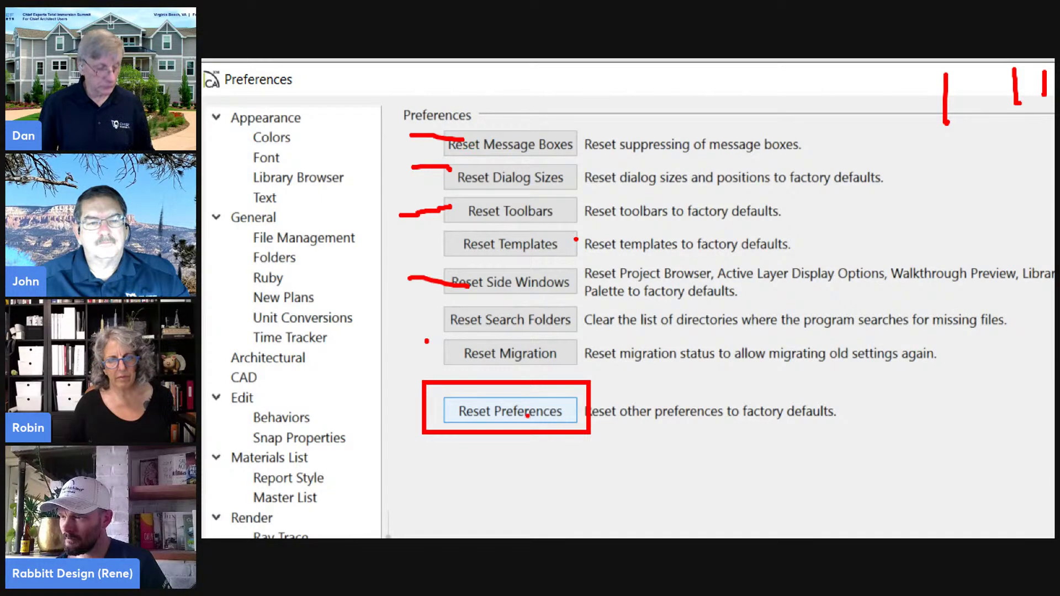
{"action": "left_click_drag", "start_coordinate": [534, 355], "coordinate": [527, 354]}
{"action": "left_click_drag", "start_coordinate": [399, 351], "coordinate": [456, 350]}
{"action": "key", "text": "Escape"}
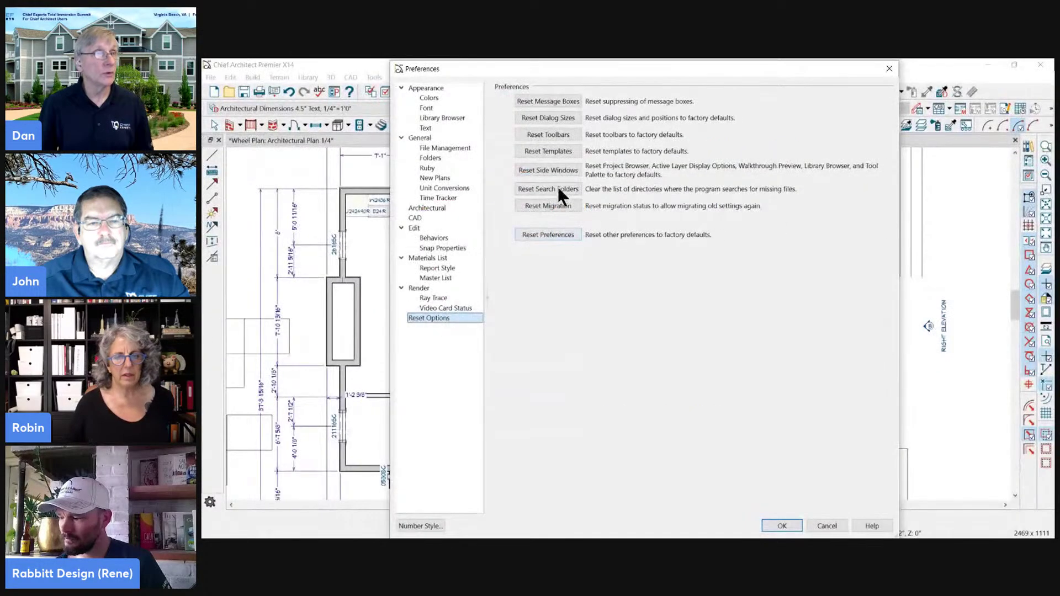
- Reset the migration status, agree to migrate, dismiss the information message and cancel the preferences
{"action": "left_click", "coordinate": [548, 204]}
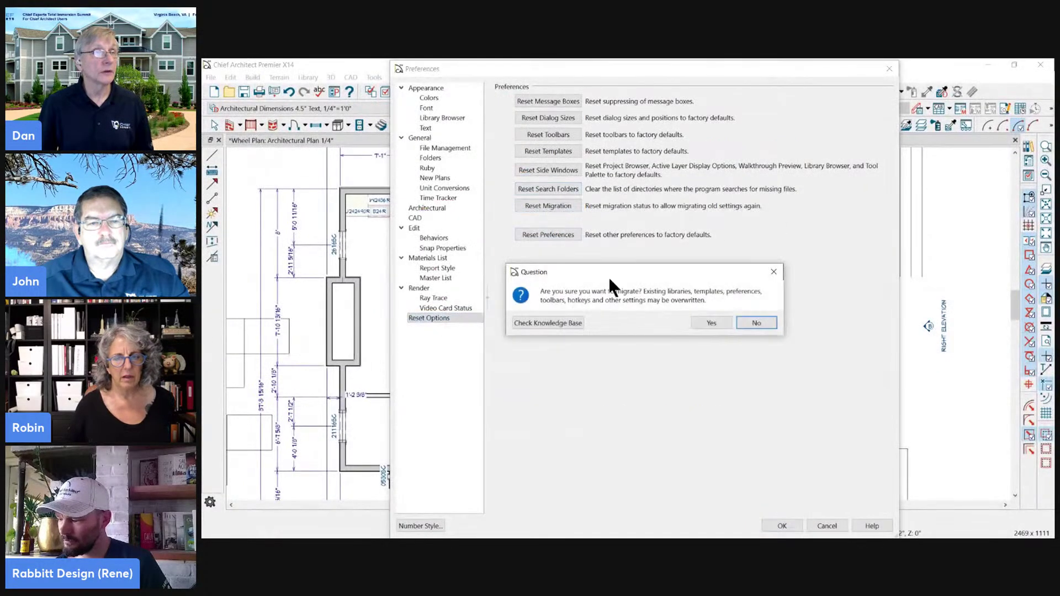
{"action": "left_click", "coordinate": [710, 322]}
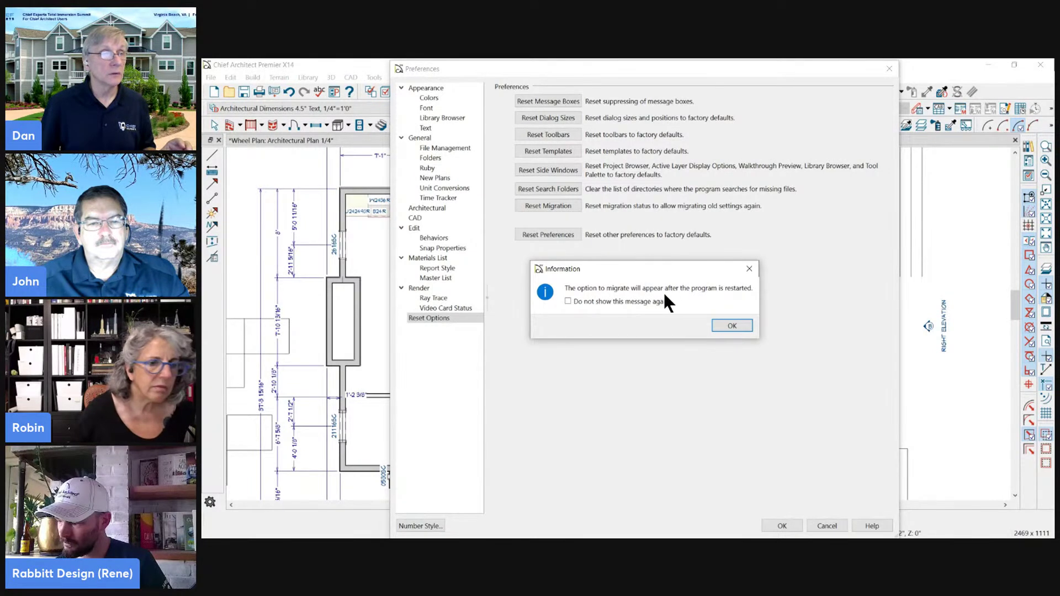
{"action": "left_click", "coordinate": [748, 268]}
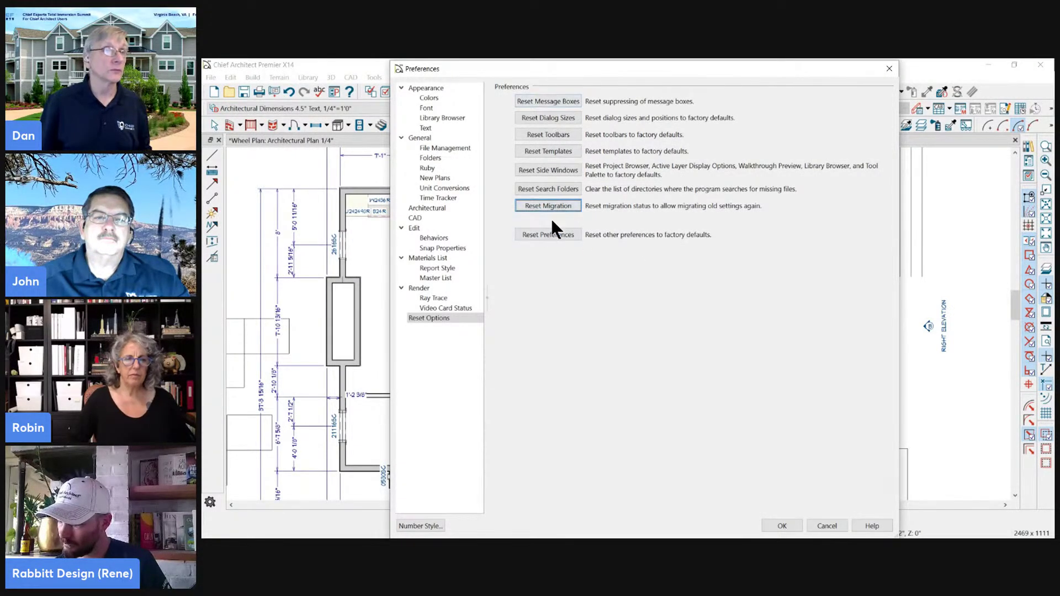
{"action": "left_click", "coordinate": [828, 528]}
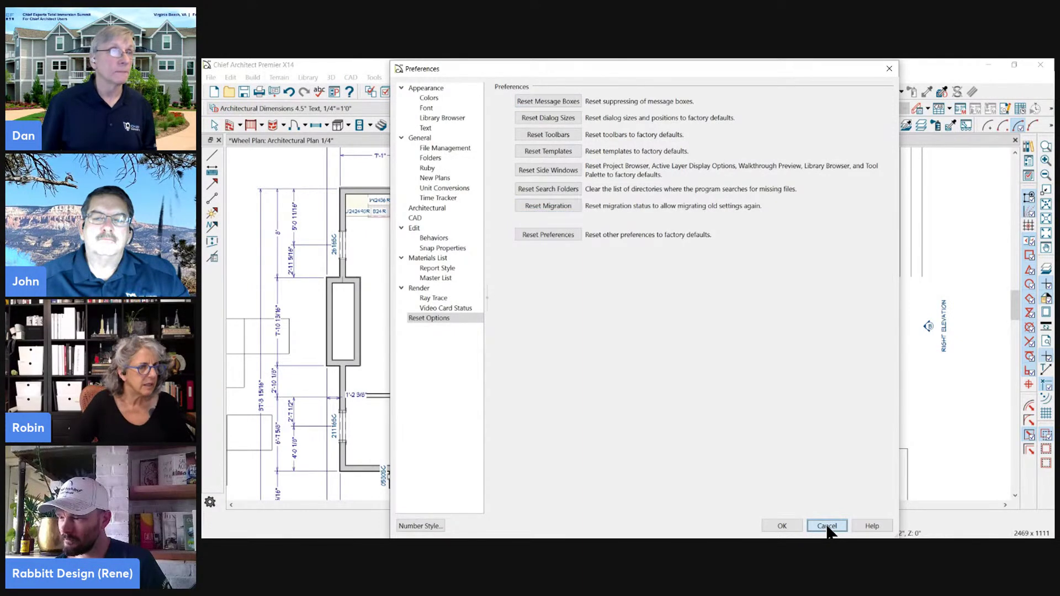
- Reopen the preferences, look at the Appearance category's toolbar and side window docking settings, and cancel the preferences
{"action": "scroll", "coordinate": [513, 223], "scroll_direction": "down", "scroll_amount": 1}
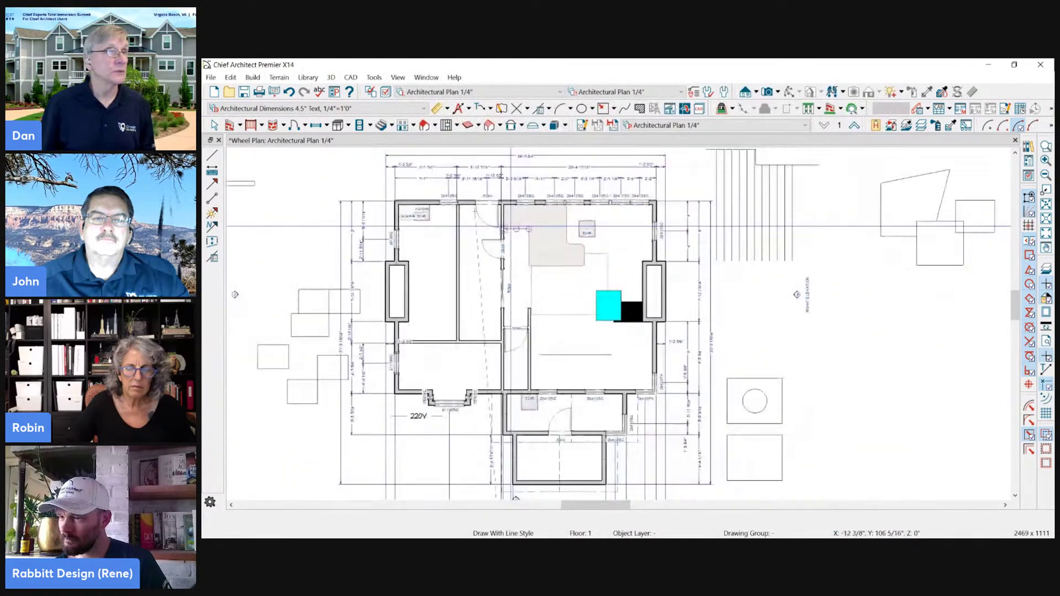
{"action": "scroll", "coordinate": [433, 163], "scroll_direction": "up", "scroll_amount": 1}
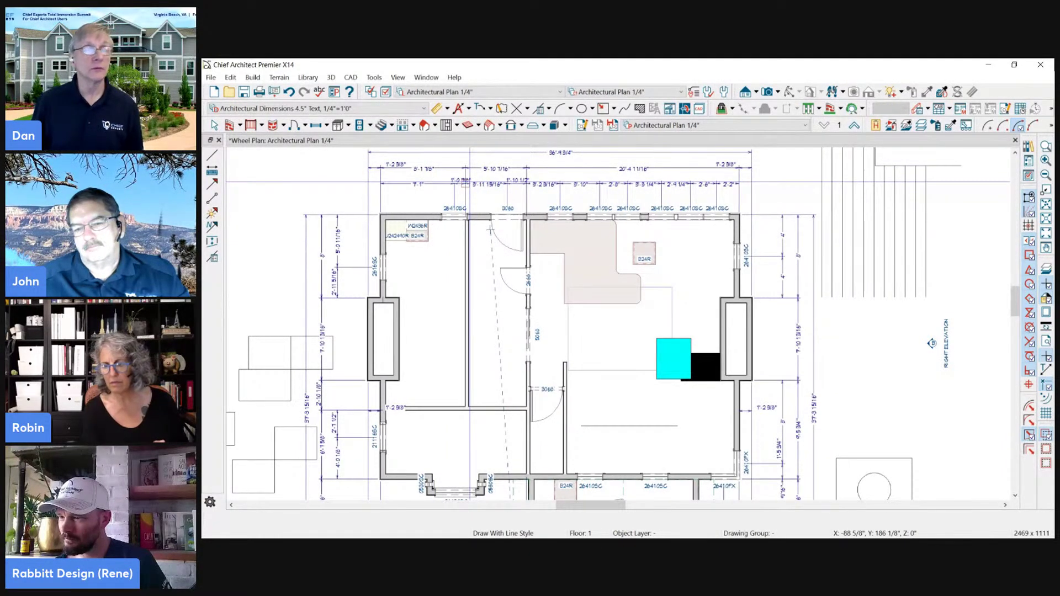
{"action": "scroll", "coordinate": [470, 176], "scroll_direction": "down", "scroll_amount": 1}
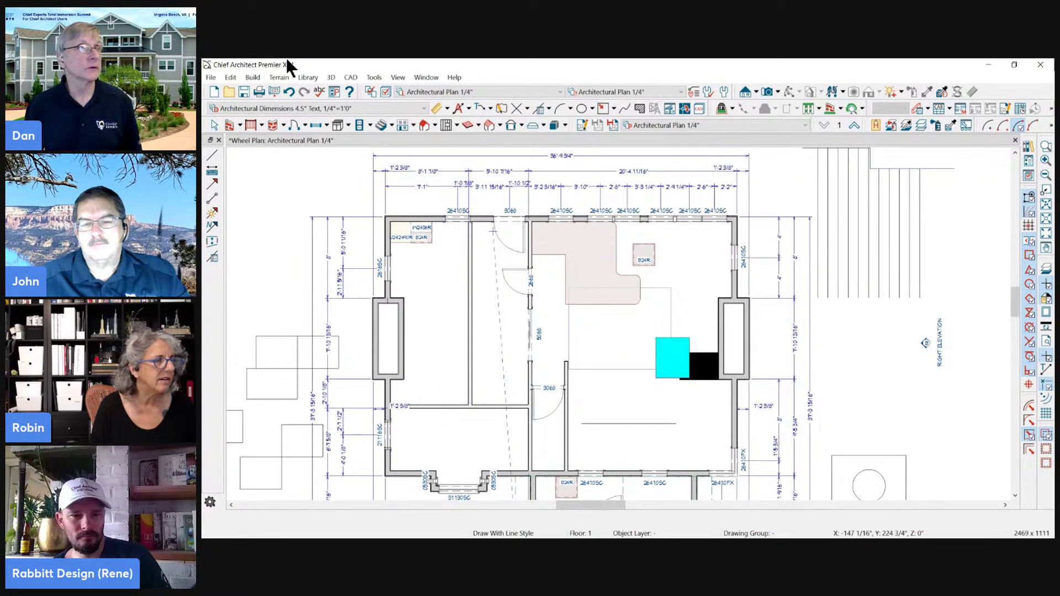
{"action": "left_click", "coordinate": [335, 91]}
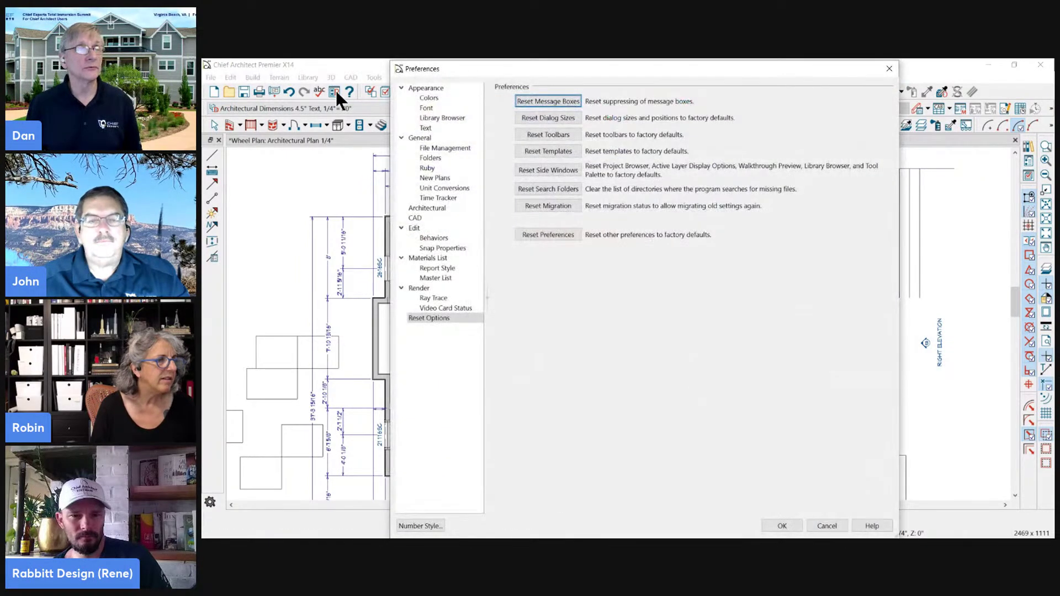
{"action": "left_click", "coordinate": [439, 89]}
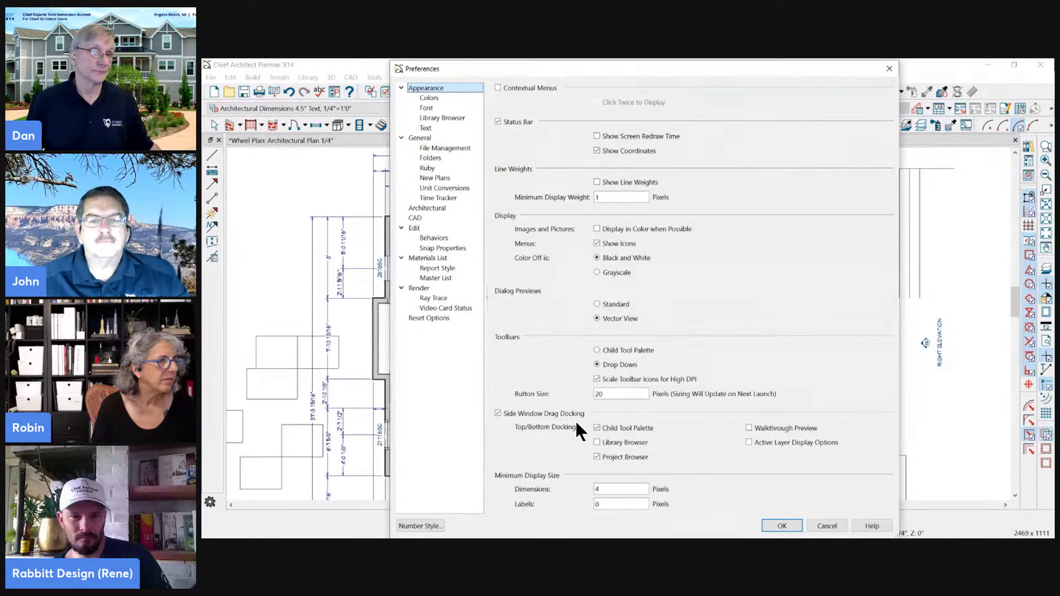
{"action": "left_click", "coordinate": [827, 526]}
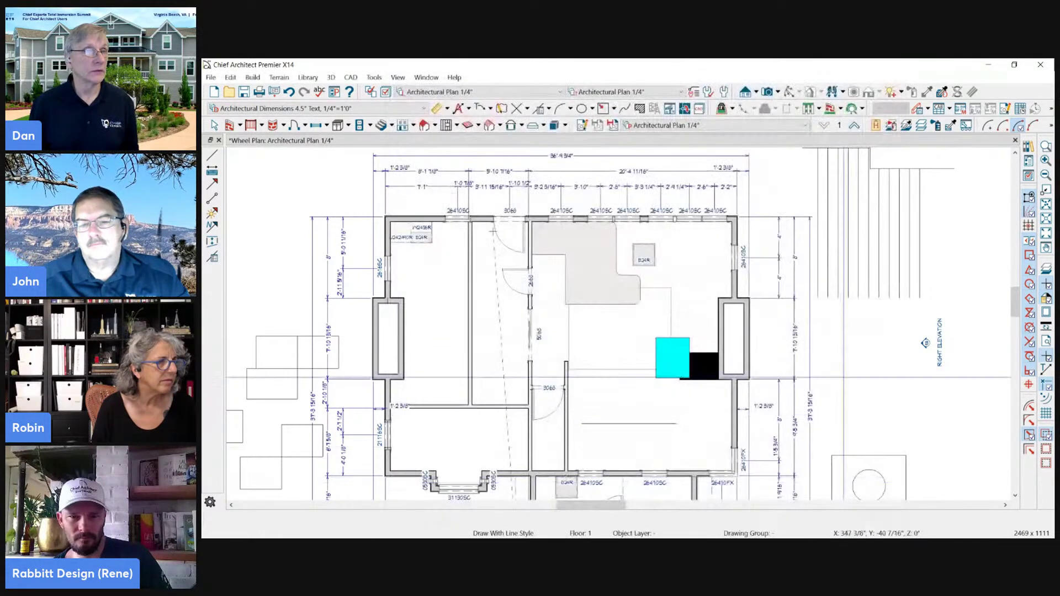